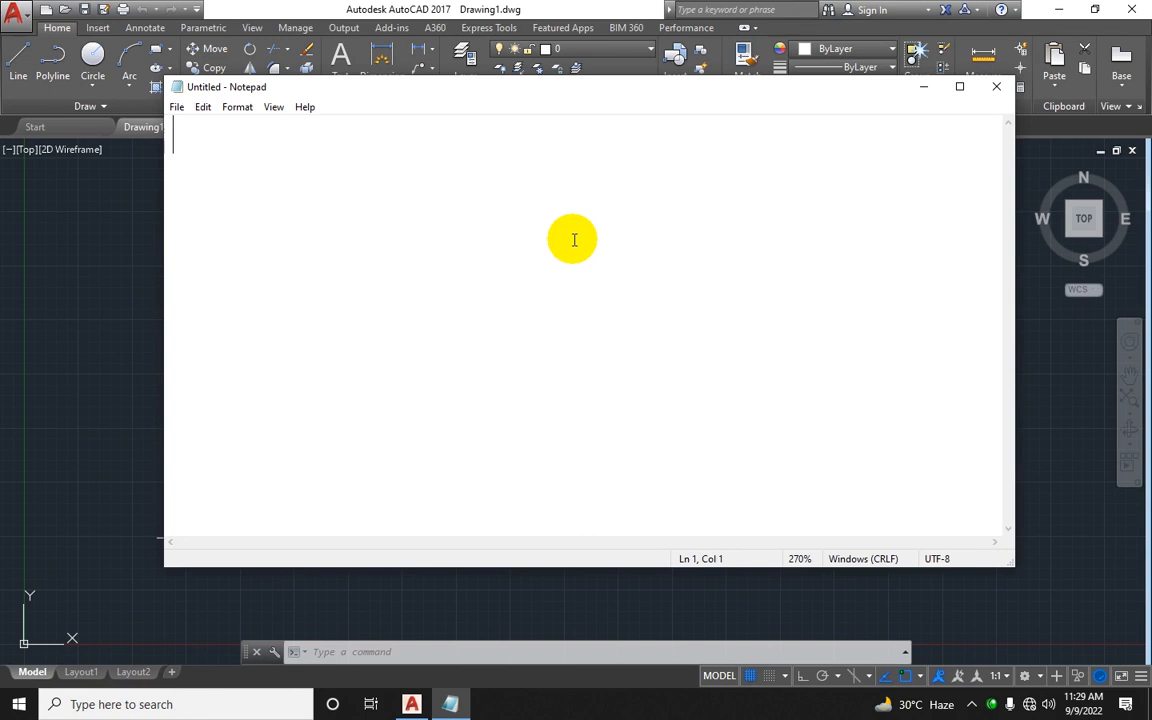
click(993, 706)
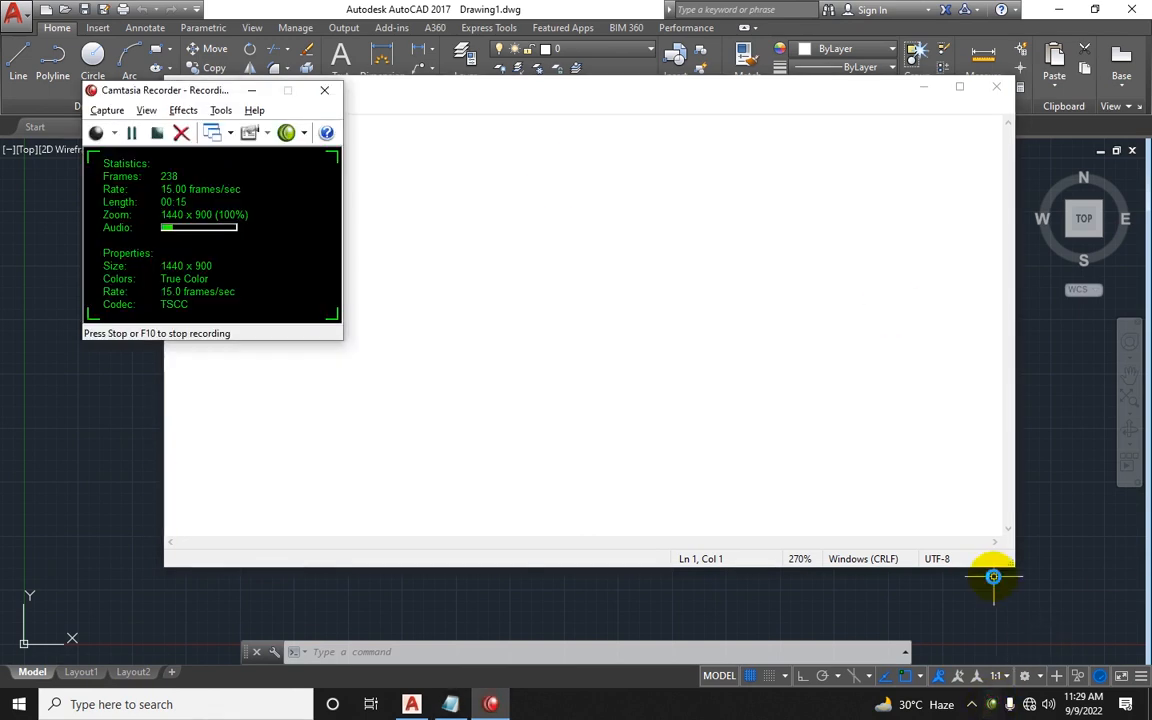
click(250, 96)
click(738, 242)
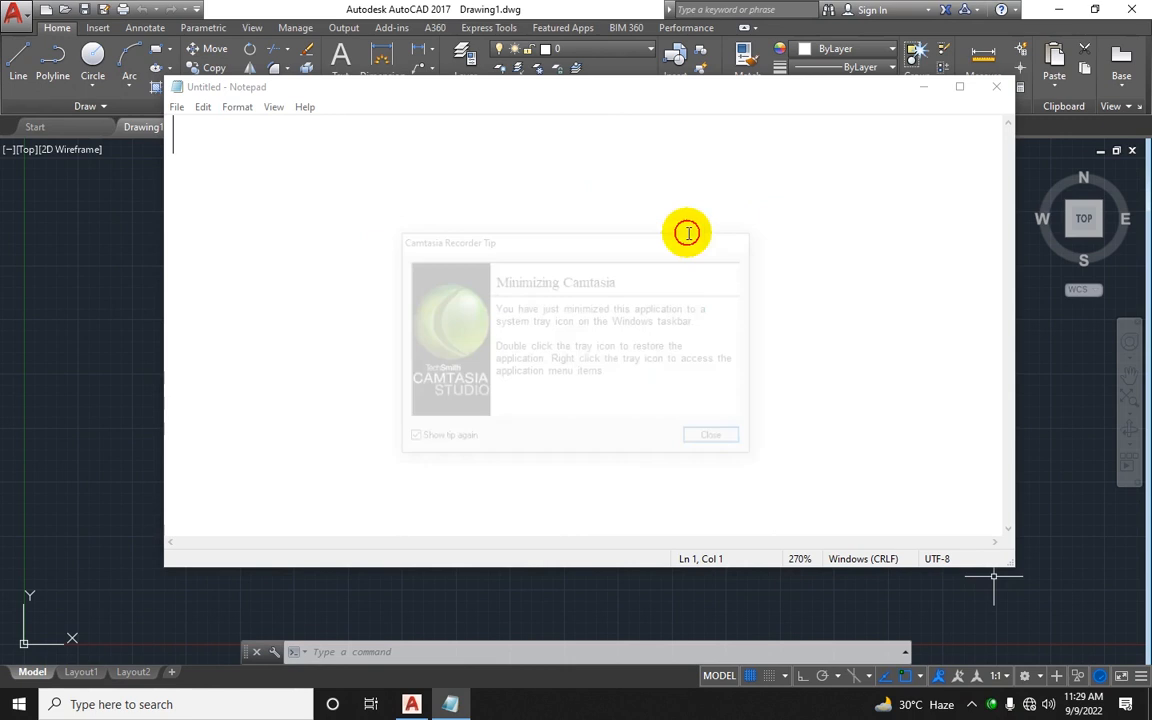
drag(462, 87, 523, 121)
click(481, 221)
text(Dra)
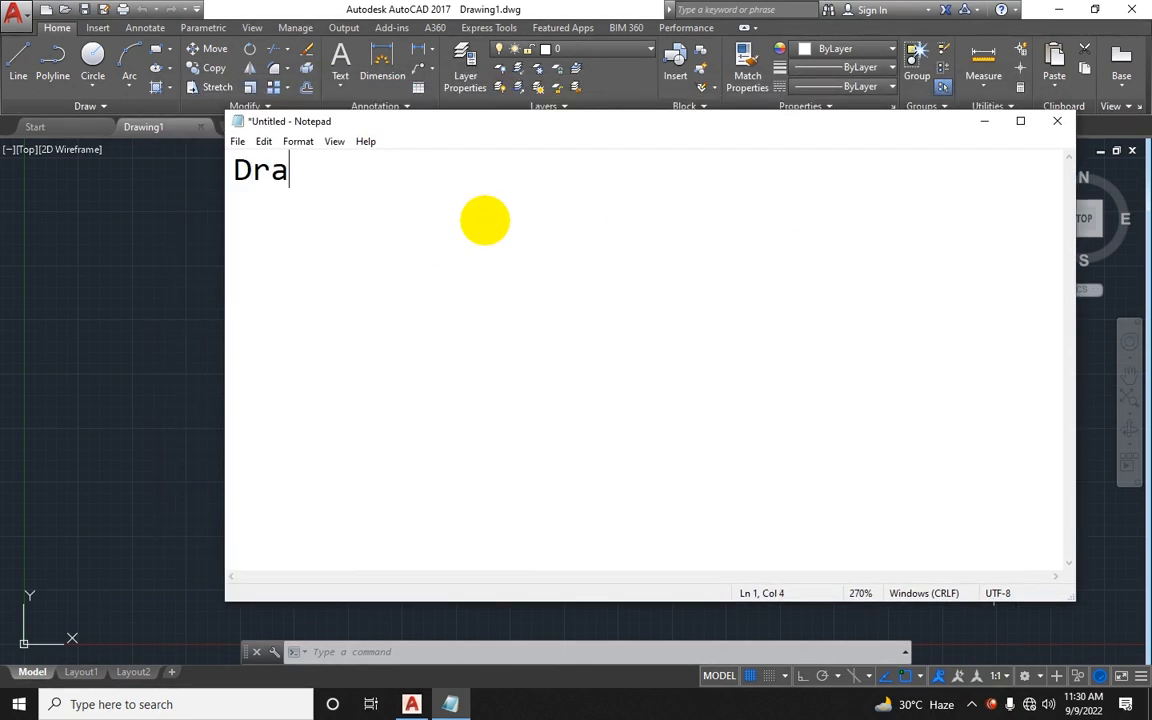
text(fting)
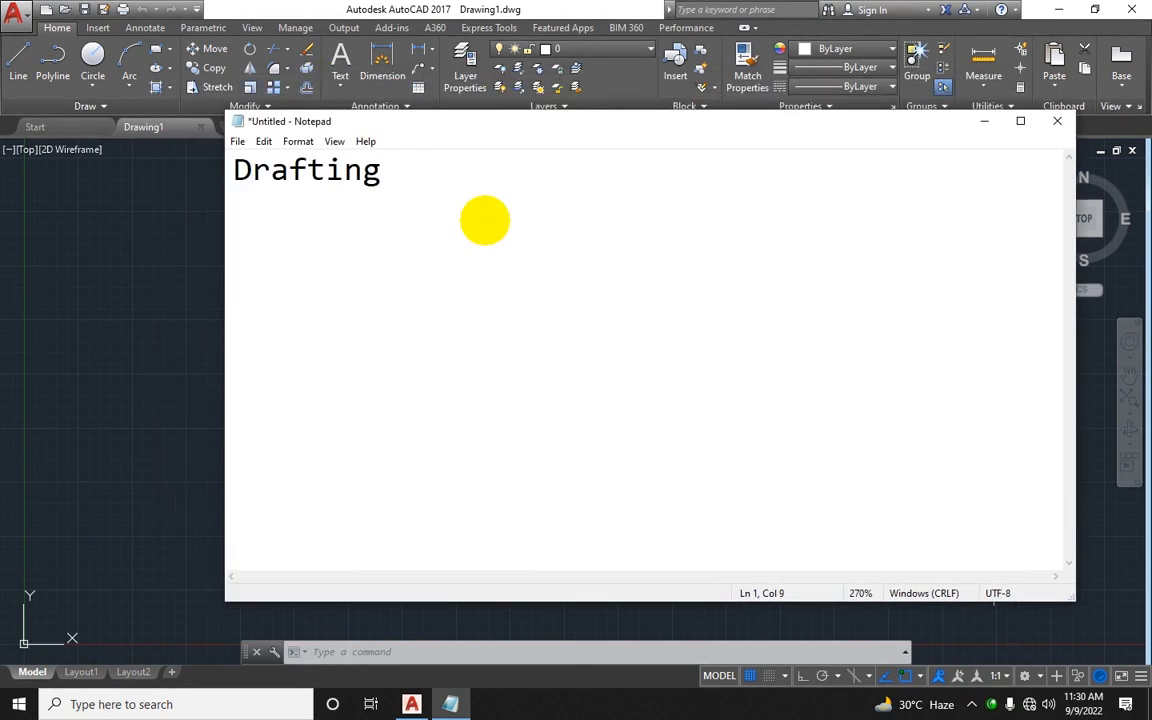
key(ctrl+a)
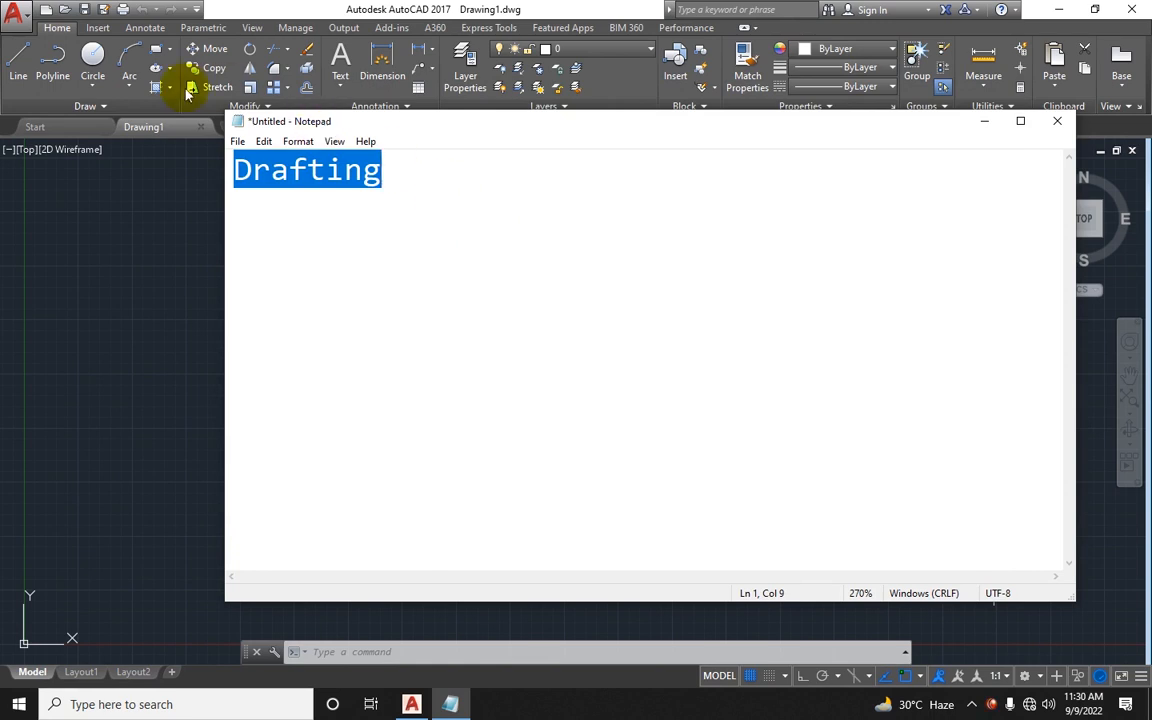
key(ctrl+x)
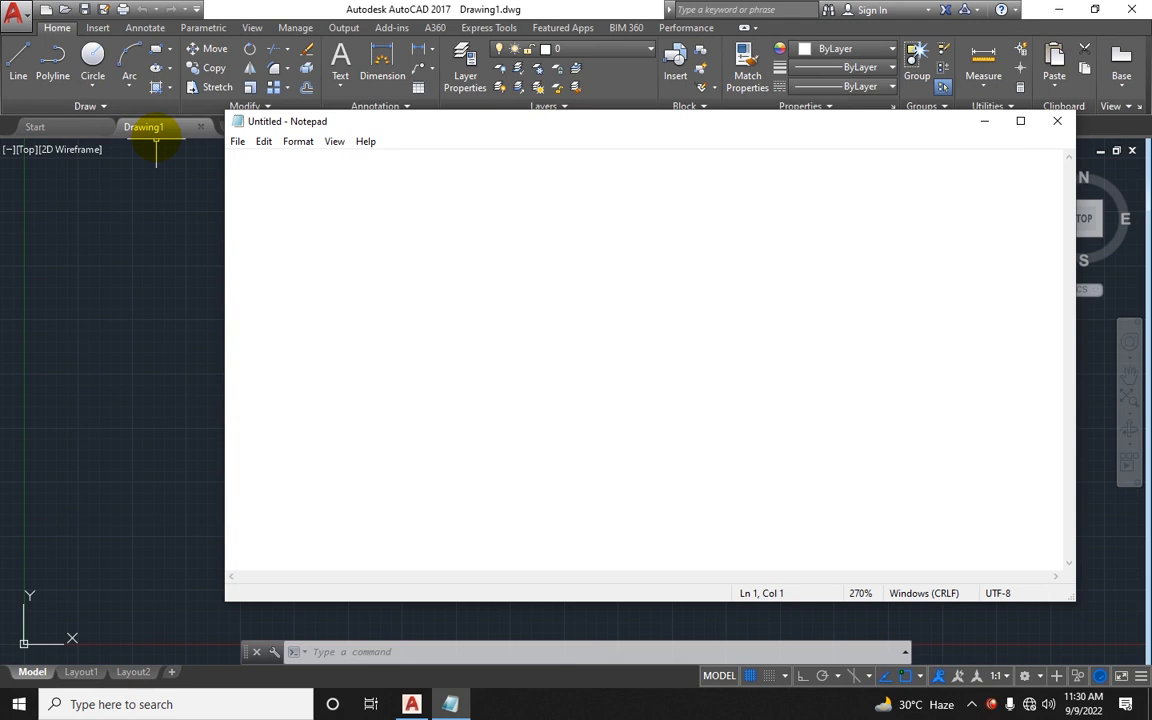
Step: In Notepad, enter the column headings Tools, Commands and Description separated by tabs
text(Co)
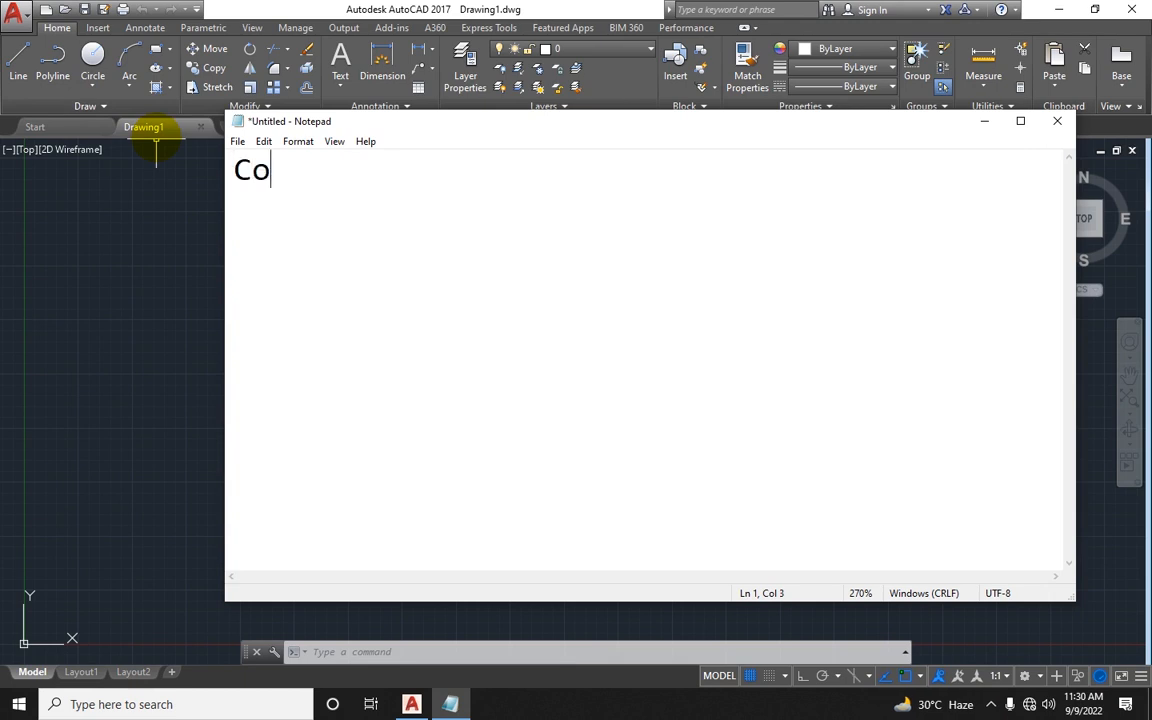
text(ols)
key(Tab)
text(C)
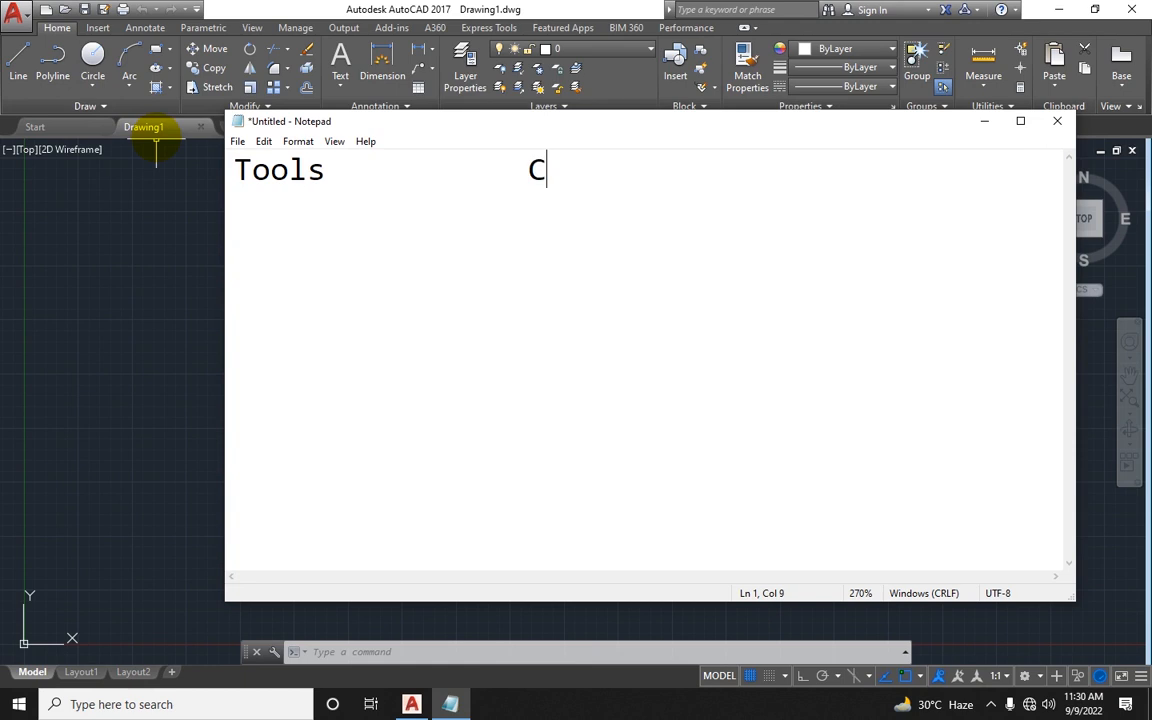
text(ommands)
key(Tab)
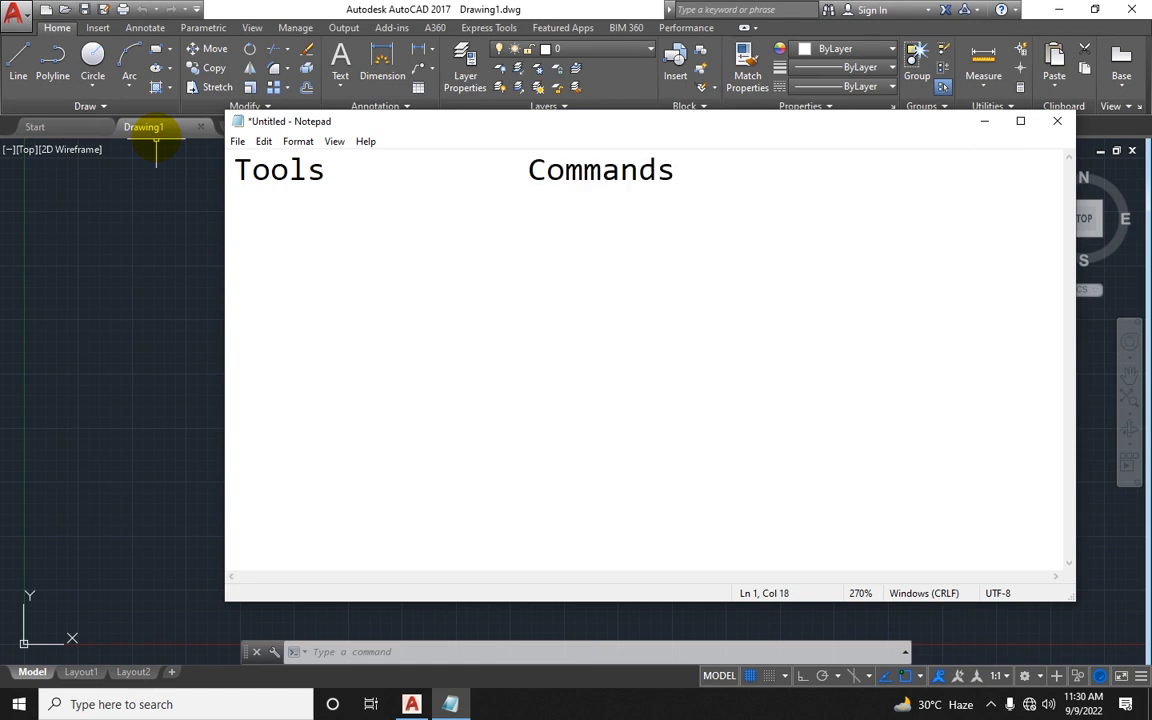
text(Descr)
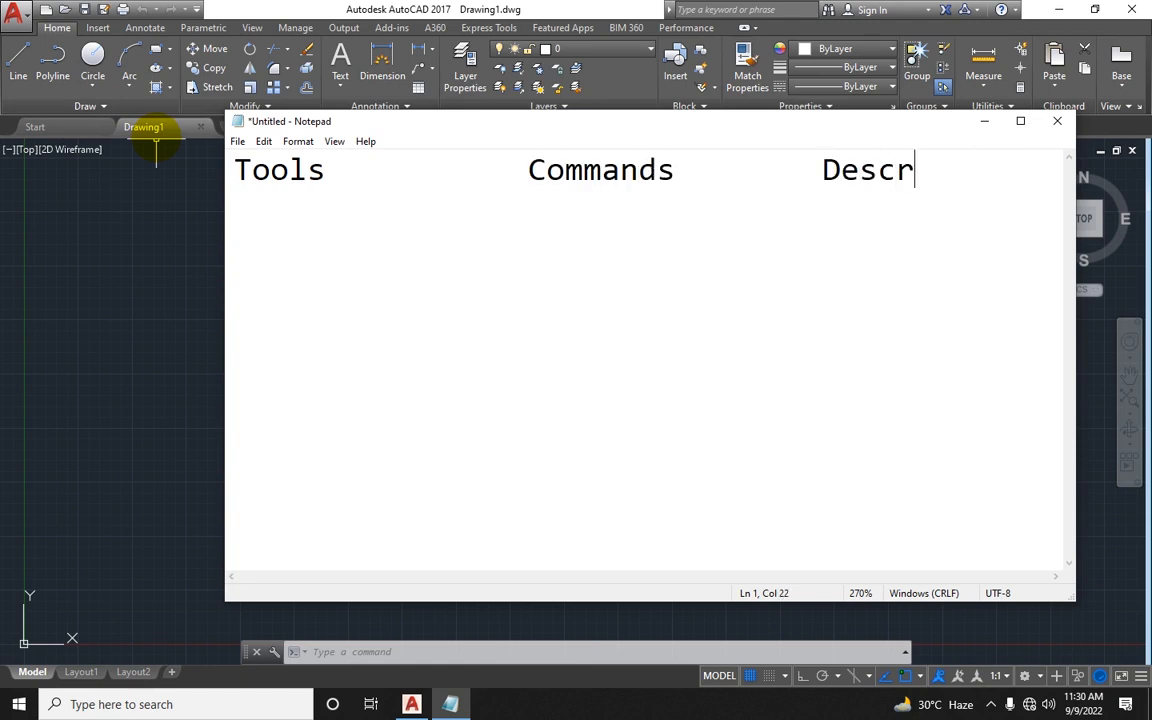
text(iption)
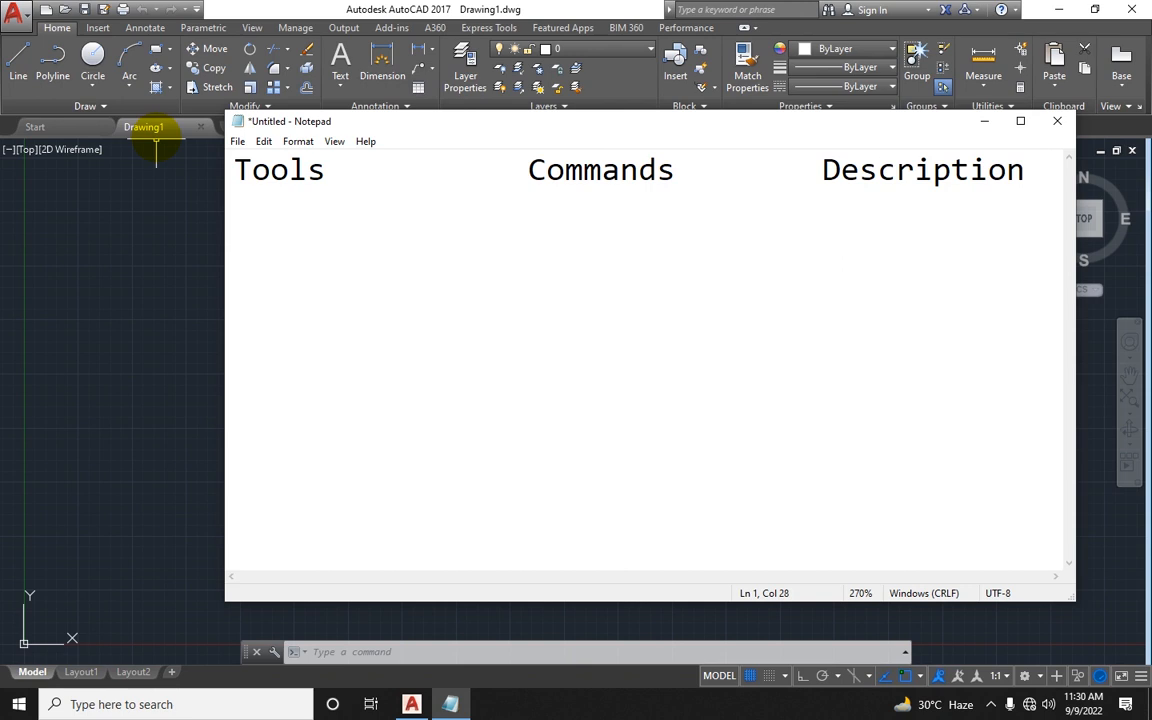
Step: Add a row with Line under Tools and l-space under Commands
double_click(405, 121)
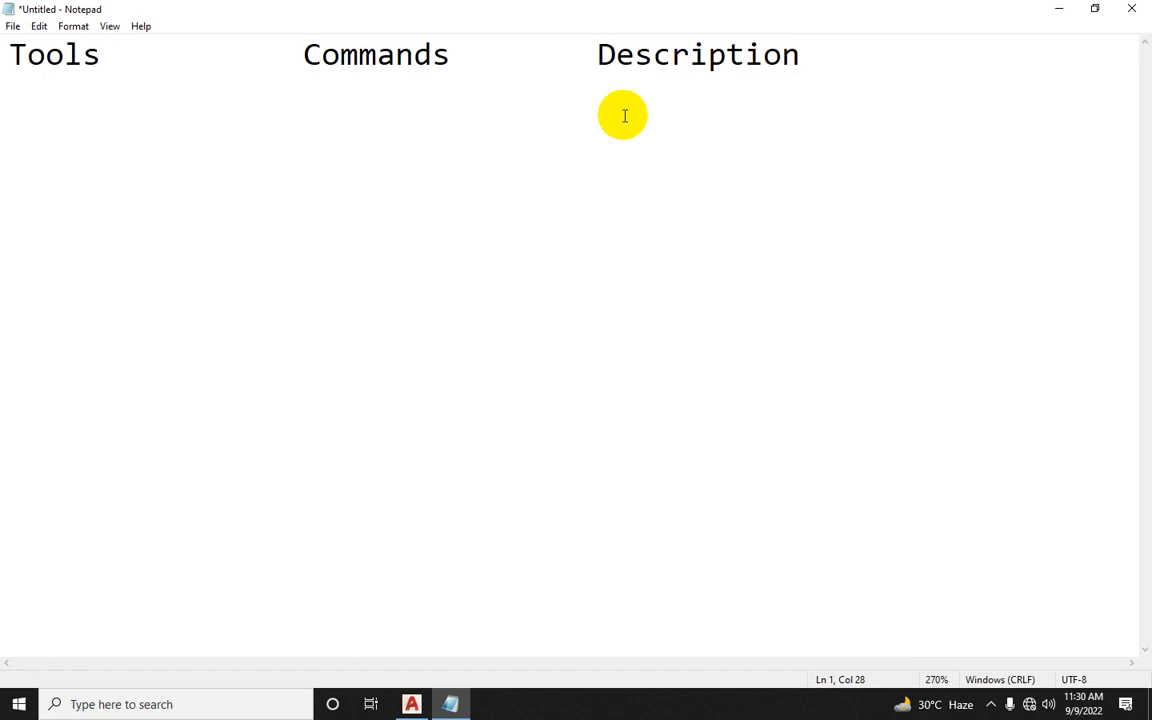
drag(500, 8, 527, 234)
drag(312, 224, 324, 237)
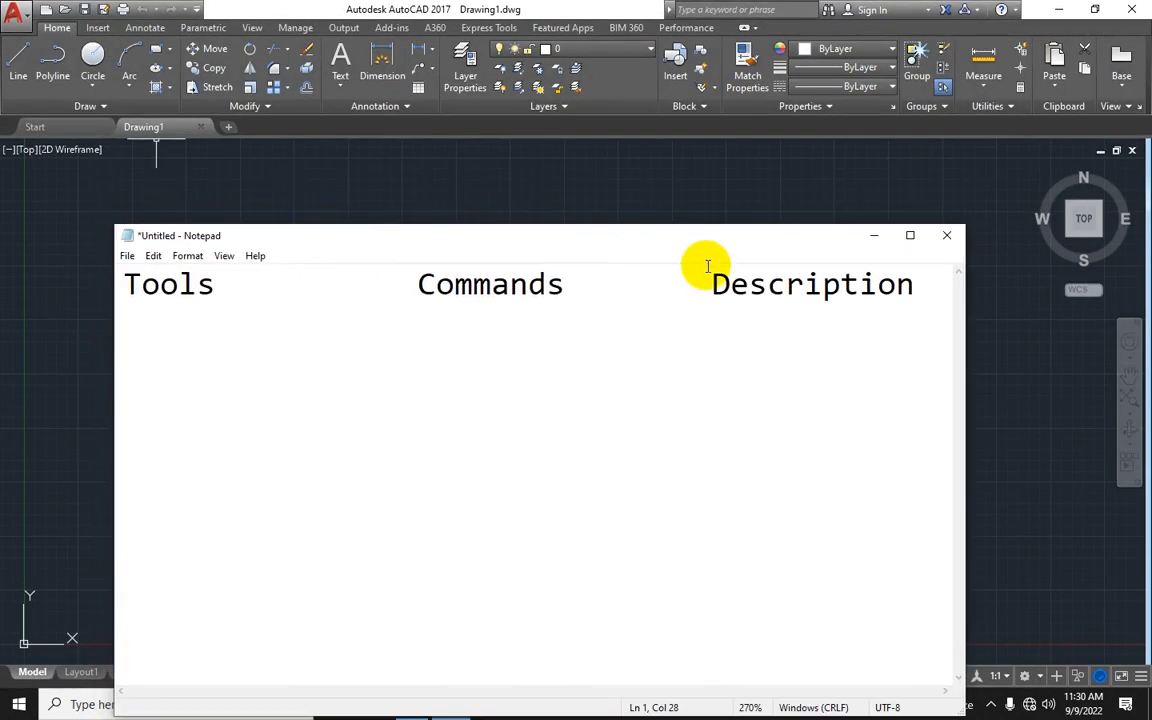
click(928, 293)
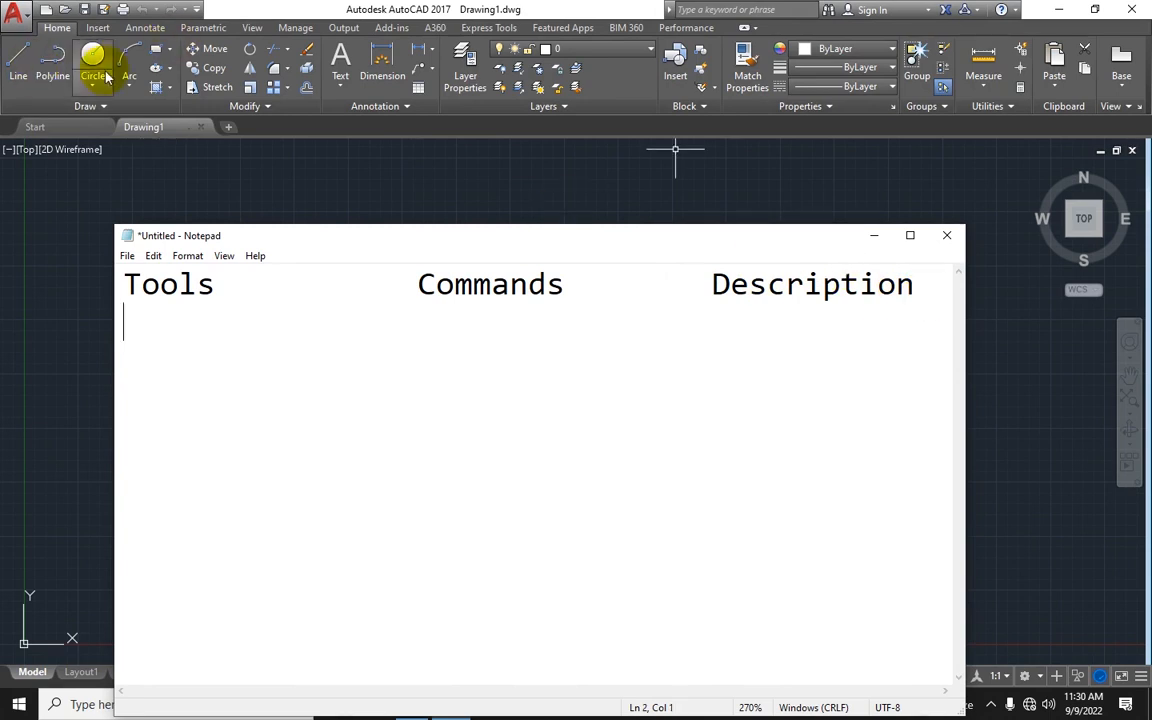
text(Li)
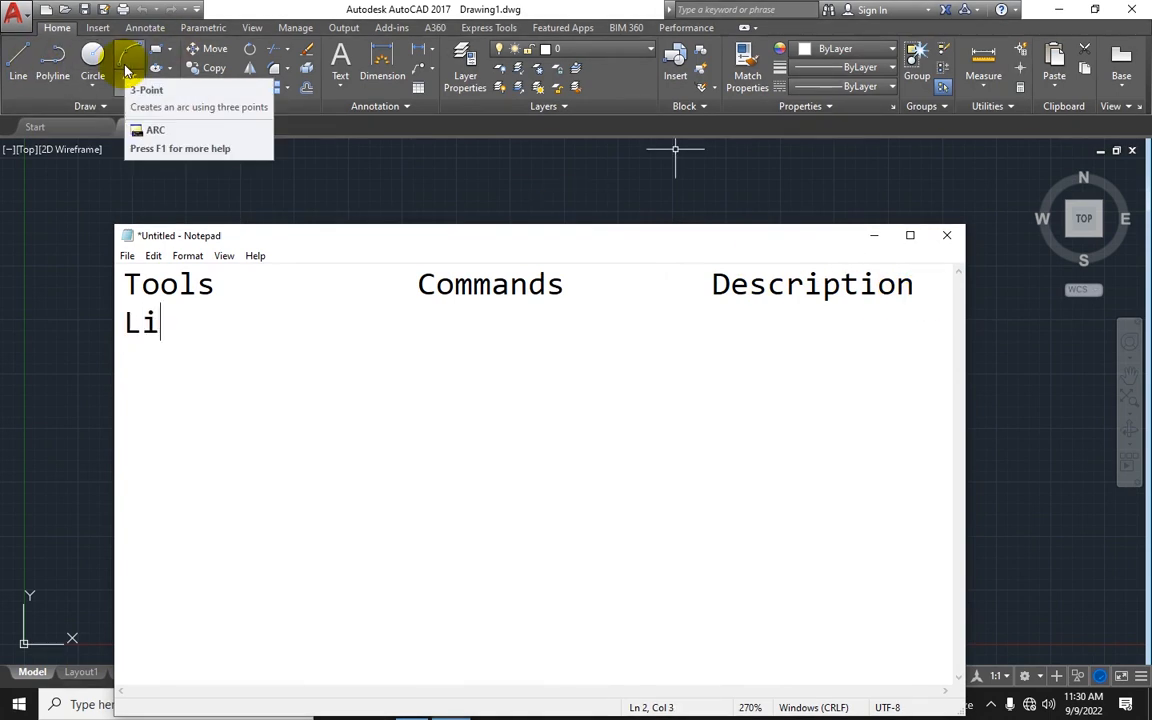
text(ne )
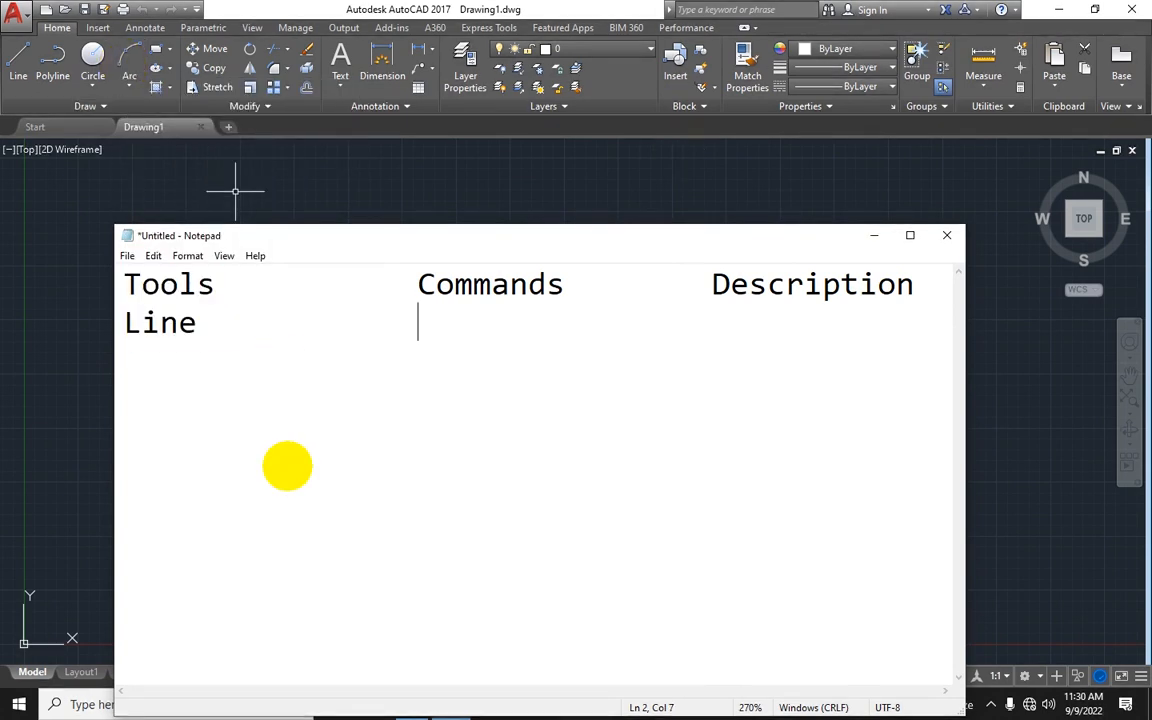
text(l-space)
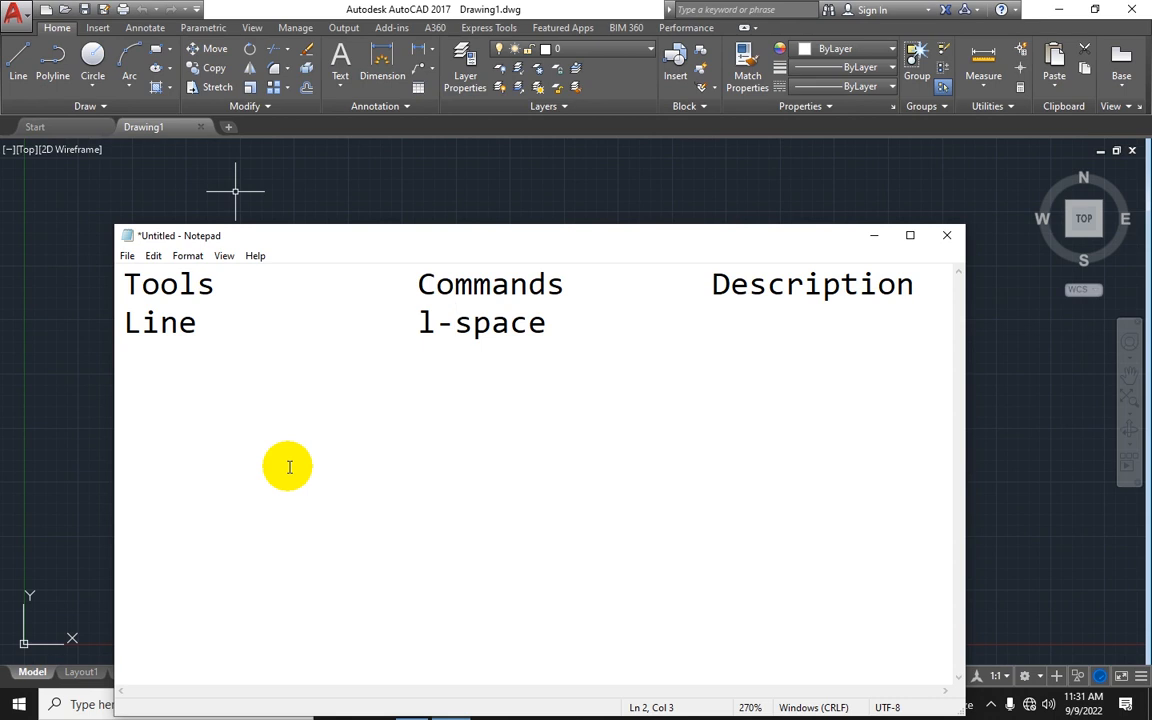
Step: Insert a new first line reading space/Enter/Right CLick, aligned above the Commands column
click(128, 305)
key(Up)
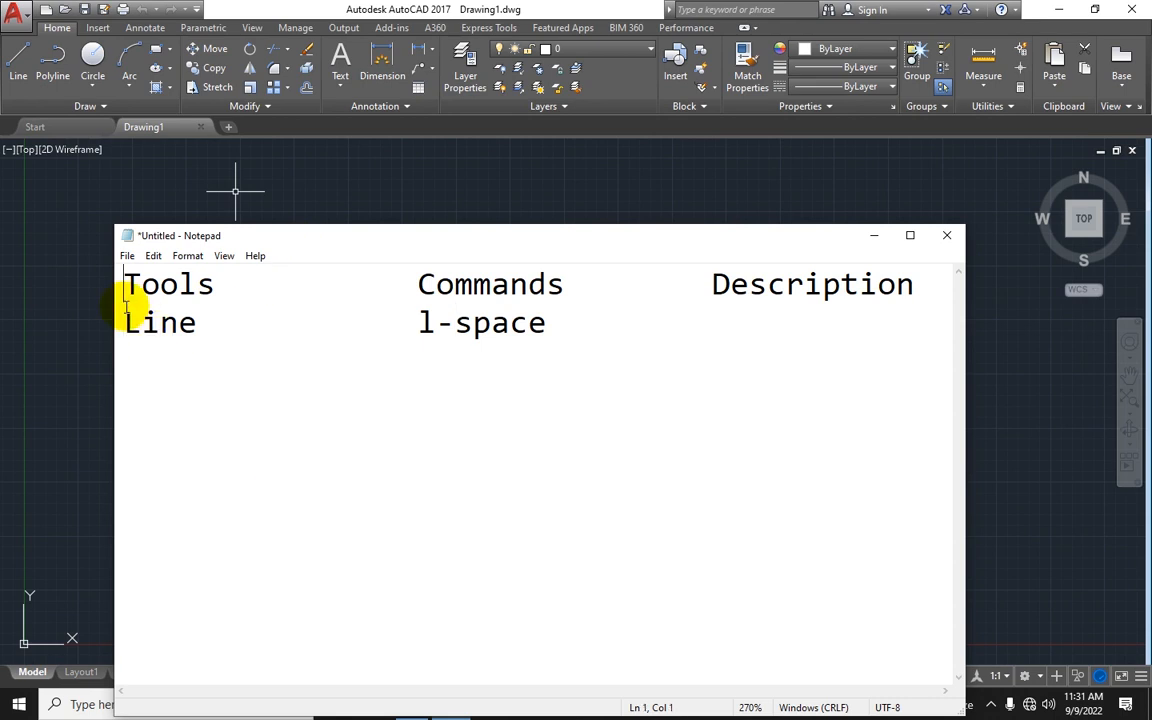
key(Return)
key(Up)
text(space)
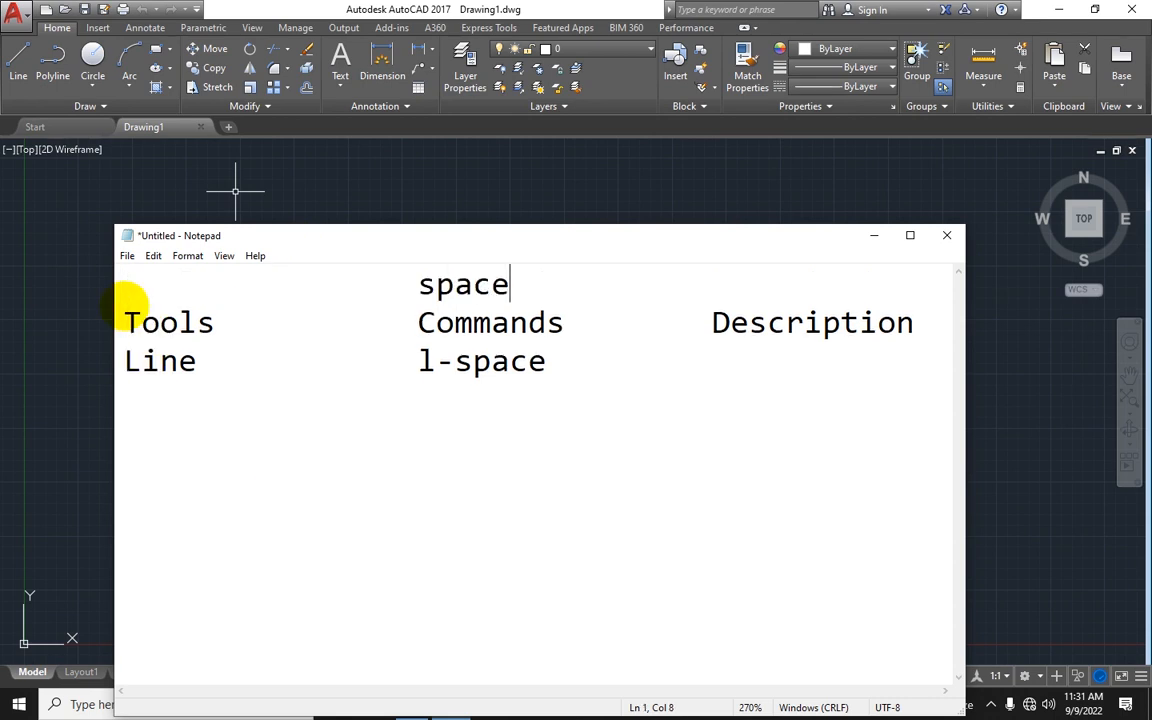
text(/Enter/)
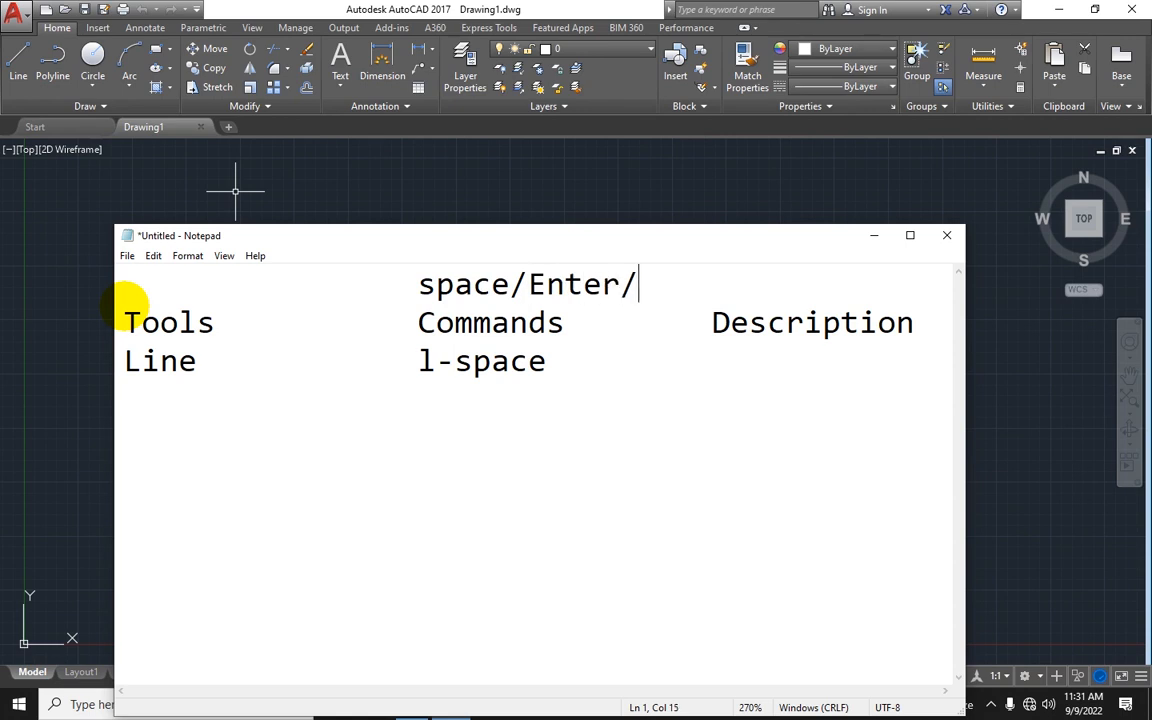
text(Right CLick)
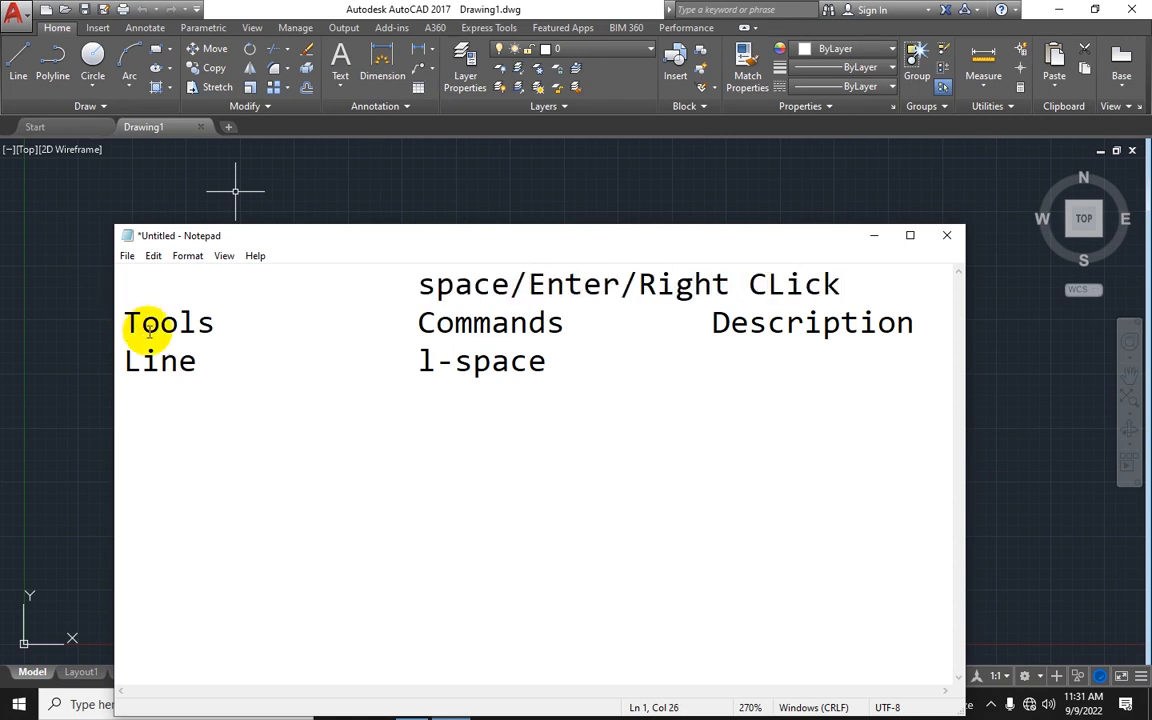
Step: Enter individual Segments as the Line row's description
drag(345, 240, 254, 196)
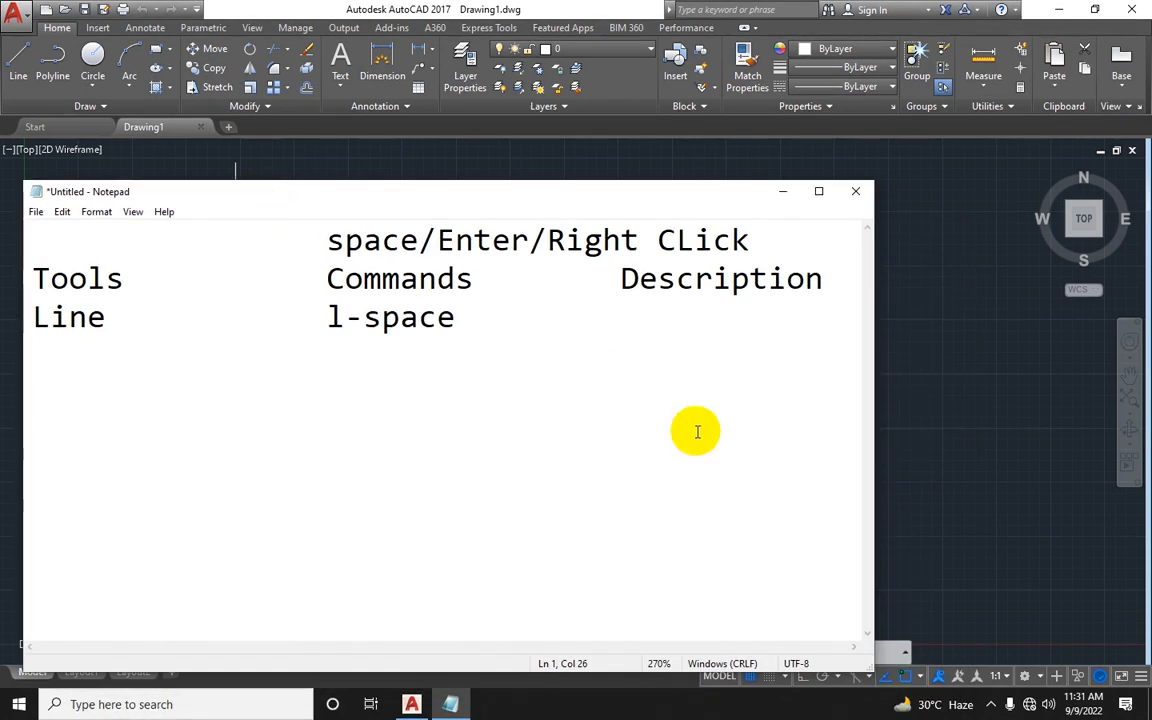
click(989, 704)
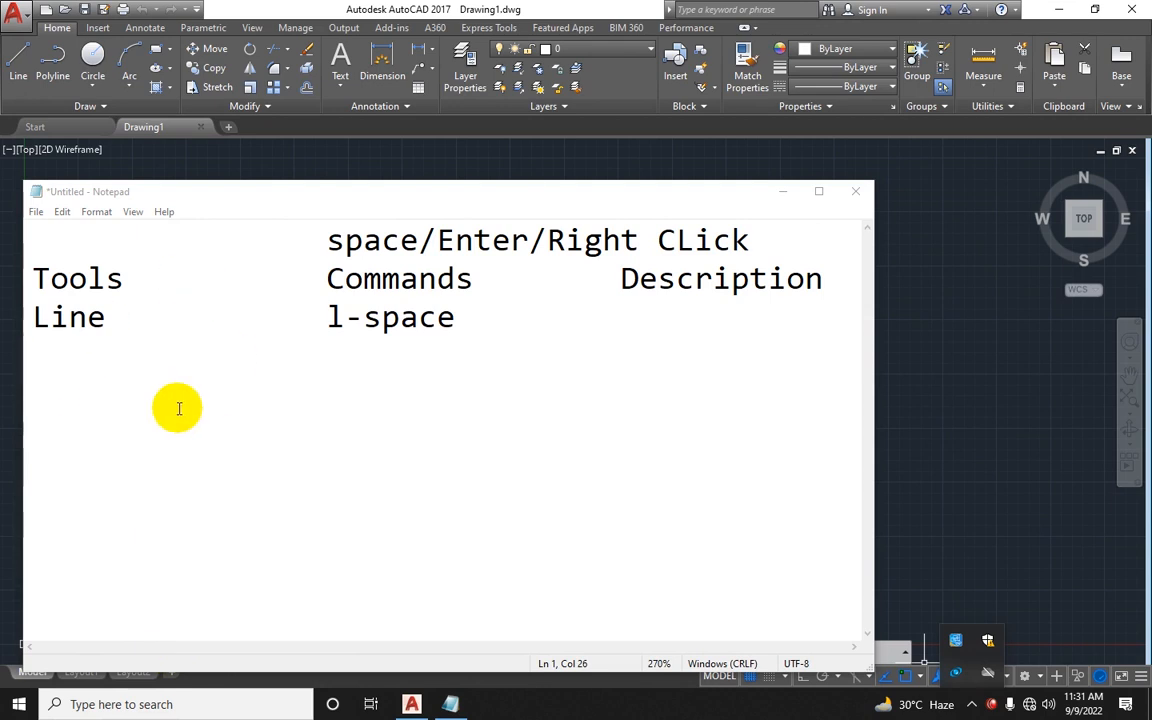
click(478, 315)
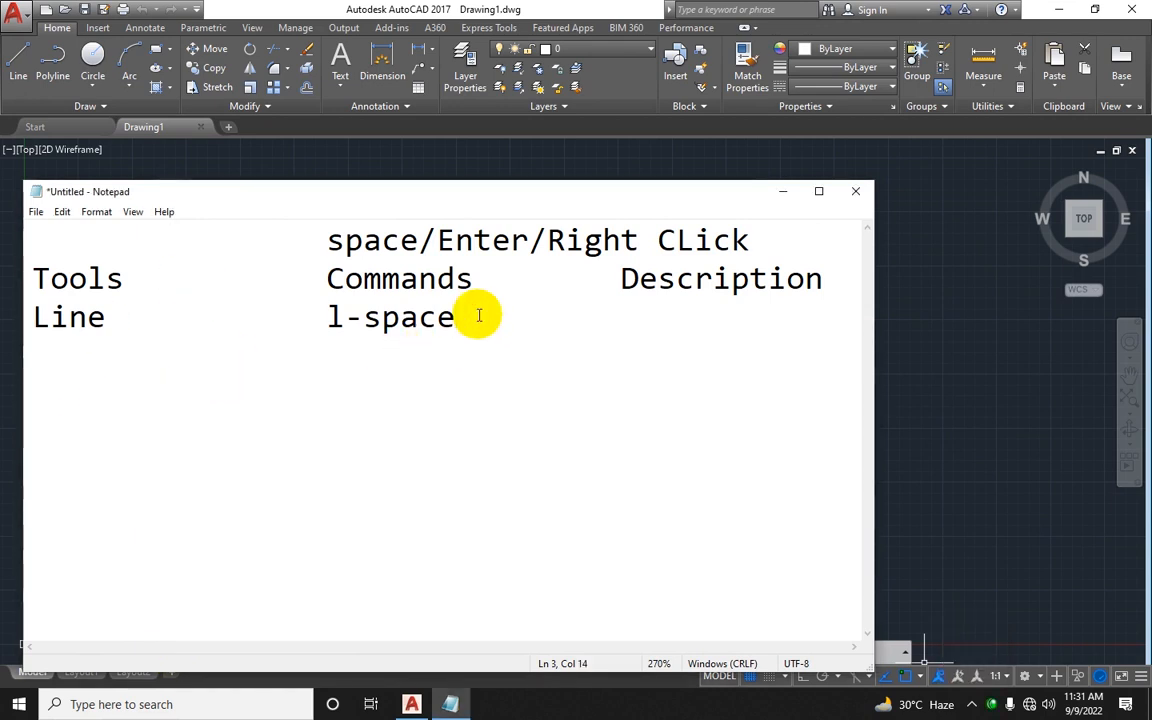
text(in)
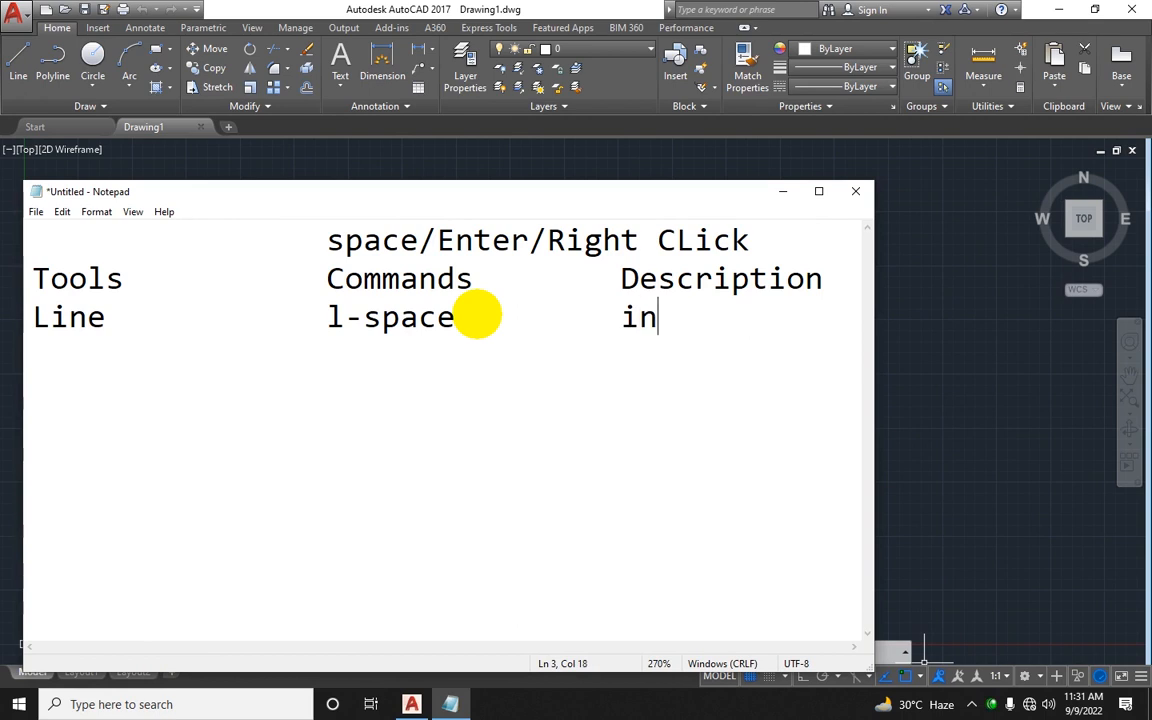
text(dividual Segments)
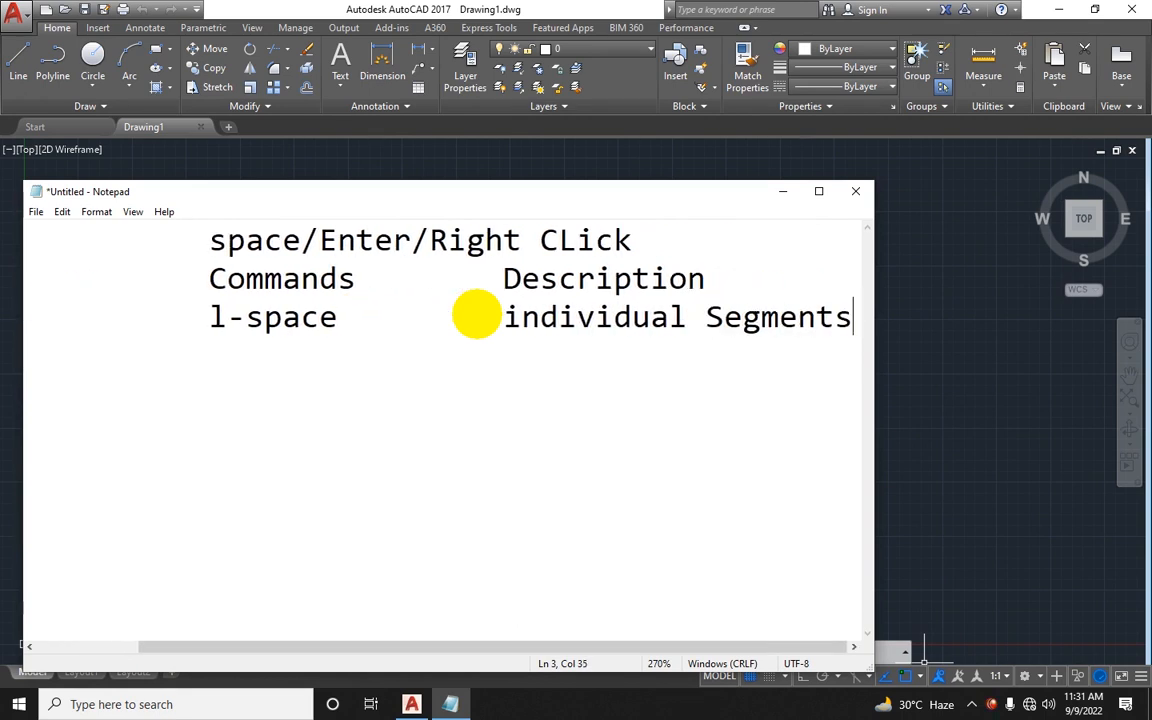
Step: Minimize Notepad and draw four connected segments with the Line tool in the AutoCAD drawing area
click(783, 192)
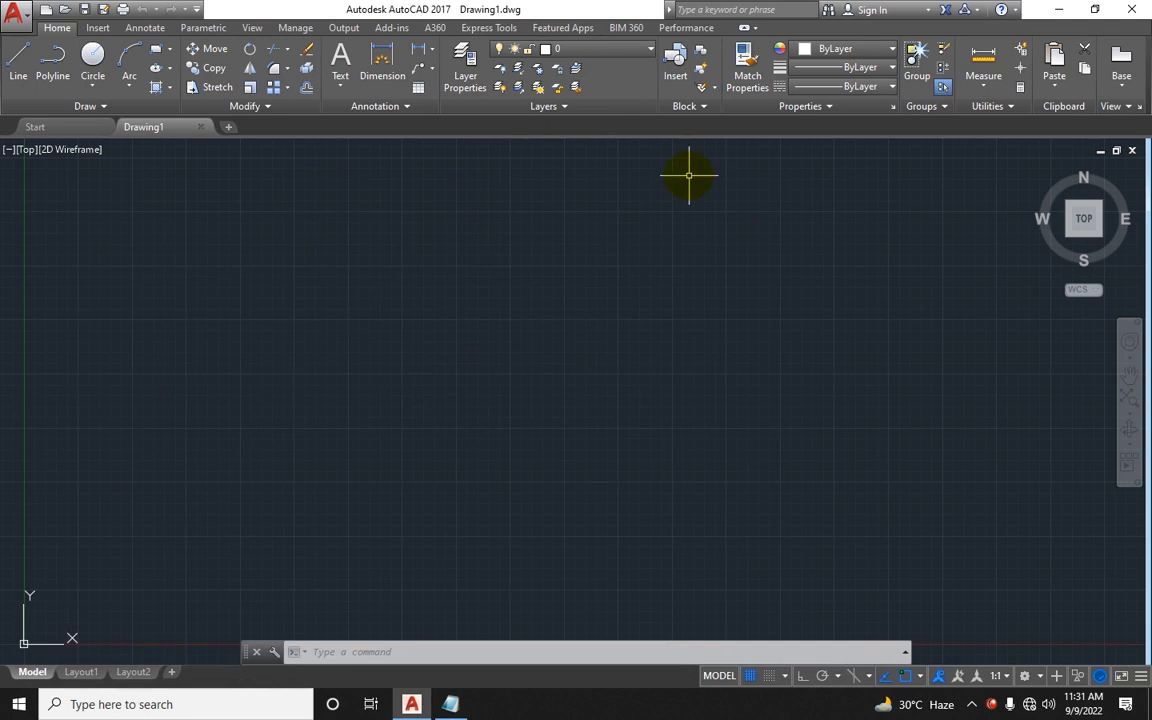
click(17, 70)
click(165, 251)
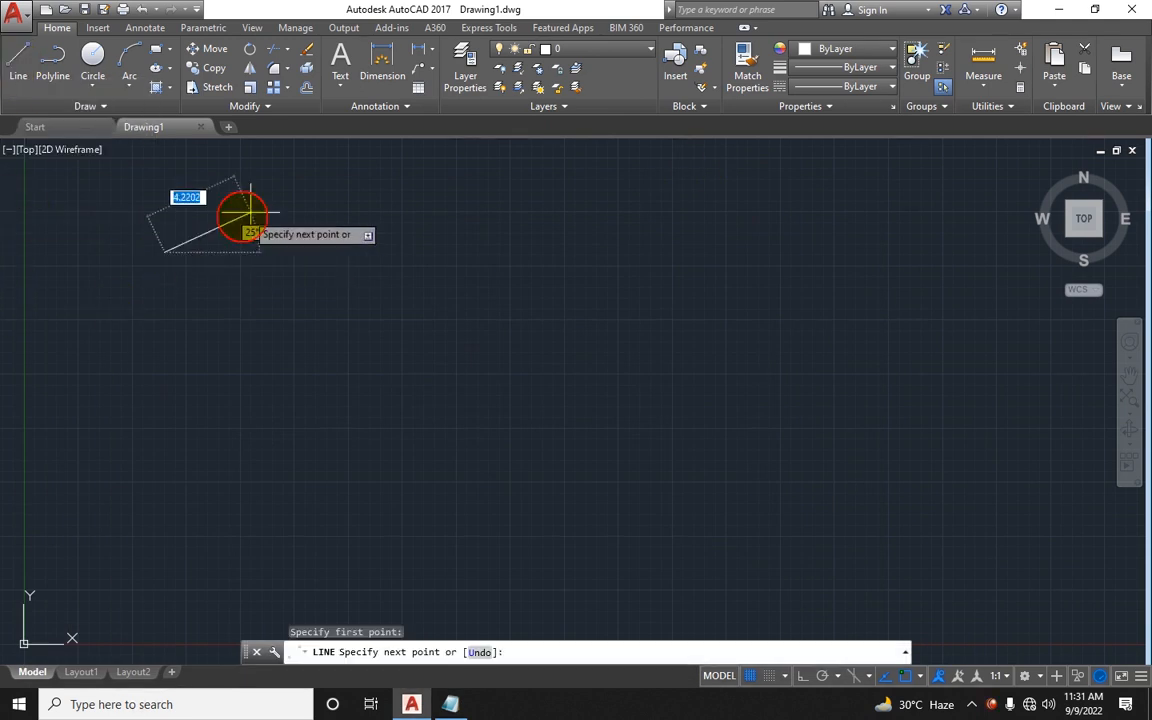
click(328, 170)
click(570, 221)
click(570, 360)
click(444, 396)
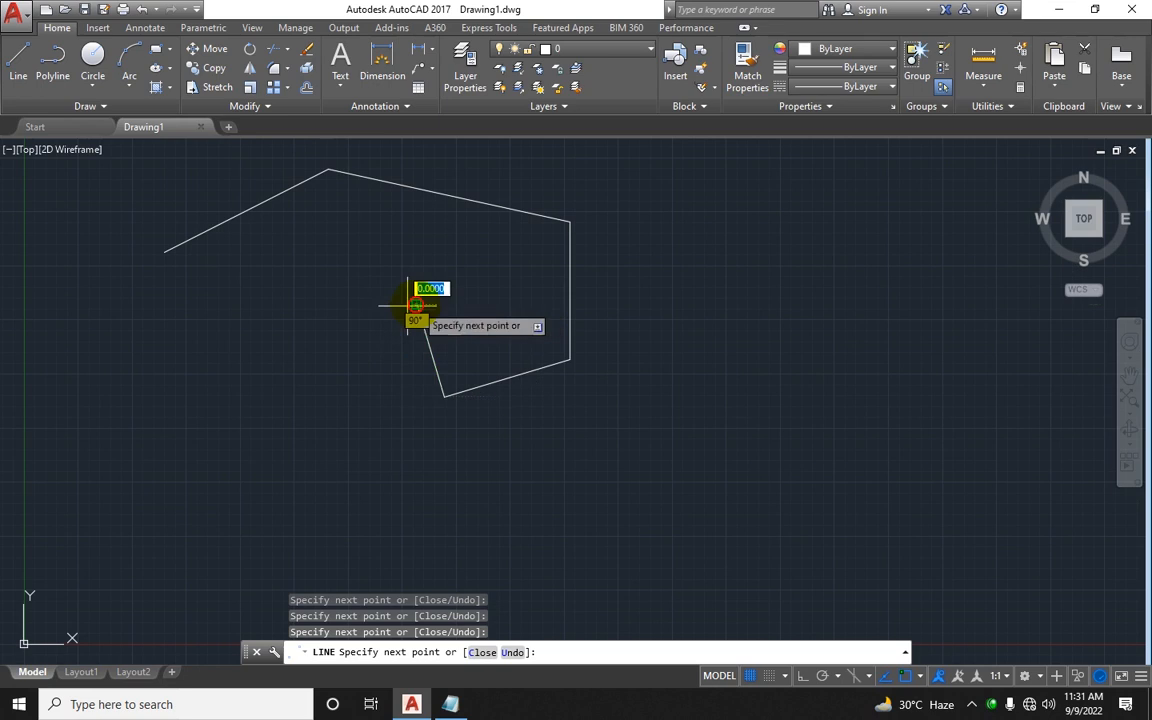
Step: Continue the same line with four more segments, including a vertical and horizontal run, then end the command
click(415, 305)
click(329, 316)
click(329, 440)
click(225, 440)
key(Escape)
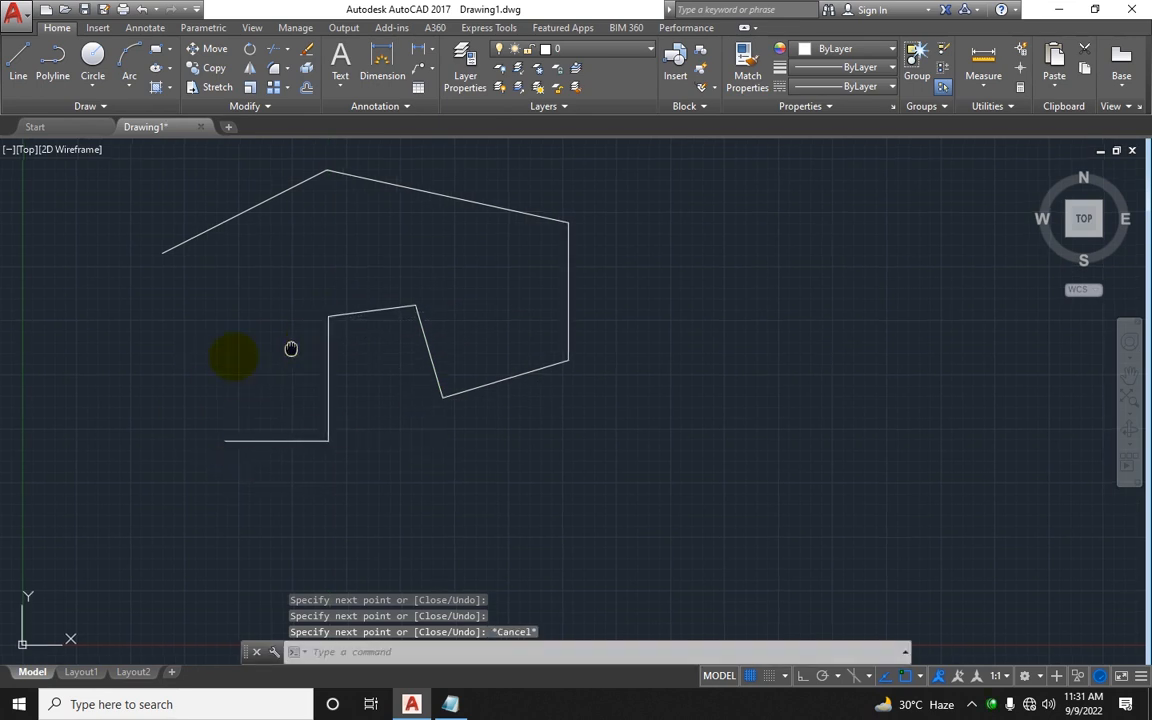
Step: Start a new Line below the shapes and draw a horizontal segment of 10 followed by one of 5
middle_drag(291, 348, 91, 371)
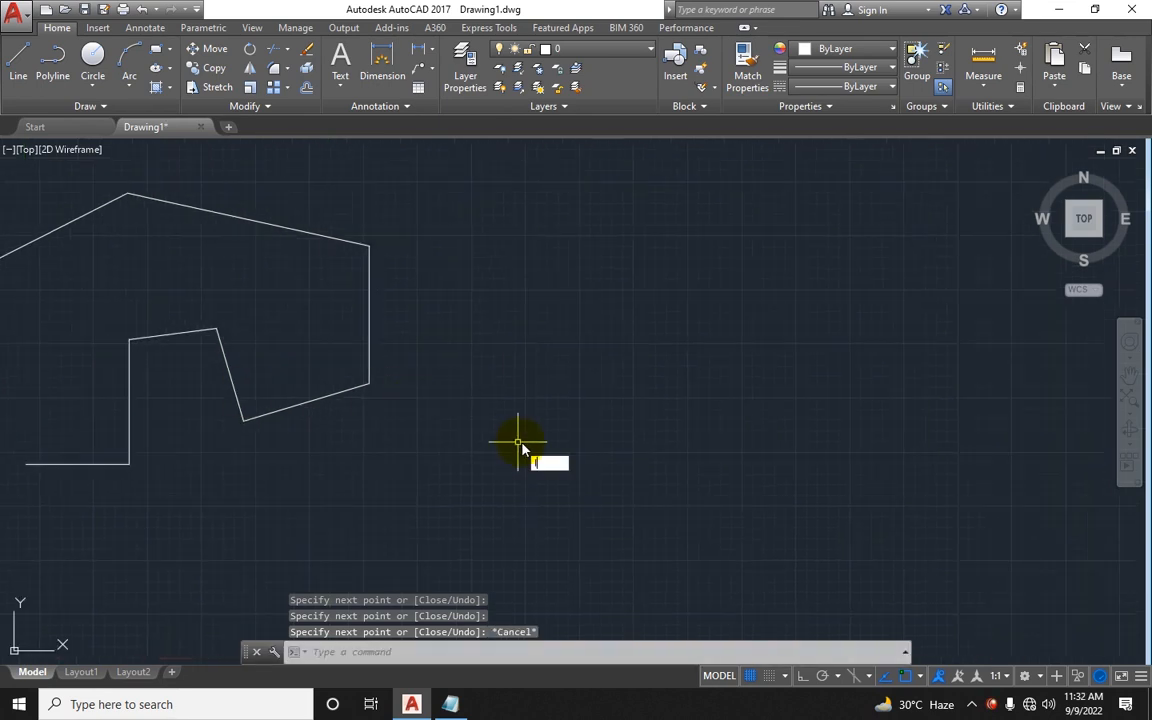
key(Return)
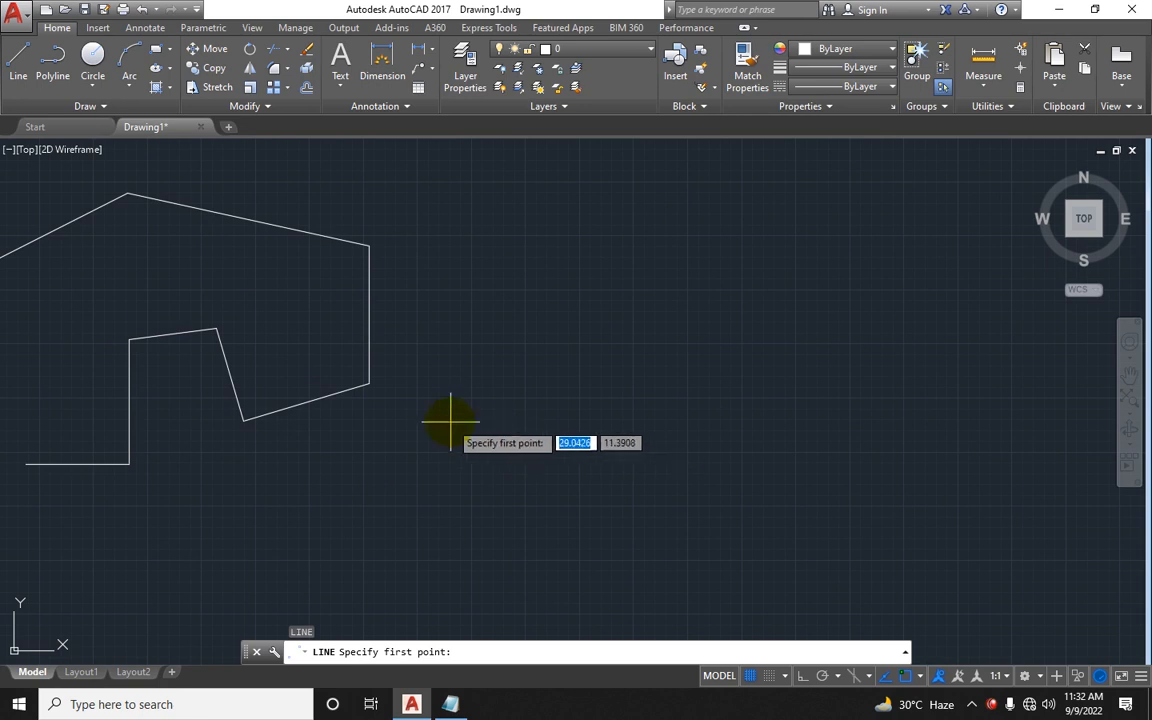
scroll(450, 417, down, 2)
scroll(406, 424, up, 2)
scroll(465, 322, down, 2)
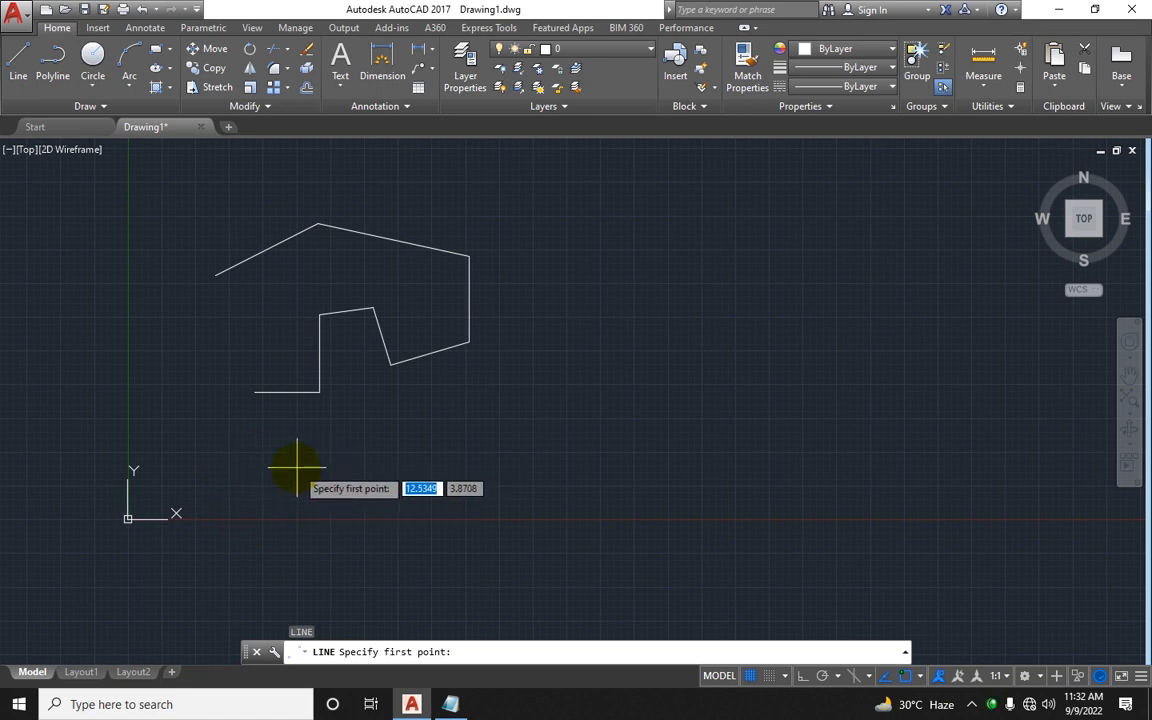
click(538, 375)
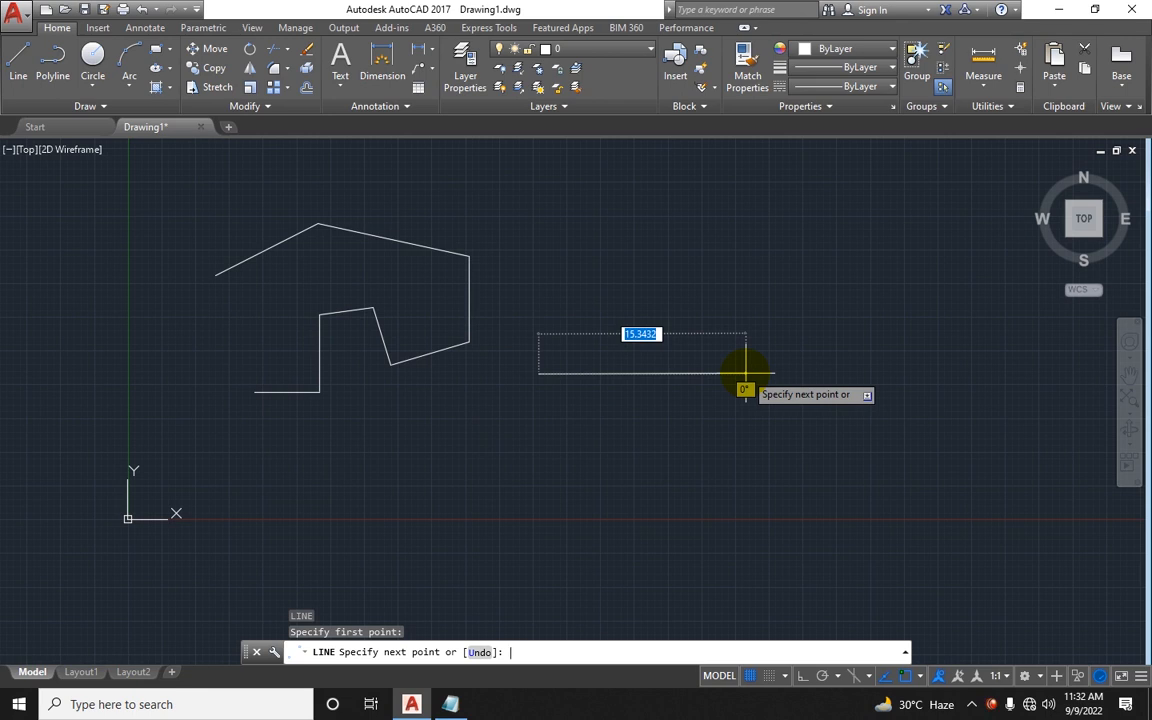
text(1)
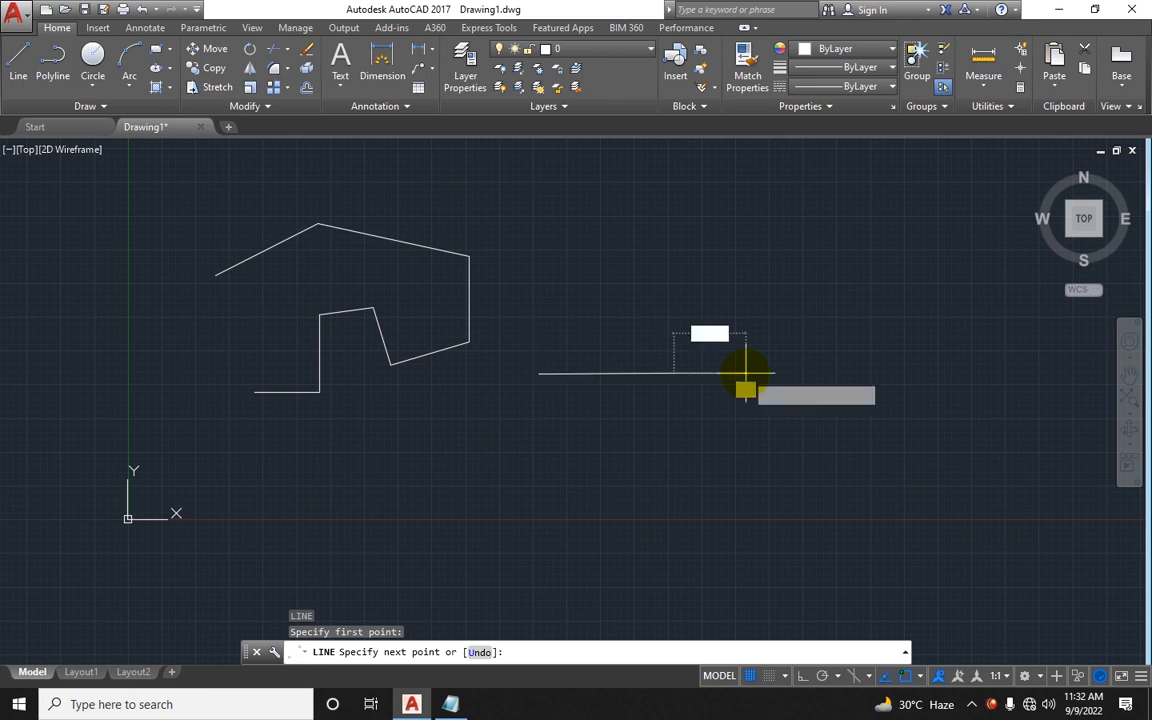
key(Return)
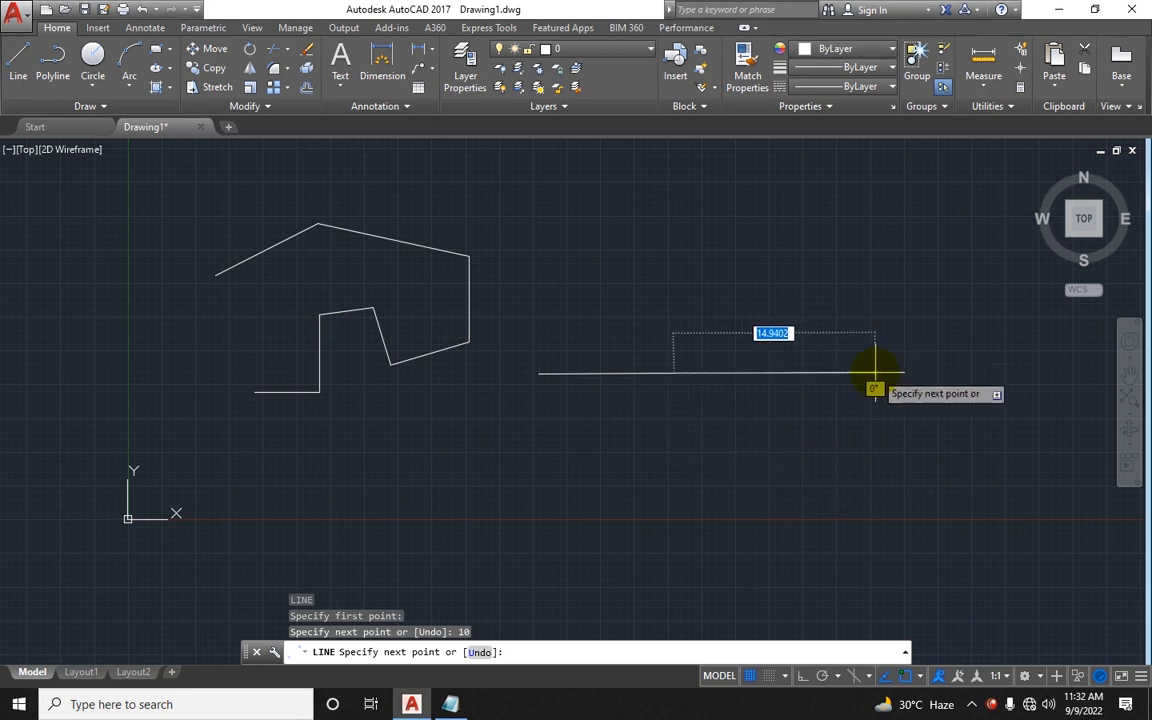
text(5)
key(Return)
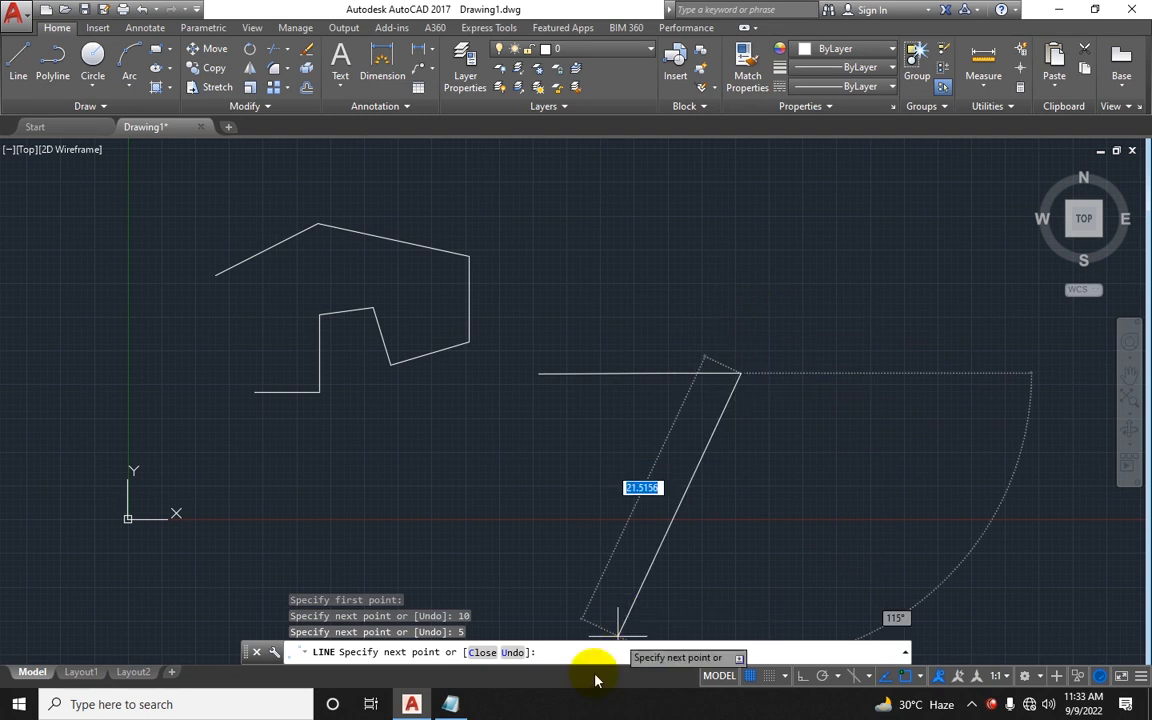
Step: Maximize Notepad and add a Modes heading two lines below the Line row
click(450, 704)
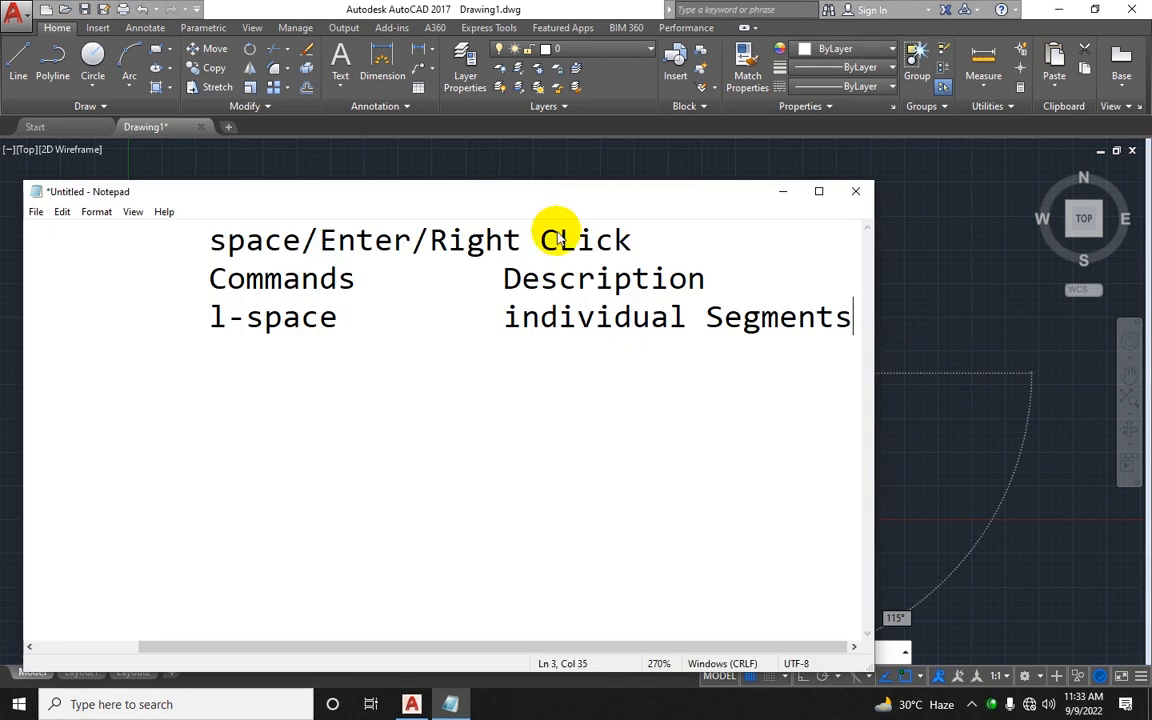
double_click(541, 194)
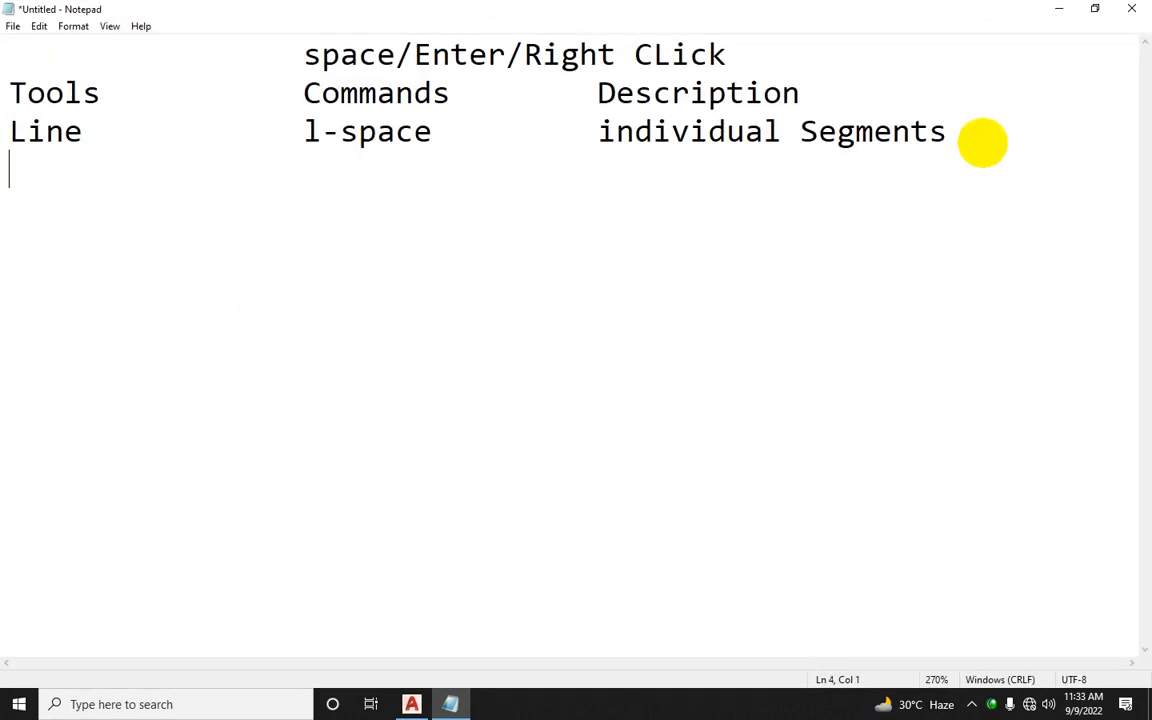
text(mo)
text(odes)
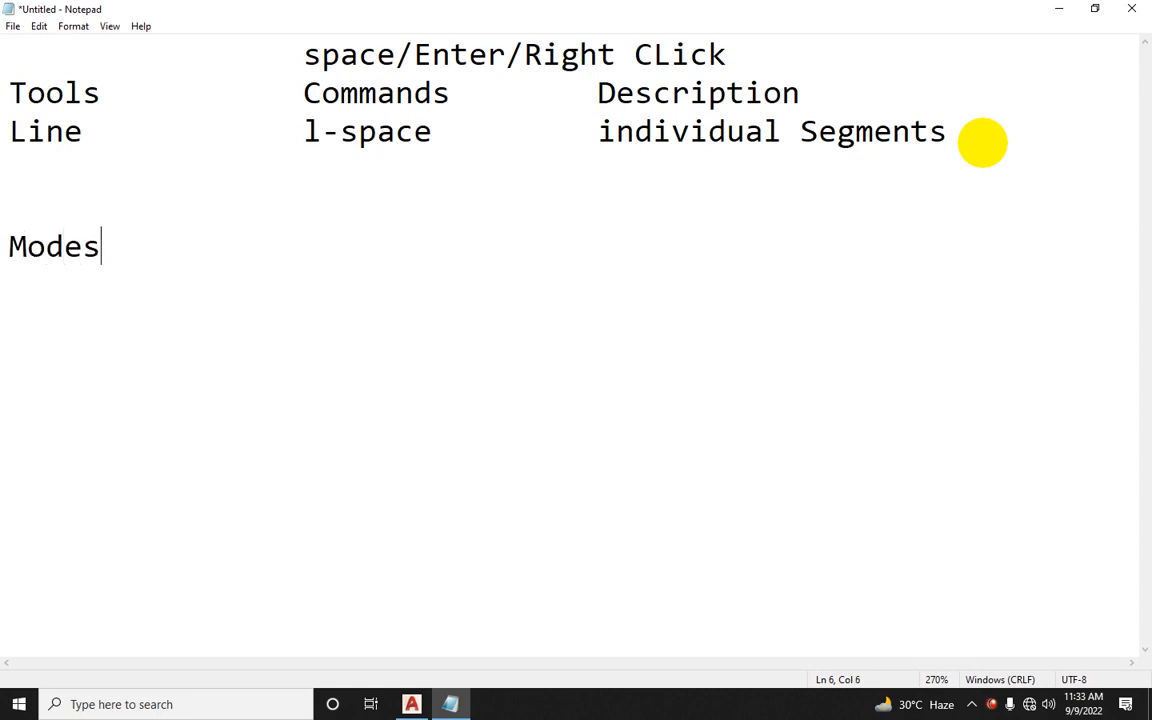
text(Ortho Mode)
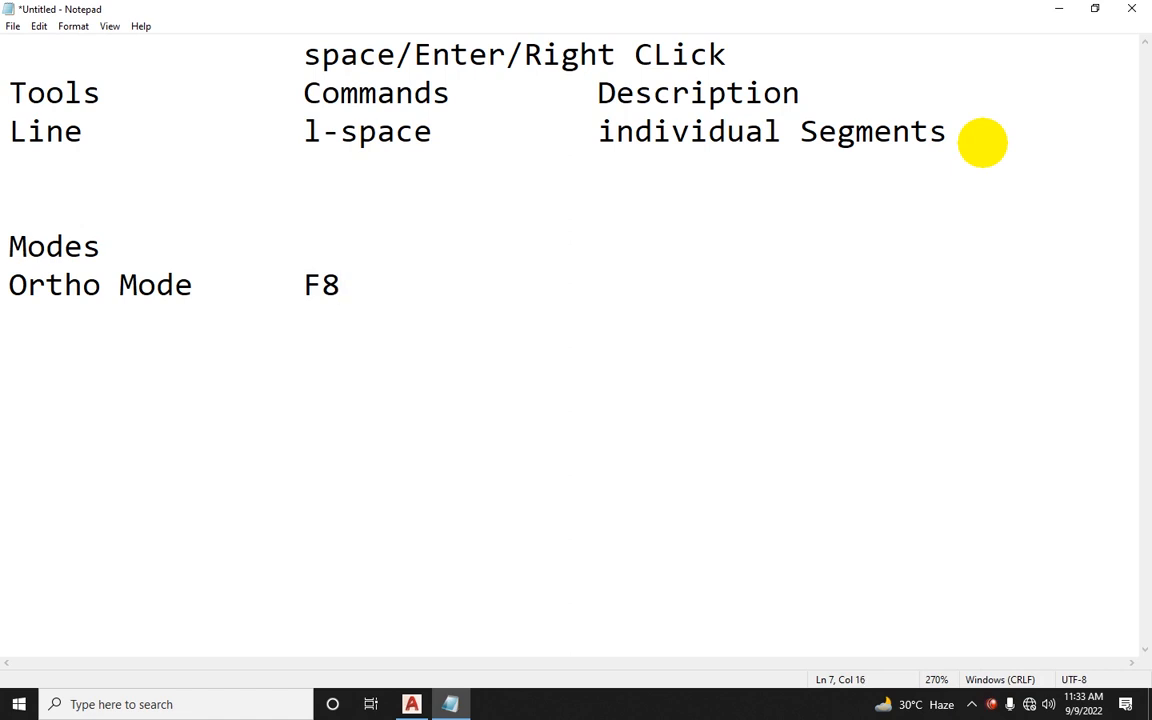
Step: Add an Ortho Mode row with command F8 and description 90 deg under the Modes heading
text(90)
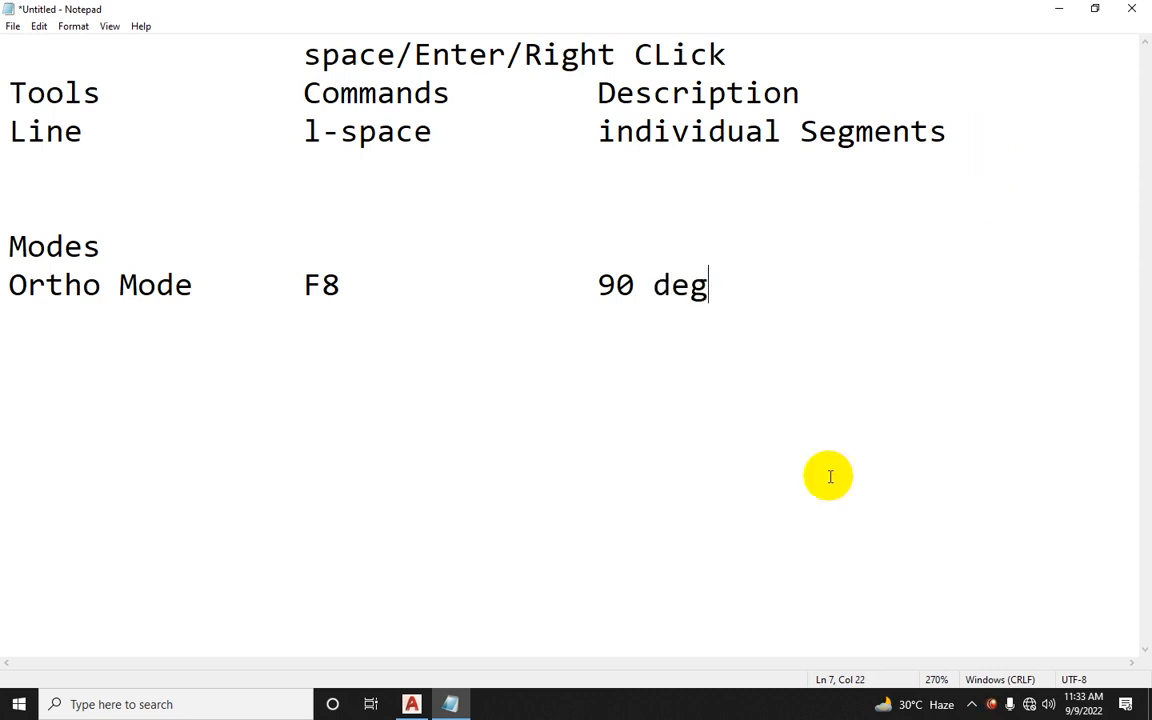
Step: Turn on Ortho mode and continue the line 10 up, 15 left and 10 down to form a rectangle, then end the command
click(411, 704)
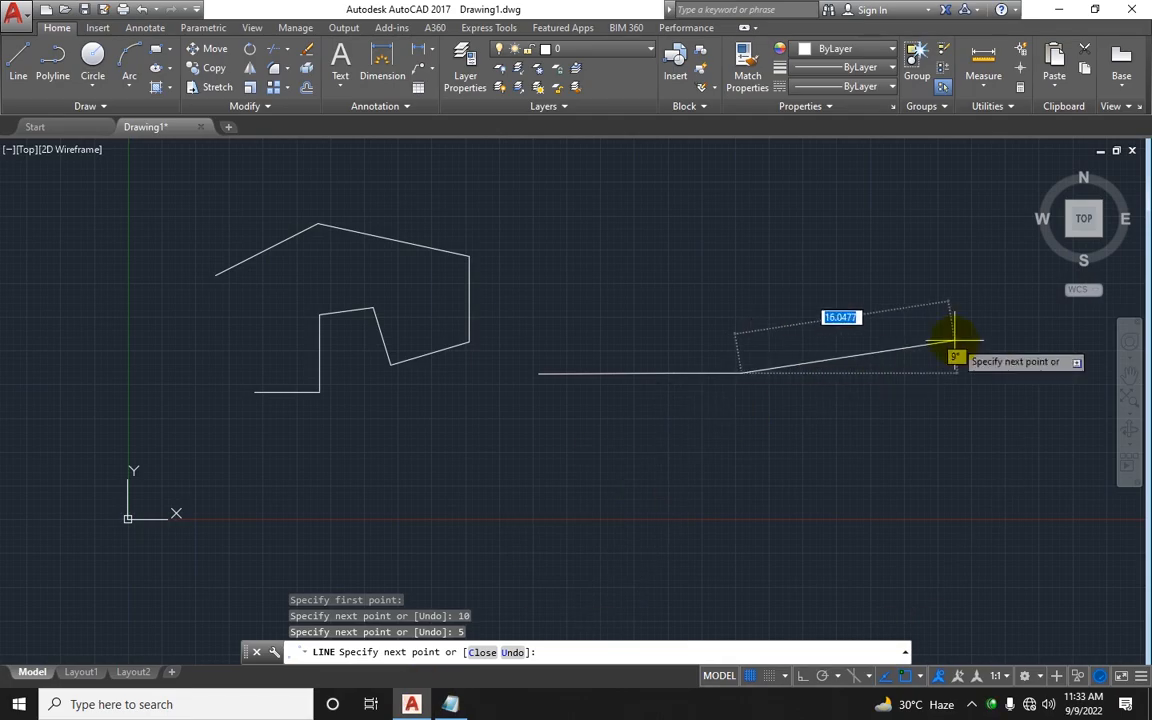
click(800, 681)
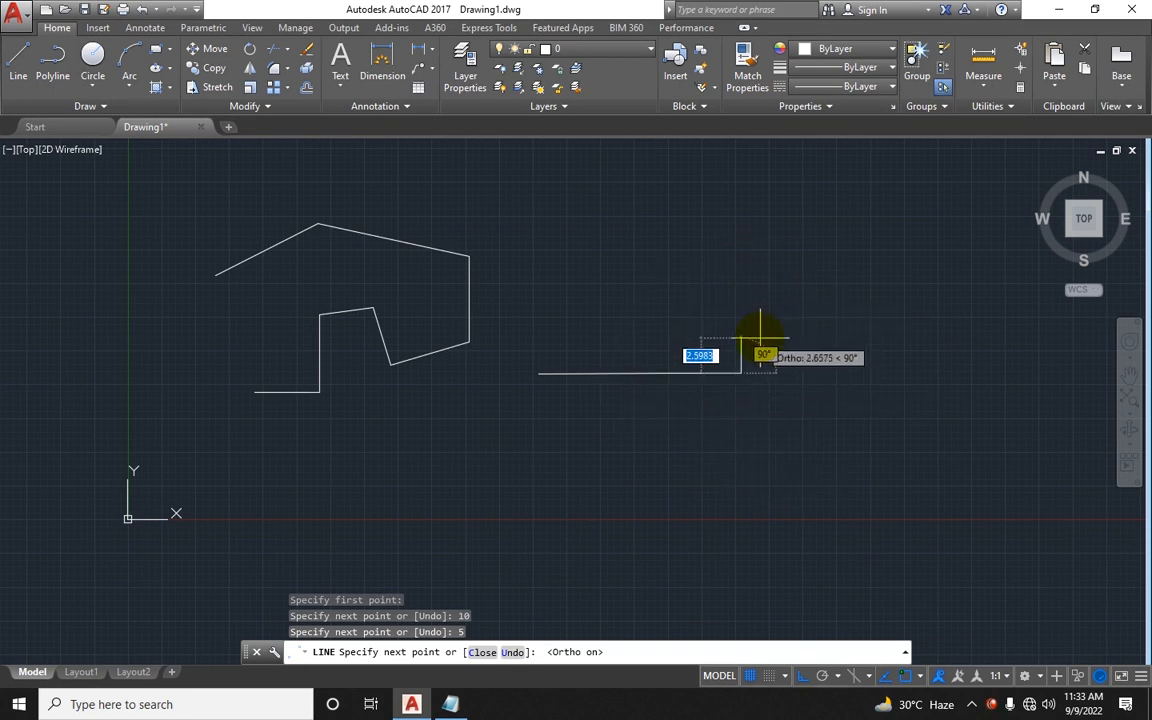
text(10)
key(Return)
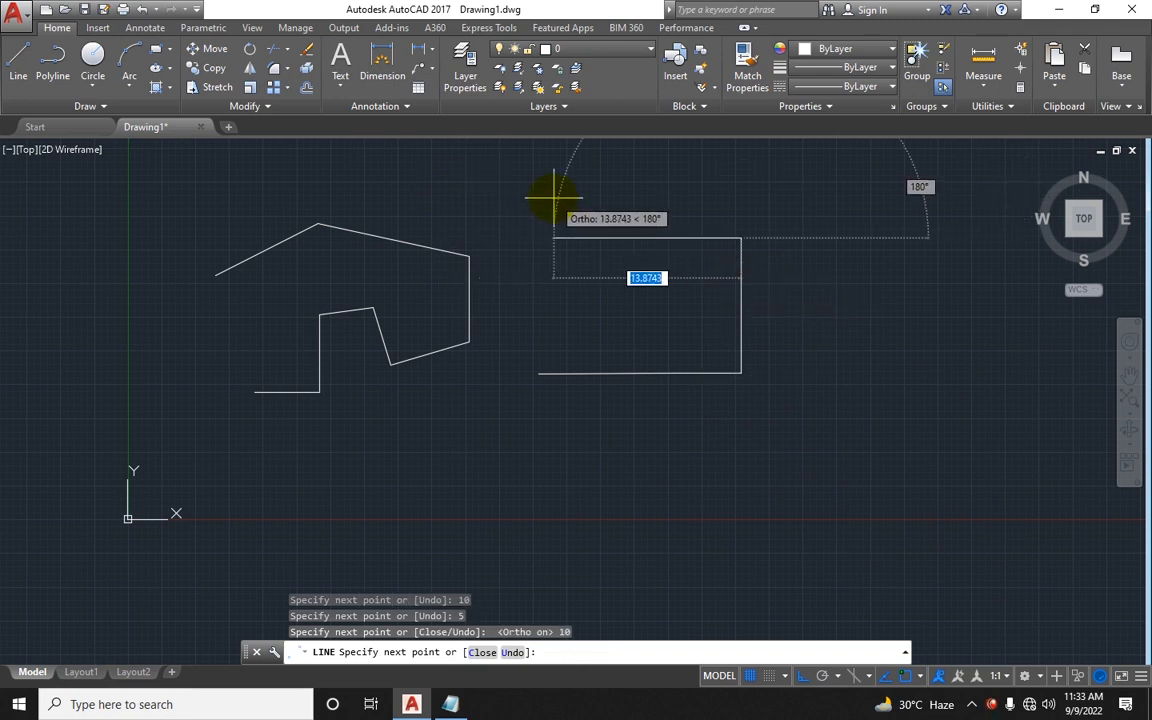
text(15)
key(Return)
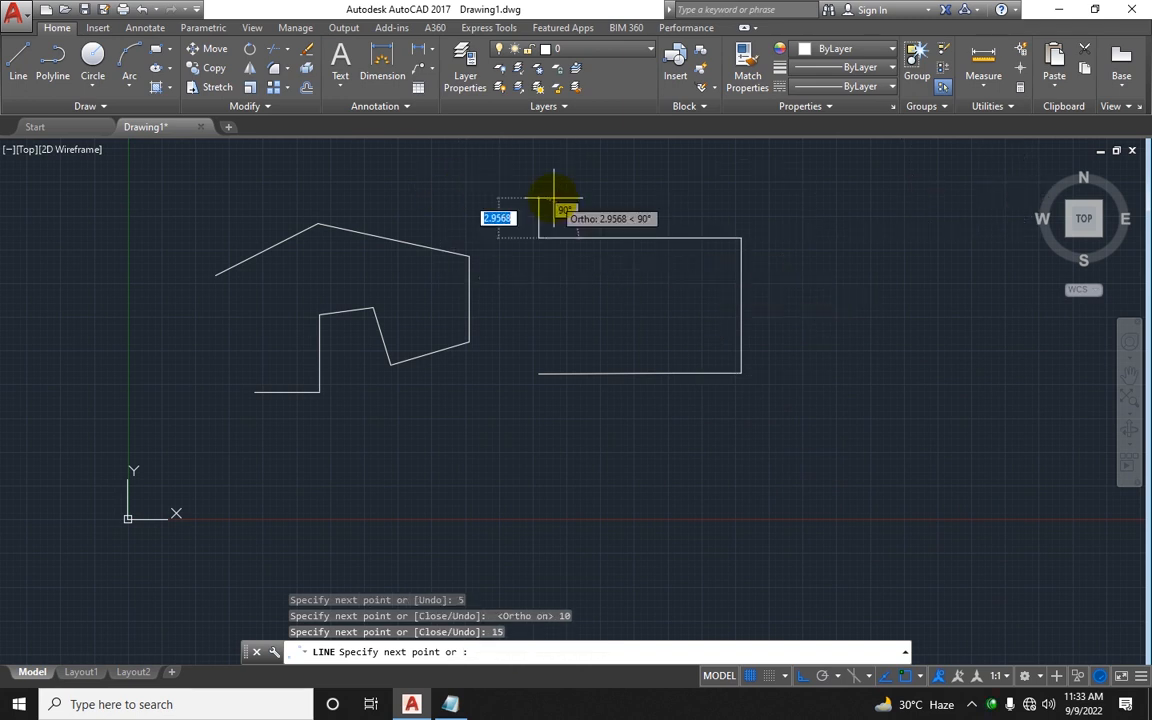
text(10)
key(Return)
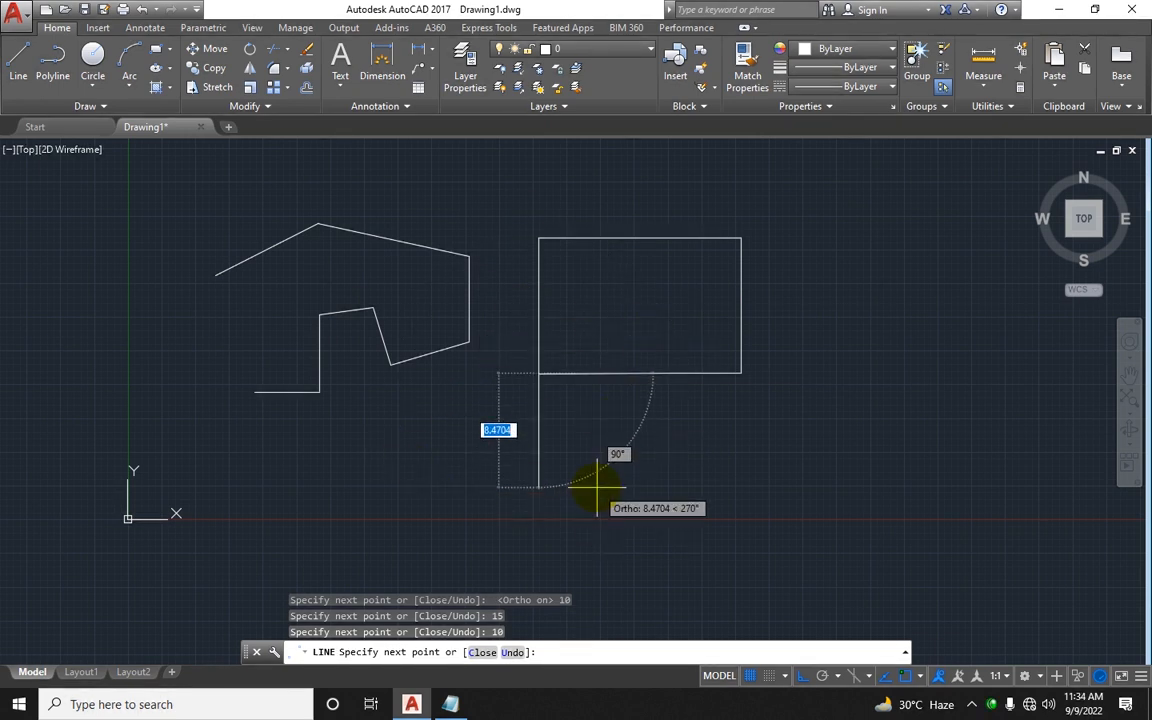
scroll(578, 494, up, 2)
scroll(576, 500, down, 2)
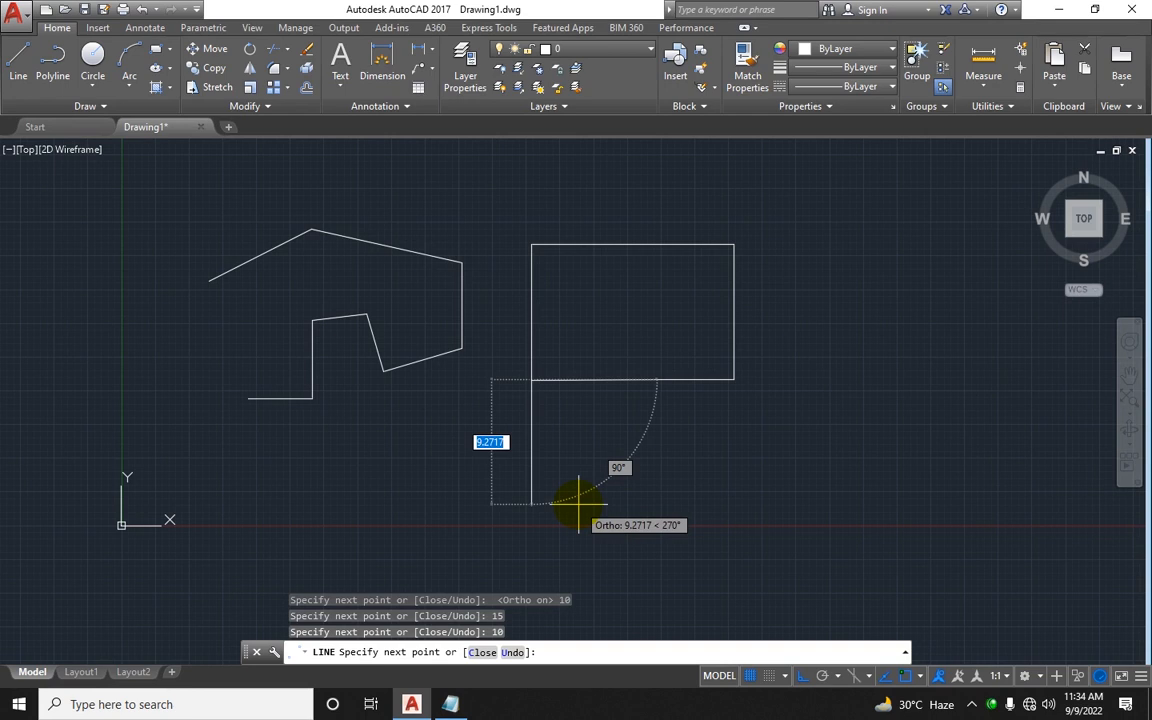
key(Escape)
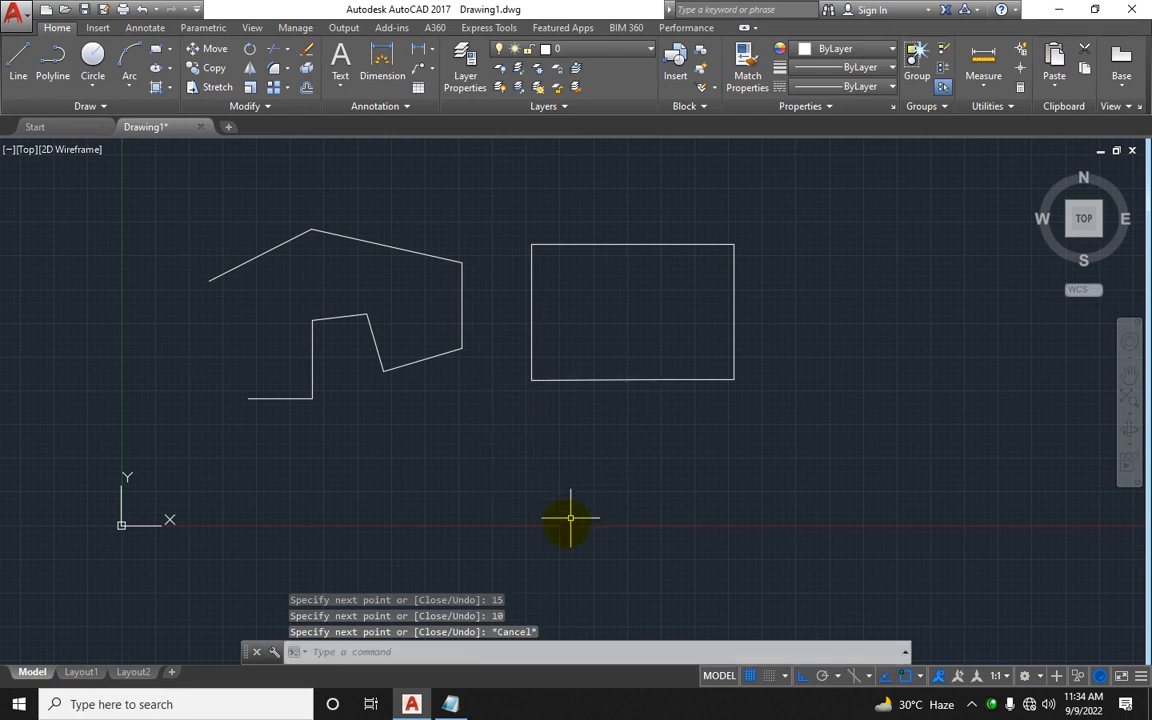
Step: Draw a single horizontal line below the rectangle, ending the command with Enter from the shortcut menu
click(451, 708)
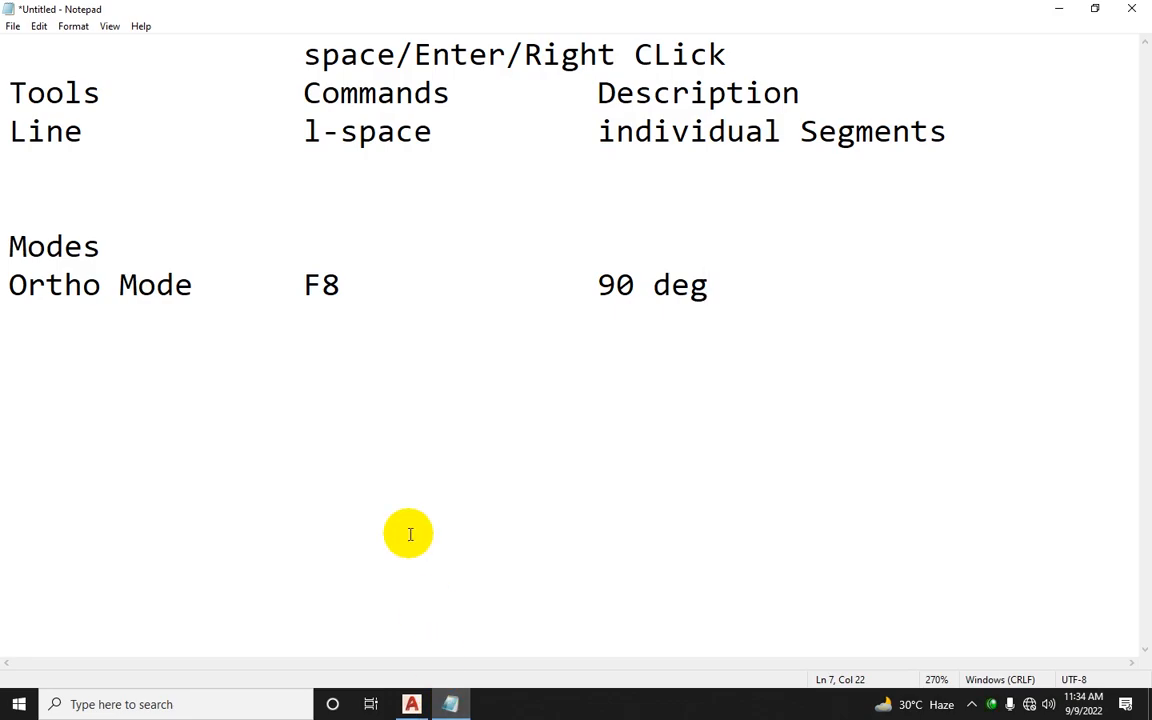
click(411, 704)
right_click(507, 512)
key(Escape)
key(Escape)
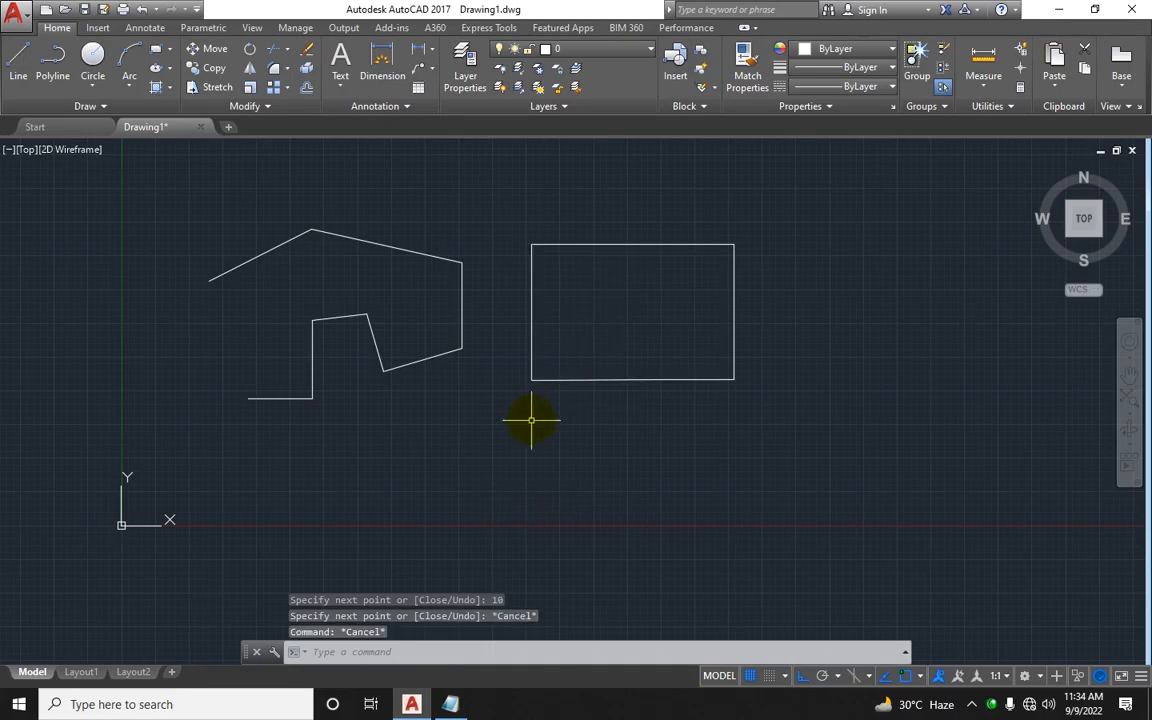
text(l)
key(Return)
click(509, 453)
click(906, 434)
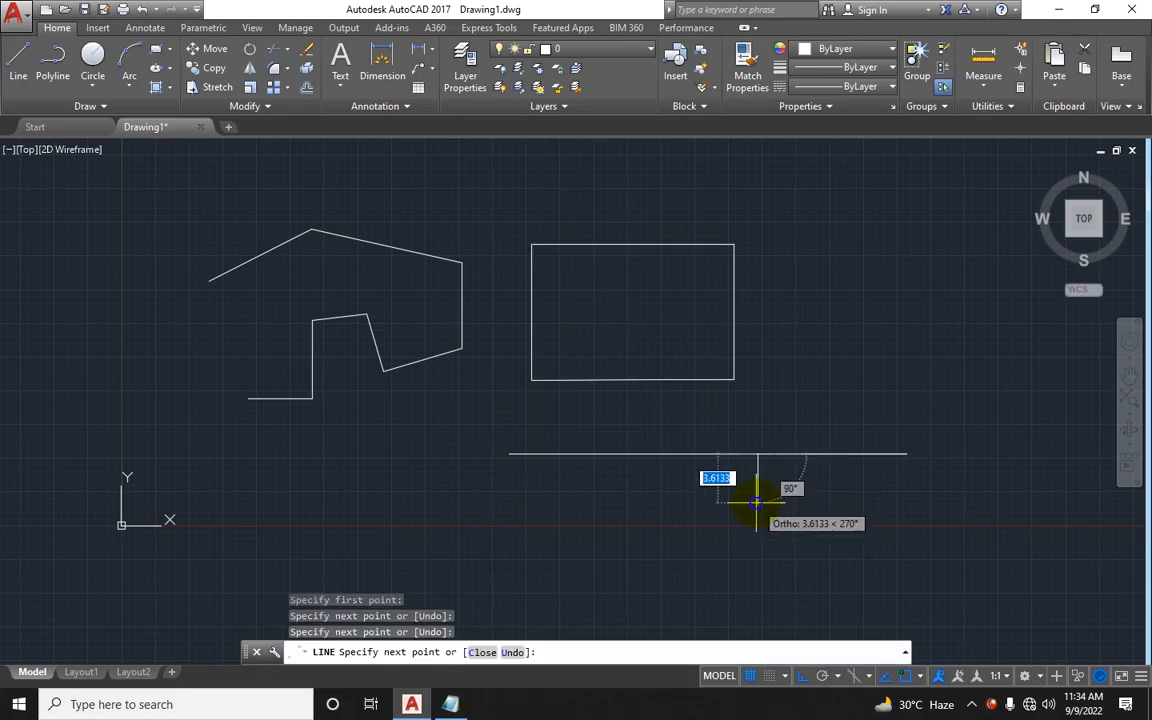
right_click(757, 302)
click(820, 311)
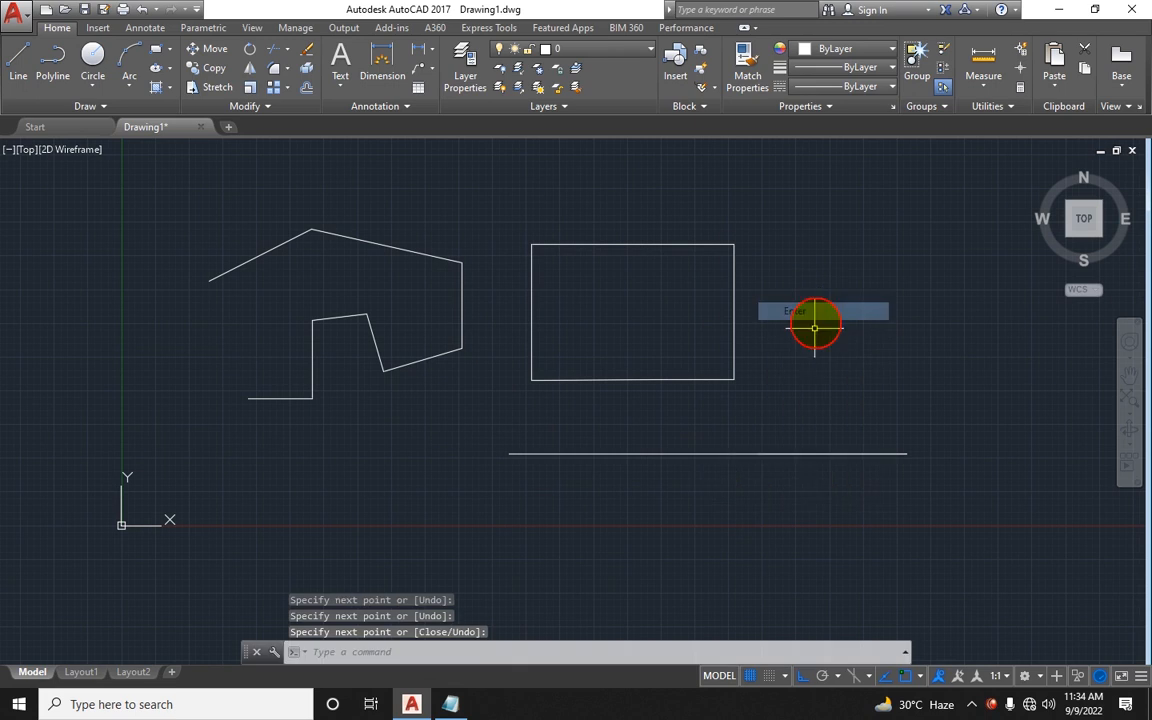
Step: Select that horizontal line and delete it
click(838, 491)
click(586, 442)
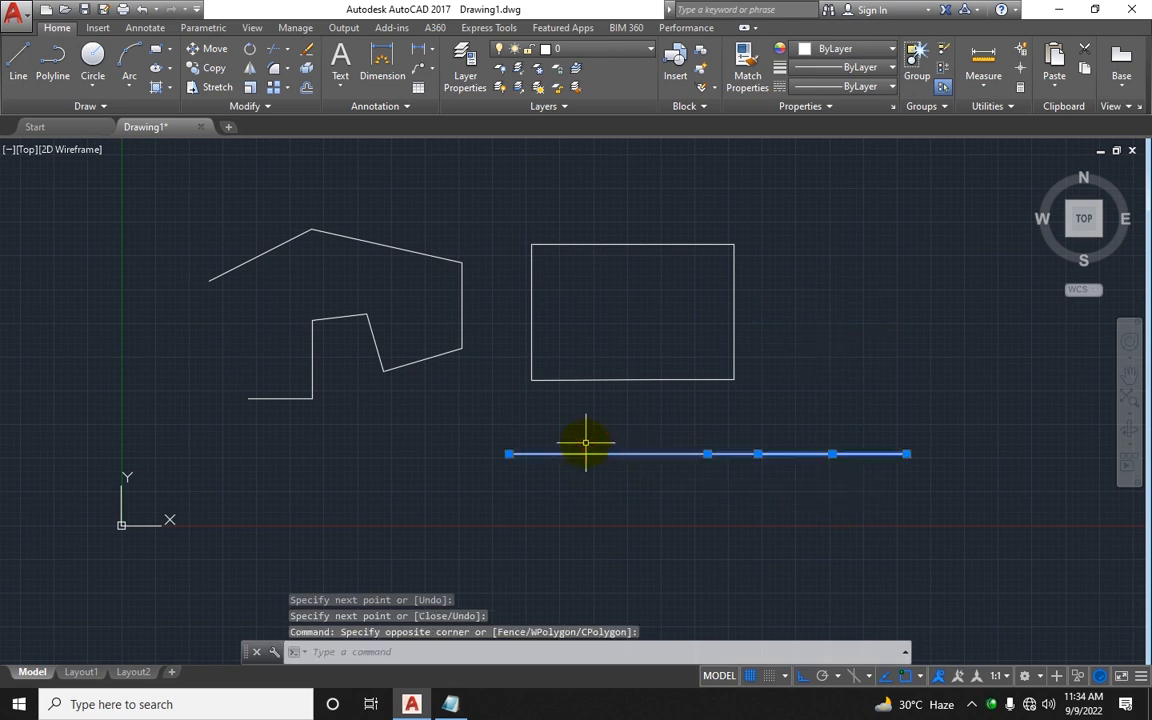
key(Delete)
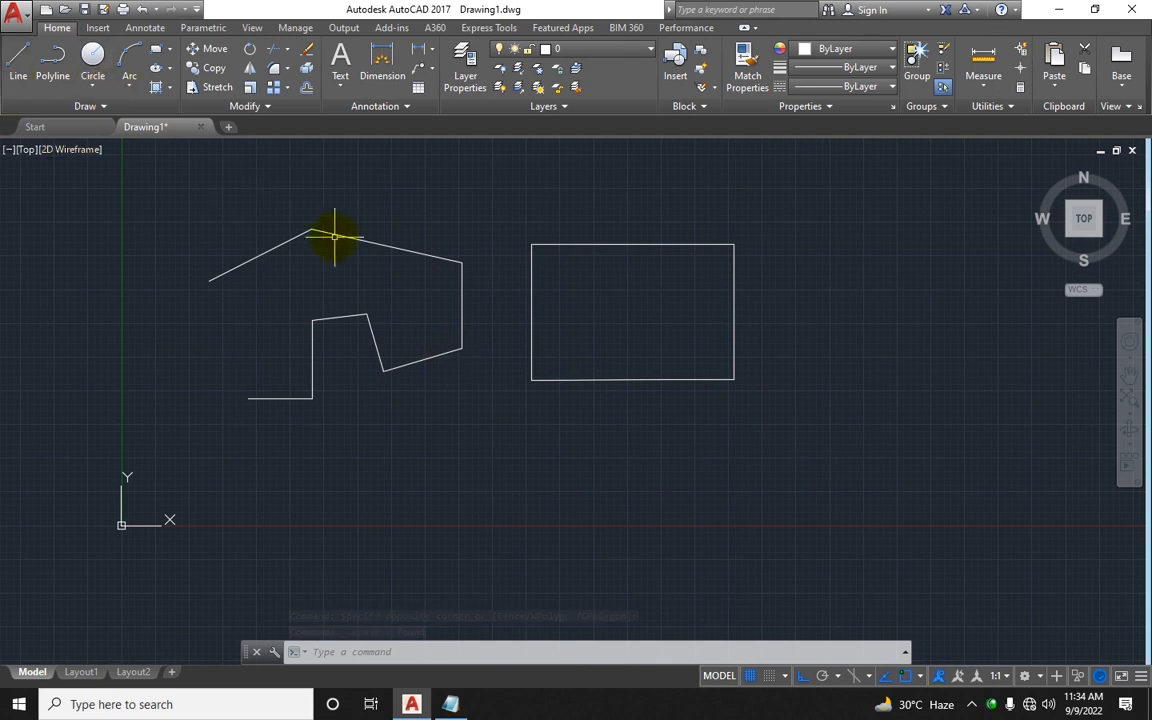
Step: Add a Polyline row in Notepad with command pl-space and description joined Segments
middle_drag(337, 247, 321, 261)
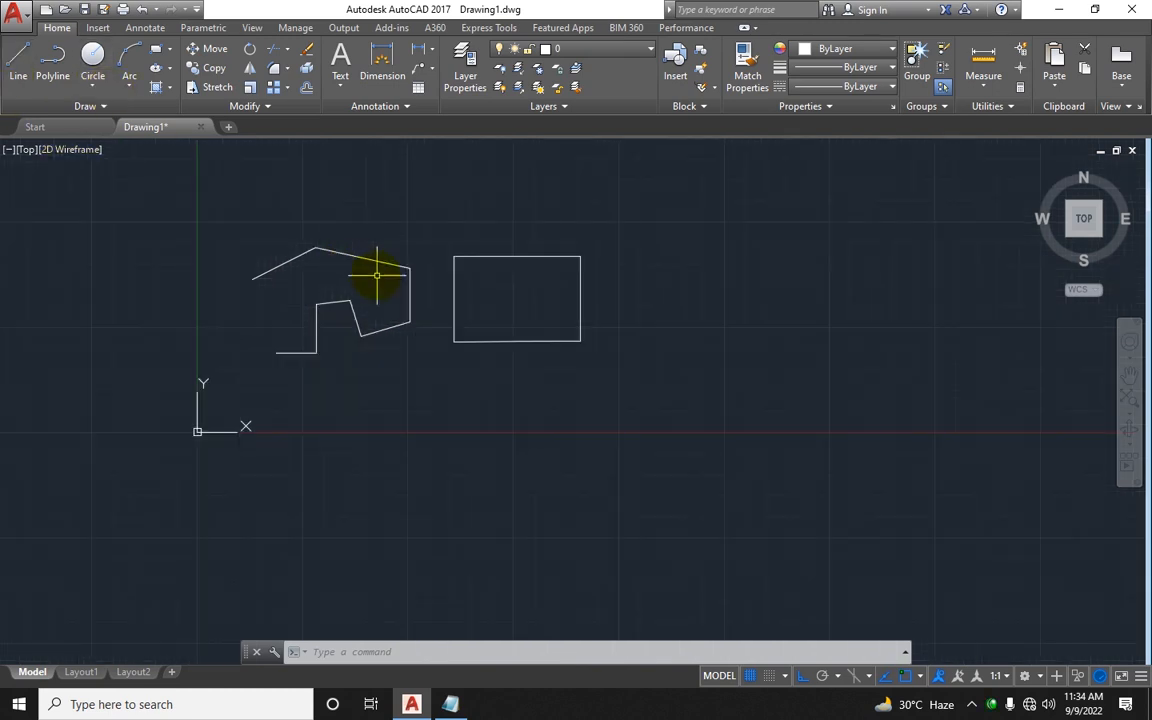
click(450, 704)
click(987, 125)
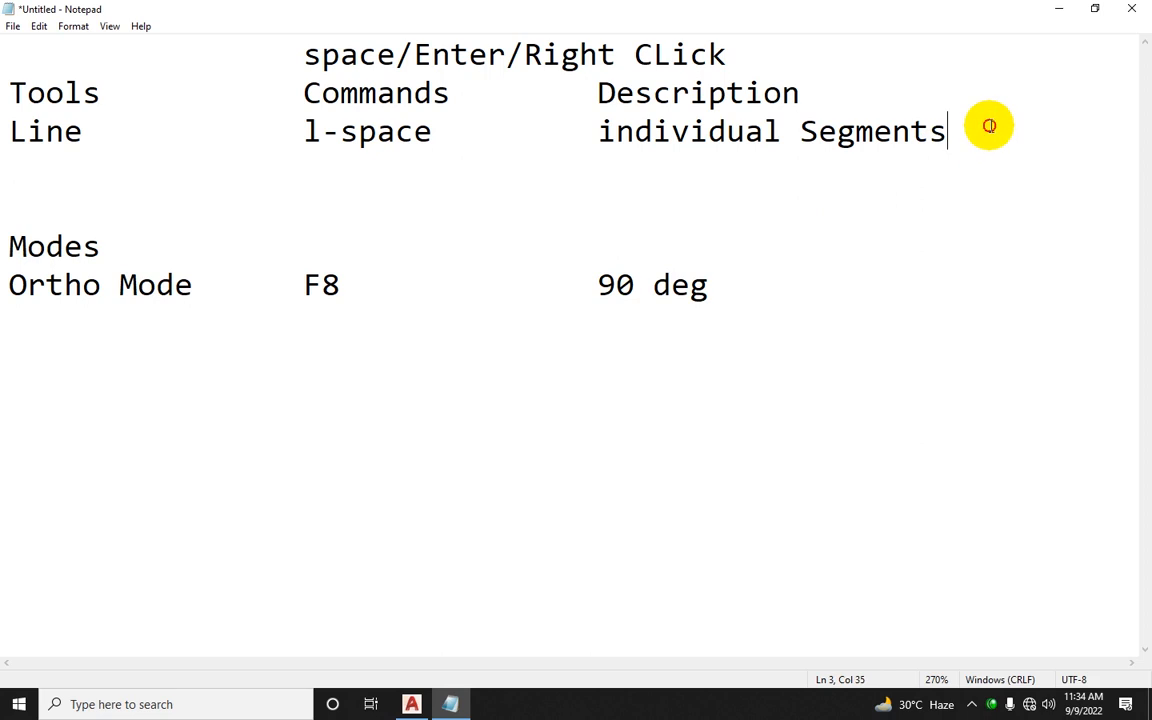
key(Return)
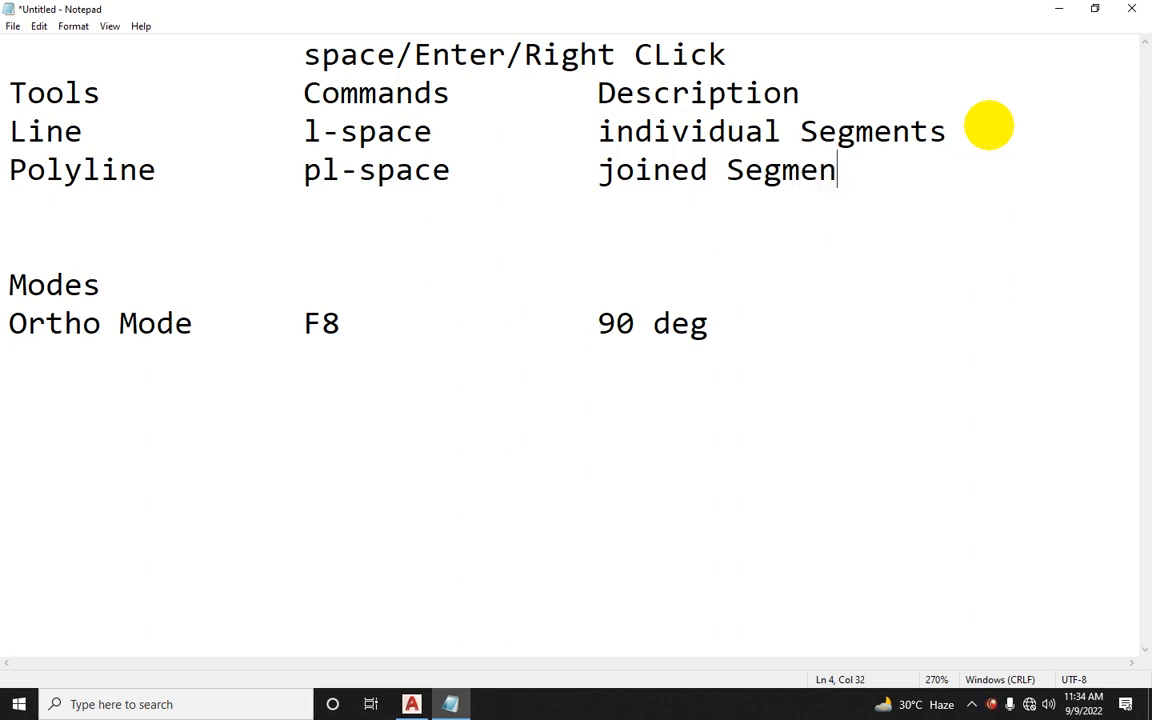
Step: Start a Polyline above the shapes, turning Ortho off after its first horizontal segment
click(411, 704)
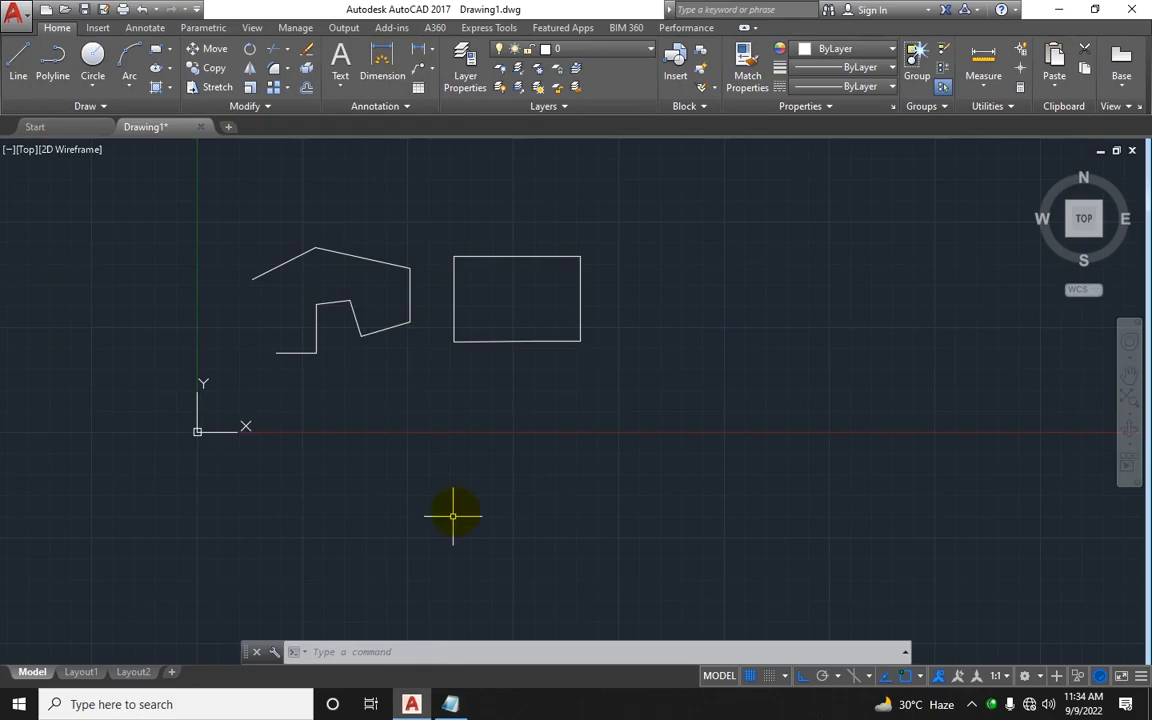
click(52, 66)
middle_drag(347, 369, 165, 506)
click(347, 339)
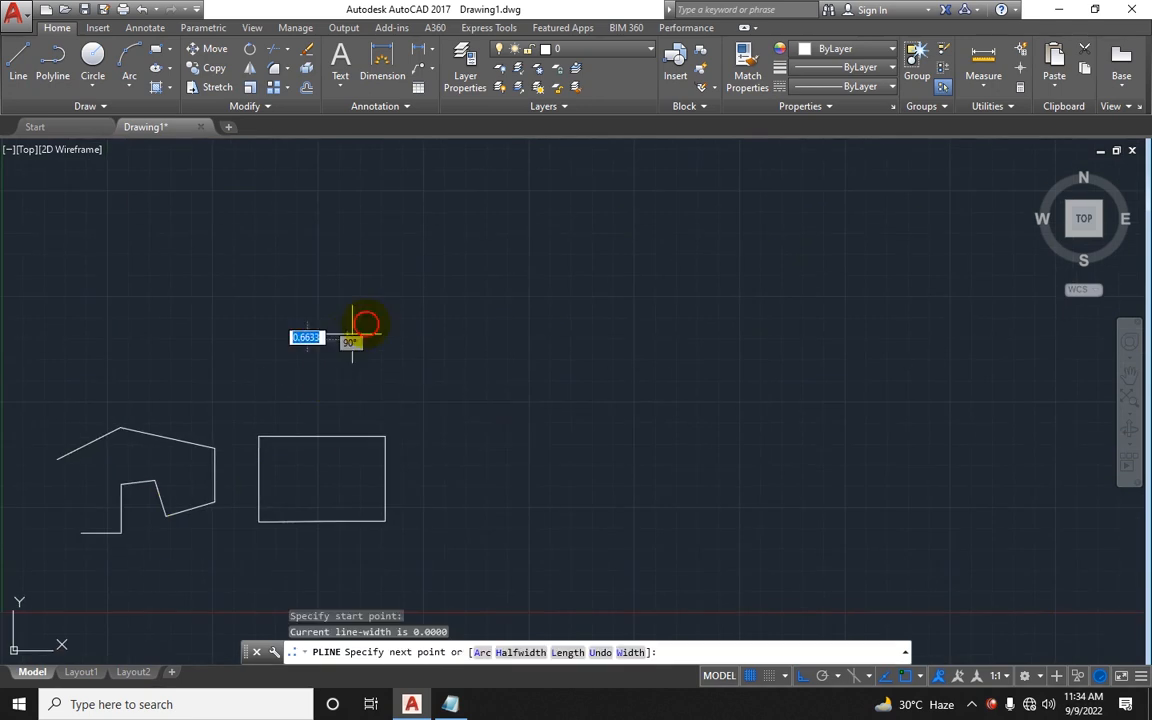
click(431, 290)
key(F8)
click(484, 283)
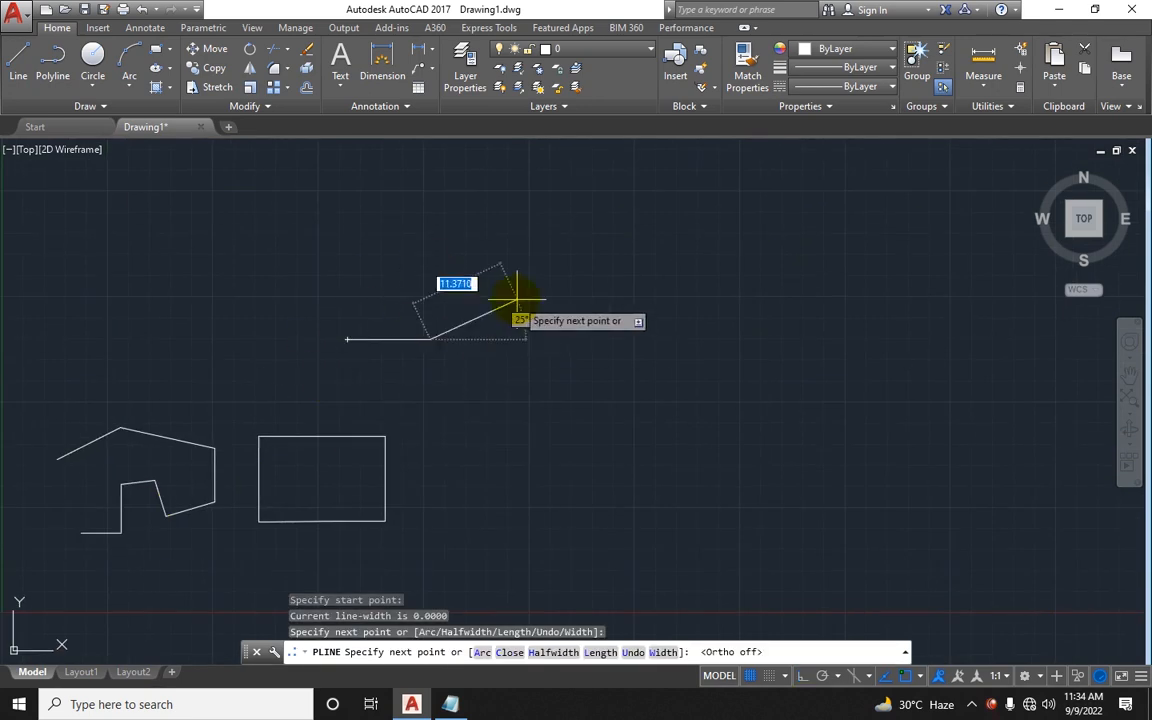
Step: Continue the polyline with nine more zigzag segments, then end the command
click(573, 314)
click(633, 434)
click(534, 442)
click(516, 372)
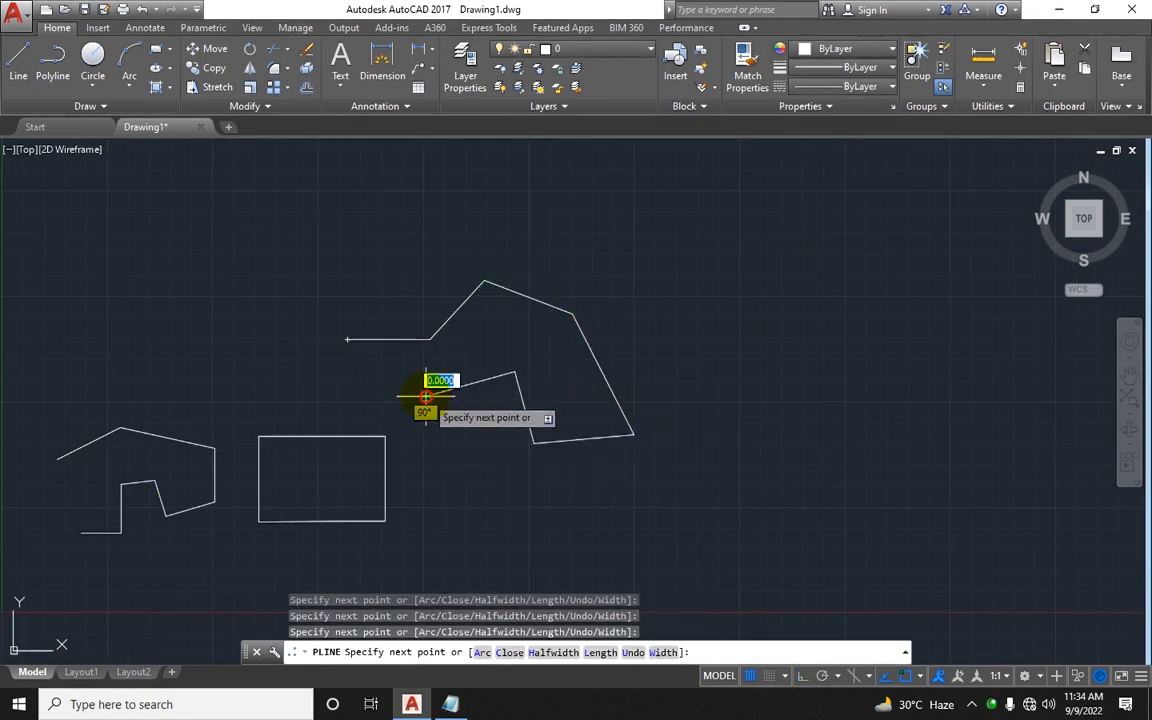
click(426, 392)
click(426, 364)
click(329, 379)
click(260, 354)
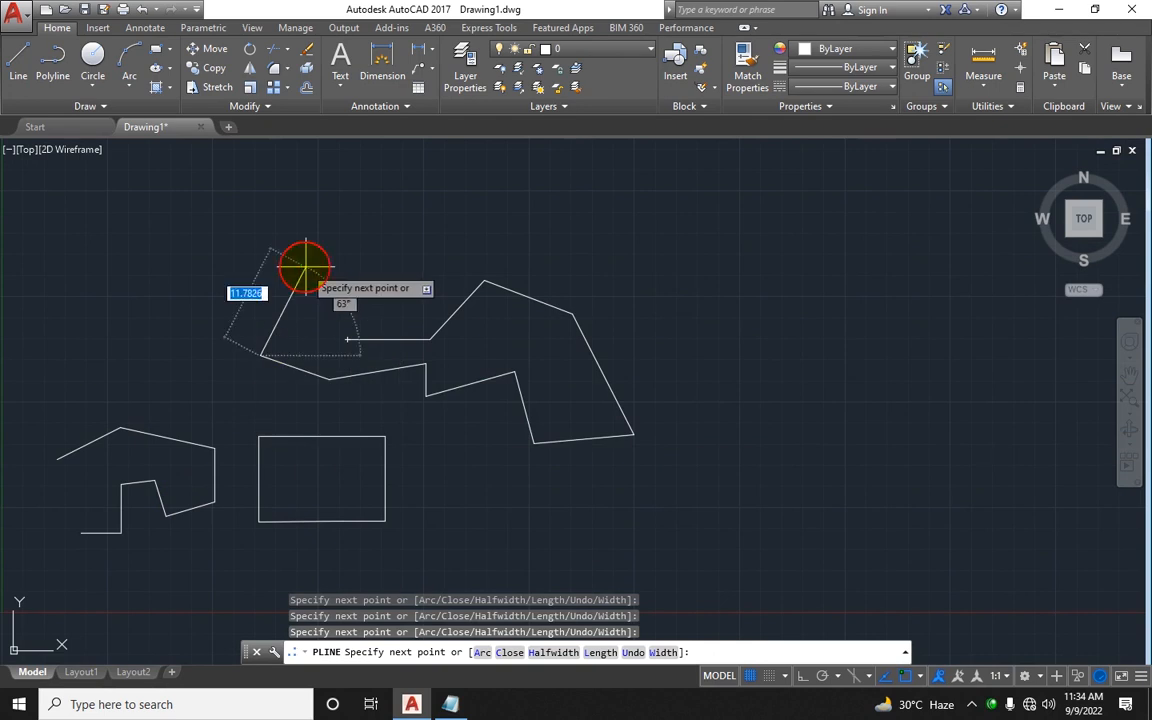
click(305, 268)
key(Escape)
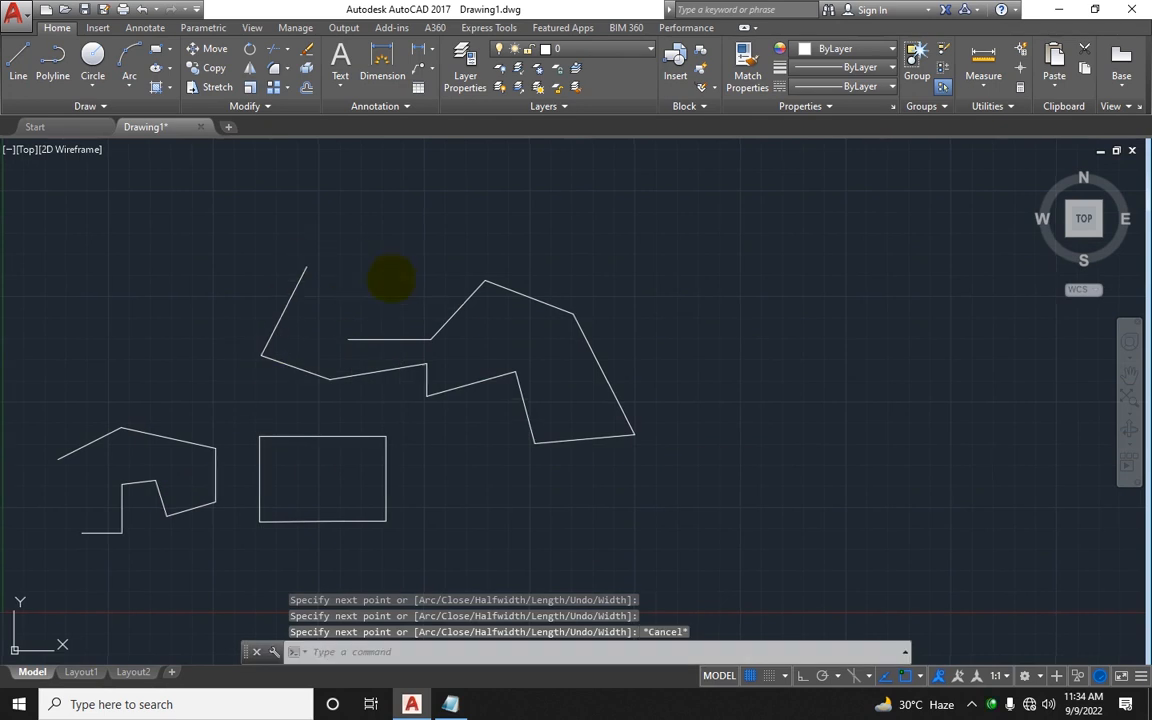
middle_drag(386, 273, 324, 276)
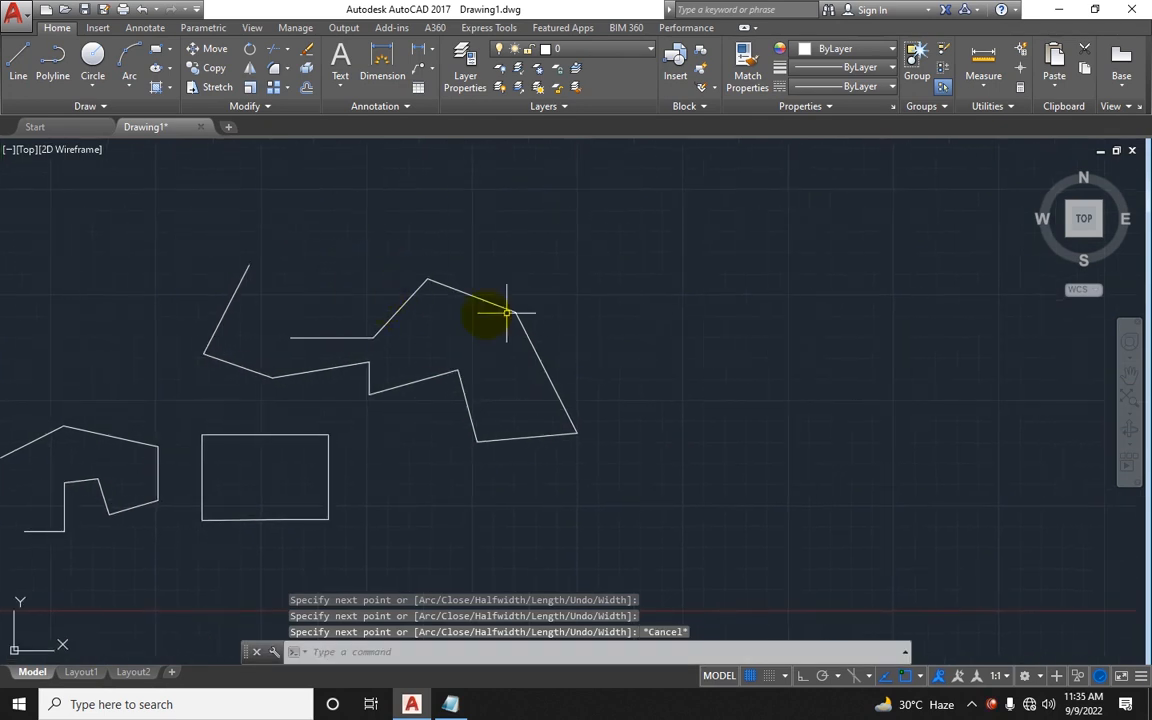
Step: Draw a closed polyline shape to the right of the existing drawings, ending back at its start point
text(p)
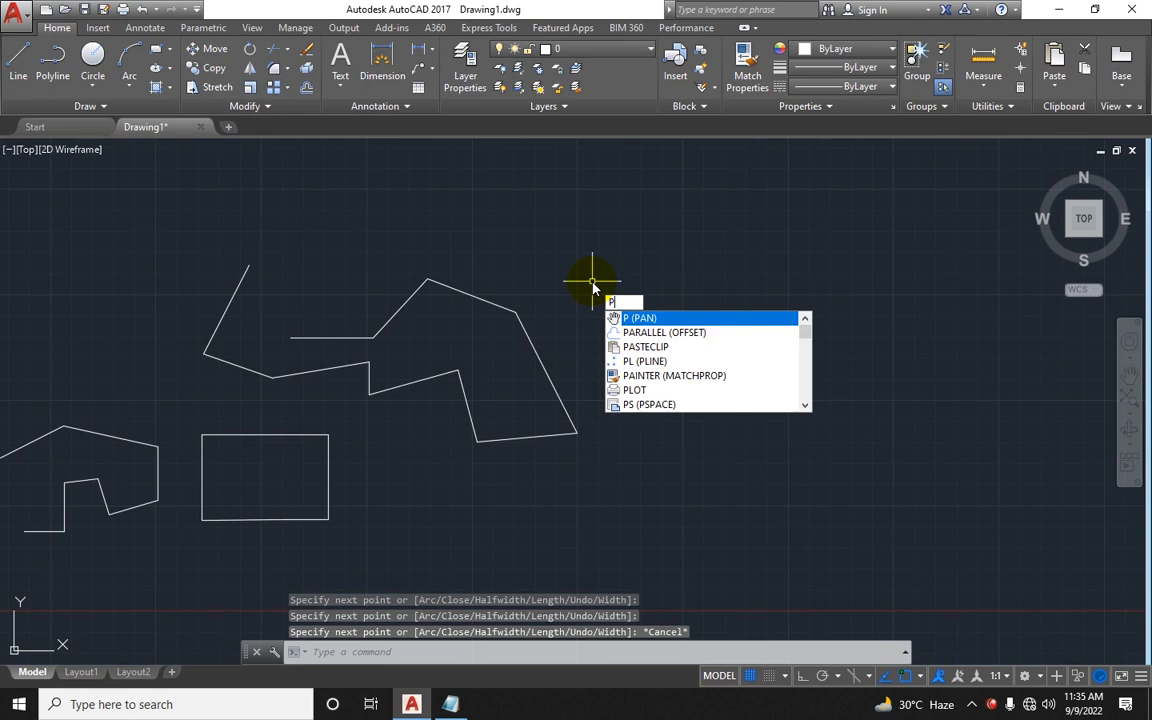
text(l)
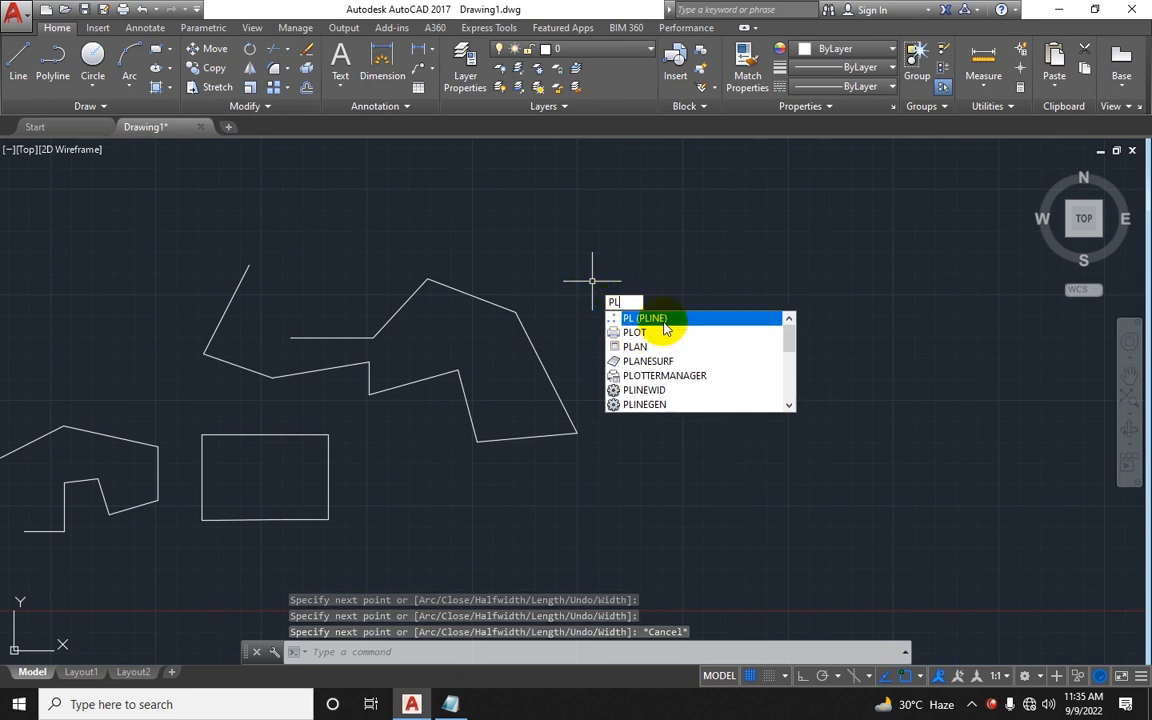
click(663, 326)
click(689, 261)
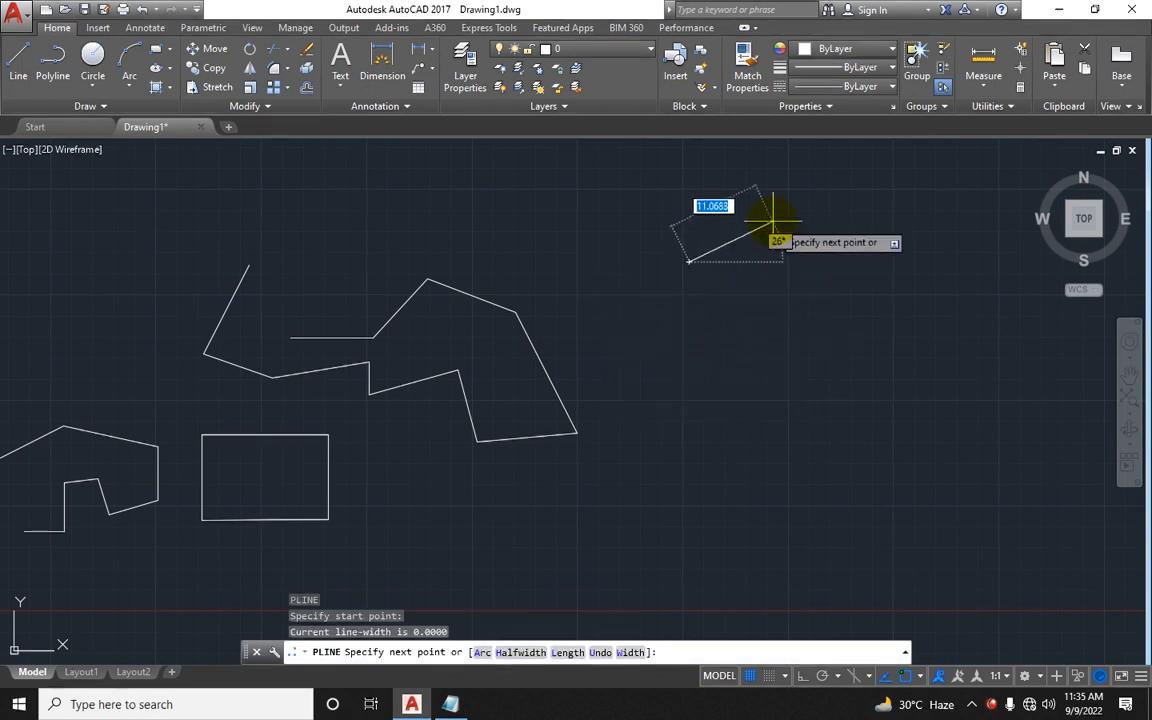
click(773, 221)
click(867, 291)
click(843, 371)
click(787, 323)
click(721, 352)
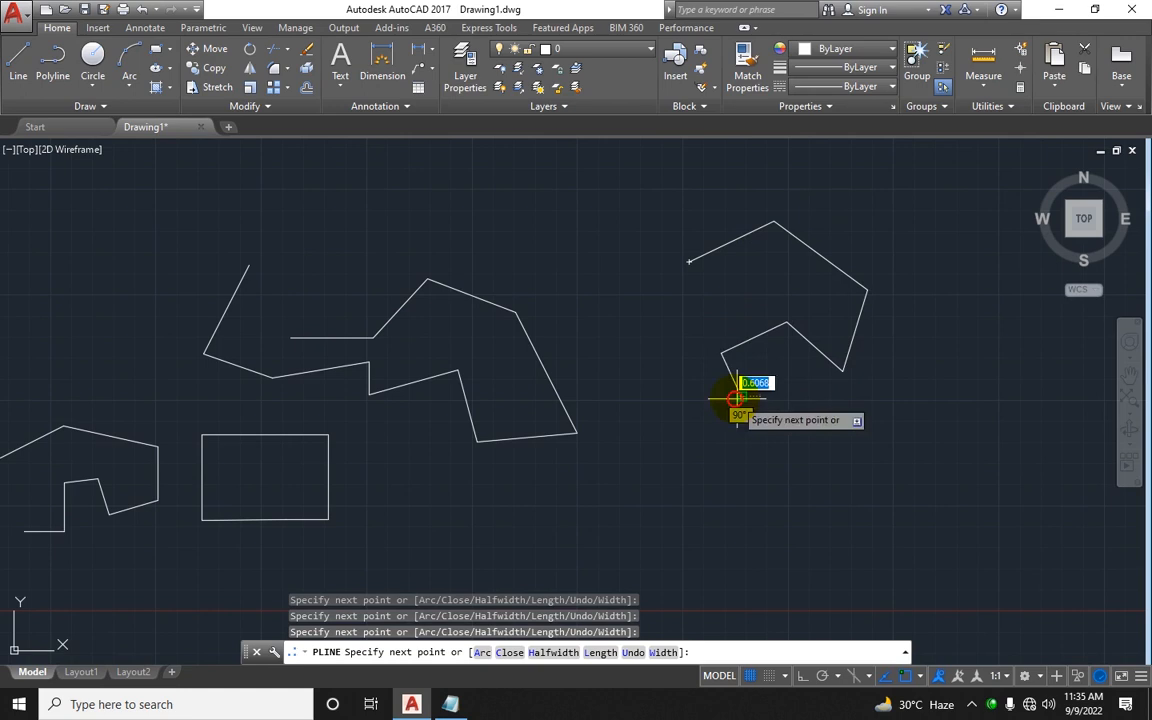
click(741, 396)
click(669, 396)
click(689, 261)
key(Escape)
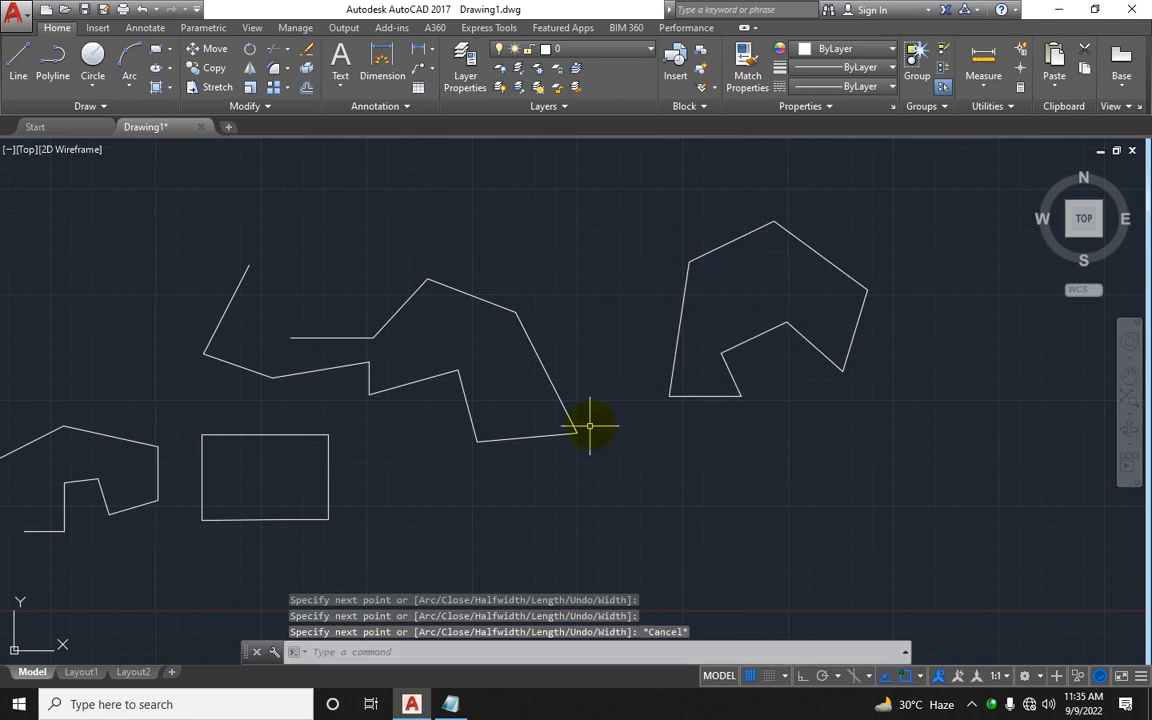
Step: Draw a square polyline with Ortho on, entering four segments of 10 units each
middle_drag(590, 426, 552, 362)
text(pl)
key(Return)
click(518, 420)
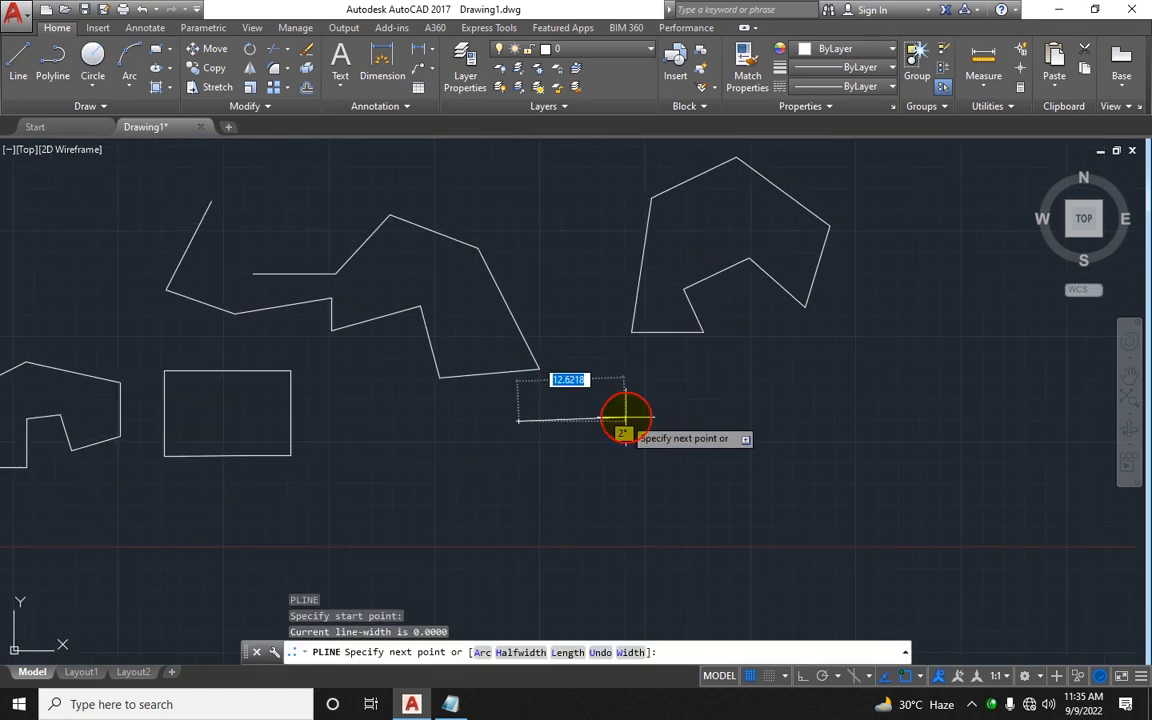
key(F8)
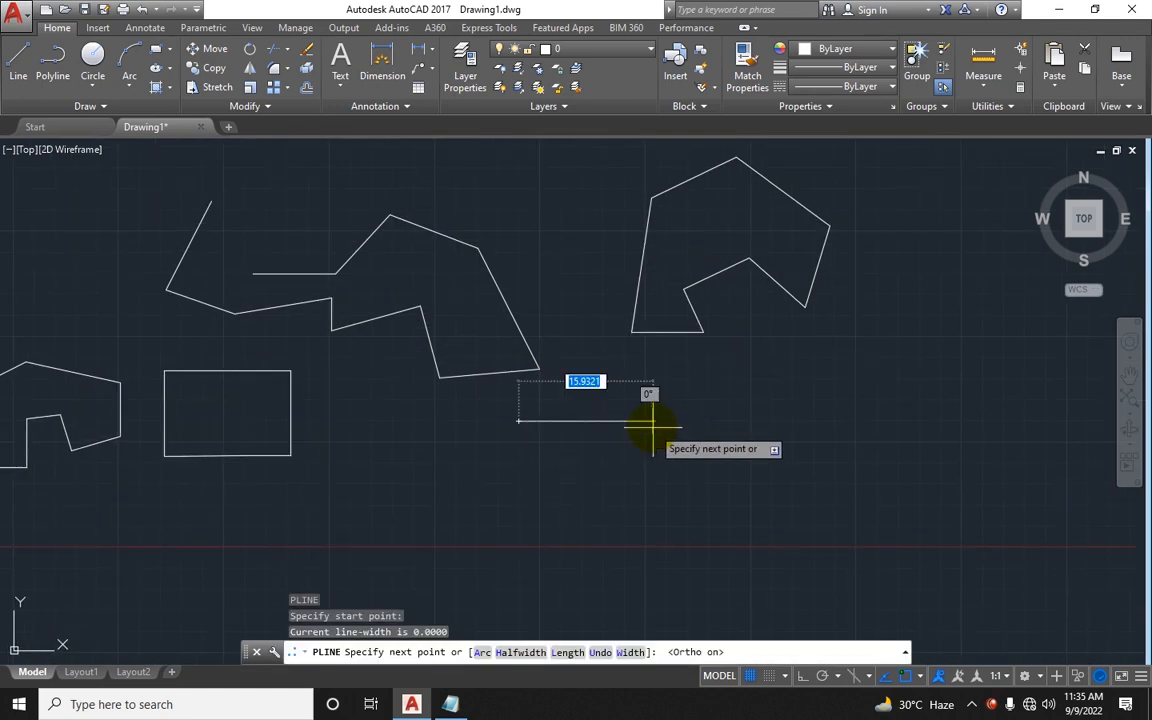
text(10)
key(Return)
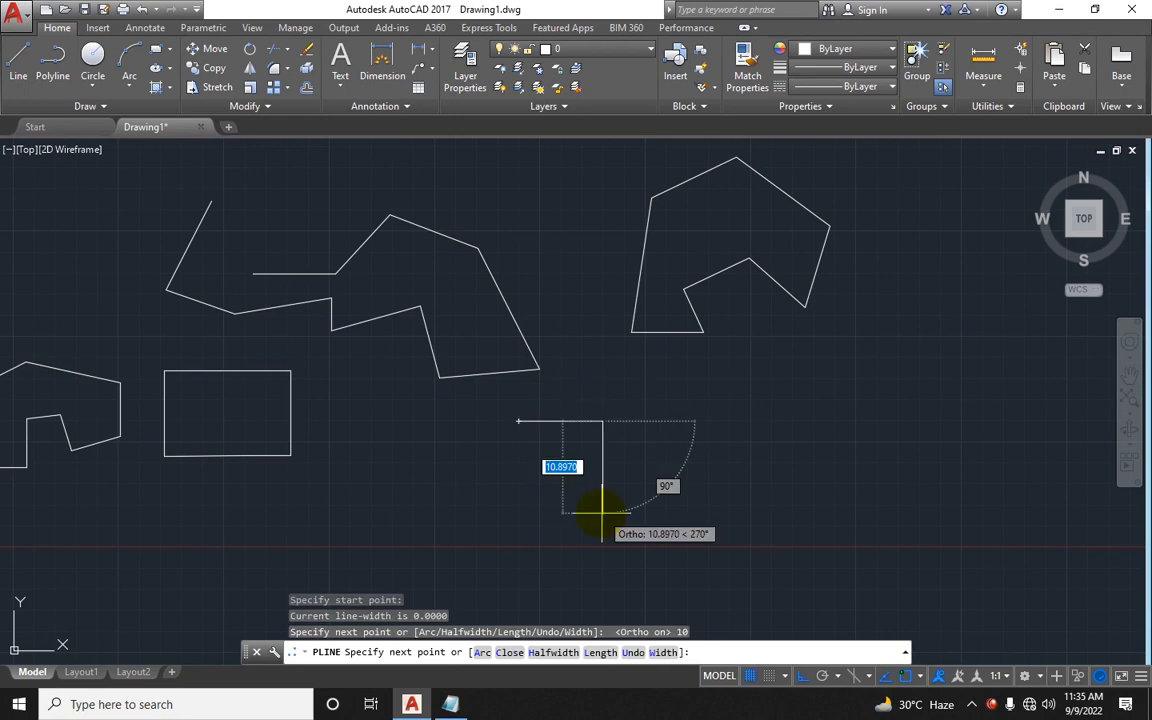
text(10)
key(Return)
text(10)
key(Return)
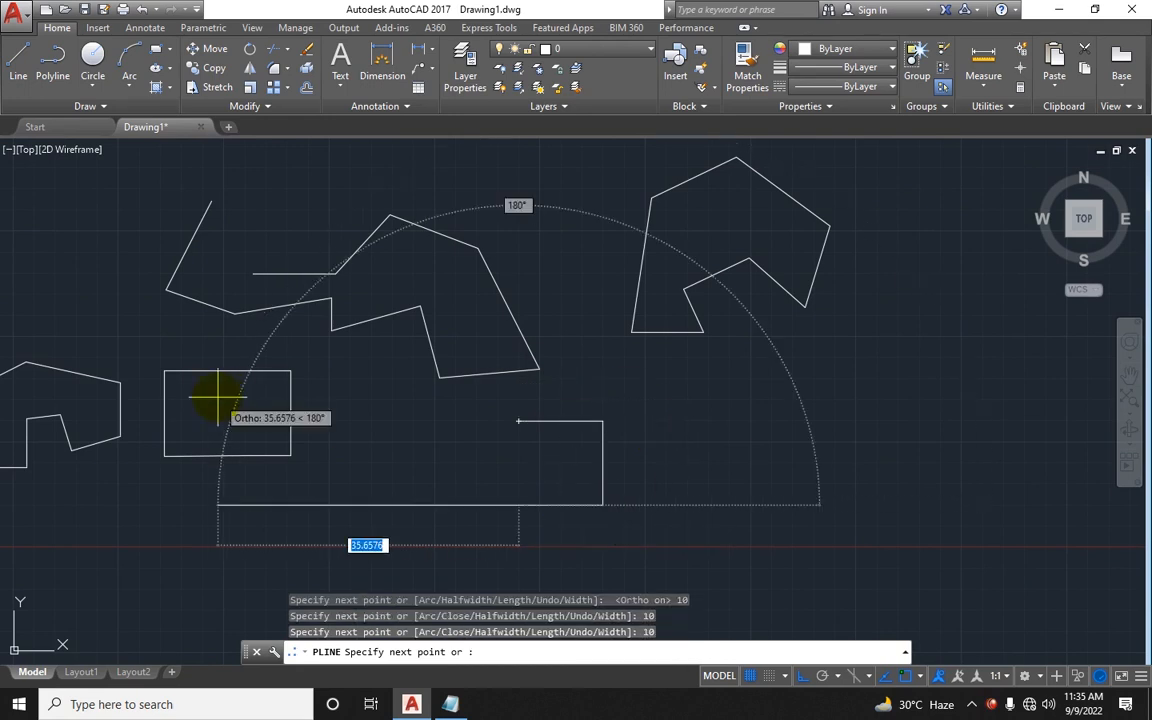
text(10)
key(Return)
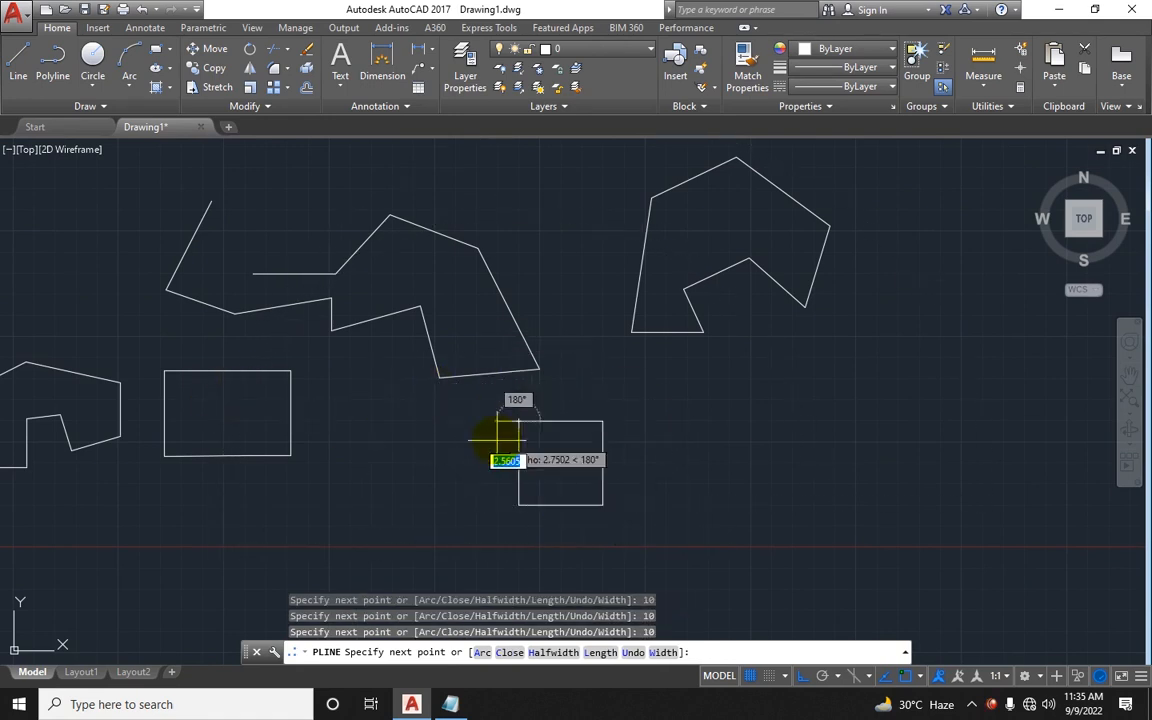
key(Escape)
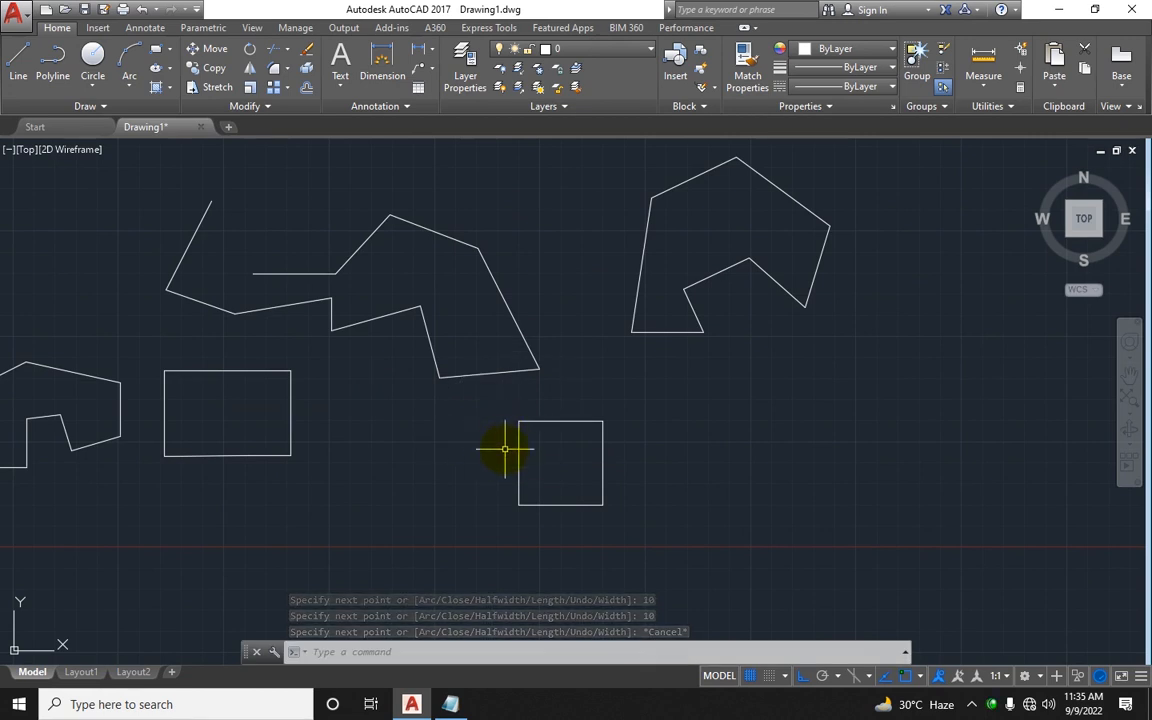
Step: With Ortho off, pull several segments of the left Line-drawn shape apart using their midpoint grips
scroll(412, 467, down, 2)
middle_drag(427, 468, 546, 457)
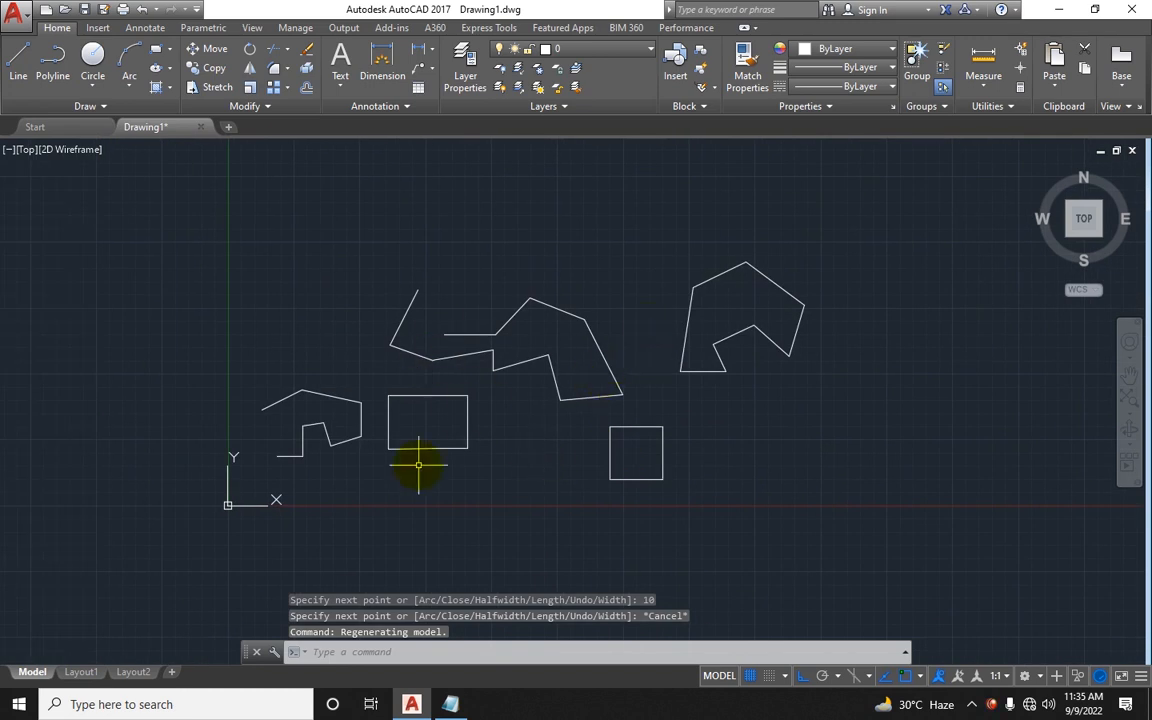
scroll(339, 433, up, 2)
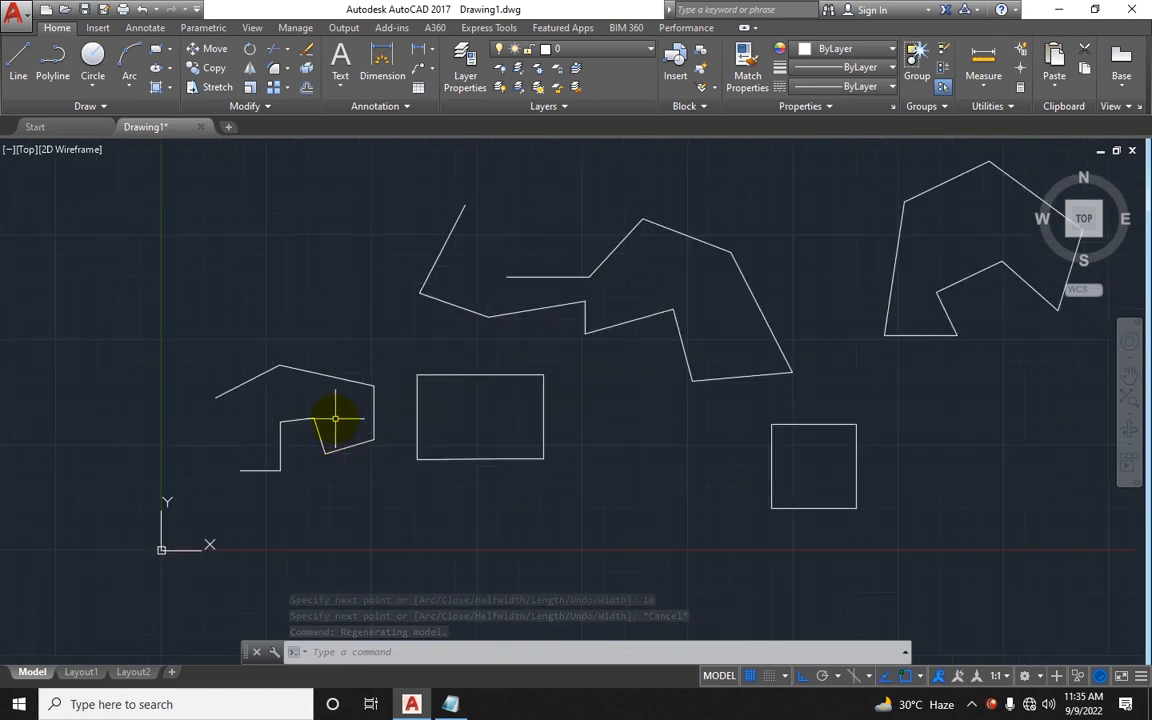
scroll(339, 425, up, 2)
middle_drag(339, 420, 363, 466)
click(352, 396)
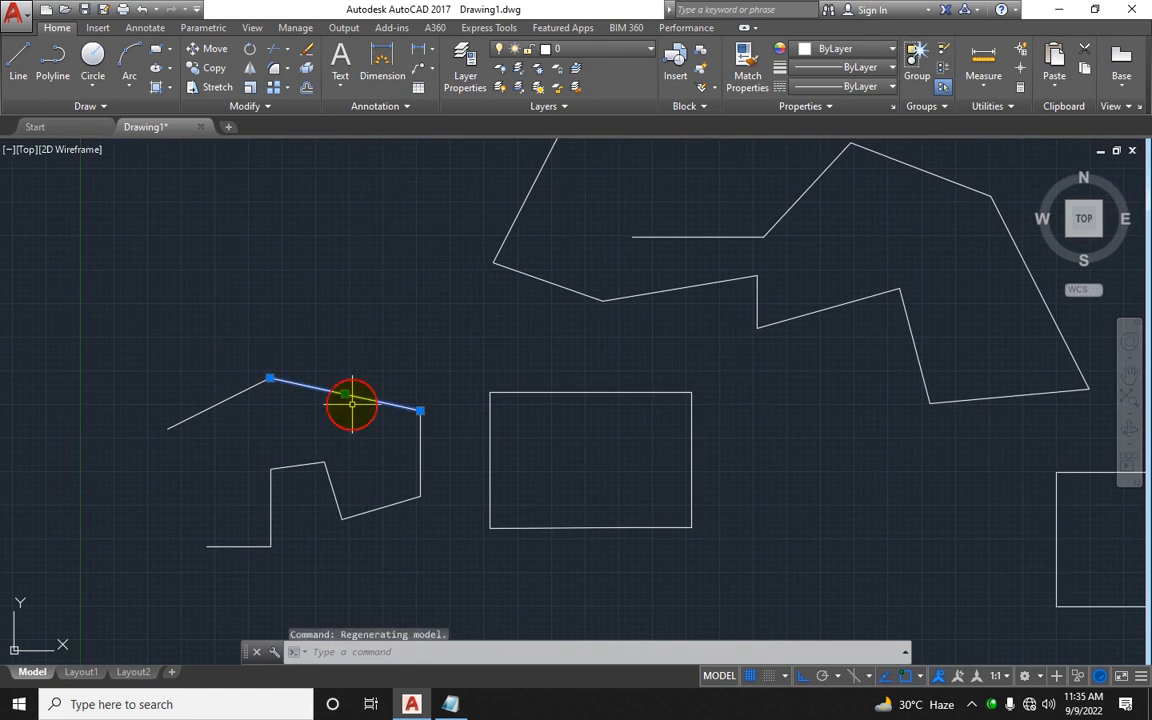
click(344, 393)
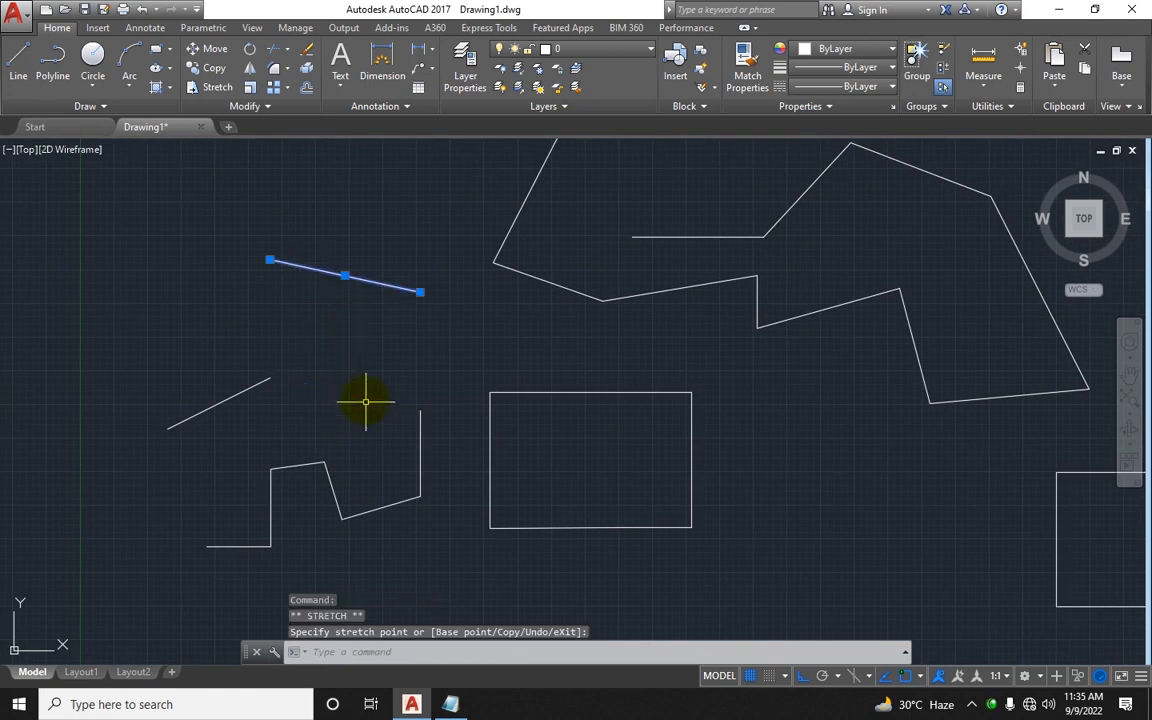
key(F8)
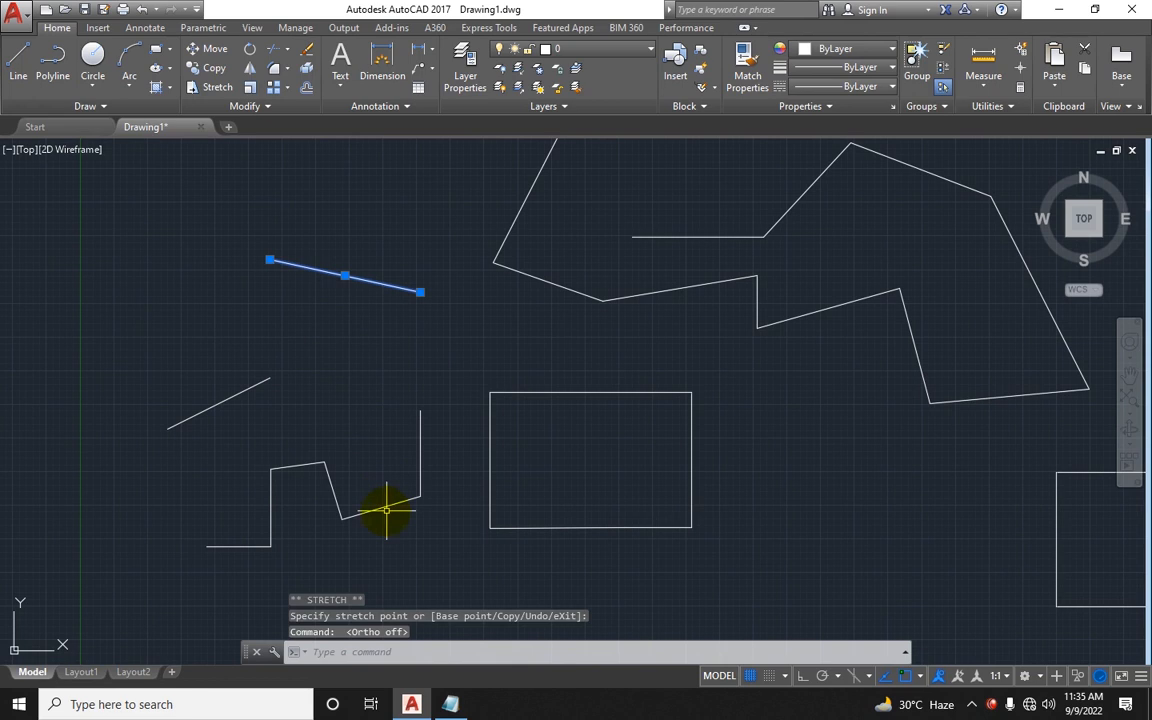
click(380, 507)
click(380, 507)
click(405, 560)
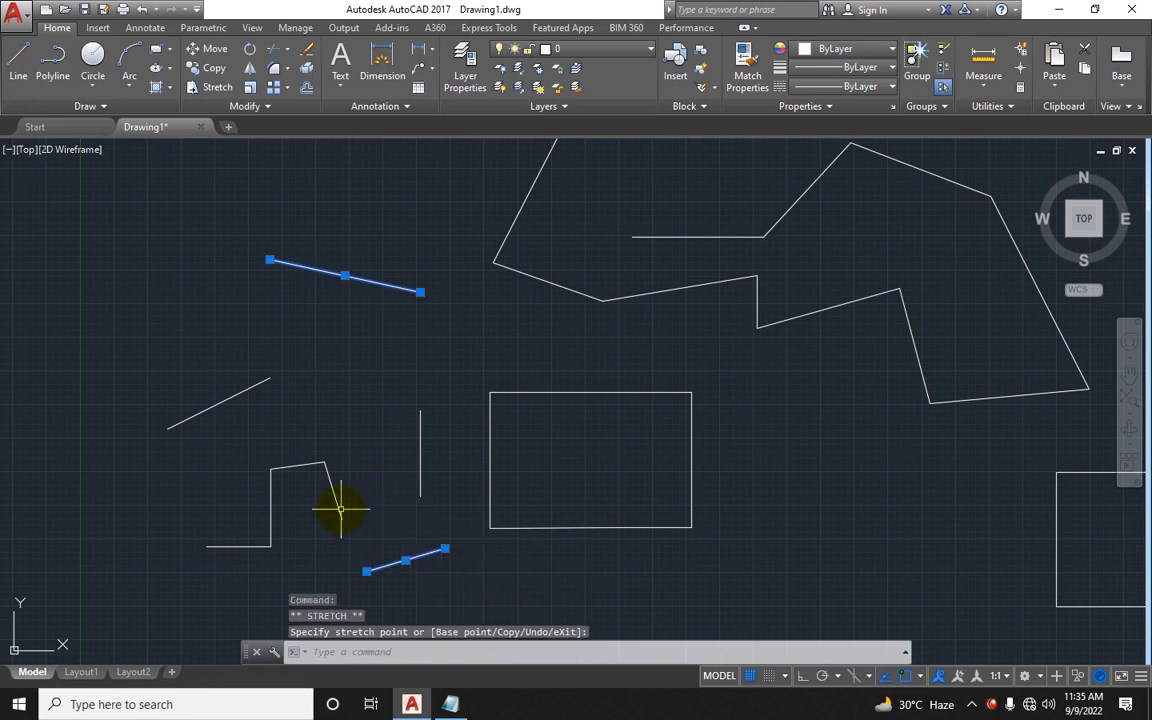
click(332, 490)
click(357, 481)
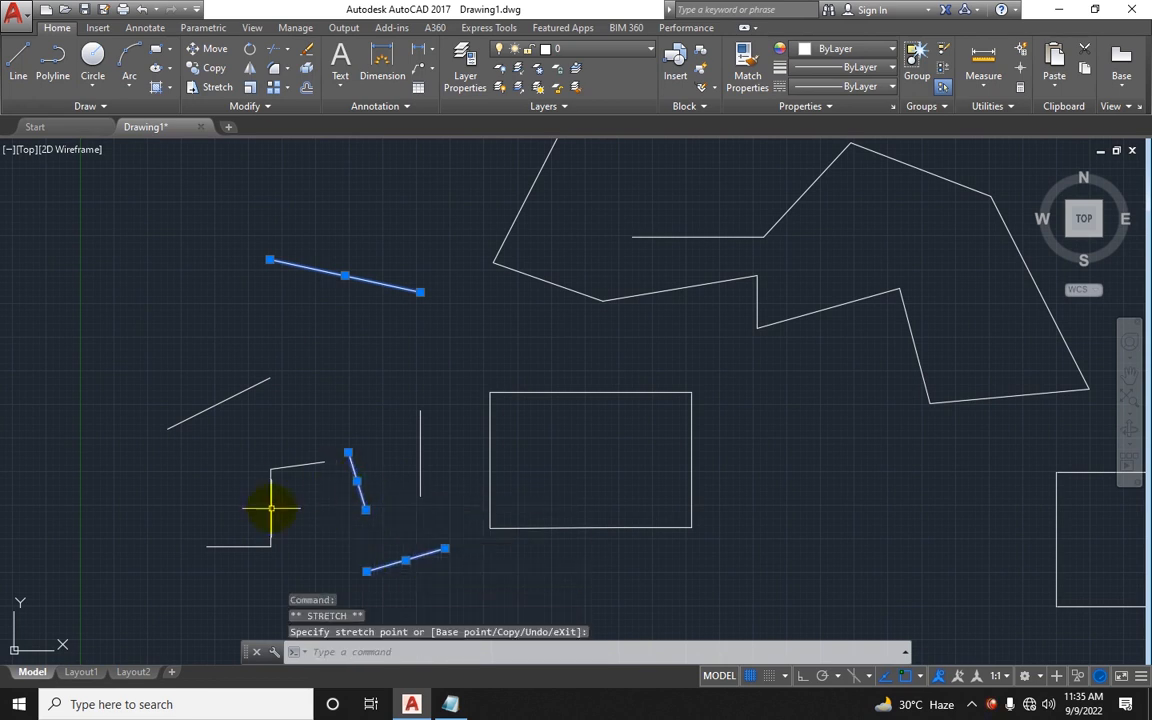
click(270, 507)
scroll(442, 442, down, 5)
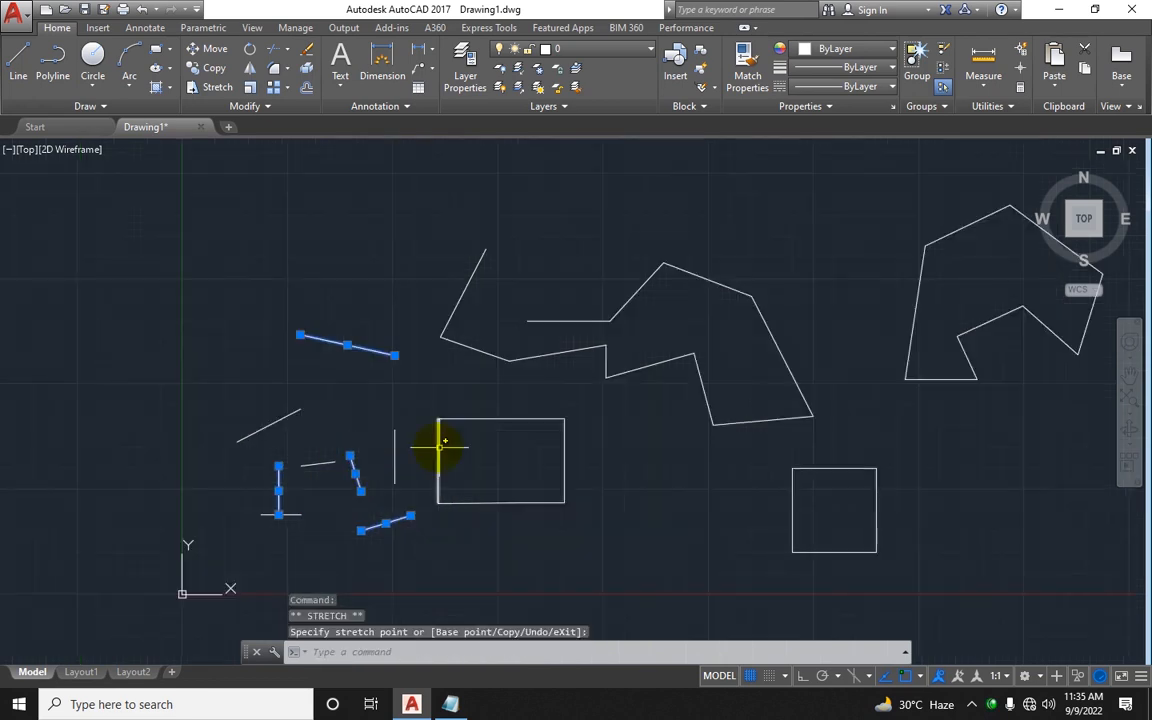
key(Escape)
Step: Stretch three segments of the zigzag polyline by their midpoint grips, reshaping it as one joined object
click(629, 413)
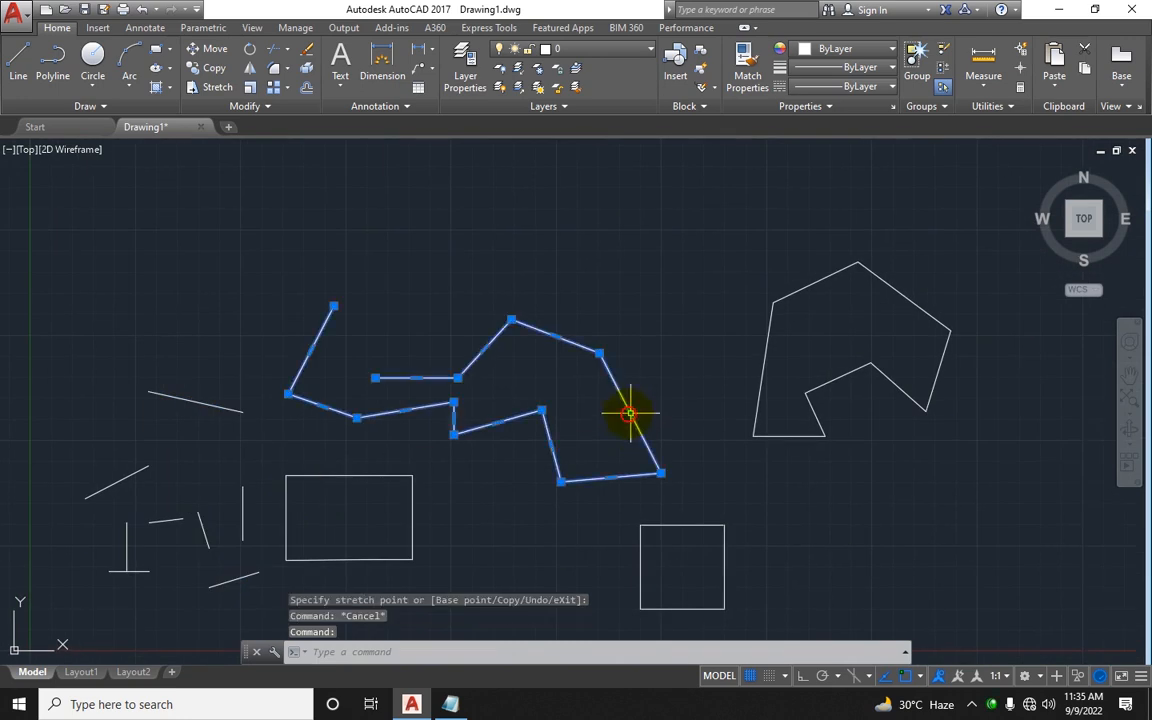
click(555, 336)
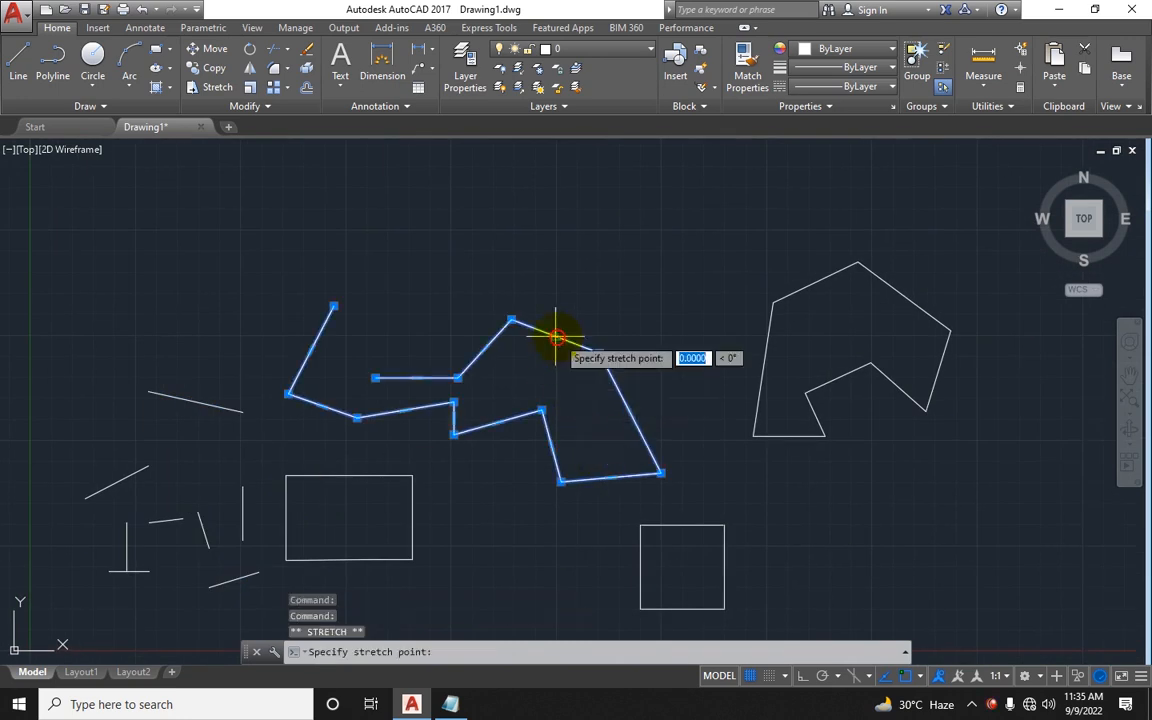
click(497, 422)
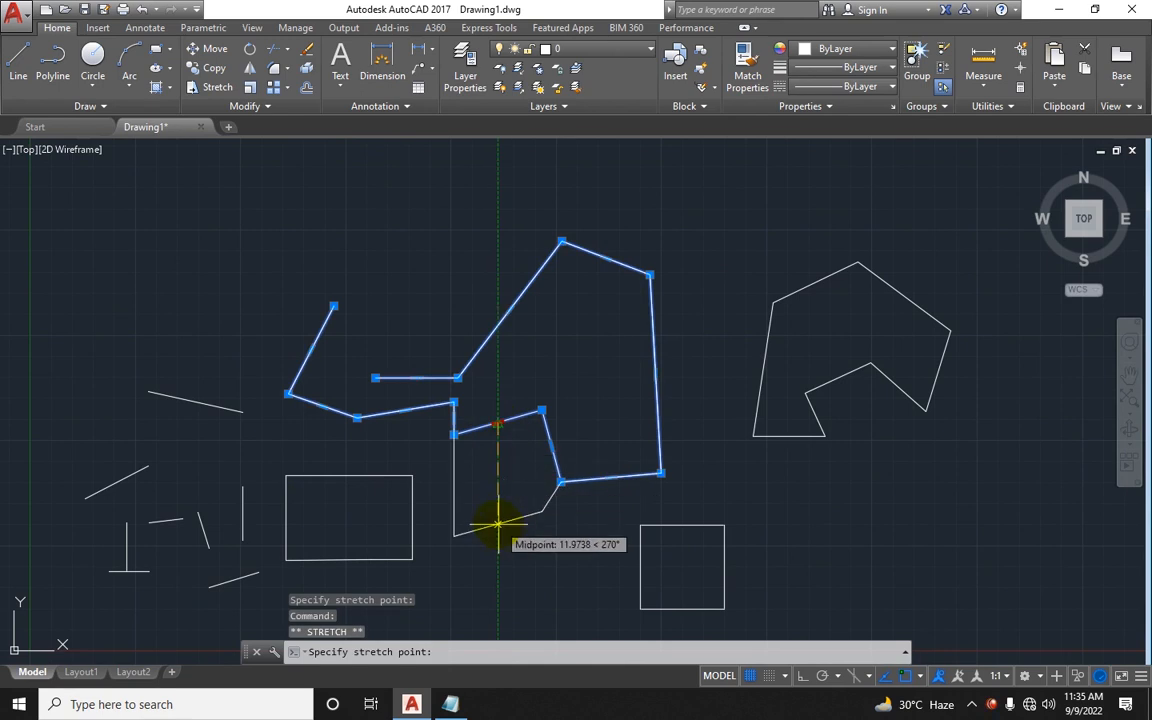
click(562, 376)
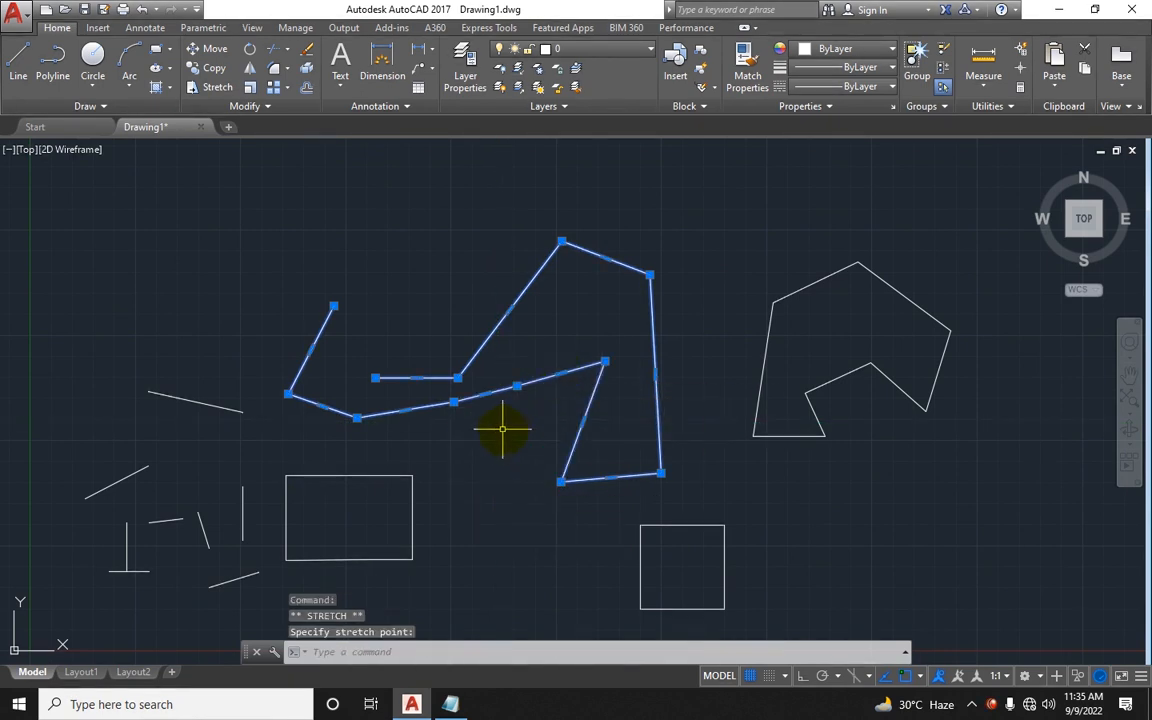
click(485, 395)
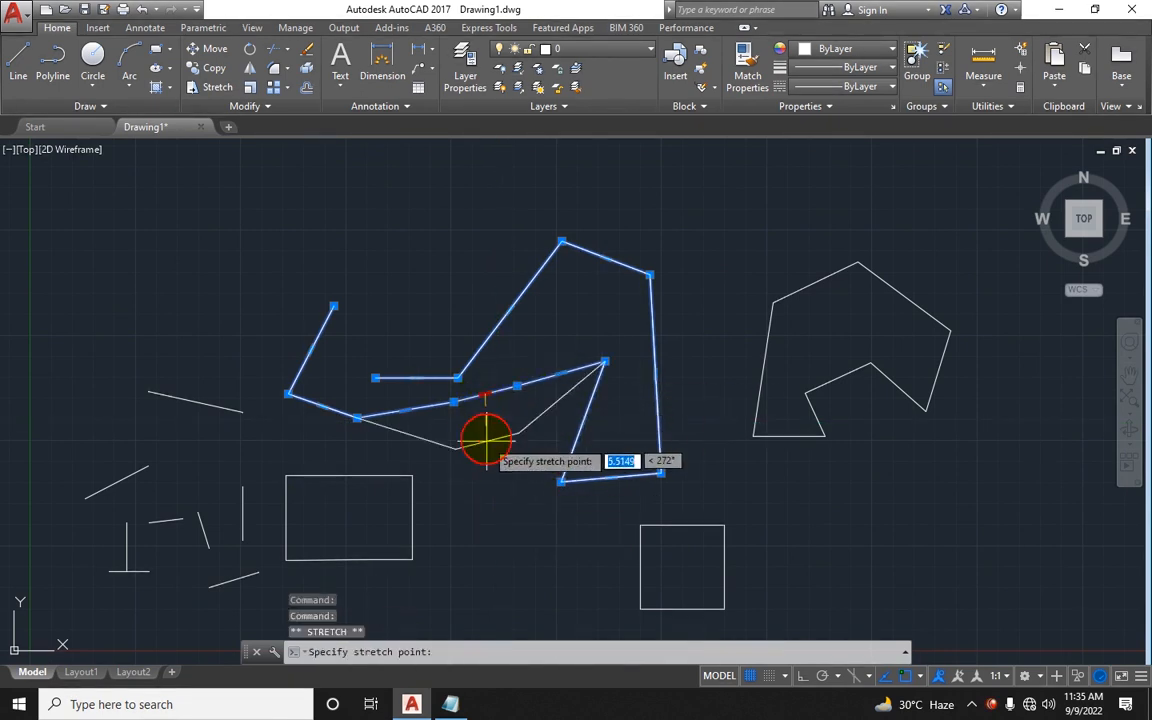
click(488, 468)
key(Escape)
Step: Move the line rectangle's right edge away from the rest using its midpoint grip
middle_drag(658, 410, 681, 349)
click(368, 414)
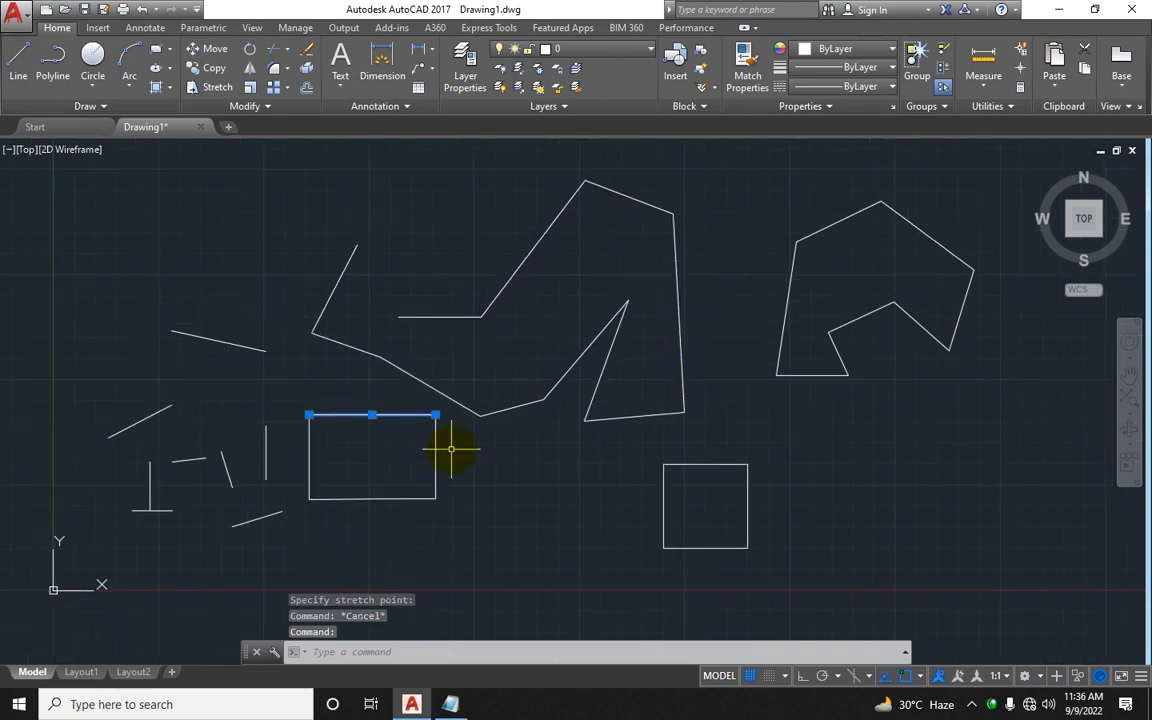
key(Escape)
click(438, 450)
click(432, 450)
click(435, 457)
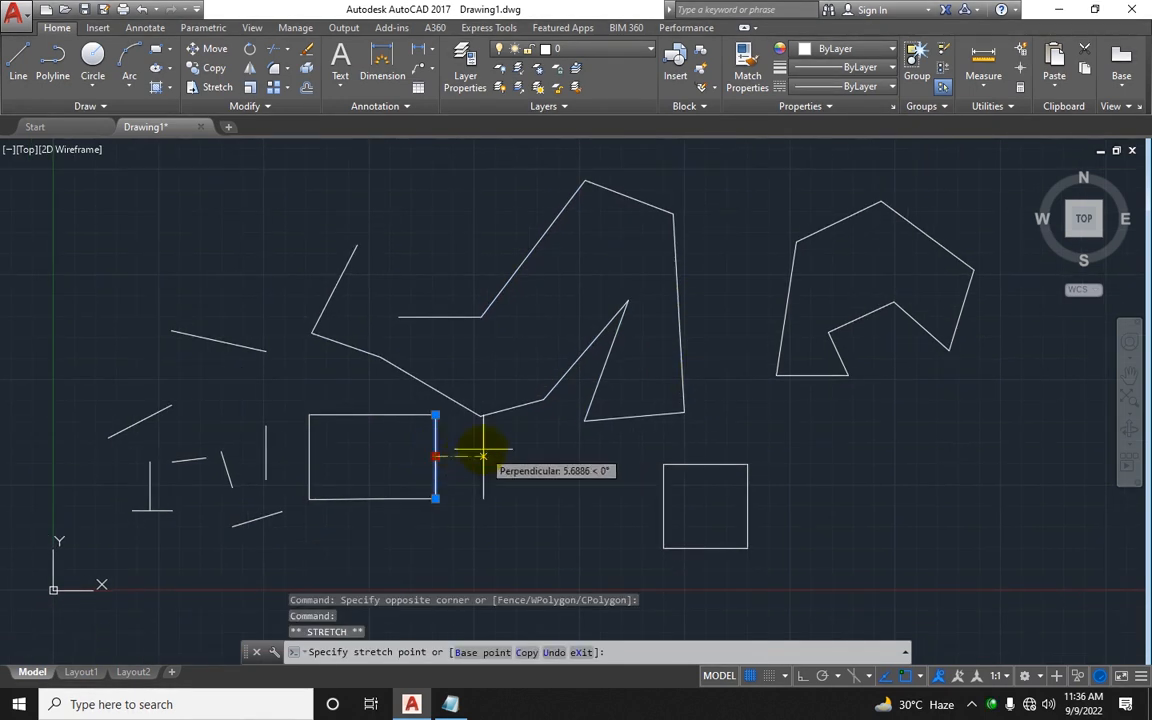
click(466, 457)
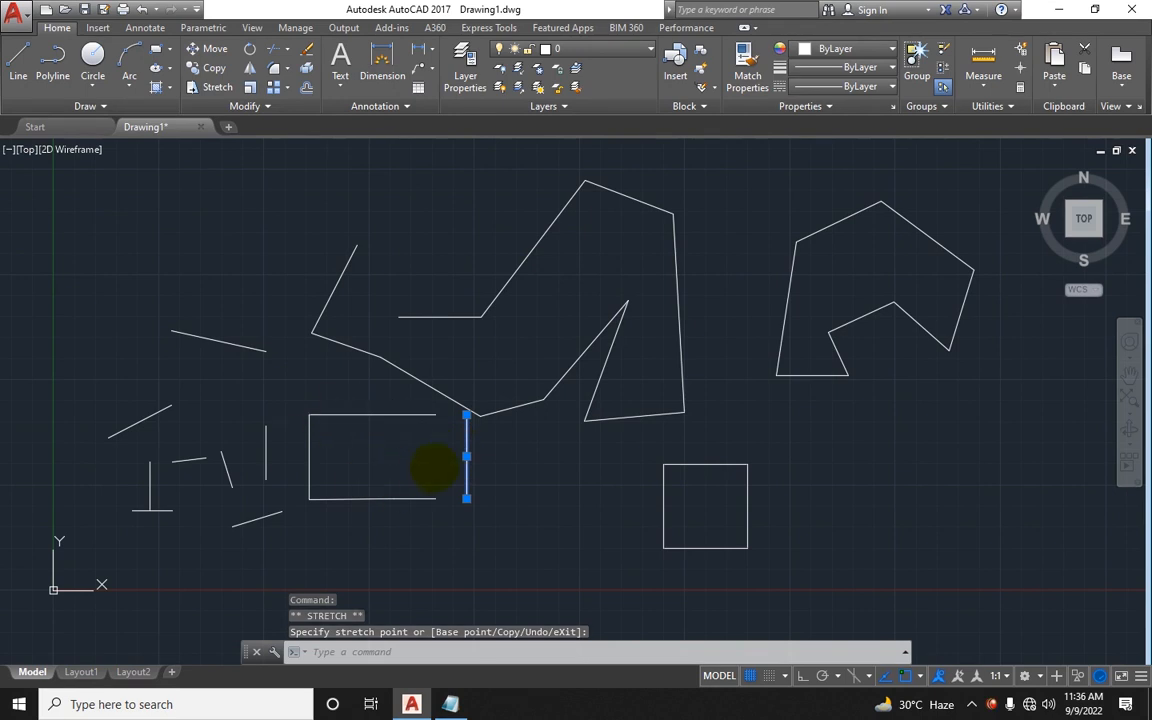
Step: Stretch the square polyline's right side outward by its midpoint grip to widen it into a rectangle
middle_drag(432, 468, 318, 466)
click(585, 462)
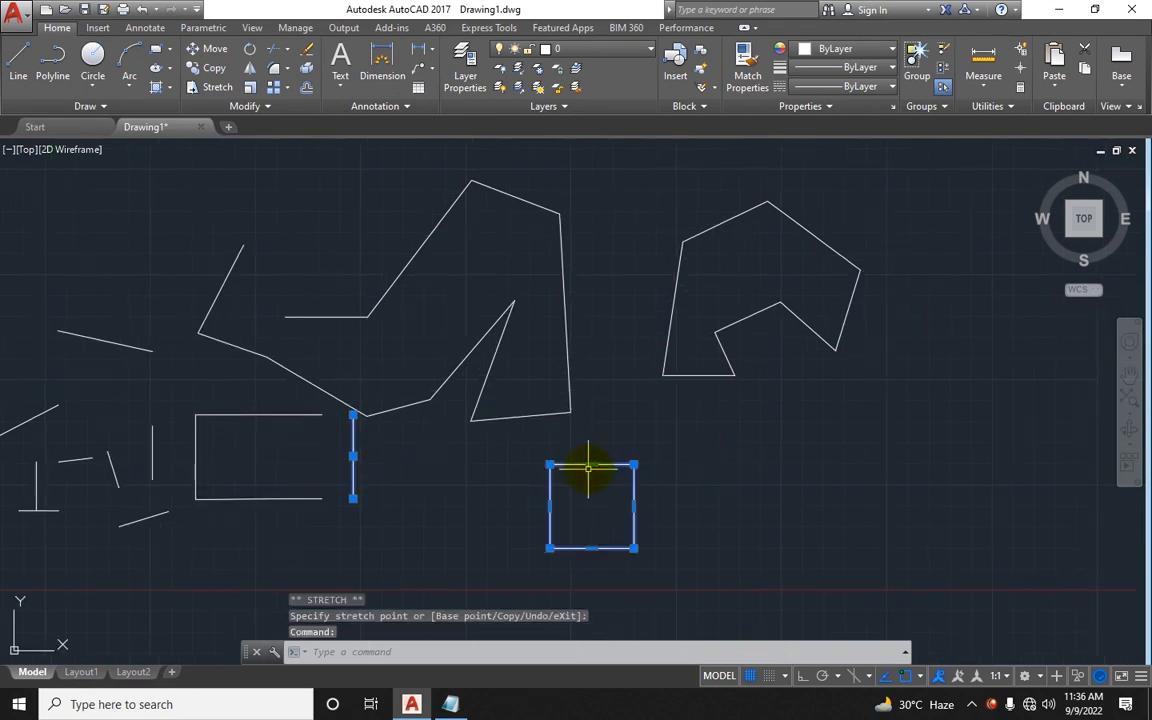
click(634, 505)
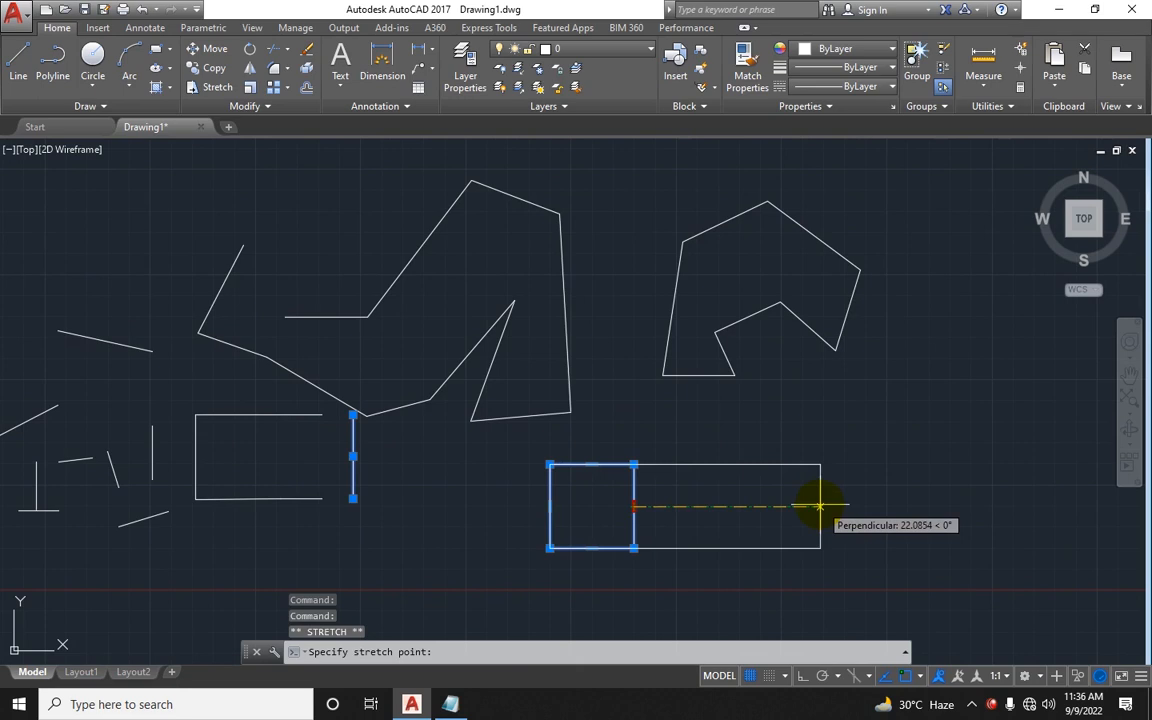
click(820, 505)
key(Escape)
scroll(664, 440, down, 2)
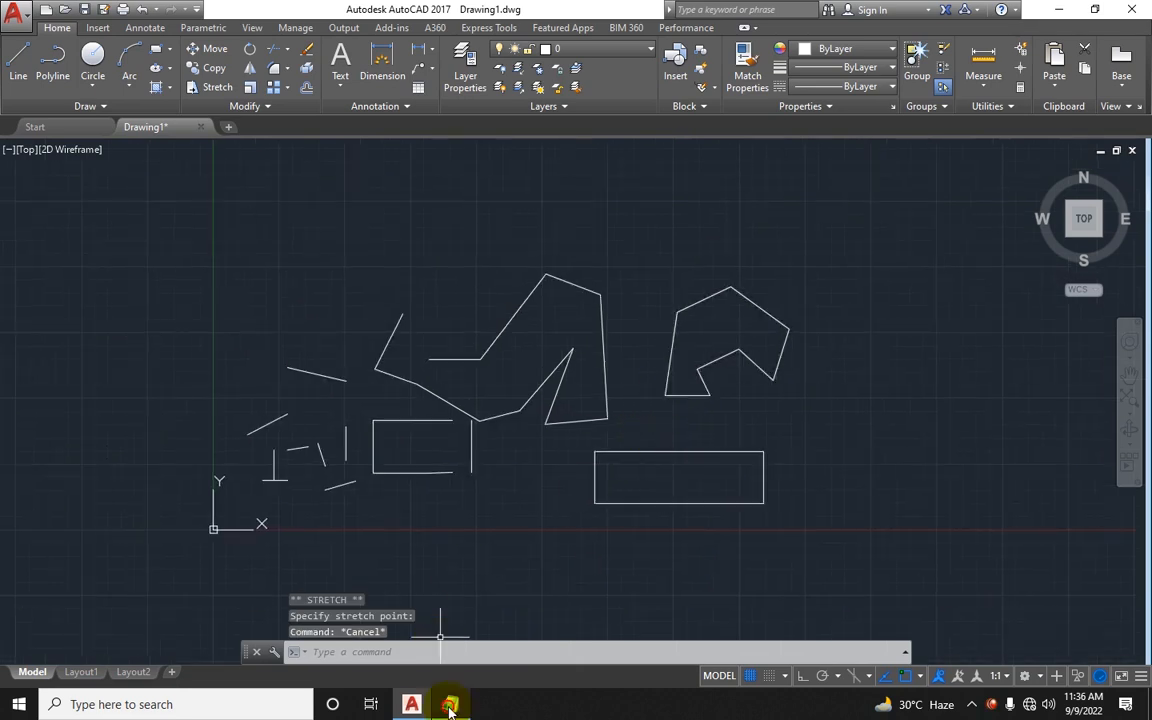
Step: Switch to Notepad and highlight the Polyline description and the Line row to compare them
key(alt+Tab)
click(615, 190)
drag(616, 190, 571, 159)
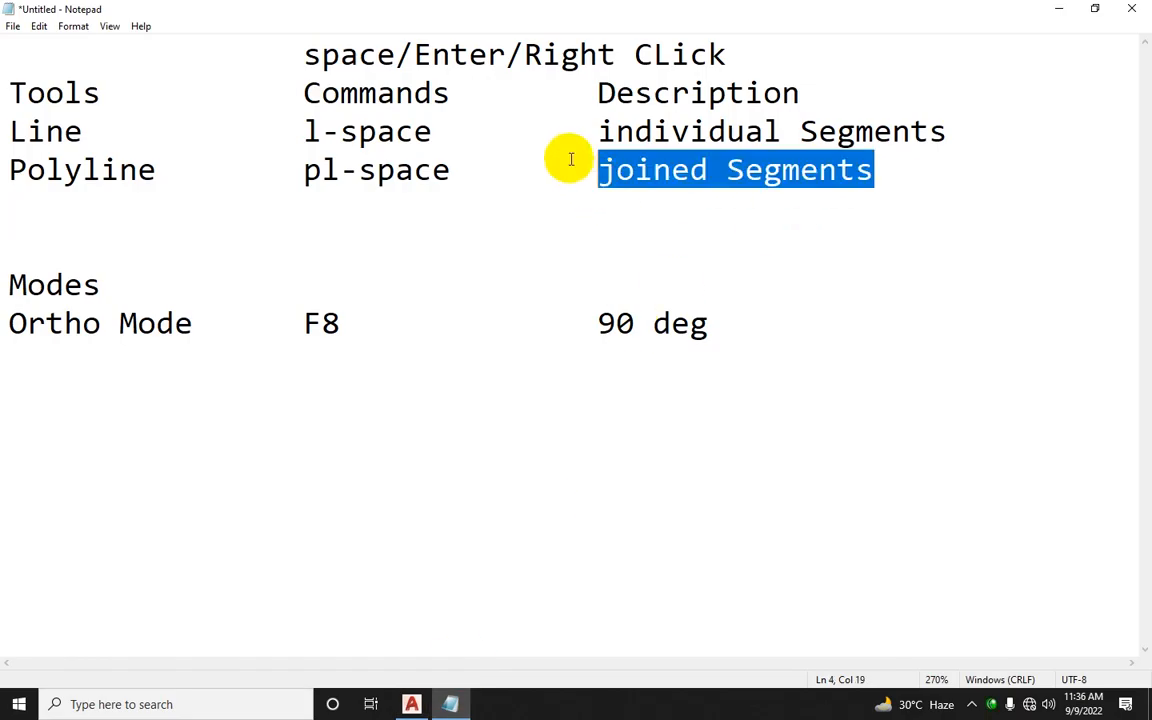
drag(1041, 135, 8, 124)
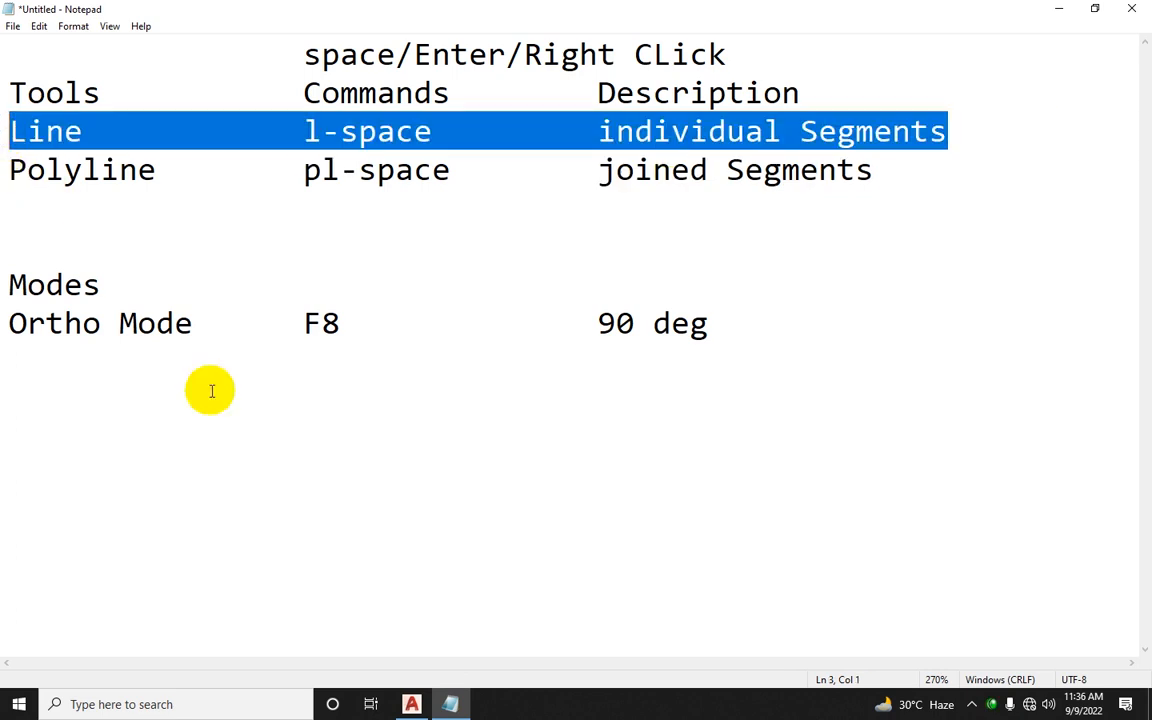
click(408, 704)
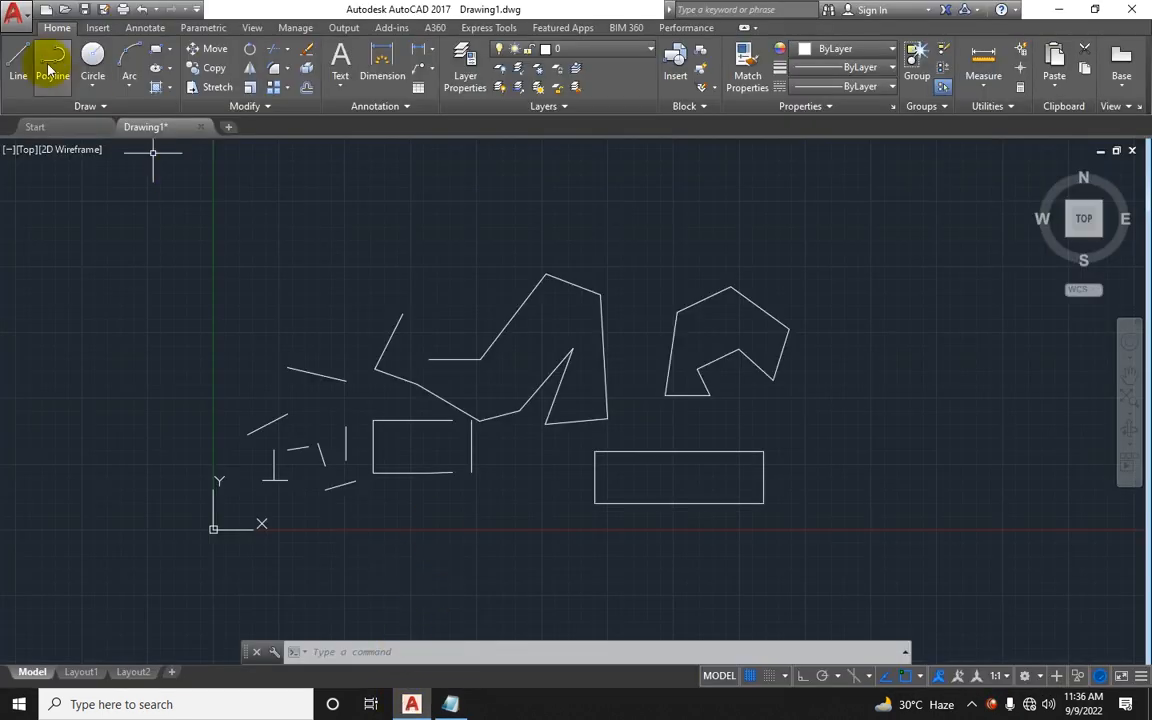
click(450, 704)
Step: In Notepad, add a Circle row with the command c-space under Polyline
click(886, 180)
key(Return)
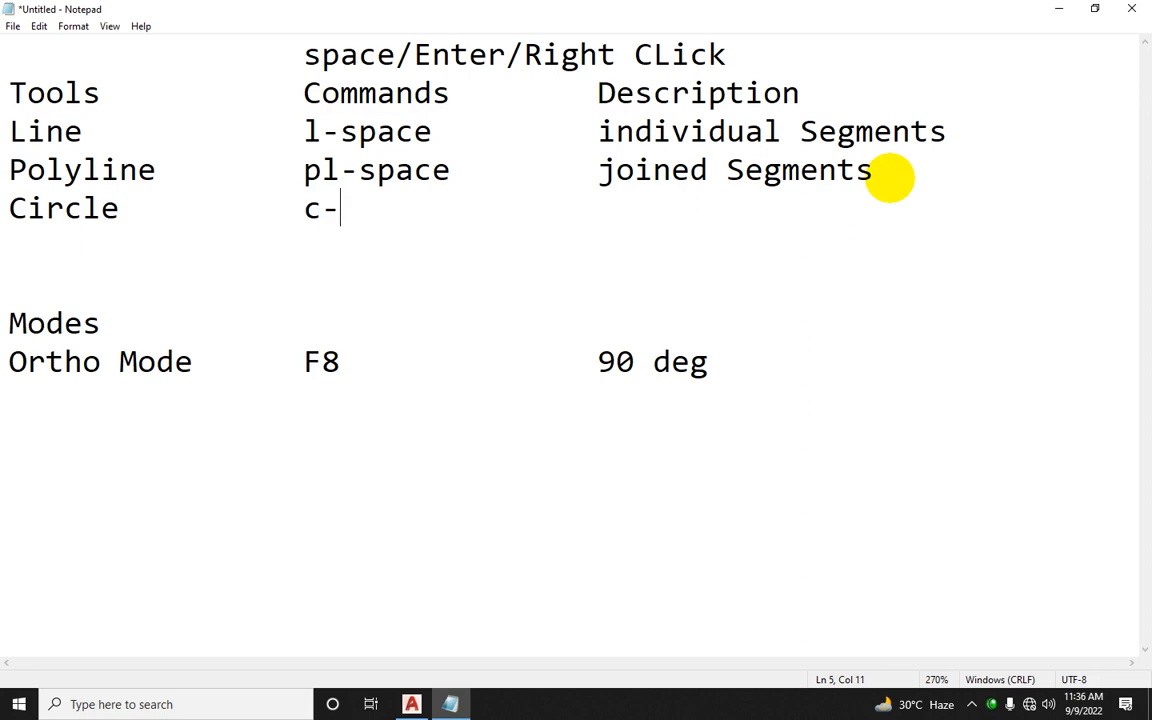
key(Return)
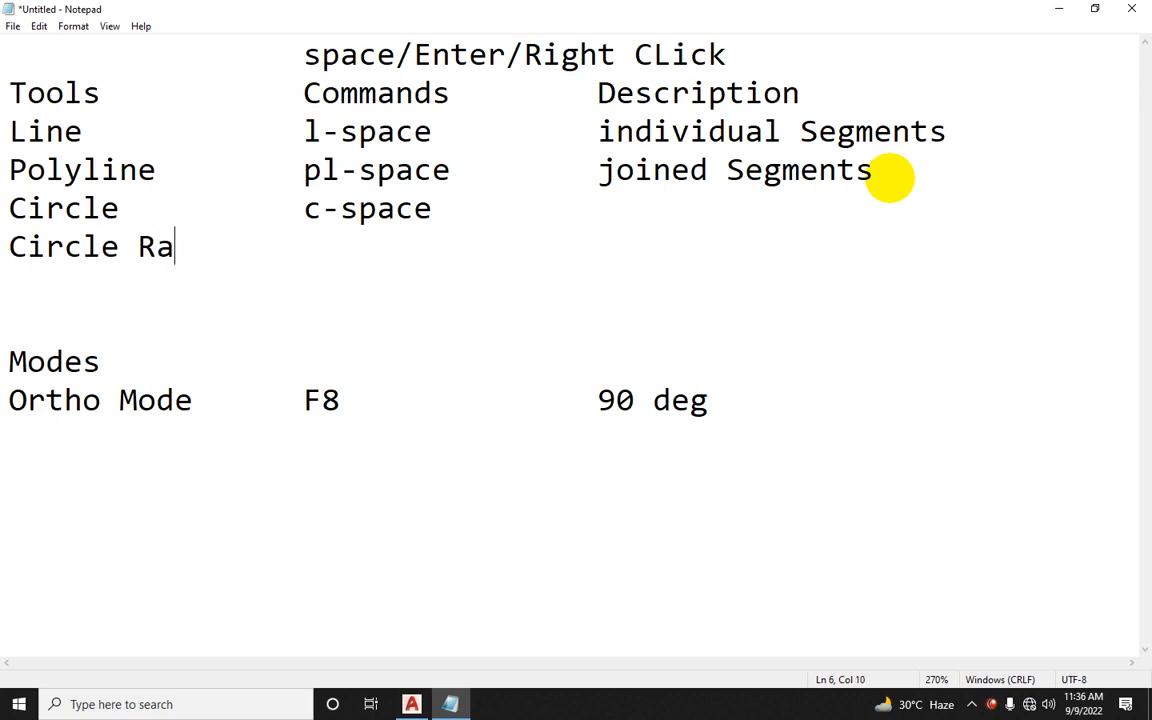
Step: List the circle options Circle Radius, Circle Diameter, 2 Point, 3 Point, Tan Tan Radius and Tan Tan Tan below the Circle row
text(Circle Radius)
key(Return)
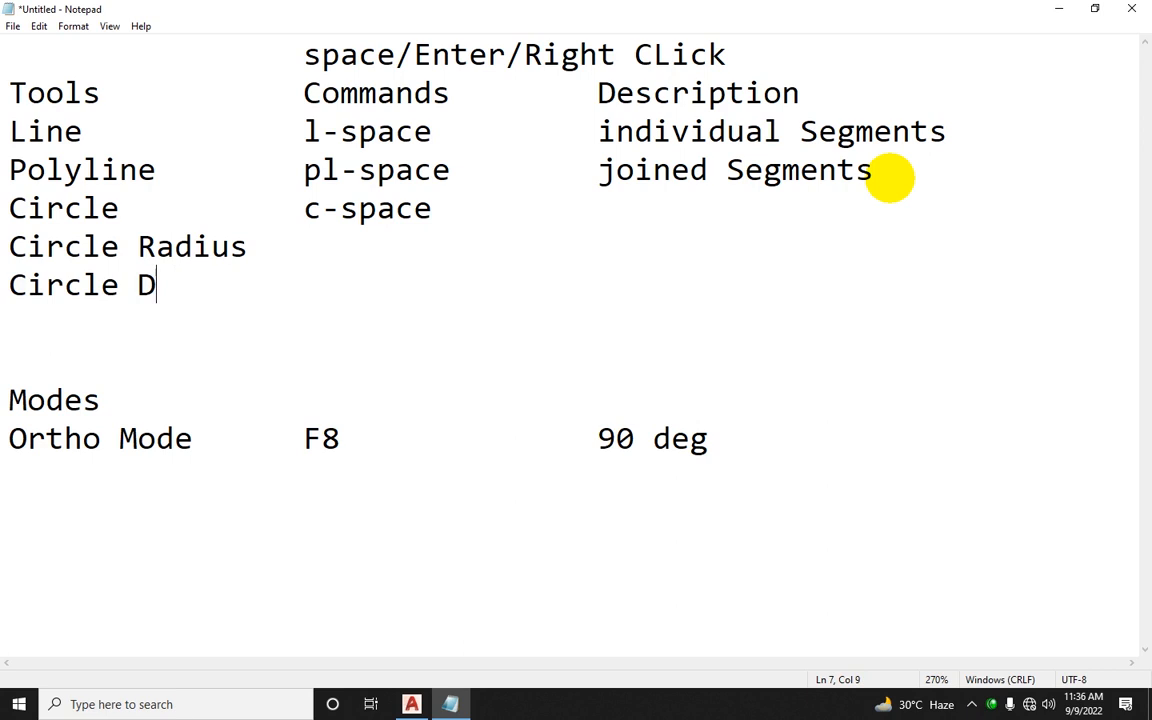
text(Circle Diameter)
key(Return)
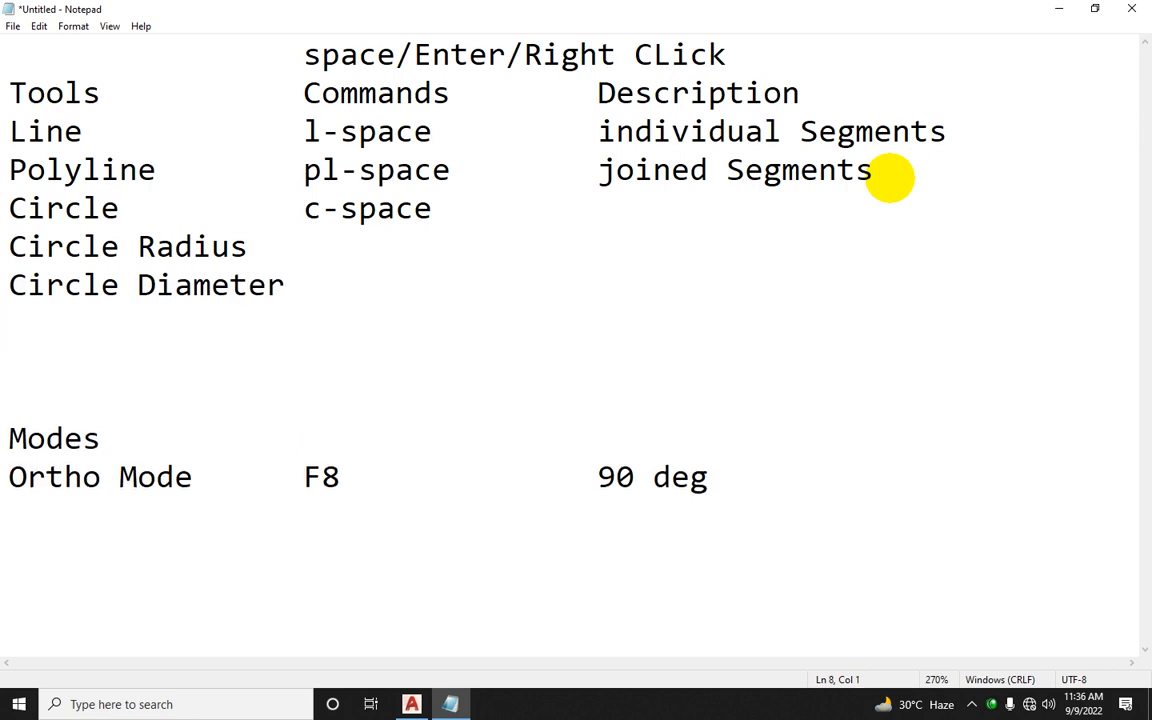
text(2 Poin)
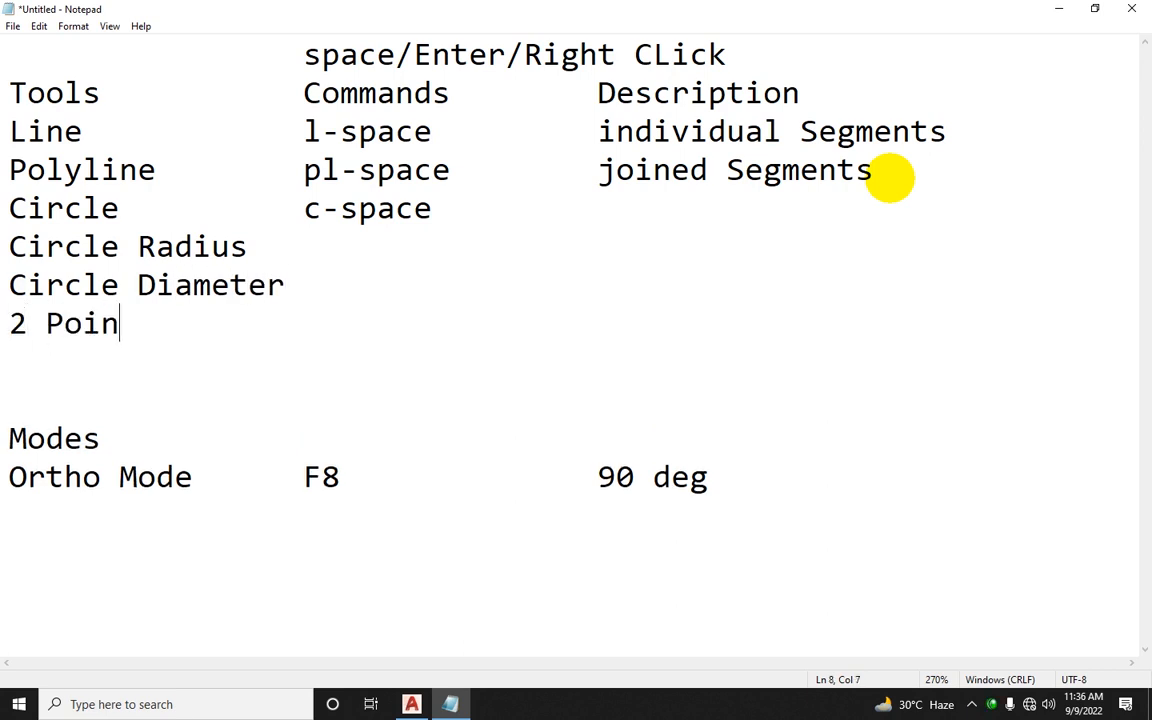
text(t)
key(Return)
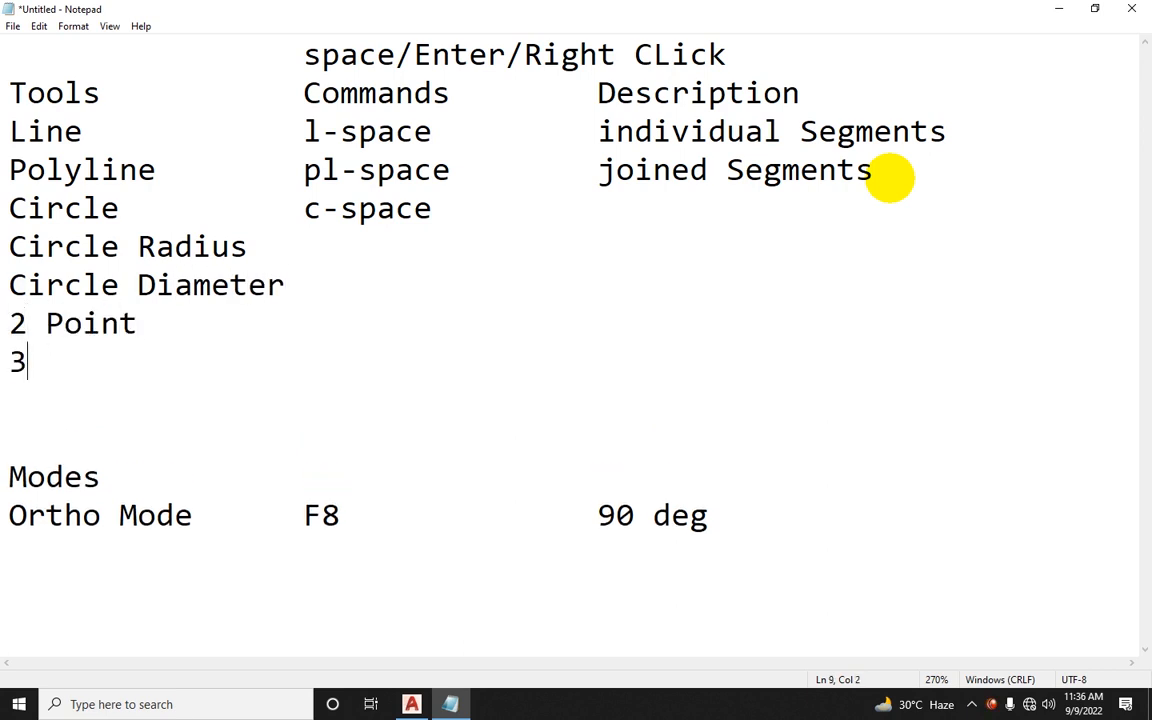
text(3 Point)
key(Return)
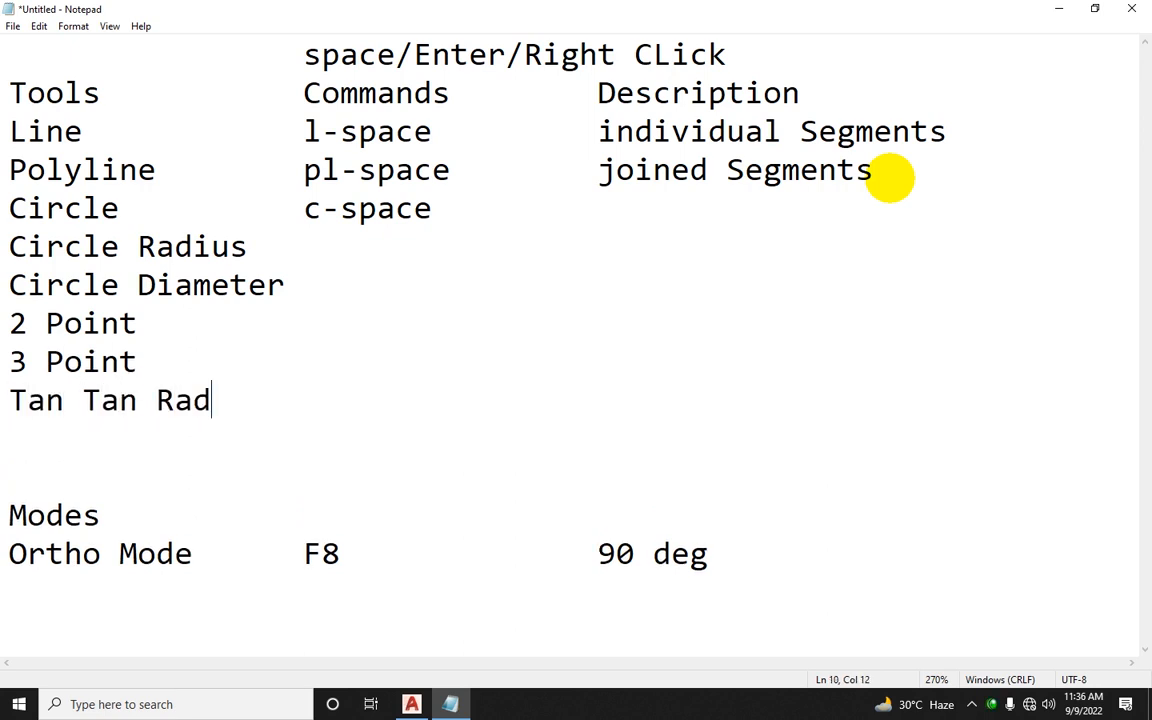
text(s)
key(Return)
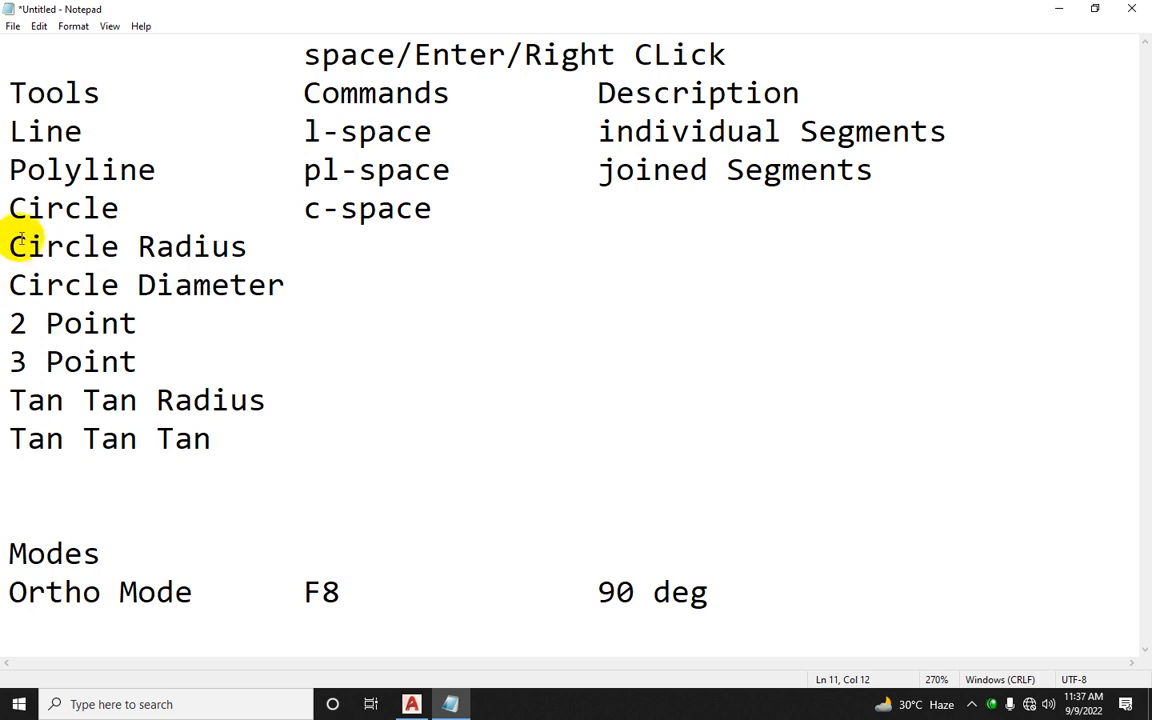
Step: Number the six circle options 1. to 6
text(1.)
key(Down)
key(Left)
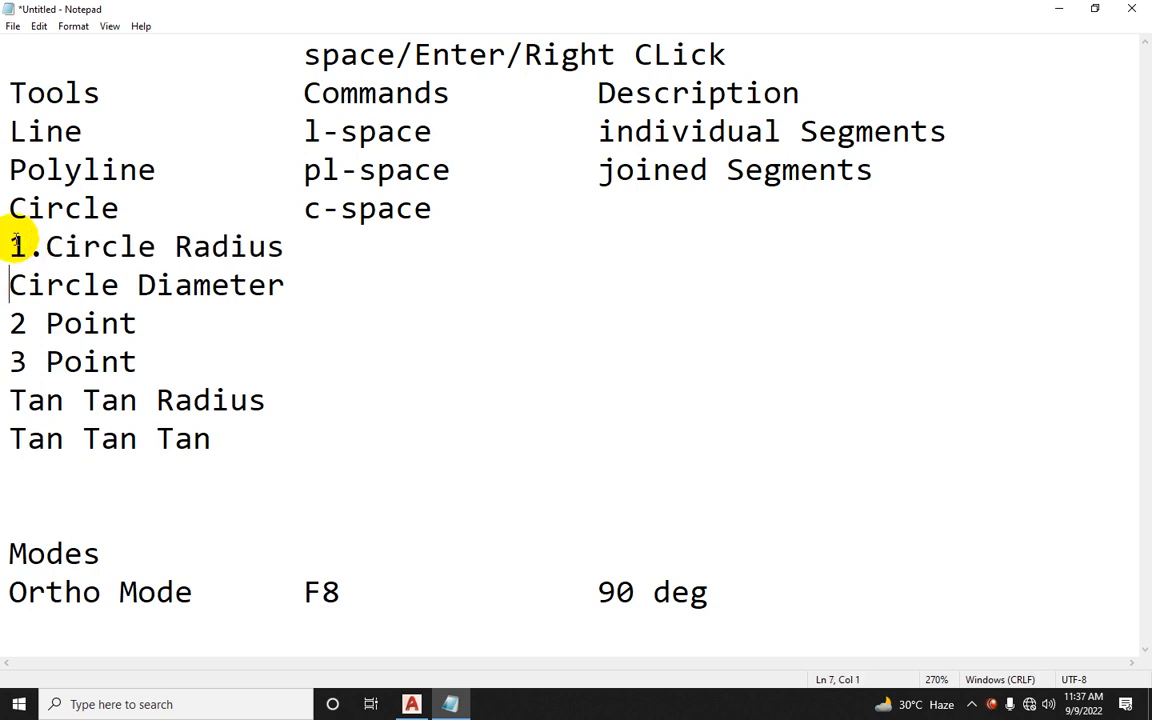
text(2.)
key(Down)
key(Left)
key(Left)
text(3.)
key(Down)
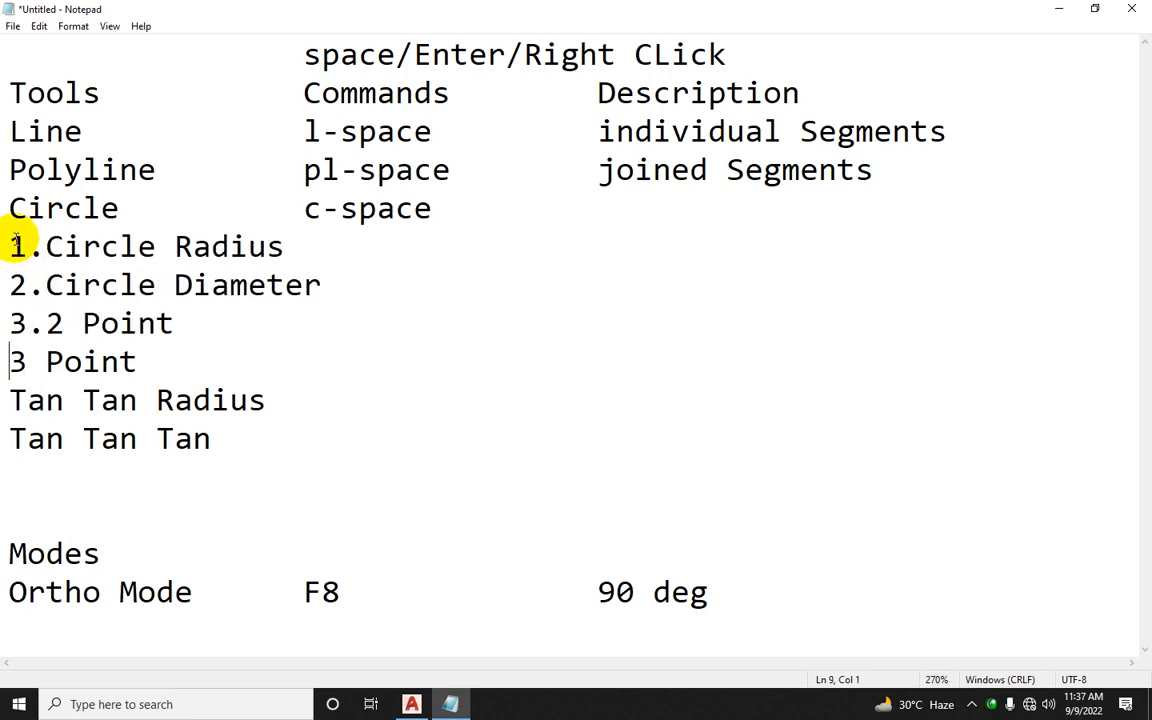
text(4.5.)
key(Down)
key(Left)
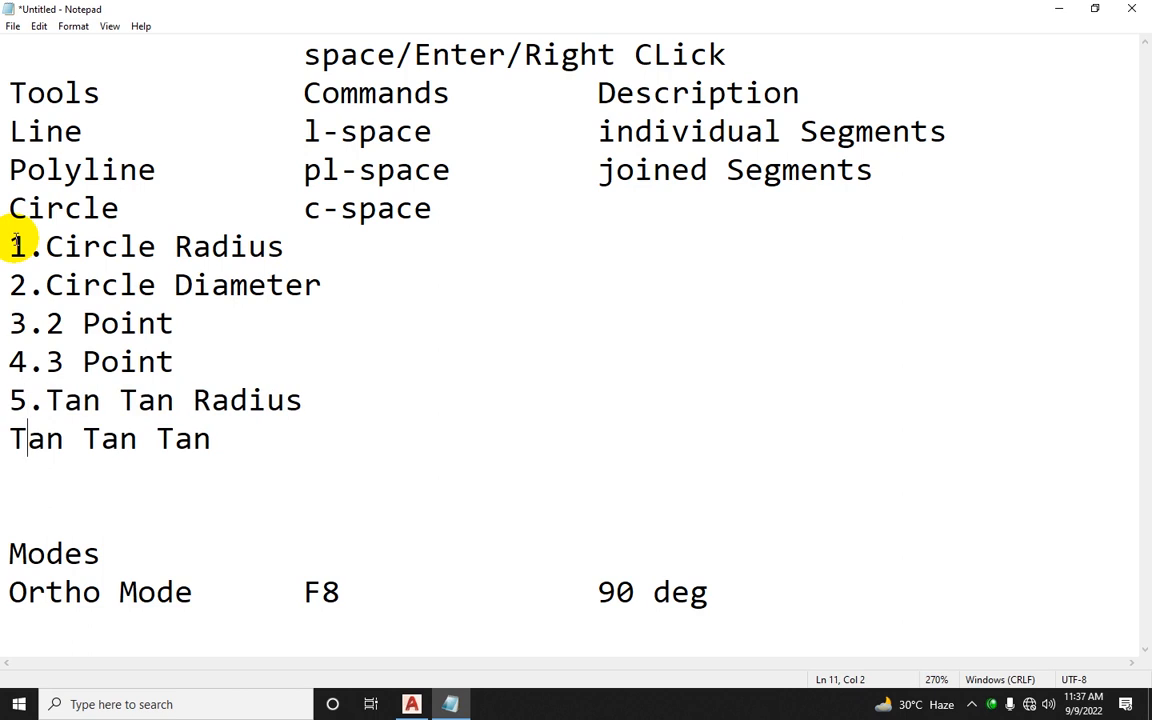
text(6.)
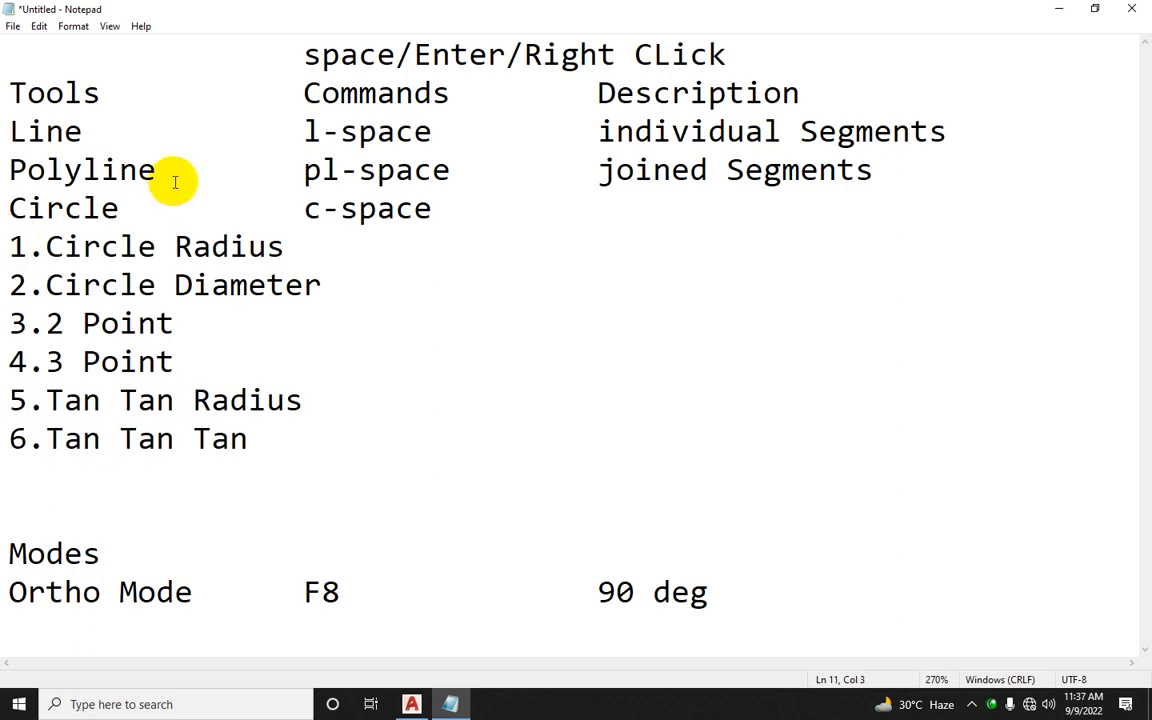
Step: Switch to AutoCAD and try drawing a circle from a centre point, cancelling before setting the radius
click(413, 702)
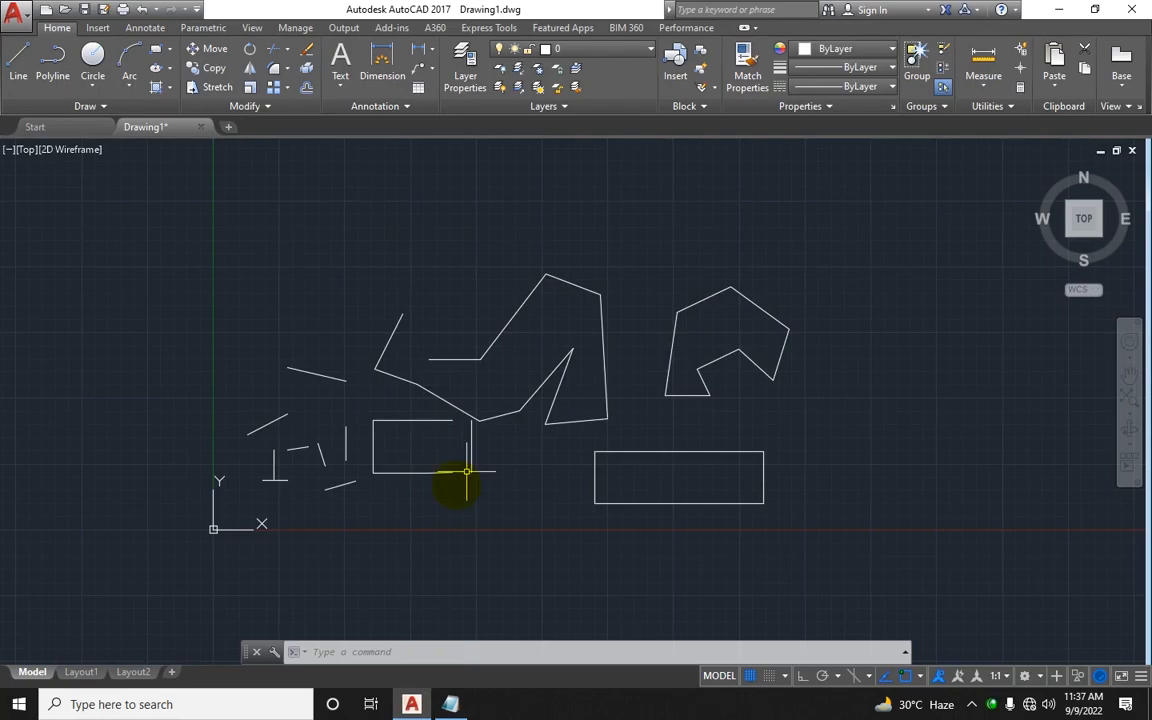
middle_drag(458, 476, 314, 493)
key(Escape)
key(Escape)
key(Escape)
text(c)
key(Return)
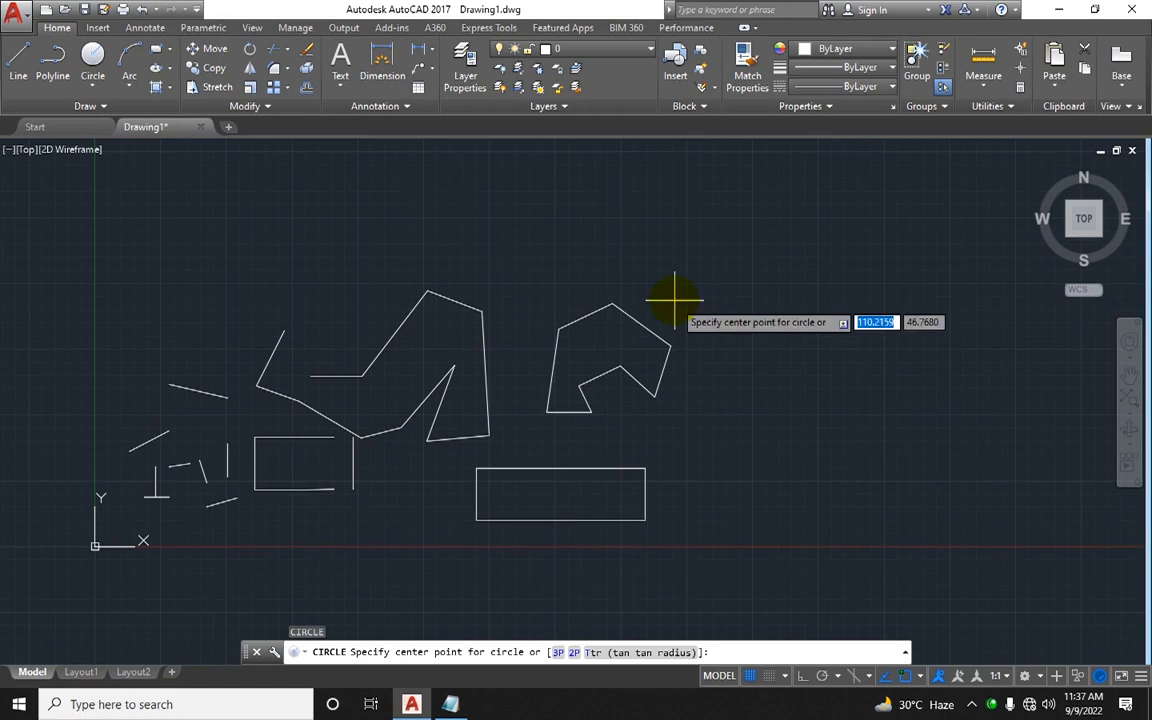
click(758, 295)
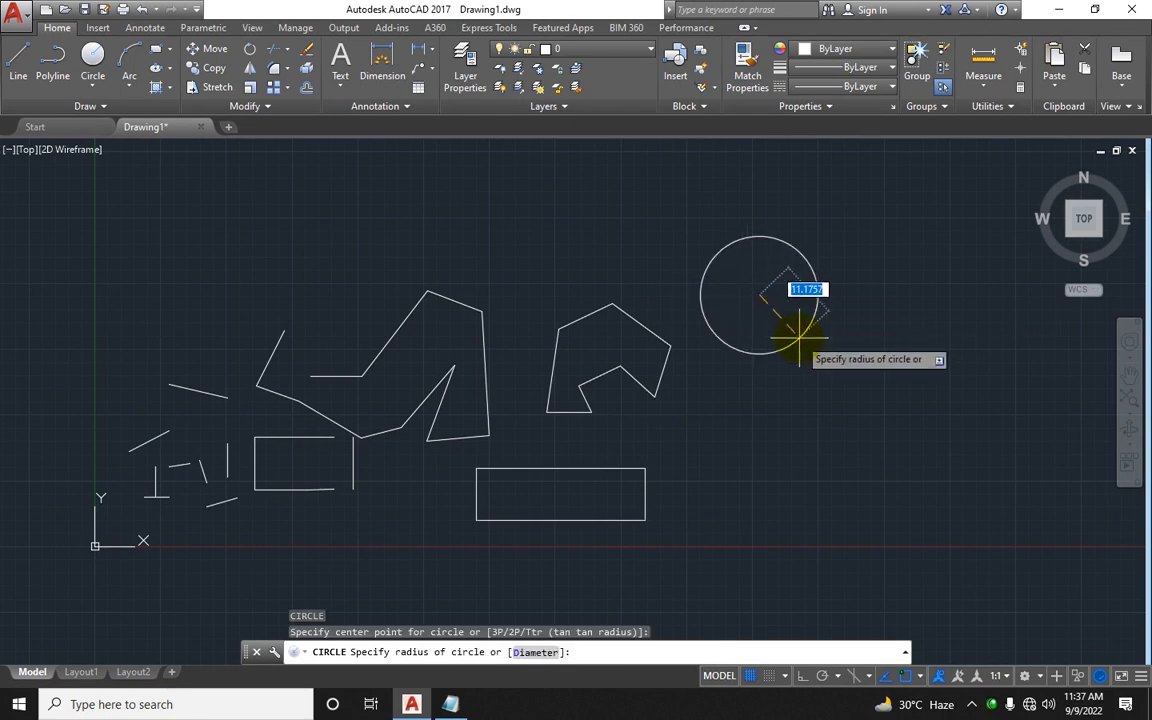
key(Escape)
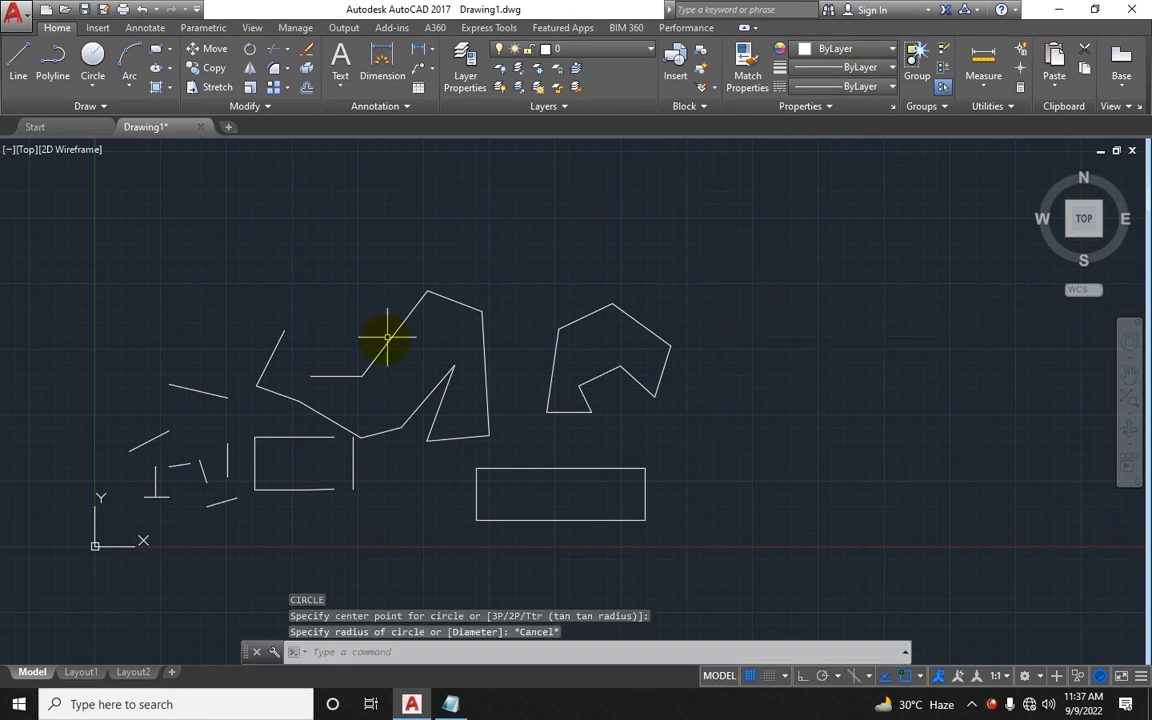
Step: Start the Center, Radius circle option and cancel it
middle_drag(387, 338, 198, 403)
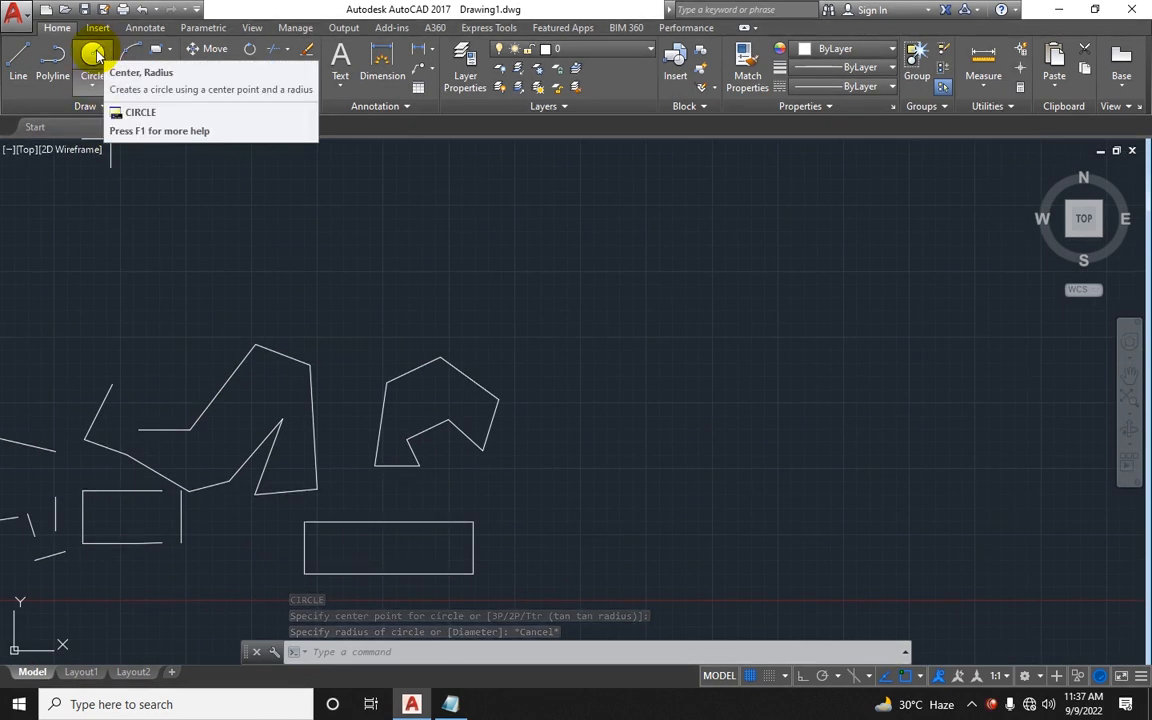
click(96, 92)
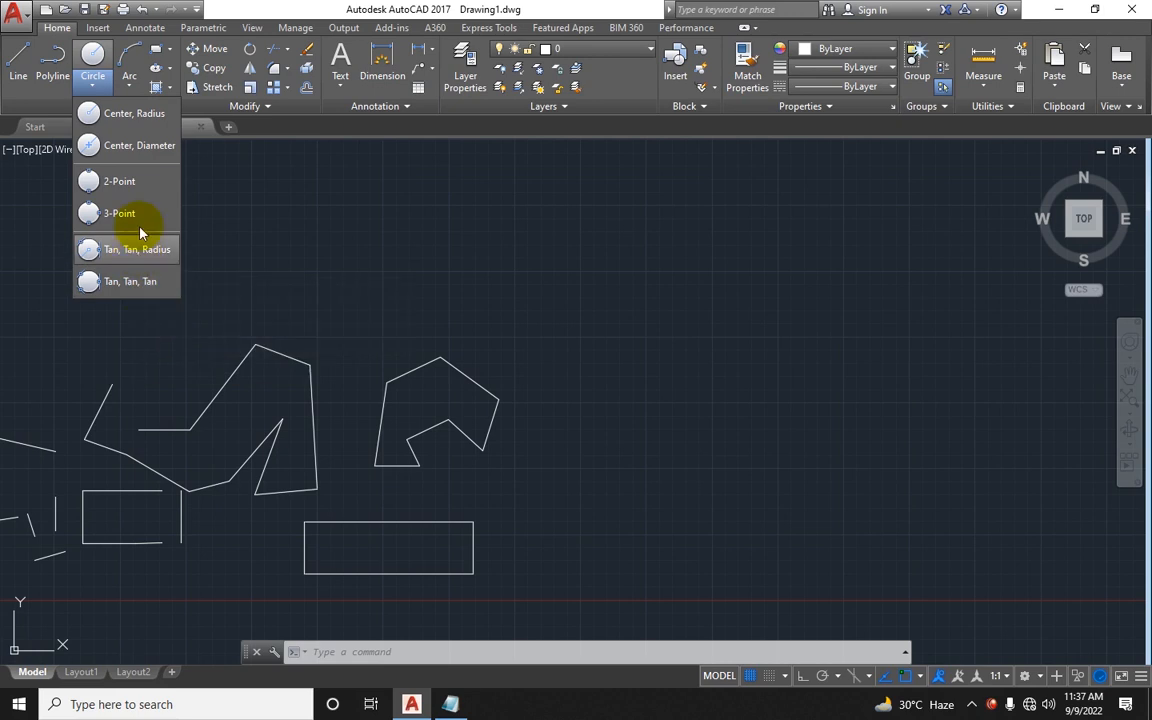
click(126, 118)
middle_drag(643, 375, 442, 420)
key(Escape)
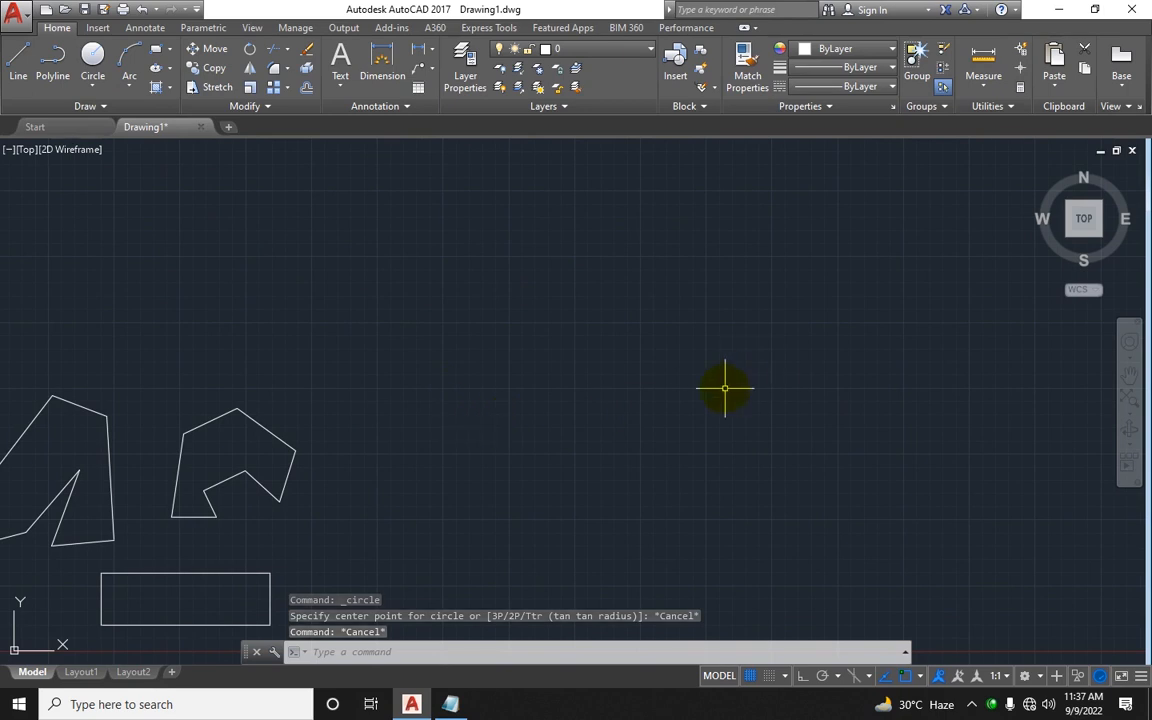
Step: Open Paint with the pbrush Run command and draw a large circle with the Oval shape
key(super+r)
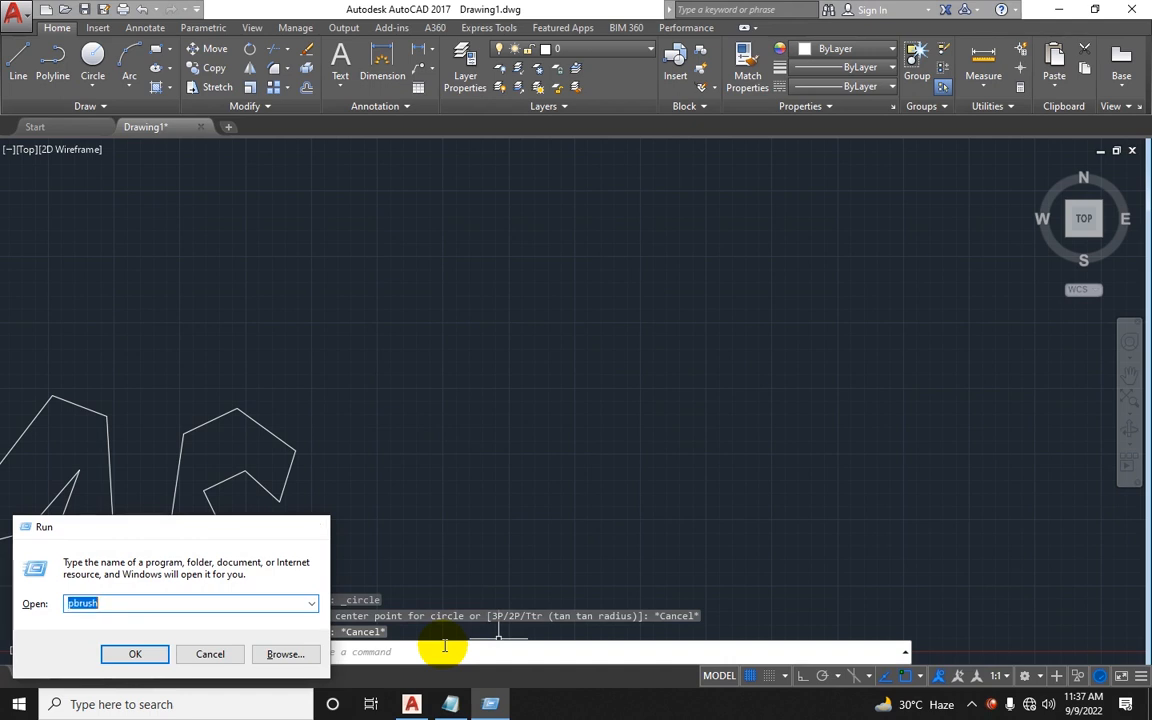
key(Return)
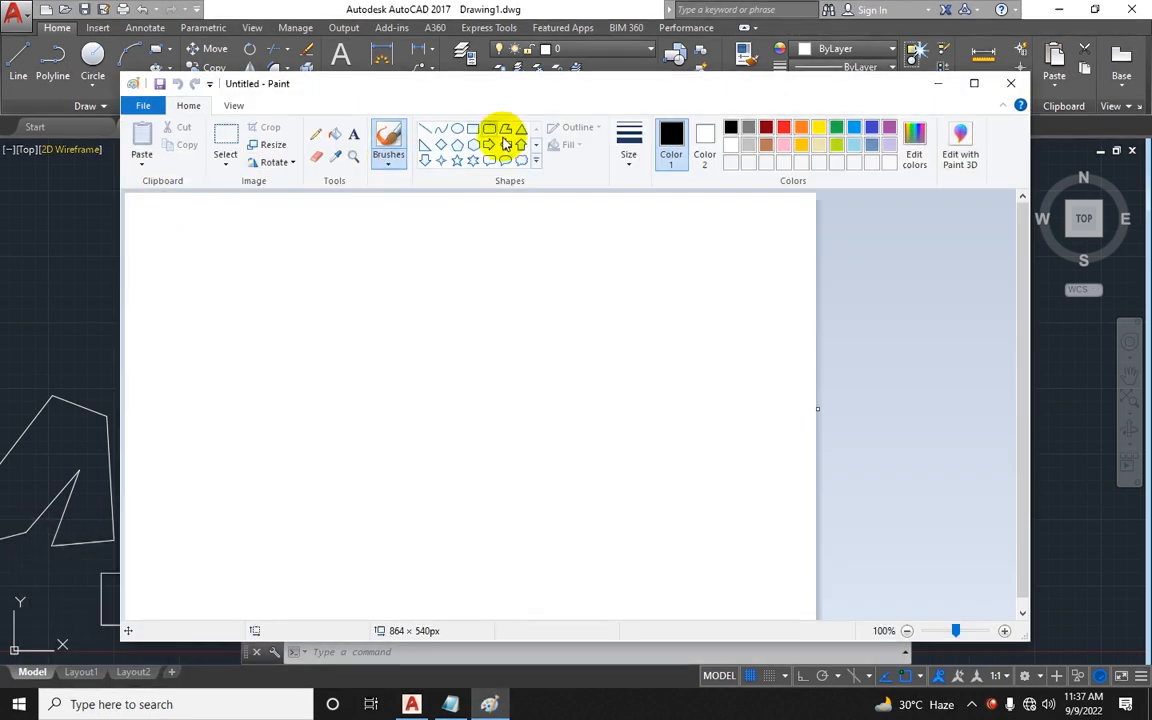
click(457, 128)
mouse_move(371, 325)
shift+mouse_down()
mouse_move(452, 400)
mouse_move(625, 519)
mouse_move(640, 560)
shift+mouse_up()
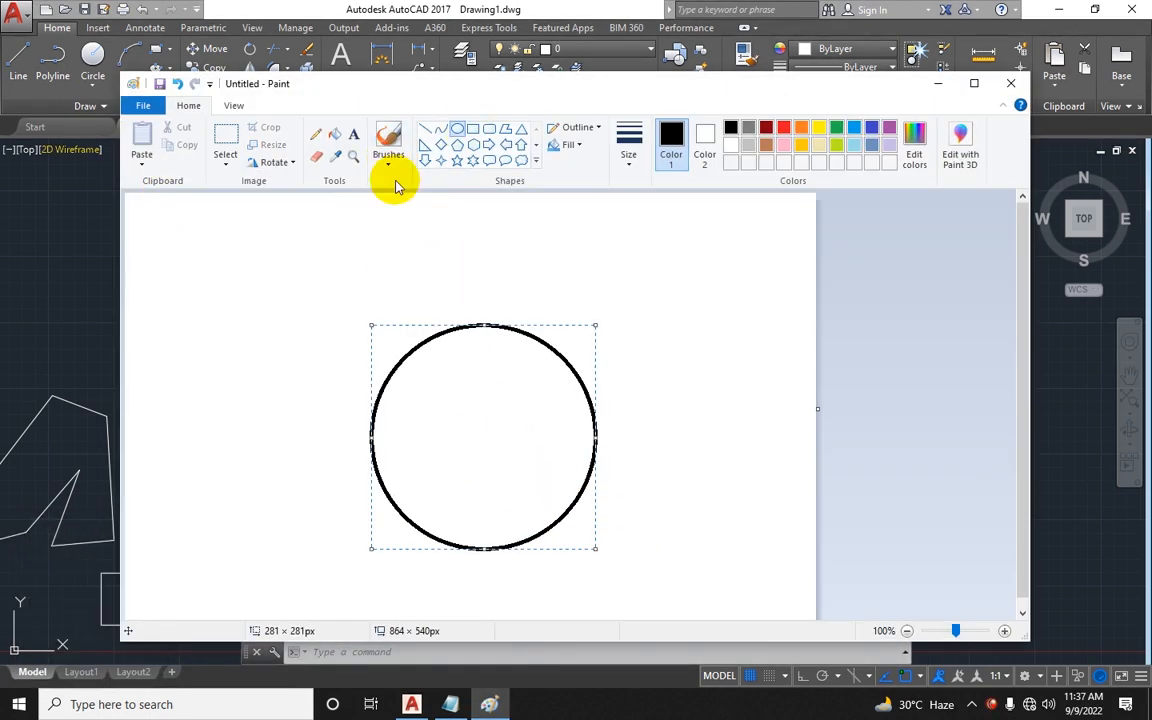
Step: With the Pencil, sketch a radius line labelled R and a vertical diameter line labelled D inside the circle
click(316, 134)
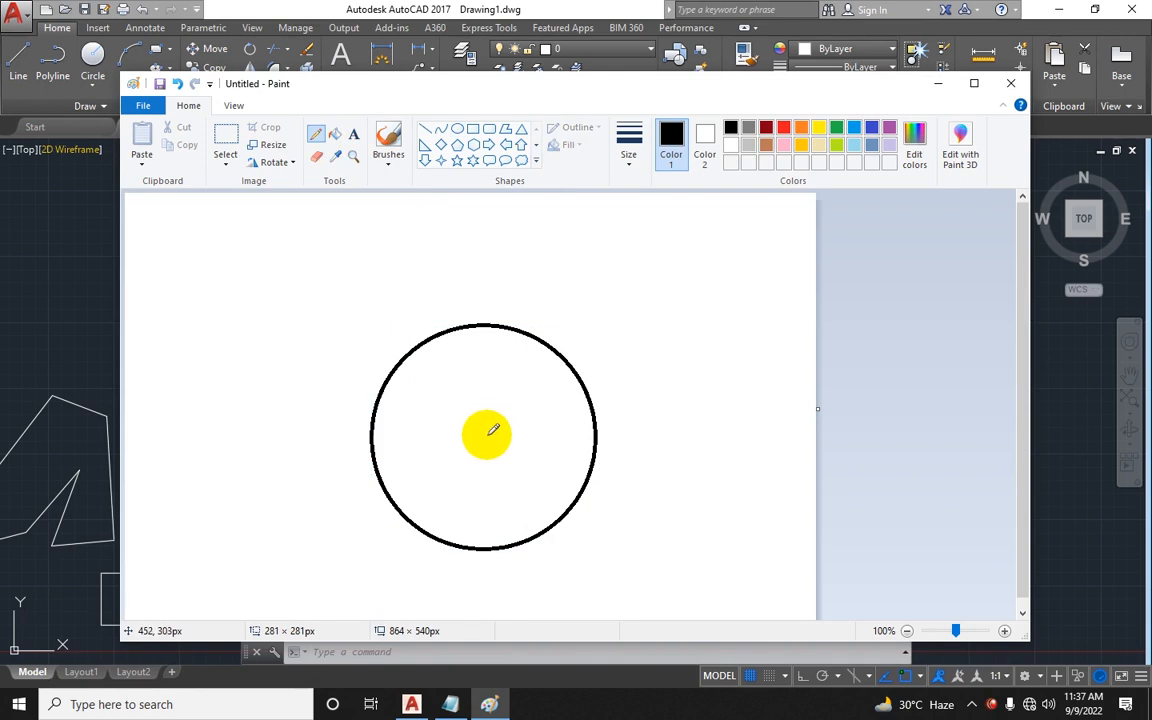
drag(489, 434, 596, 428)
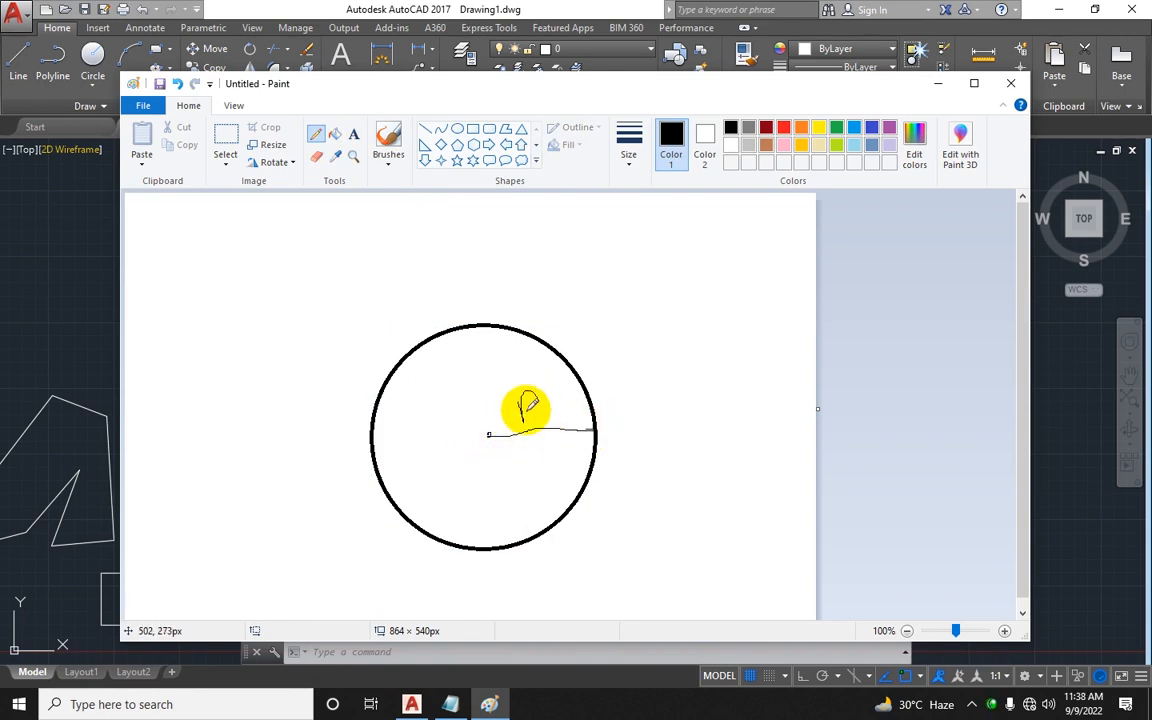
drag(527, 408, 535, 420)
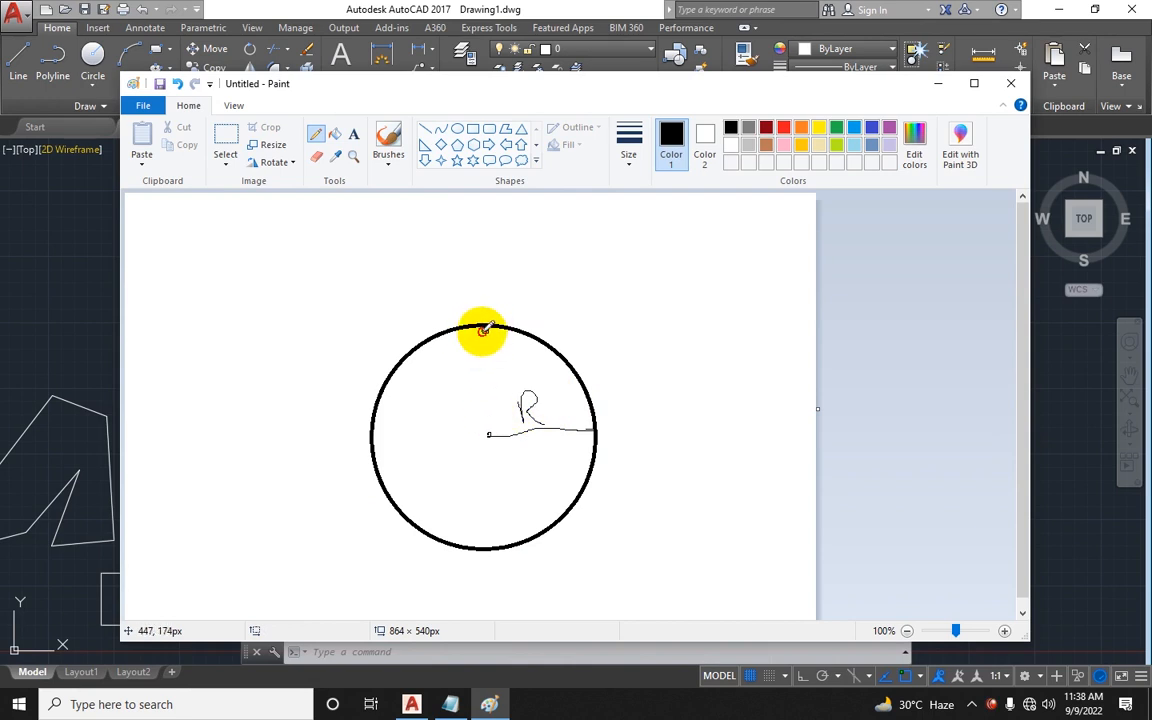
drag(484, 330, 492, 545)
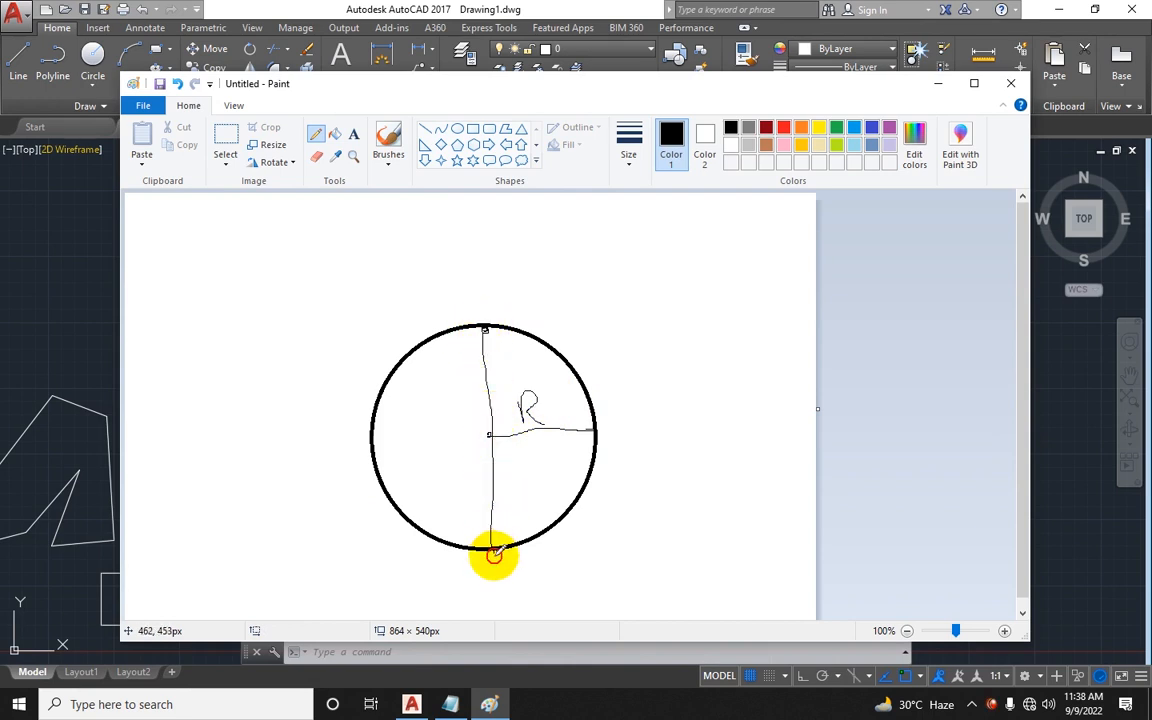
mouse_move(443, 468)
mouse_down()
mouse_move(483, 477)
mouse_move(450, 503)
mouse_up()
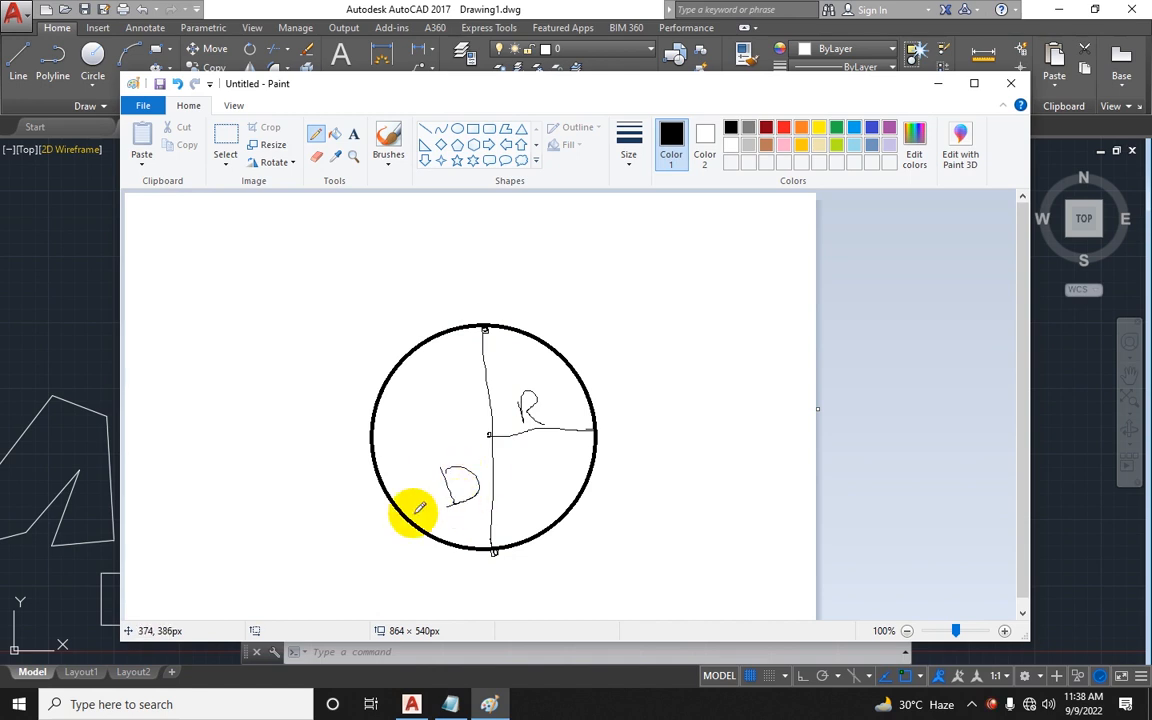
Step: Back in AutoCAD, draw a Center, Radius circle with a radius of 10
click(60, 330)
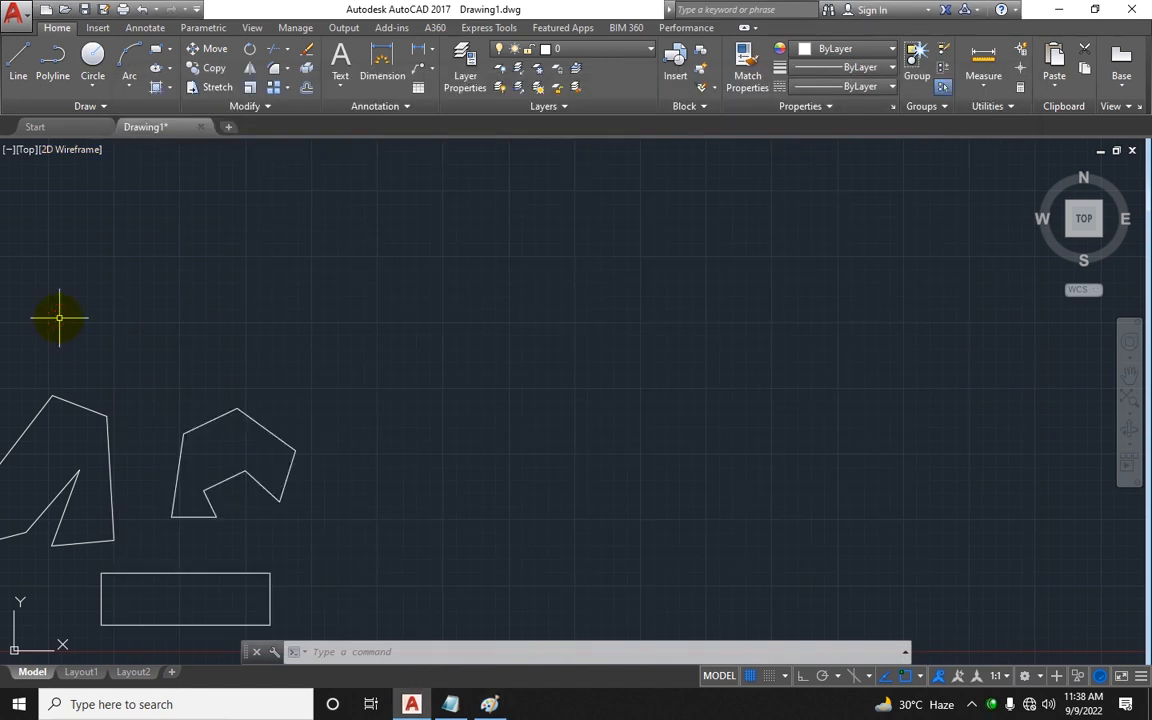
key(Escape)
key(Escape)
key(Escape)
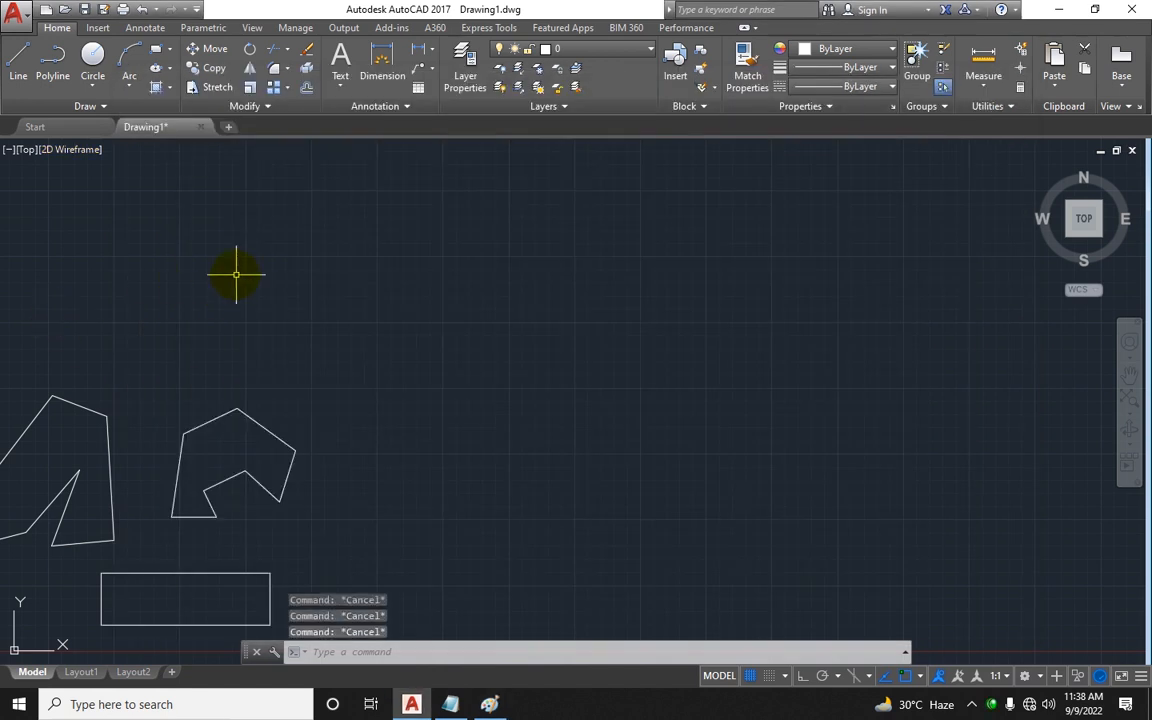
click(93, 82)
click(116, 113)
mouse_move(468, 397)
middle_down()
mouse_move(489, 386)
mouse_move(380, 391)
middle_up()
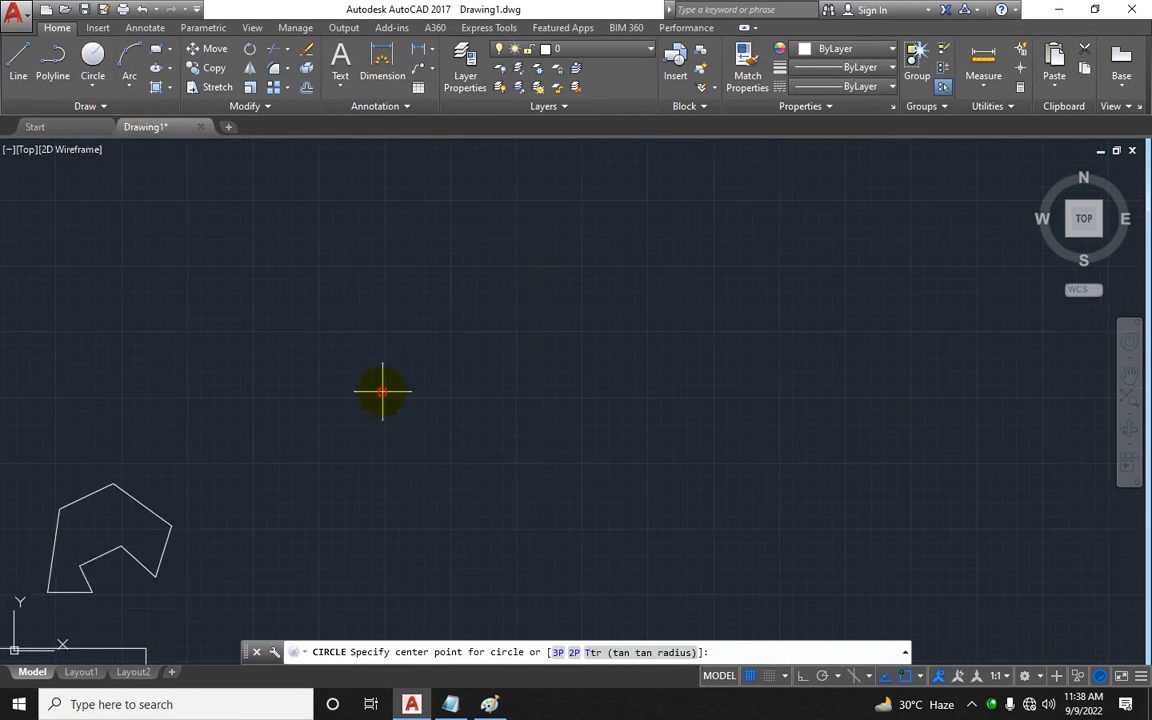
click(383, 391)
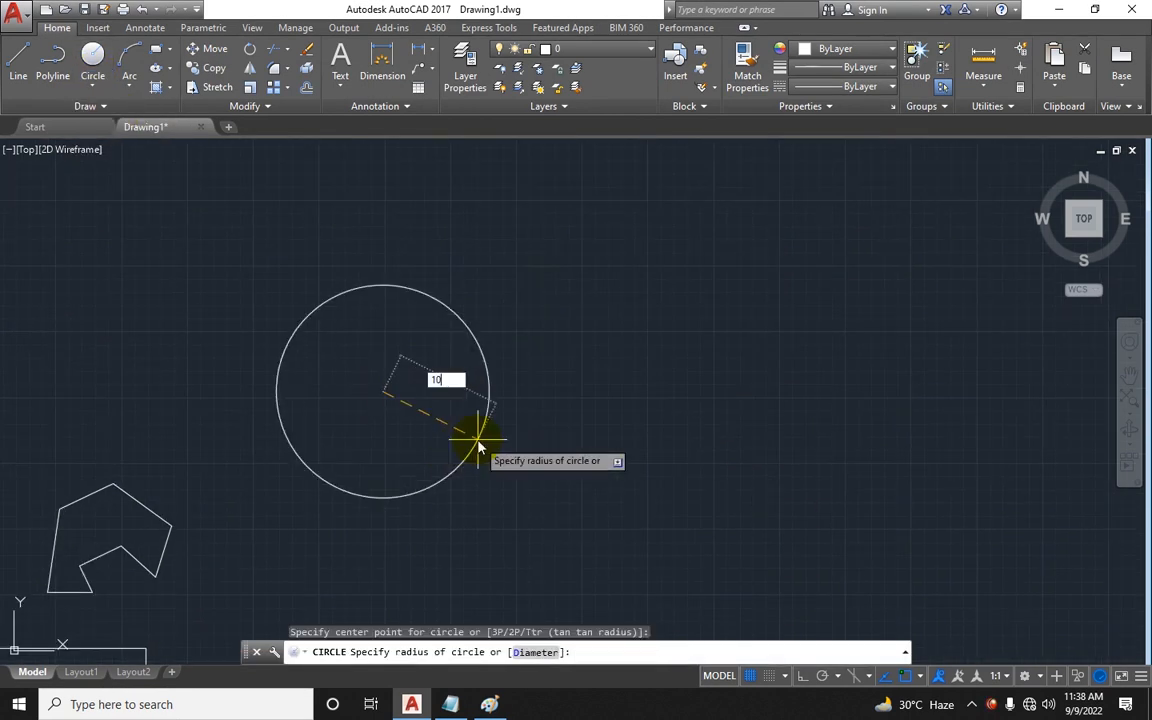
text(10)
key(Return)
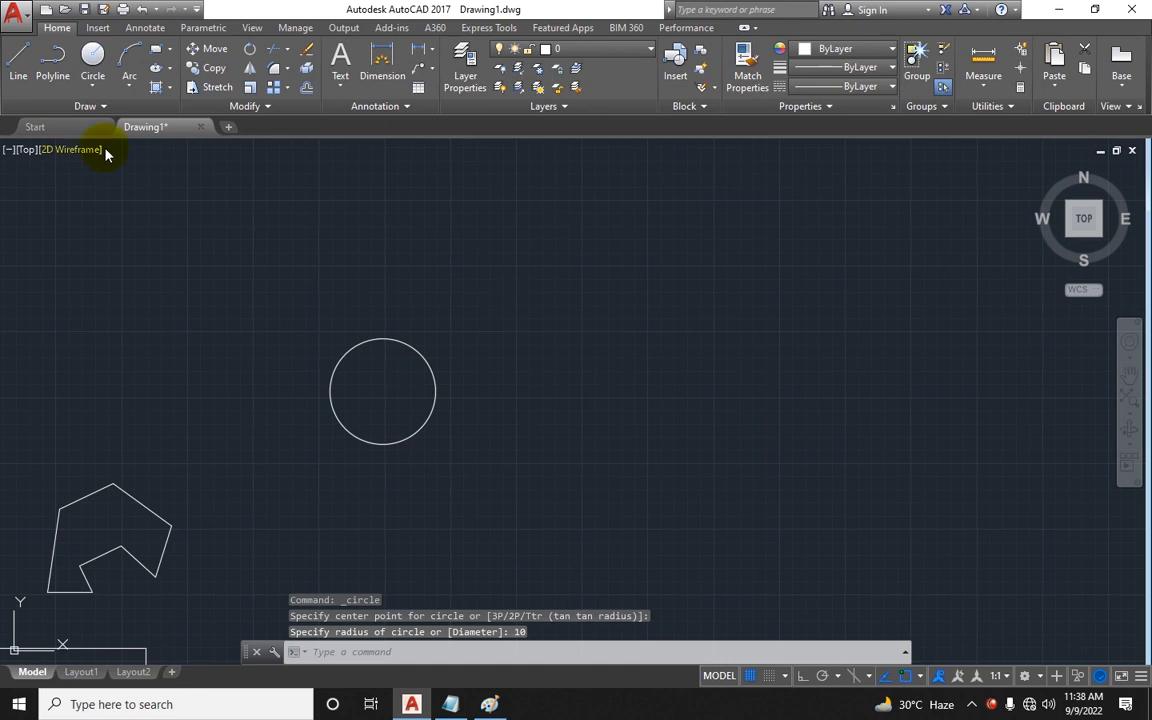
Step: Draw a Center, Diameter circle beside it with a diameter of 10
click(93, 84)
click(123, 147)
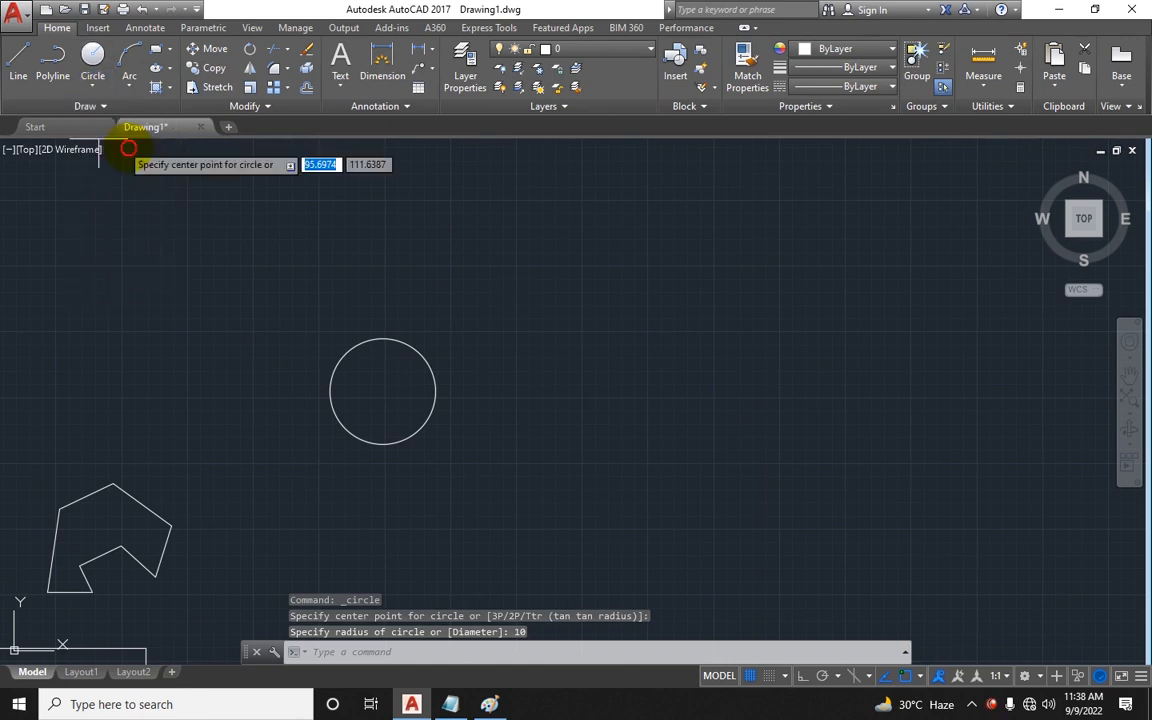
click(493, 383)
text(10)
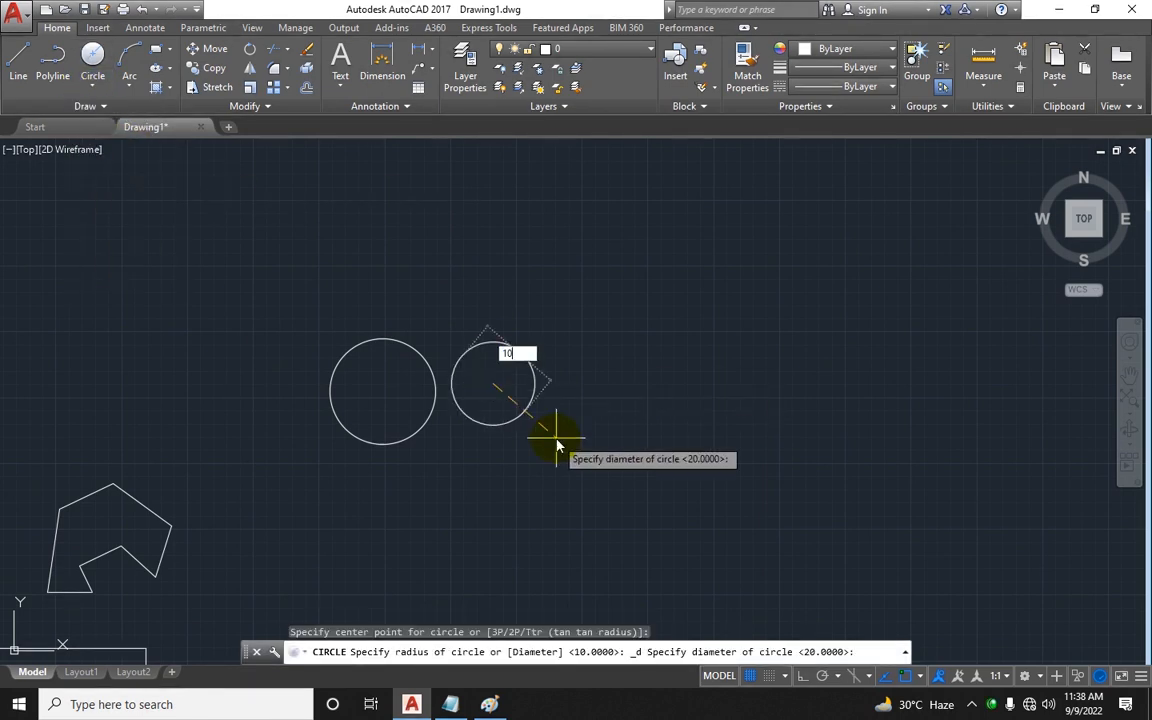
key(Return)
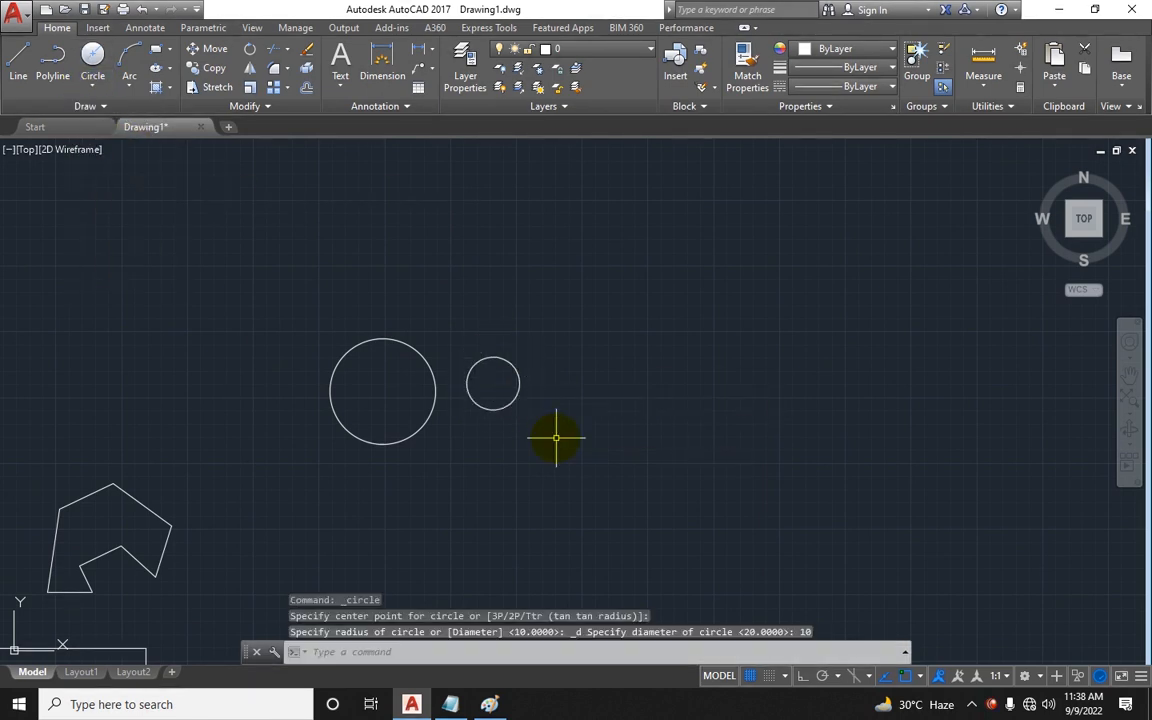
Step: Move the smaller circle inside the larger one so their right edges touch
scroll(504, 374, up, 2)
key(Escape)
key(Escape)
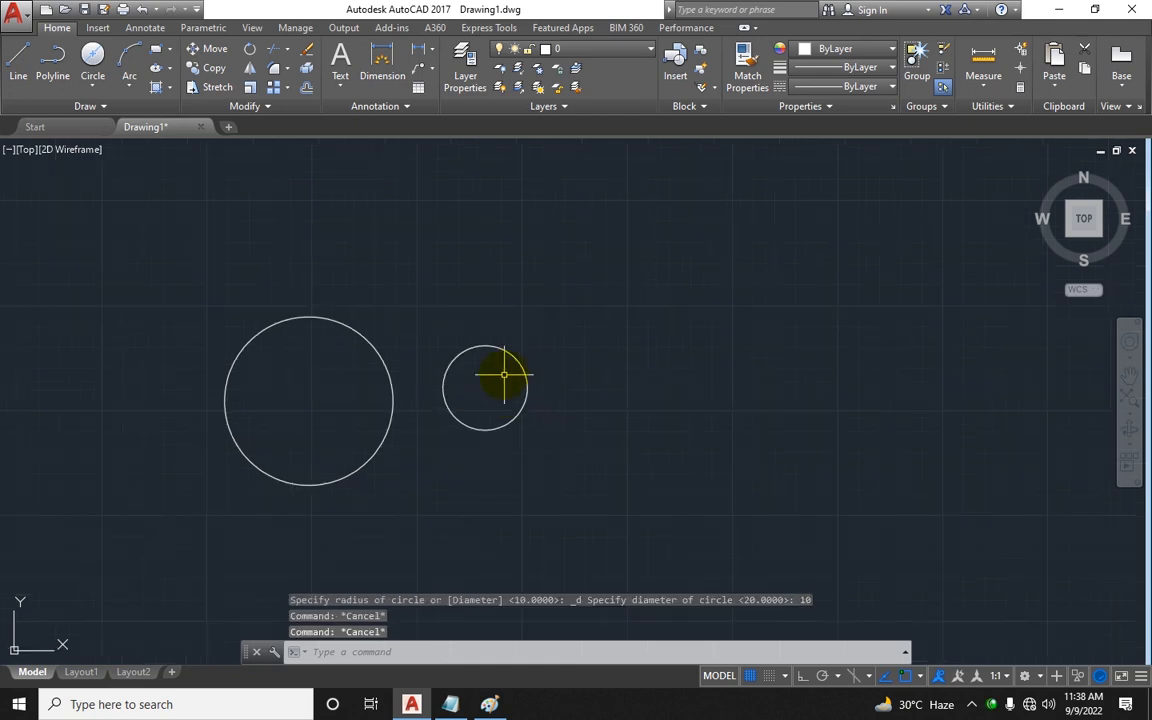
key(Return)
click(555, 350)
click(432, 404)
key(Return)
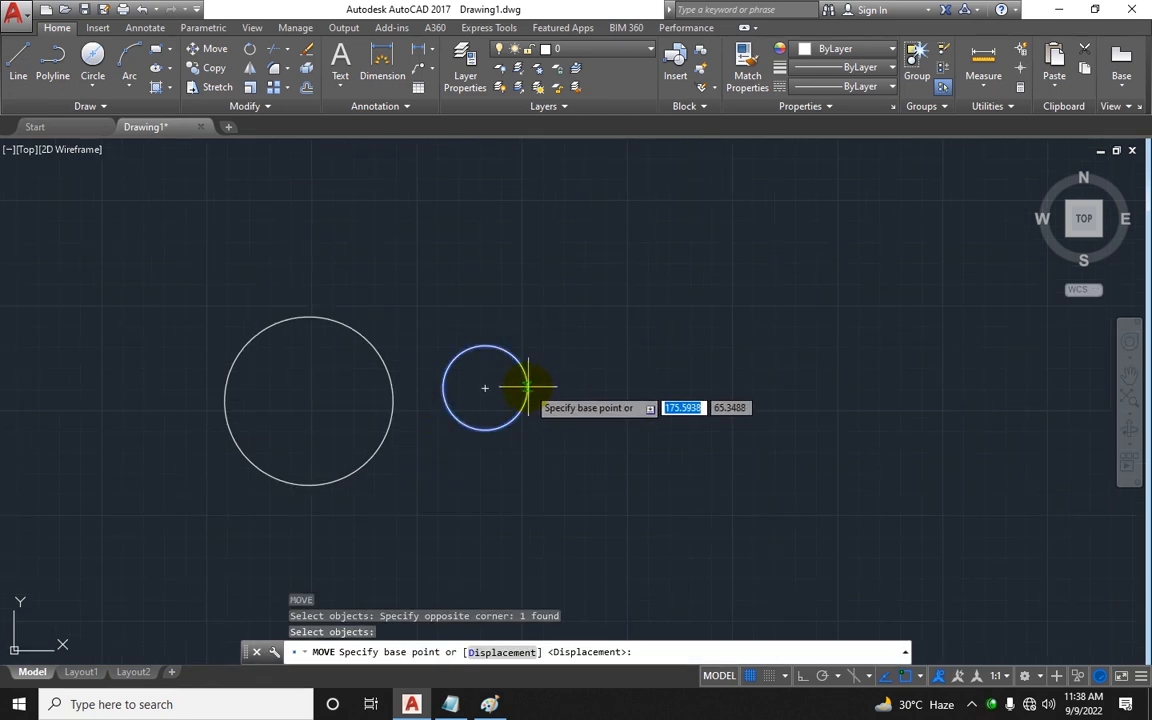
click(527, 388)
click(391, 400)
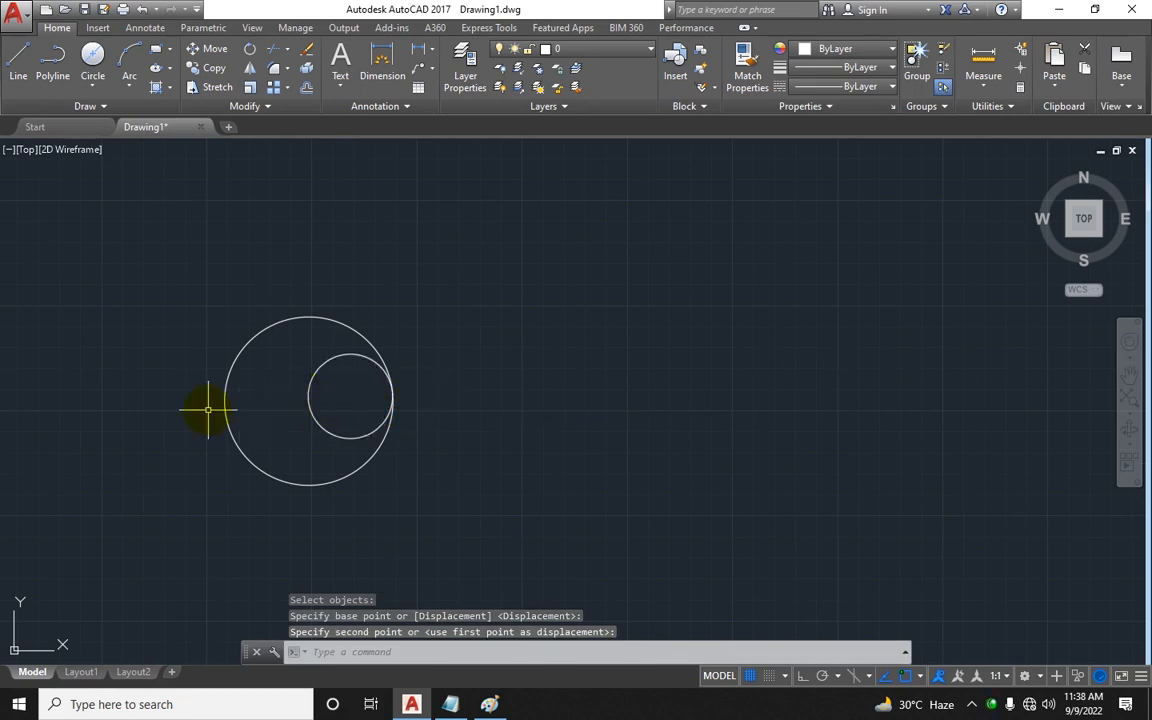
click(310, 400)
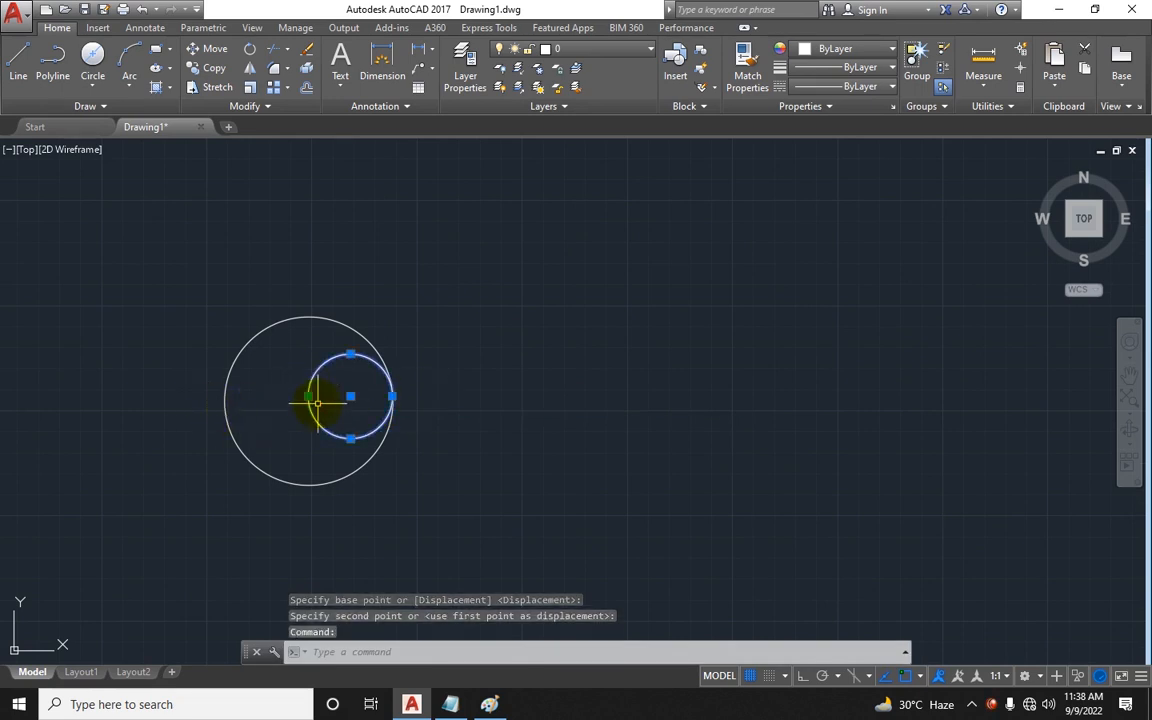
key(Escape)
click(310, 400)
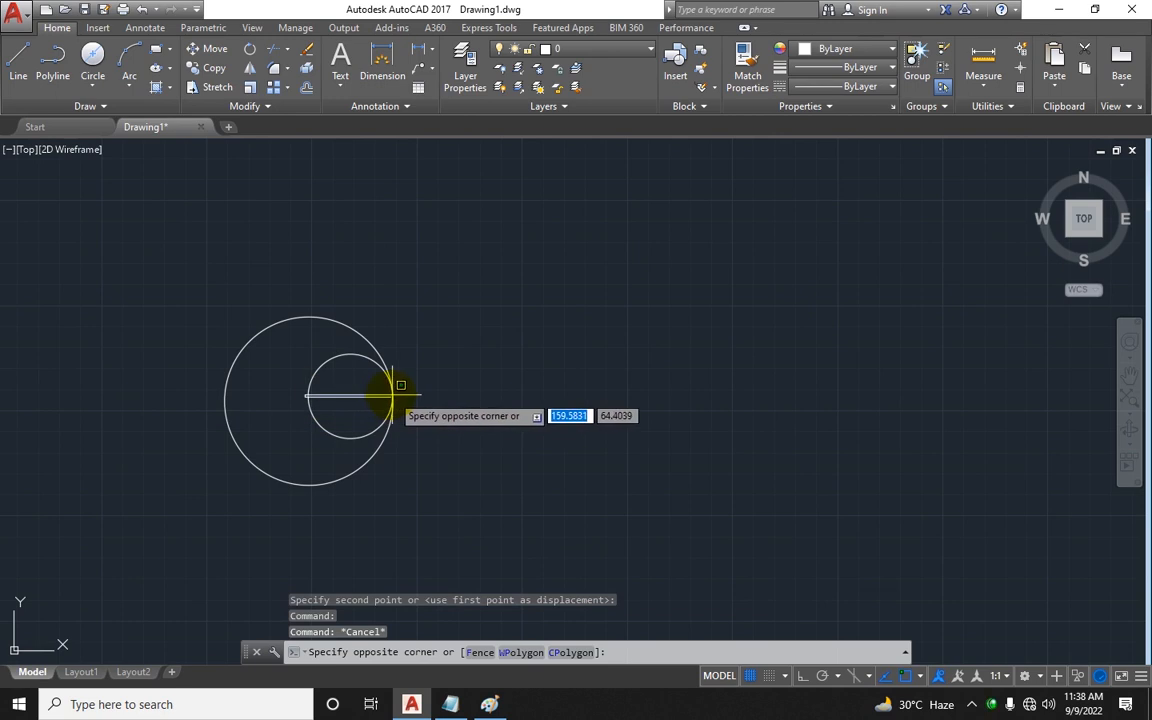
key(Escape)
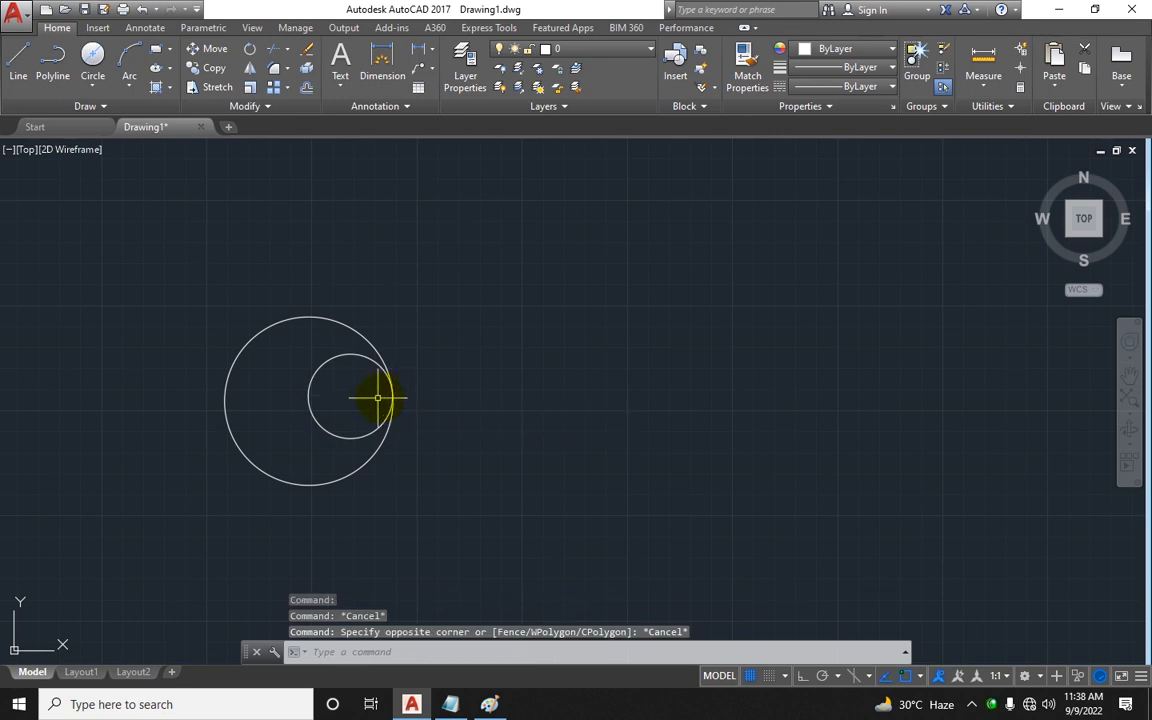
scroll(378, 398, up, 2)
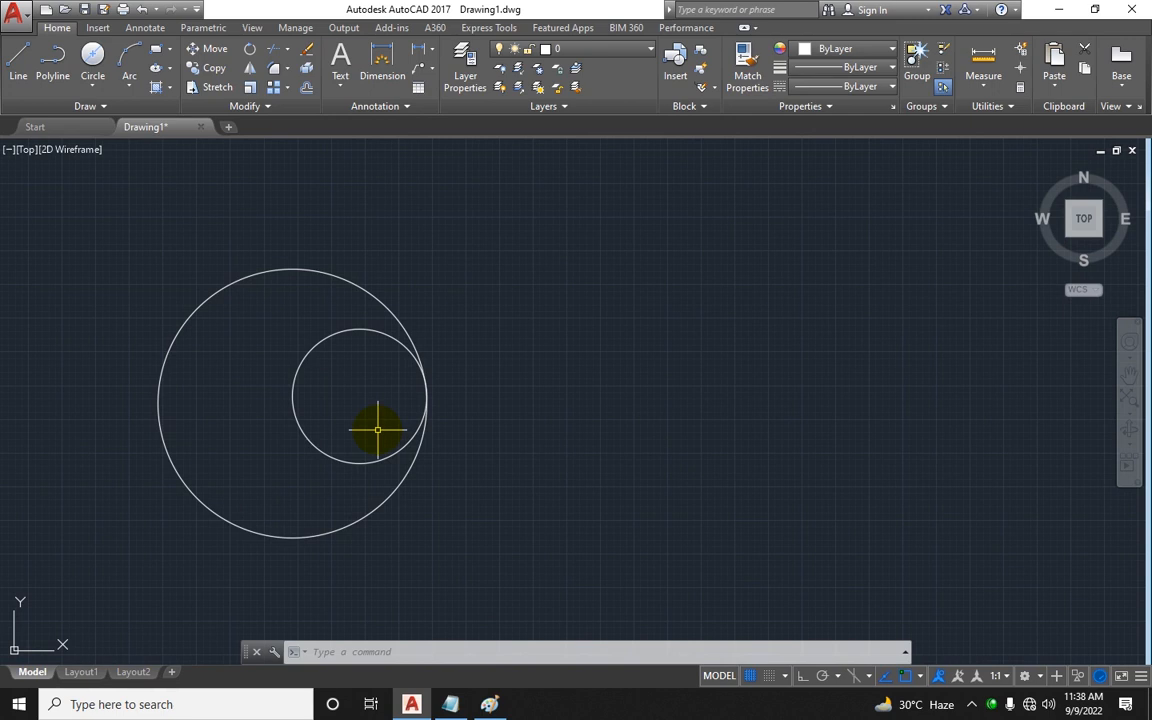
click(464, 441)
key(Escape)
key(Escape)
key(Escape)
text(c)
key(Return)
key(Escape)
key(Escape)
Step: Draw a Center, Diameter circle with a diameter of 20 to the right of the existing circles
click(92, 85)
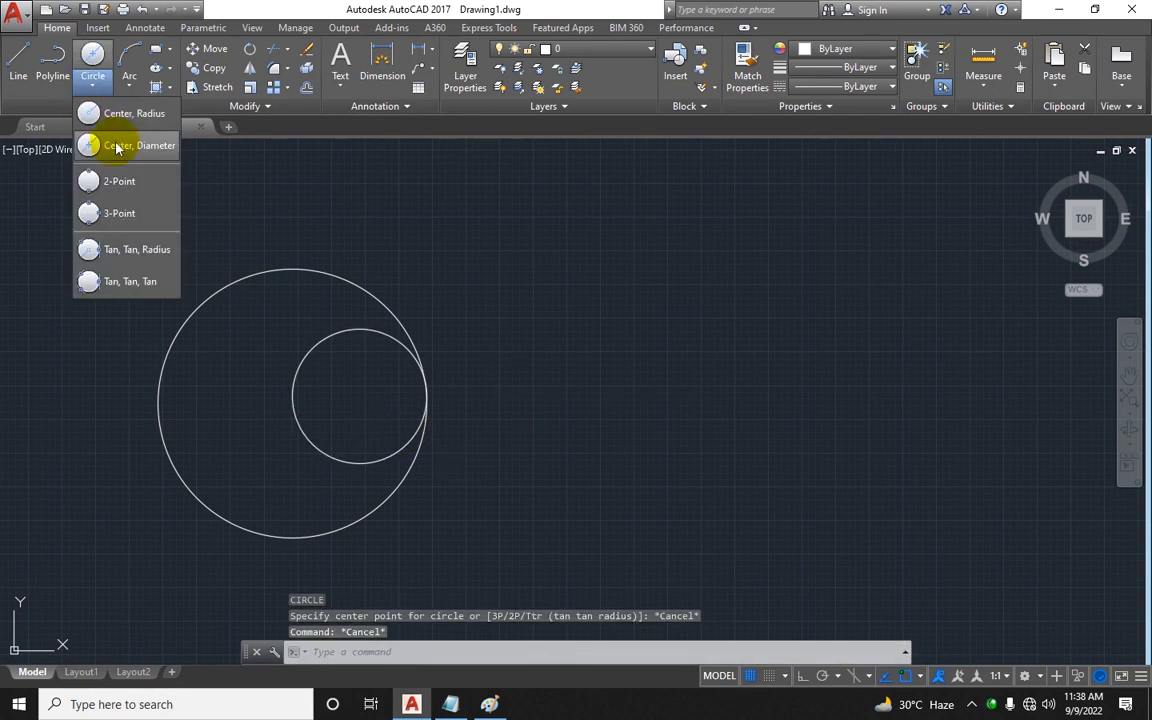
click(118, 147)
click(614, 370)
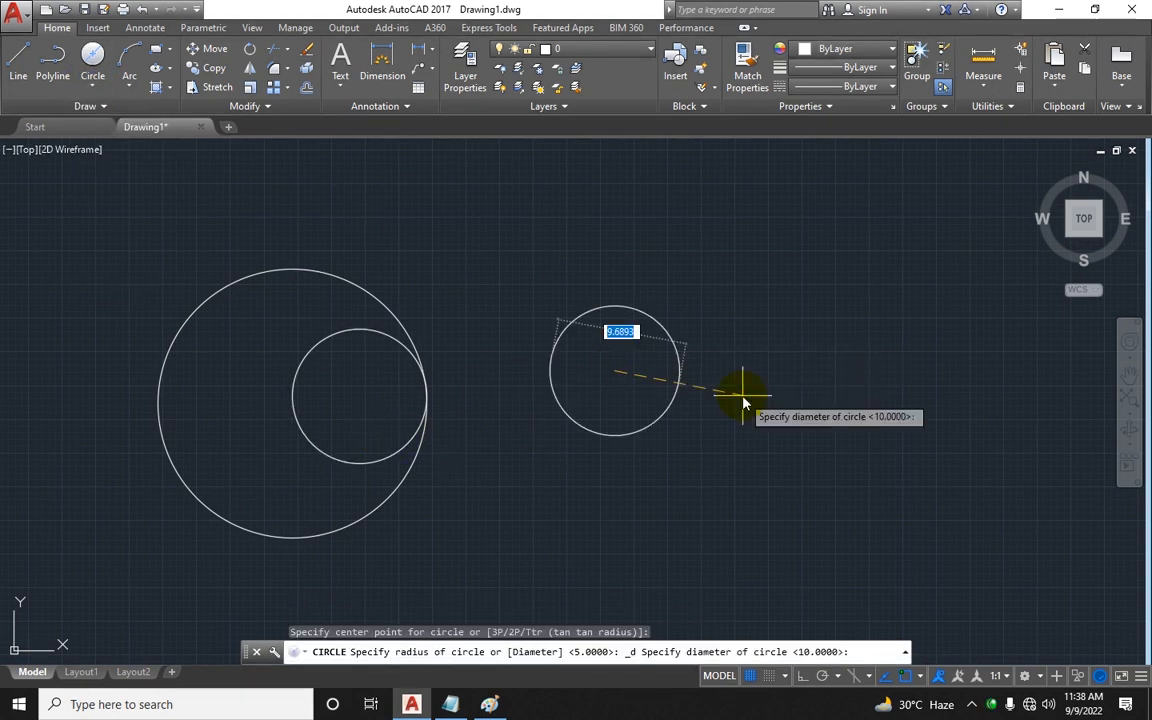
text(20)
key(Return)
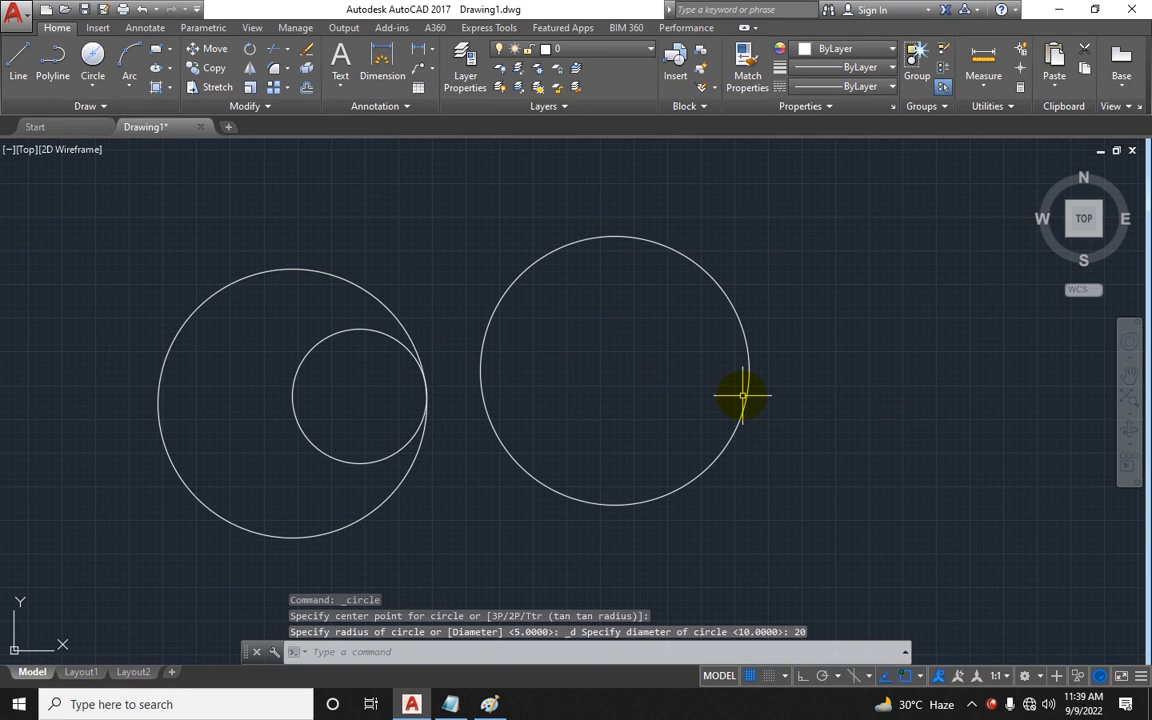
Step: Draw a 2-Point circle about 24 units across by picking two horizontal diameter end points above the others
scroll(589, 476, down, 2)
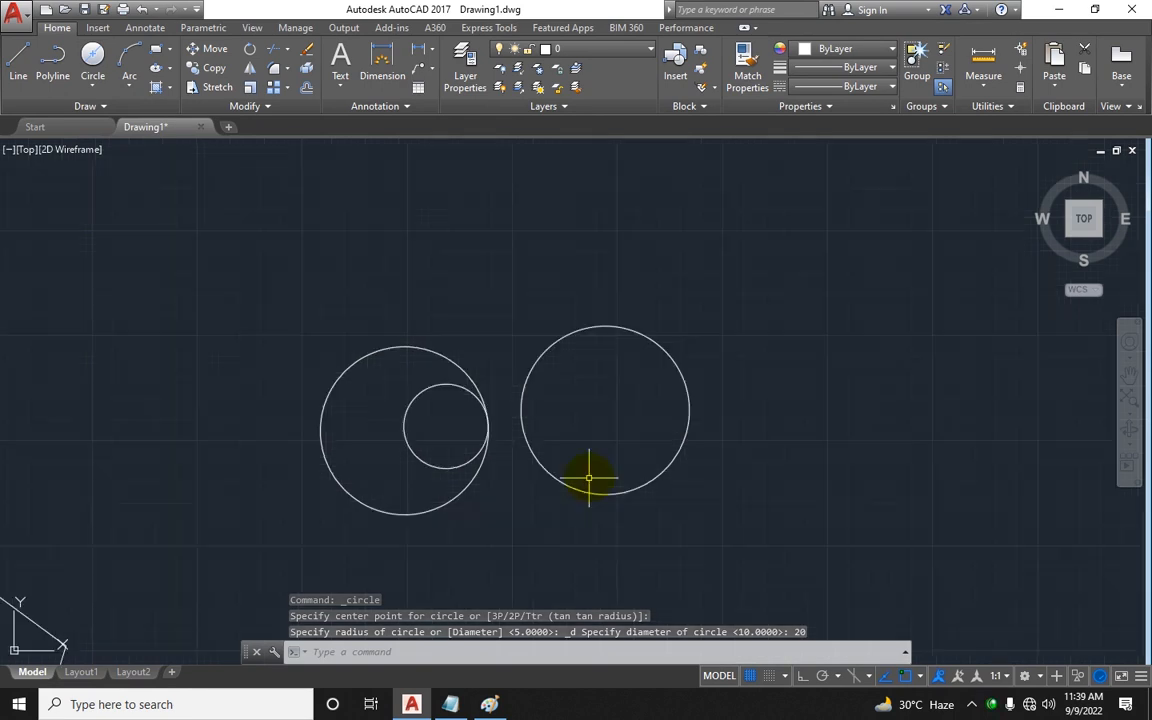
click(96, 95)
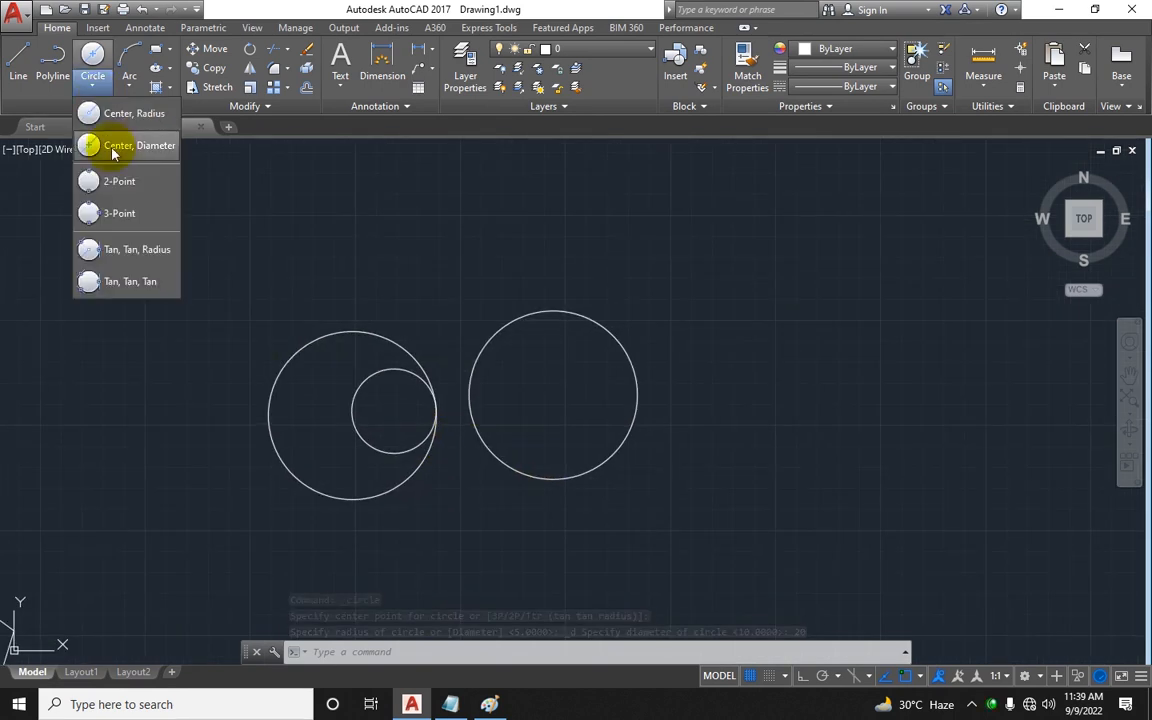
click(121, 178)
mouse_move(475, 352)
middle_down()
mouse_move(447, 350)
mouse_move(347, 388)
middle_up()
click(637, 267)
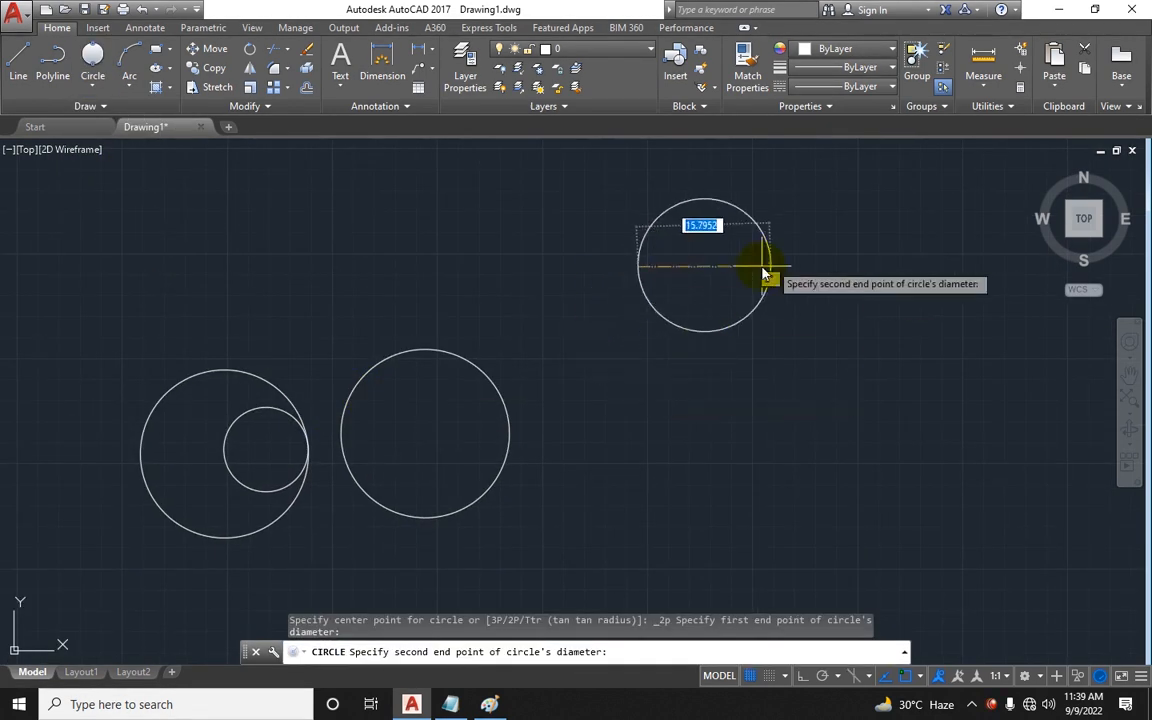
click(833, 267)
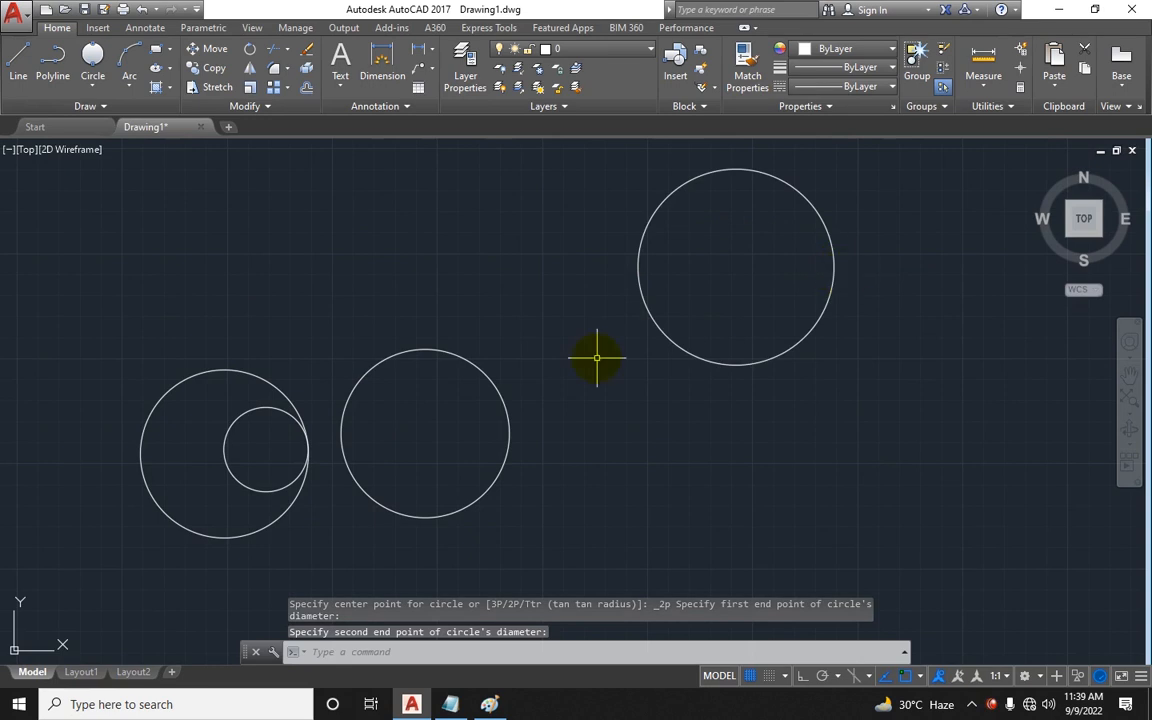
Step: Try a radius 2 circle centred on the rectangle's right edge midpoint, then undo it
scroll(579, 364, down, 4)
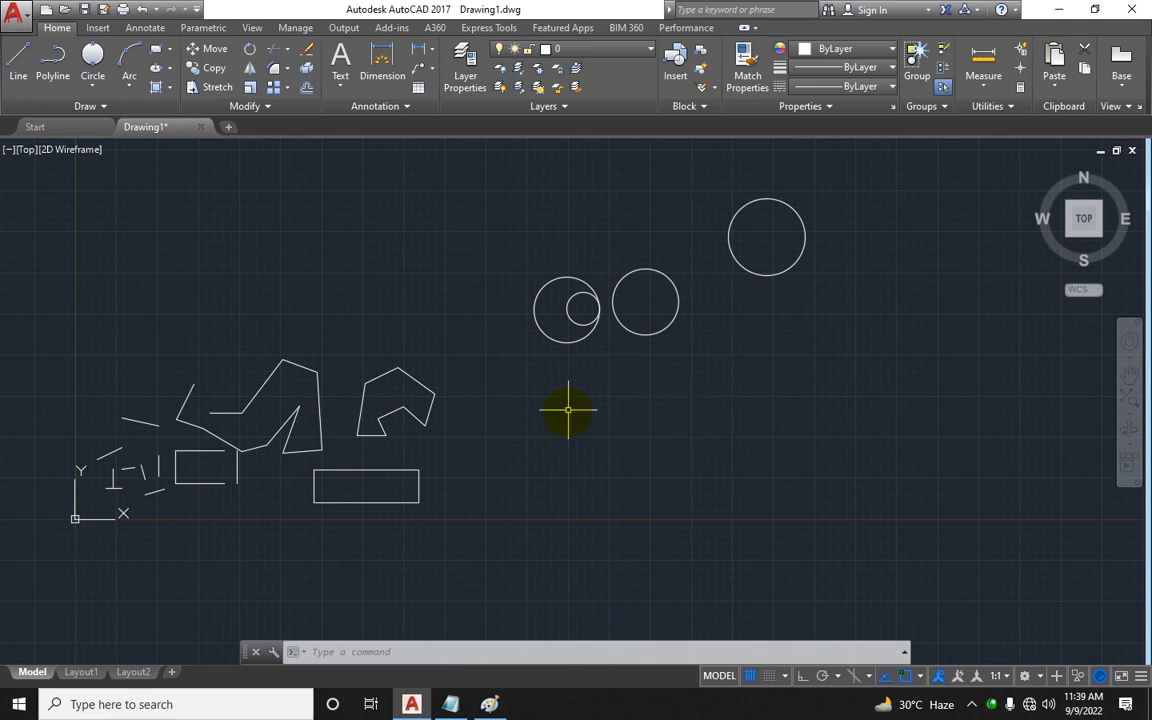
middle_drag(670, 447, 608, 442)
scroll(359, 493, up, 6)
middle_drag(355, 481, 522, 447)
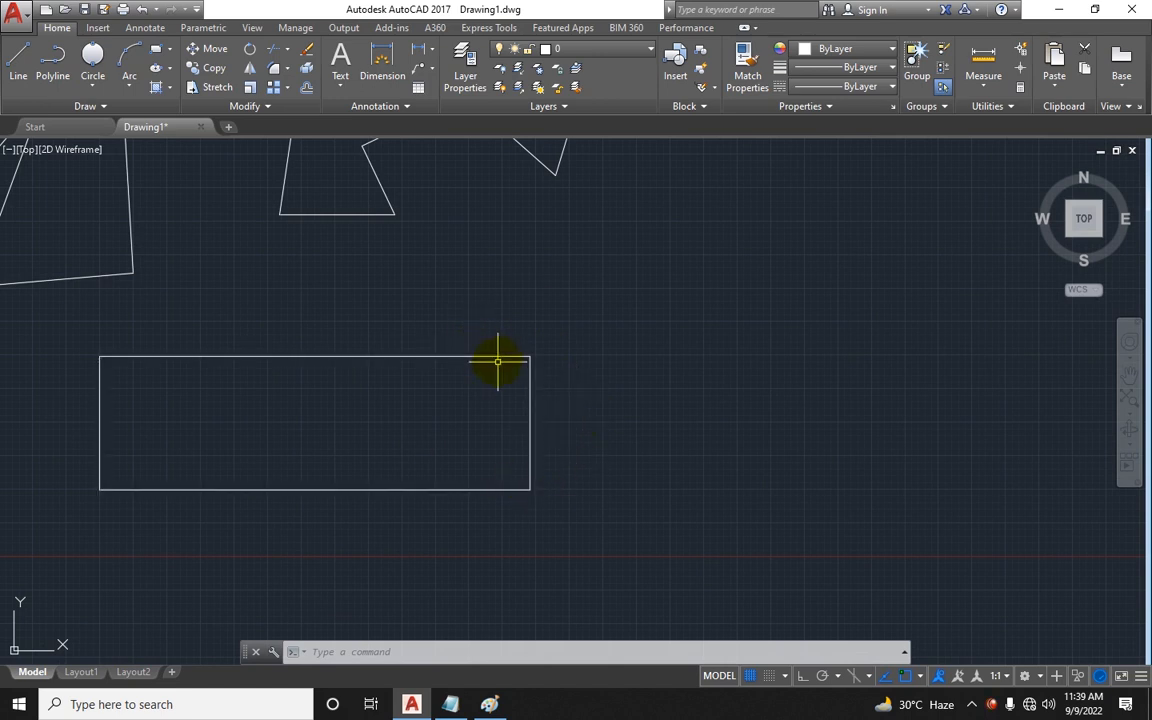
text(c)
key(Return)
click(530, 423)
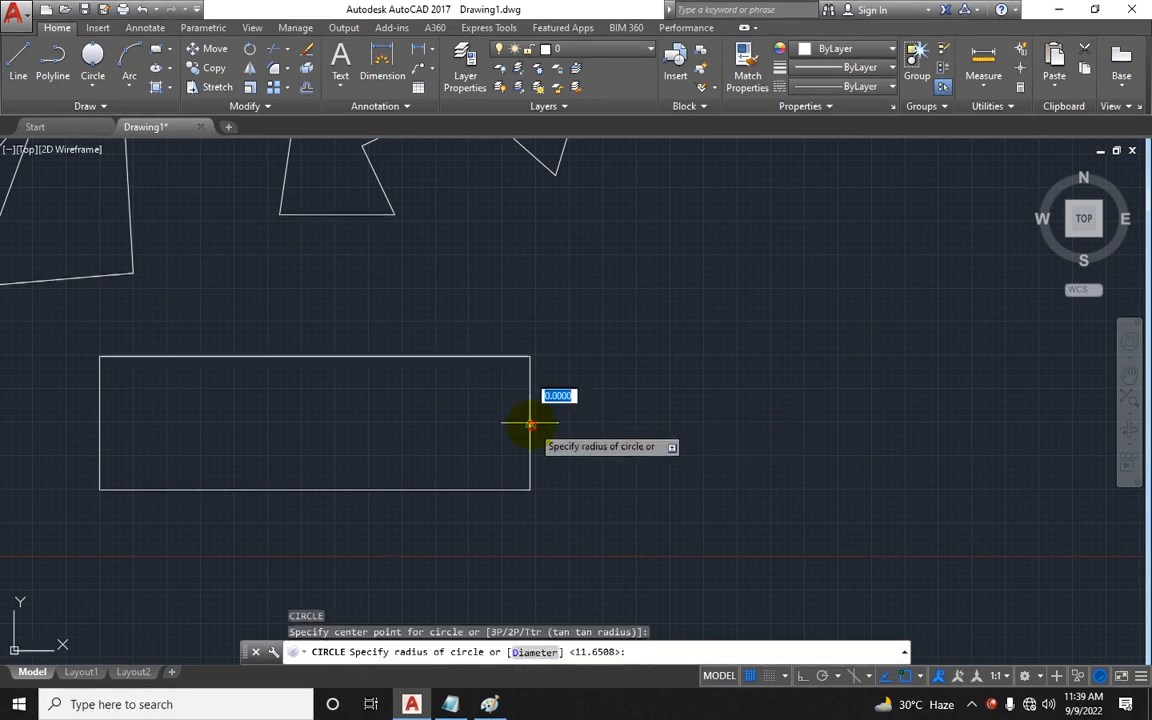
text(2)
key(Return)
key(ctrl+z)
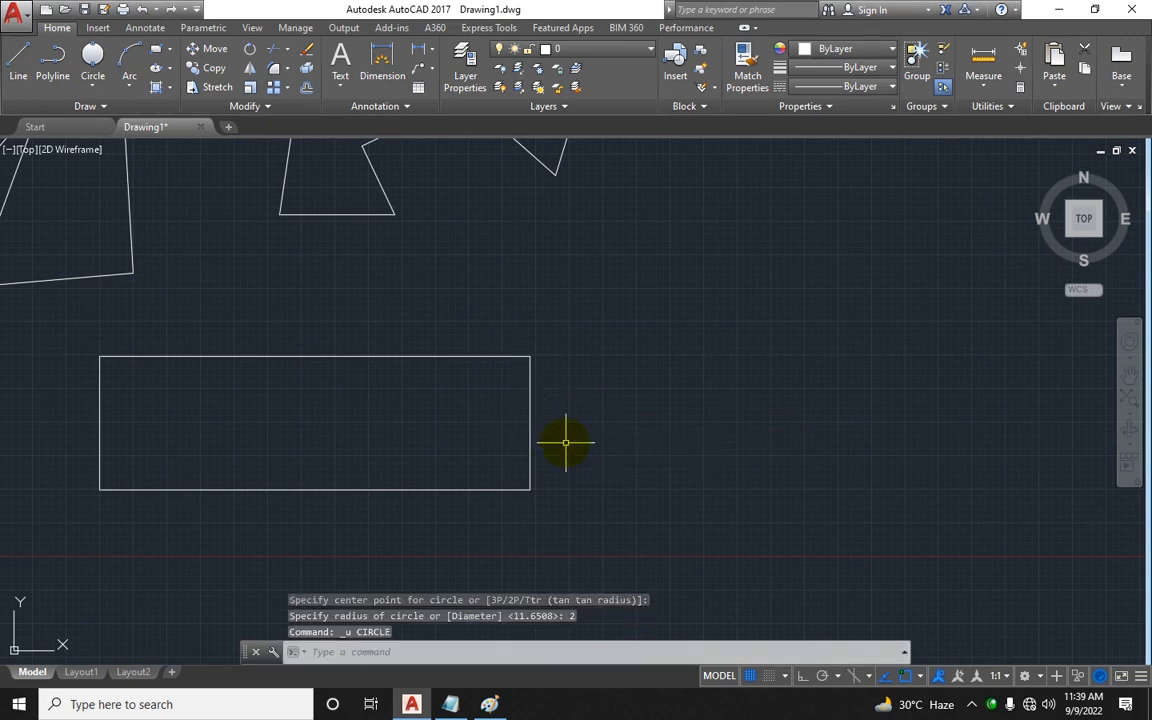
Step: Draw a radius 5 circle at the rectangle's right edge midpoint, then erase it
key(Escape)
key(Return)
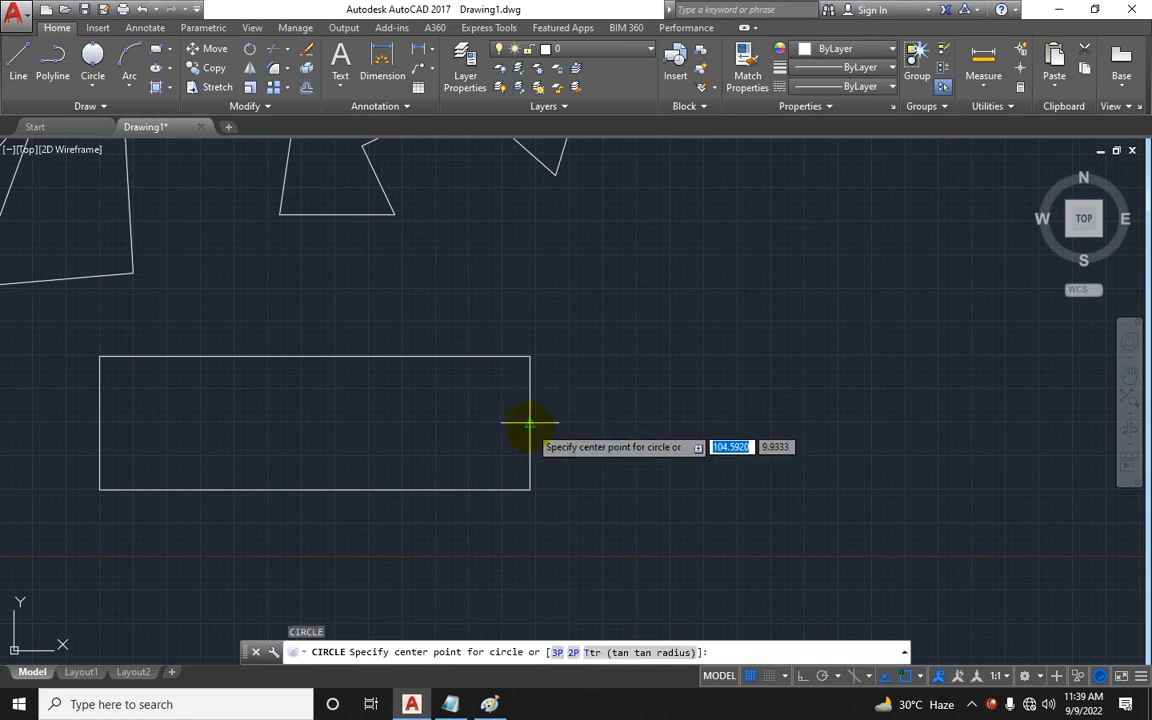
click(530, 425)
text(5)
key(Return)
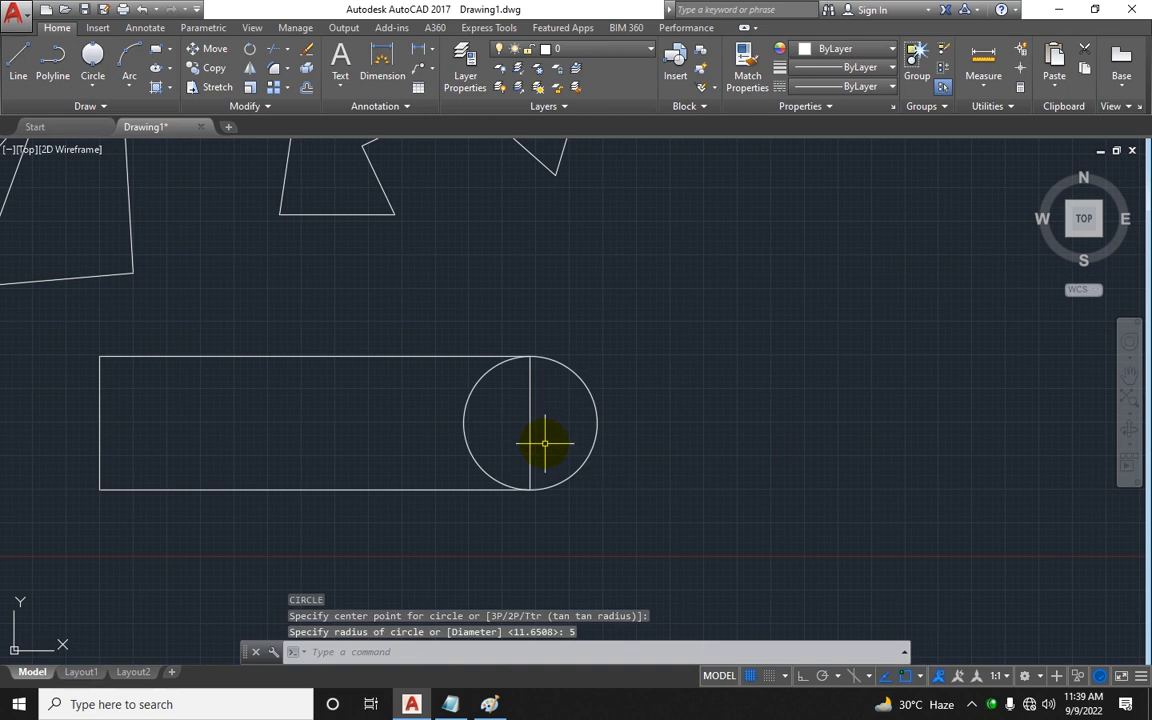
click(629, 390)
click(566, 411)
key(Delete)
Step: Draw a 2-Point circle through the rectangle's top-right and bottom-right corners
click(92, 86)
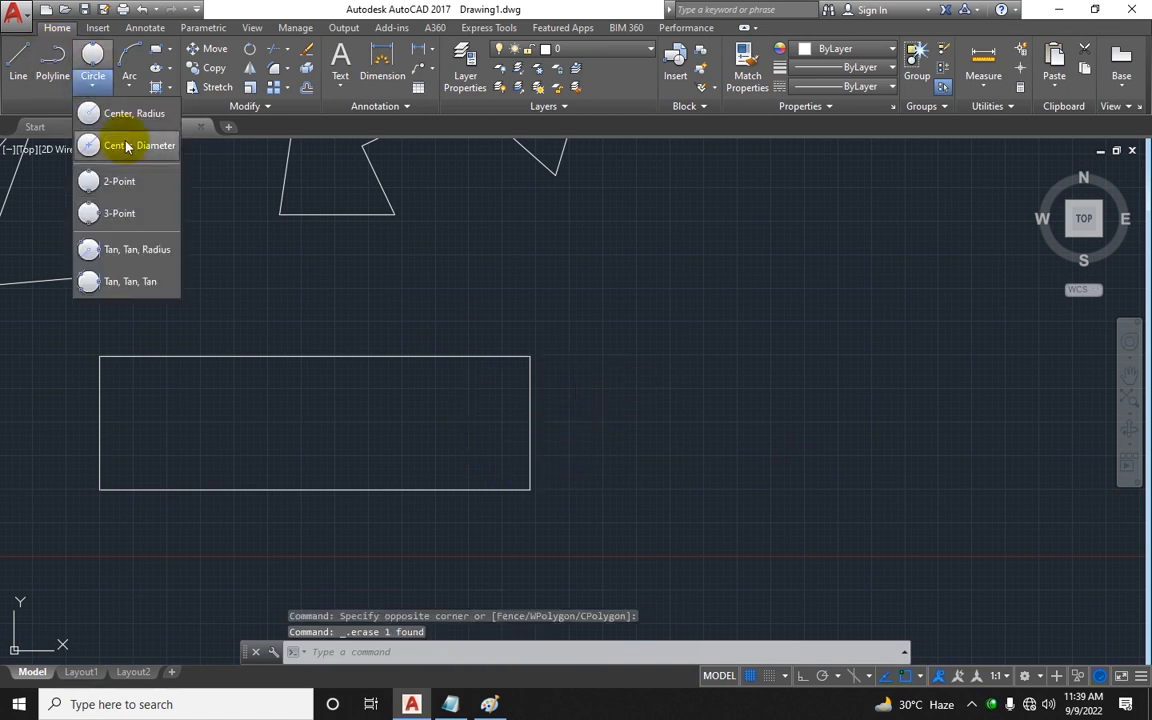
click(100, 181)
click(530, 356)
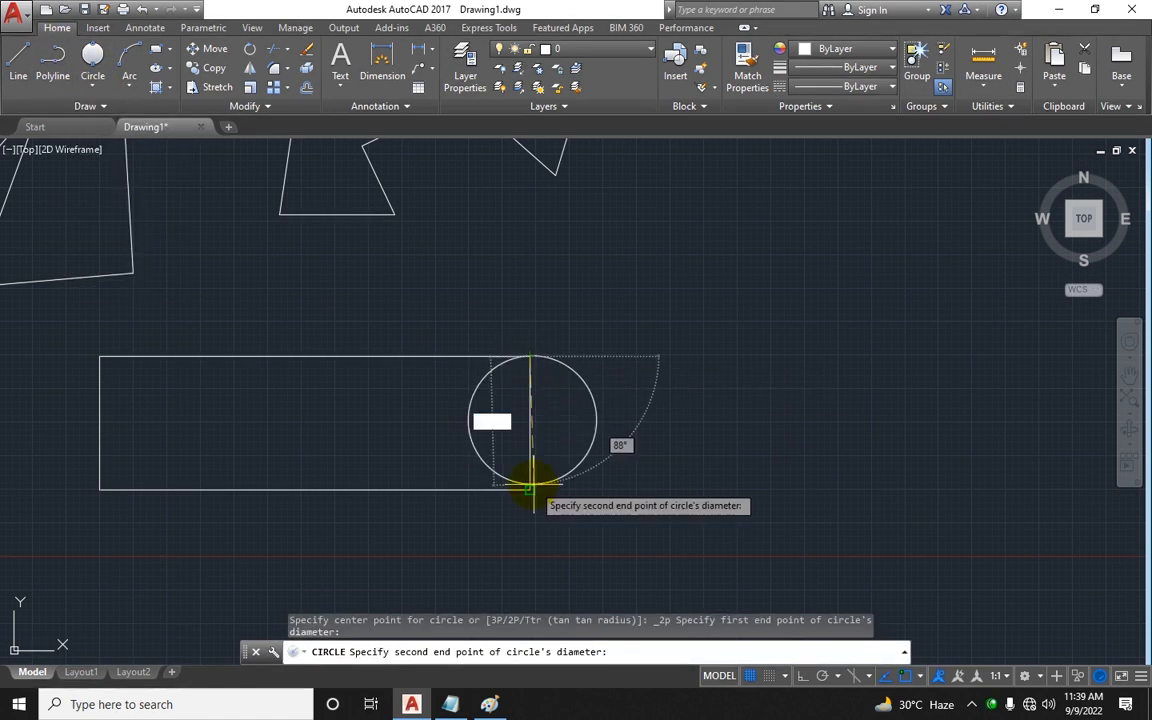
click(530, 488)
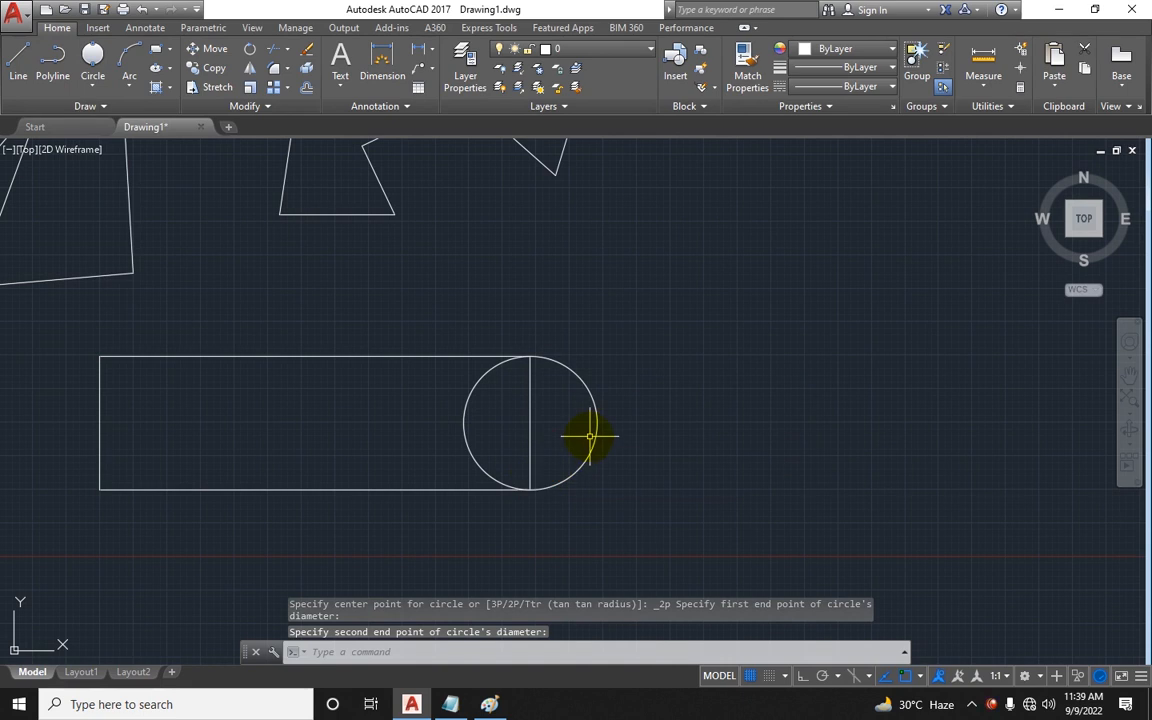
Step: Trim the rectangle's right edge and the circle's inner half to form a rounded end
key(Return)
key(Return)
click(550, 435)
click(410, 421)
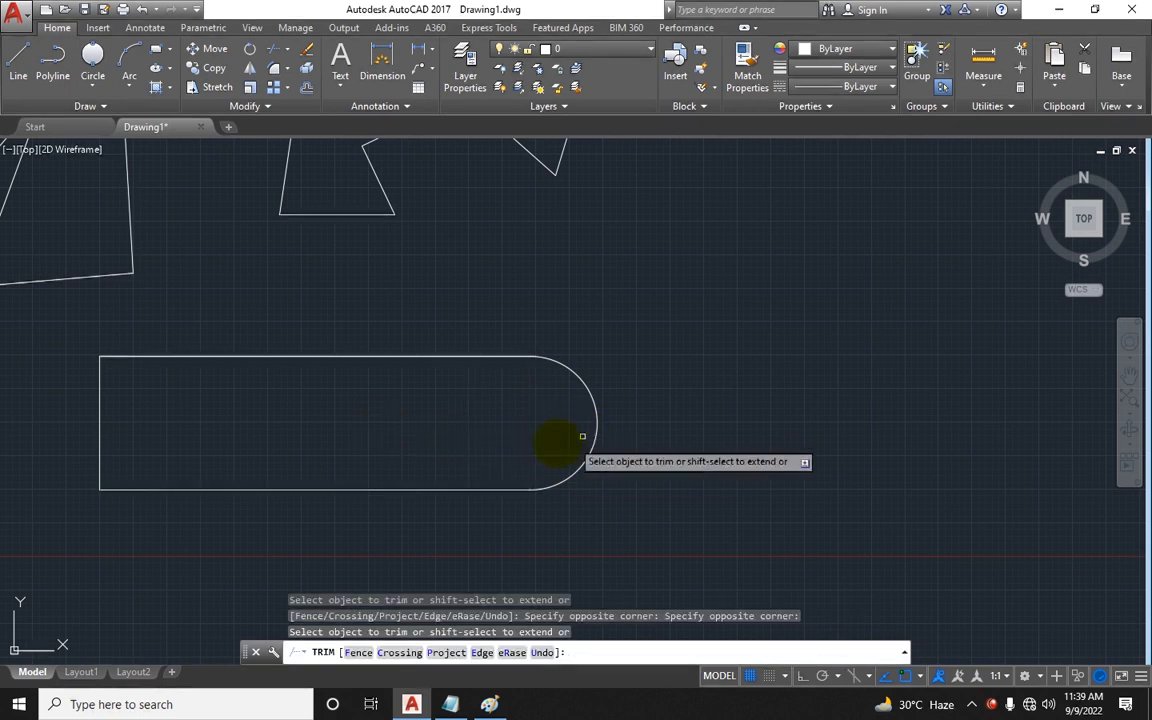
key(Escape)
Step: Draw a three-segment open line chain to the right of the rounded rectangle
middle_drag(549, 392, 656, 367)
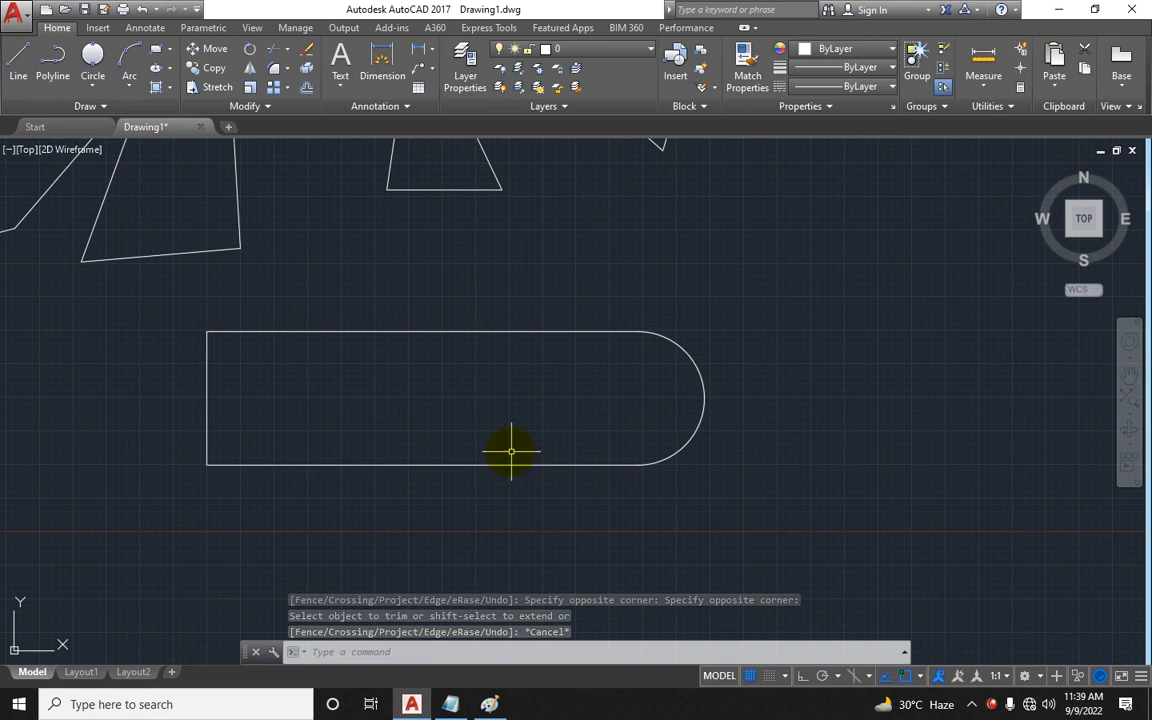
scroll(515, 450, down, 3)
key(Escape)
key(Escape)
middle_drag(519, 432, 382, 461)
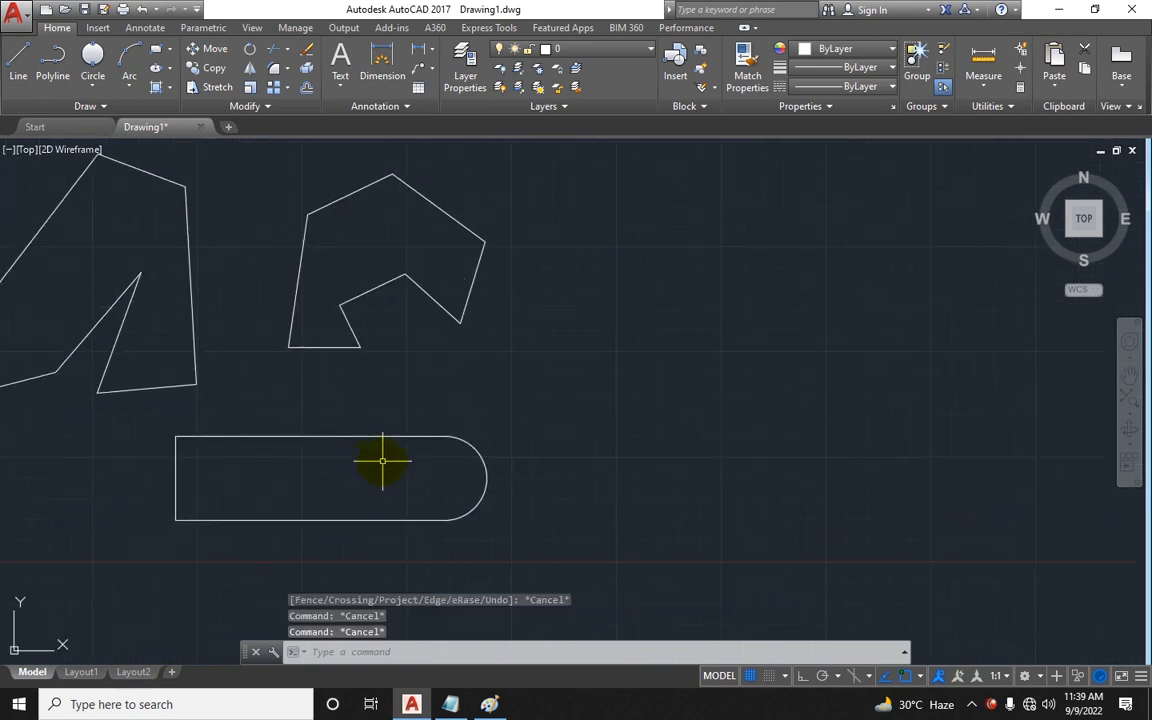
text(l)
key(Return)
click(617, 308)
click(893, 225)
click(1052, 488)
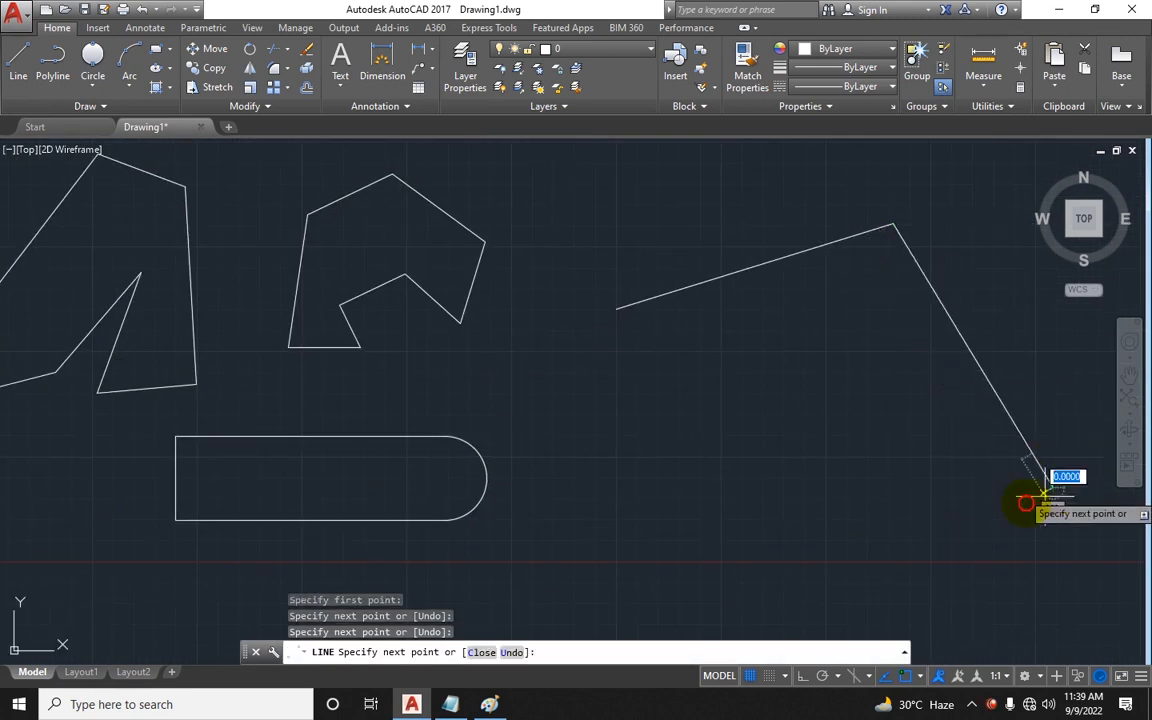
middle_drag(823, 617, 797, 548)
click(772, 580)
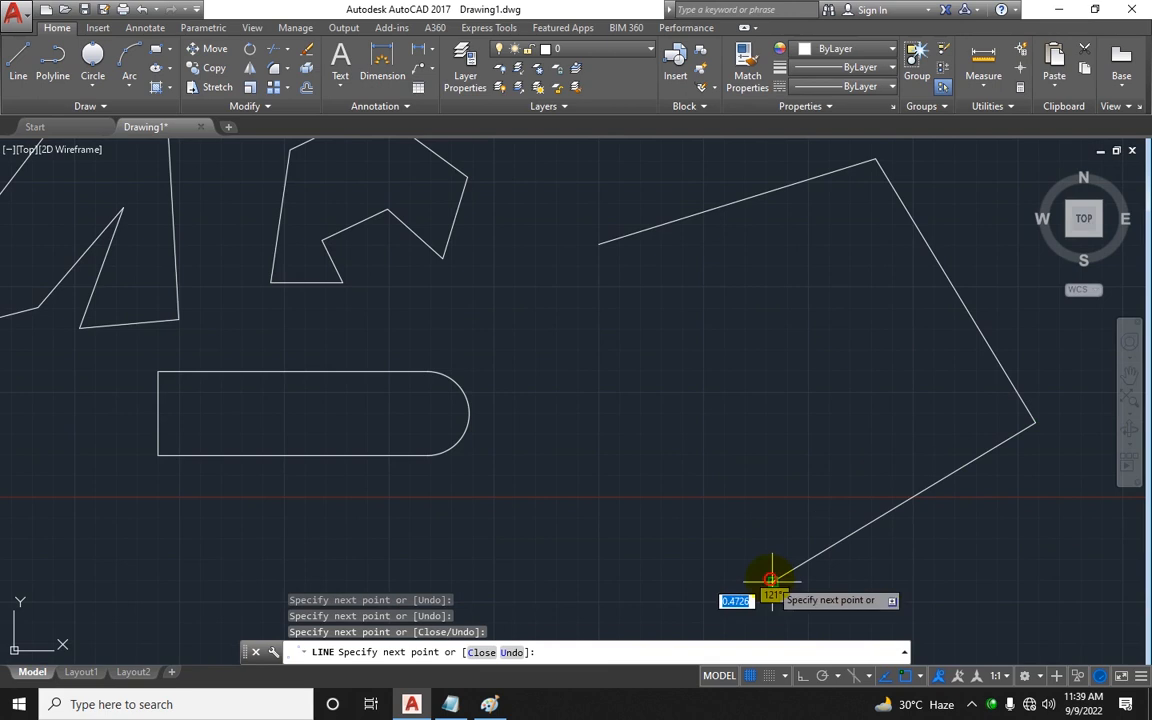
key(Escape)
key(Escape)
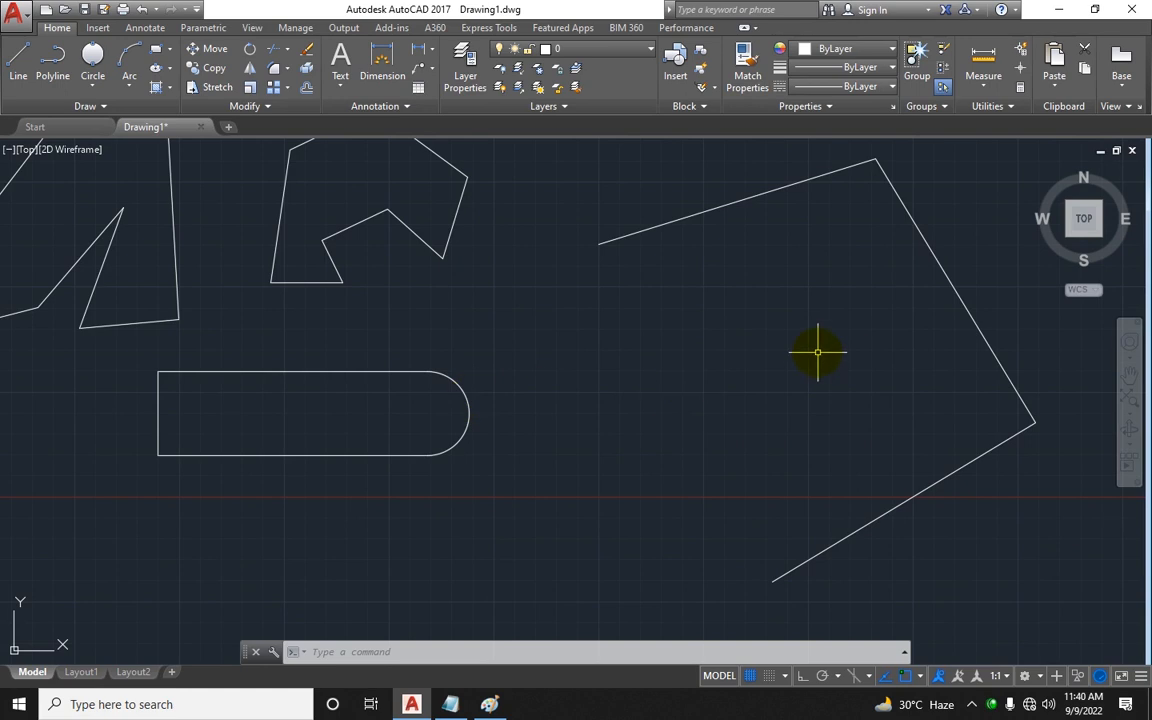
Step: Draw a 3-Point circle touching the three segments of the line chain
scroll(790, 352, down, 5)
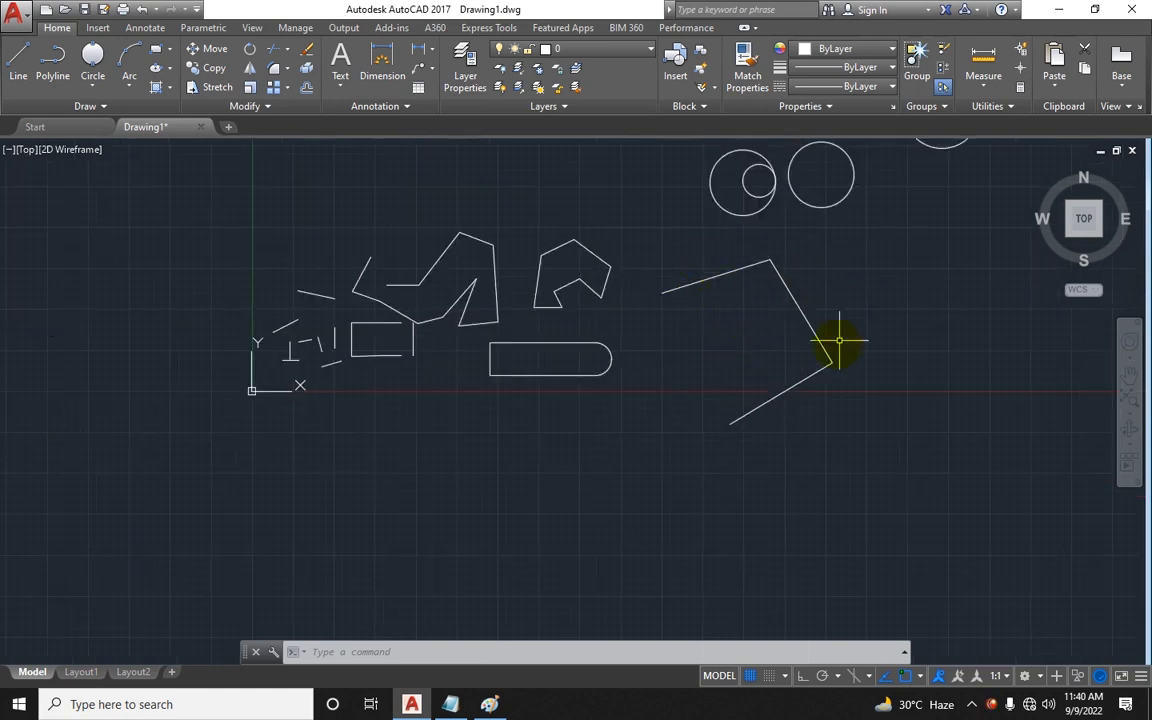
click(93, 86)
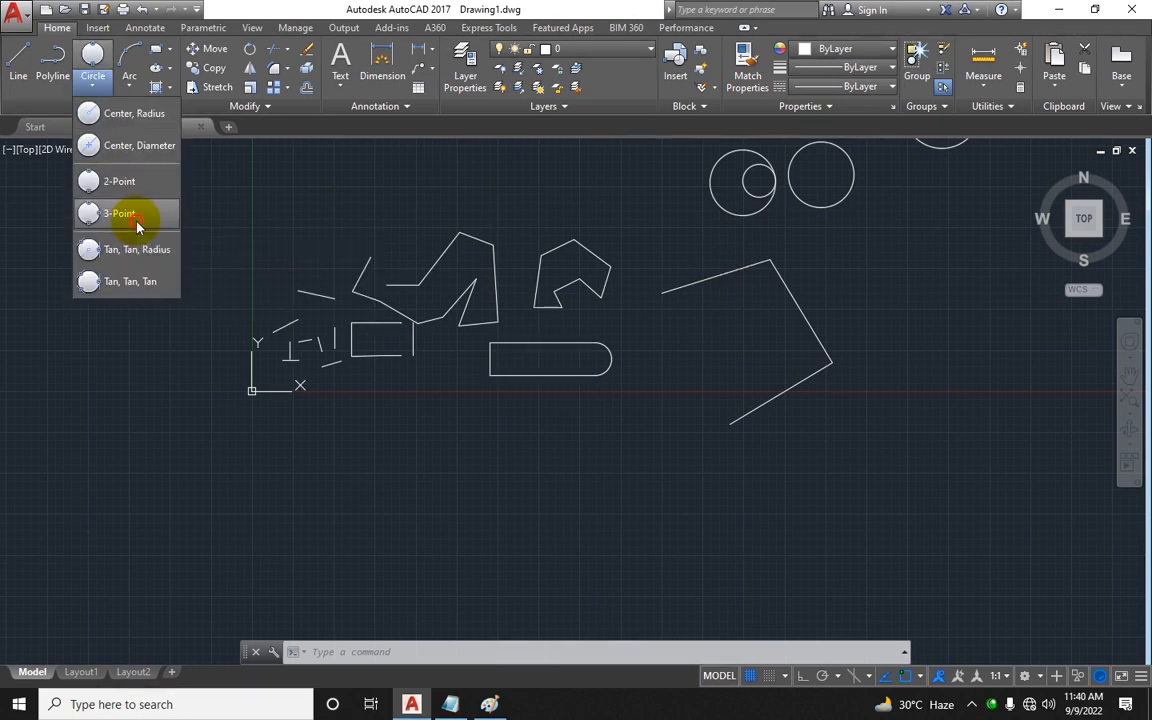
click(137, 220)
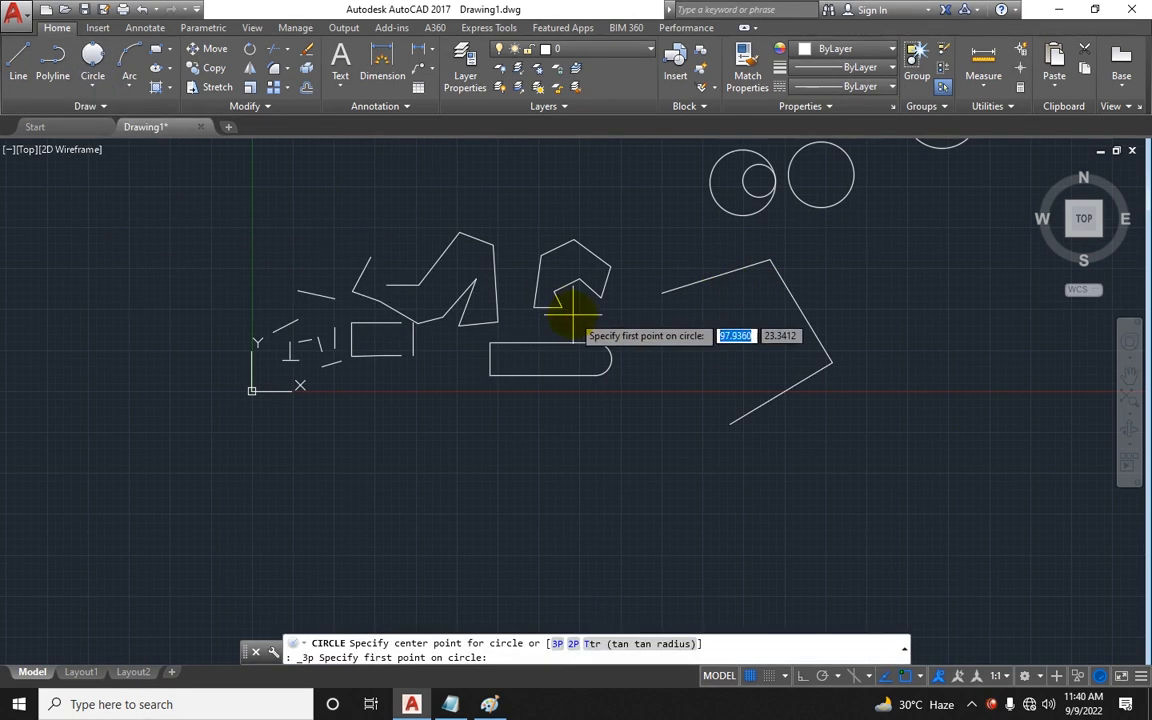
click(712, 277)
click(801, 312)
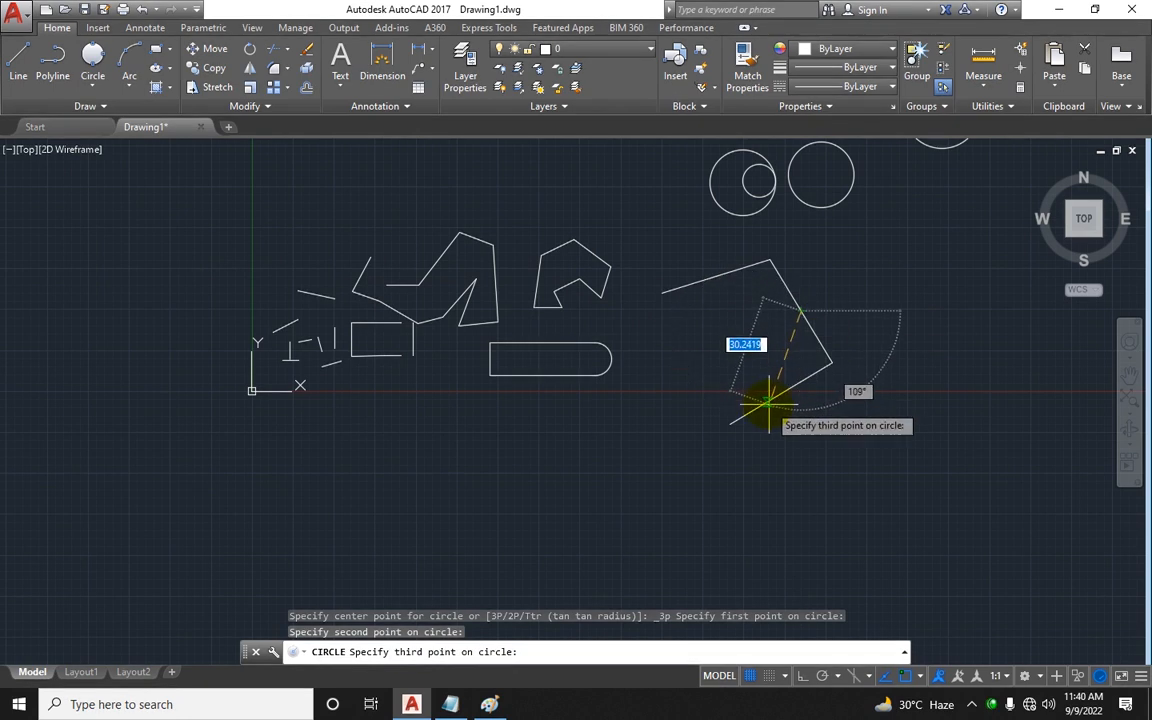
click(766, 401)
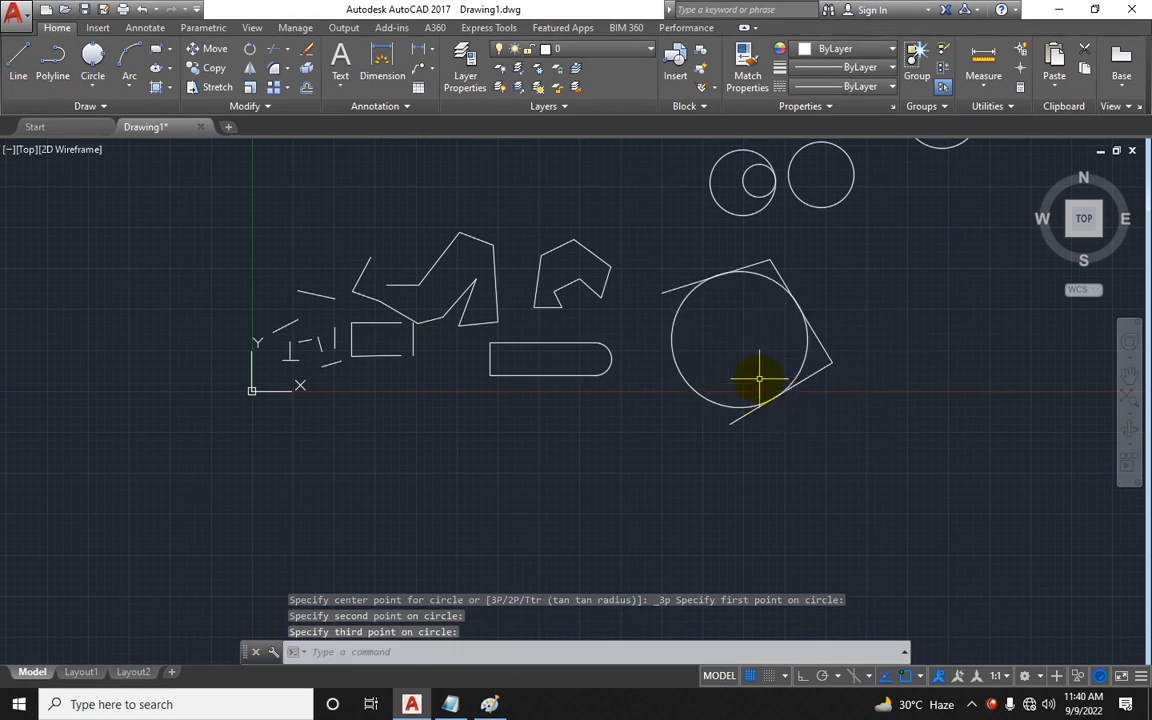
Step: Trim the 3-Point circle and the line chain's segments inside it to form a curved outline
middle_drag(756, 378, 738, 399)
text(tr)
key(Return)
key(Return)
click(813, 408)
click(794, 357)
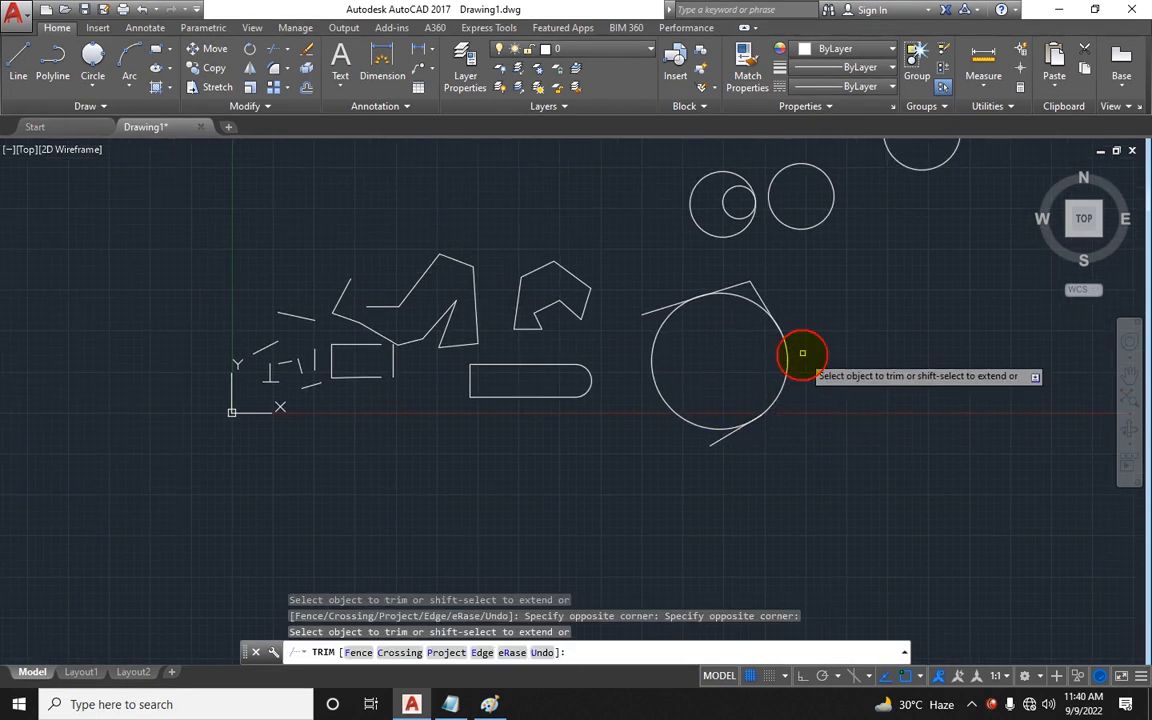
click(771, 293)
click(722, 262)
click(656, 400)
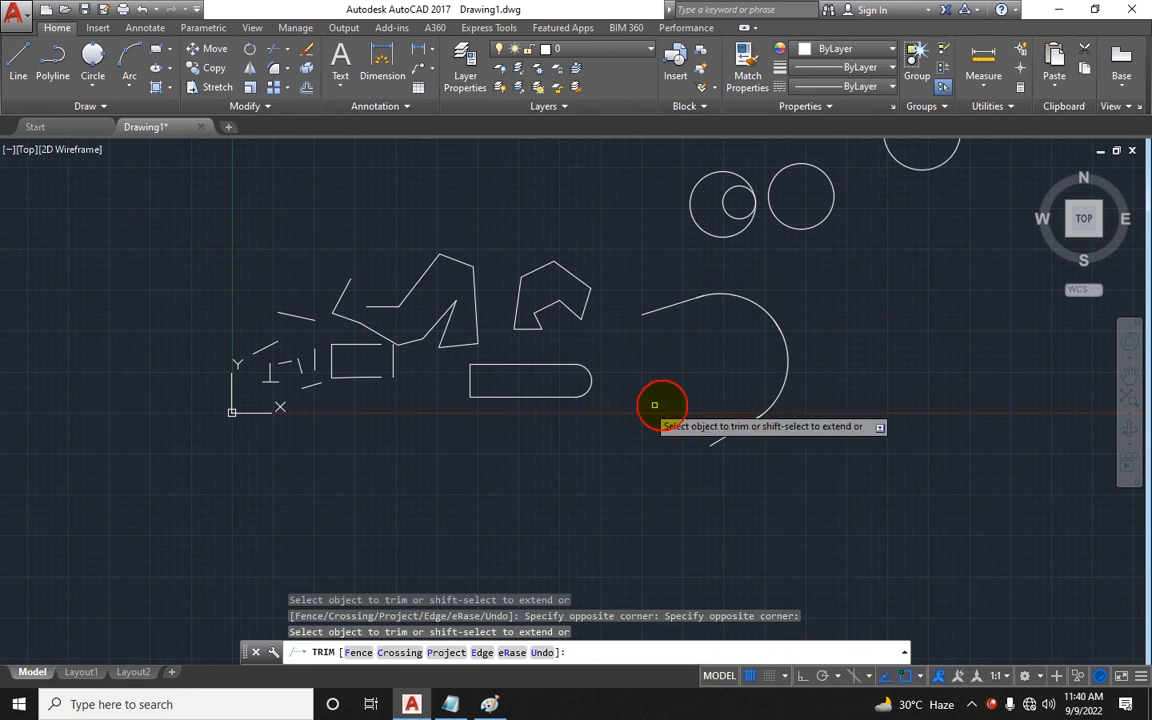
key(Escape)
scroll(805, 342, up, 2)
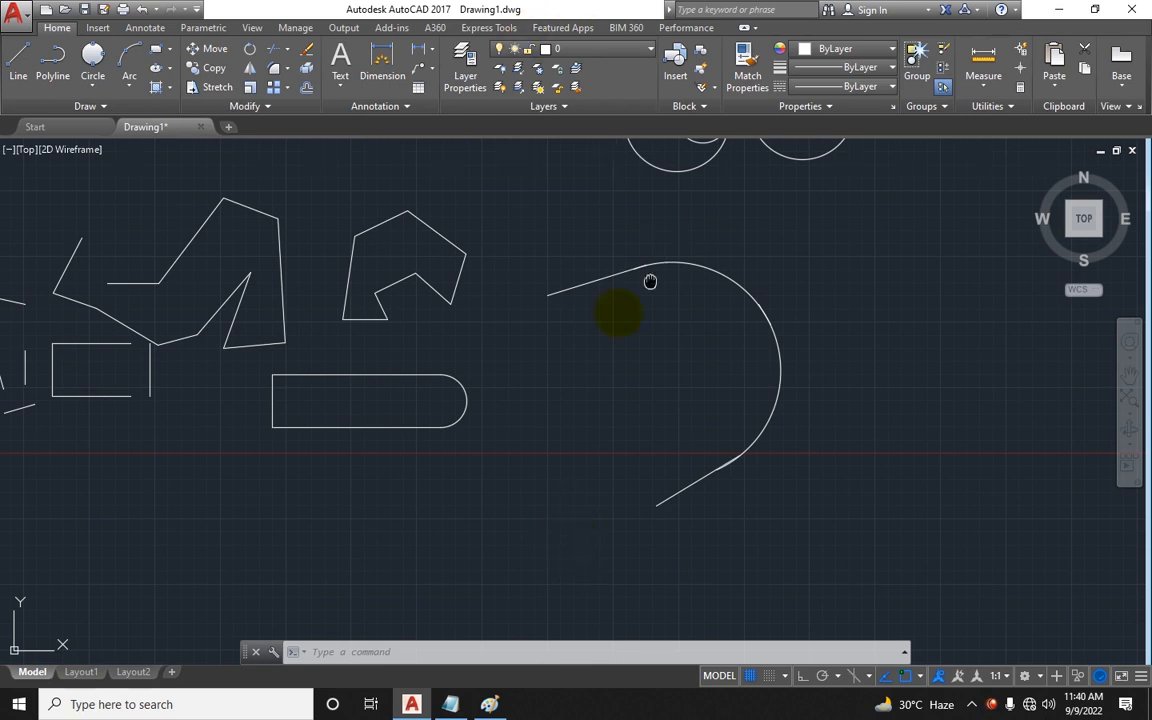
middle_drag(651, 280, 550, 385)
middle_drag(615, 344, 548, 378)
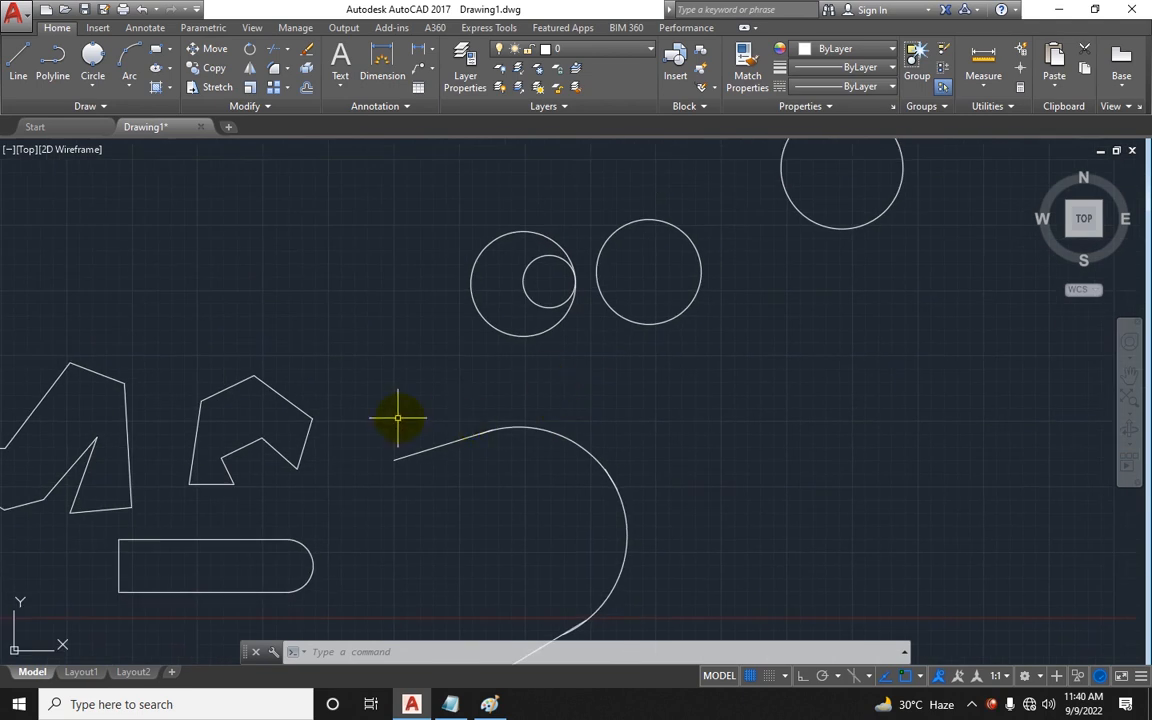
scroll(250, 408, up, 4)
middle_drag(254, 410, 265, 373)
scroll(341, 491, up, 2)
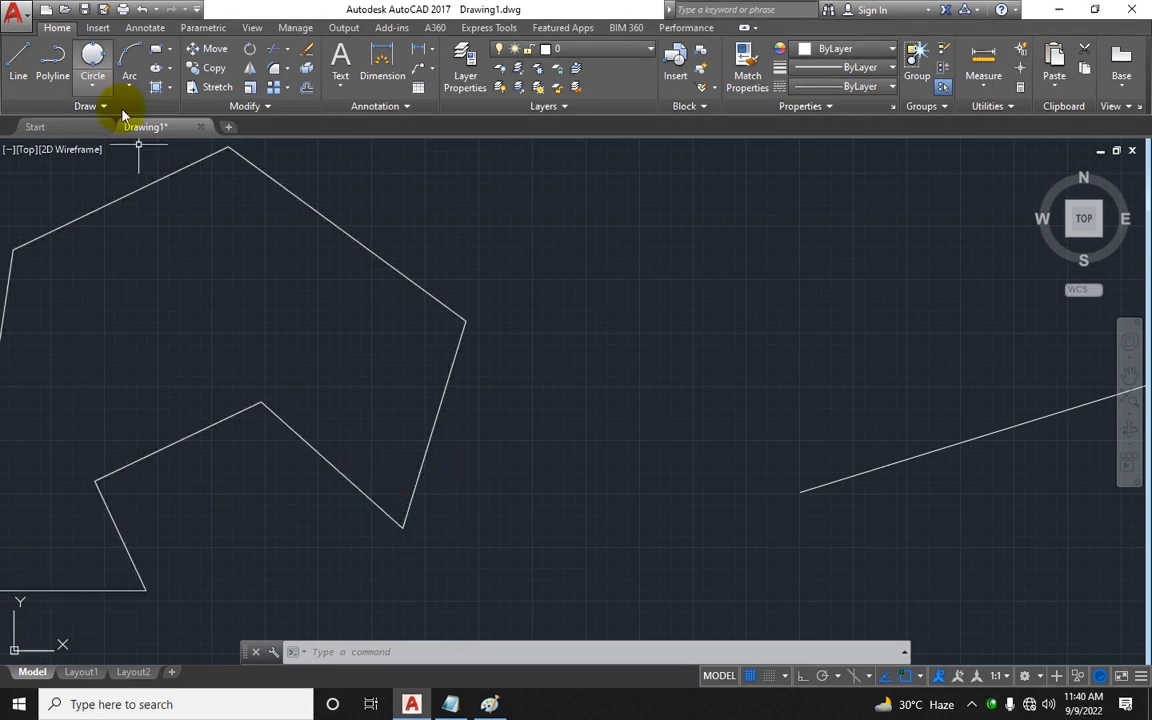
click(103, 85)
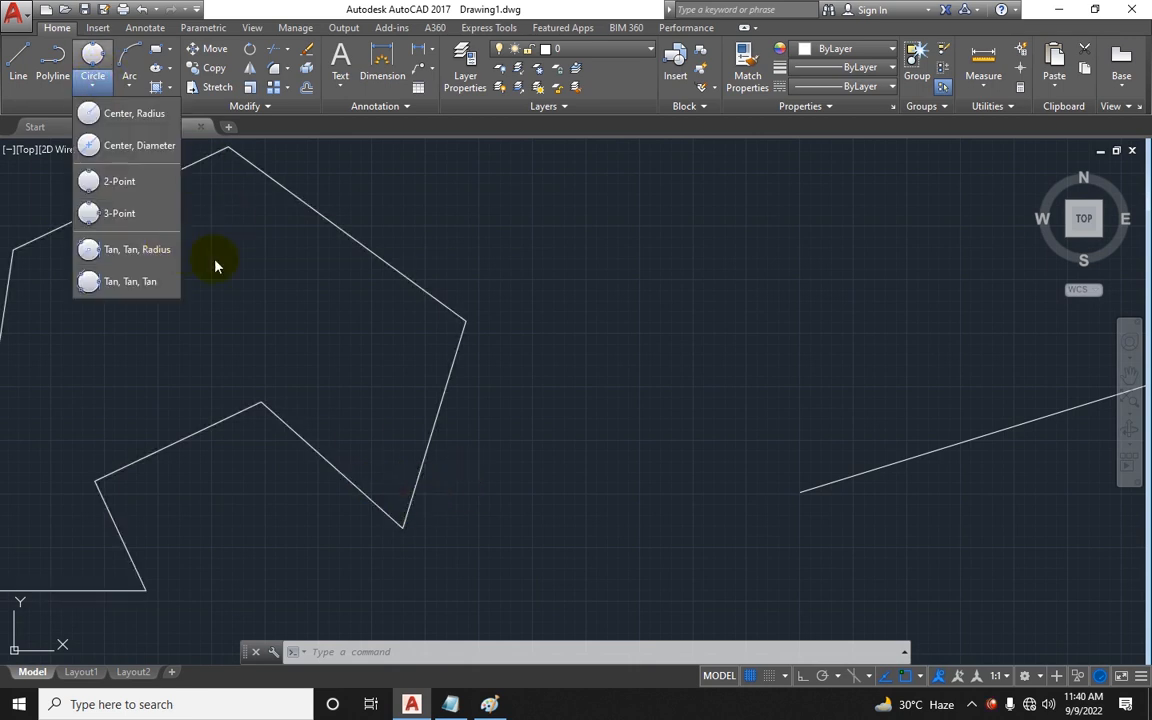
key(Escape)
mouse_move(573, 293)
middle_down()
mouse_move(543, 309)
mouse_move(702, 265)
mouse_move(442, 270)
mouse_move(476, 121)
mouse_move(489, 111)
middle_up()
scroll(650, 282, down, 2)
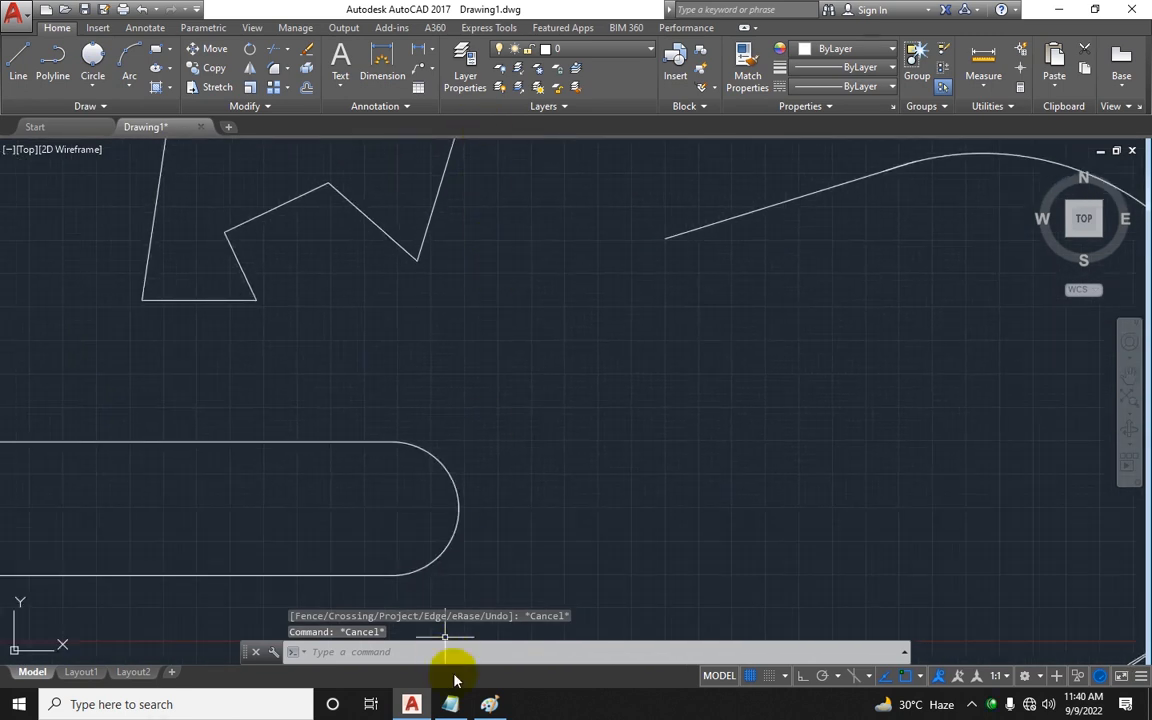
Step: Draw a single line tangent to the rounded end of the rectangle
text(l)
key(Return)
click(409, 390)
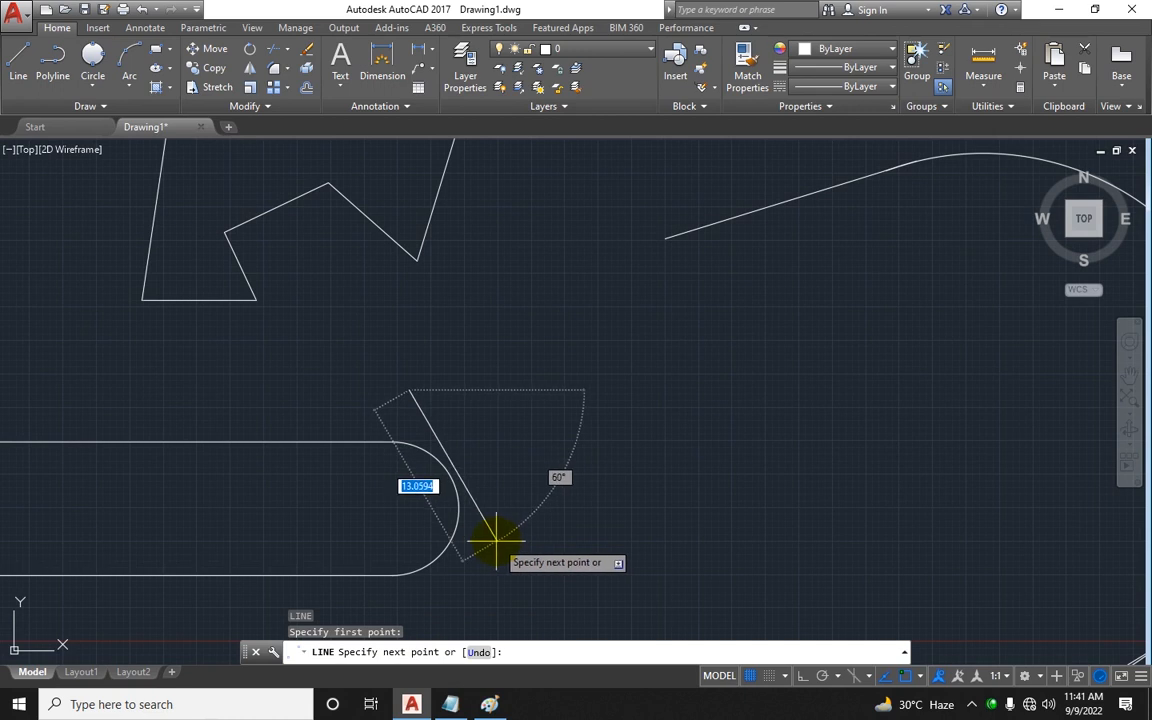
click(482, 540)
key(Escape)
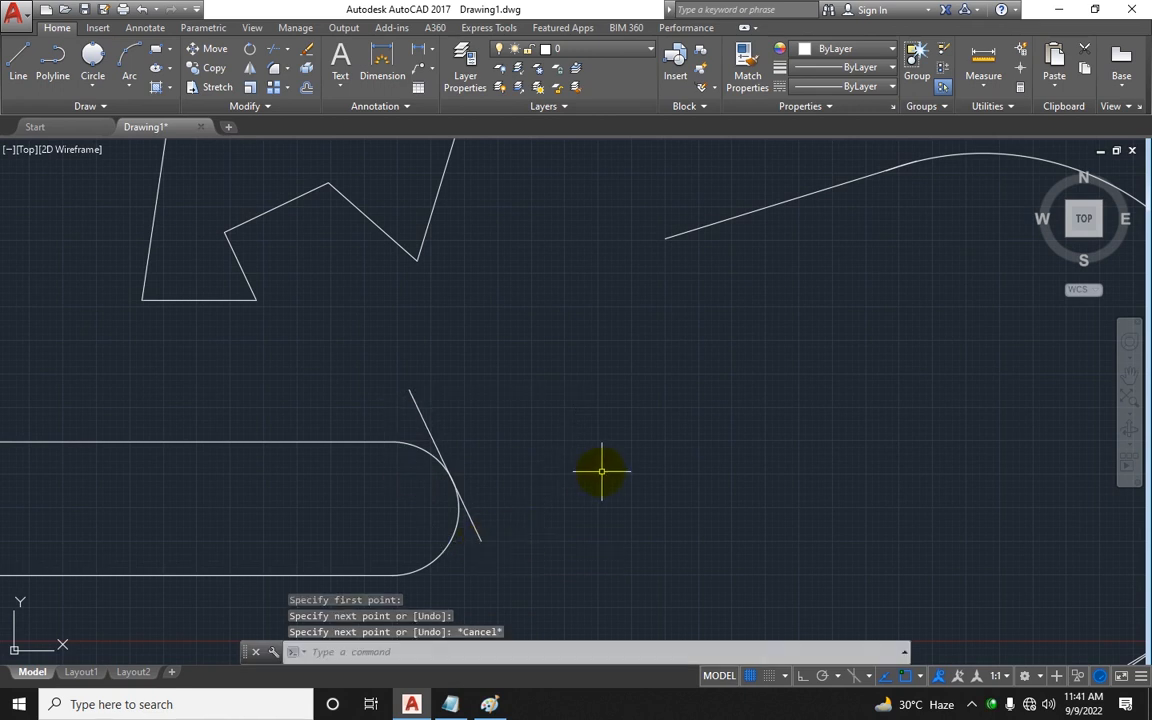
middle_drag(553, 439, 782, 429)
middle_drag(633, 418, 682, 424)
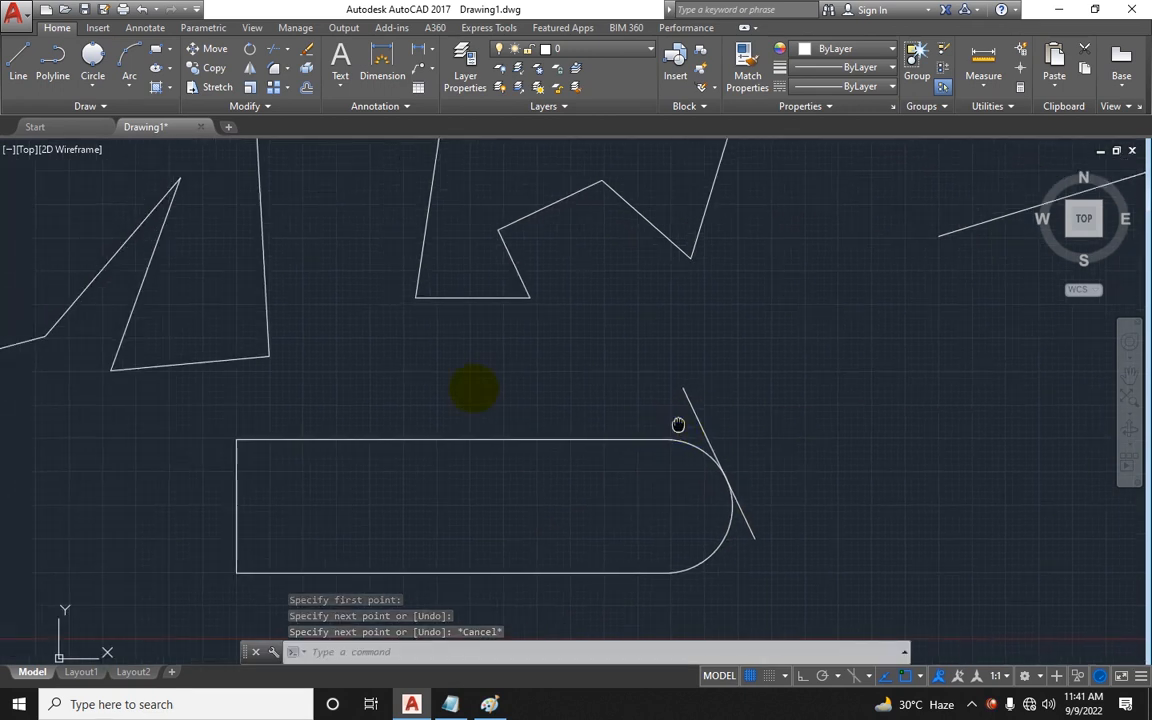
text(l)
key(Return)
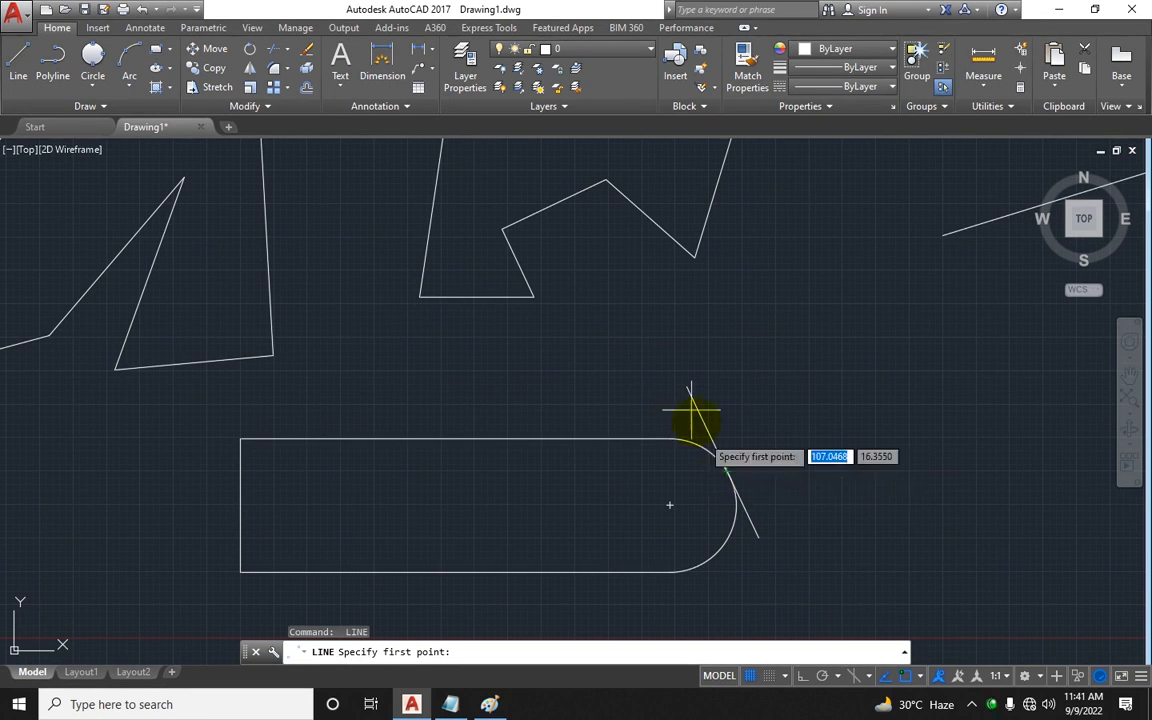
key(Escape)
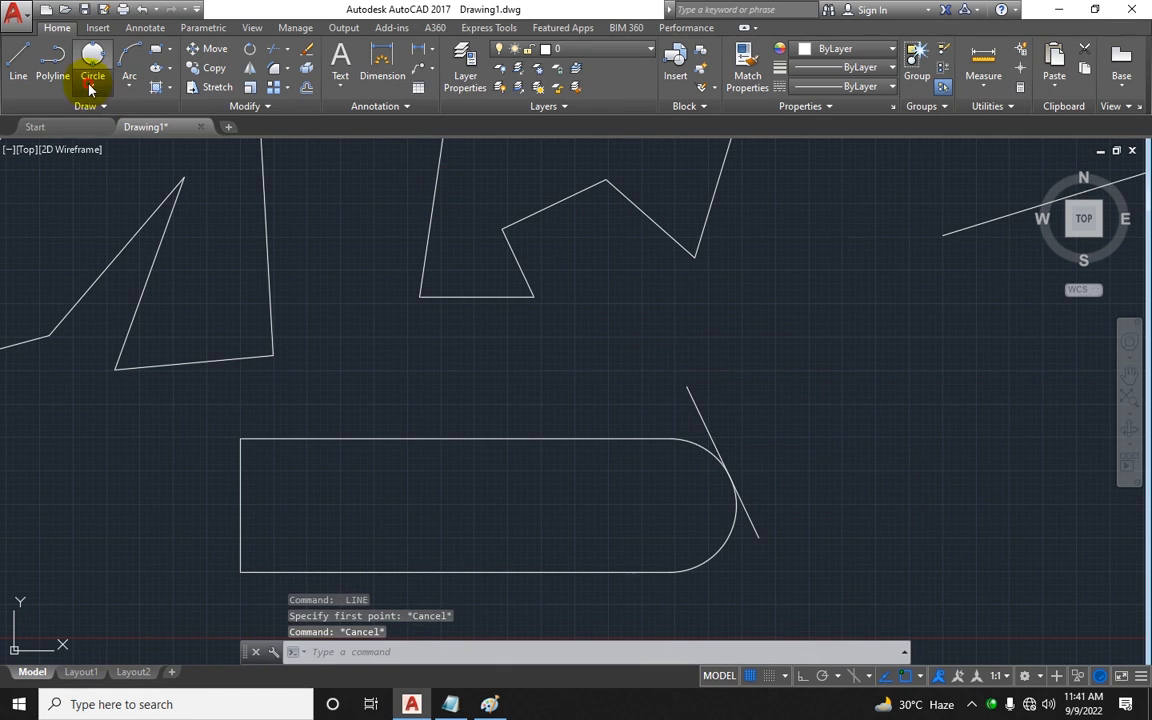
Step: Draw a Tan, Tan, Radius circle of radius 1 in the notched polygon's inner corner and undo it
click(92, 86)
click(146, 251)
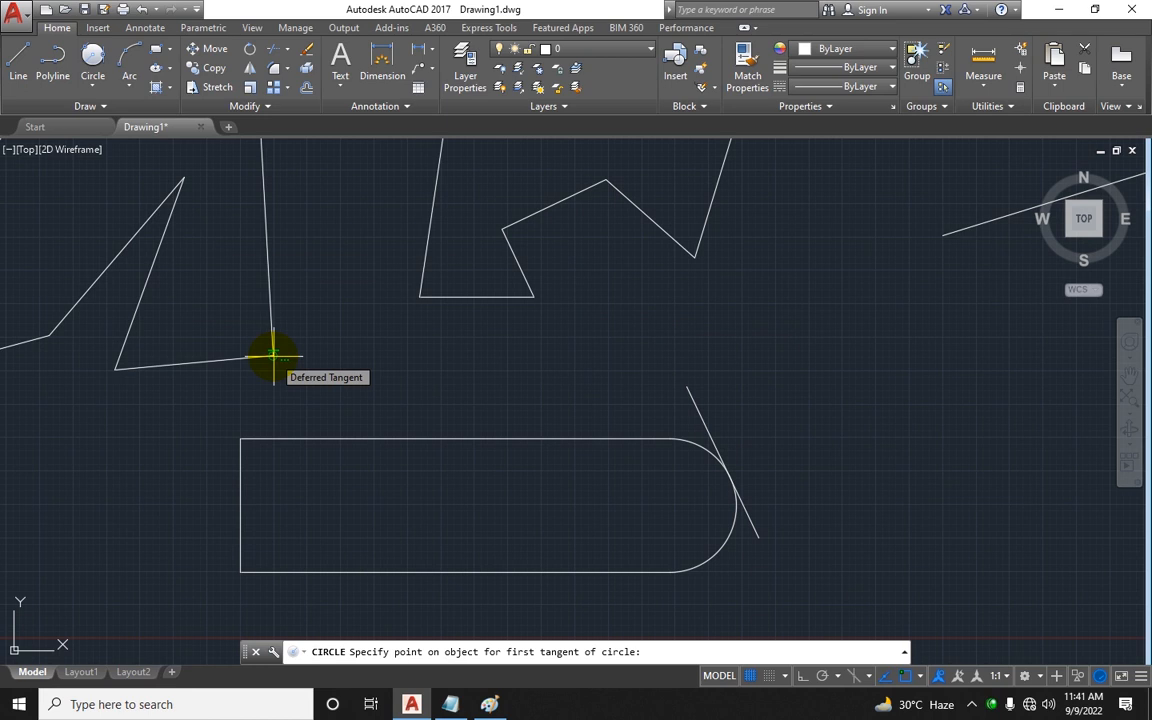
middle_drag(821, 296, 691, 449)
scroll(614, 356, up, 2)
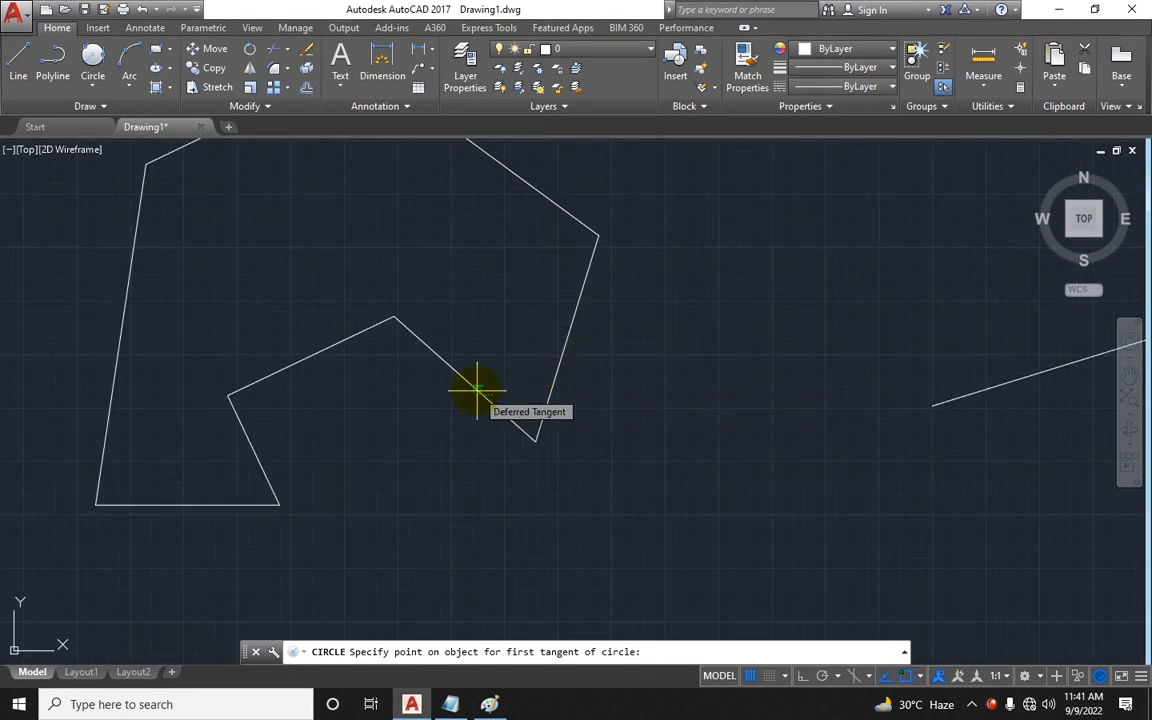
click(476, 390)
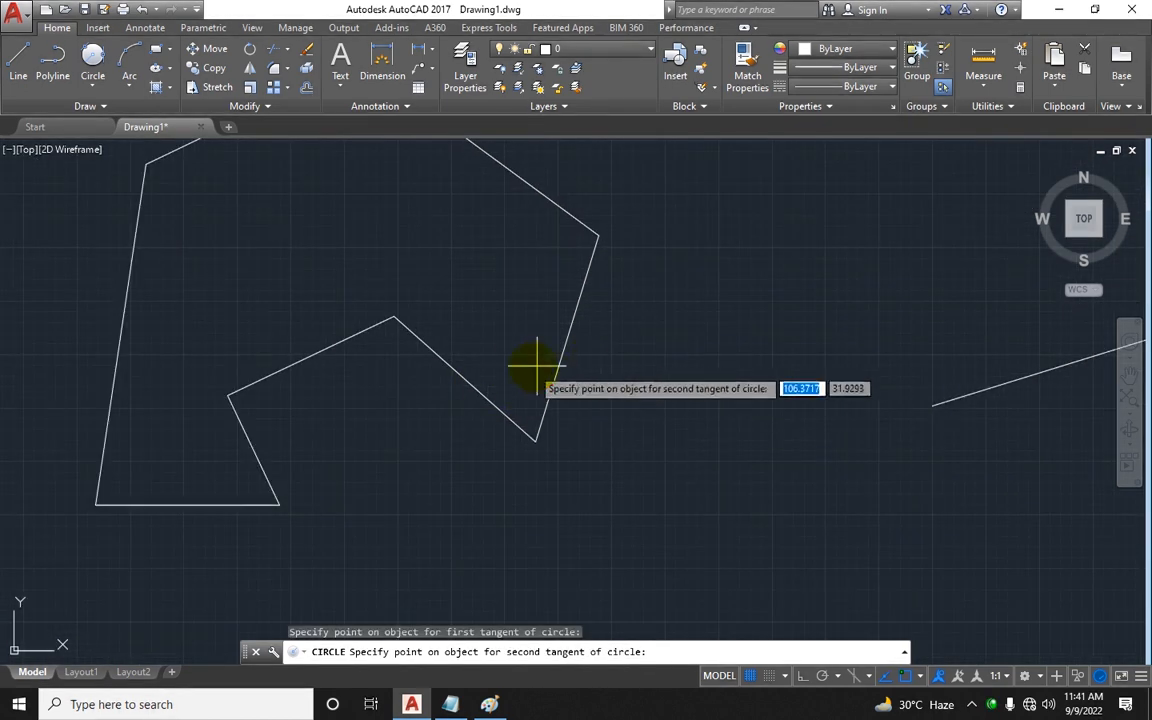
click(585, 289)
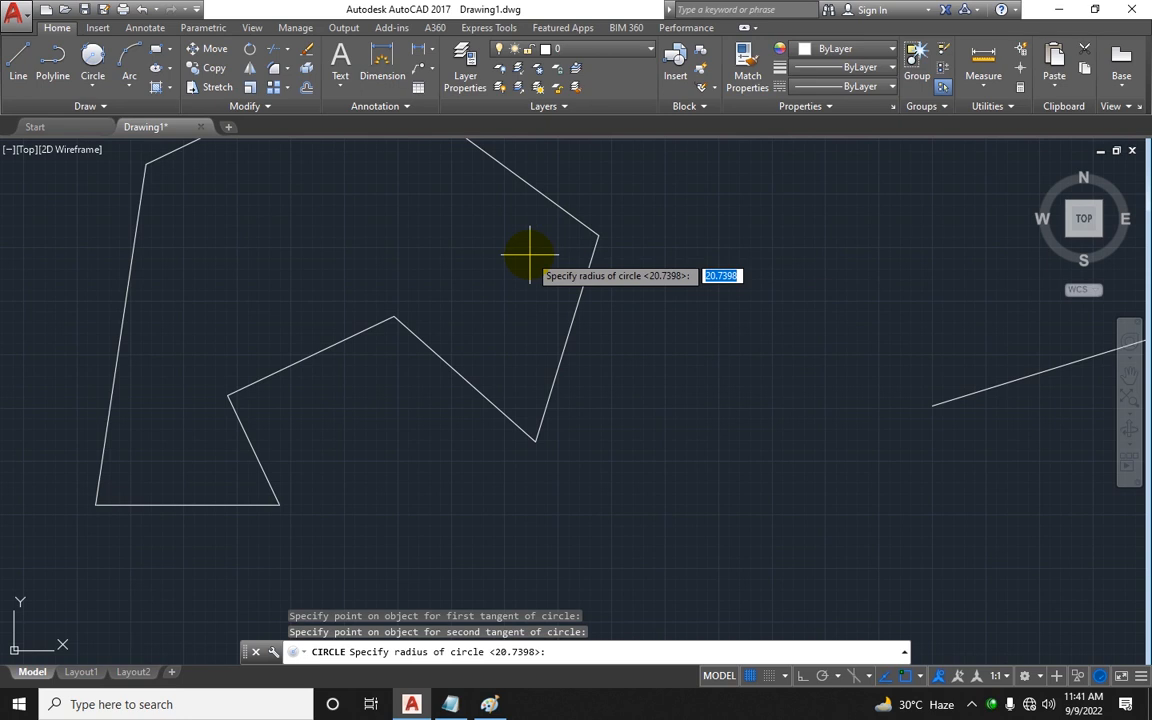
key(Return)
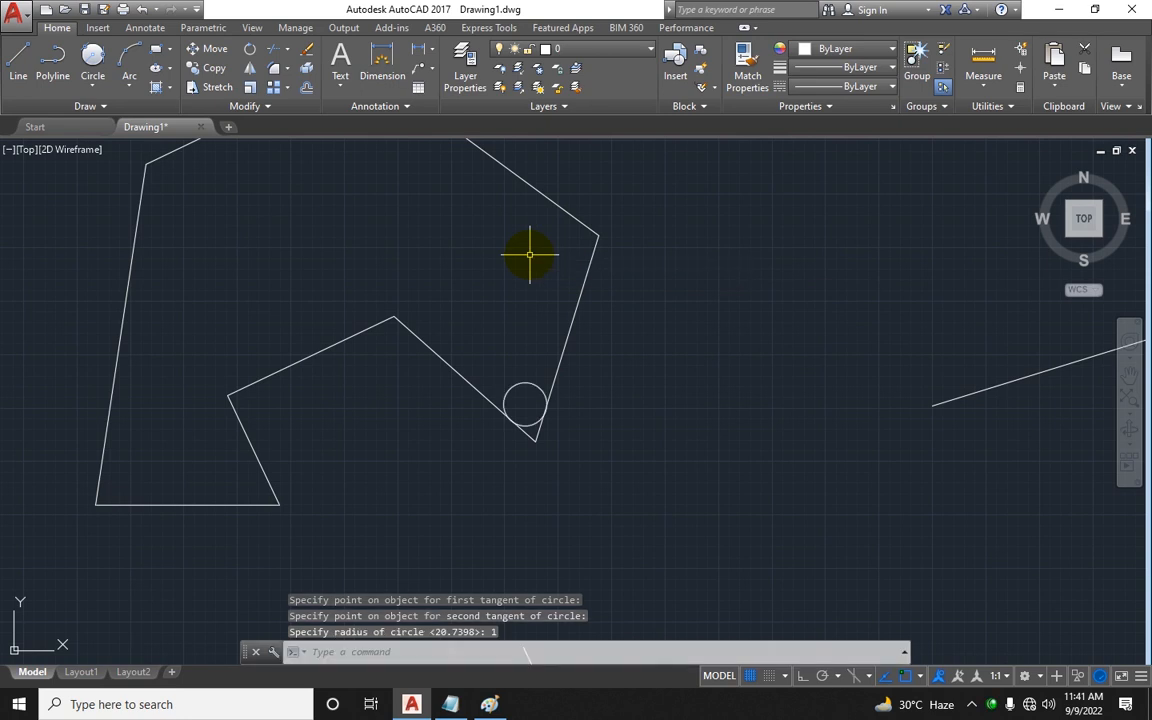
key(ctrl+z)
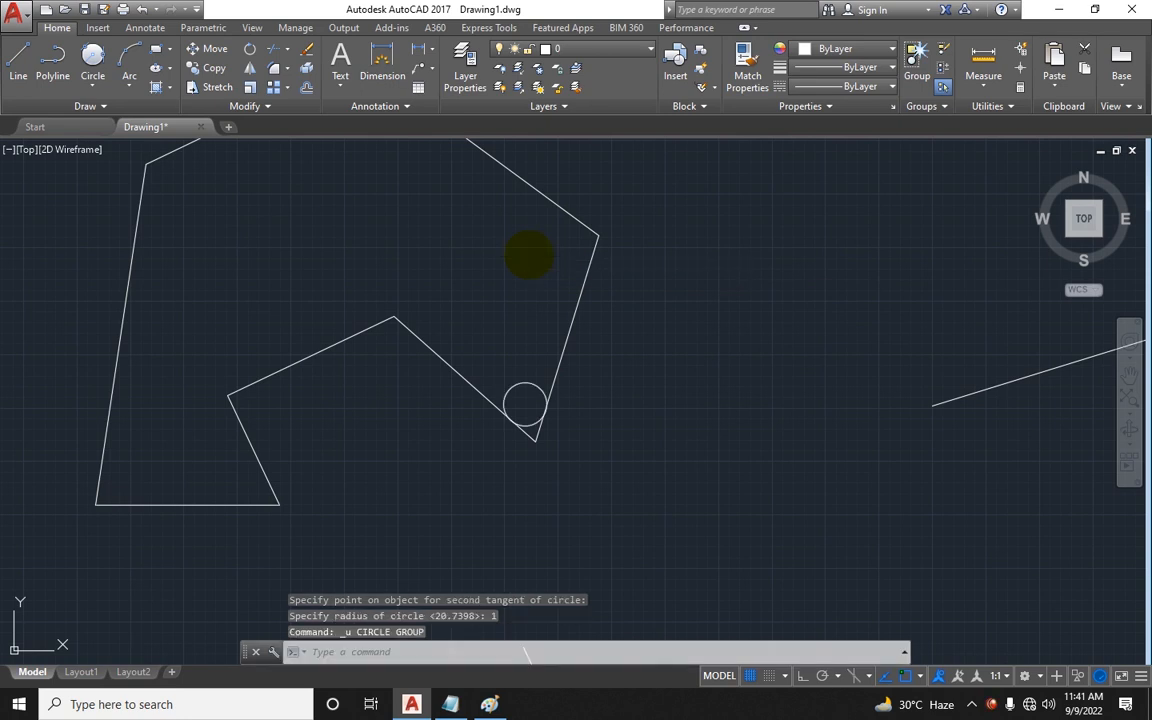
key(Escape)
key(Escape)
Step: Draw a Tan, Tan, Radius circle of radius 3 tangent to both edges of the notched polygon's inner corner
click(93, 60)
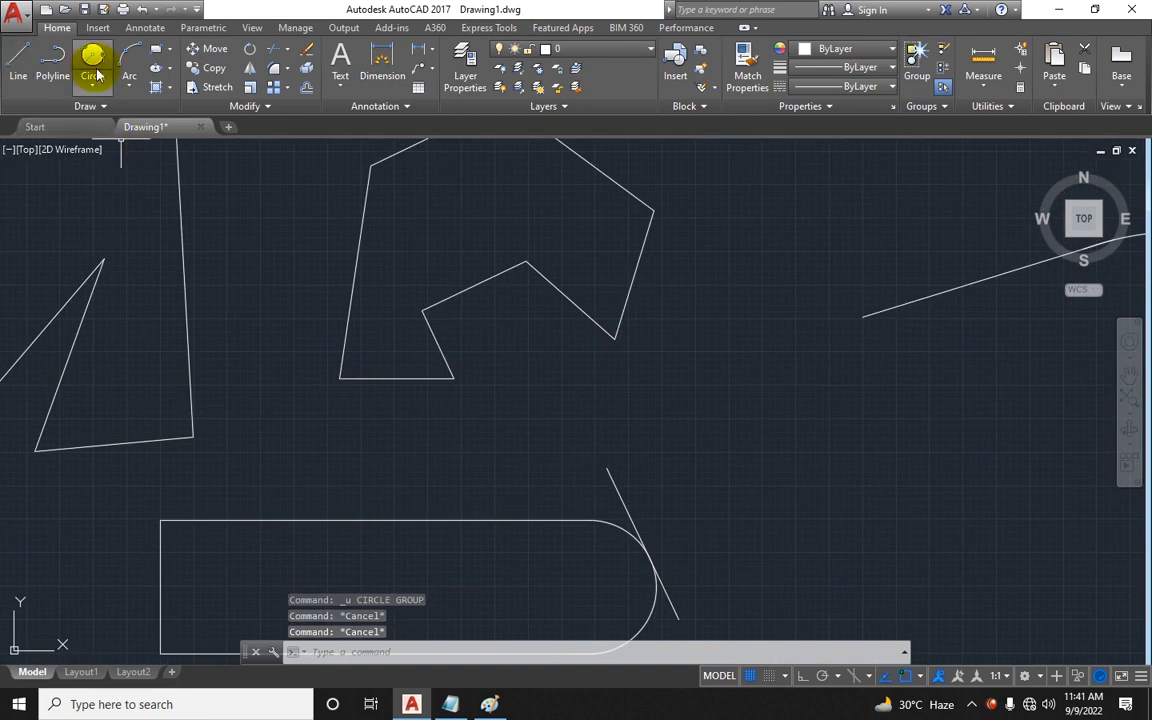
click(592, 295)
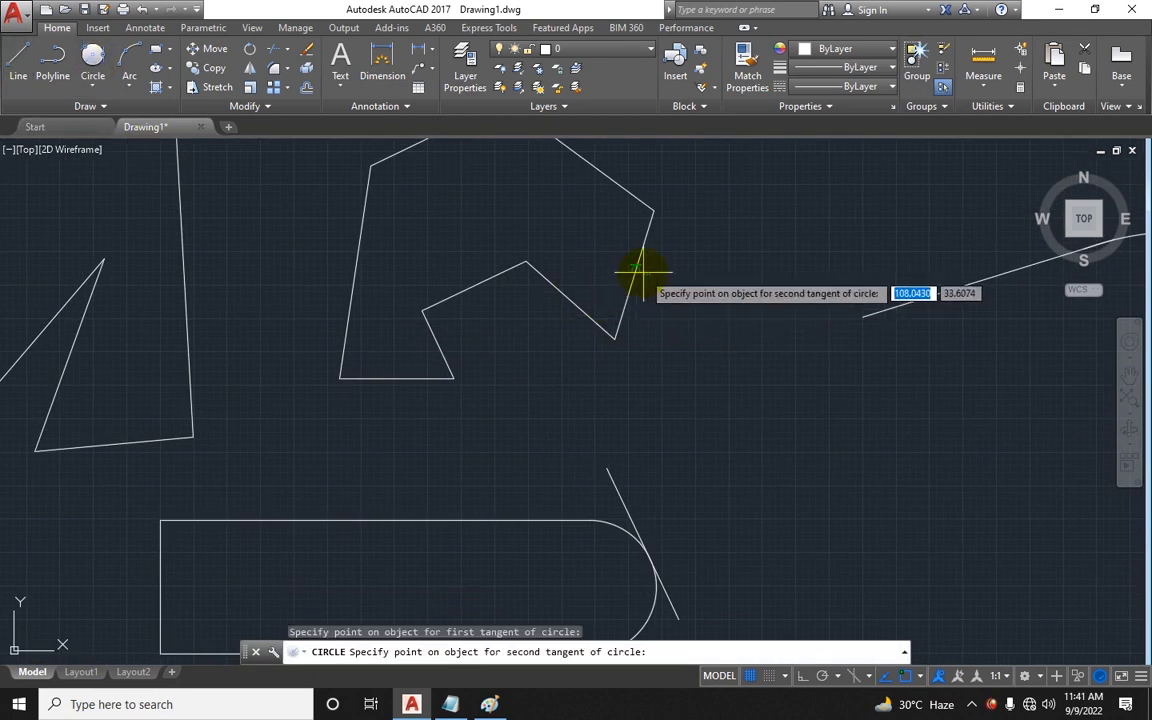
click(637, 266)
text(3)
key(Return)
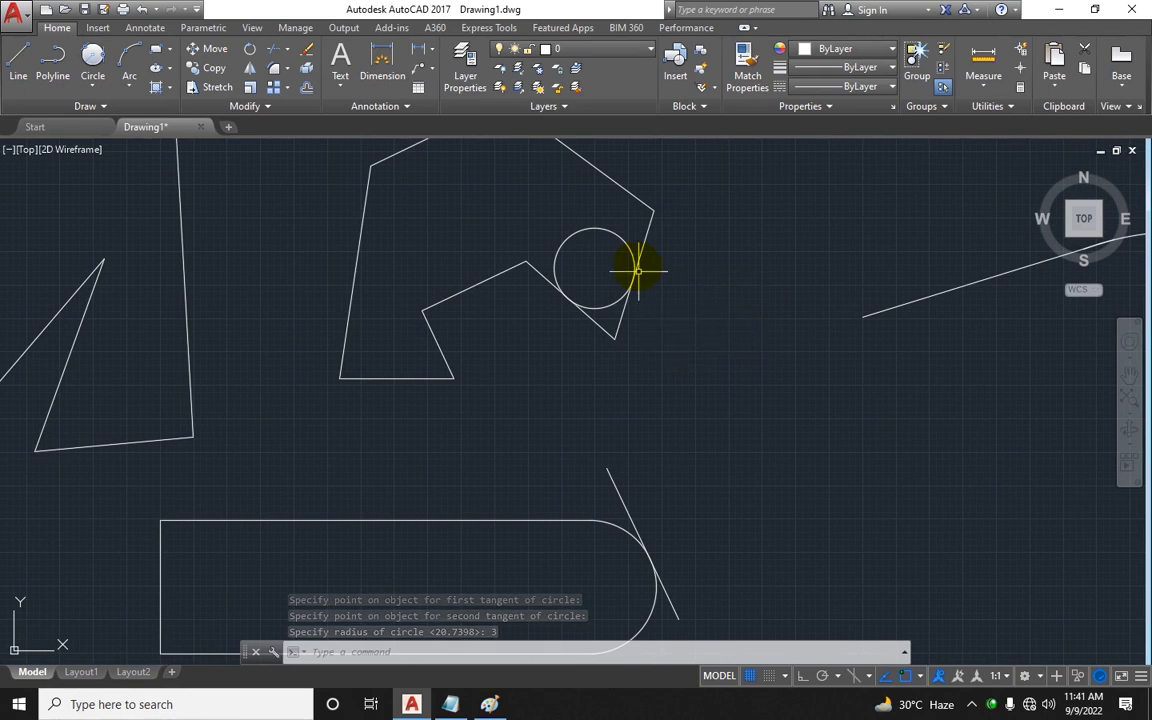
Step: Trim the radius 3 circle and the corner edges to form a rounded inner corner on the polygon
middle_drag(589, 509, 544, 444)
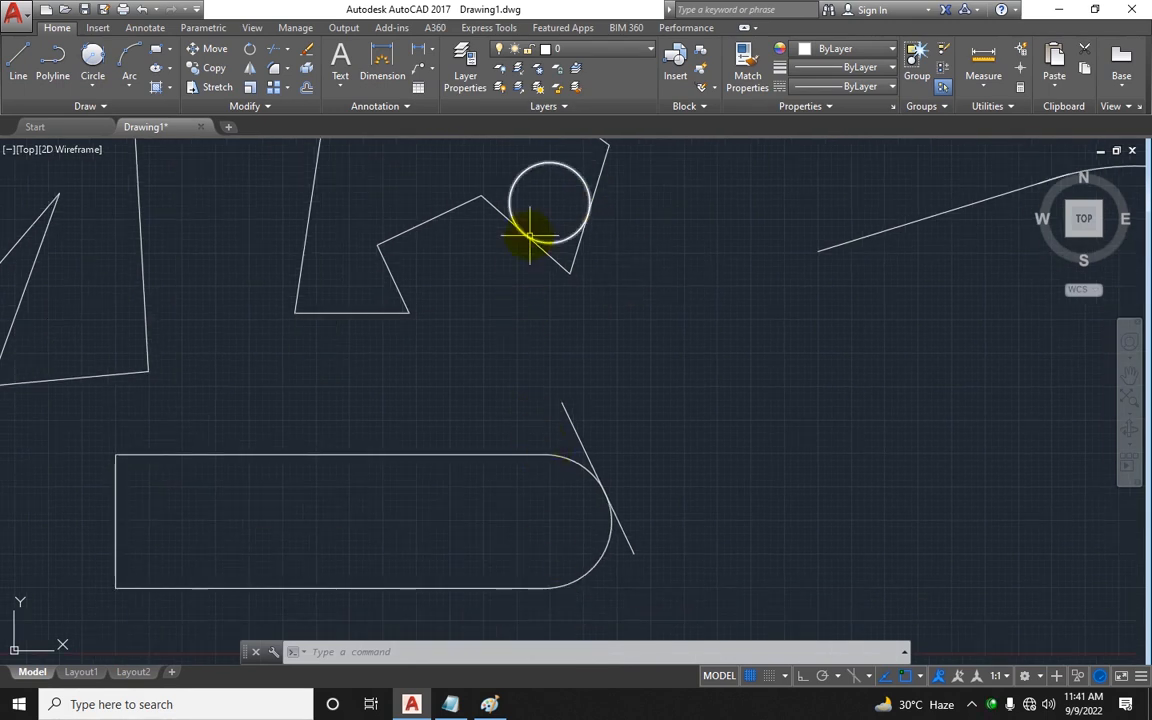
middle_drag(530, 226, 497, 232)
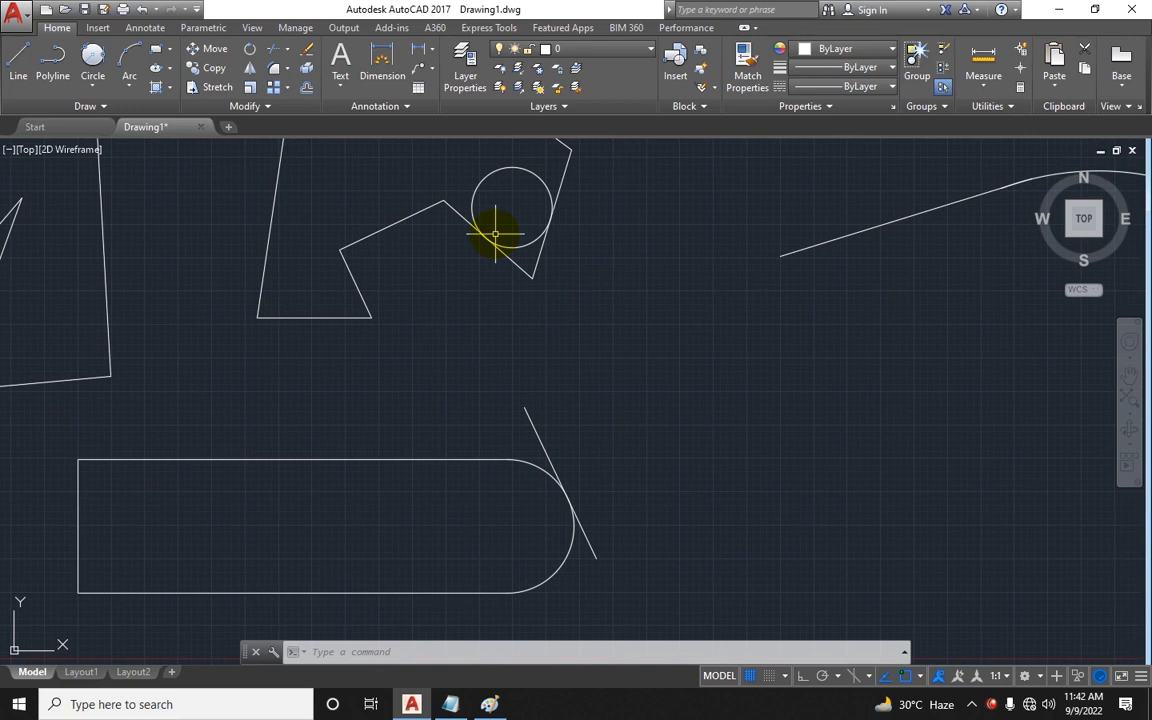
middle_drag(494, 238, 463, 355)
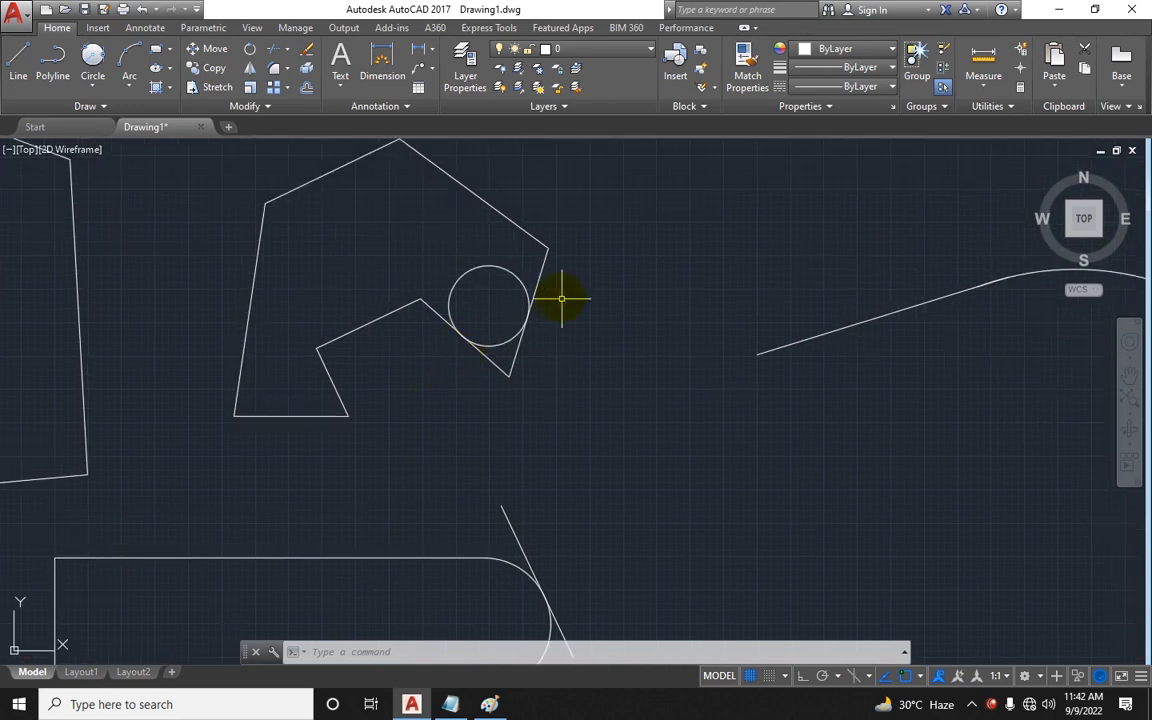
middle_drag(810, 324, 560, 285)
scroll(600, 303, down, 2)
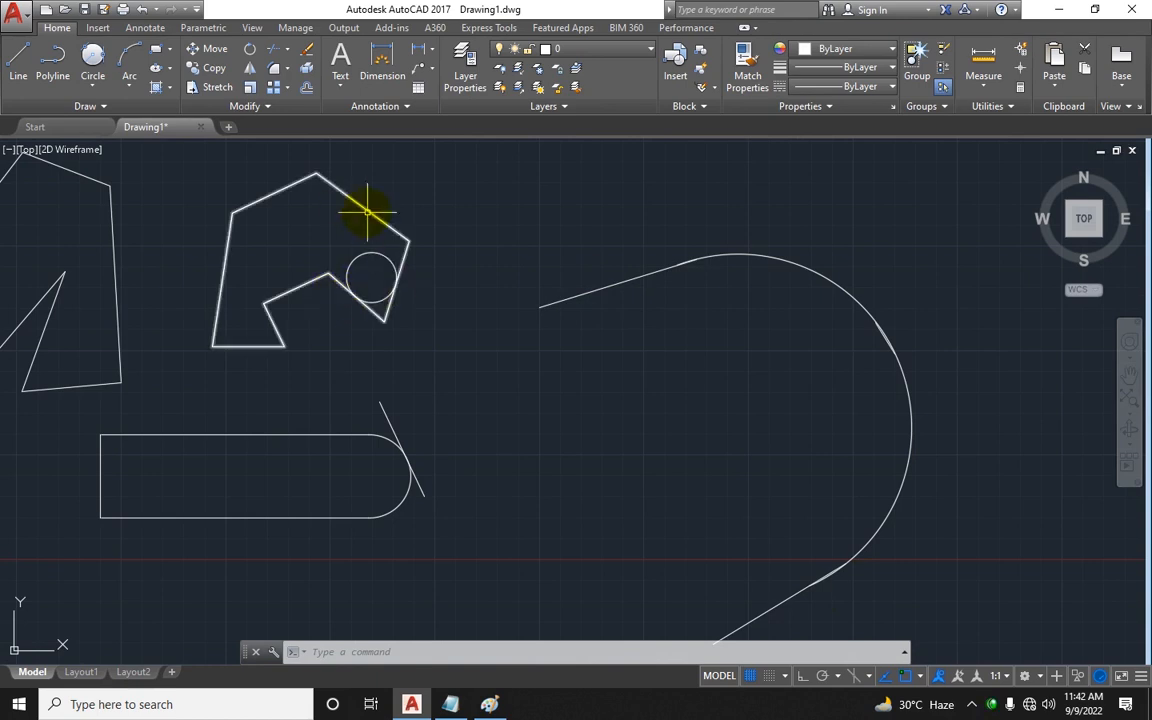
scroll(393, 249, up, 2)
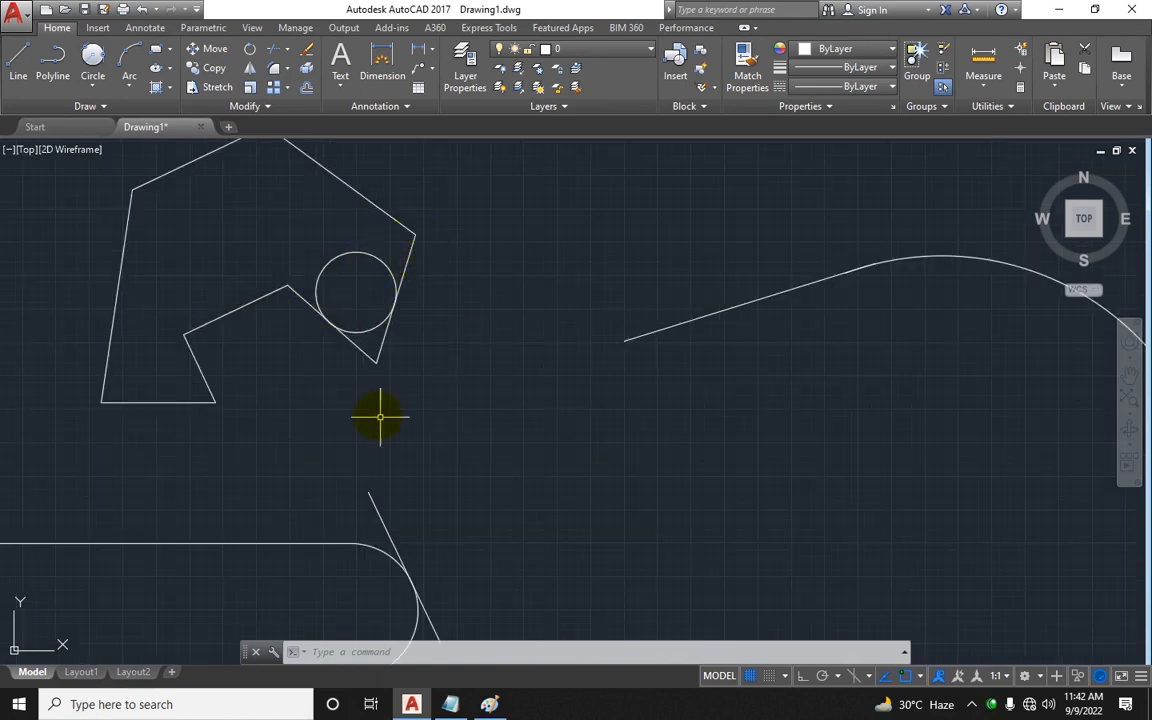
text(tr)
key(Return)
key(Return)
click(437, 391)
click(360, 350)
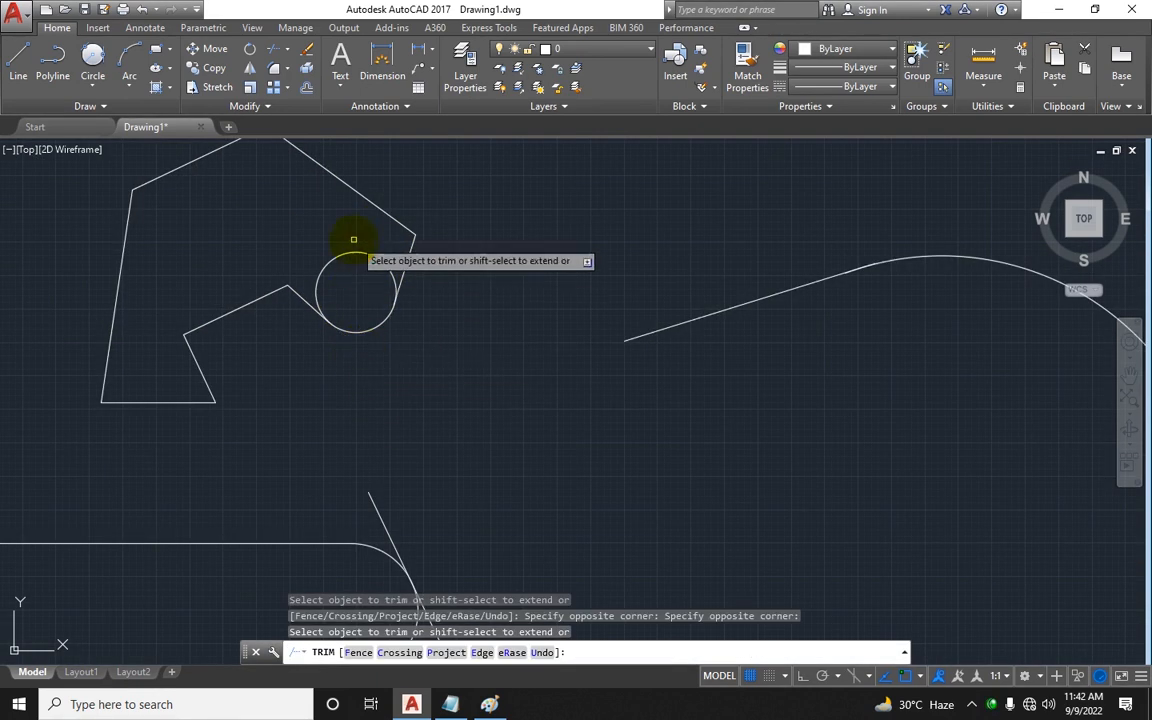
click(353, 250)
key(Escape)
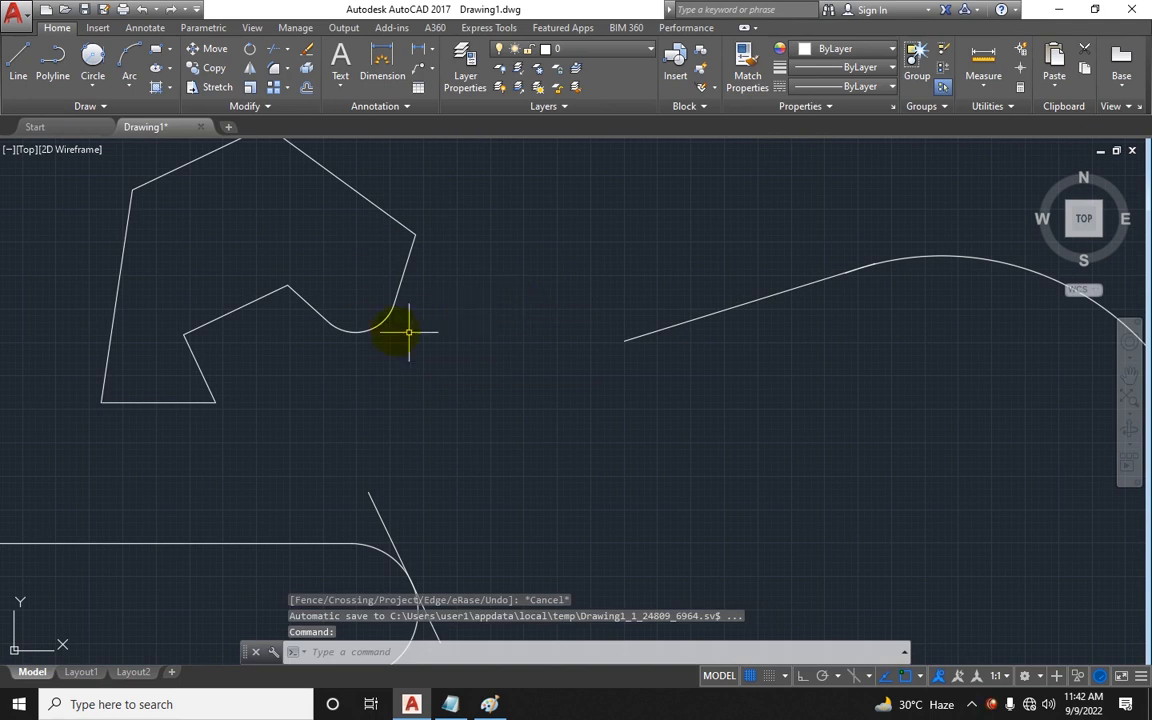
middle_drag(408, 332, 427, 375)
scroll(240, 420, up, 2)
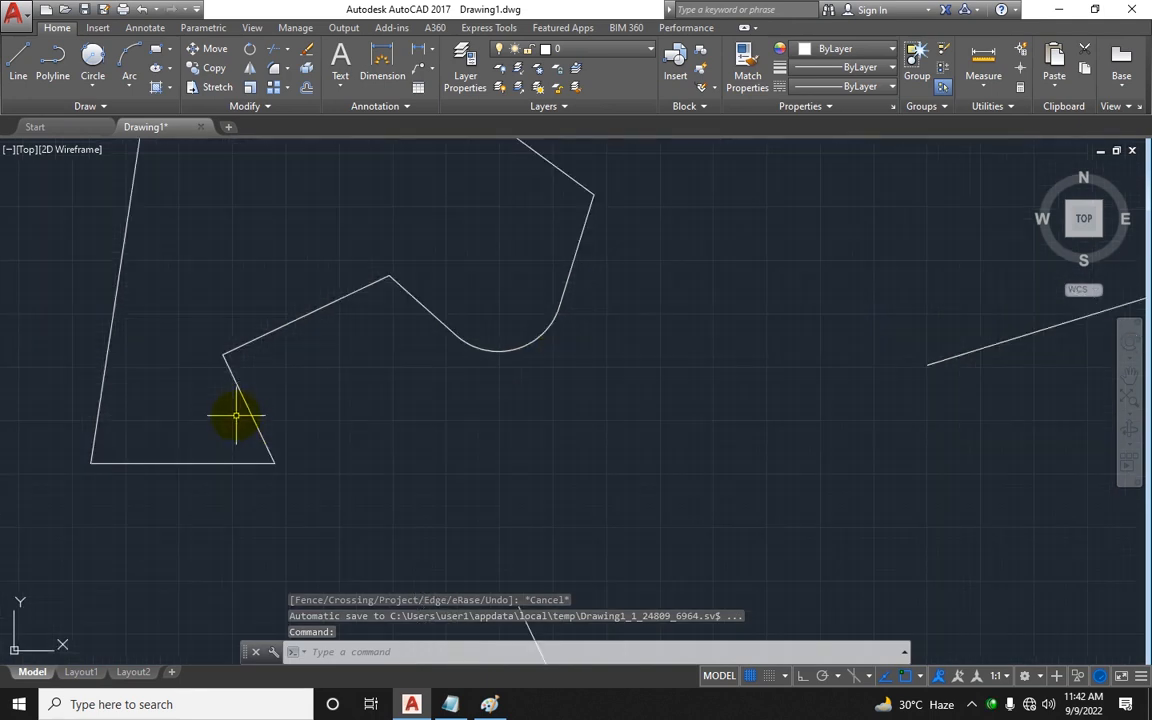
scroll(260, 411, up, 2)
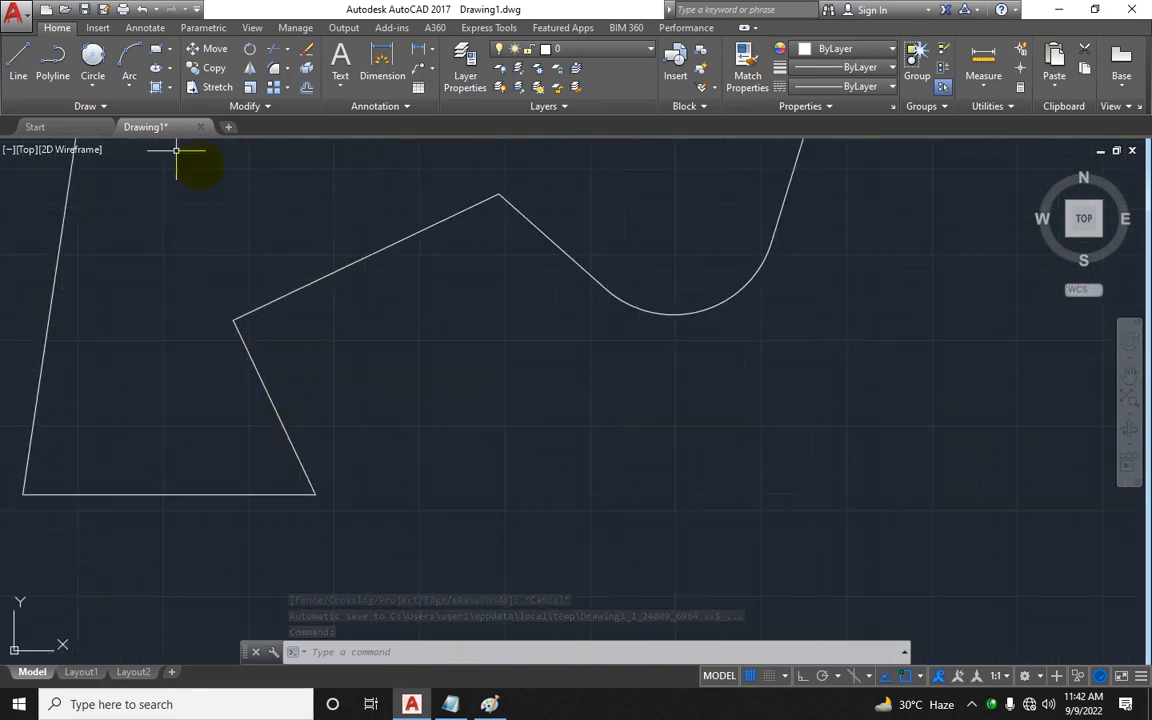
click(92, 84)
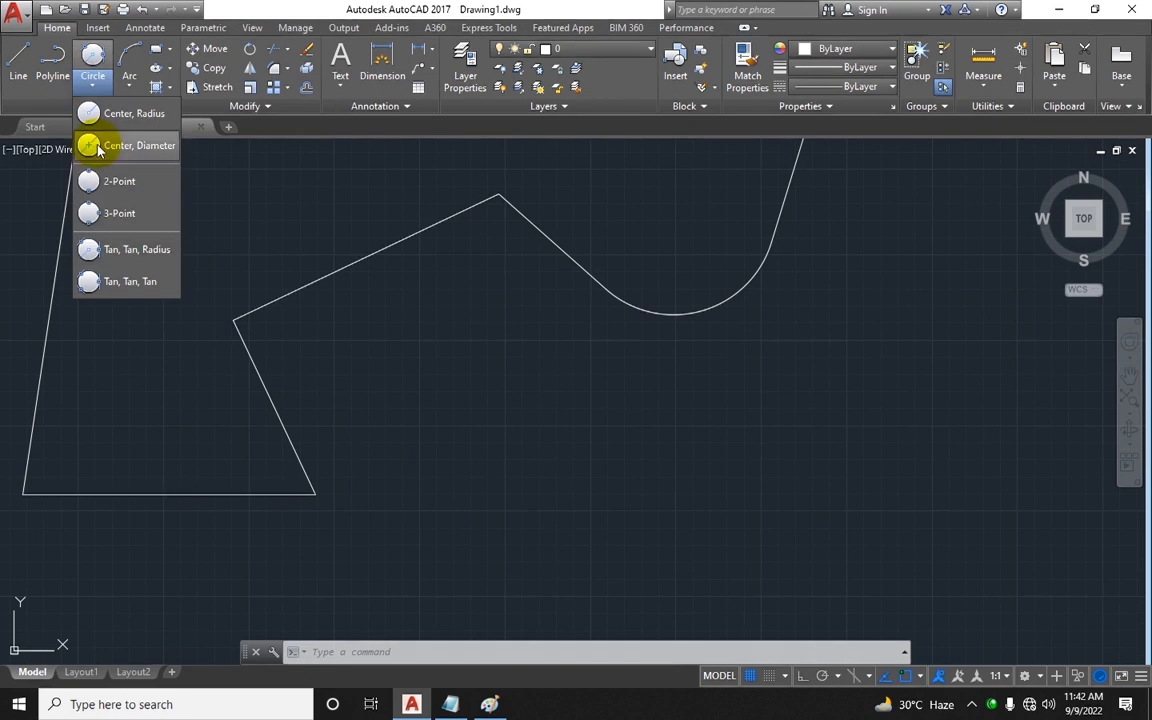
click(123, 250)
scroll(288, 334, down, 4)
key(Escape)
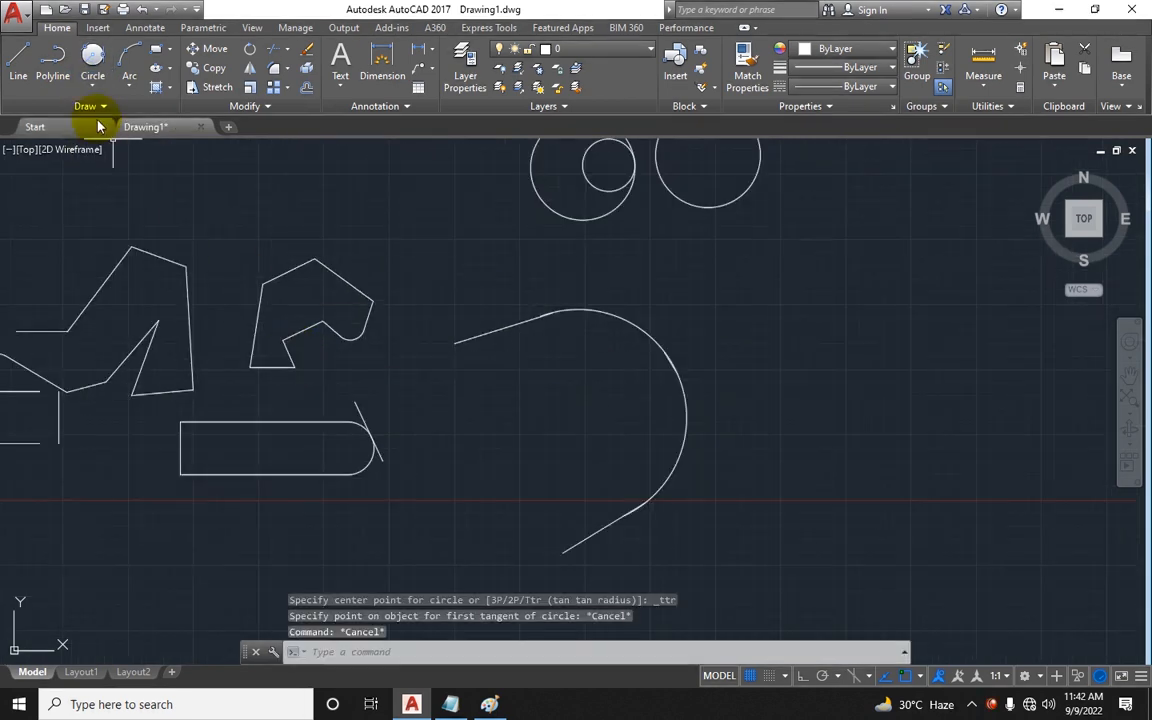
Step: Draw a Tan, Tan, Tan circle tangent to the three edges of the notched polygon's lower corner
click(92, 84)
click(85, 276)
mouse_move(189, 283)
middle_down()
mouse_move(275, 286)
mouse_move(311, 265)
mouse_move(486, 226)
middle_up()
scroll(296, 334, up, 2)
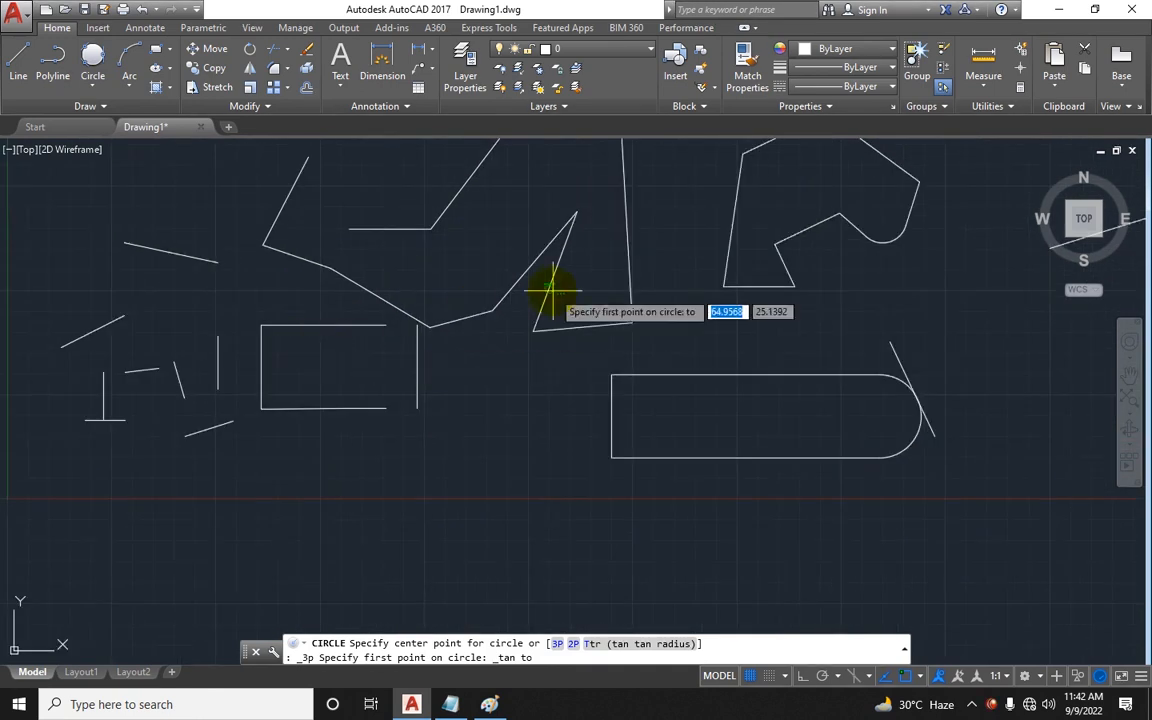
middle_drag(552, 290, 376, 358)
scroll(511, 353, up, 2)
middle_drag(532, 357, 501, 369)
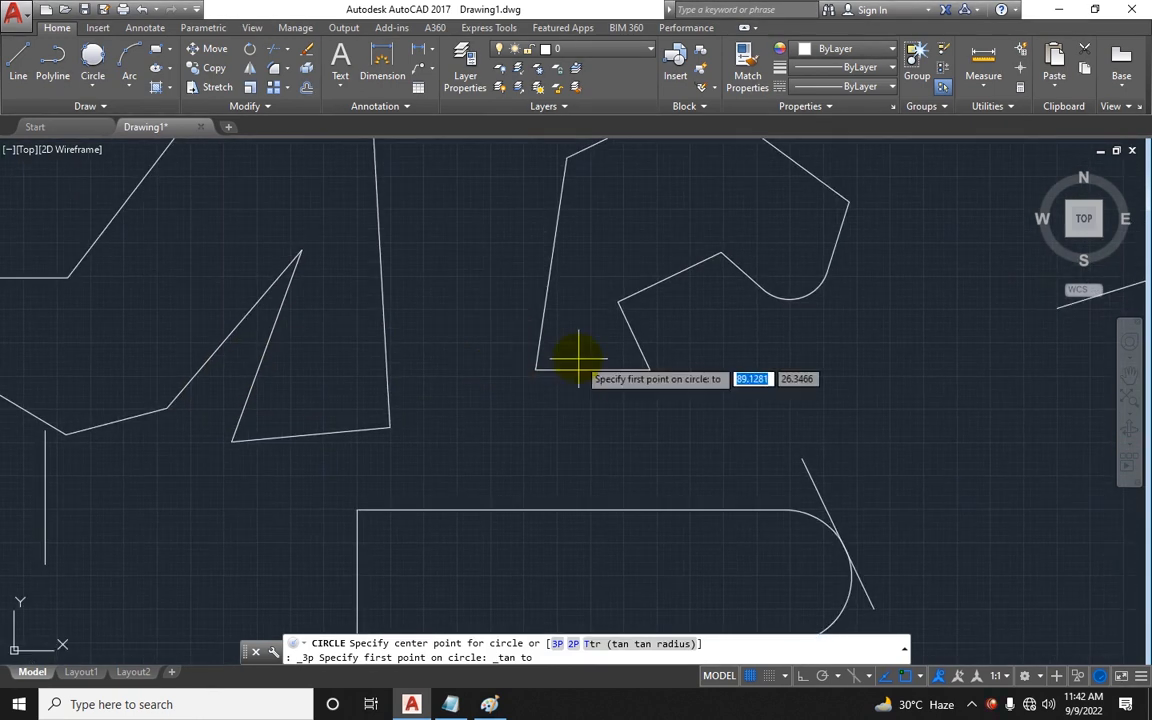
scroll(585, 358, up, 2)
click(517, 316)
click(579, 373)
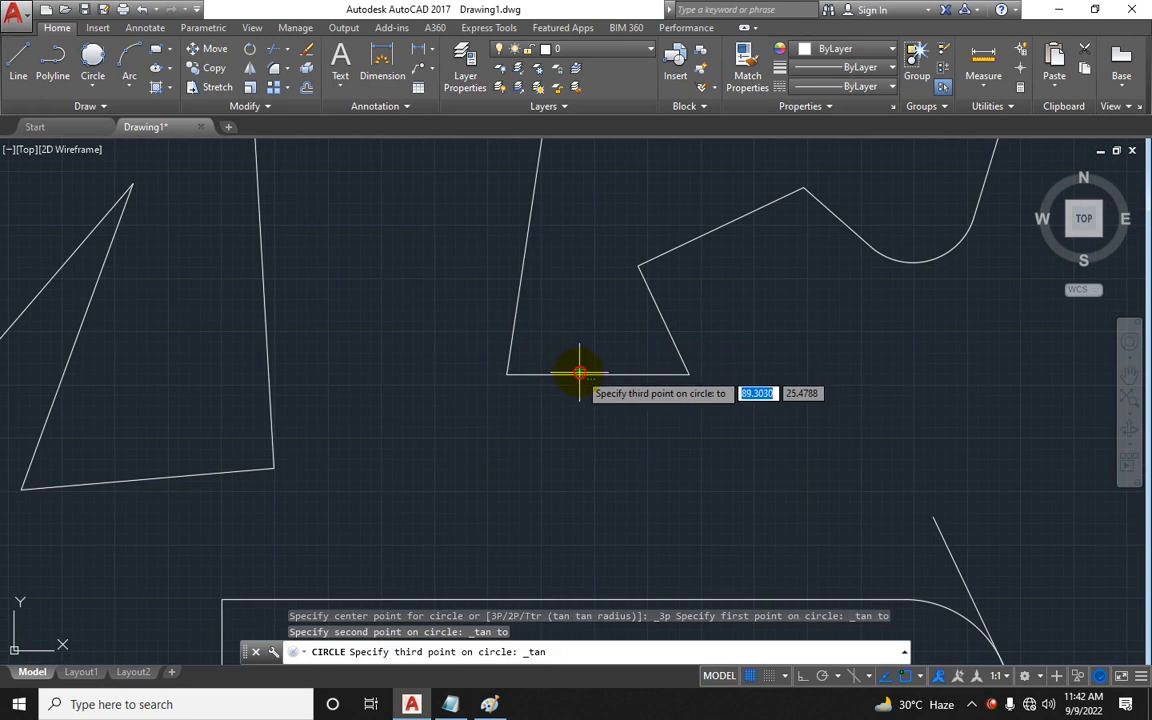
click(670, 346)
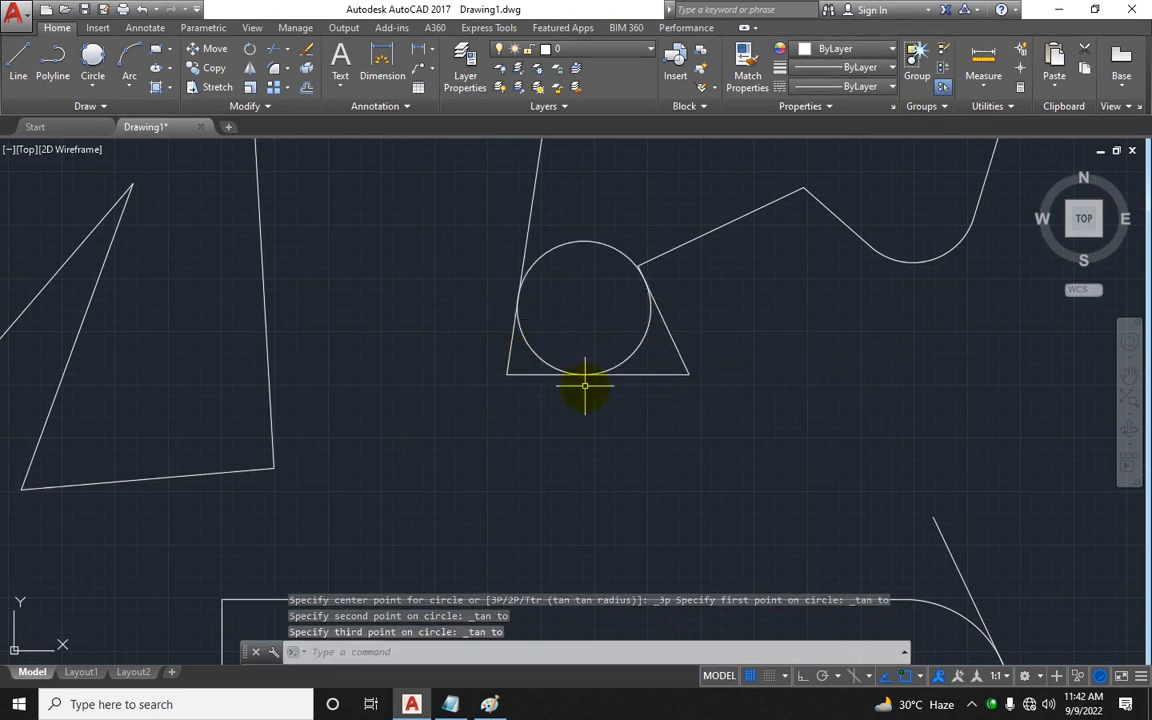
middle_drag(636, 338, 550, 394)
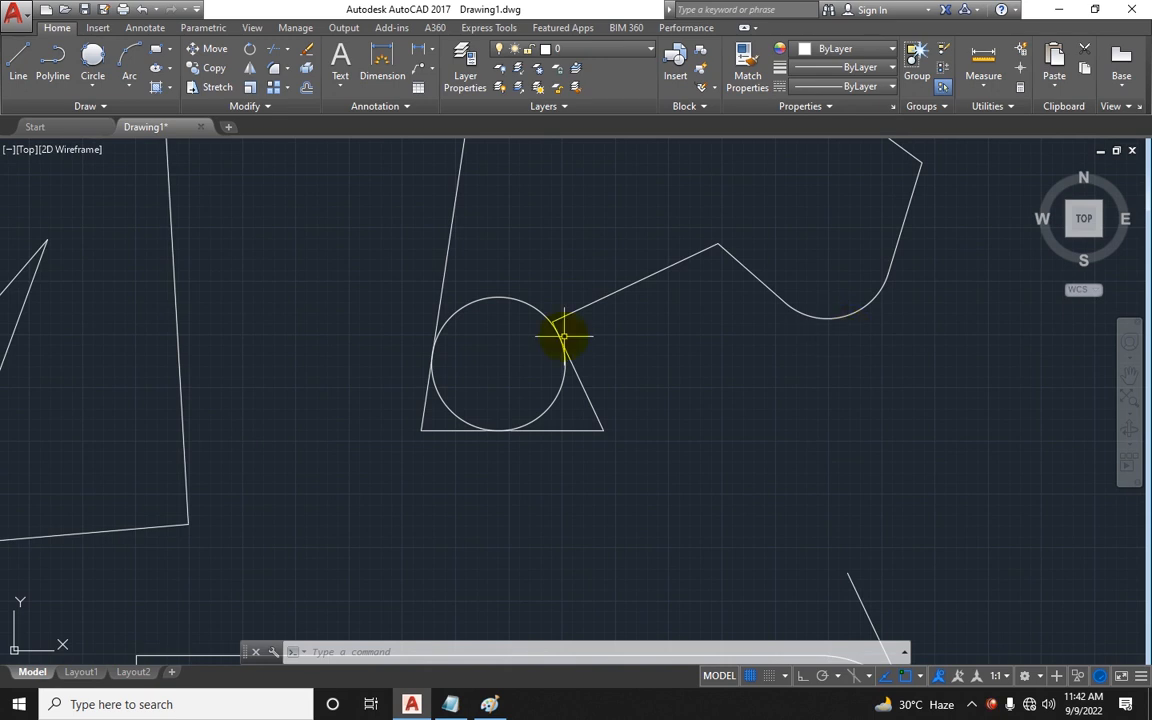
Step: Trim the polygon's bottom edge and corner pieces around the Tan, Tan, Tan circle
key(Escape)
key(Escape)
text(tr)
key(Return)
click(656, 373)
click(572, 444)
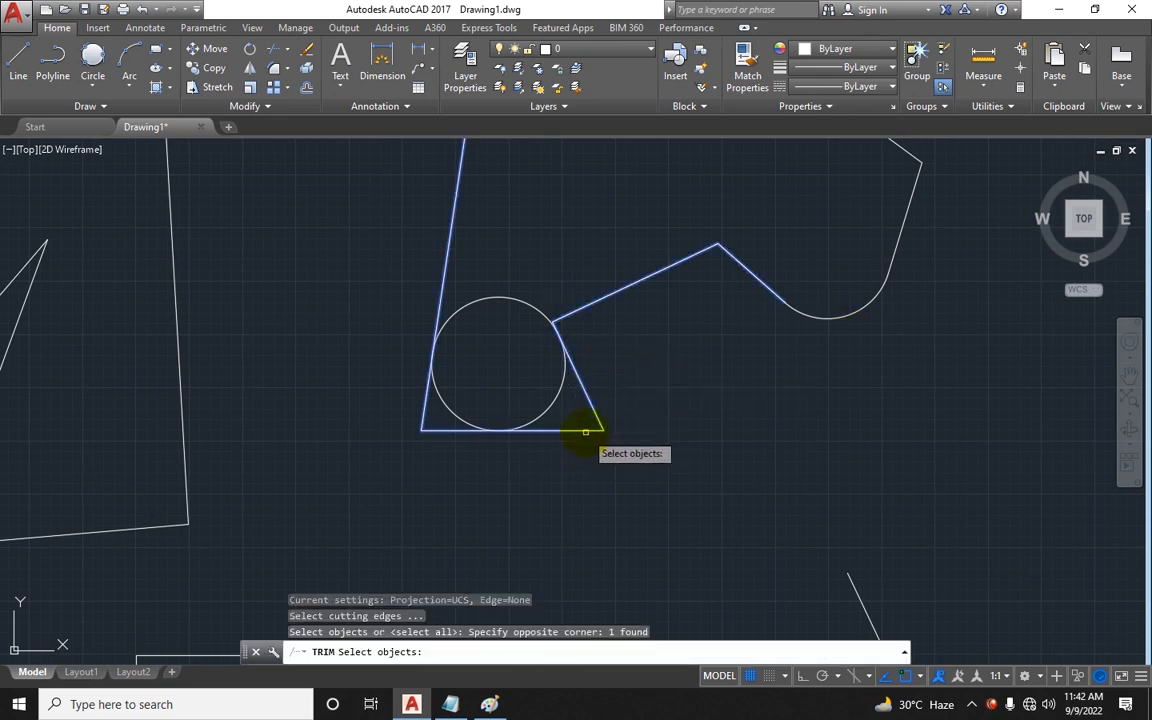
key(Return)
click(609, 406)
click(545, 442)
click(452, 447)
click(392, 407)
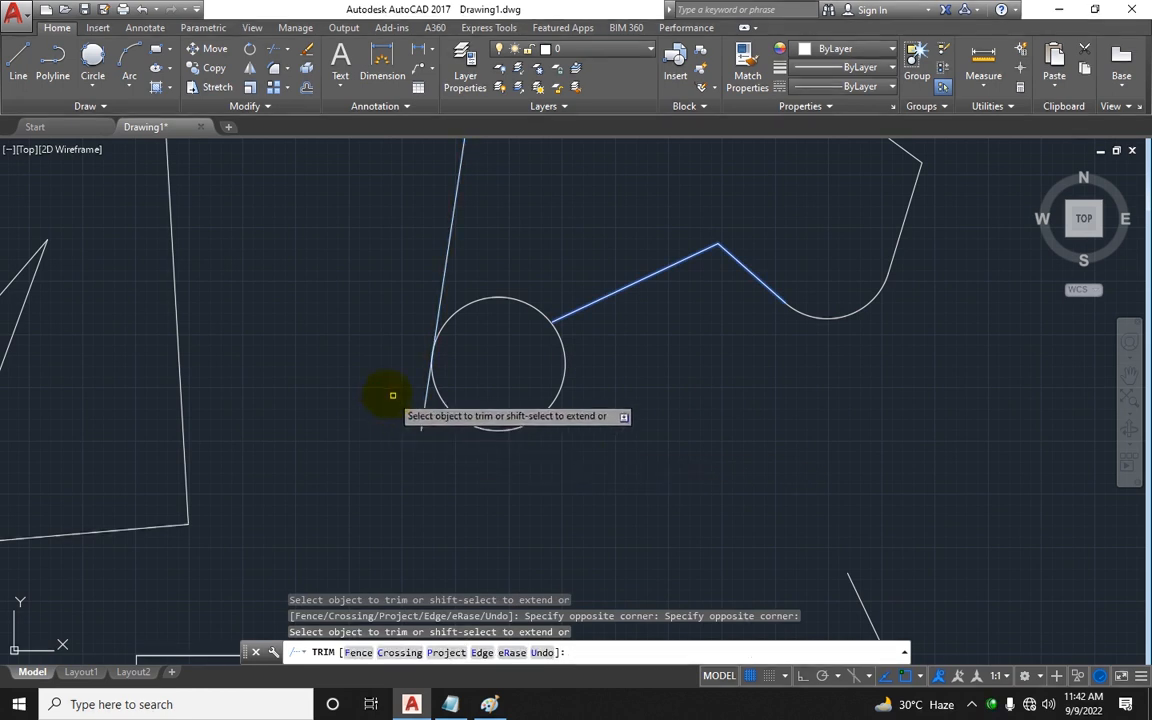
click(386, 393)
click(424, 411)
key(Escape)
key(Return)
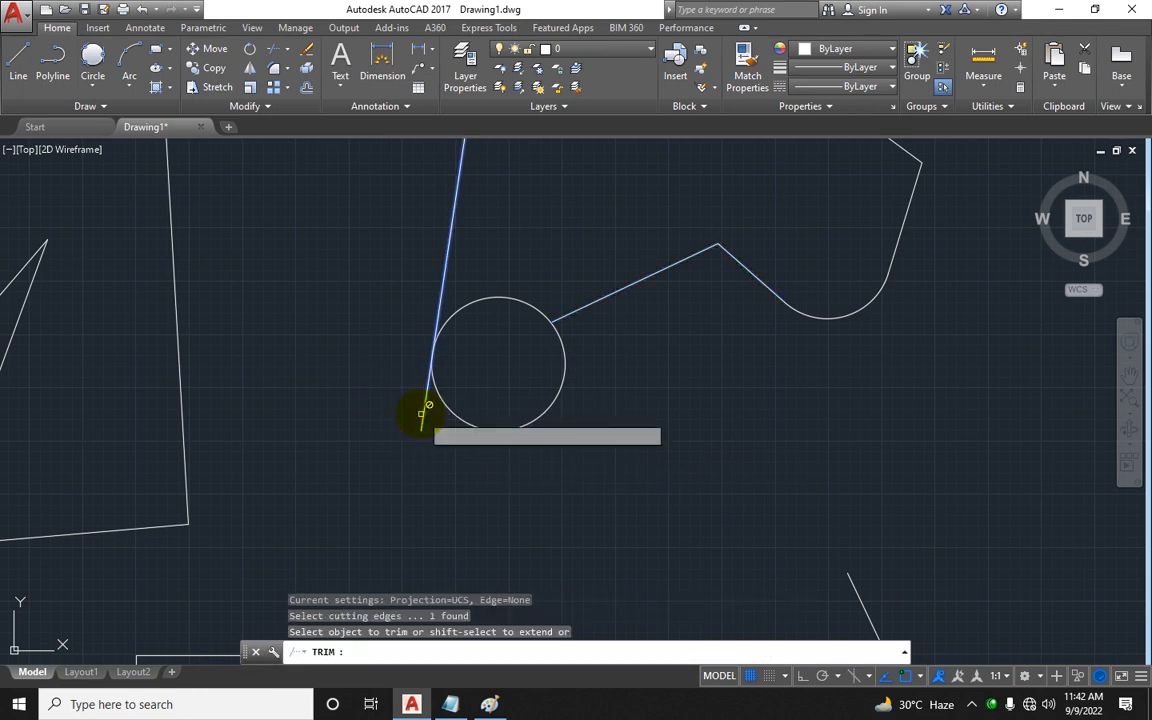
Step: Trim the leftover stub of the left edge below the circle
key(Return)
click(424, 411)
click(427, 419)
key(Escape)
key(Escape)
click(434, 424)
Step: Trim the circle and edge ends where they meet, undoing the last trim before leaving the command
key(Escape)
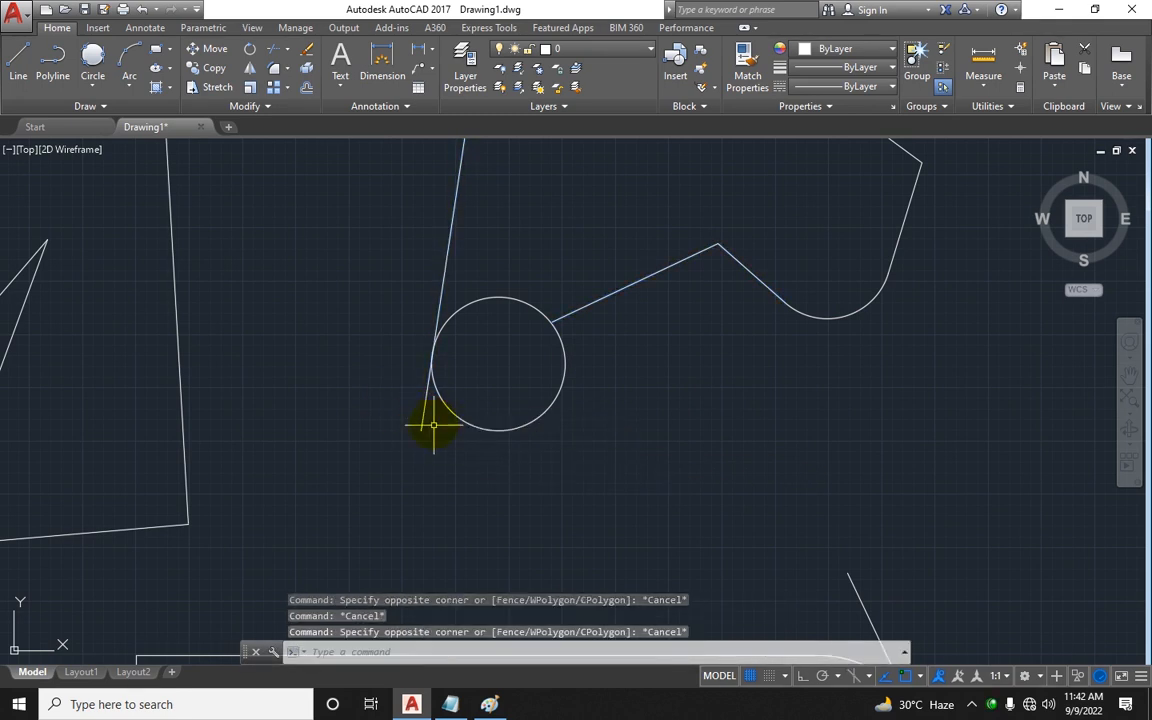
key(Escape)
text(tr)
key(Return)
key(Return)
click(440, 417)
click(408, 398)
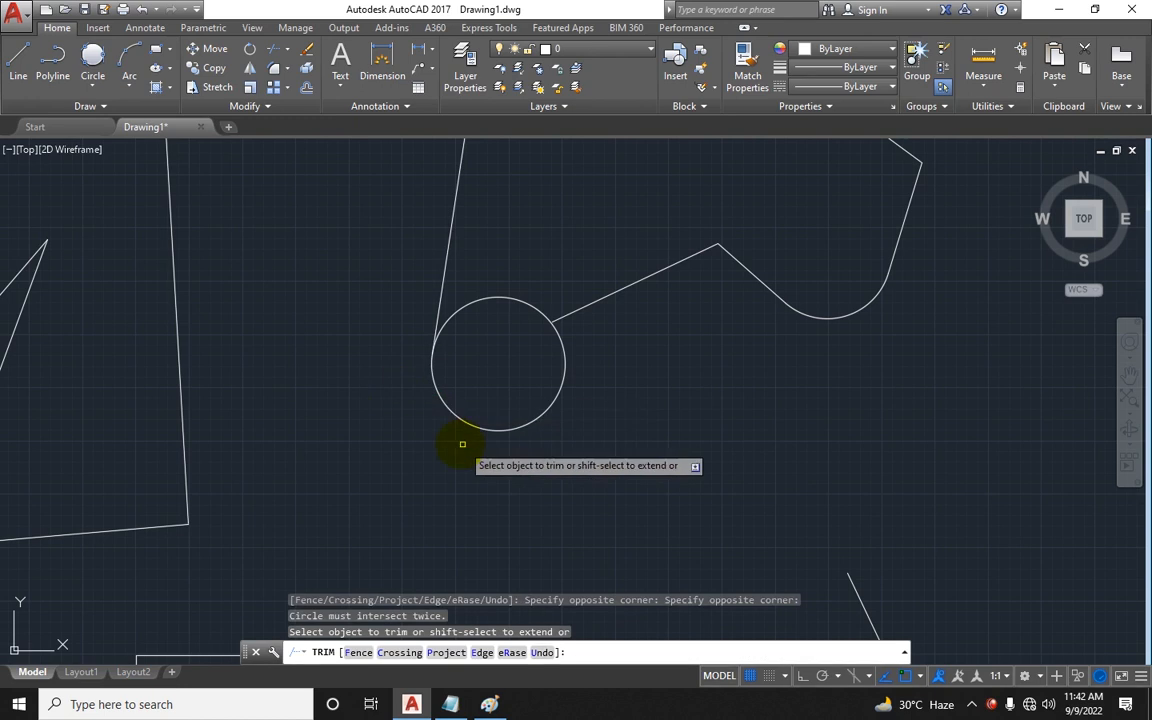
click(514, 300)
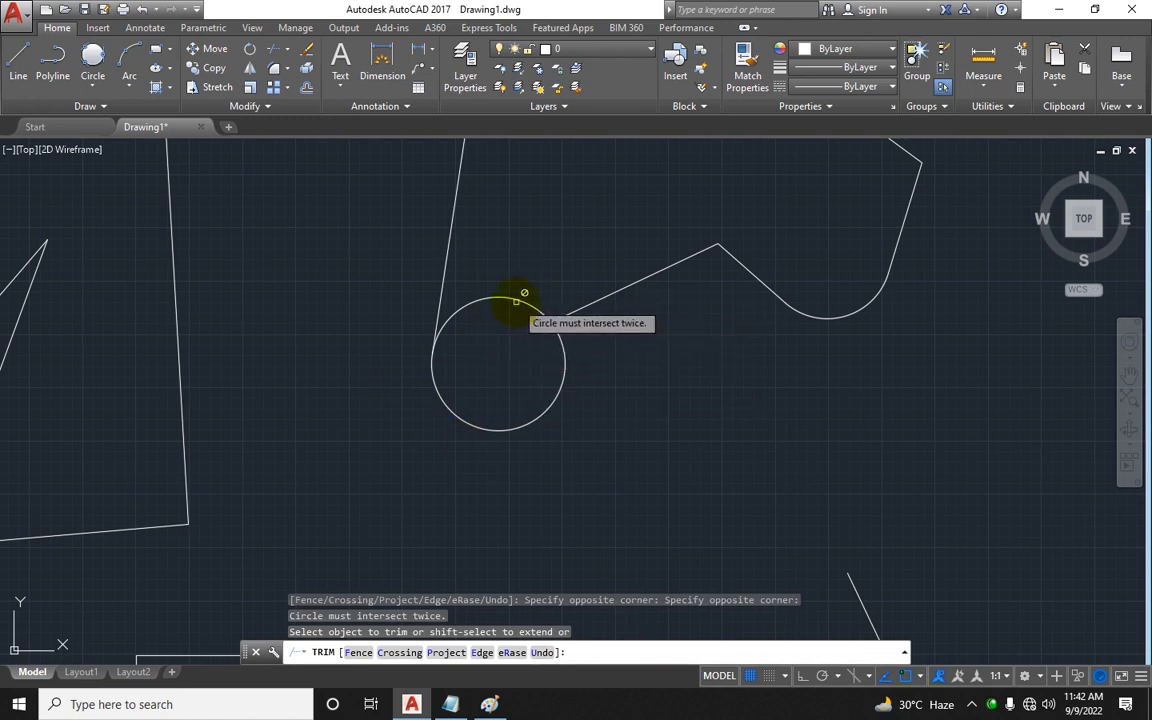
click(571, 338)
click(575, 311)
scroll(622, 337, down, 2)
key(ctrl+z)
scroll(622, 337, up, 2)
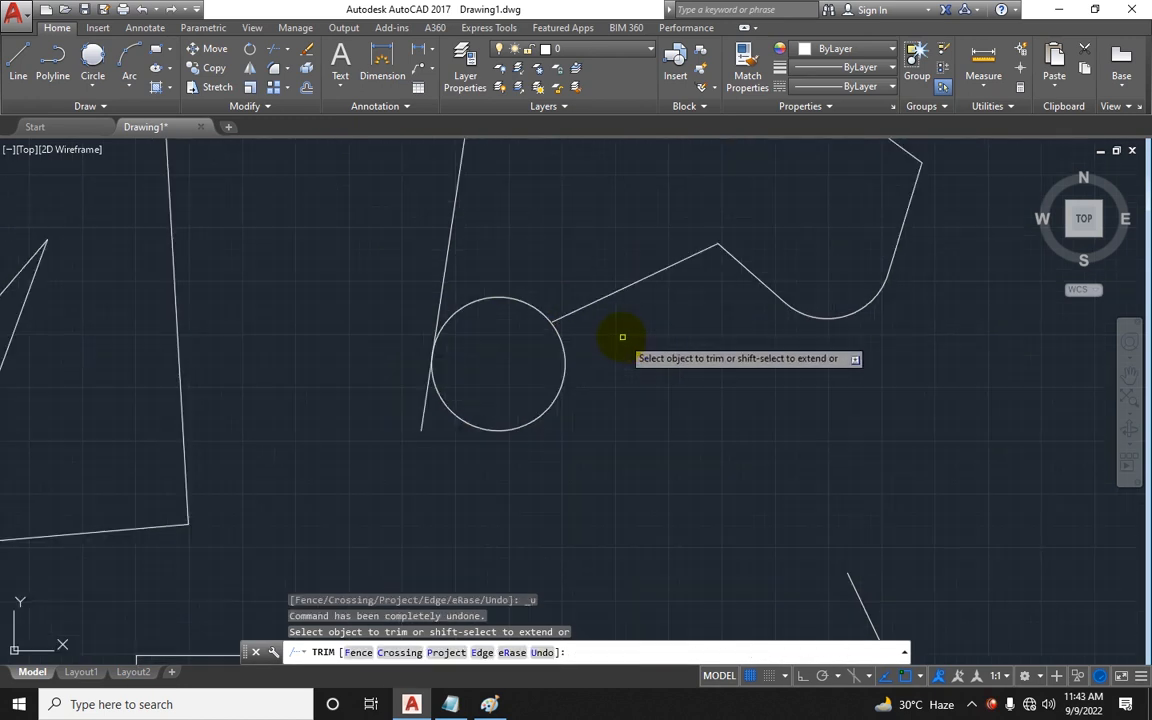
scroll(540, 432, down, 5)
key(Escape)
key(Escape)
key(Escape)
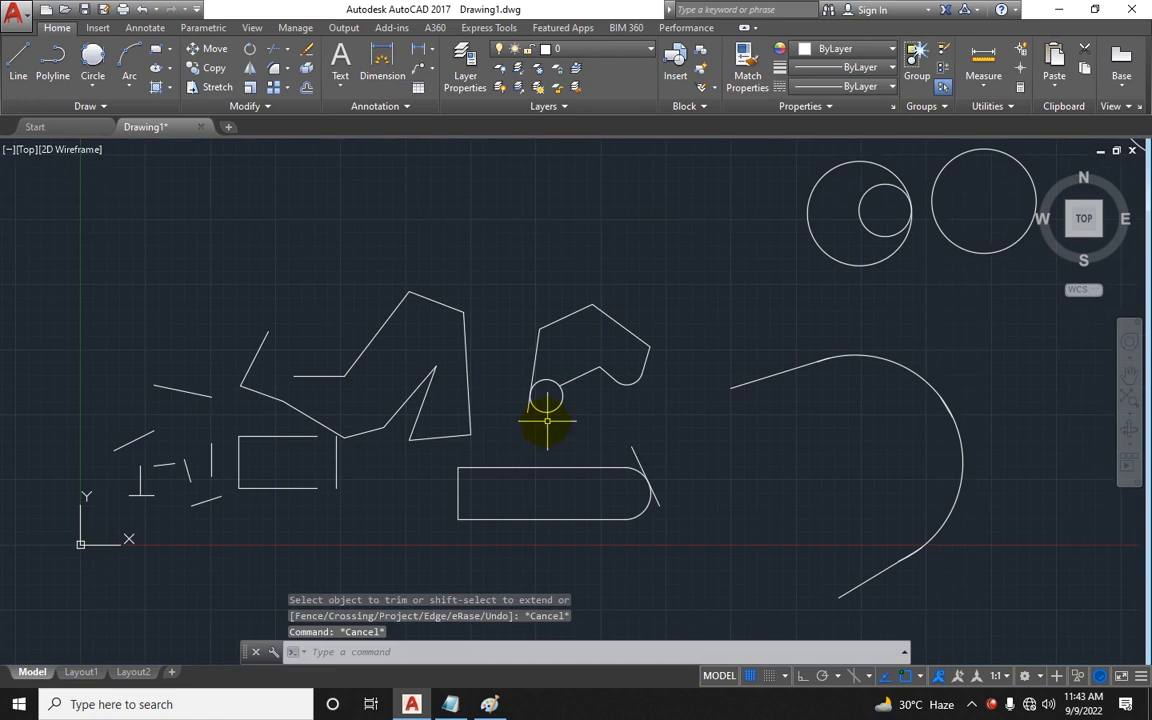
Step: Select the six circle option lines in the notes to review them
click(450, 620)
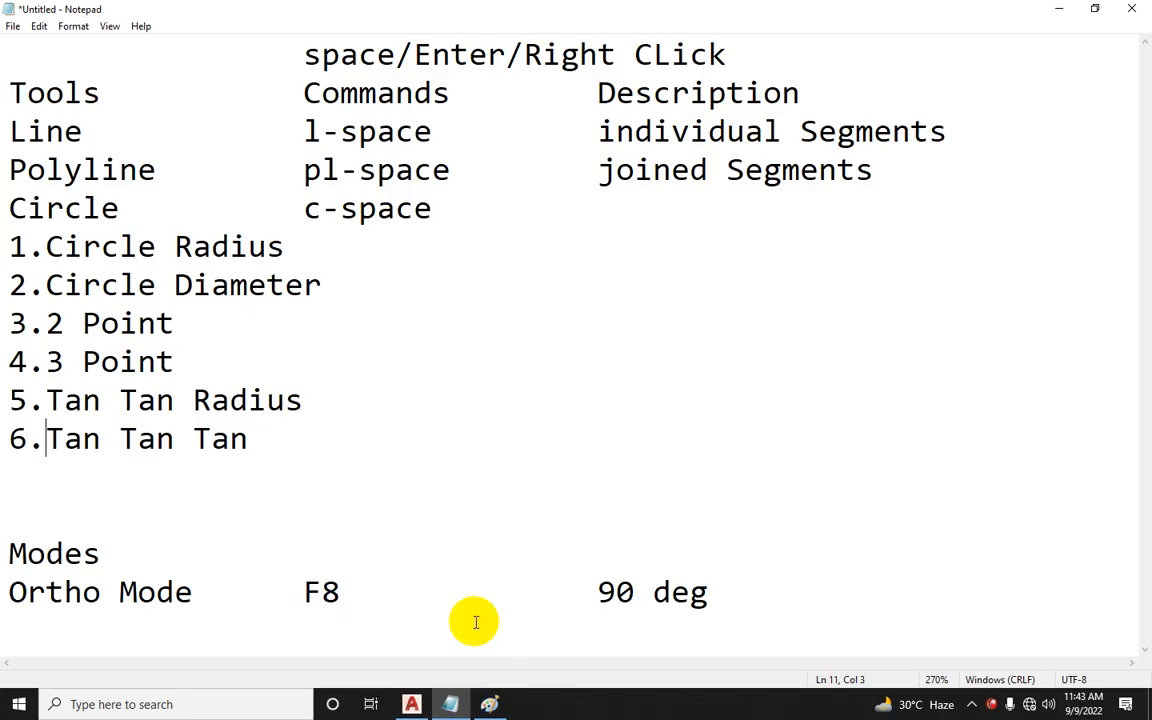
drag(18, 246, 442, 437)
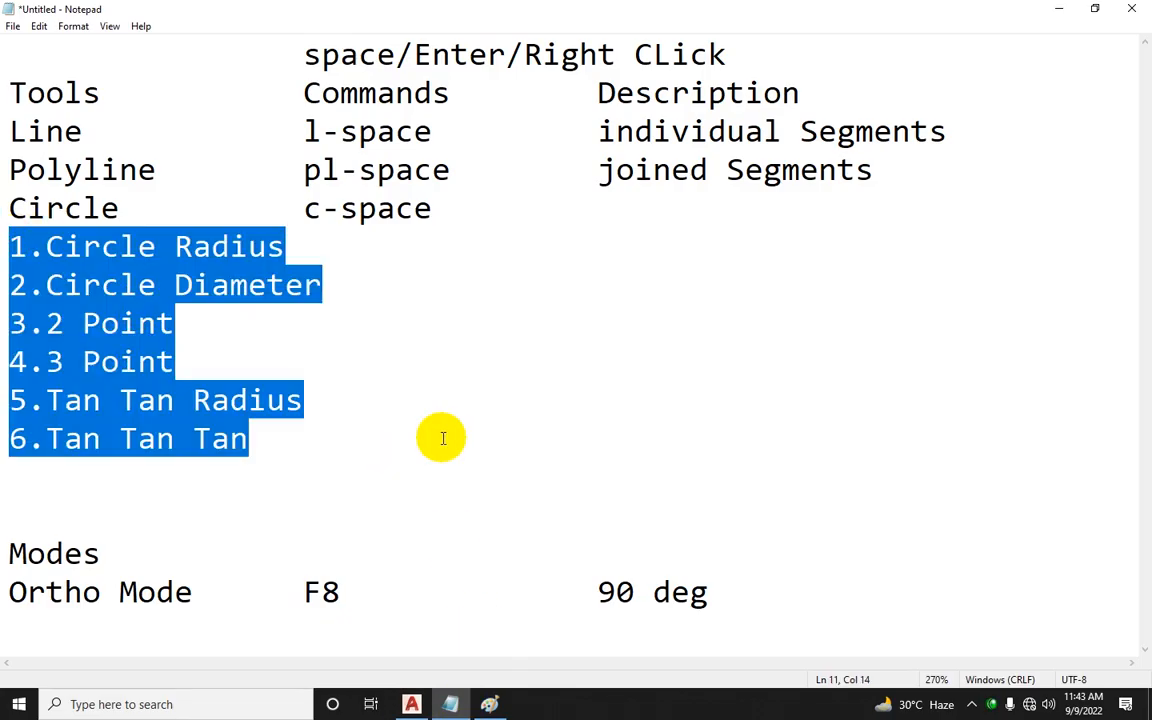
click(450, 704)
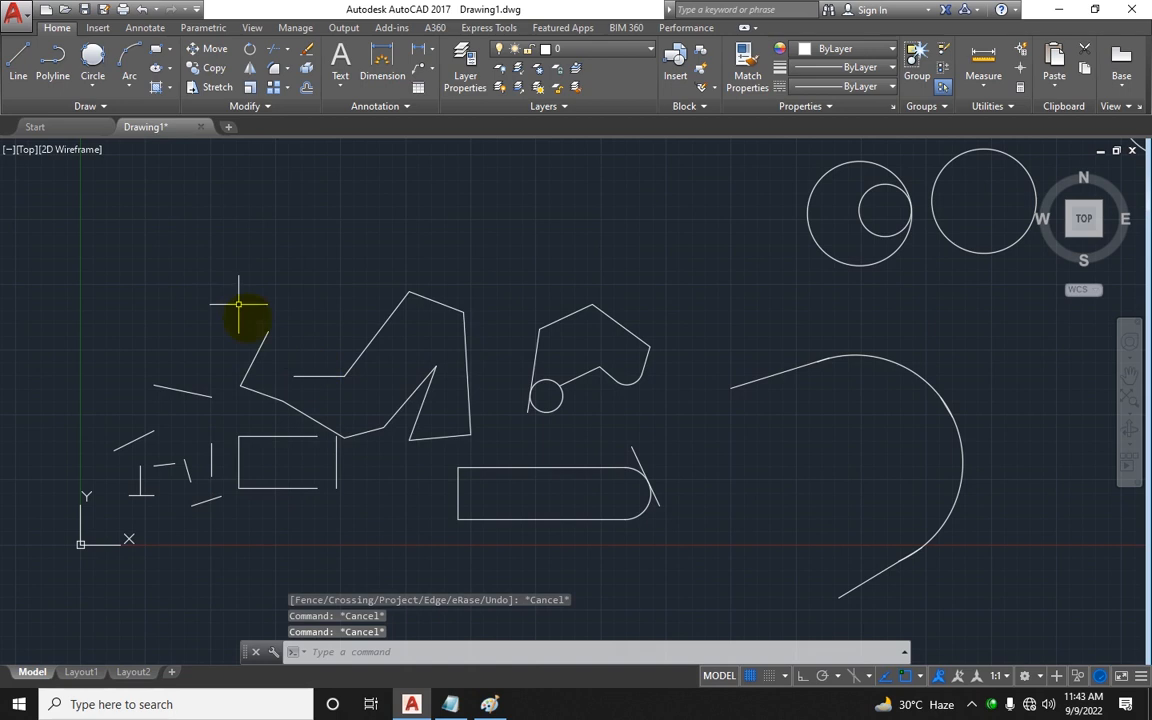
click(450, 704)
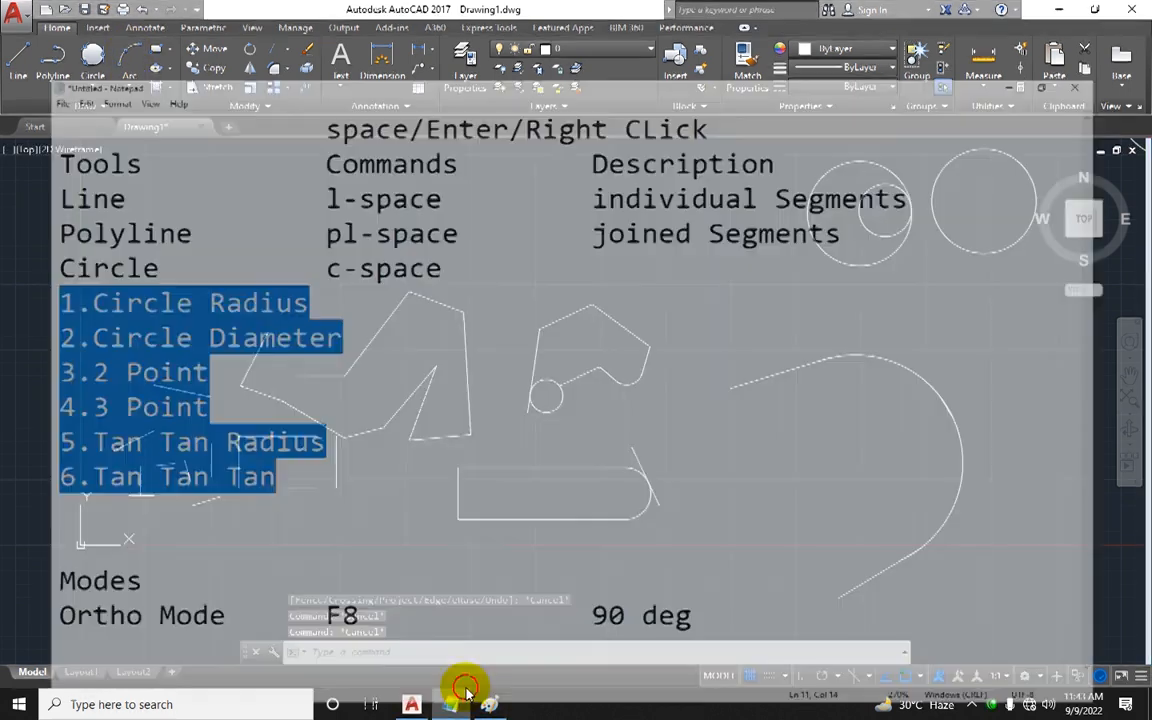
Step: Add an Arc row with command arc-space and description small segment of circle
click(463, 442)
key(Return)
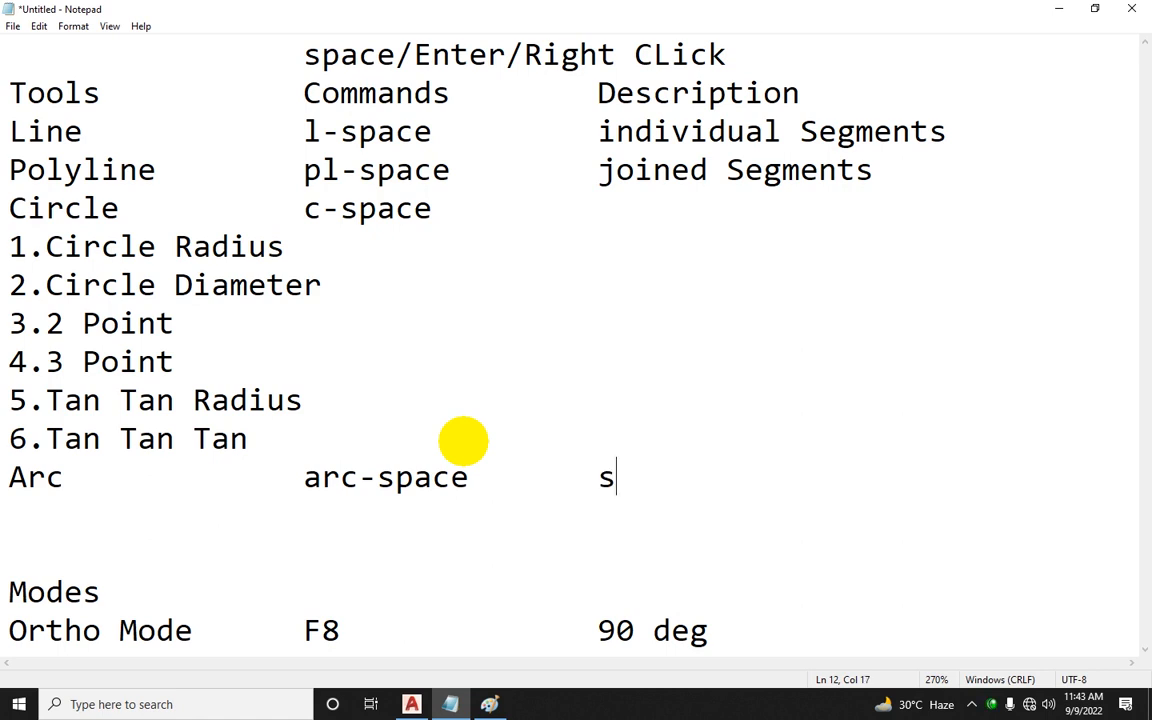
text(egment of)
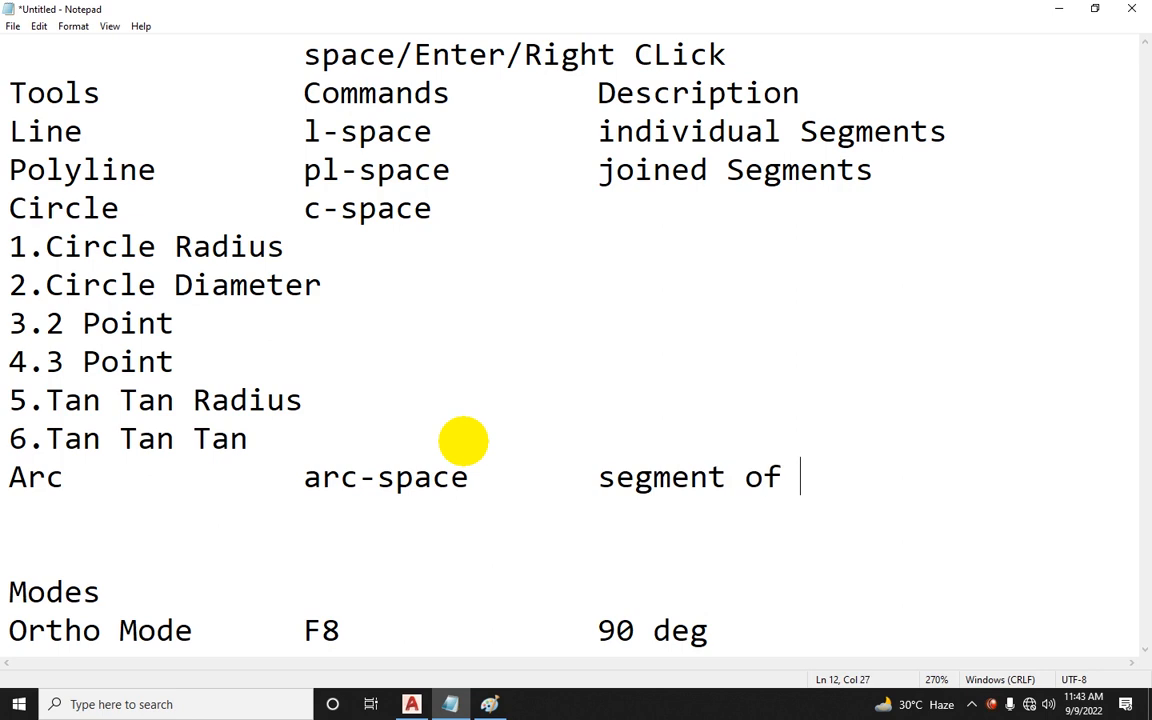
text( circle)
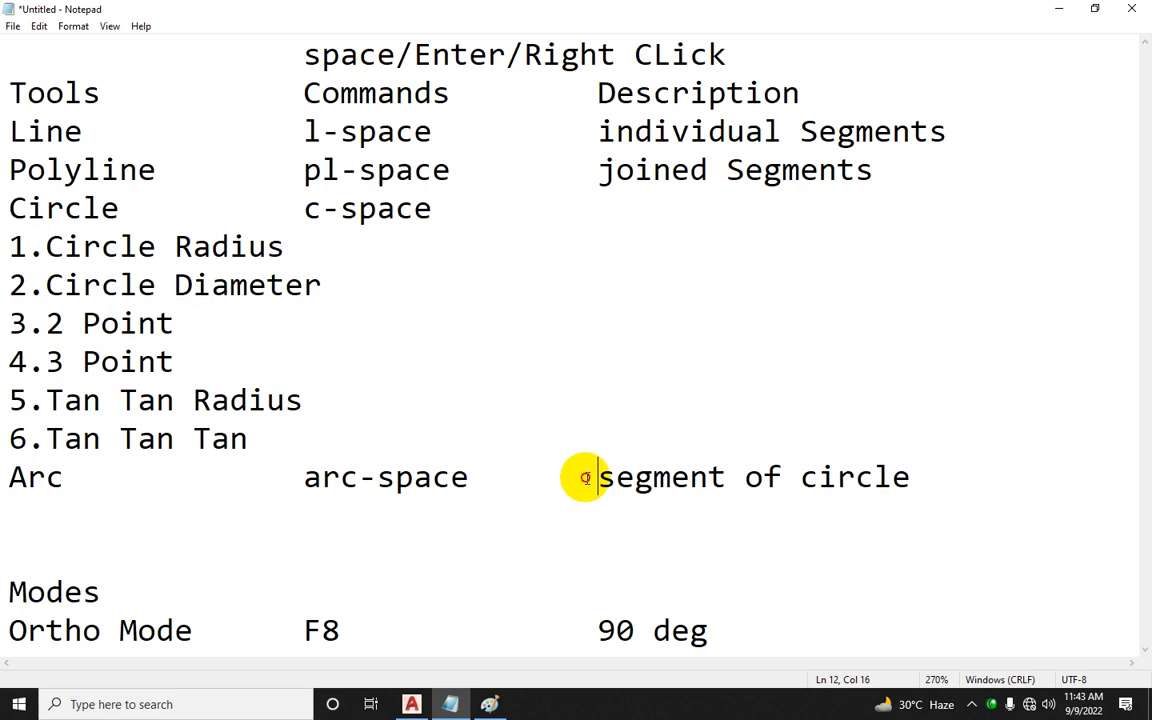
text(sl)
text(all)
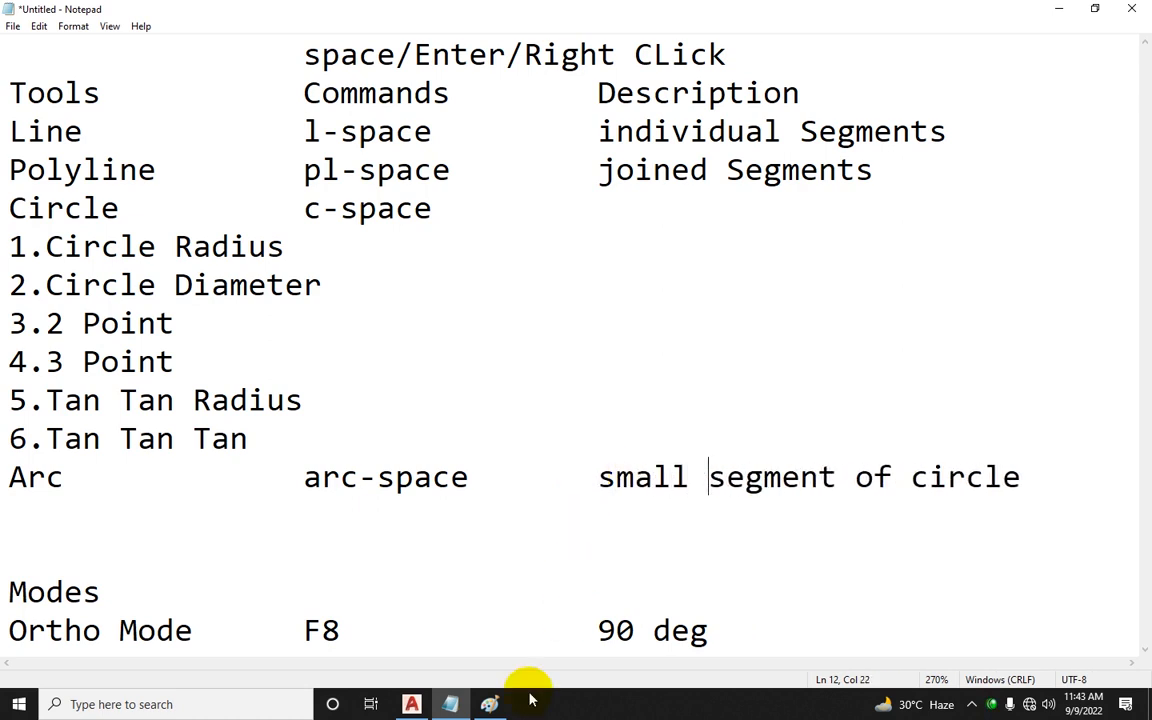
Step: Draw two connected line segments cutting across the right circle as trim boundaries
click(411, 704)
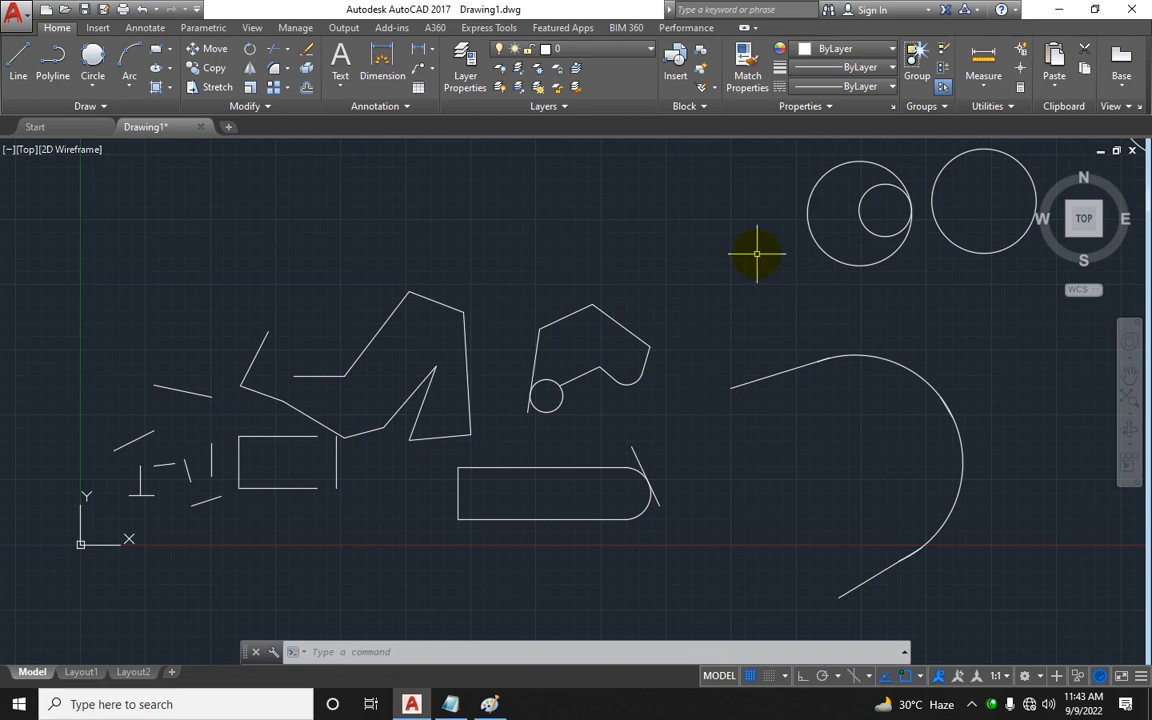
middle_drag(753, 249, 599, 355)
scroll(913, 257, up, 3)
scroll(913, 257, up, 3)
middle_drag(893, 282, 829, 322)
text(l)
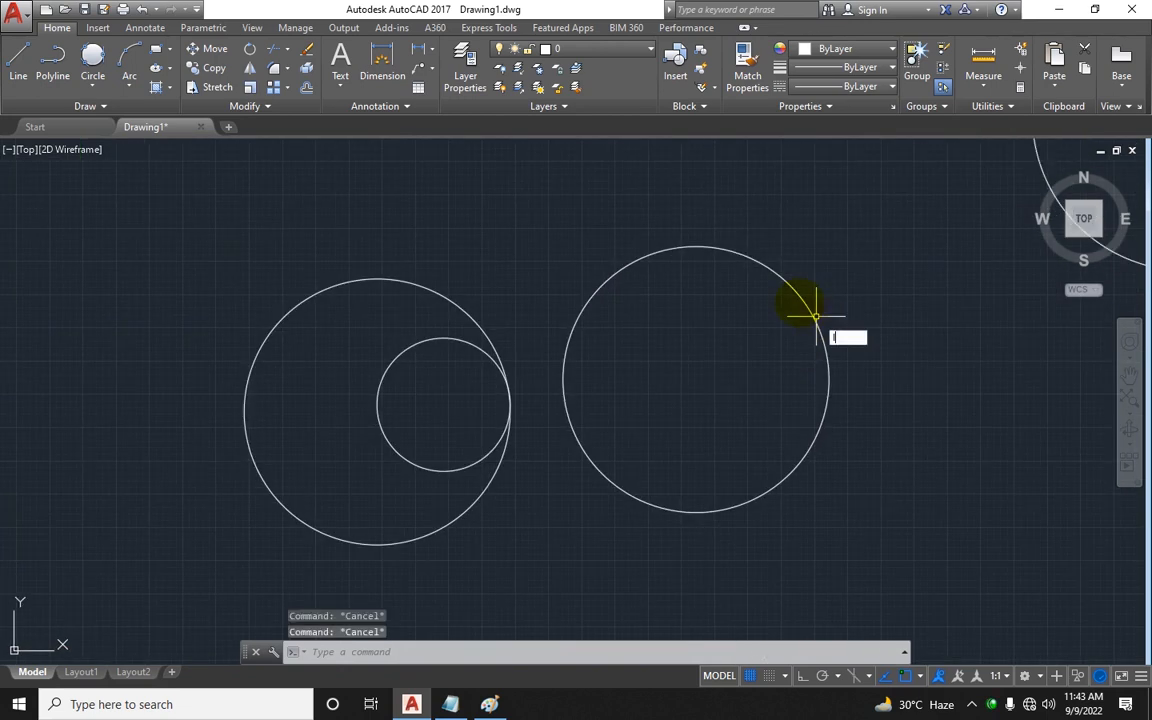
key(Return)
click(708, 201)
click(610, 347)
click(937, 347)
key(Escape)
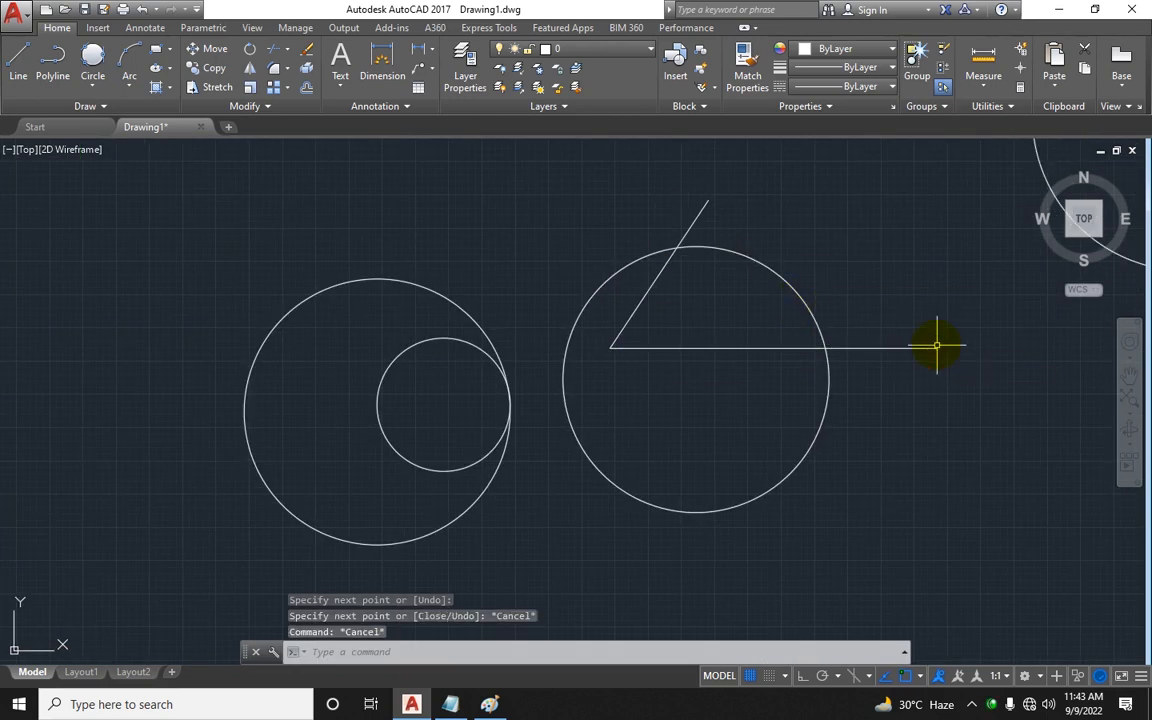
Step: Trim the circle against the two lines so only an upper-right arc remains
key(Escape)
key(Escape)
key(Return)
key(Return)
click(905, 455)
click(720, 440)
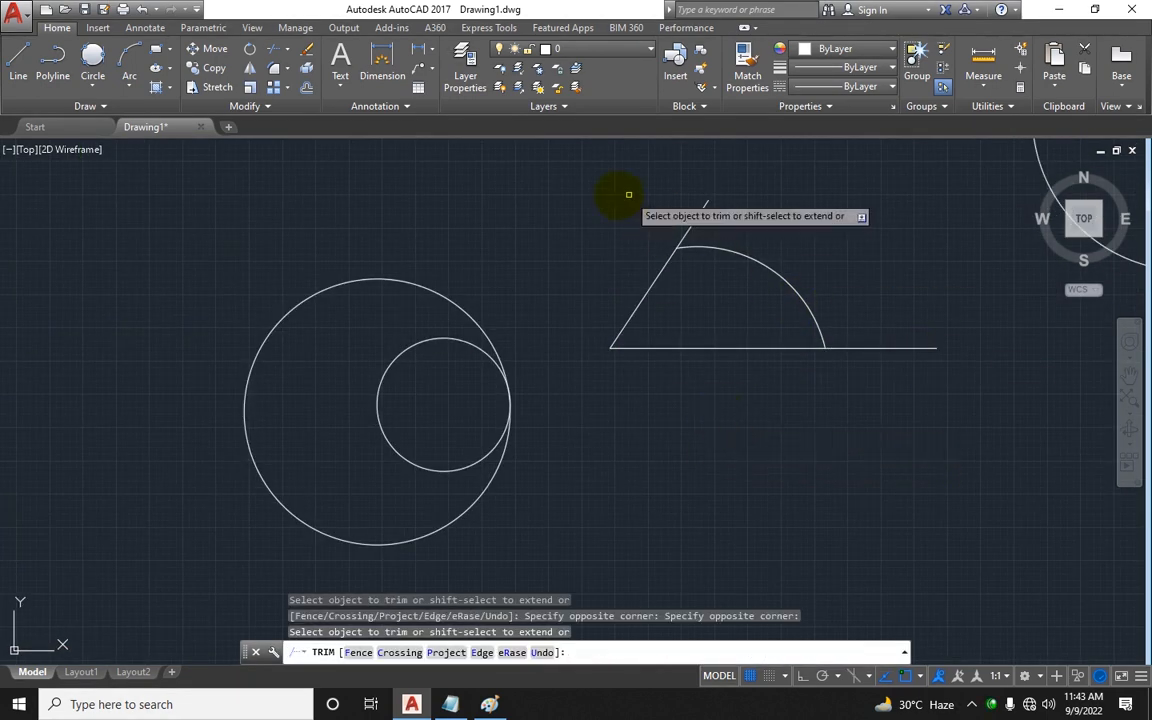
click(630, 194)
click(728, 228)
click(909, 318)
click(868, 377)
key(Escape)
Step: Delete the two boundary lines, leaving only the arc
click(707, 373)
click(617, 290)
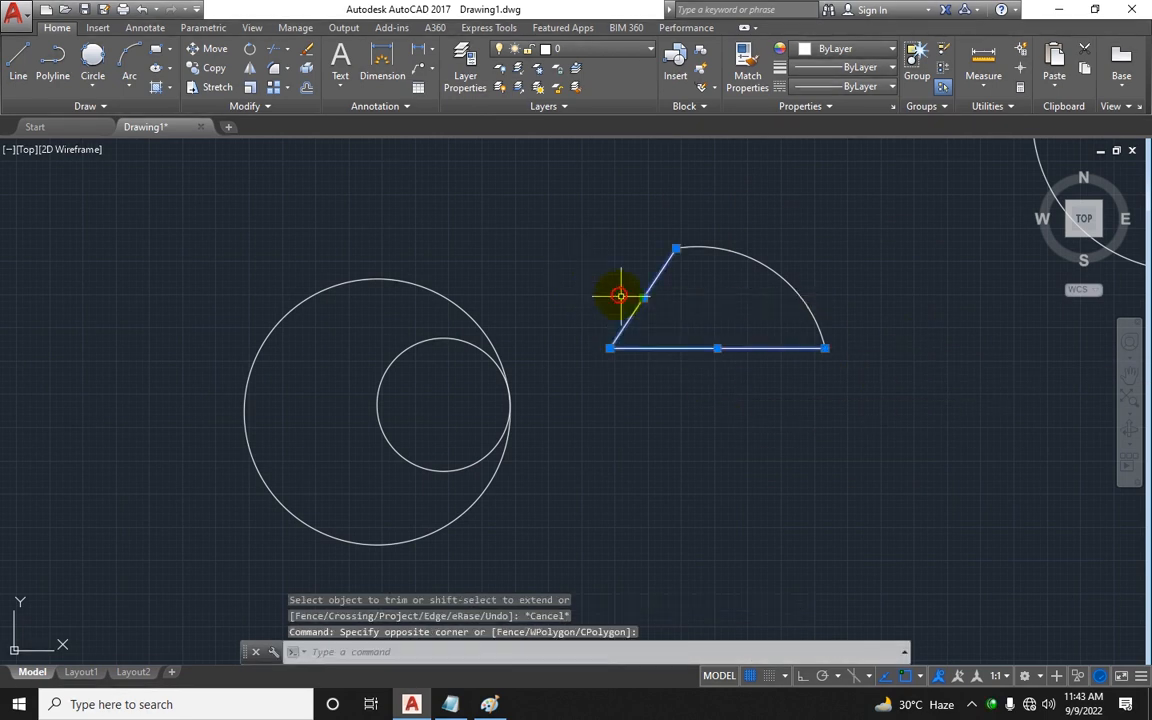
key(Delete)
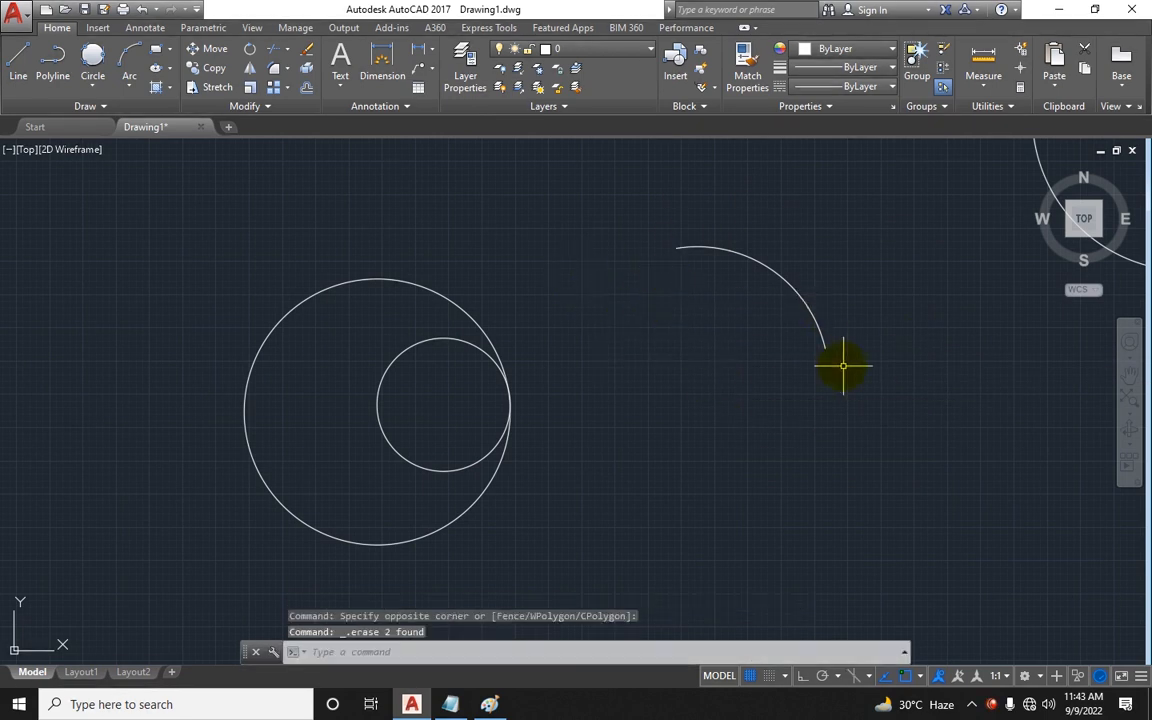
click(452, 702)
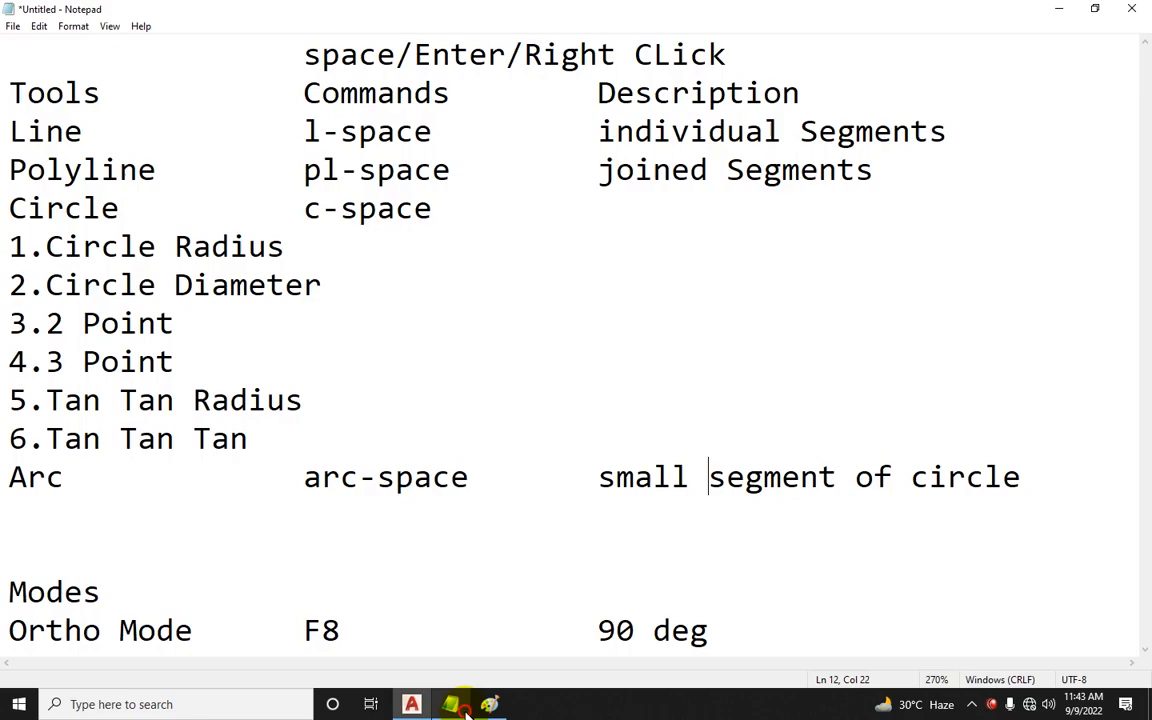
click(489, 702)
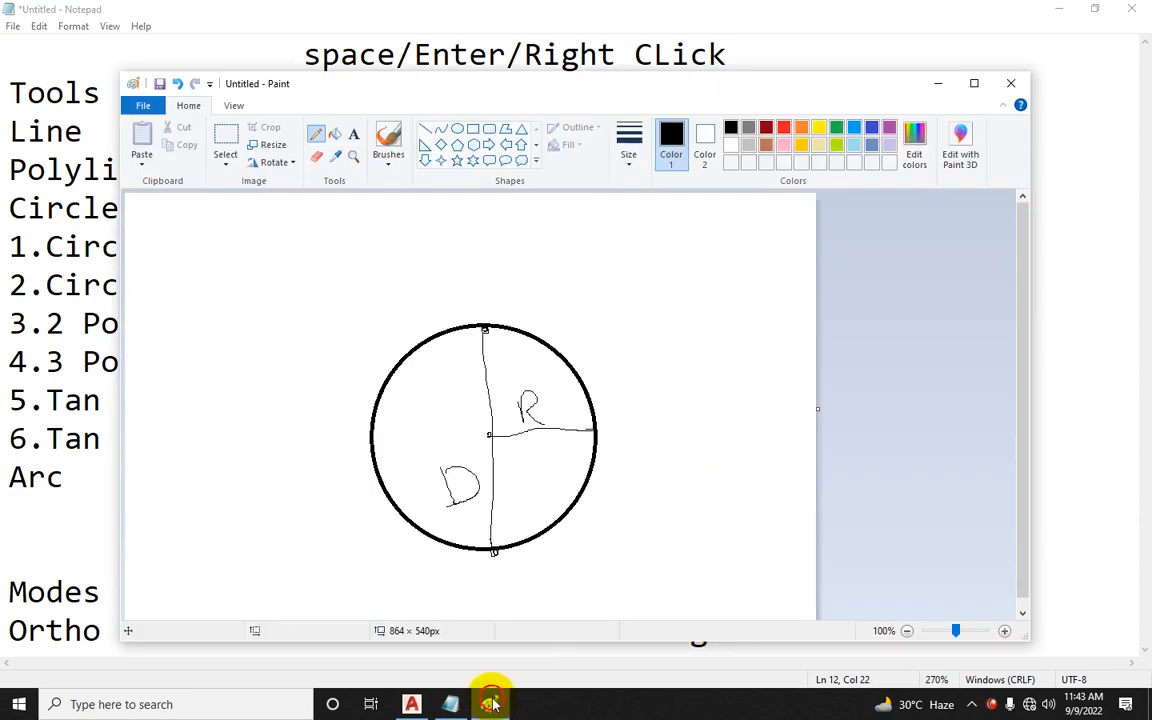
click(418, 704)
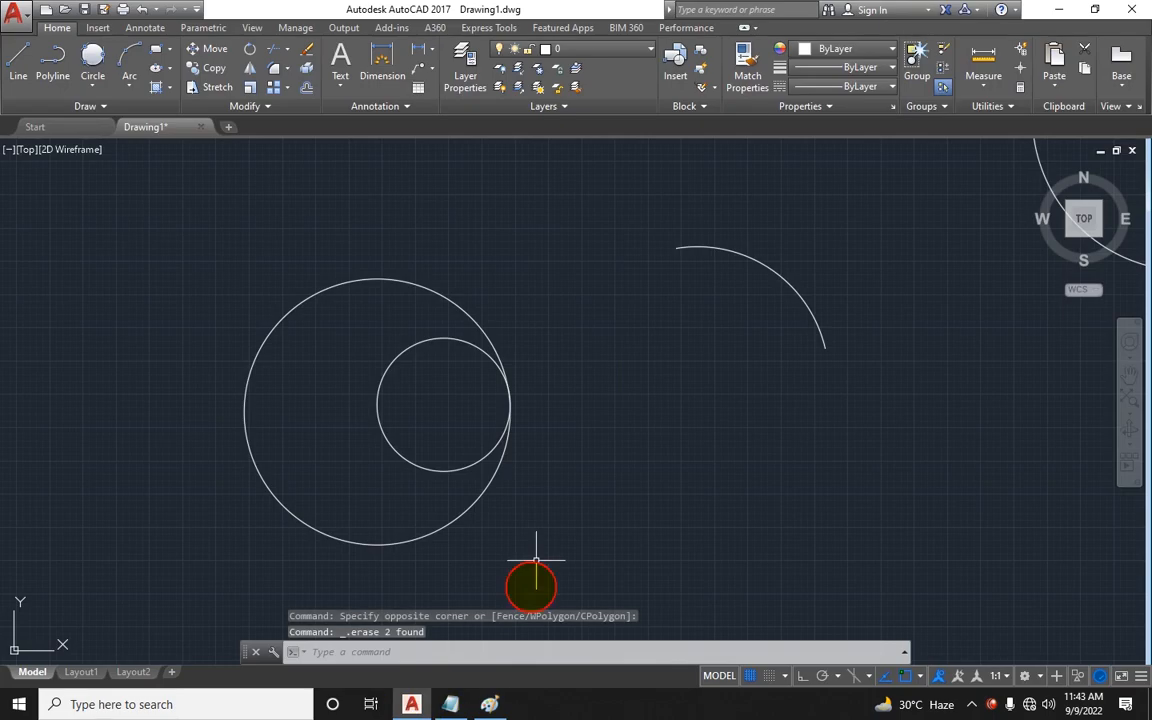
Step: Try stretching the arc by its midpoint grip
click(671, 244)
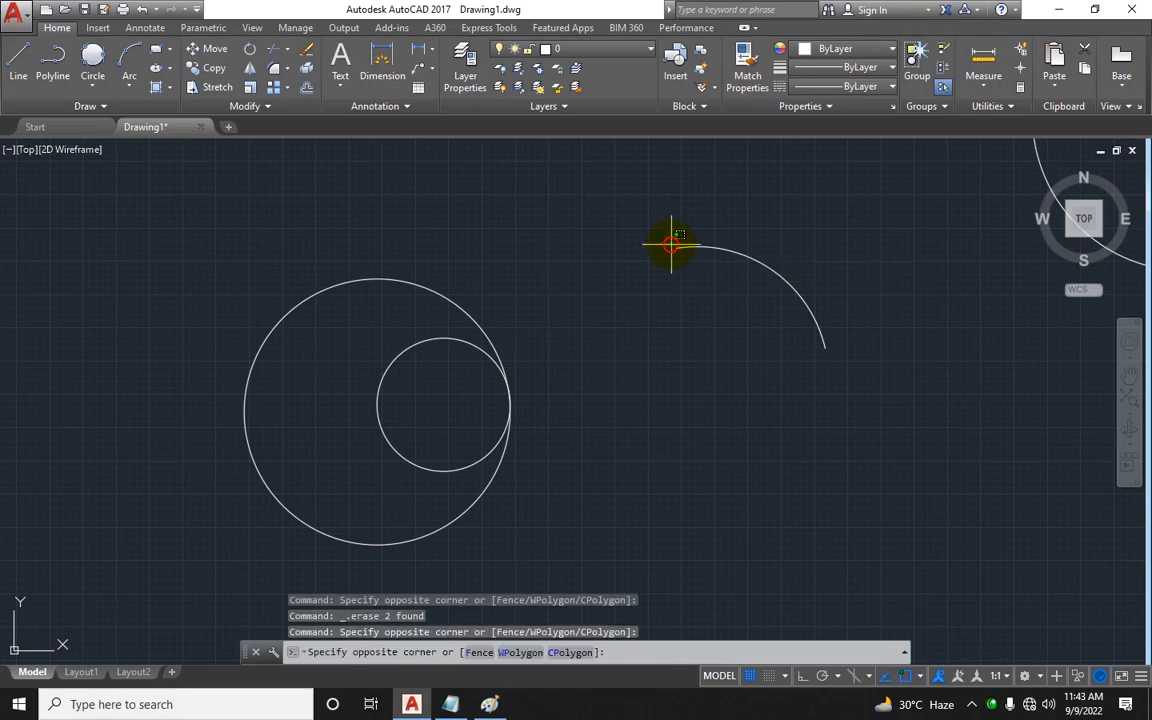
key(Escape)
click(676, 248)
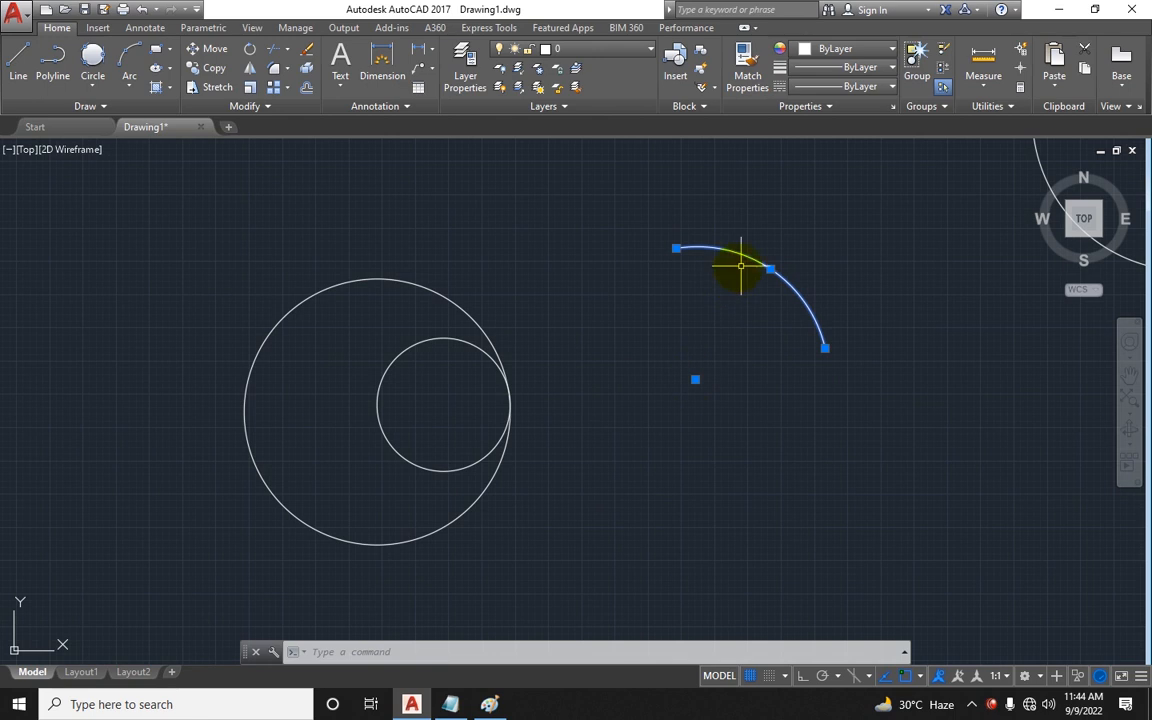
click(770, 268)
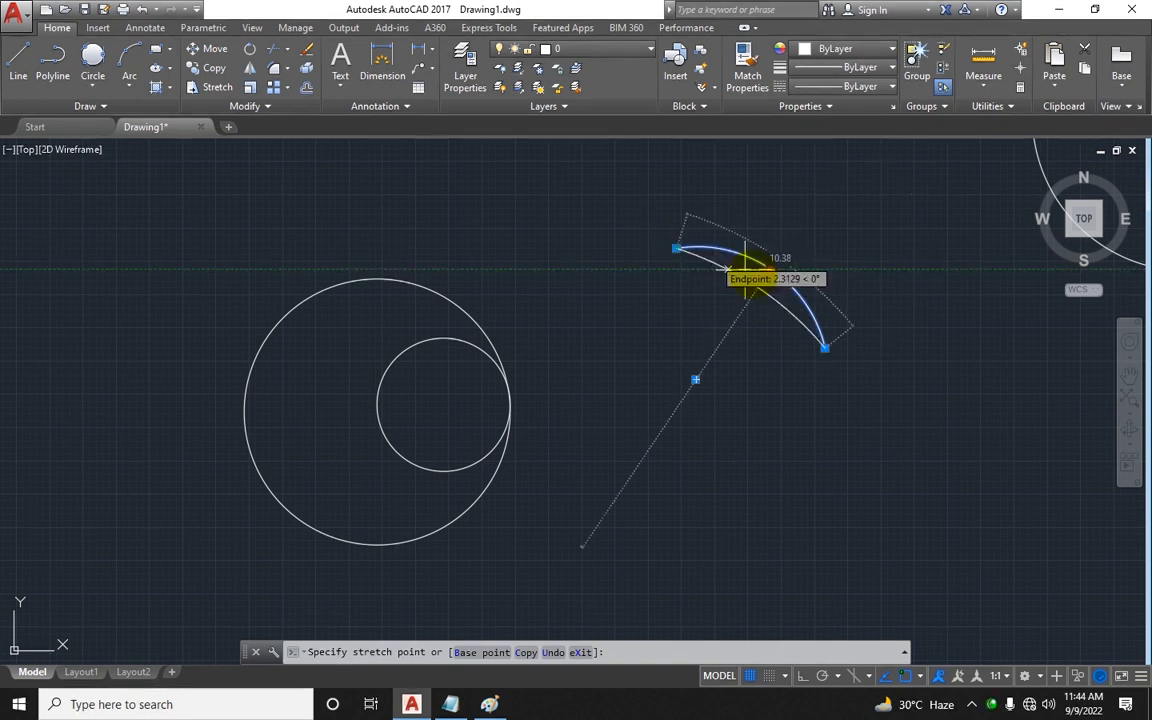
key(Escape)
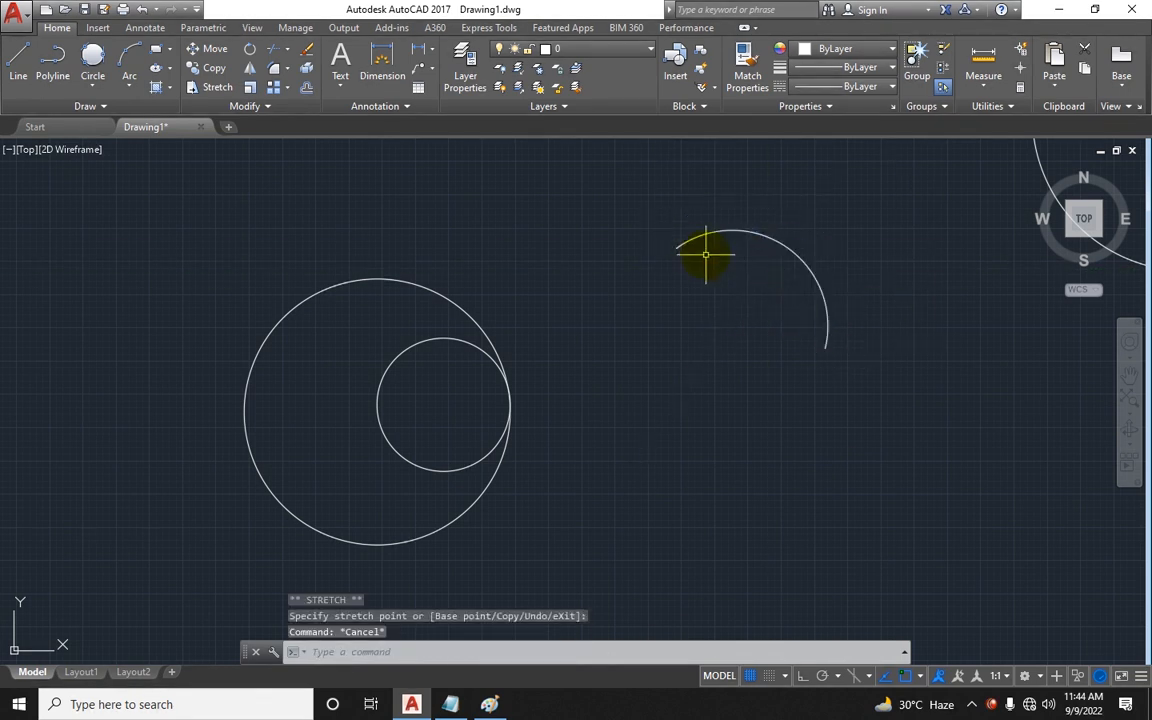
Step: Draw a three-point arc left of the trimmed arc, picking start, second and end points
click(125, 80)
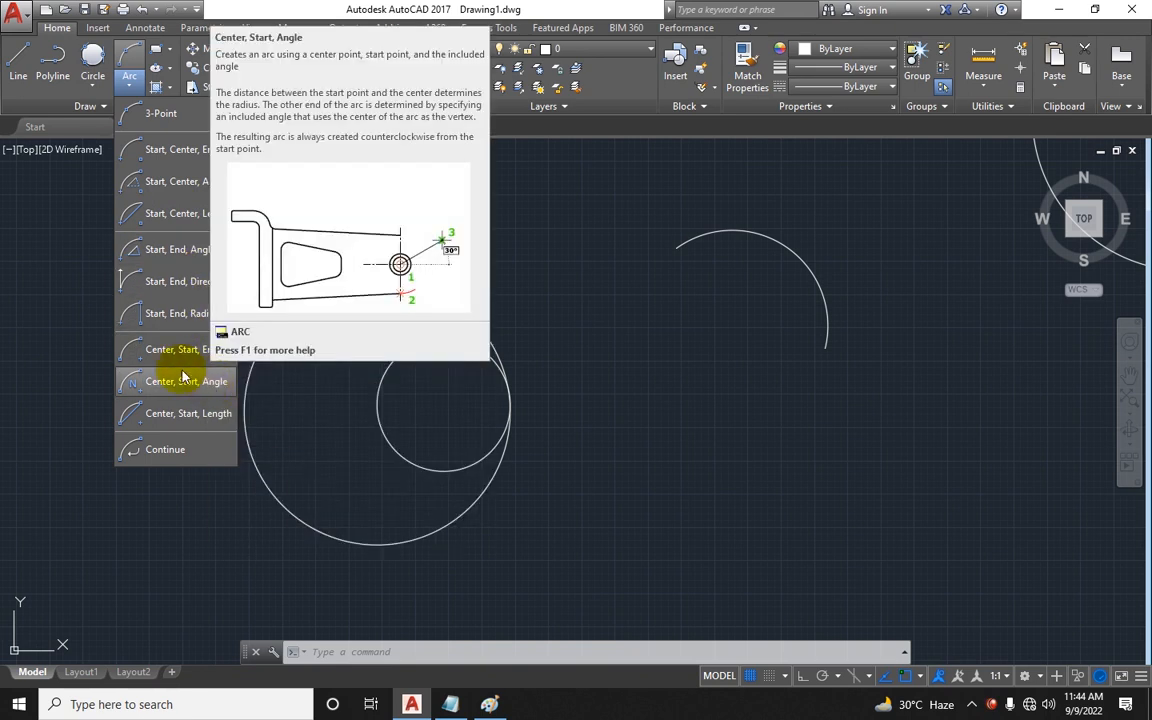
click(155, 113)
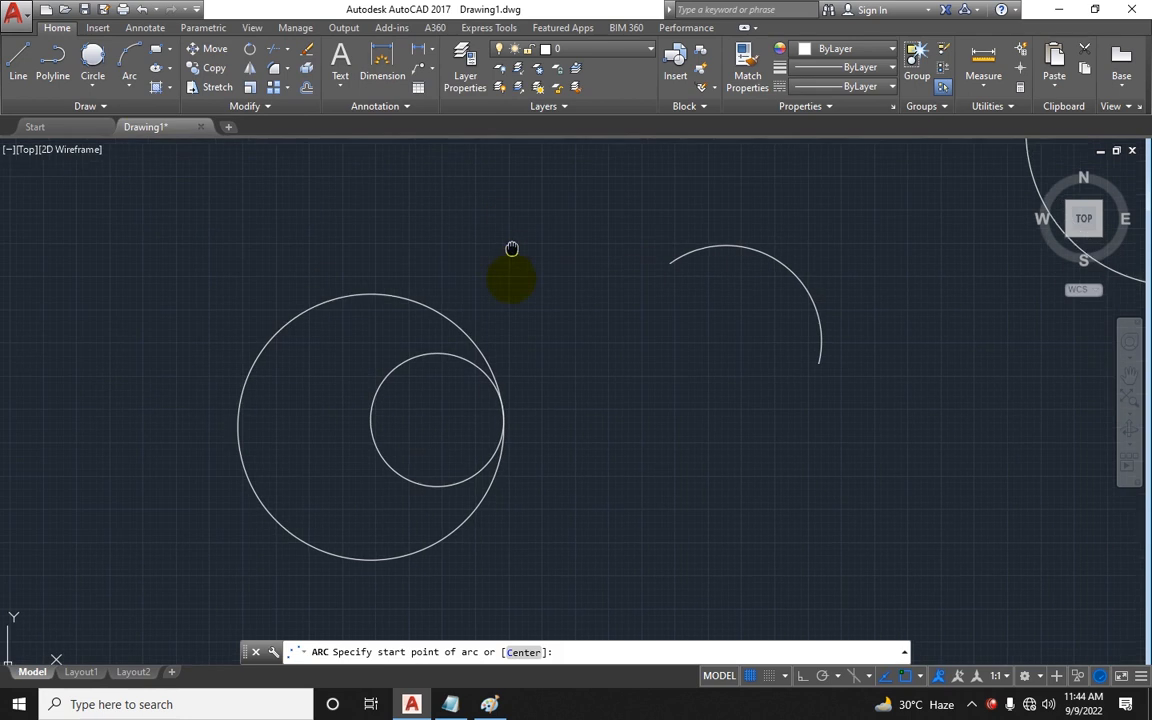
click(592, 368)
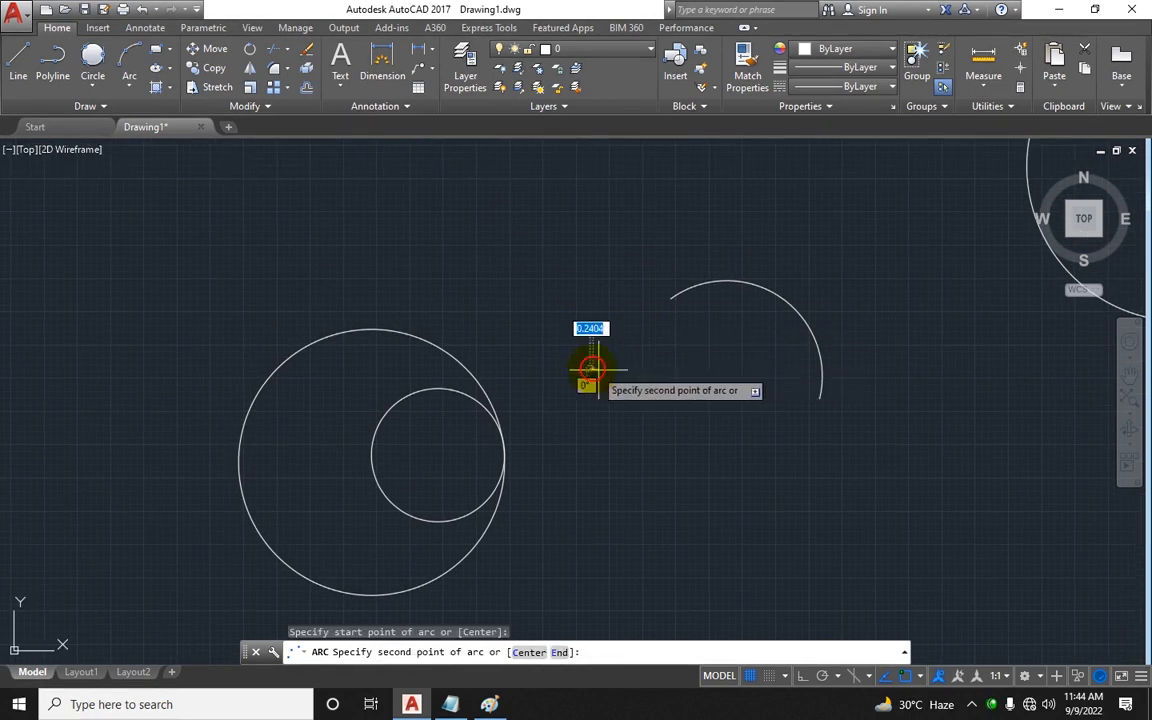
click(712, 378)
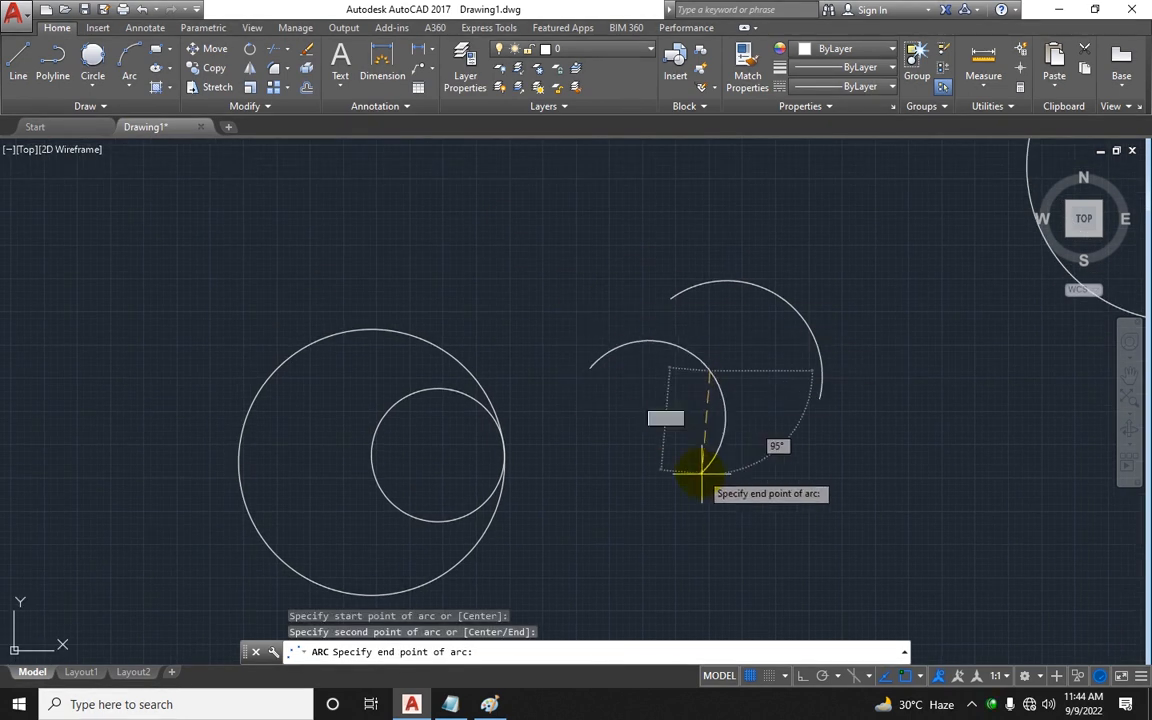
click(737, 503)
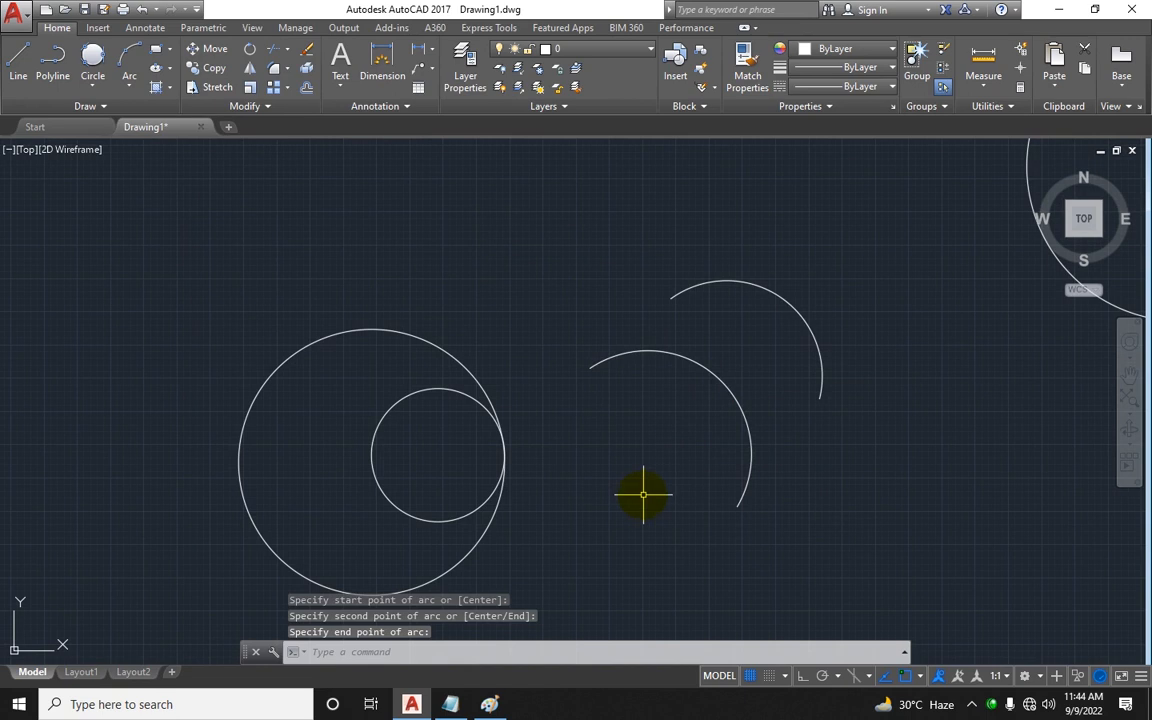
Step: Switch to Notepad and add a row below Arc listing the tool Rectengle with command rec-space
scroll(563, 403, down, 4)
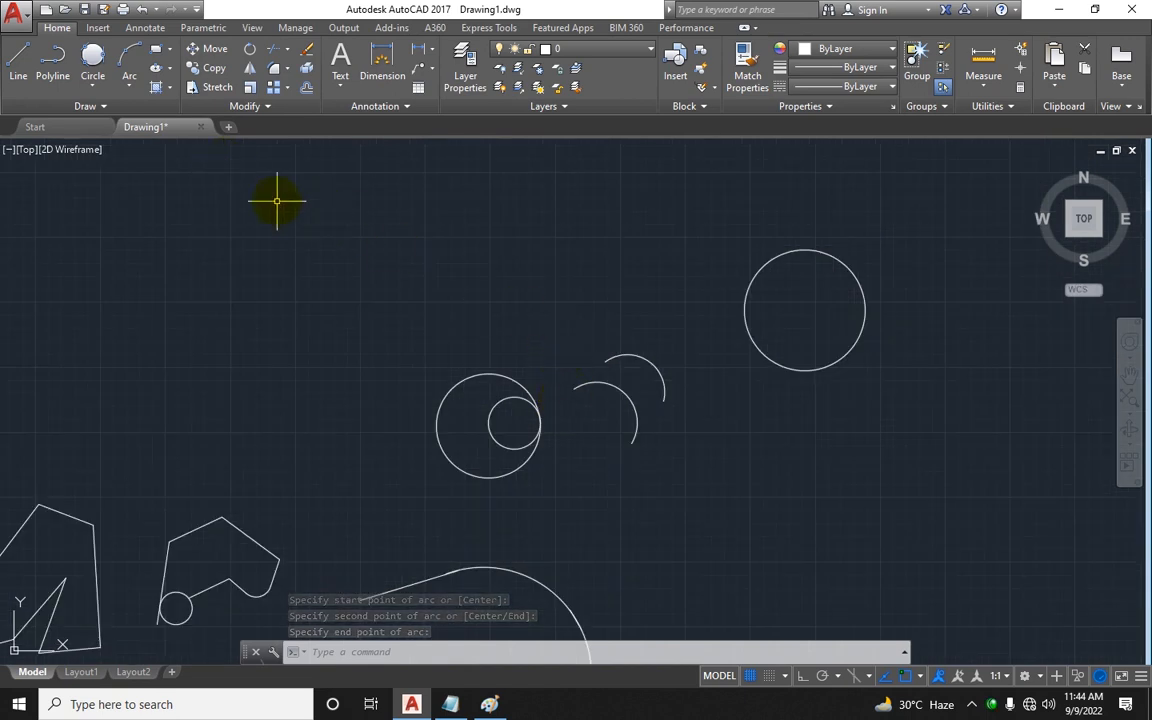
click(450, 704)
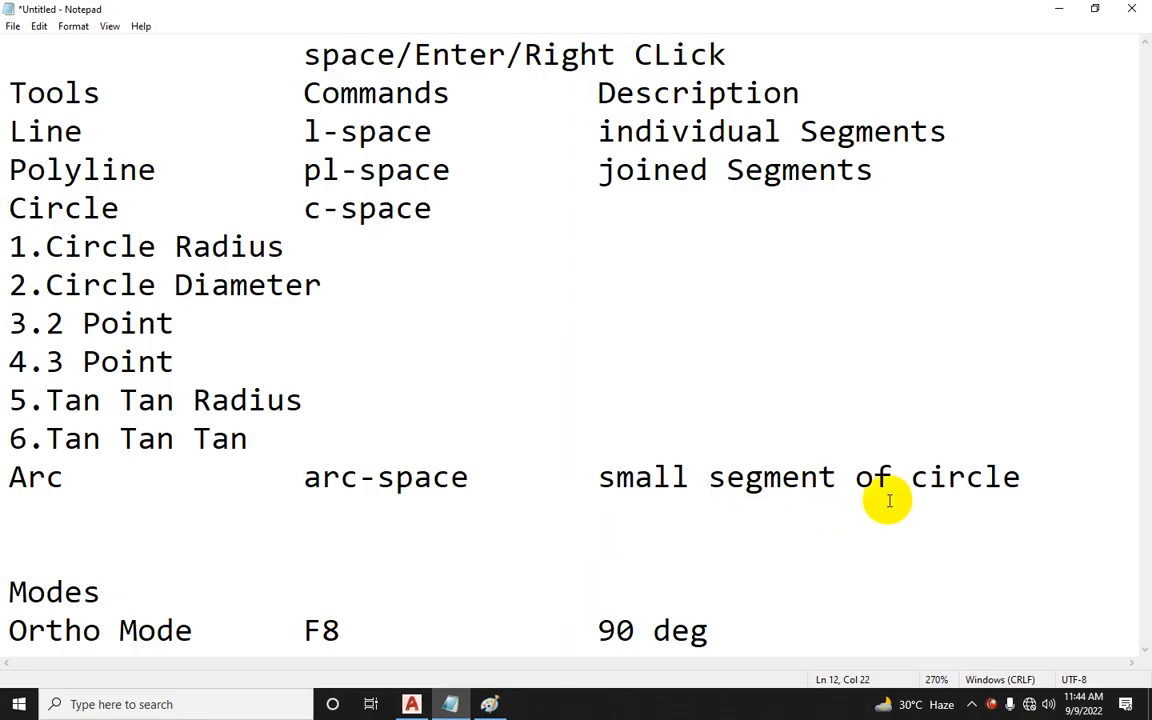
click(1110, 476)
key(Return)
text(Rec)
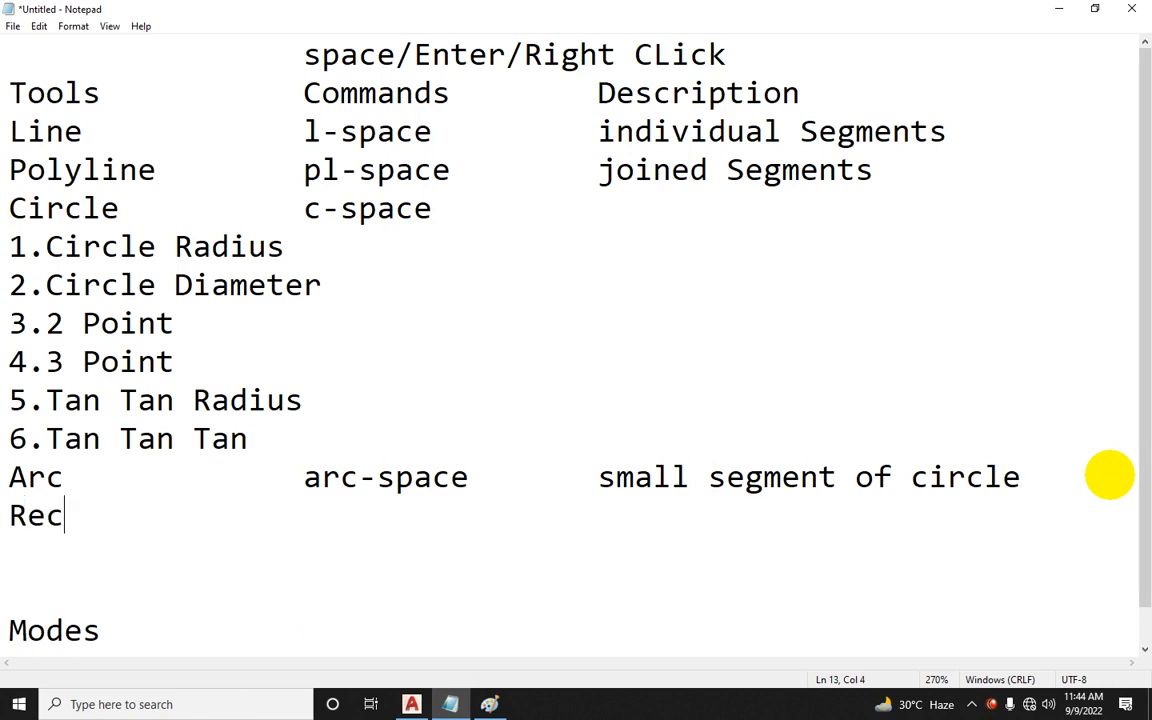
text(tem)
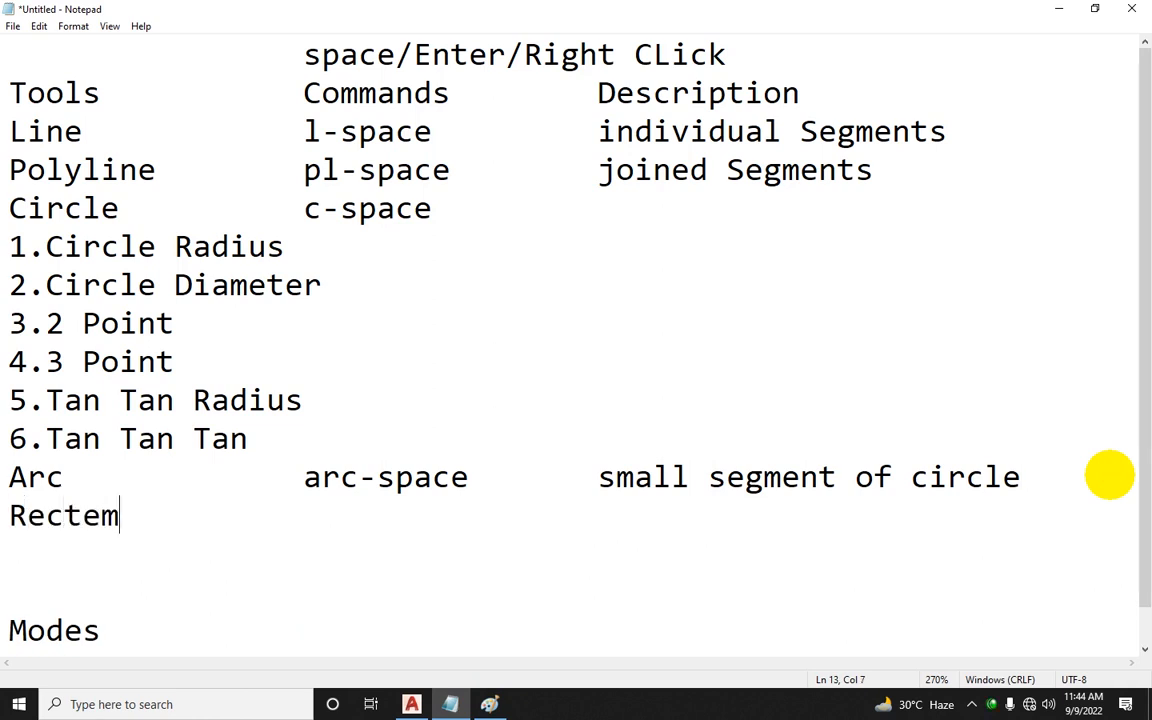
key(BackSpace)
text(ngle)
key(Tab)
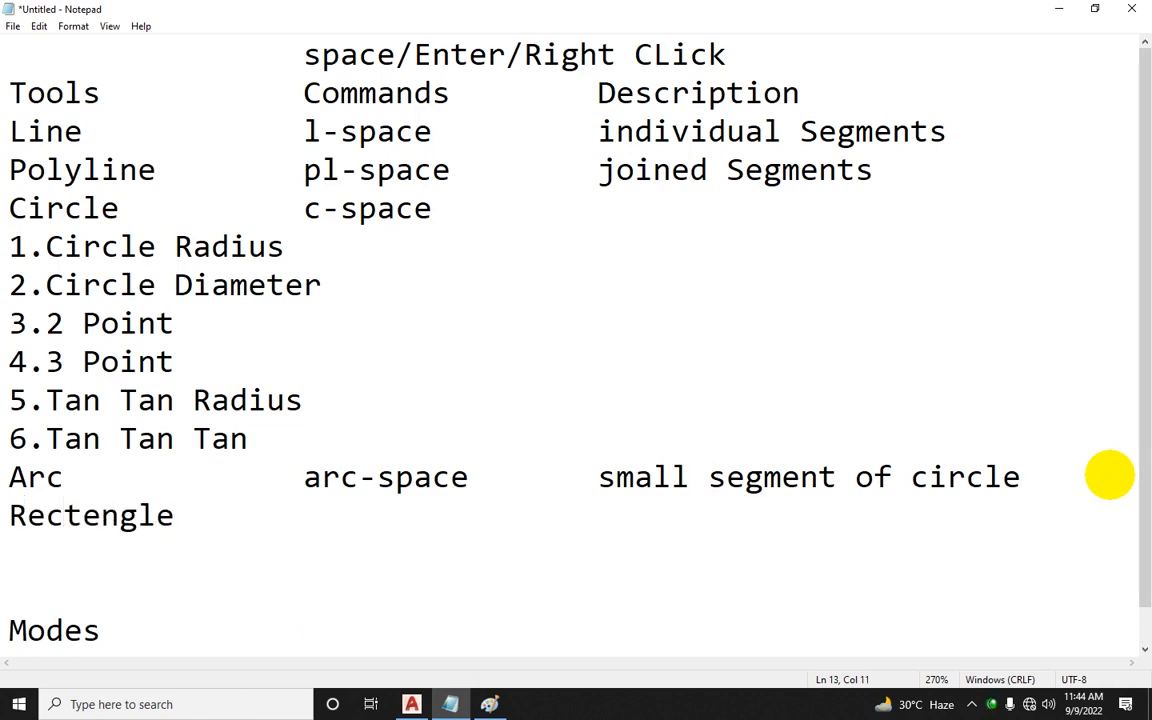
text(rec-space)
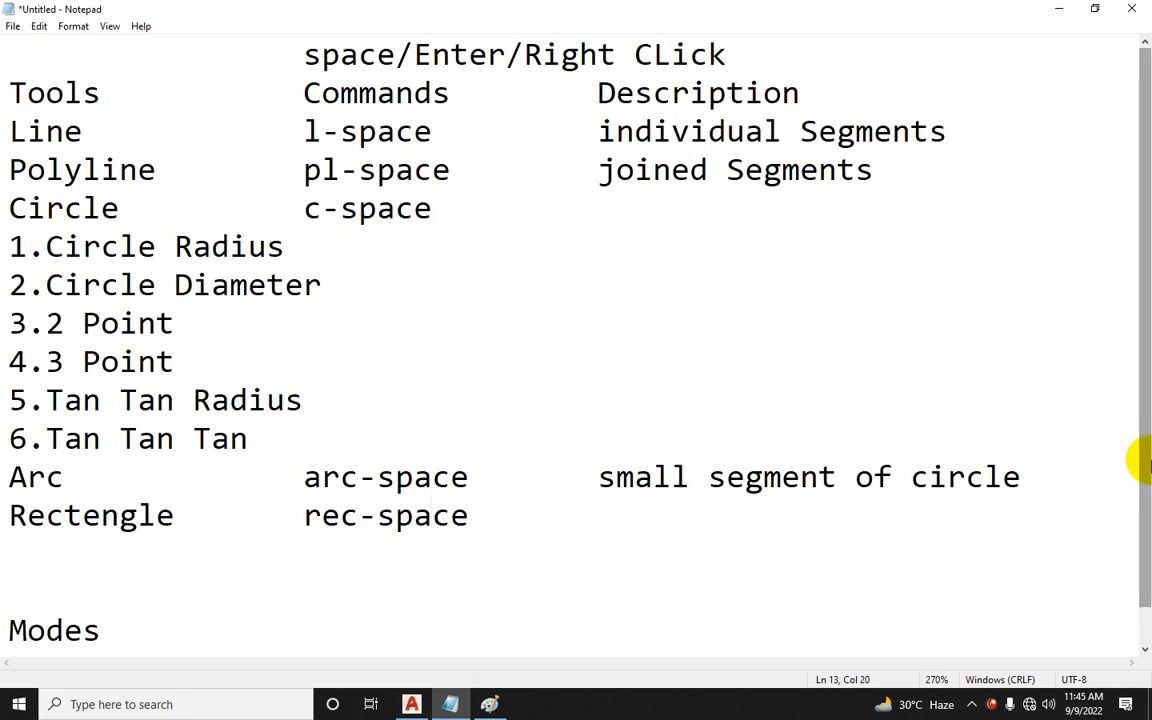
Step: Switch to Paint and draw a rectangle shape above the circle sketch
click(412, 704)
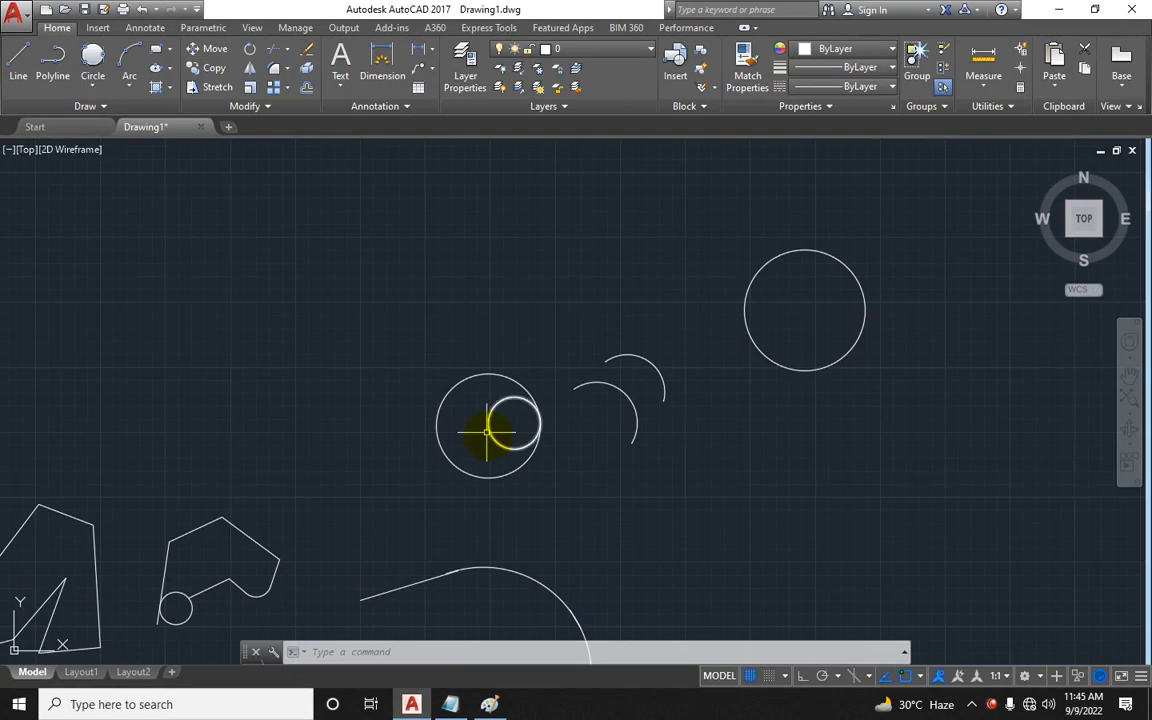
middle_drag(576, 339, 609, 352)
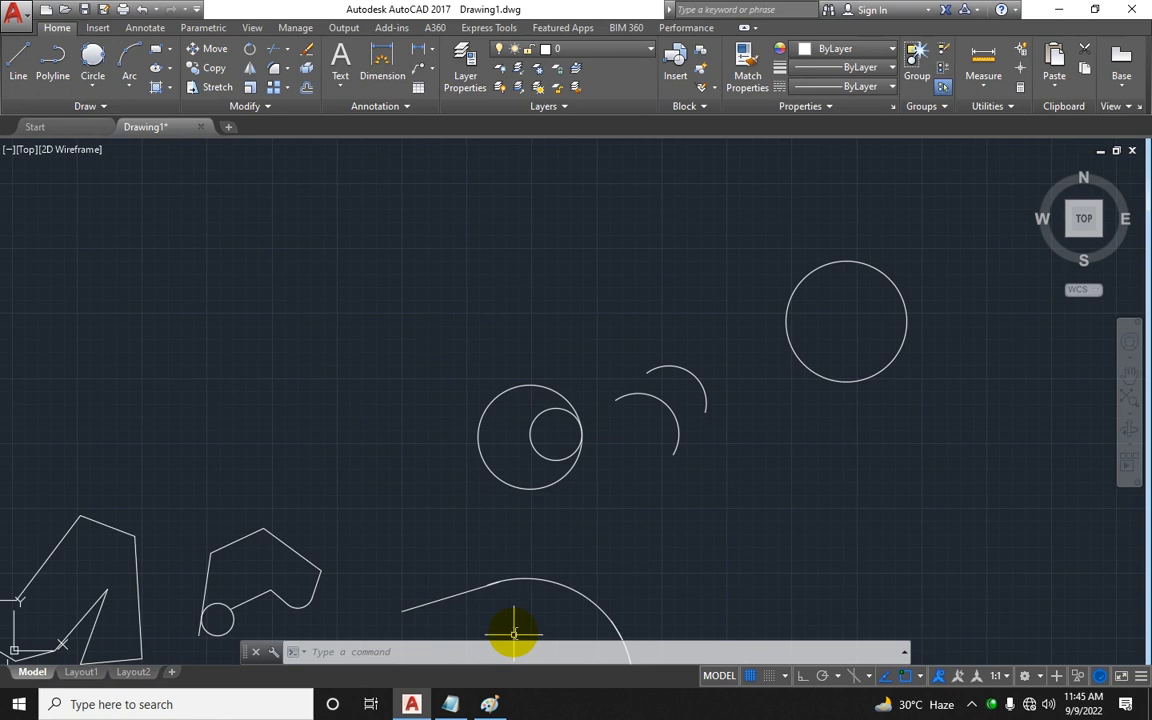
click(490, 704)
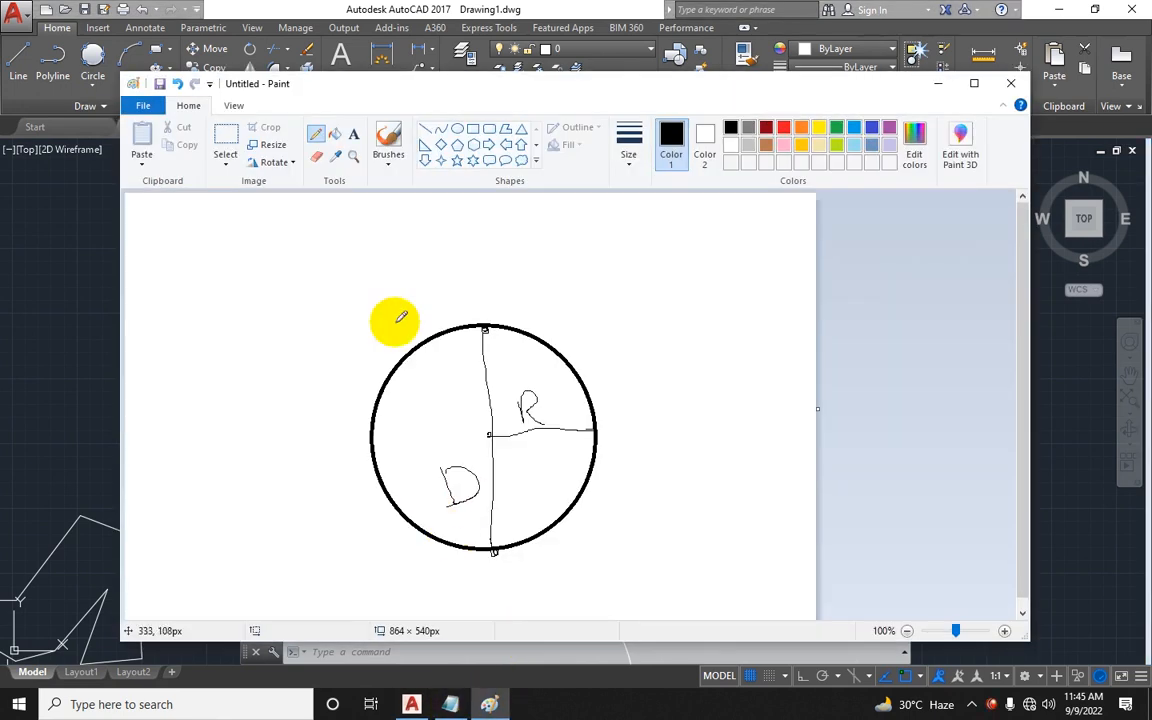
click(473, 128)
drag(199, 225, 397, 334)
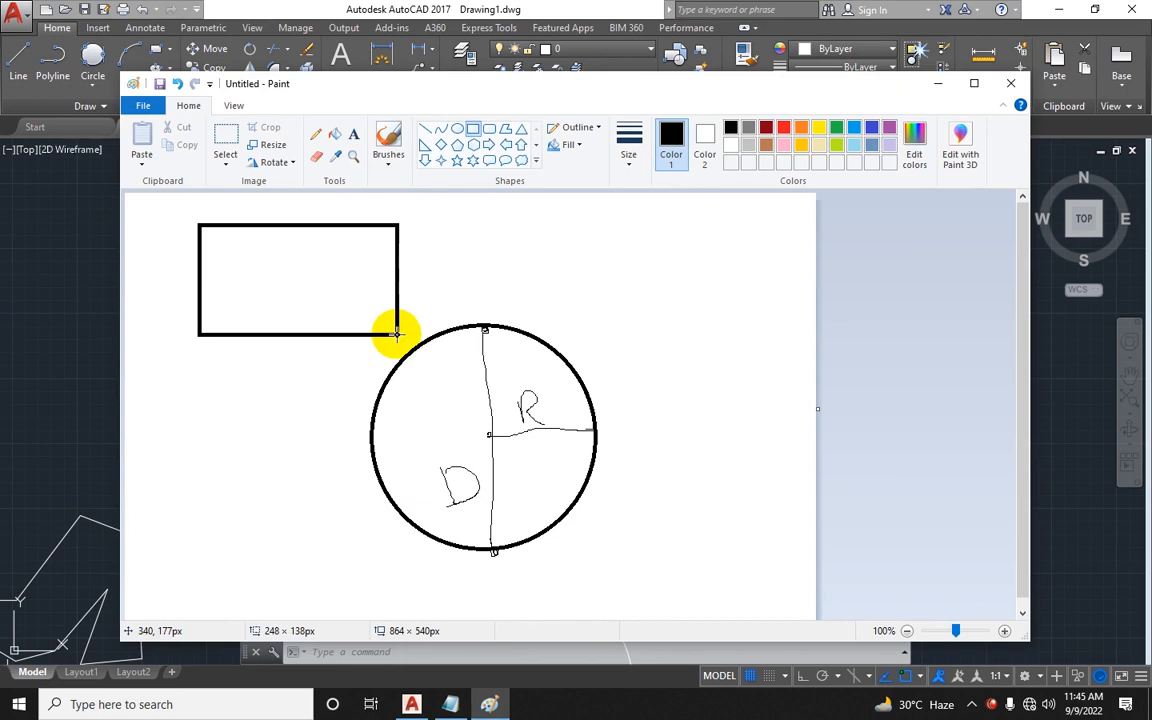
Step: With a brush, circle the rectangle's opposite corners and connect them with a diagonal stroke
click(388, 140)
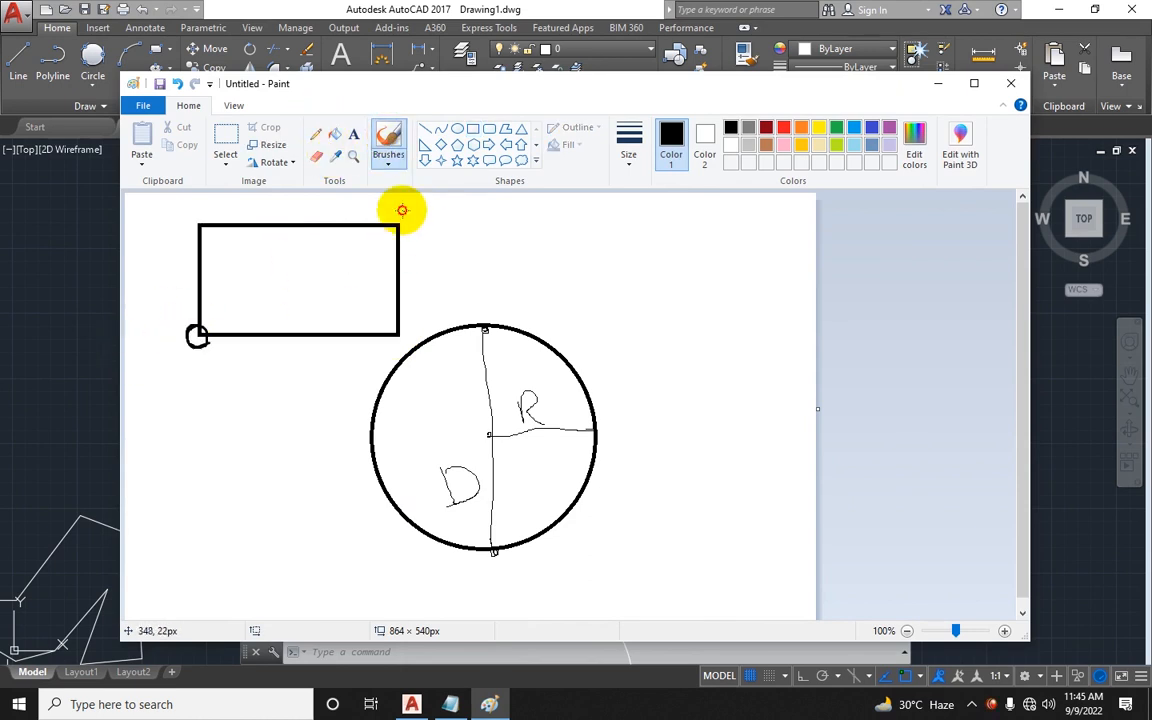
mouse_move(402, 210)
mouse_down()
mouse_move(393, 231)
mouse_move(394, 212)
mouse_up()
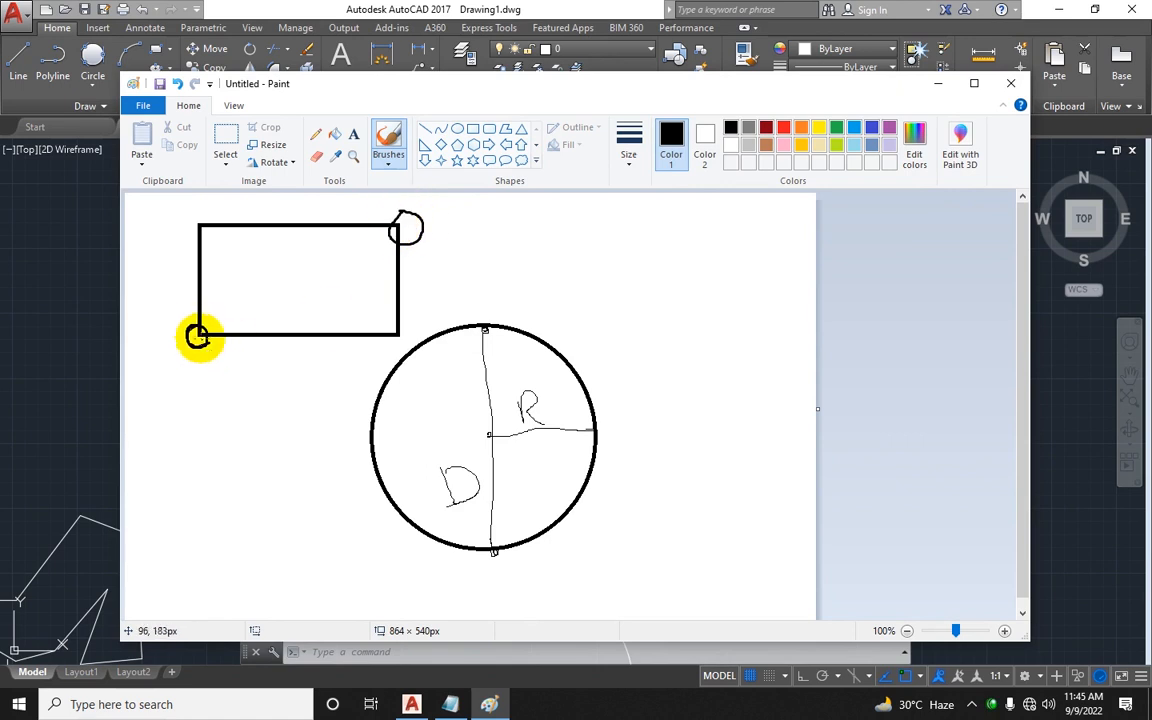
mouse_move(198, 337)
mouse_down()
mouse_move(198, 319)
mouse_move(208, 342)
mouse_move(196, 321)
mouse_up()
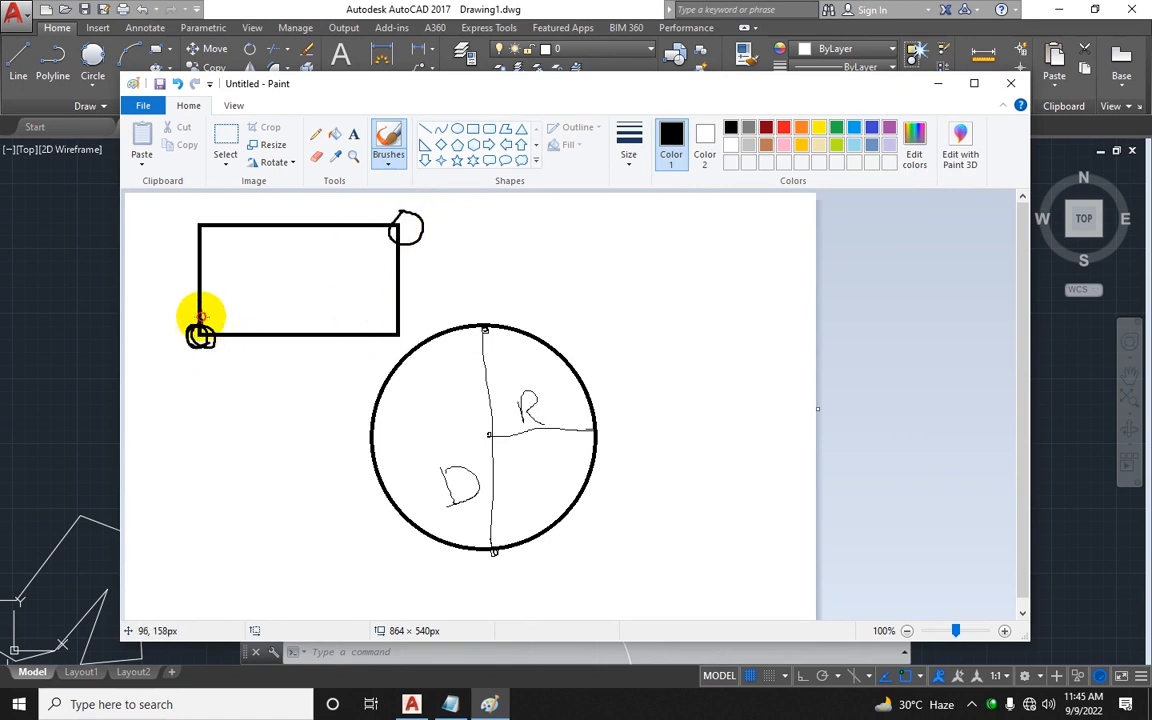
mouse_move(200, 318)
mouse_down()
mouse_move(203, 231)
mouse_move(405, 226)
mouse_up()
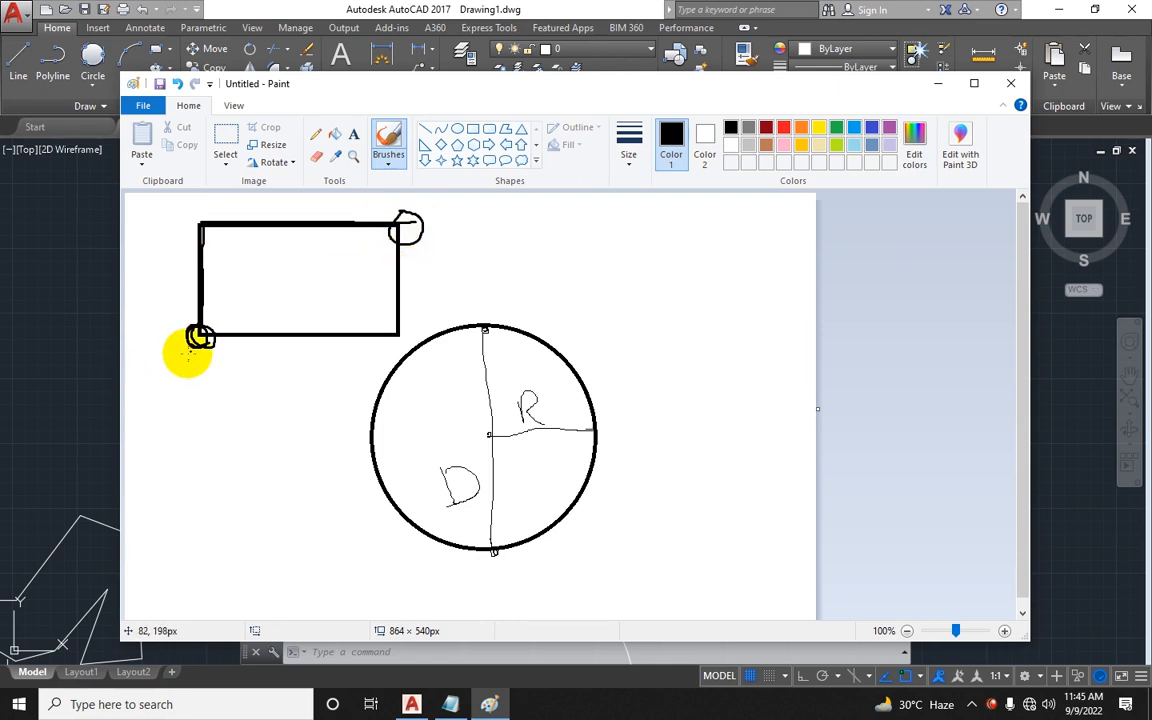
drag(201, 332, 401, 226)
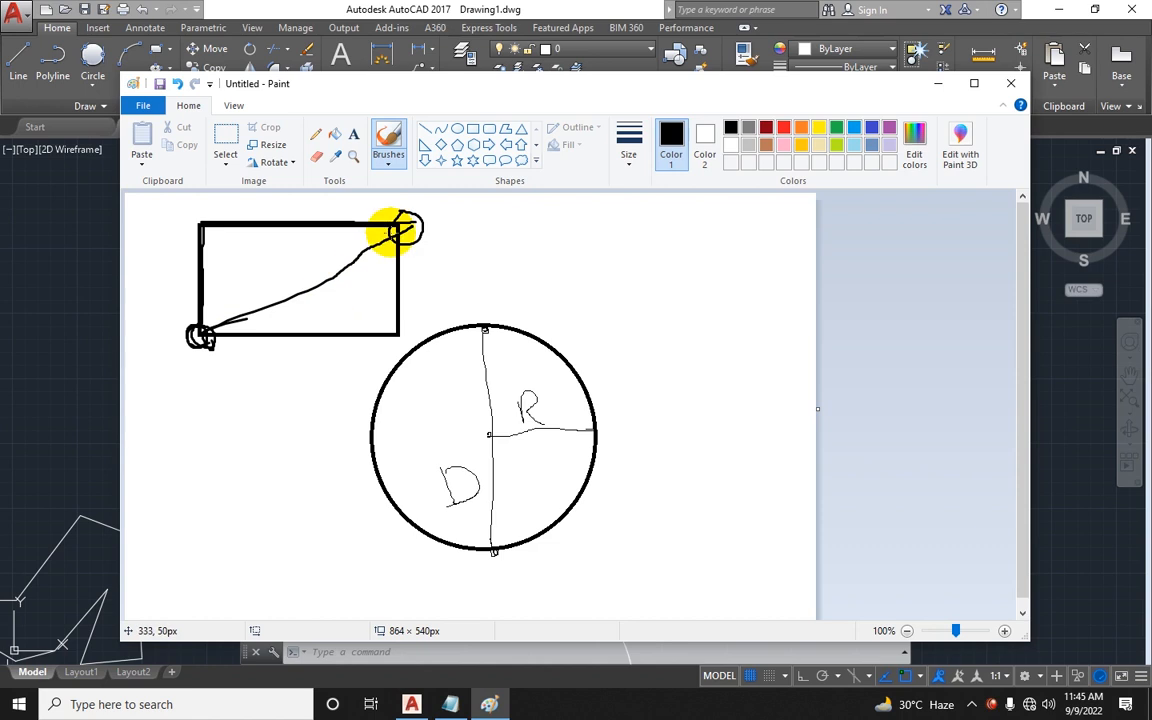
click(15, 300)
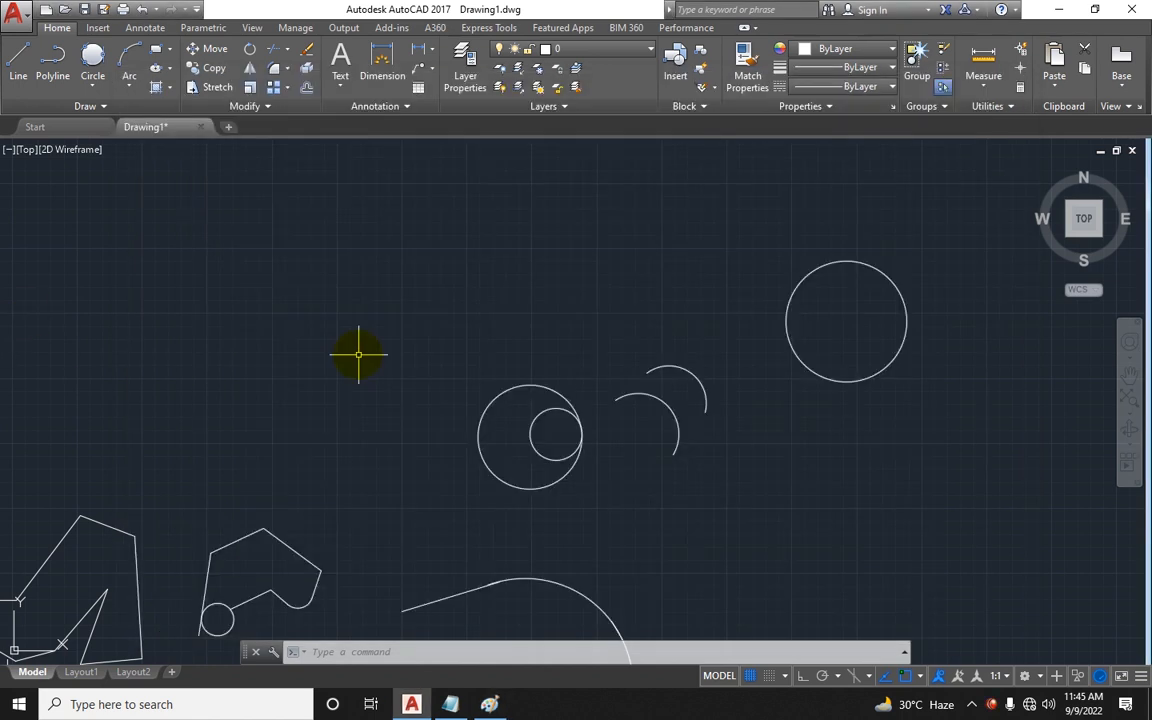
Step: In AutoCAD, draw a rectangle 30 wide by 50 high from a picked first corner
click(155, 48)
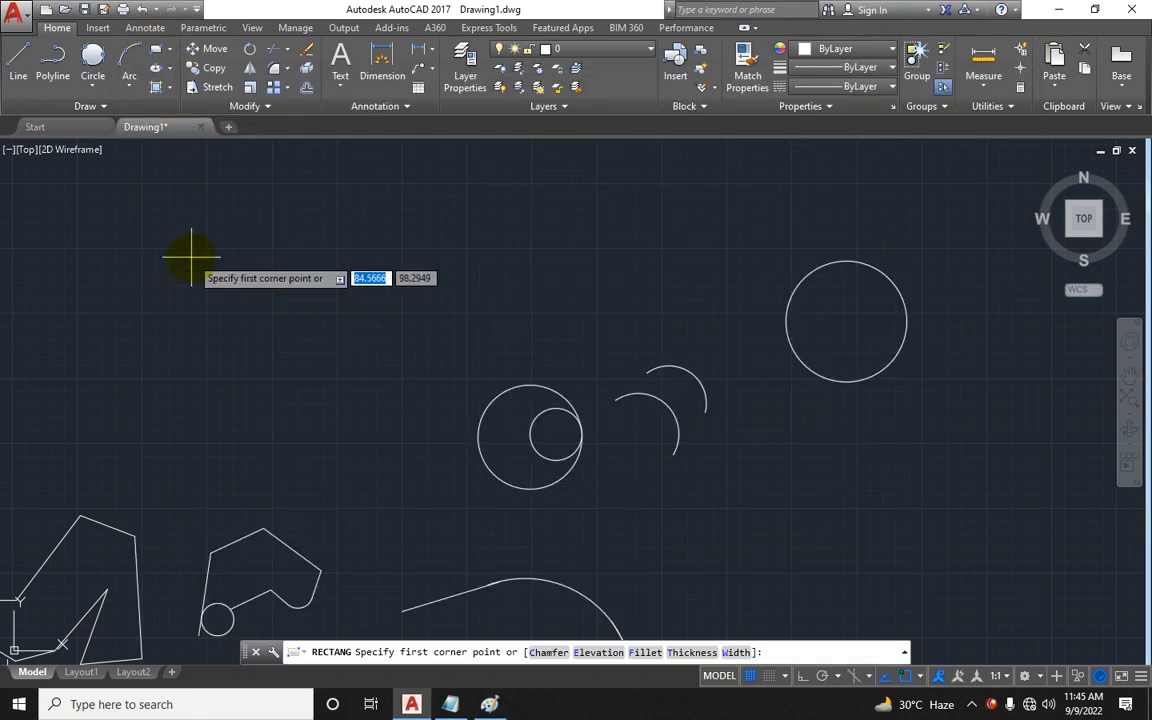
click(169, 324)
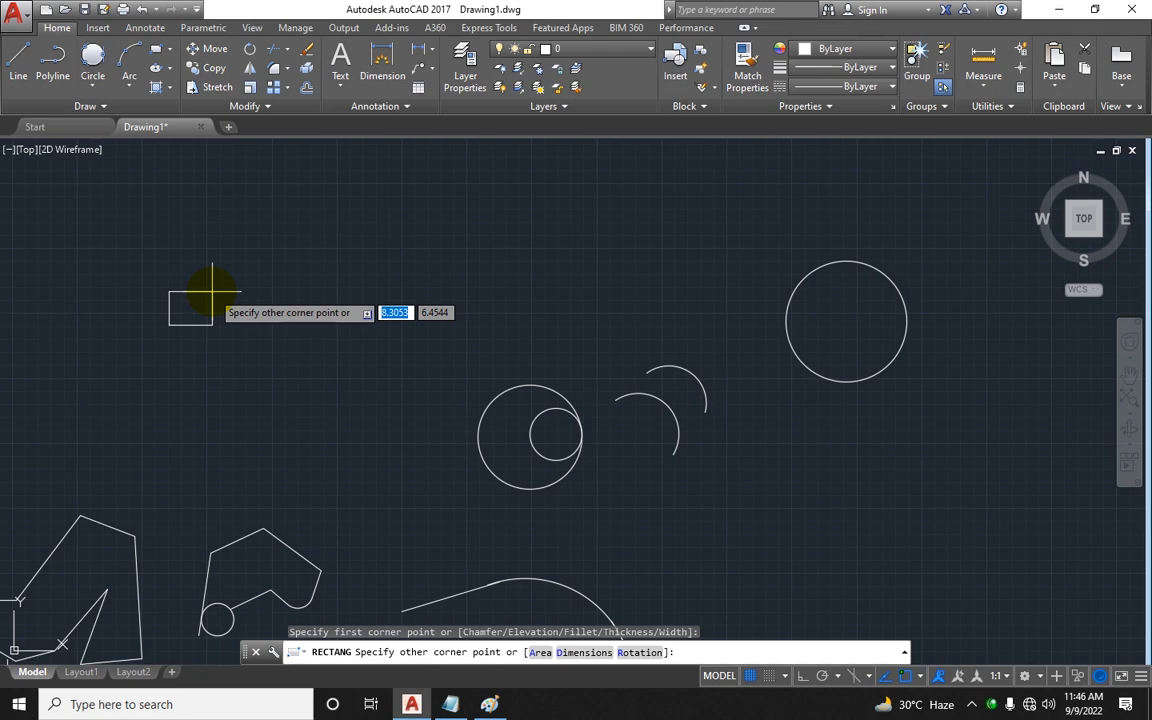
text(1)
key(Tab)
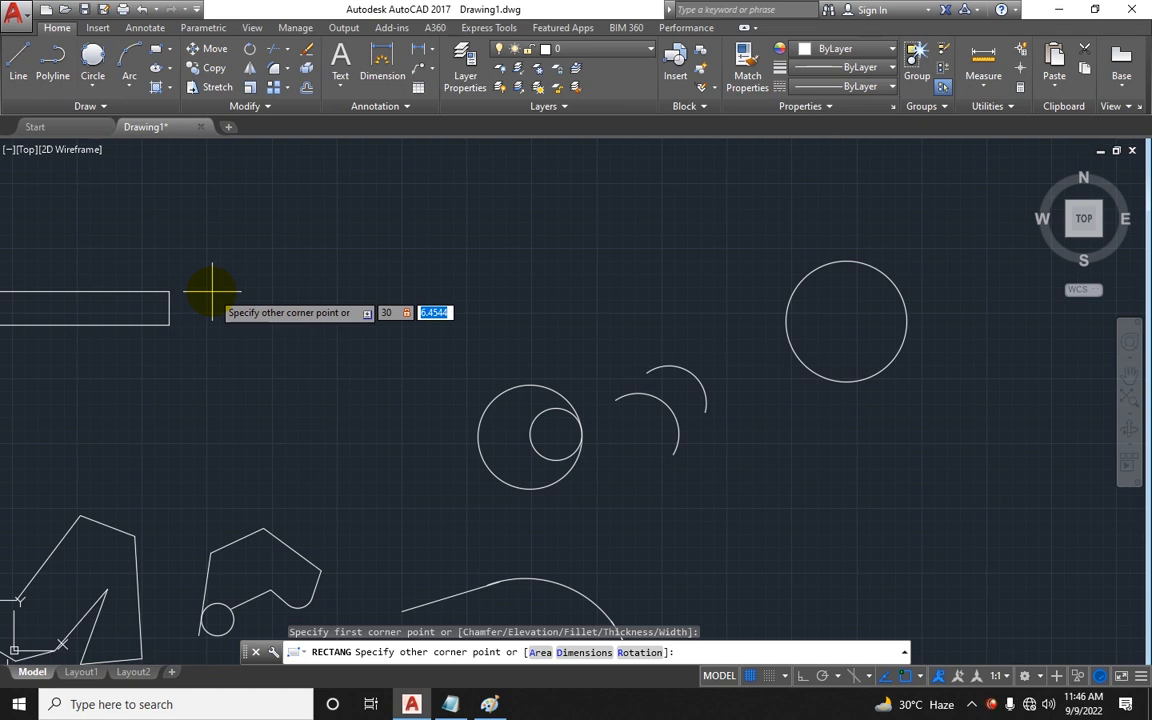
text(50)
key(Return)
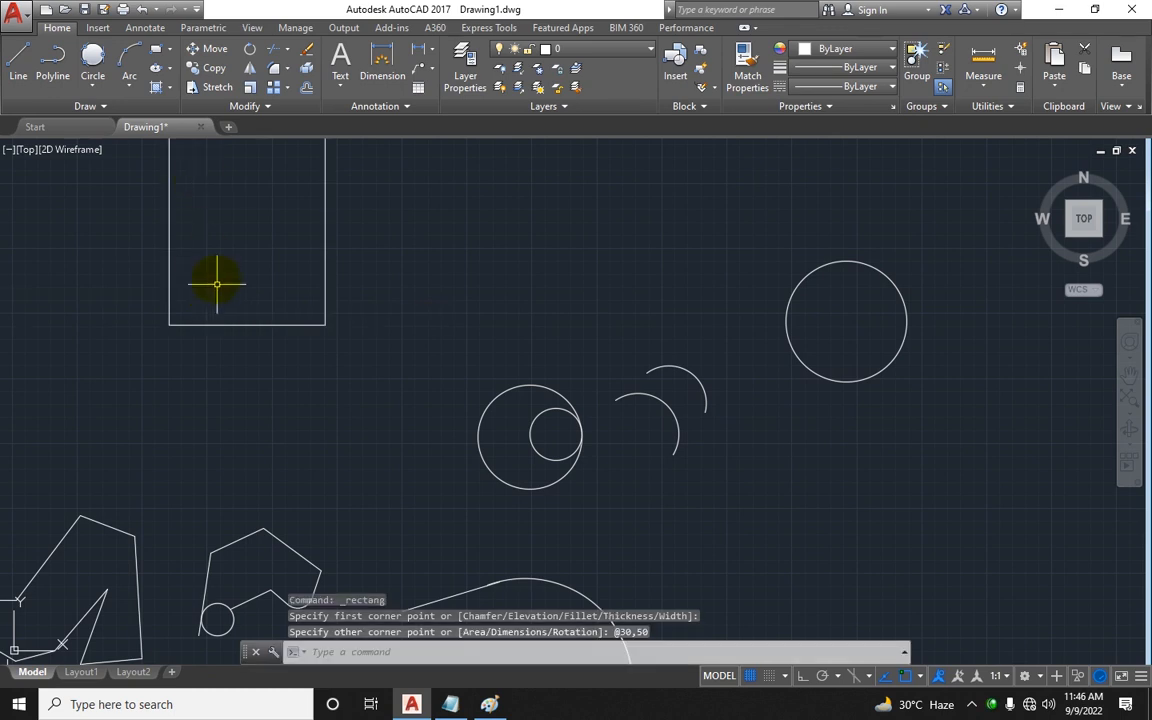
Step: Draw a rectangle 100 wide by 10 high with the rec command from a picked corner
middle_drag(216, 278, 221, 466)
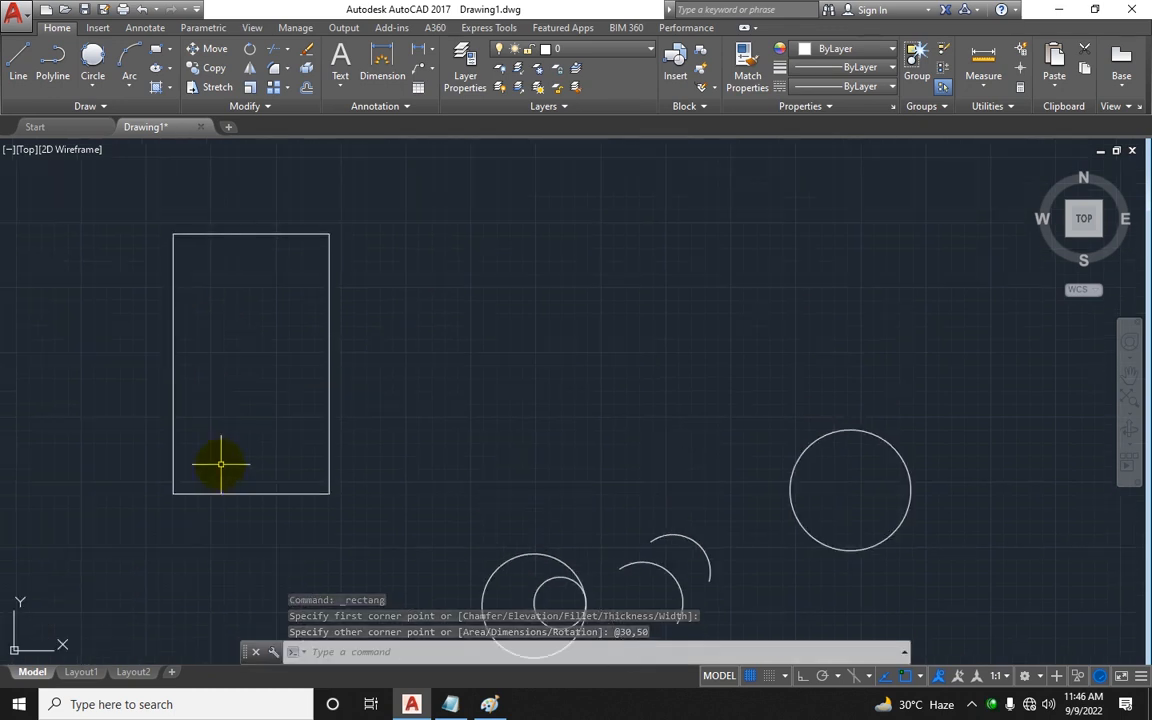
key(Escape)
key(Escape)
text(rec)
key(Return)
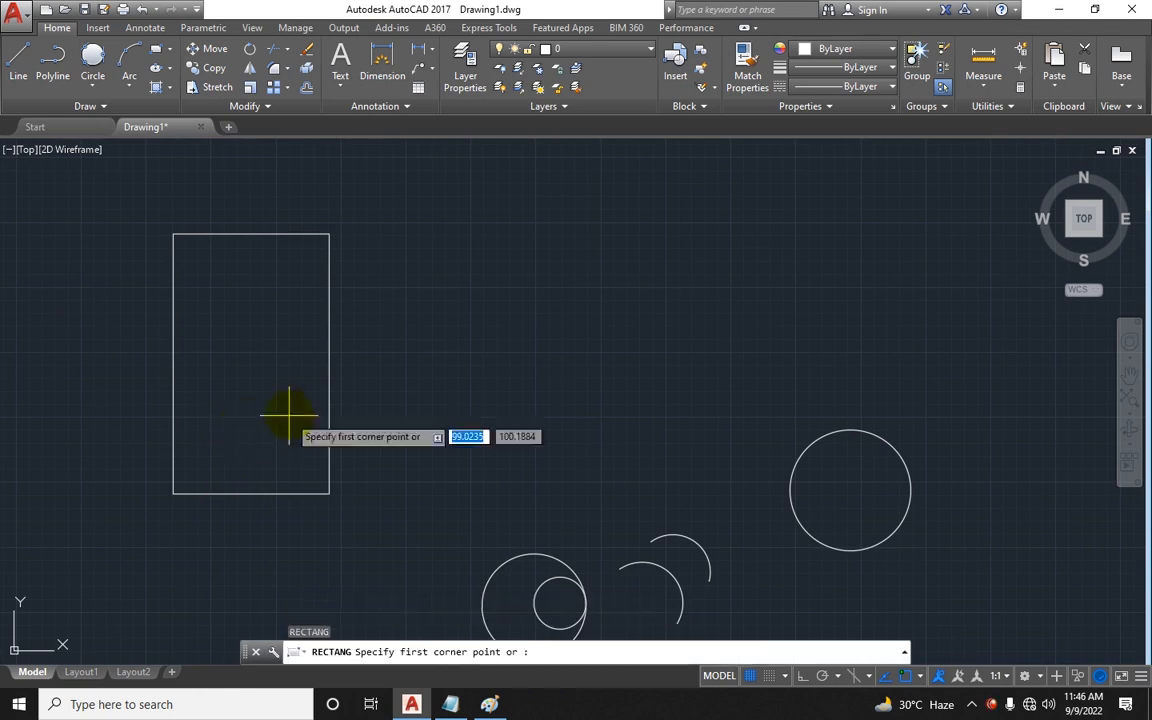
middle_drag(283, 411, 231, 406)
click(327, 415)
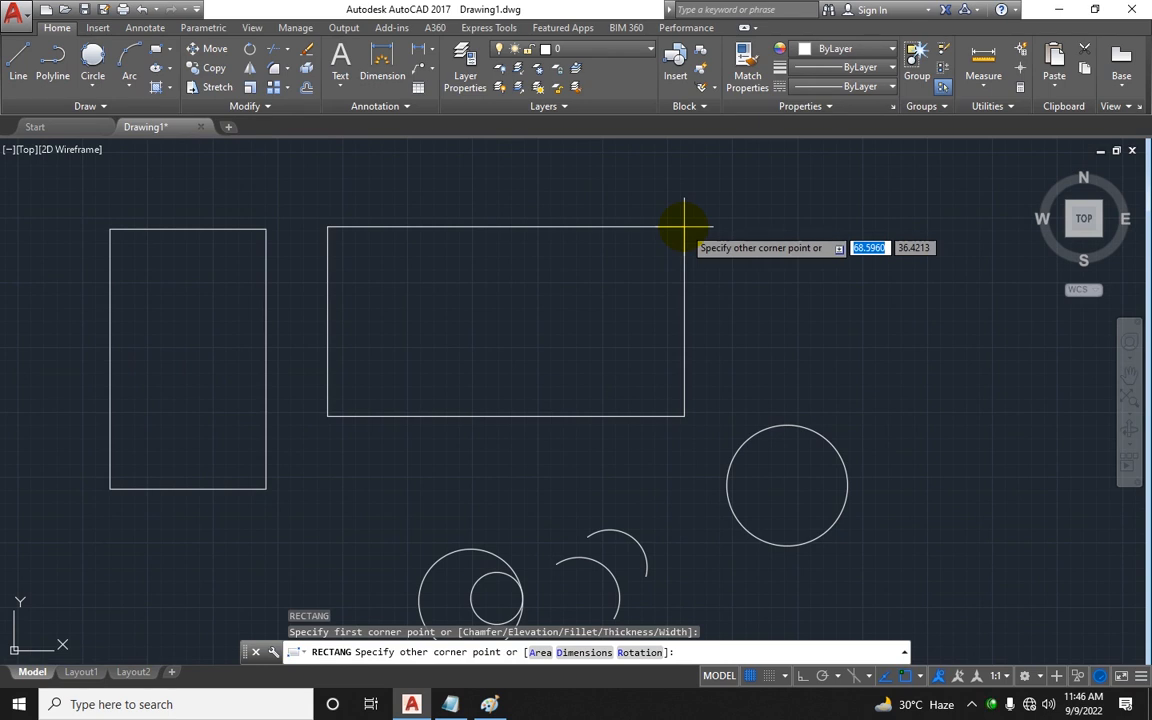
text(100)
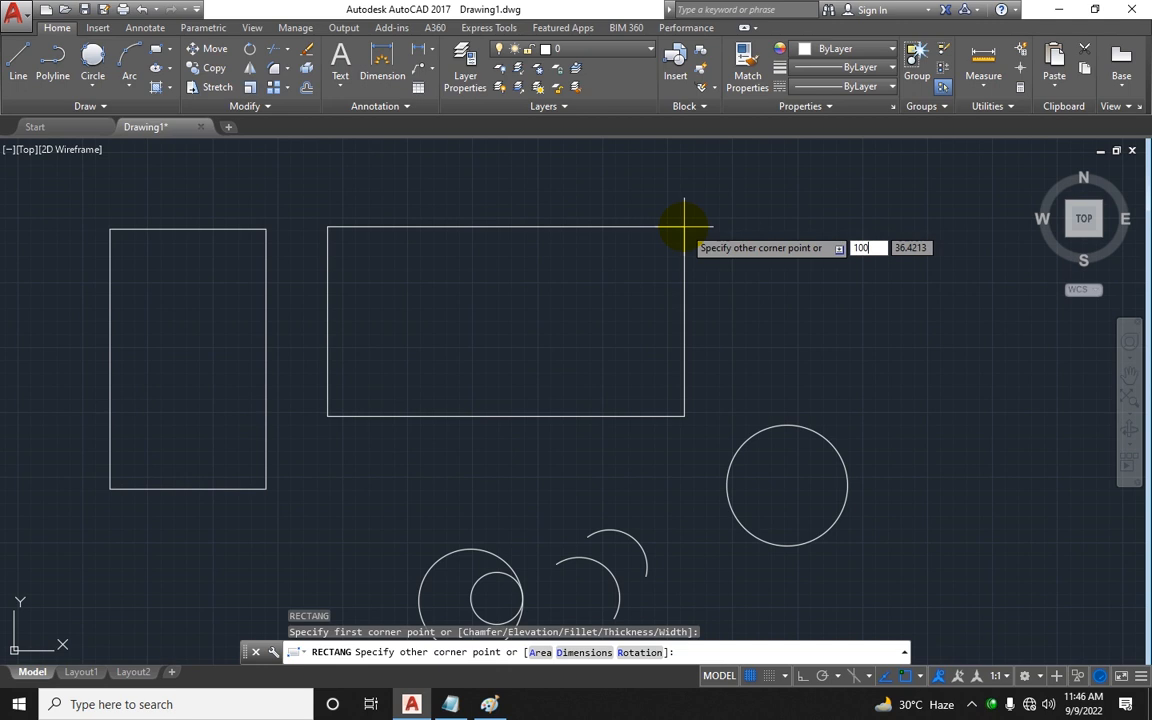
key(Tab)
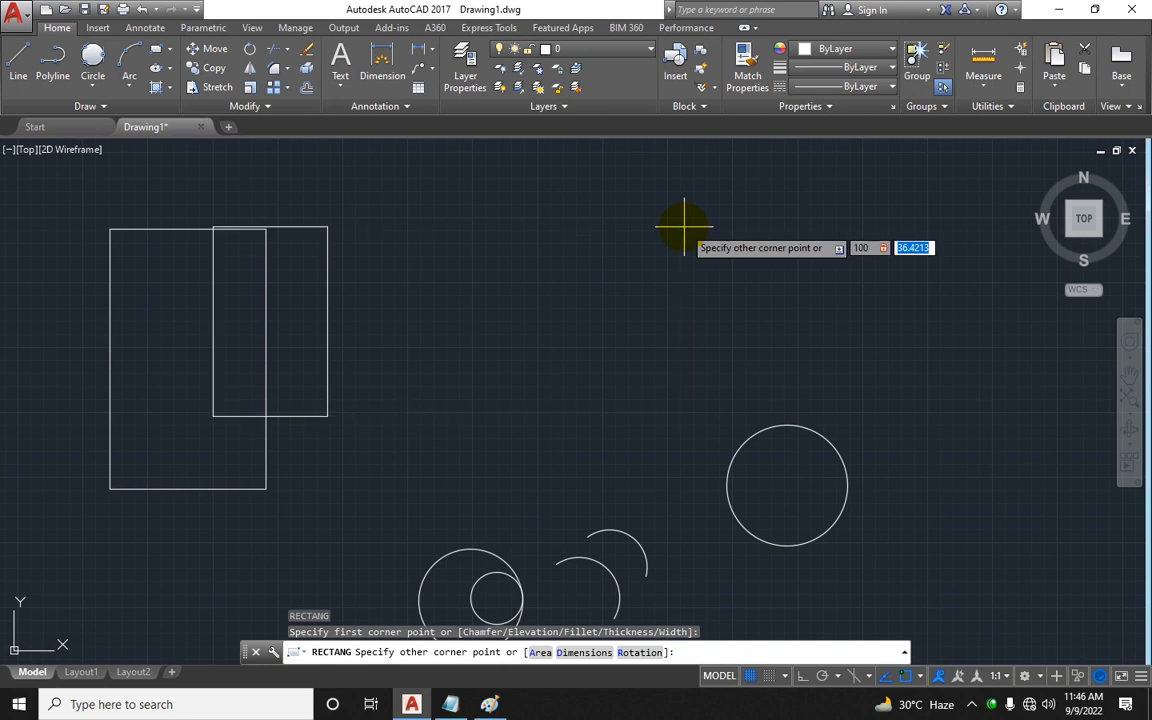
text(10)
key(Return)
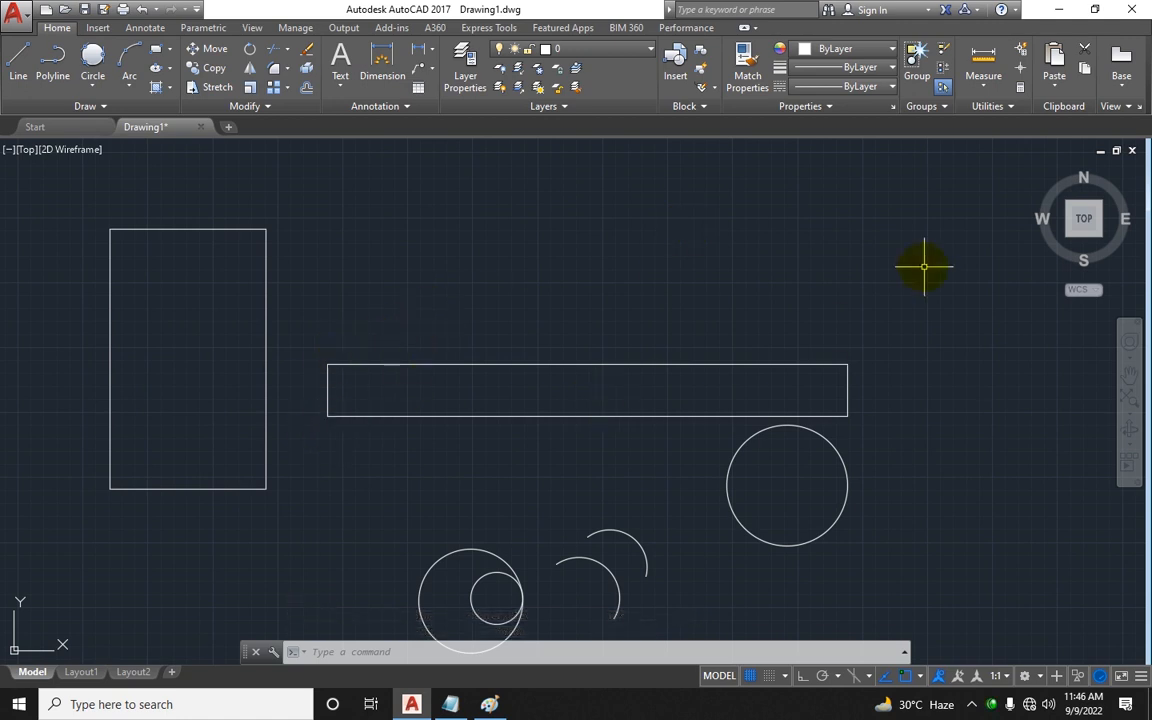
Step: Draw a rectangle 50 wide by 10 high from a picked first corner near the top right
click(155, 48)
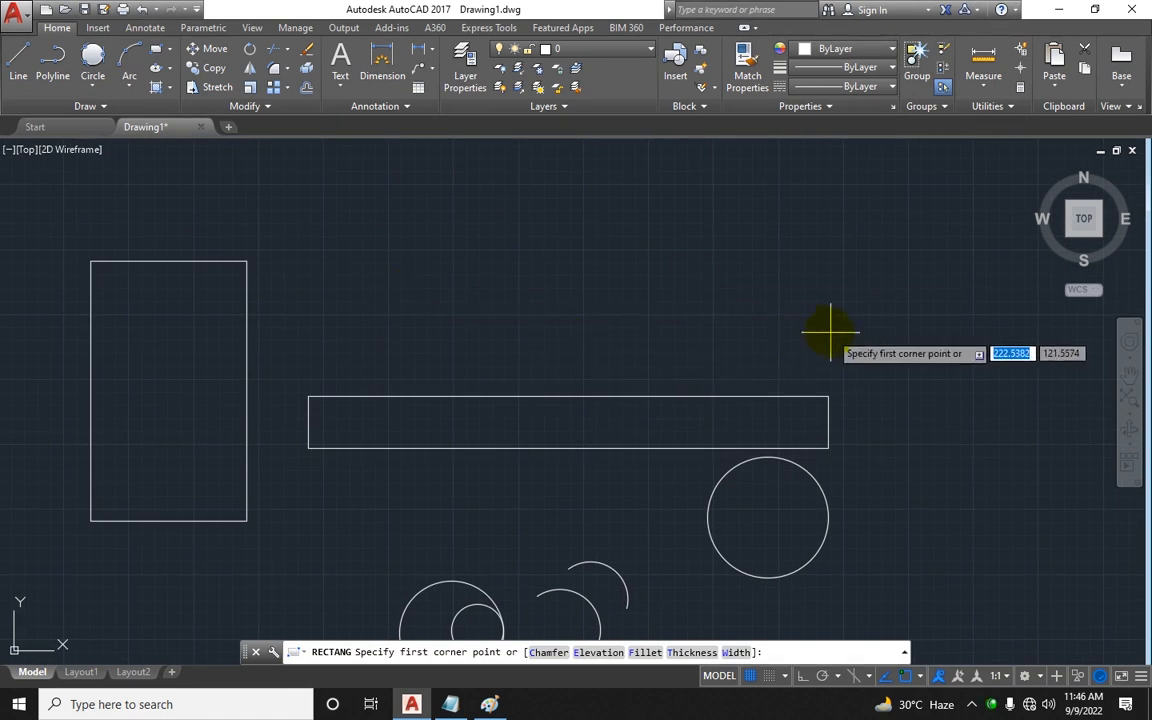
click(829, 297)
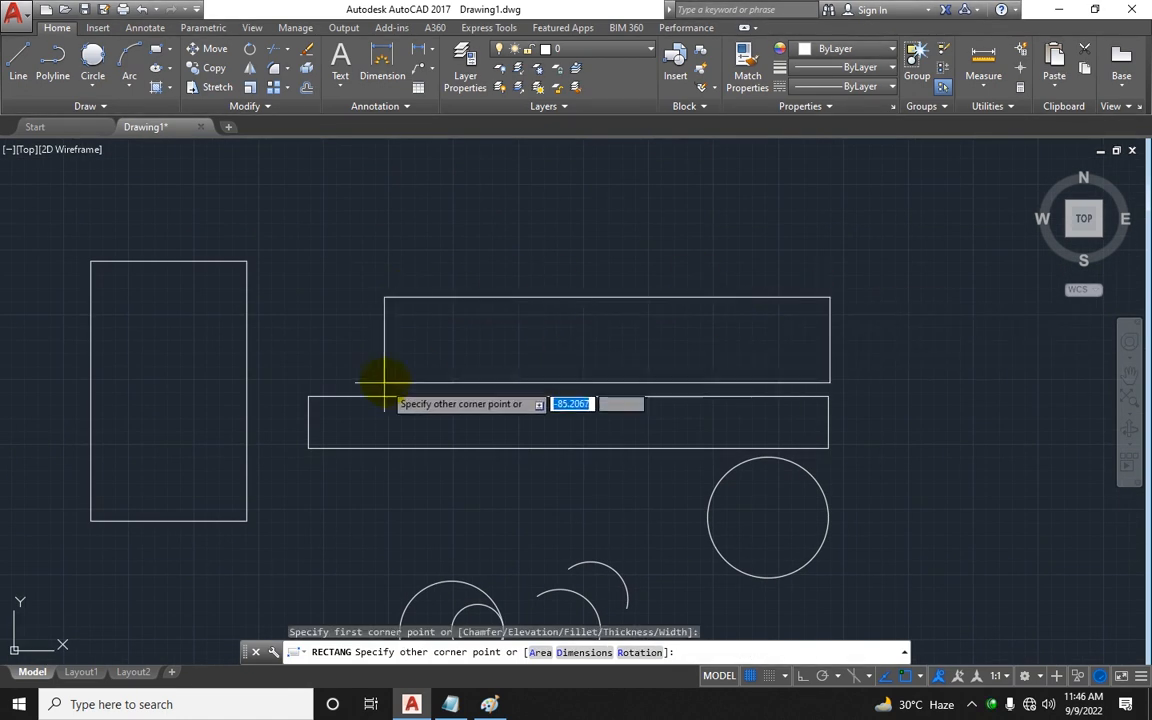
text(50)
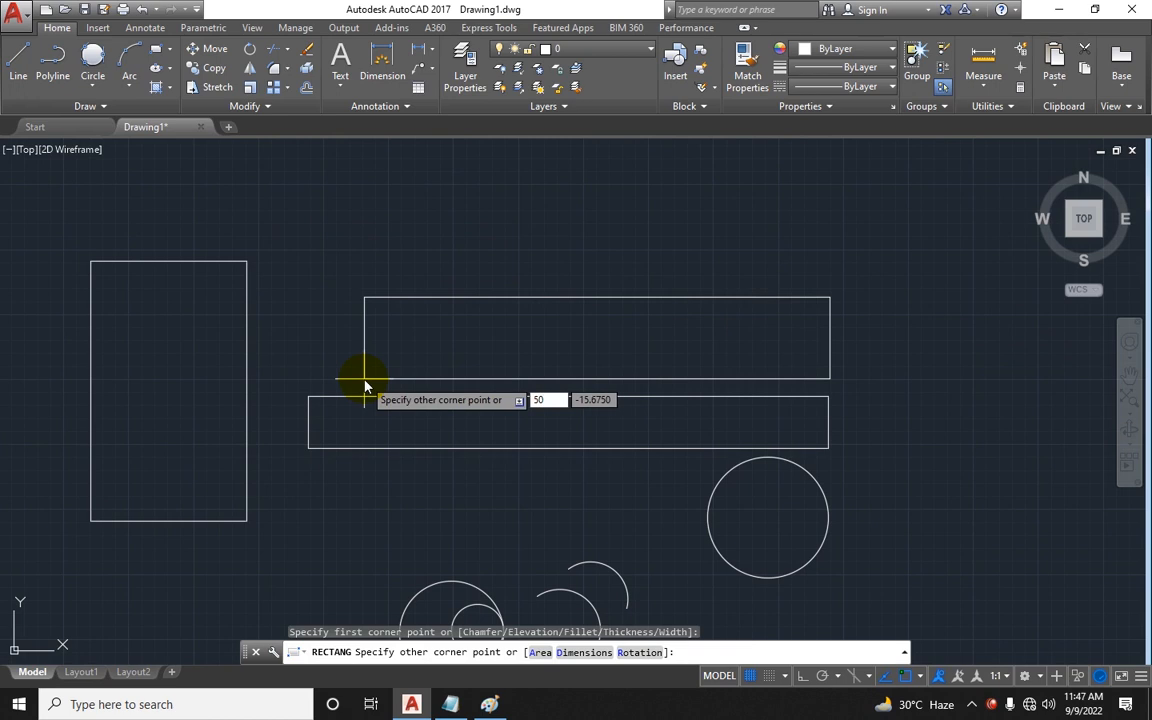
key(Tab)
text(10)
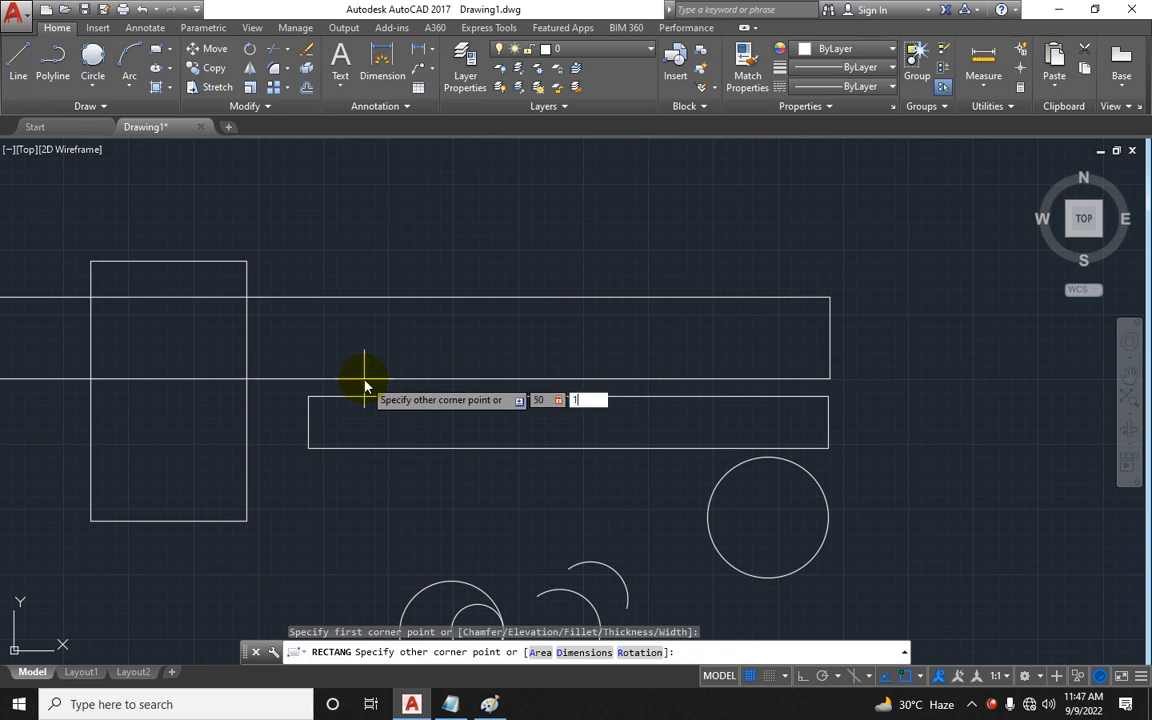
key(Return)
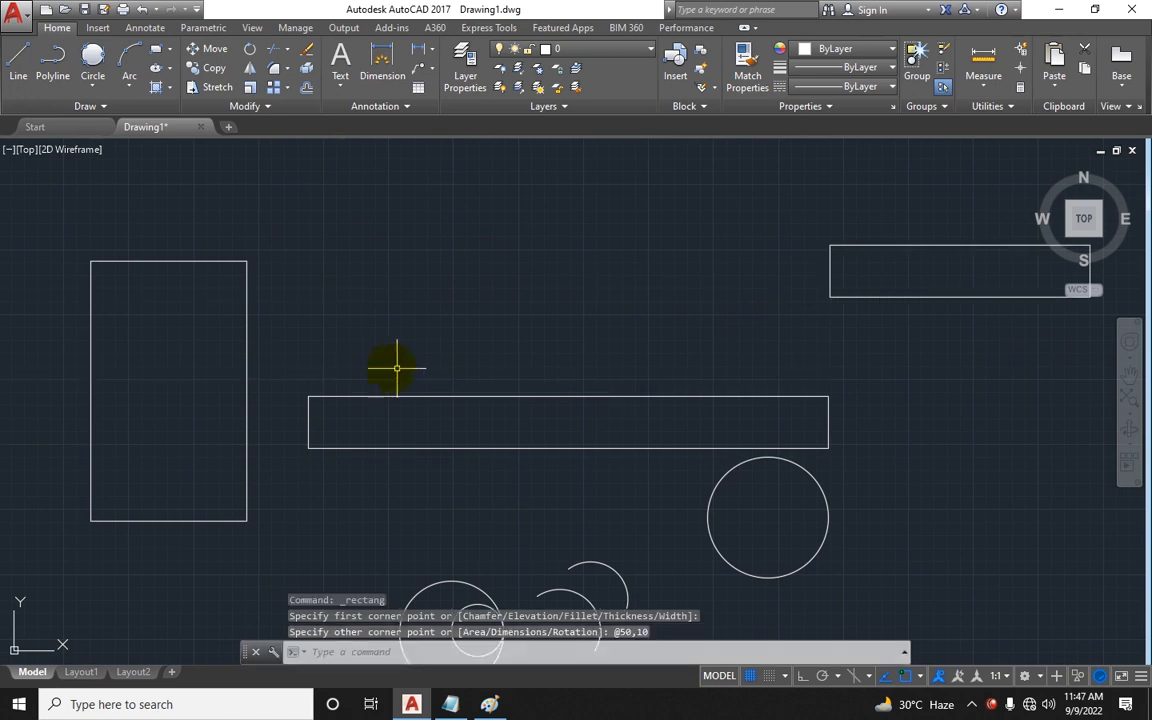
Step: Select the newly drawn 50 by 10 rectangle and erase it
click(882, 234)
click(807, 311)
key(Delete)
key(Escape)
key(Escape)
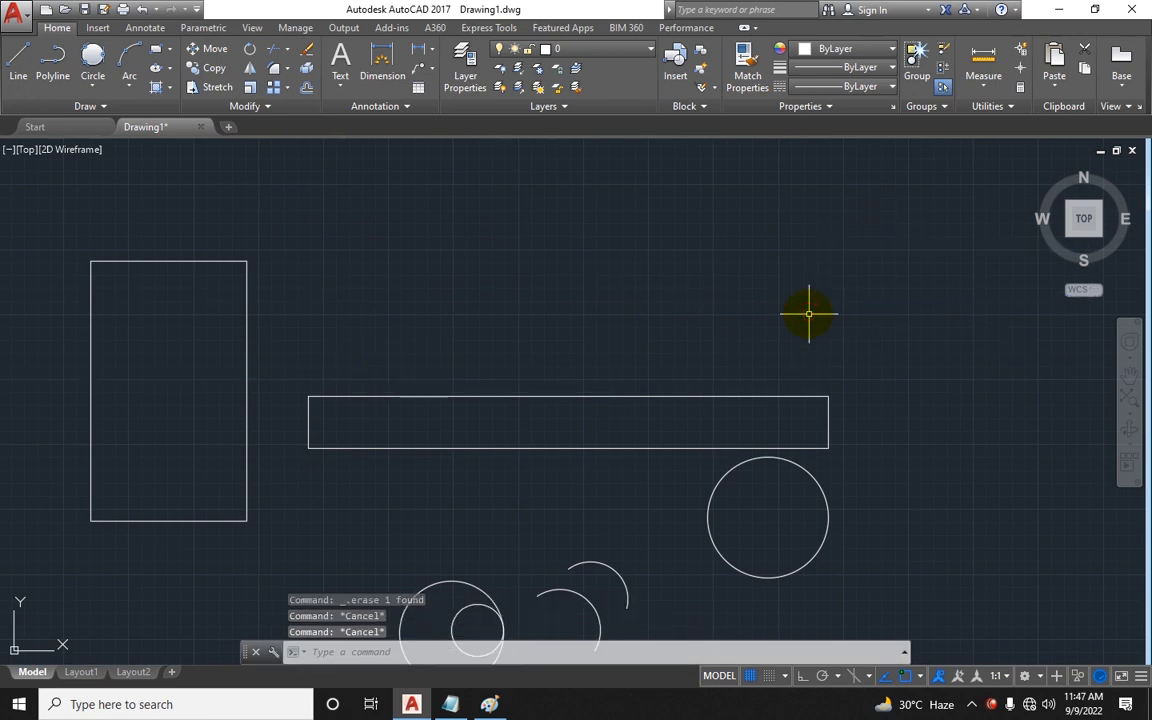
Step: Draw a rectangle with the rec command from a picked corner, entering -50 and -10 as its dimensions
text(rec)
key(Return)
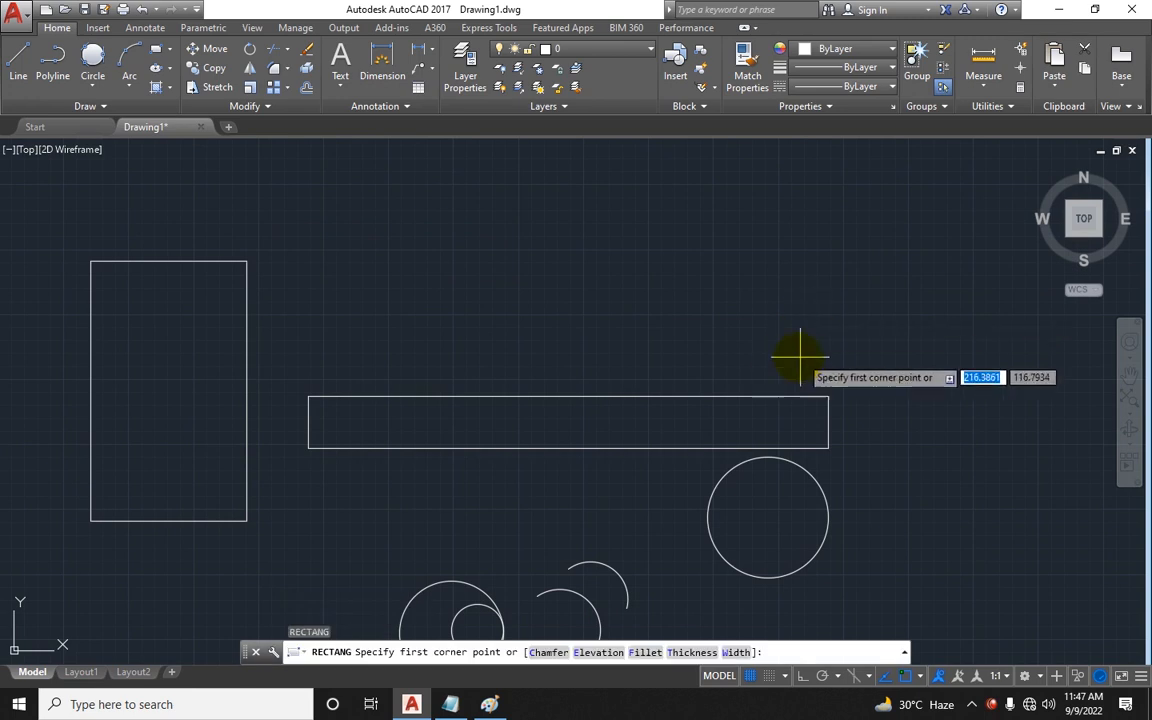
click(828, 354)
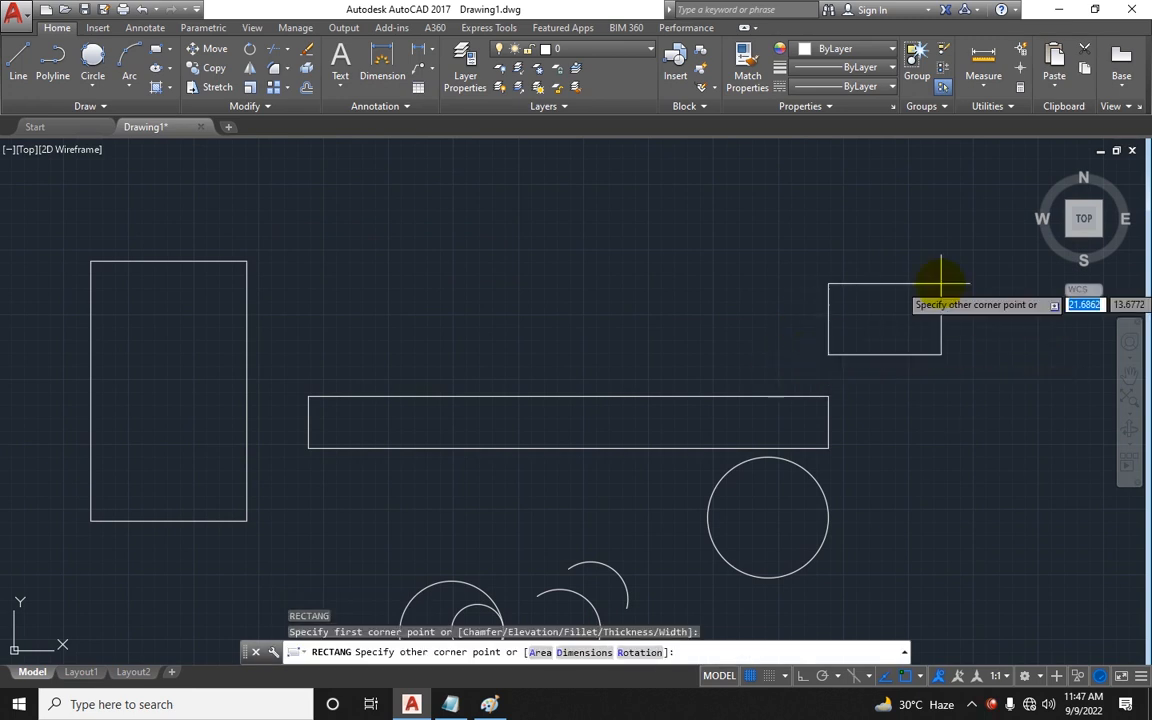
text(-5)
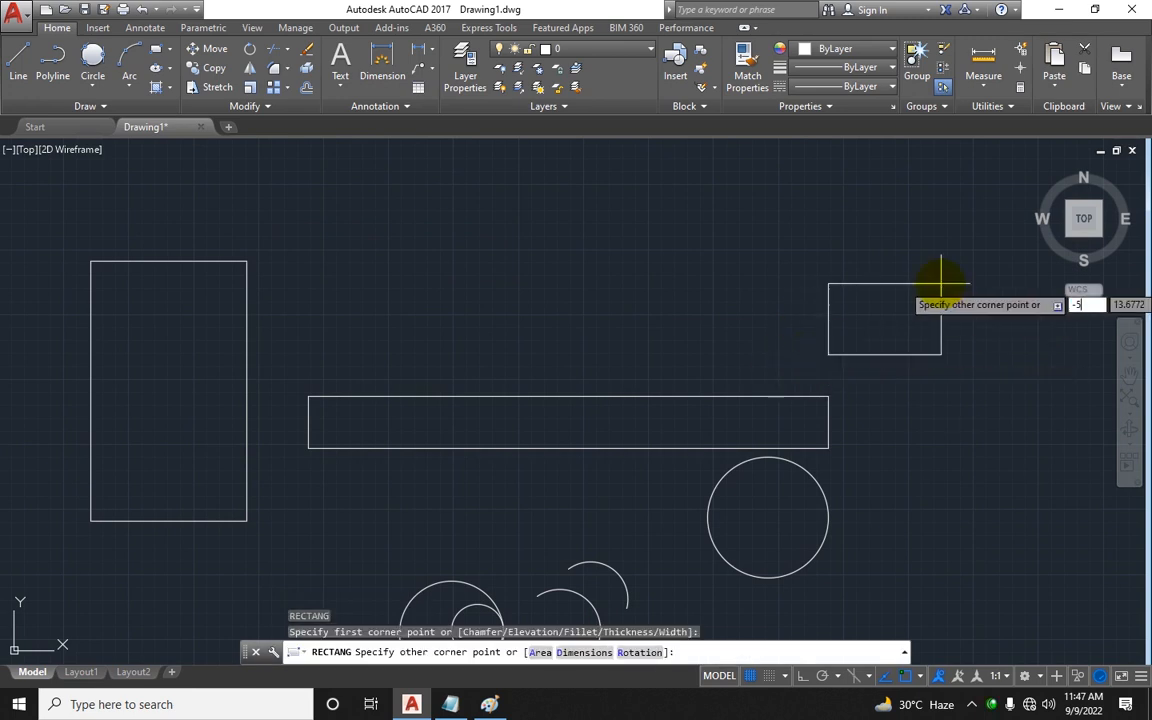
text(0)
key(Tab)
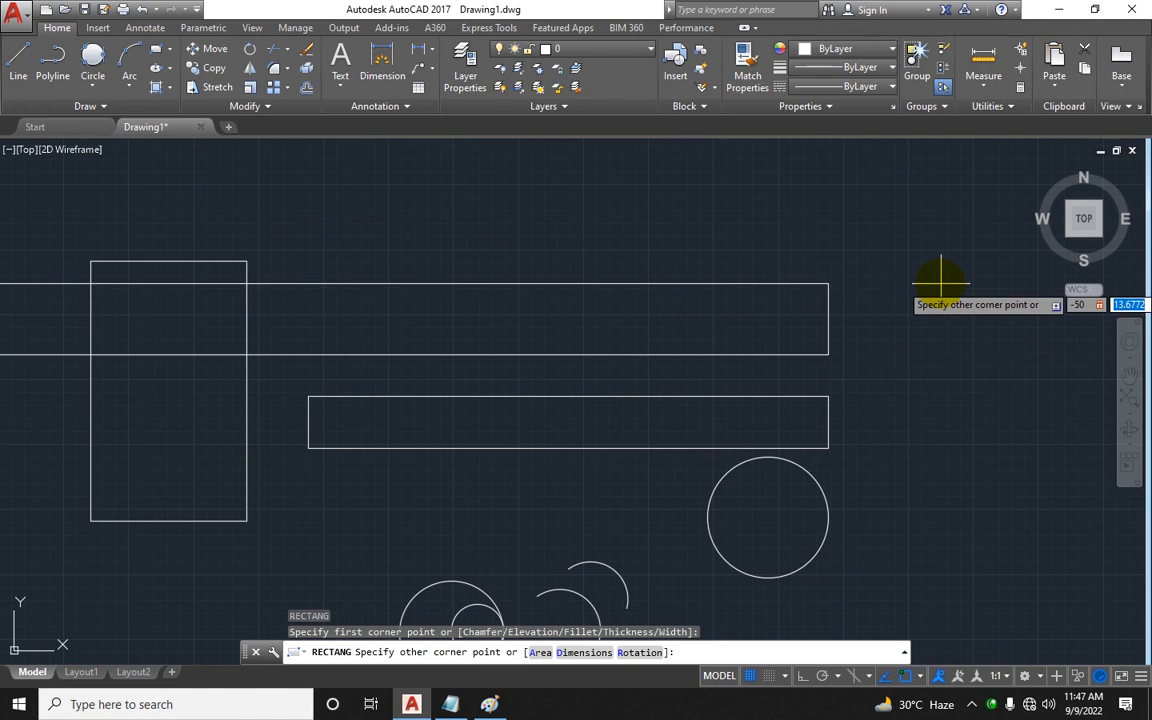
text(-10)
key(Return)
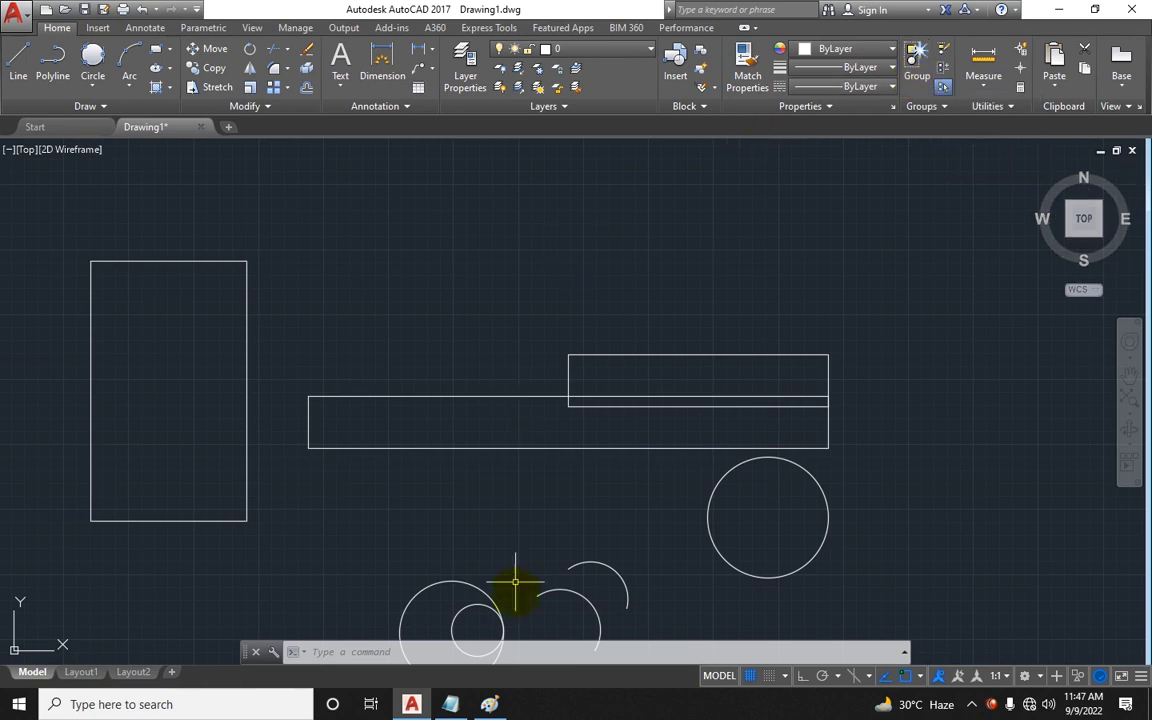
Step: In Paint, add minus-sign marks beside the rectangle sketch's corners
click(489, 704)
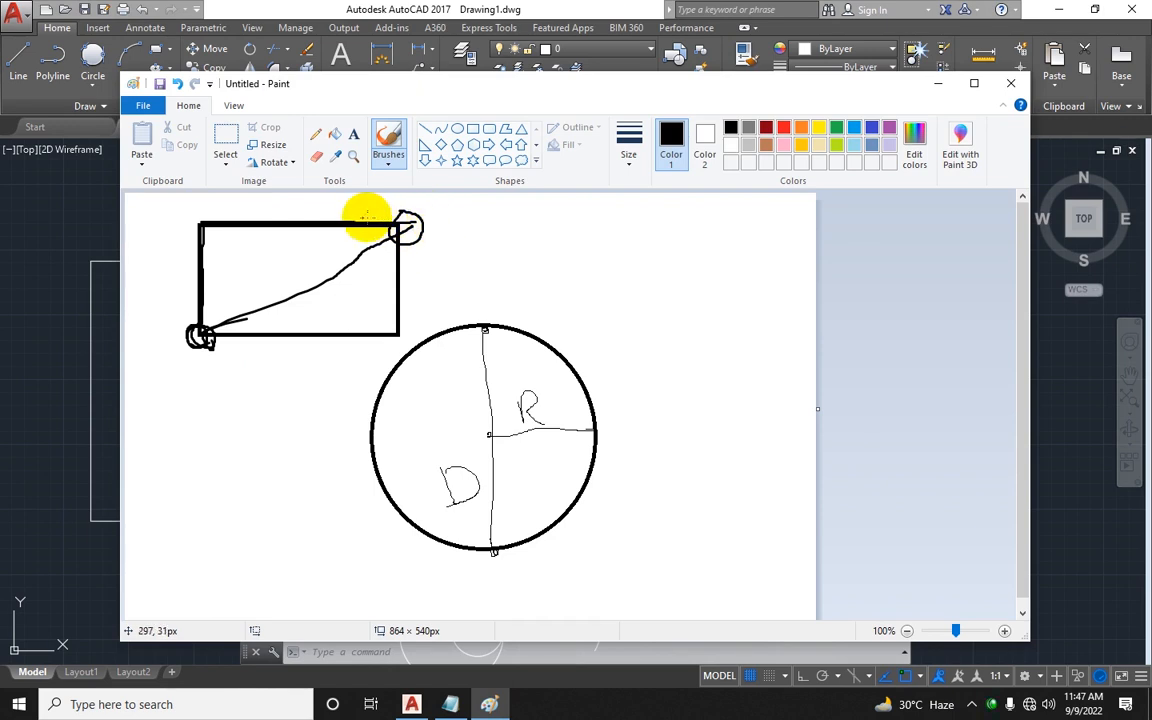
drag(240, 212, 252, 212)
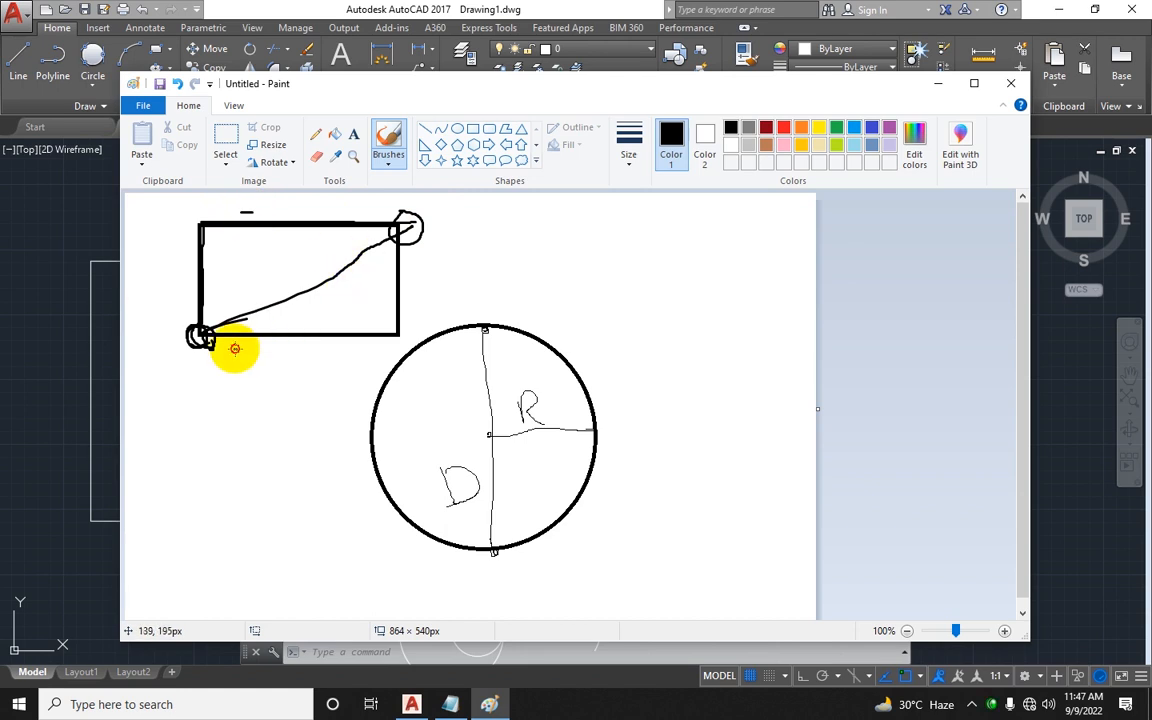
drag(234, 348, 248, 348)
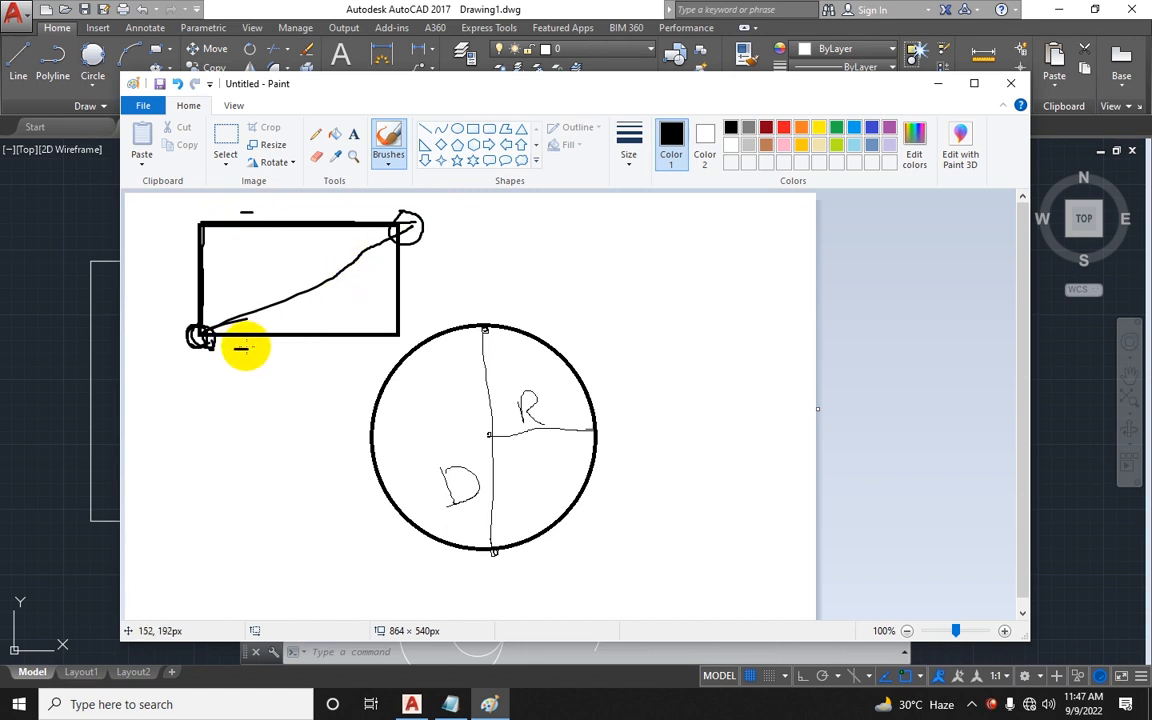
click(69, 309)
scroll(450, 316, down, 2)
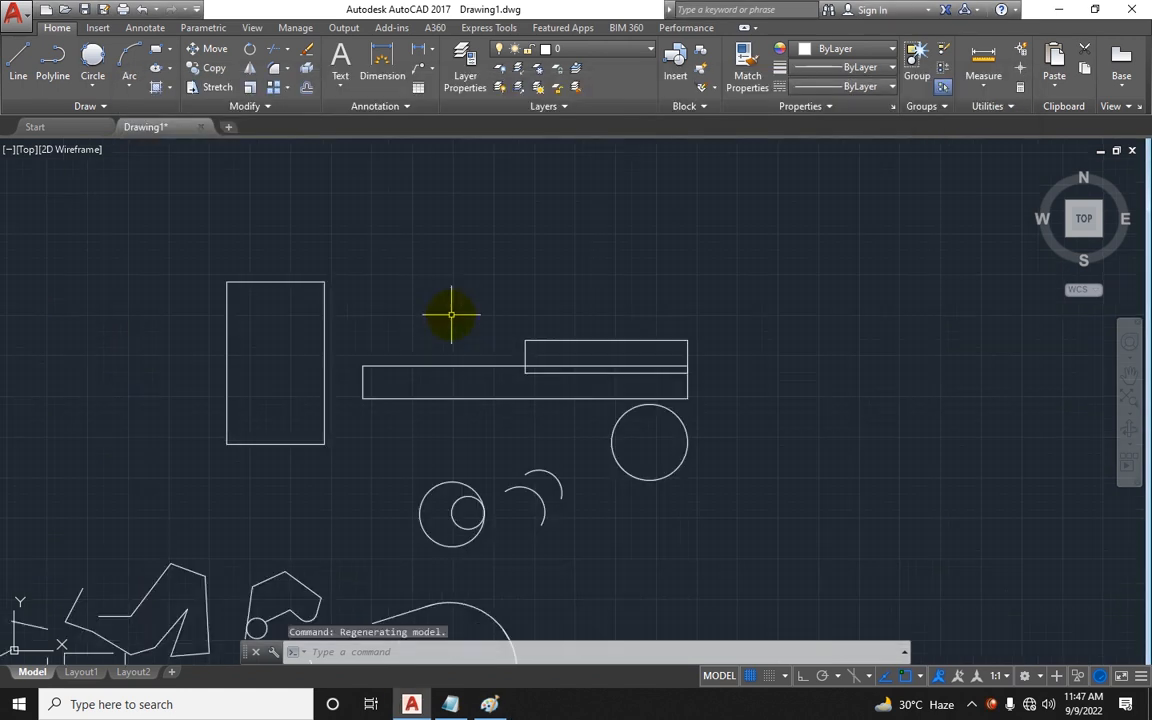
mouse_move(490, 706)
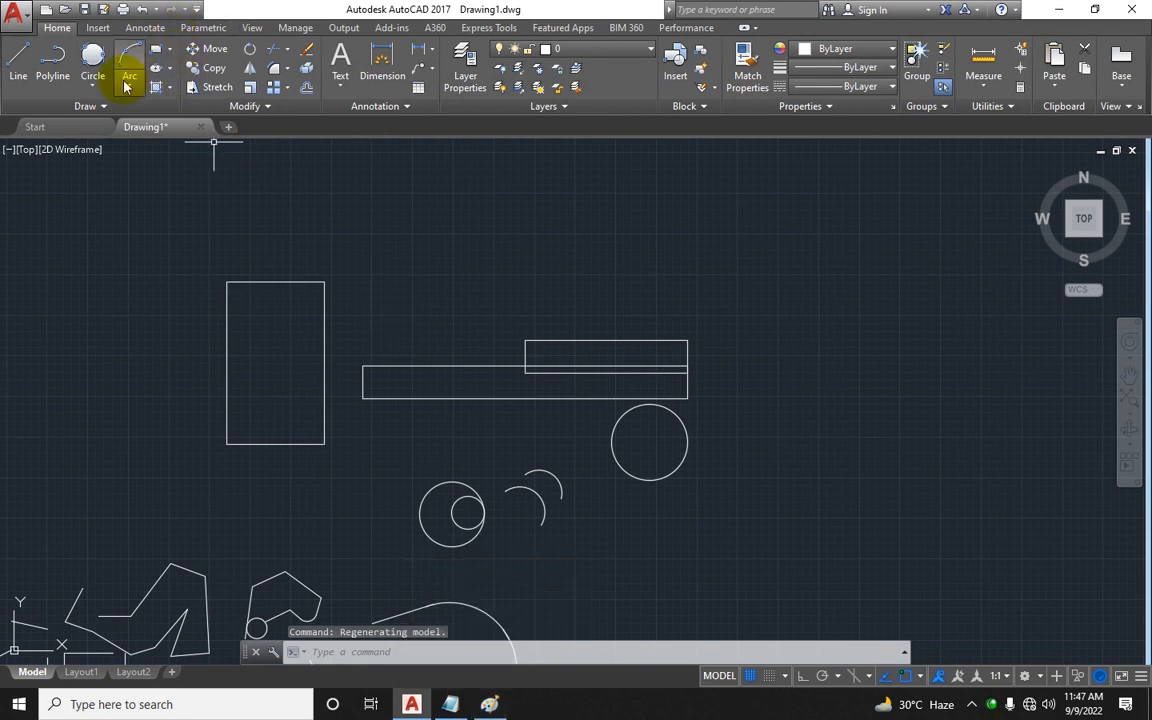
click(92, 84)
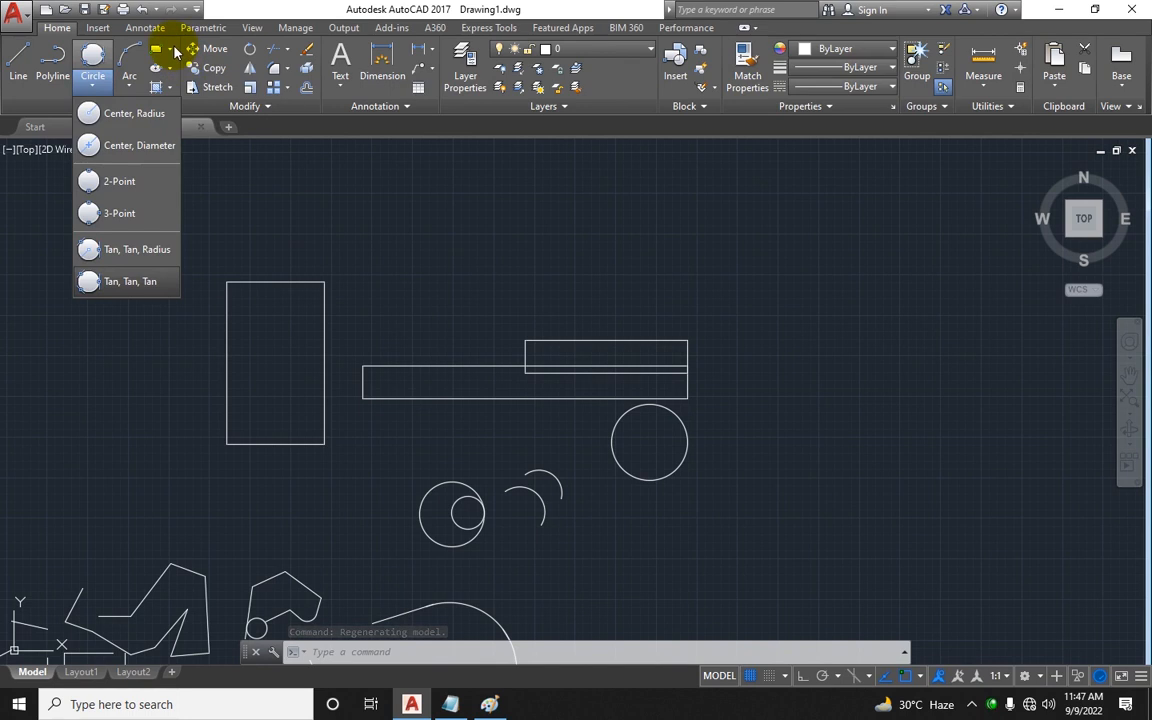
click(171, 49)
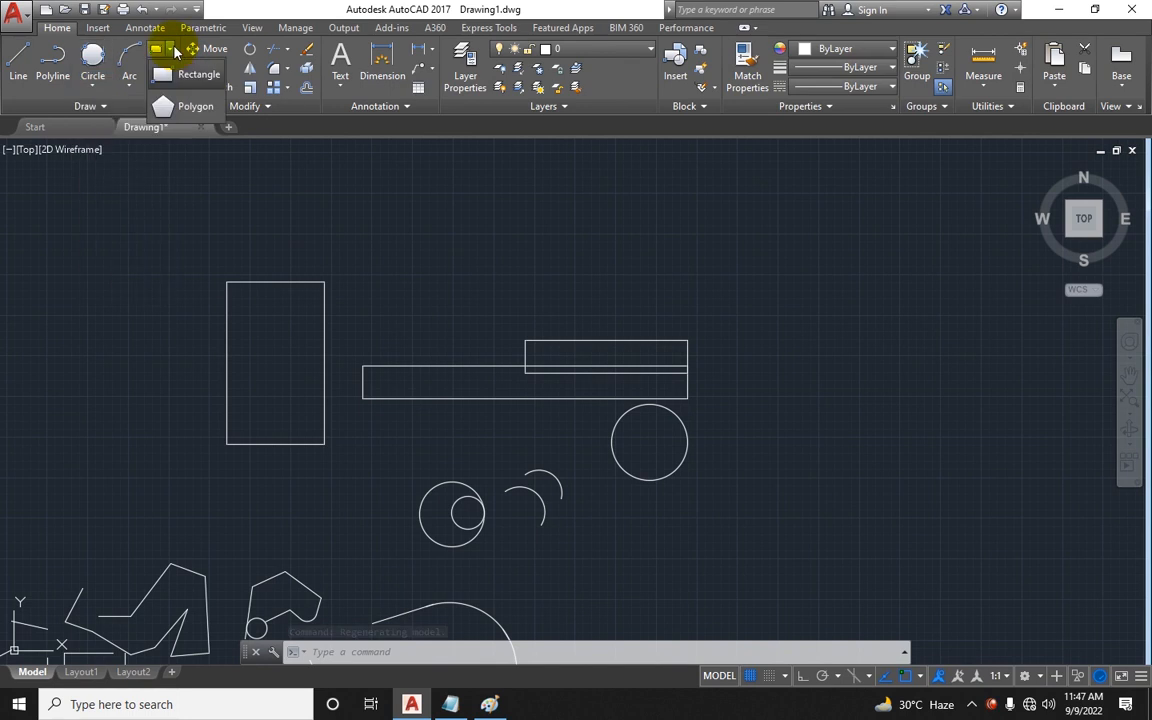
Step: Switch to Notepad and add a new tool row named PolyGON below Rectengle
click(450, 700)
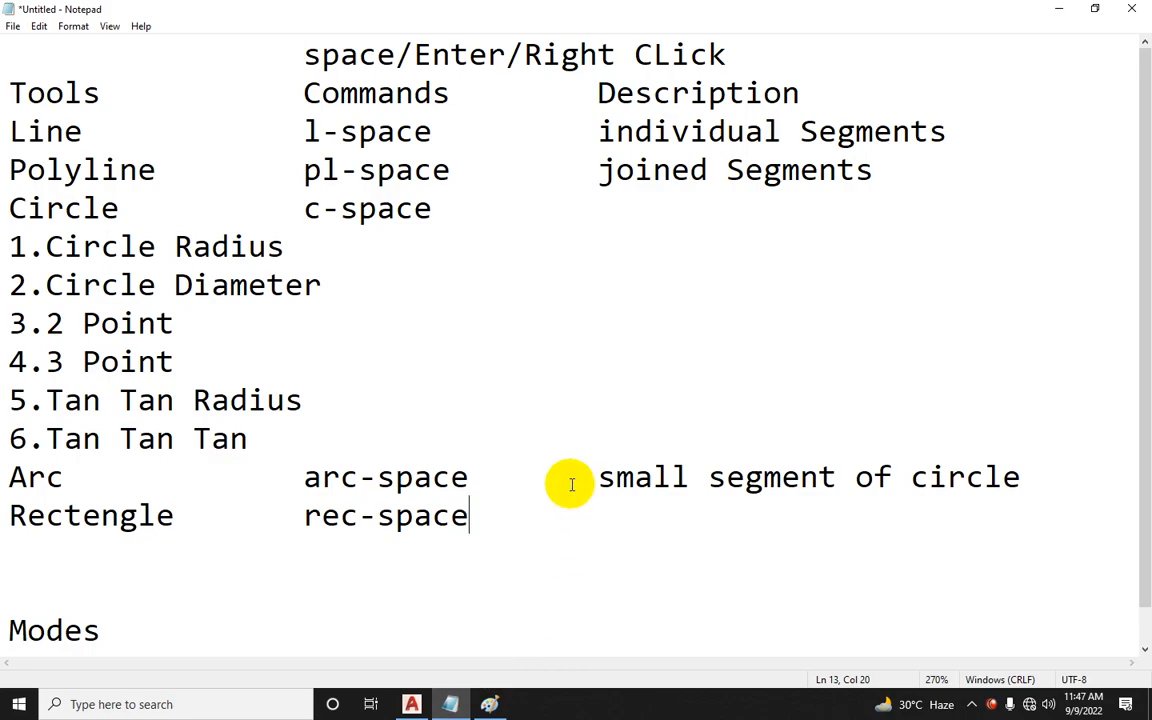
key(Return)
text(Polygon)
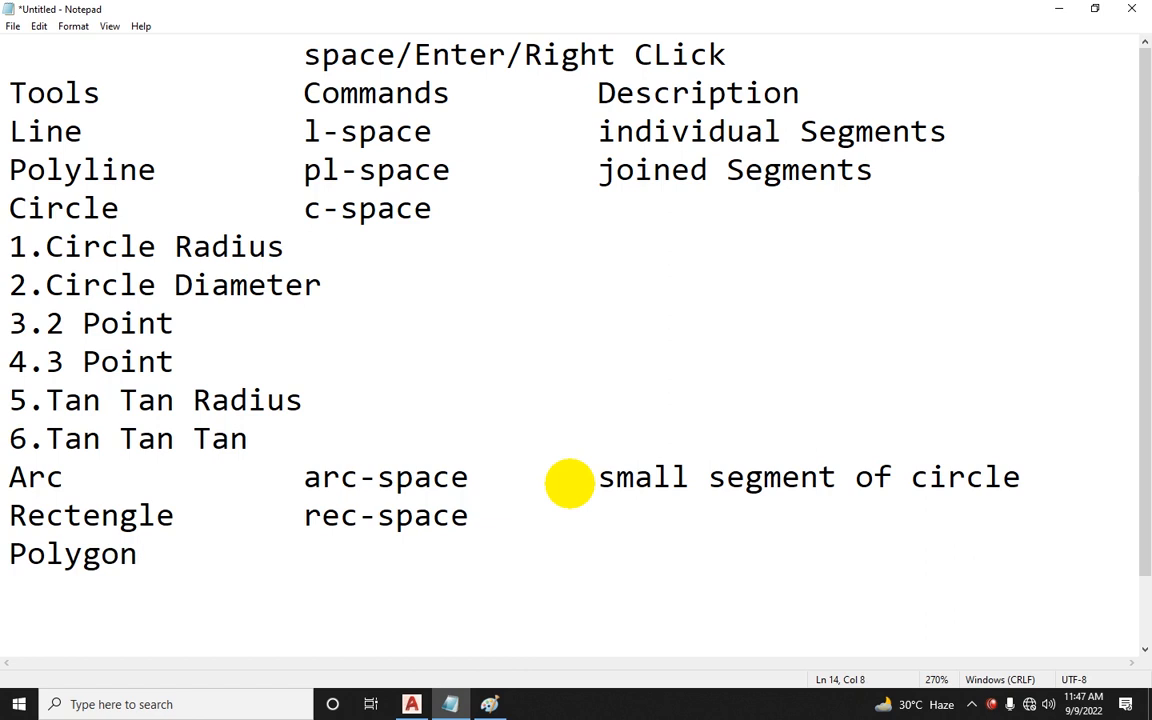
key(BackSpace)
key(BackSpace)
key(BackSpace)
text(GON)
key(BackSpace)
key(BackSpace)
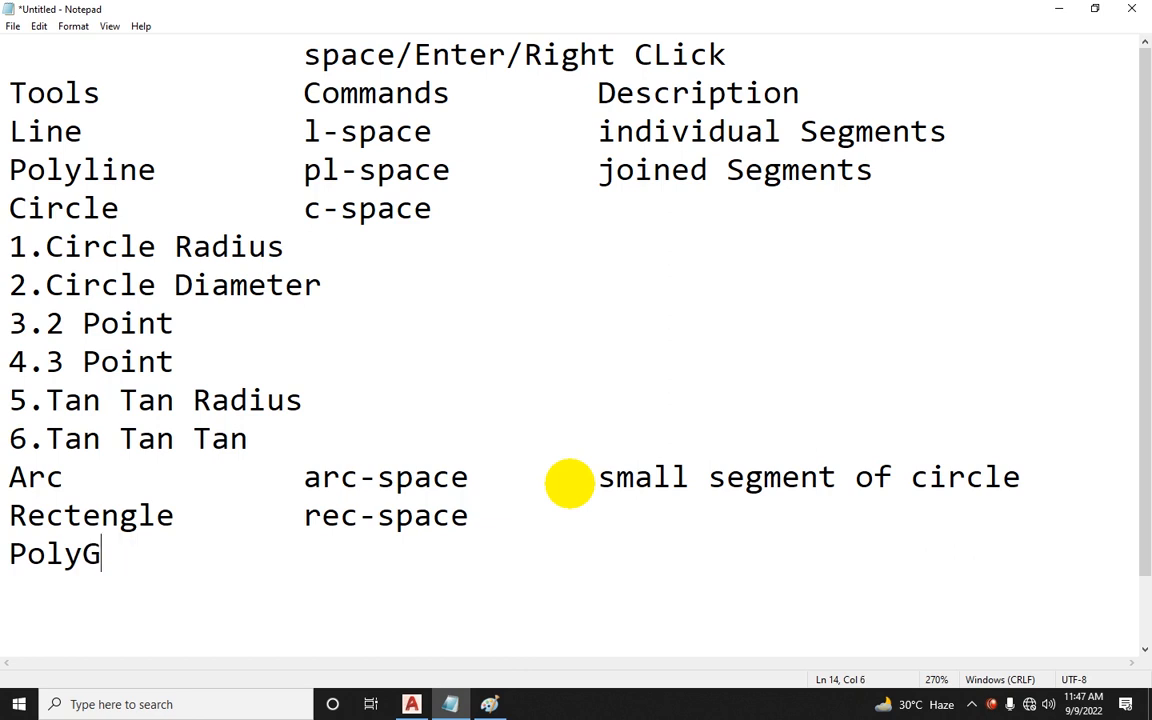
key(BackSpace)
text(GON)
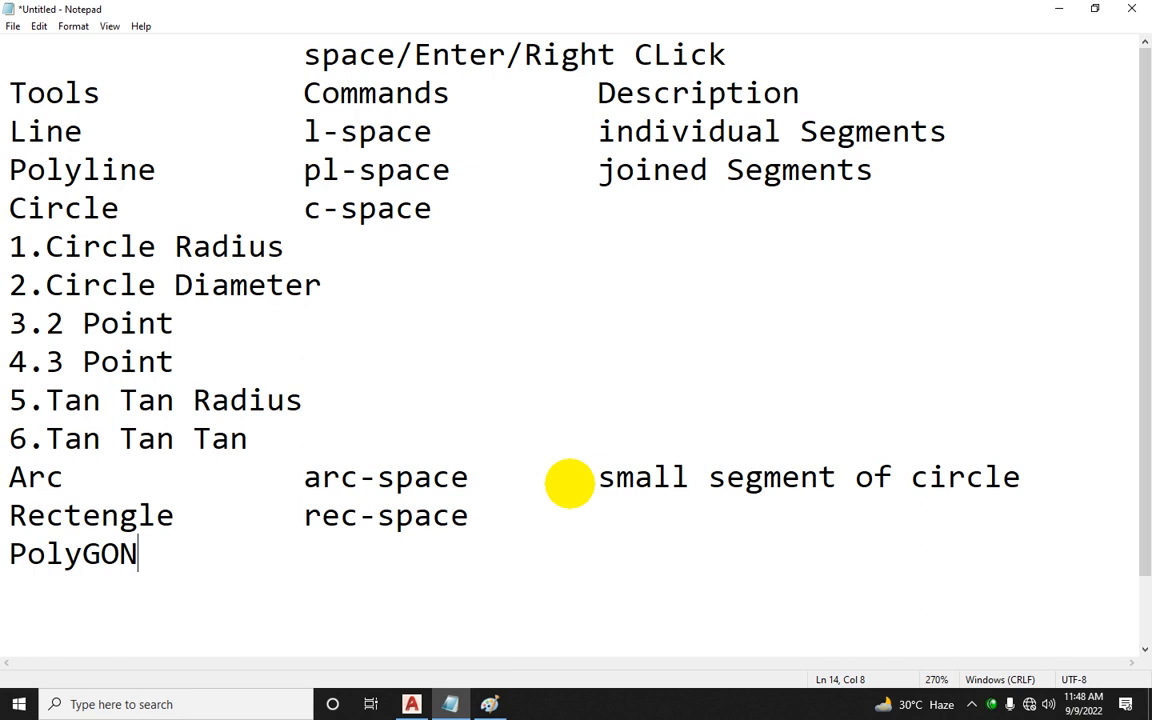
Step: Enter polygon in the Commands column of the PolyGON row
key(Tab)
key(Tab)
text(polygon)
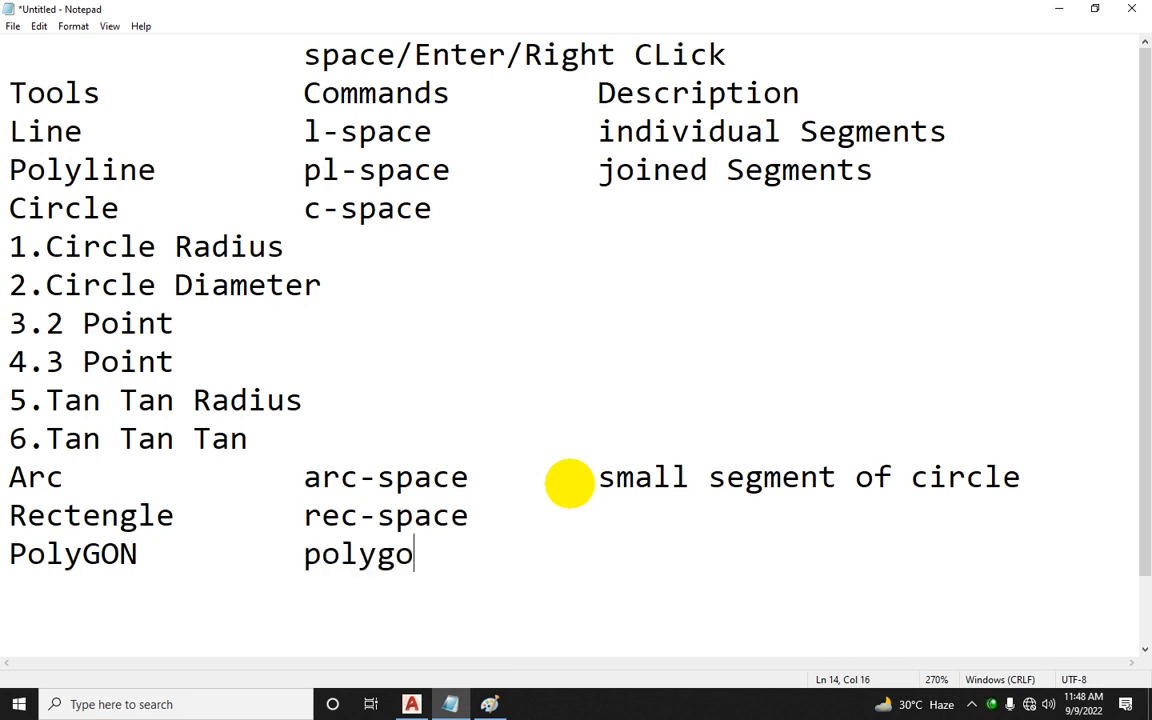
key(Tab)
key(Tab)
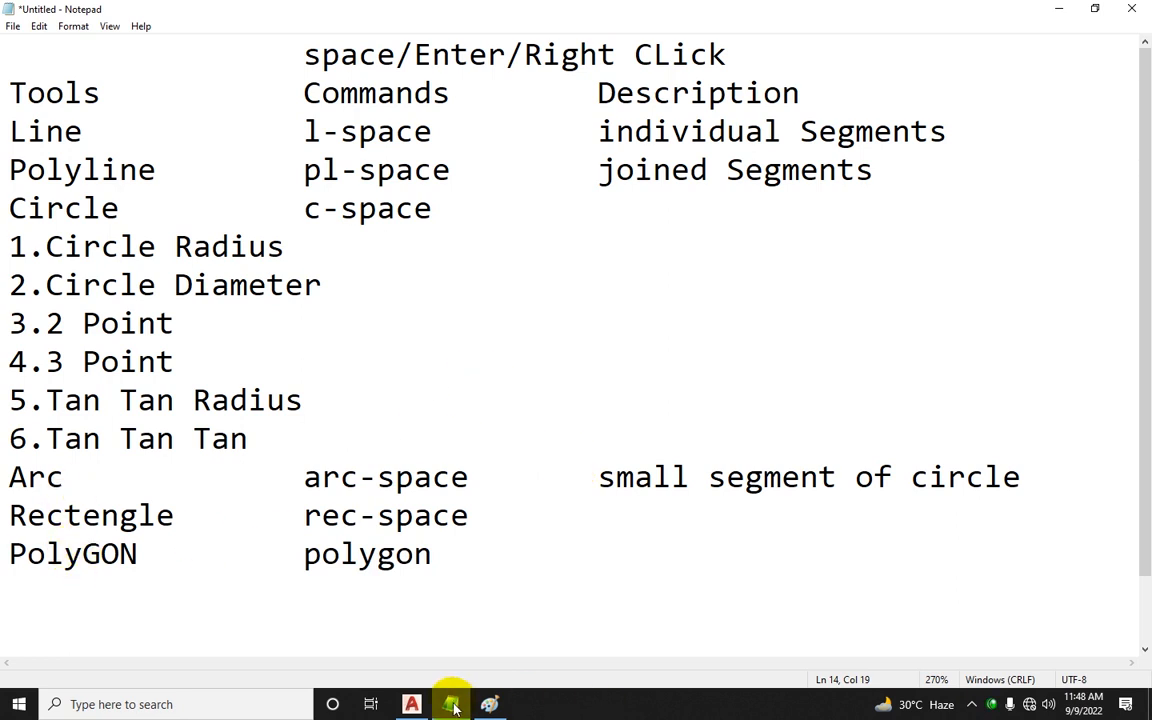
Step: In AutoCAD, start the Polygon command from the rectangle drop-down
click(412, 704)
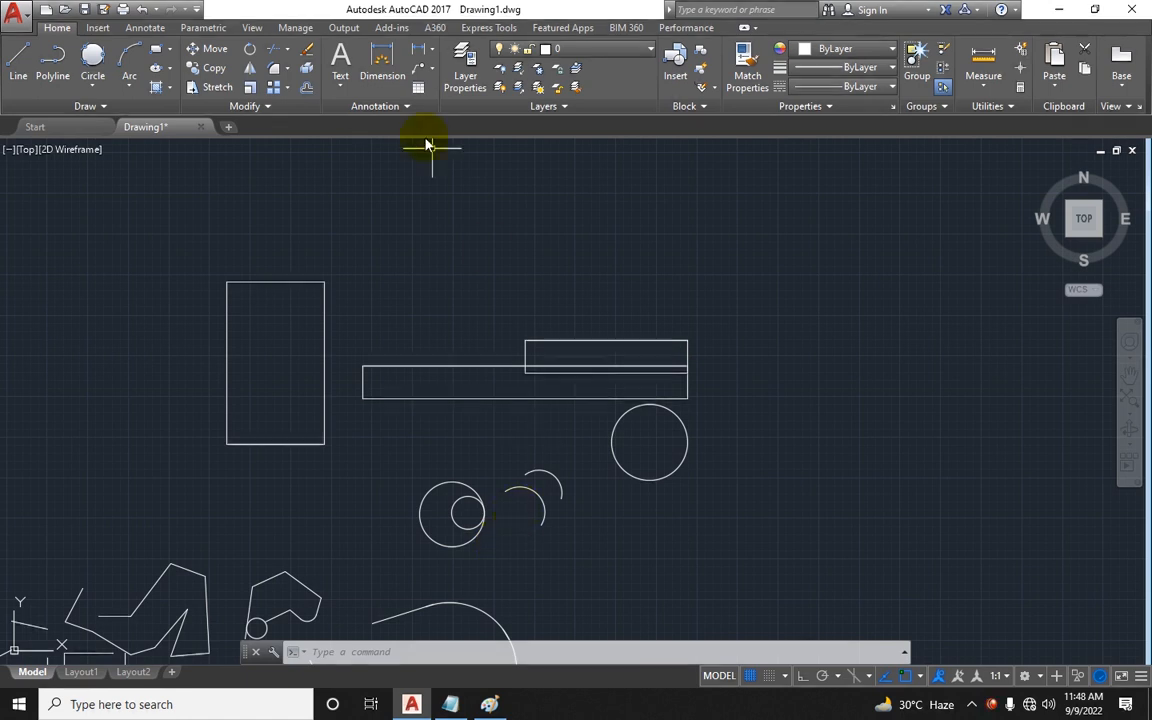
click(173, 50)
click(188, 110)
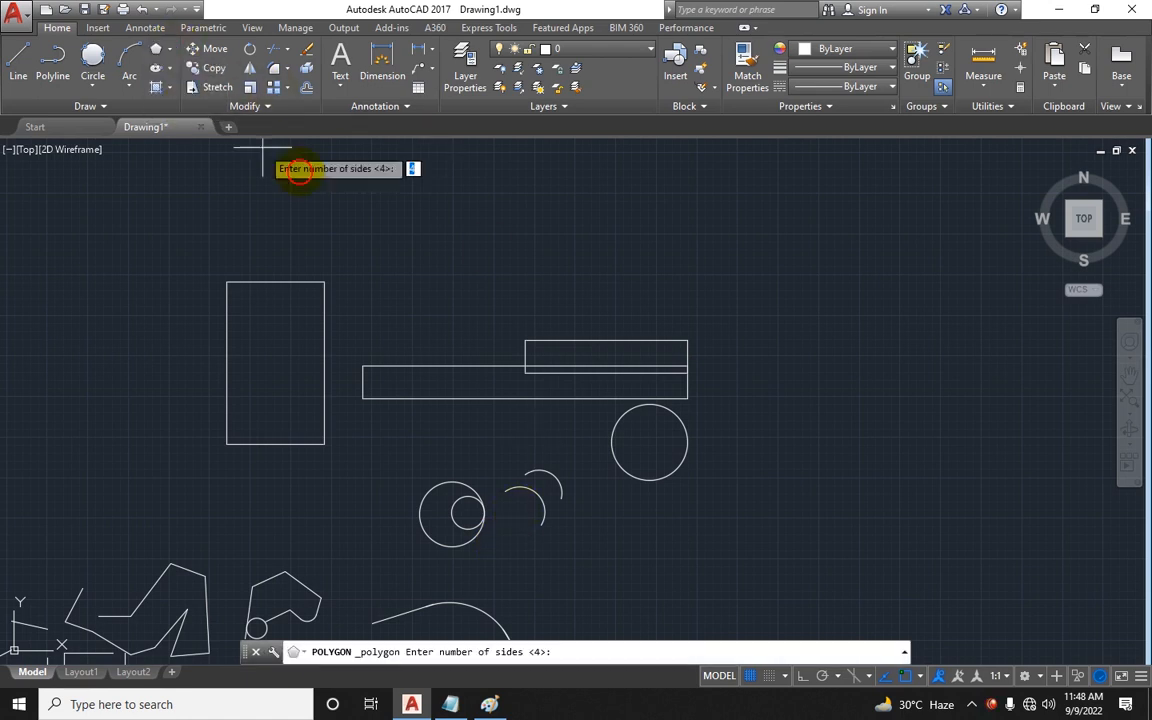
scroll(410, 248, down, 2)
middle_drag(358, 290, 163, 349)
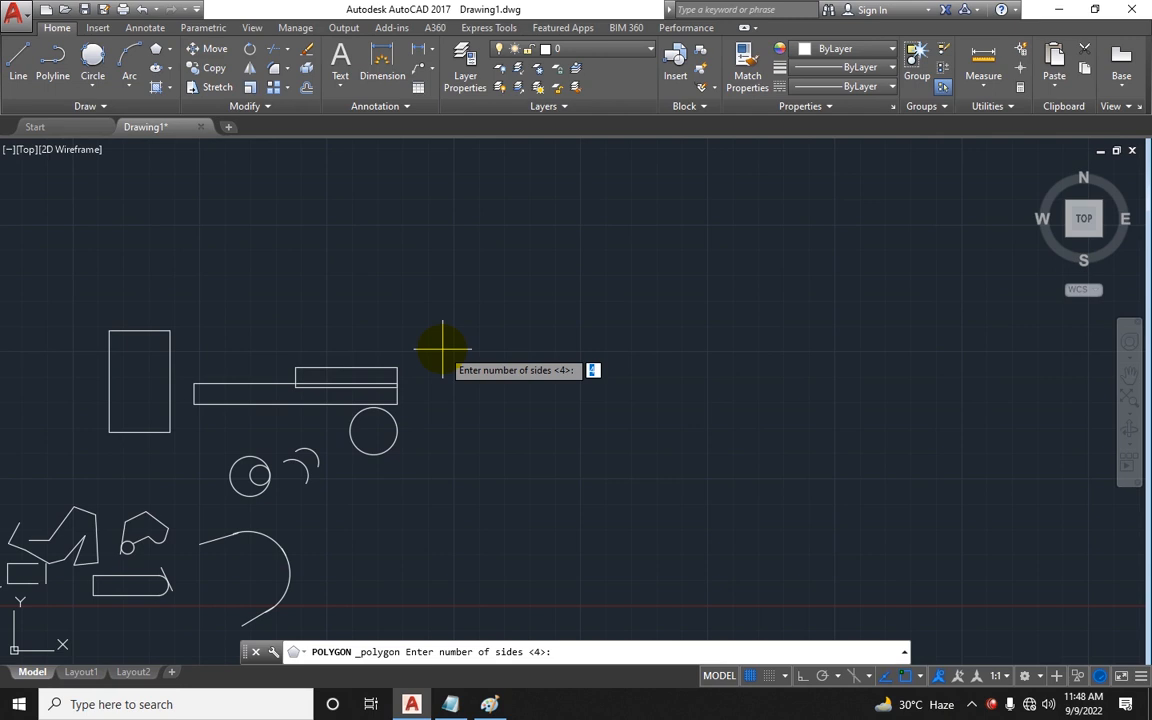
Step: Draw a 5-sided polygon inscribed in a circle with radius 10 to the right of the existing shapes
text(5)
key(Return)
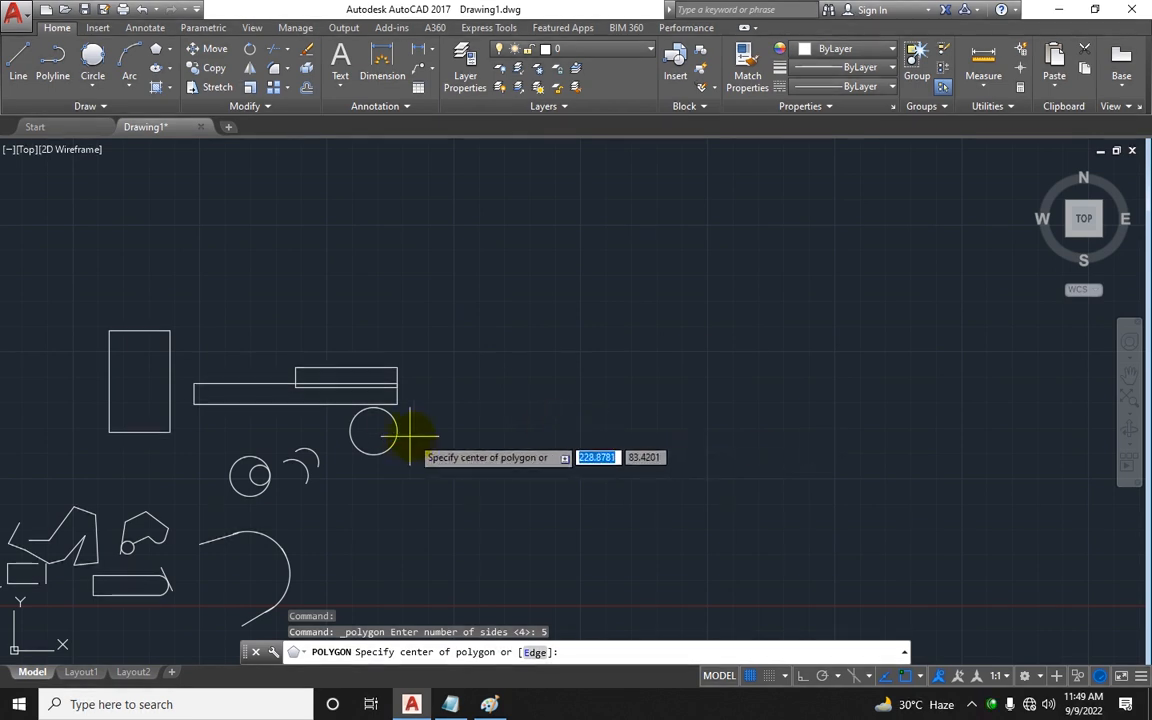
scroll(410, 432, up, 4)
click(698, 380)
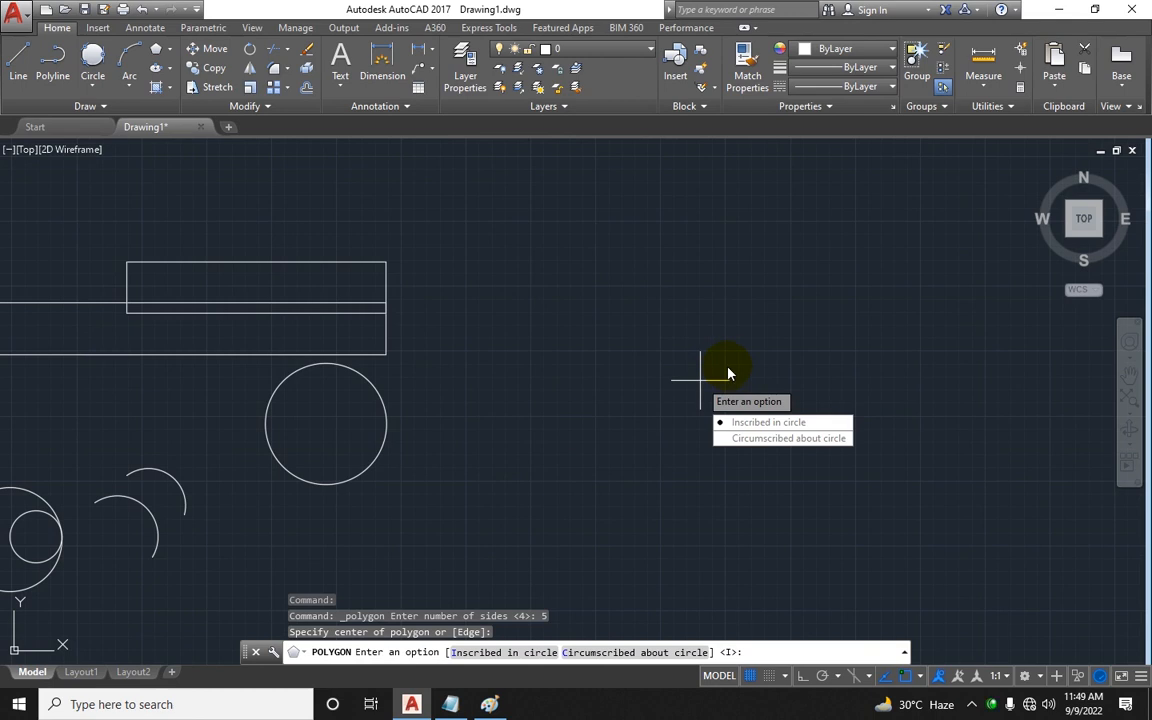
click(765, 423)
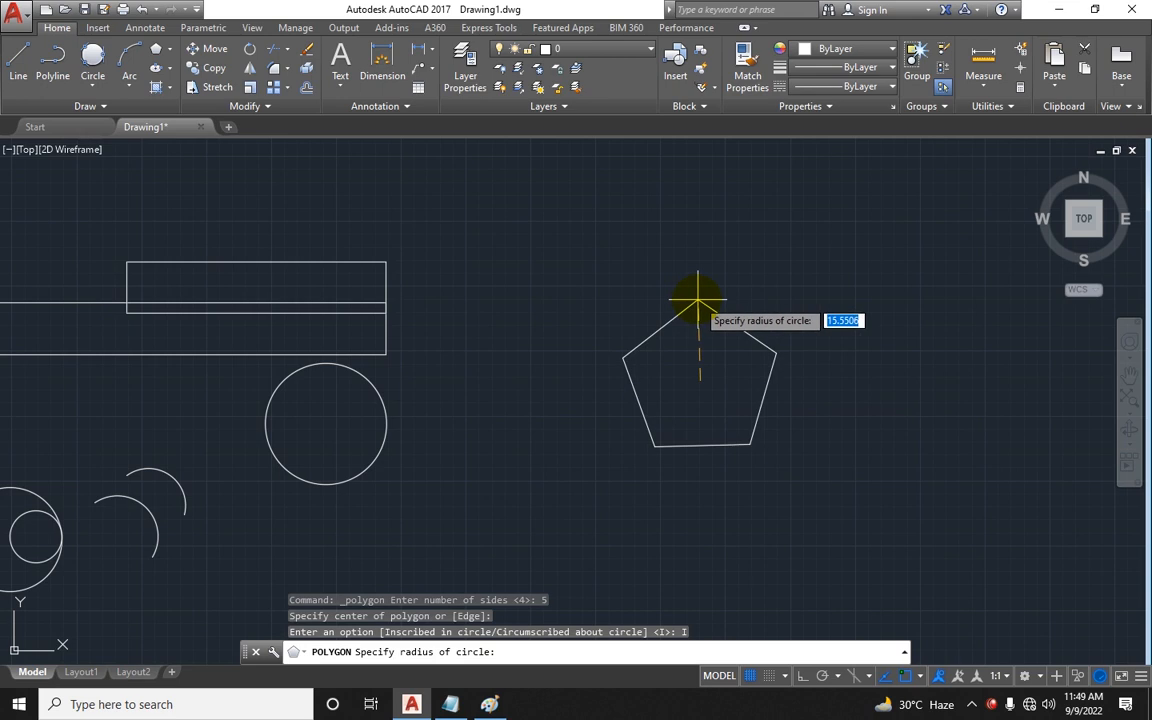
text(10)
key(Return)
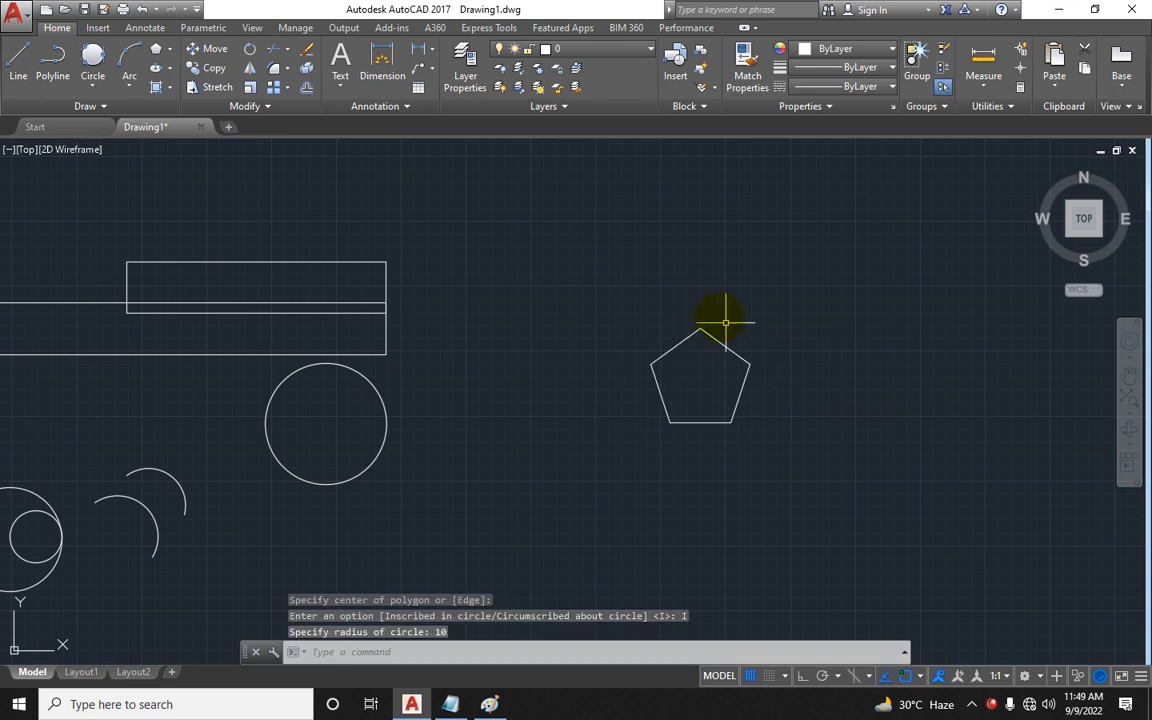
Step: Draw a circle centred in the pentagon, sized to touch the midpoints of its sides
scroll(728, 415, up, 2)
key(Escape)
key(Escape)
text(c)
key(Return)
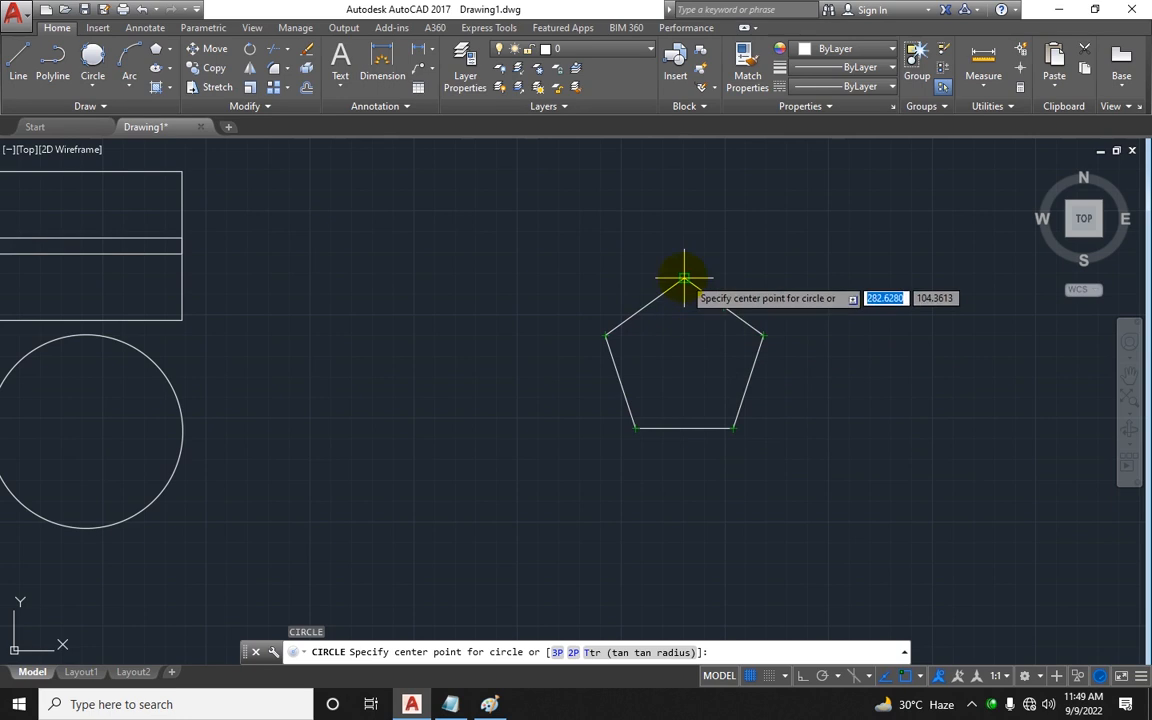
click(683, 362)
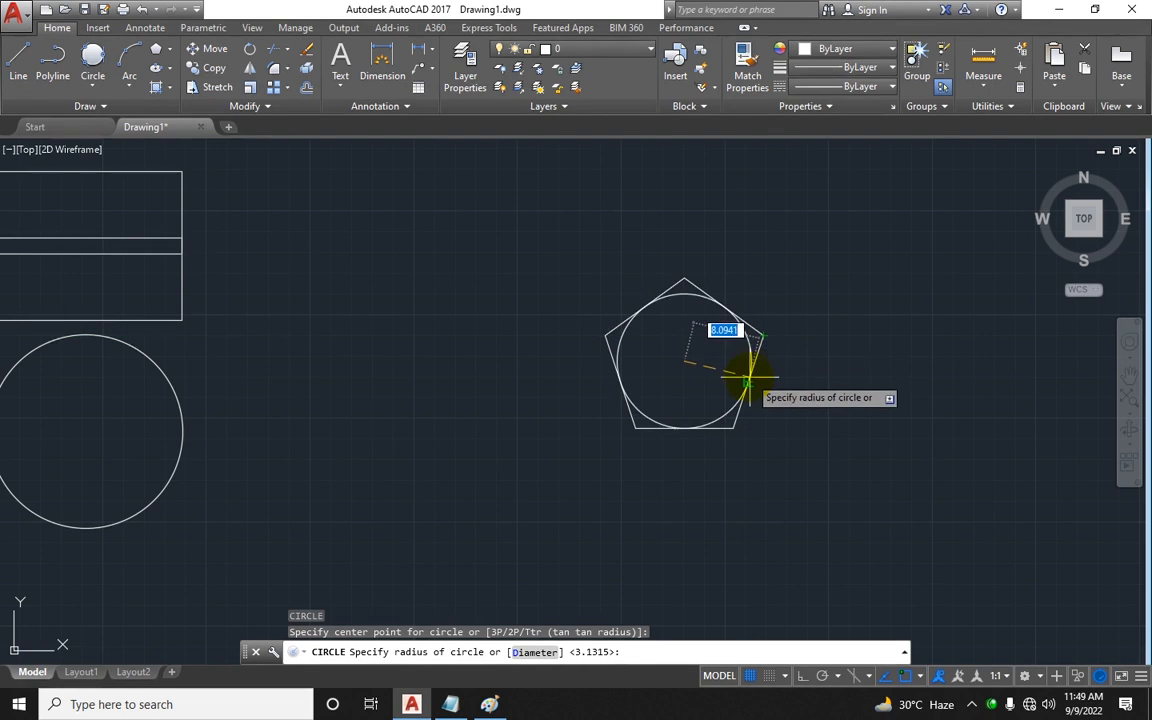
click(747, 379)
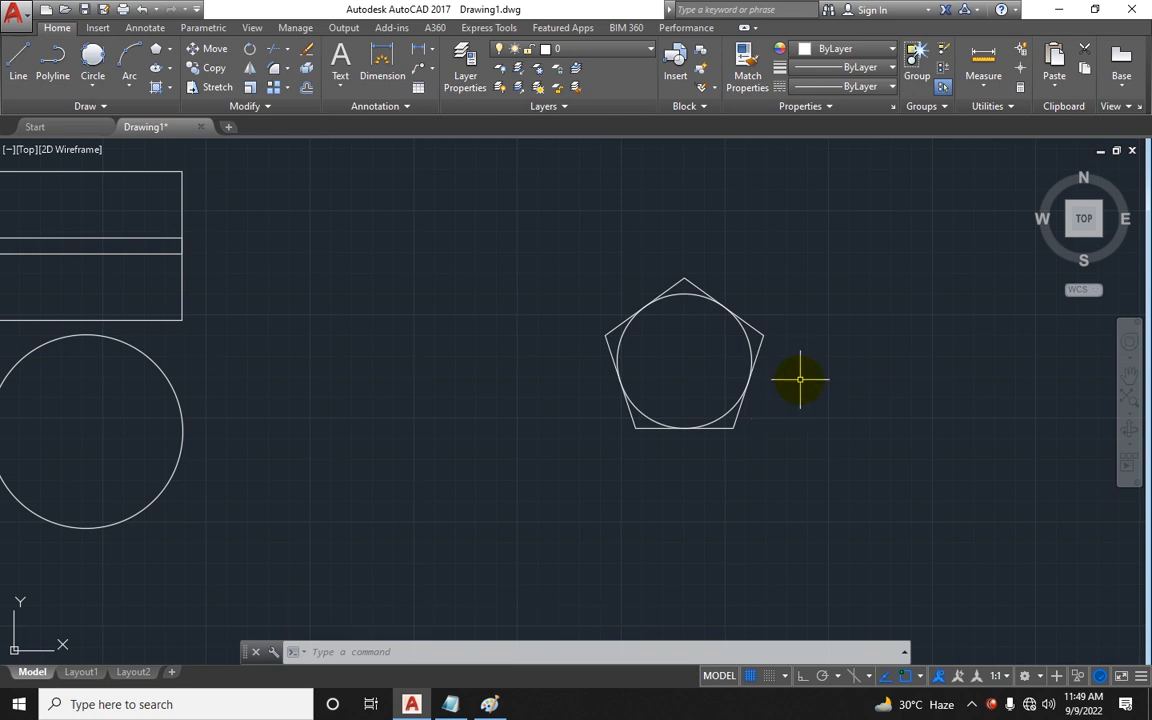
text(c)
key(Return)
middle_drag(754, 366, 575, 357)
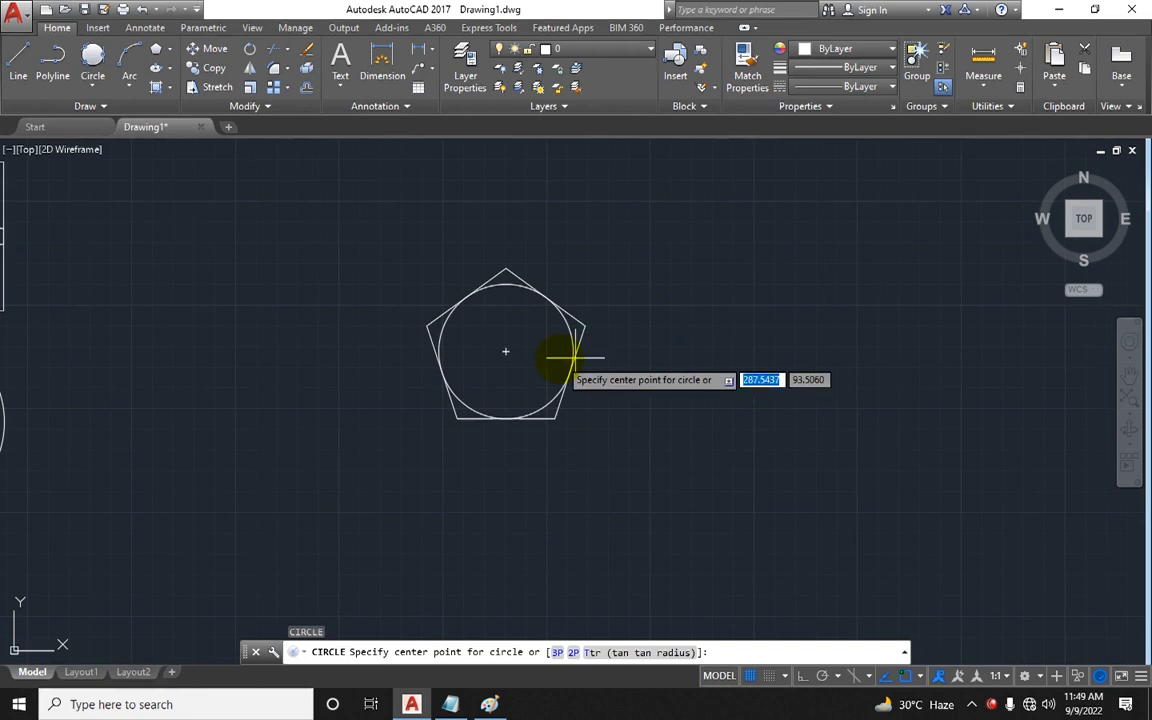
click(719, 350)
key(Escape)
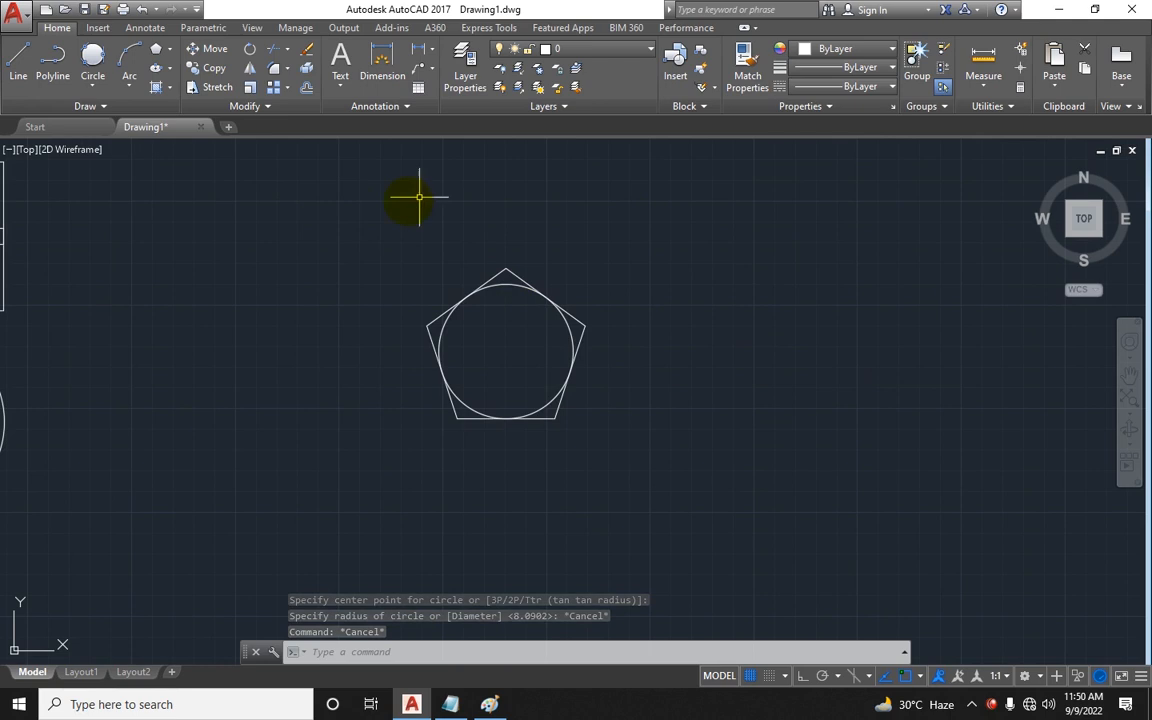
click(540, 225)
key(Escape)
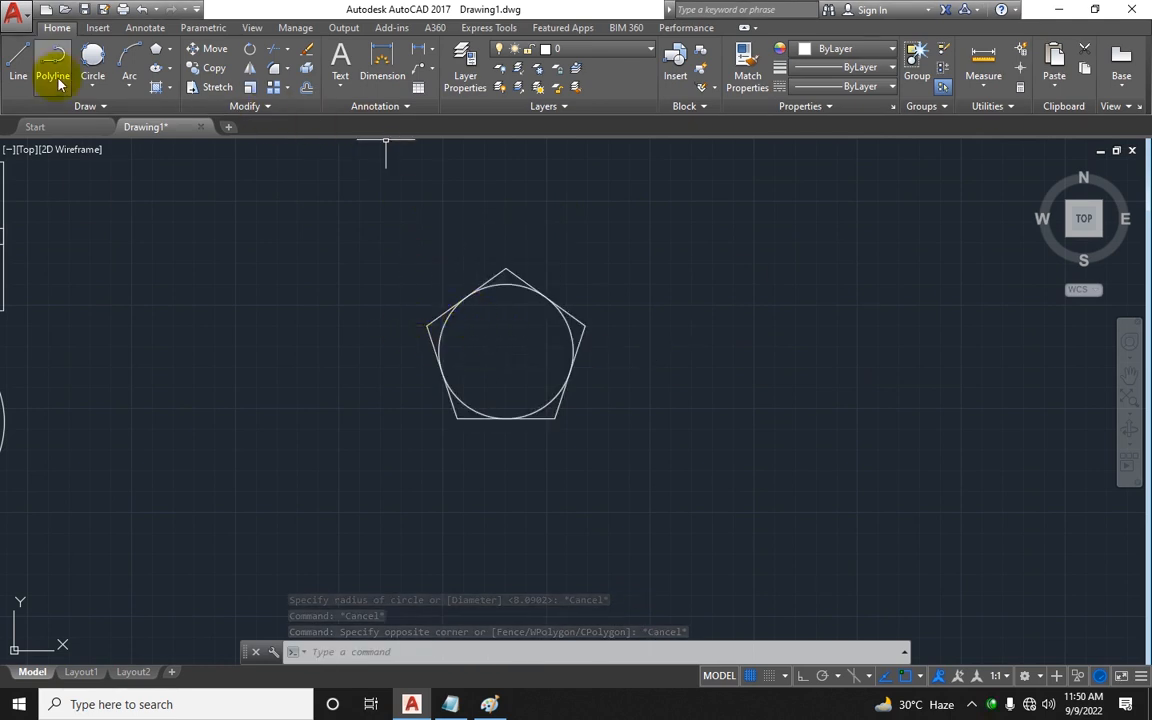
Step: In Notepad, rename the Tools heading to Draw Tools and realign the Commands heading with its column
click(450, 704)
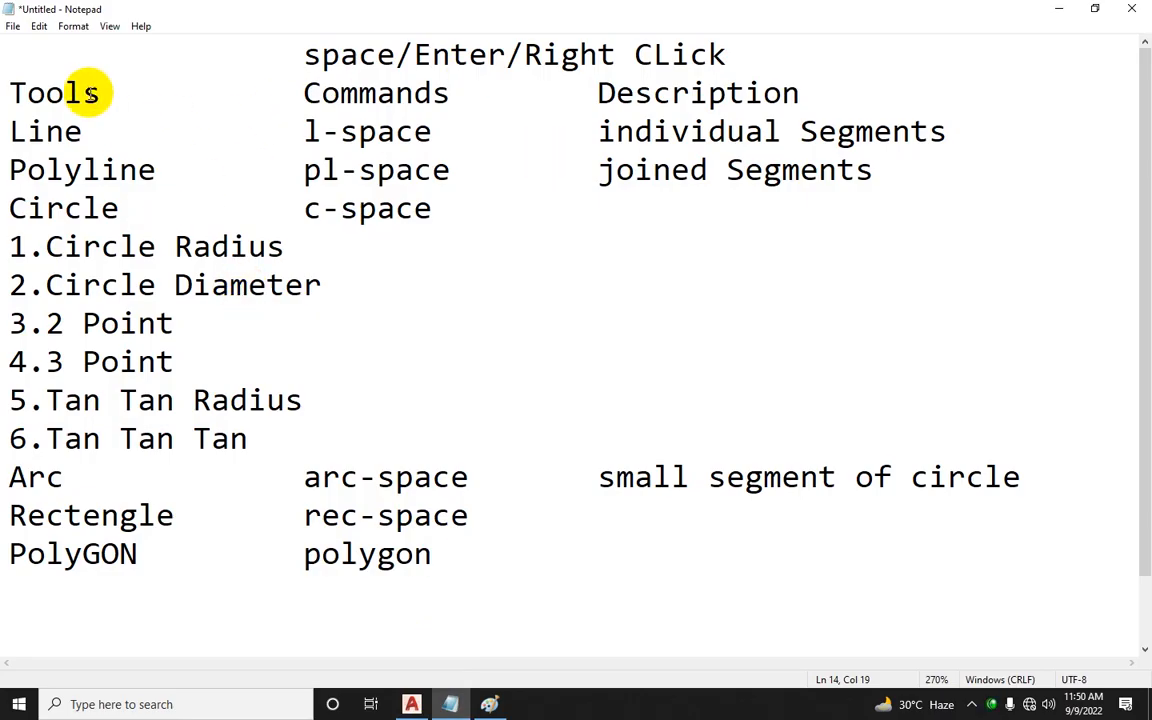
click(12, 92)
text(Draw)
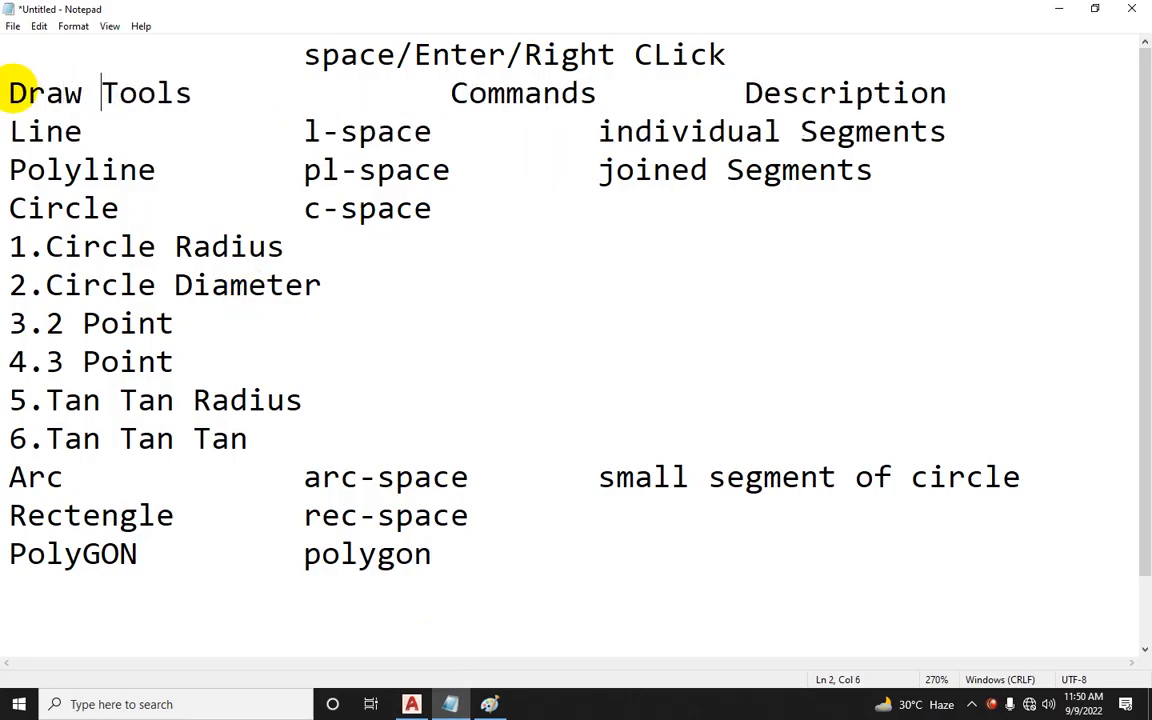
click(423, 92)
key(BackSpace)
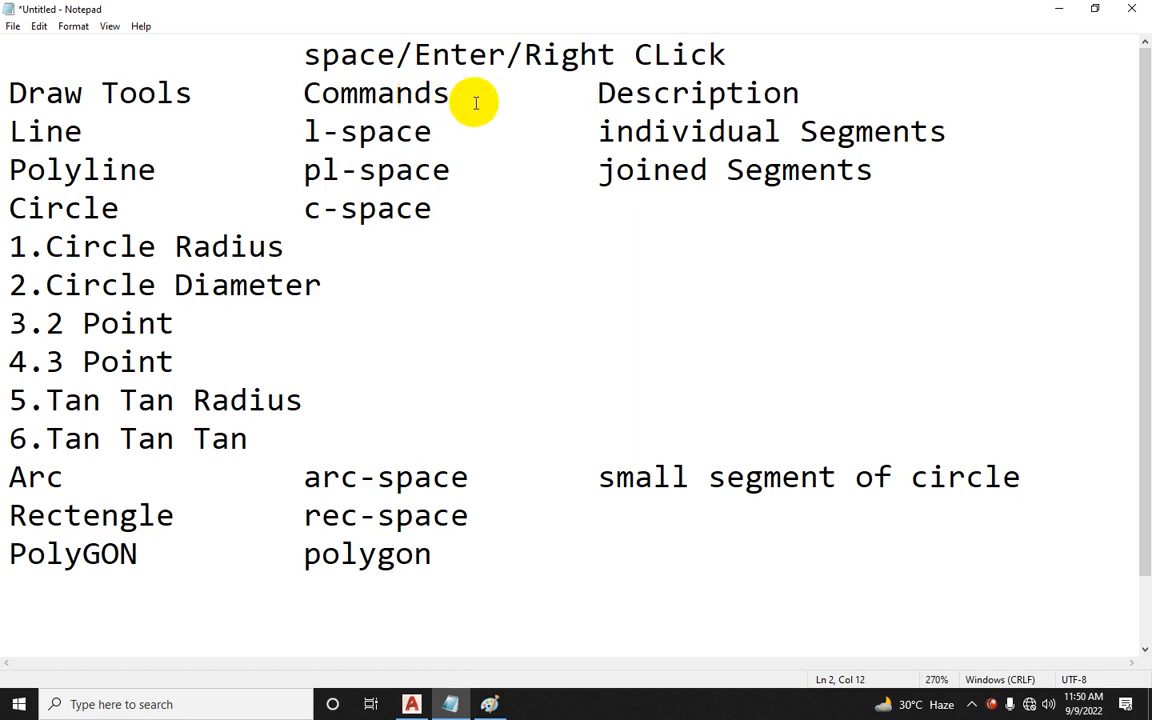
Step: In AutoCAD, draw a rectangle with the Rectangle tool to the left of the pentagon
scroll(445, 535, down, 1)
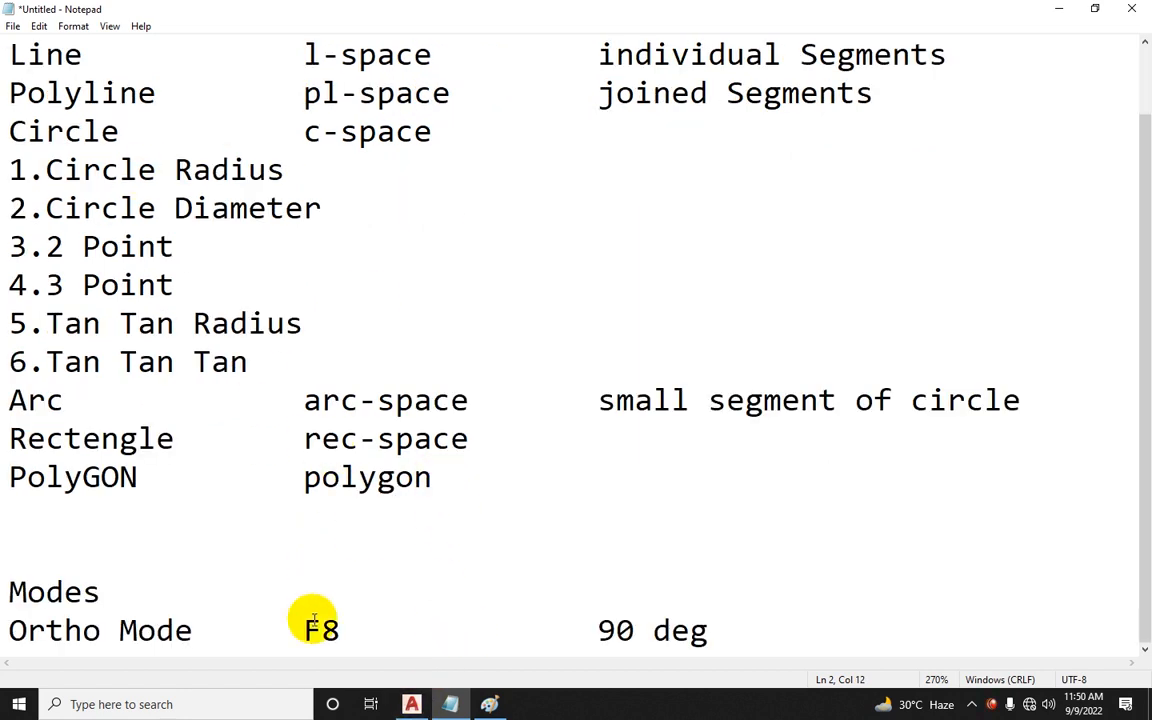
click(411, 702)
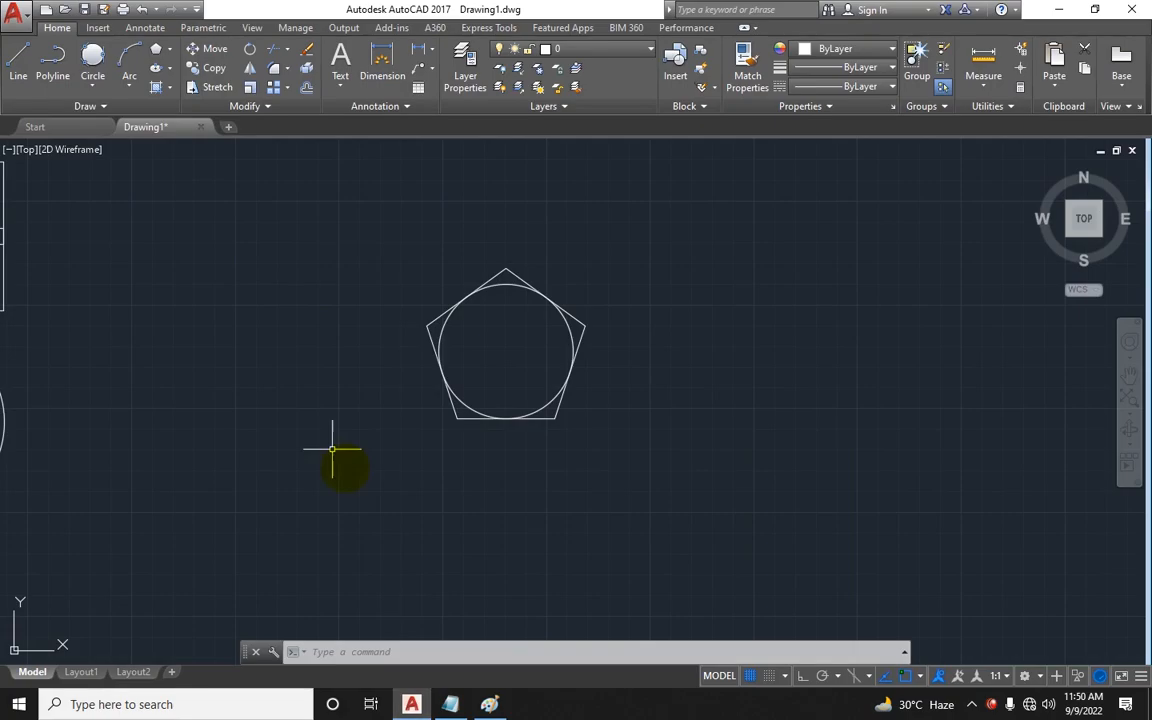
click(171, 55)
click(167, 100)
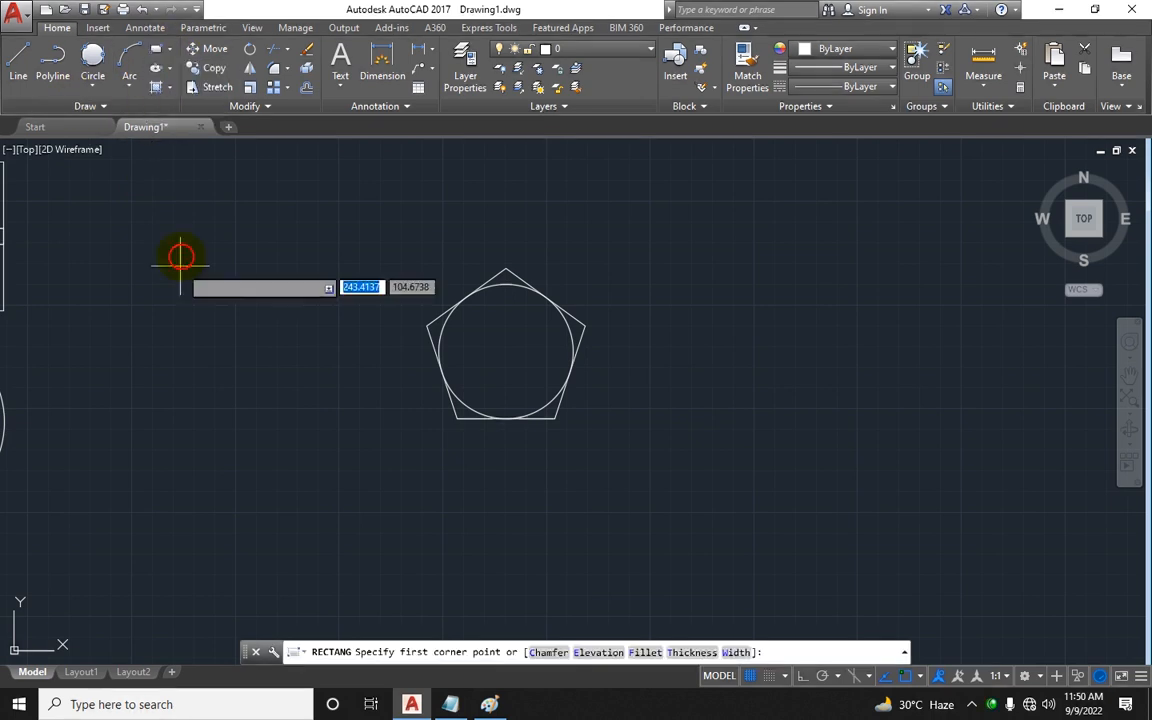
click(177, 272)
click(354, 444)
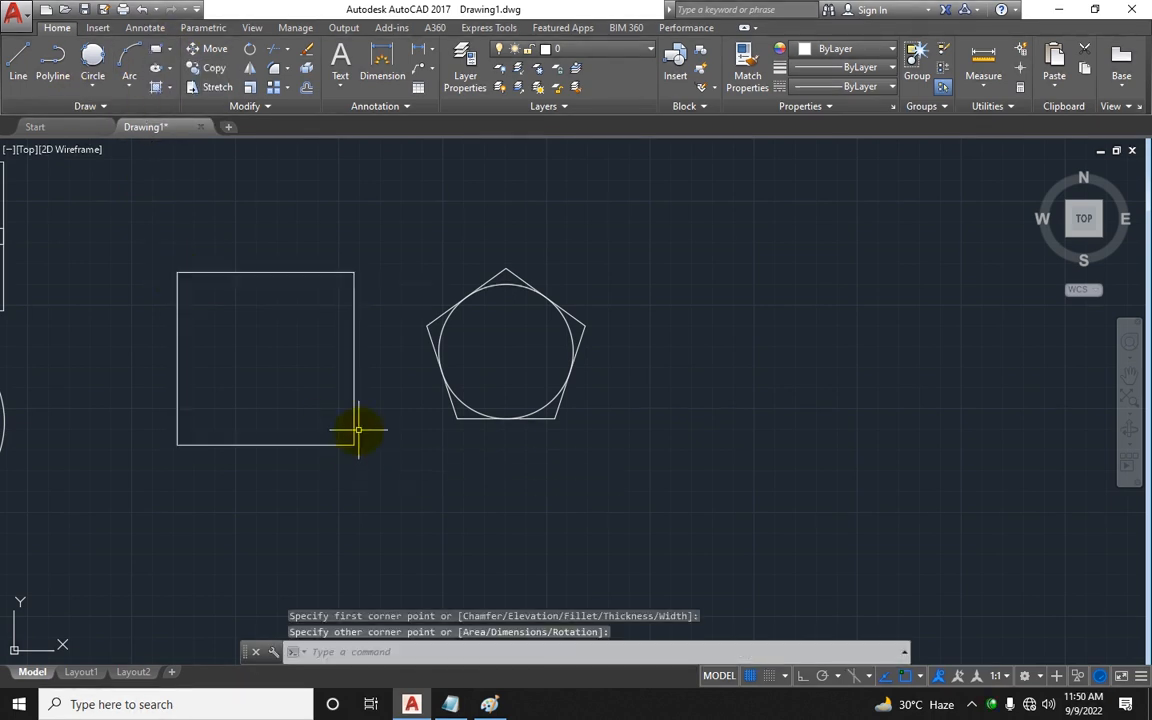
Step: Select the new rectangle and erase it
middle_drag(362, 407, 407, 399)
click(399, 392)
click(372, 387)
key(Delete)
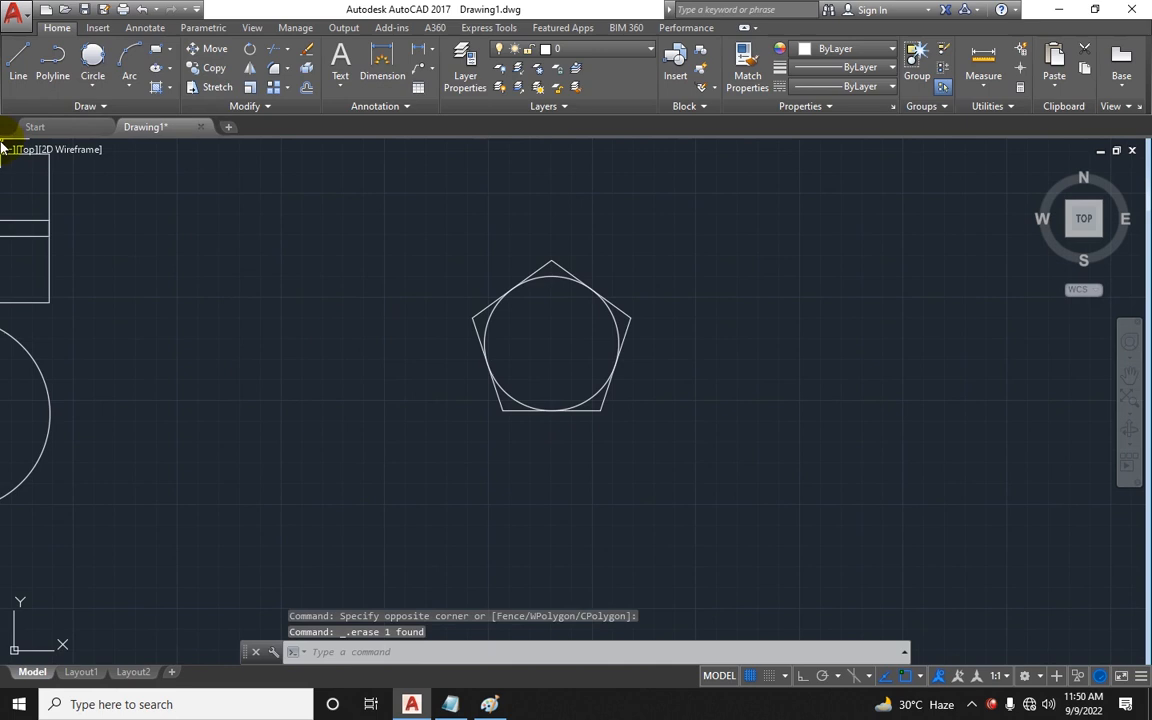
Step: Draw three connected line segments with the Line tool to the left of the pentagon
click(18, 62)
click(237, 351)
click(327, 282)
click(374, 388)
click(283, 427)
key(Escape)
key(Escape)
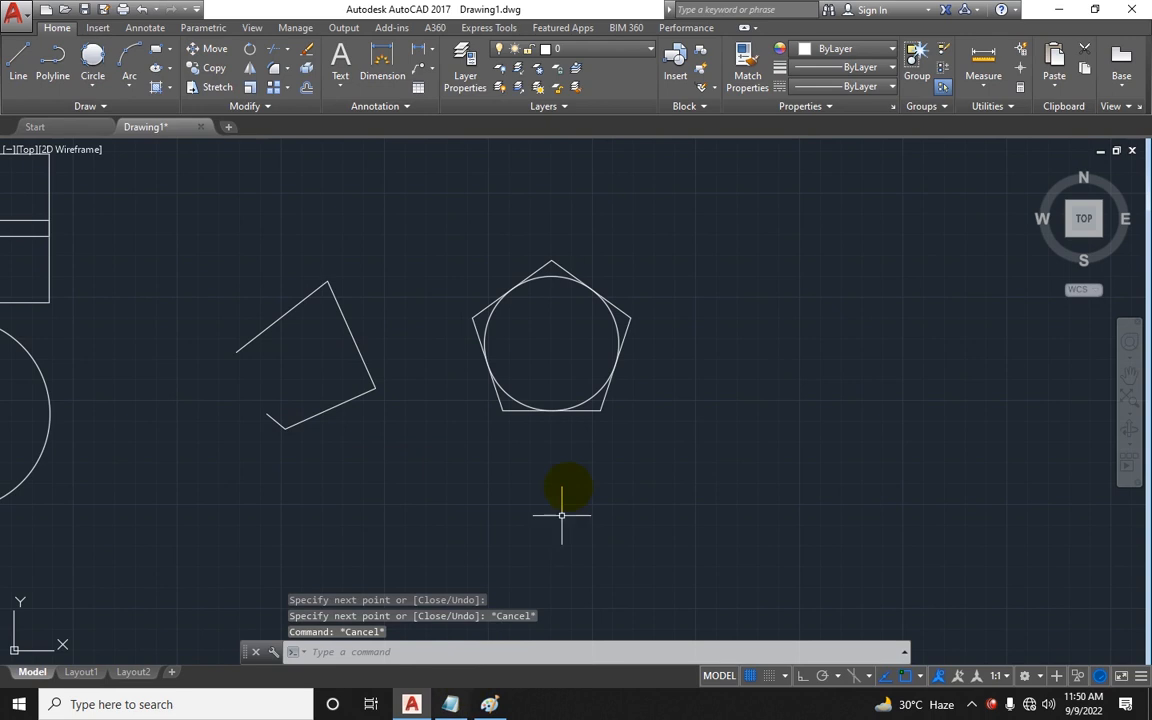
click(591, 411)
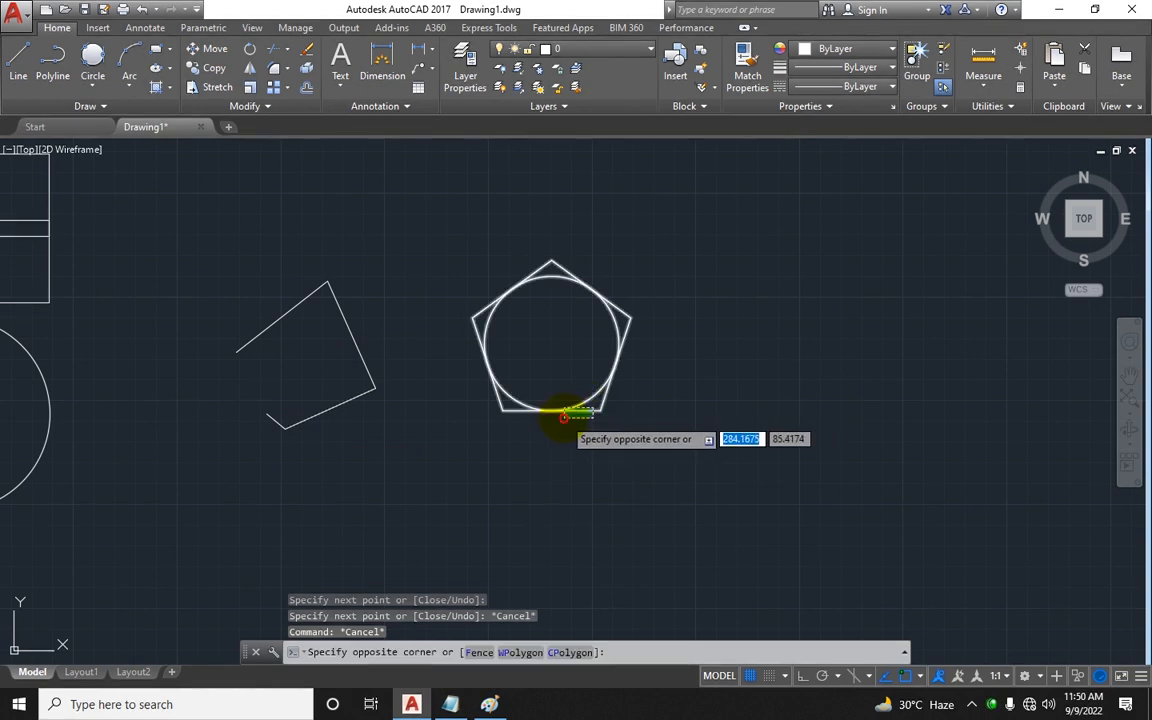
click(564, 418)
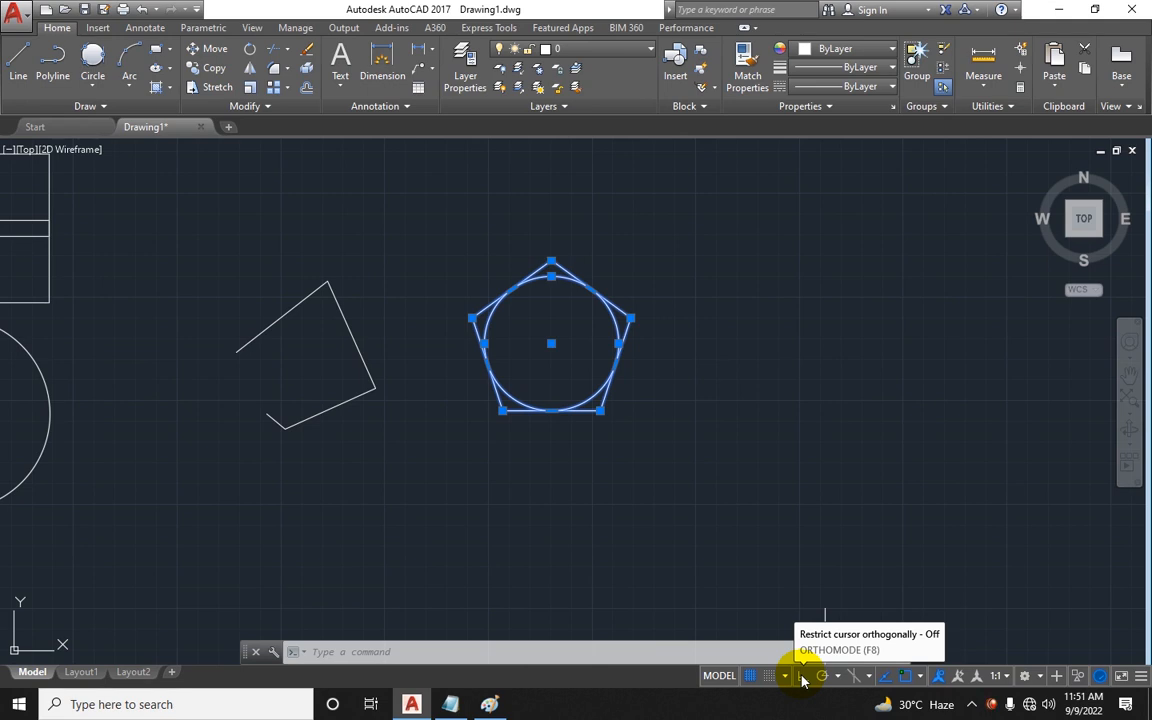
key(Escape)
key(Escape)
key(Escape)
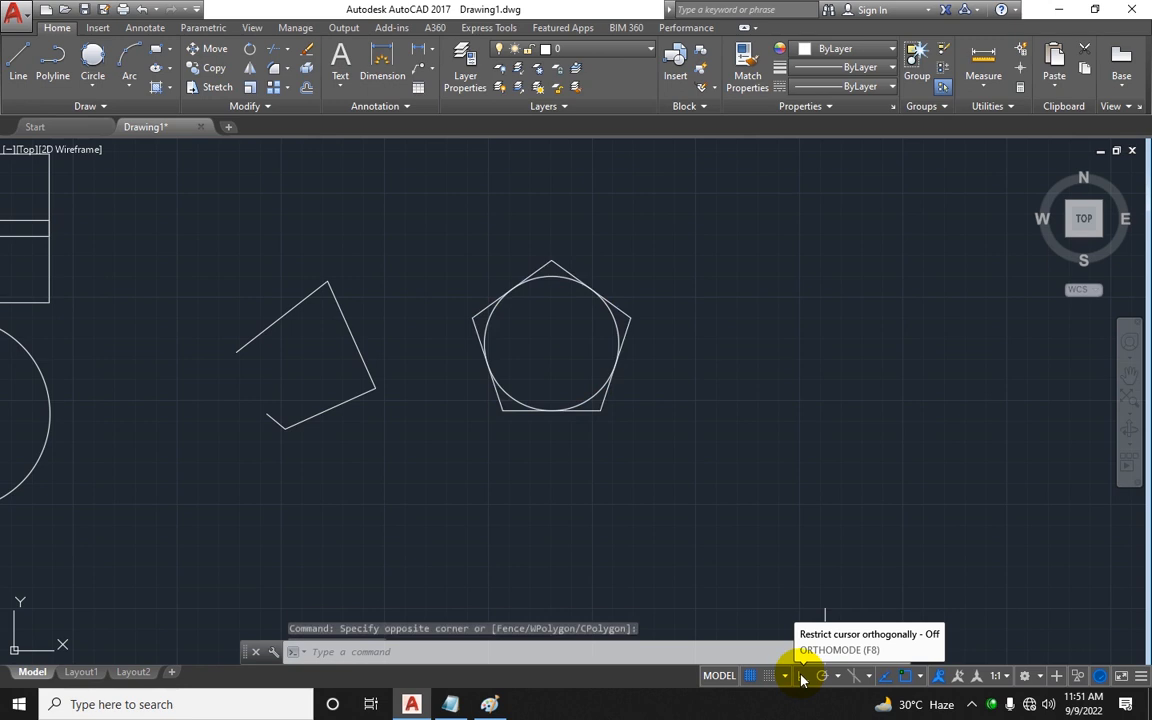
scroll(483, 450, down, 3)
scroll(570, 345, down, 3)
scroll(437, 376, down, 3)
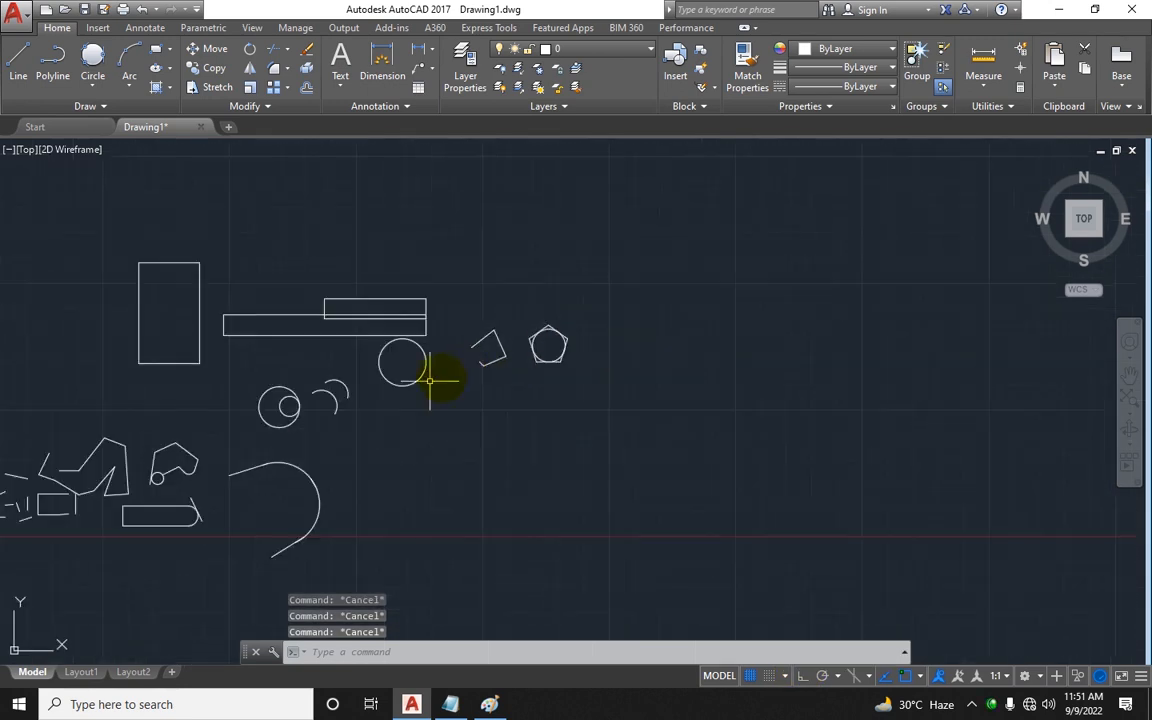
middle_drag(437, 378, 578, 303)
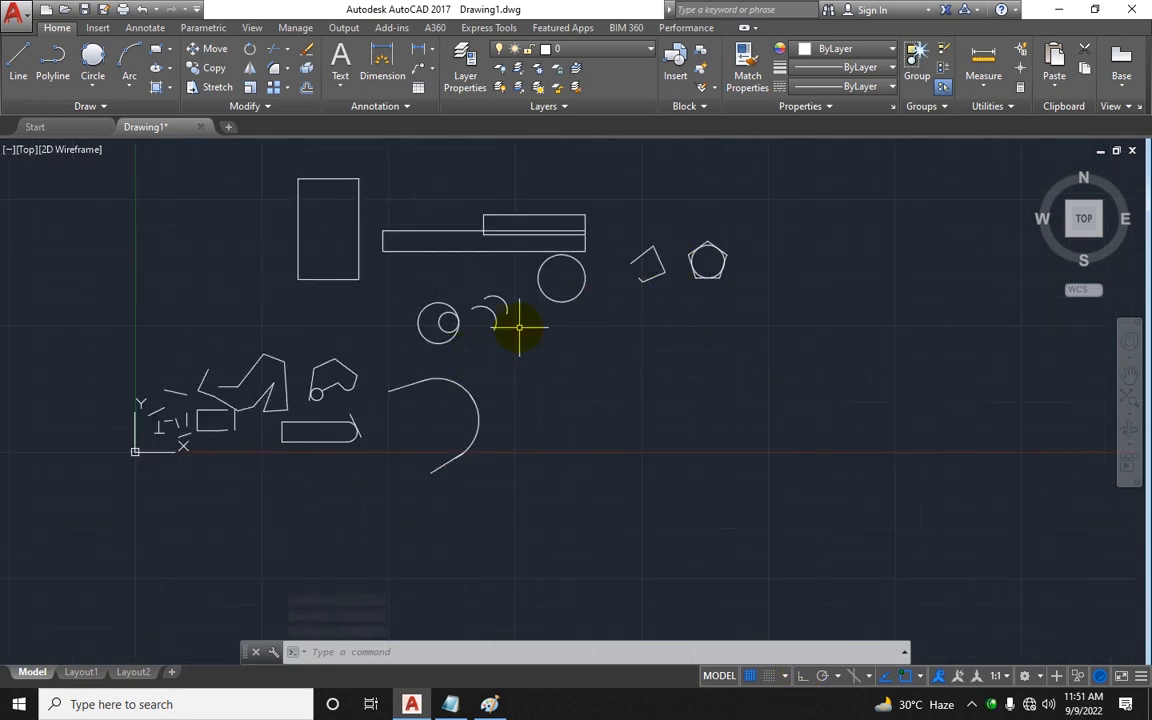
scroll(519, 325, up, 4)
middle_drag(514, 316, 347, 295)
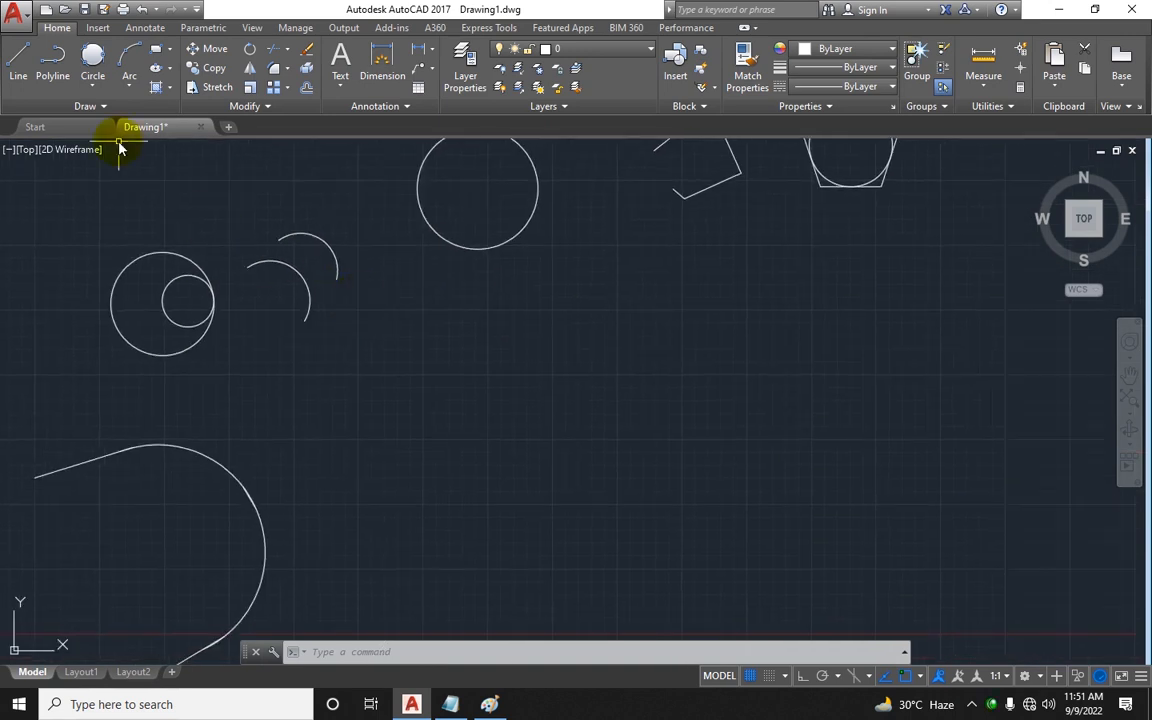
Step: In Notepad, add a Modification heading two lines below the Ortho Mode row
click(450, 704)
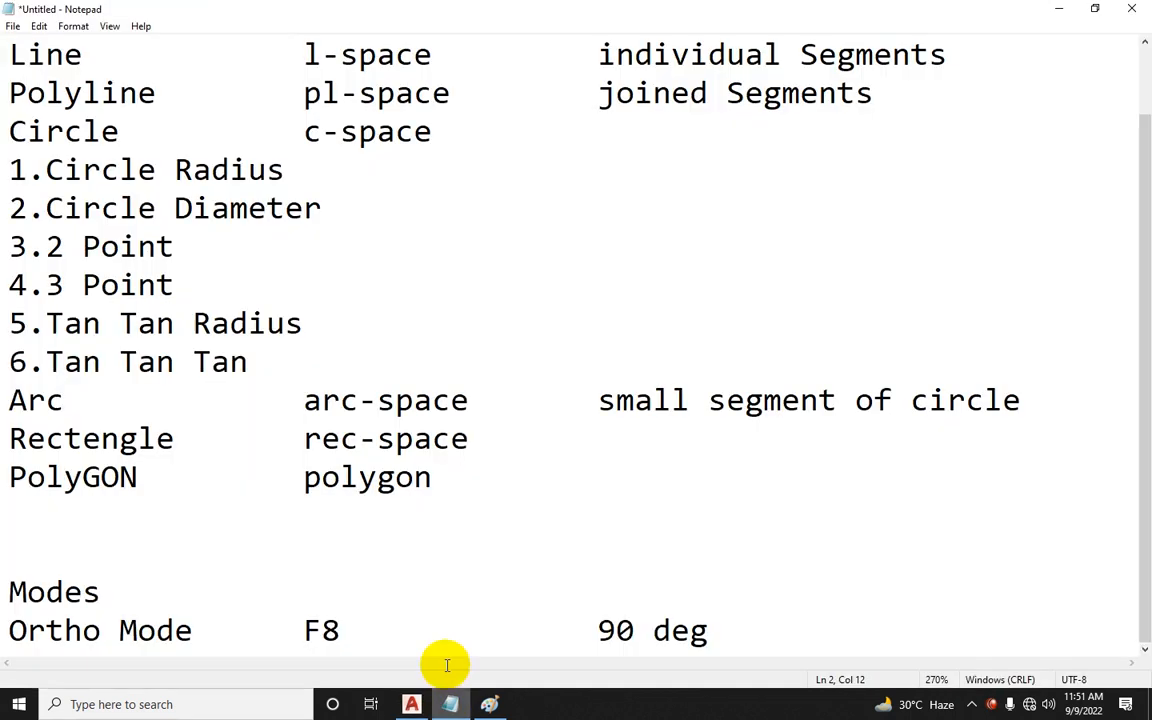
scroll(390, 505, up, 1)
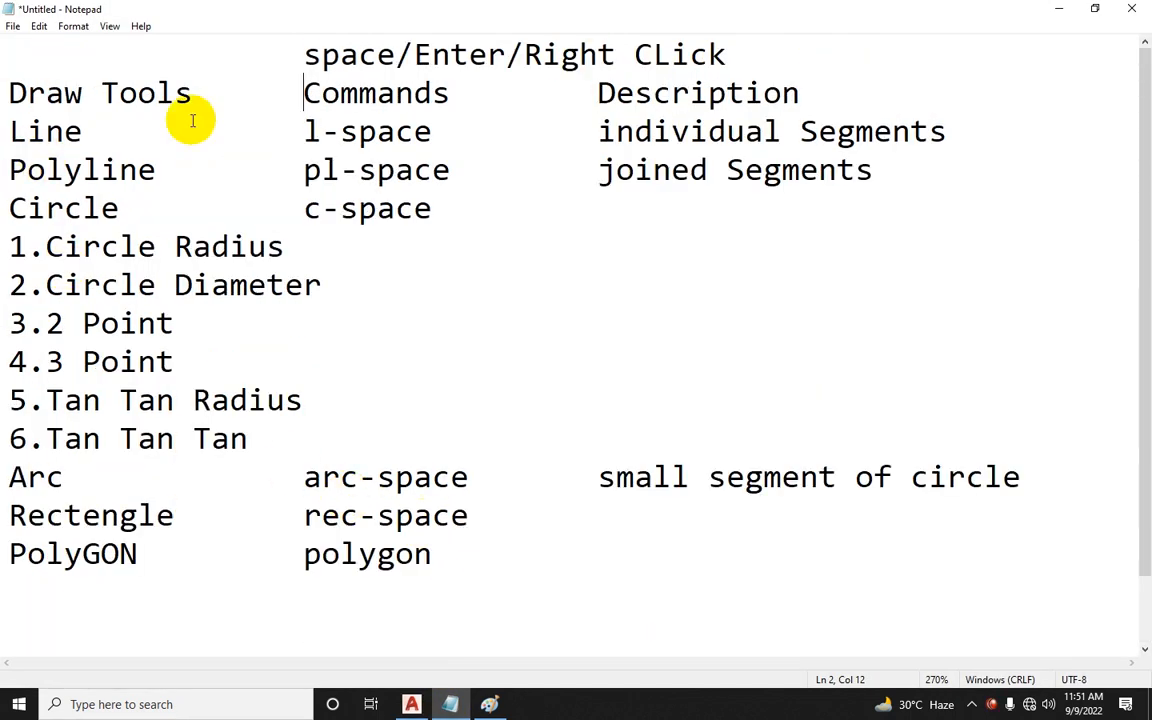
scroll(175, 305, down, 1)
click(784, 627)
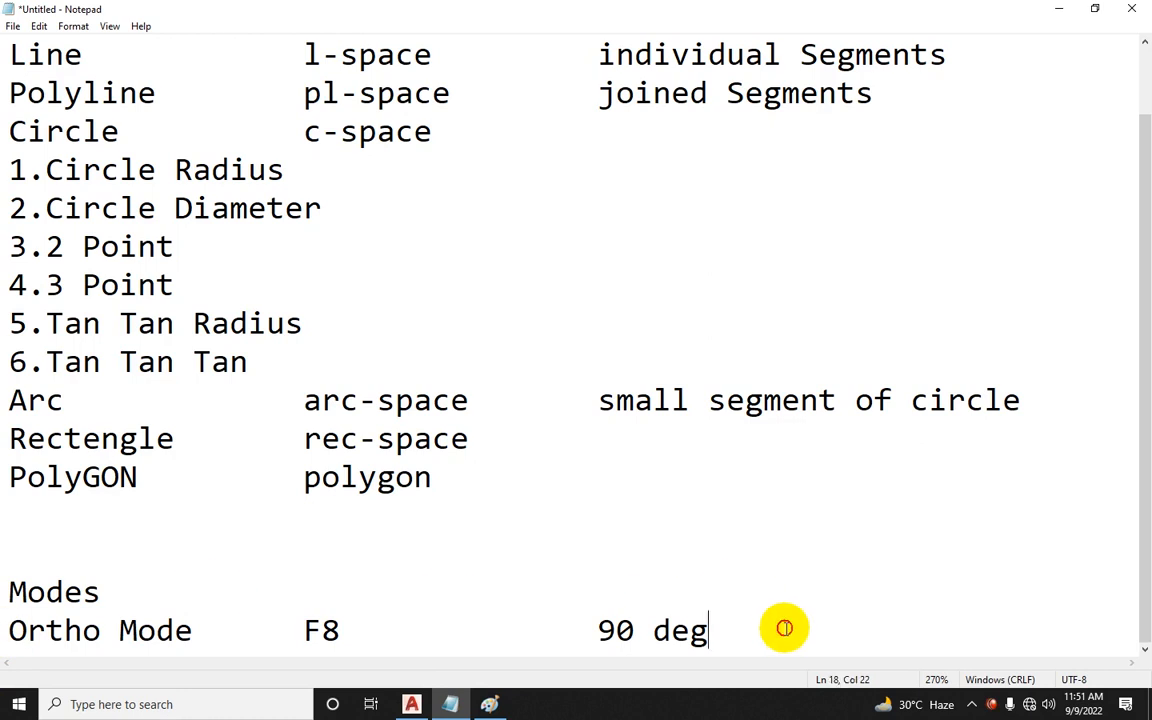
key(Return)
key(Return)
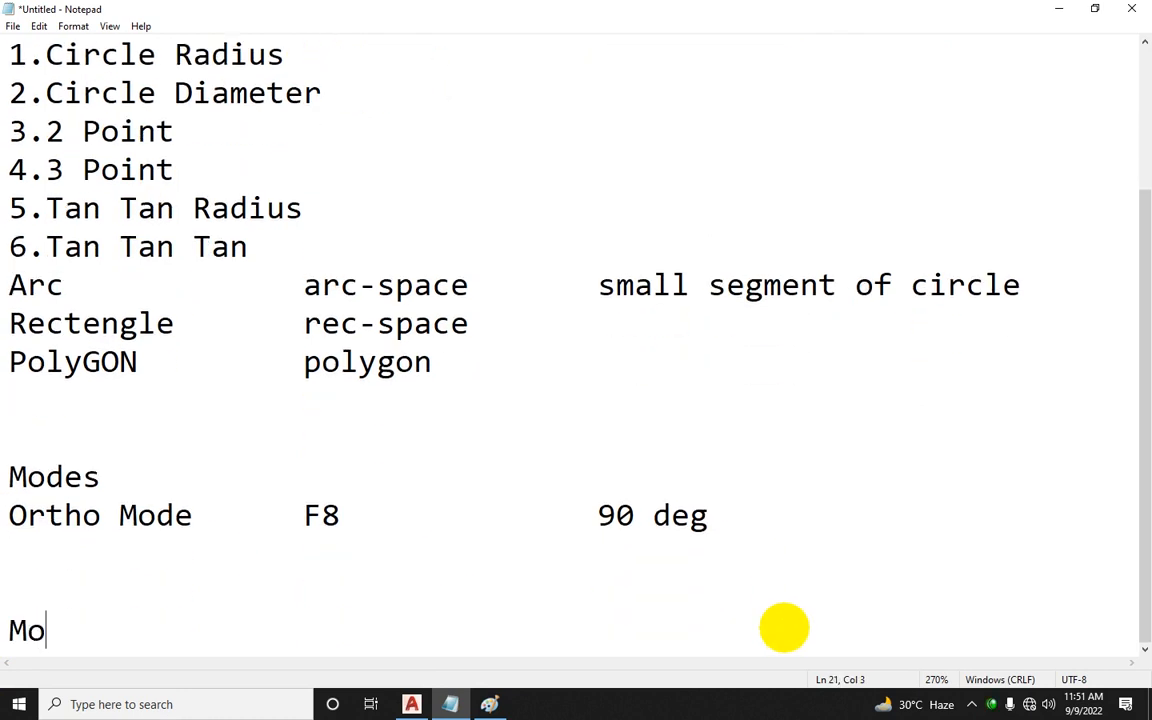
text(Modification)
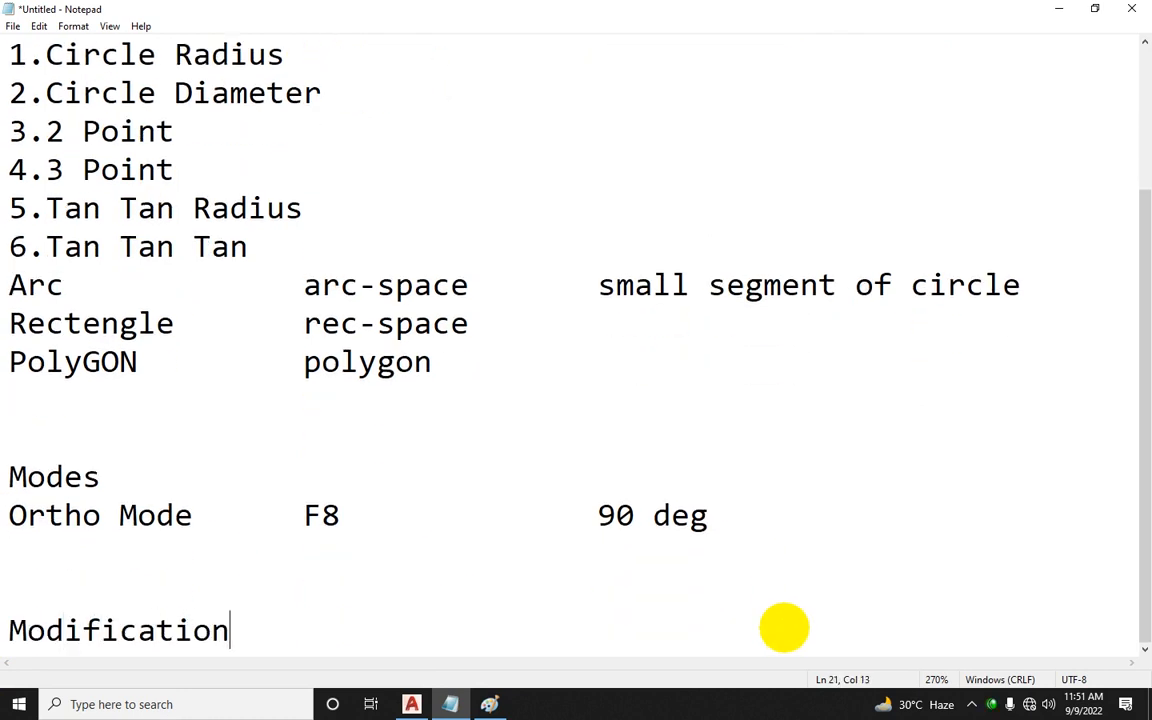
key(Return)
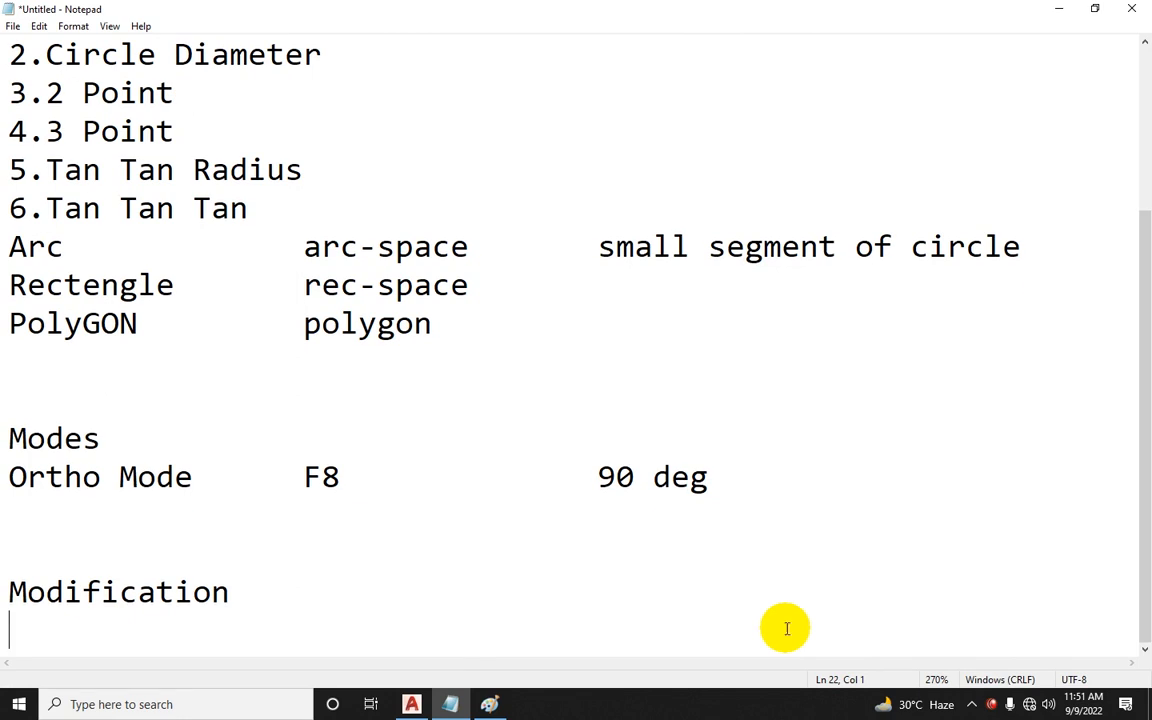
Step: Add a Move row under Modification with command m-space and description to move object
click(411, 704)
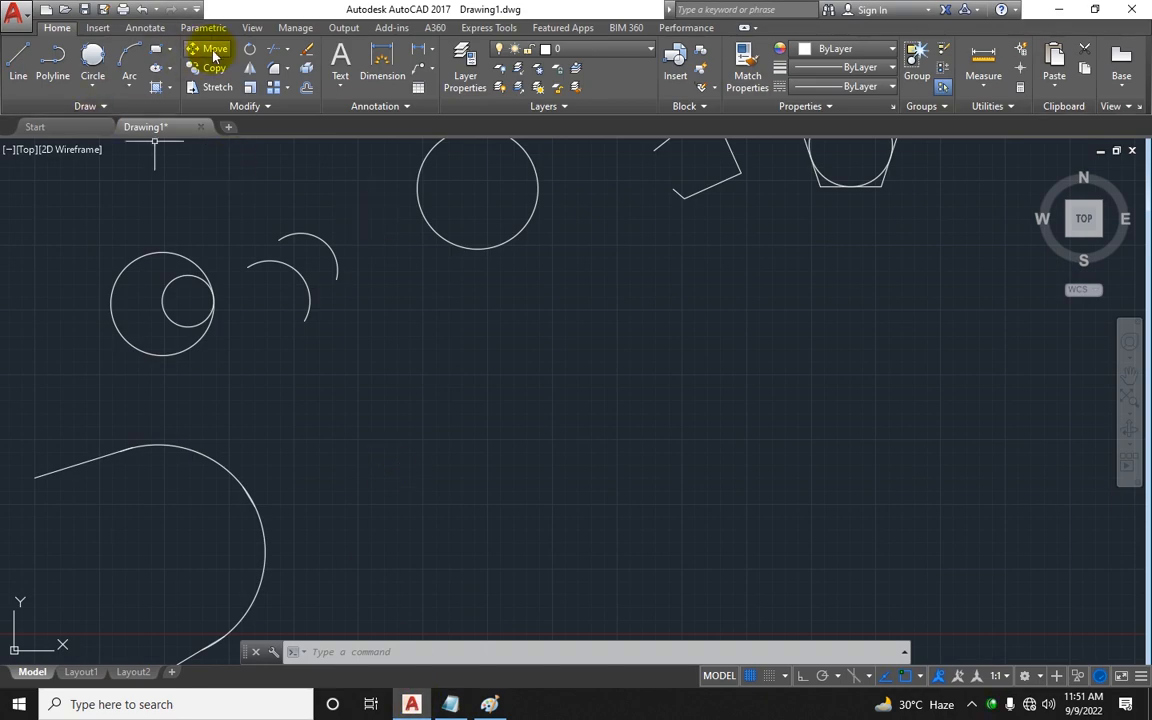
click(451, 704)
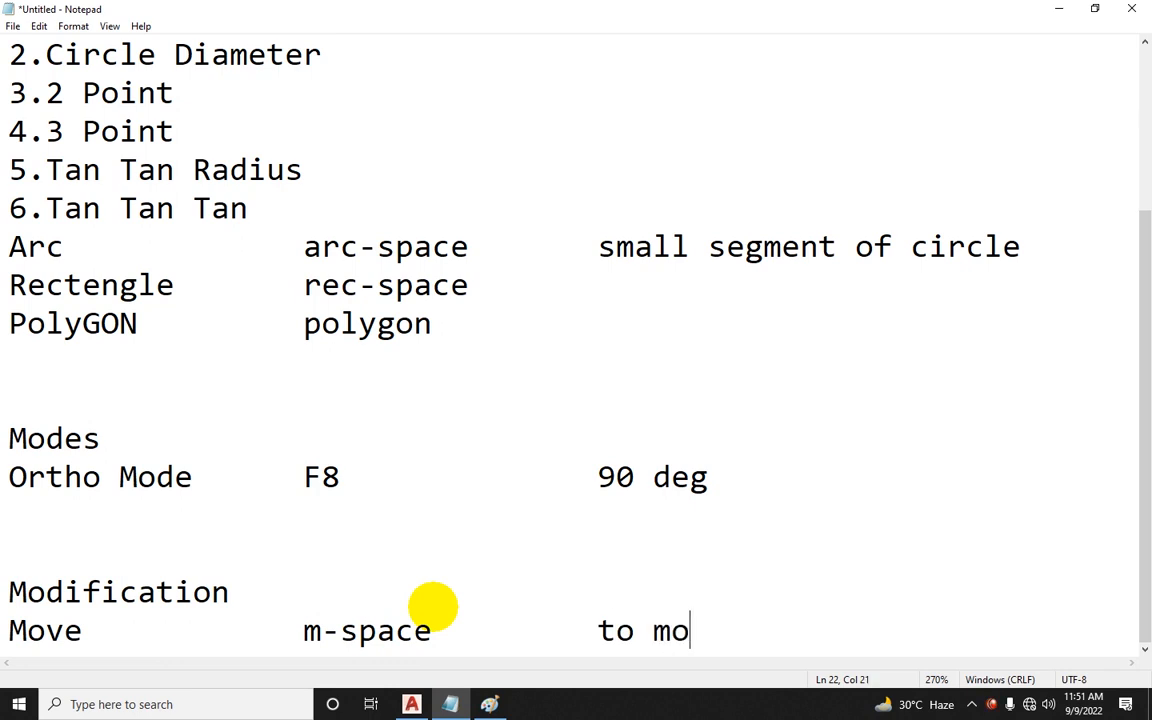
text(ject)
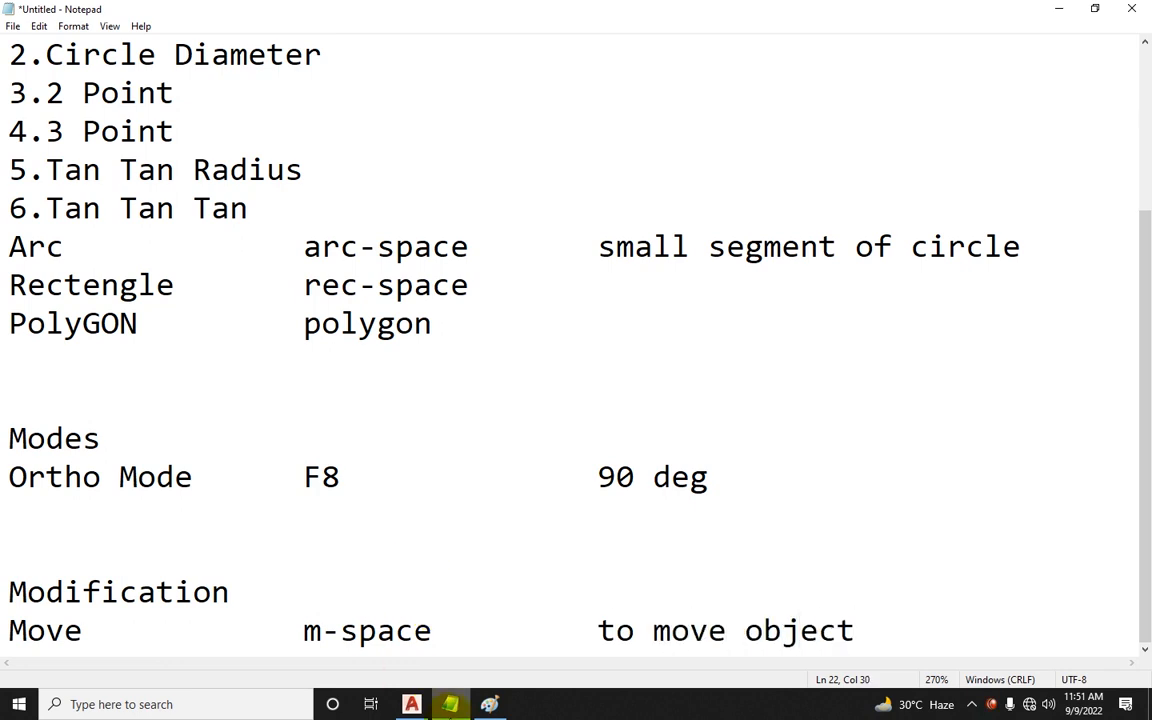
click(411, 704)
middle_drag(451, 302, 504, 355)
key(Escape)
key(Escape)
key(Escape)
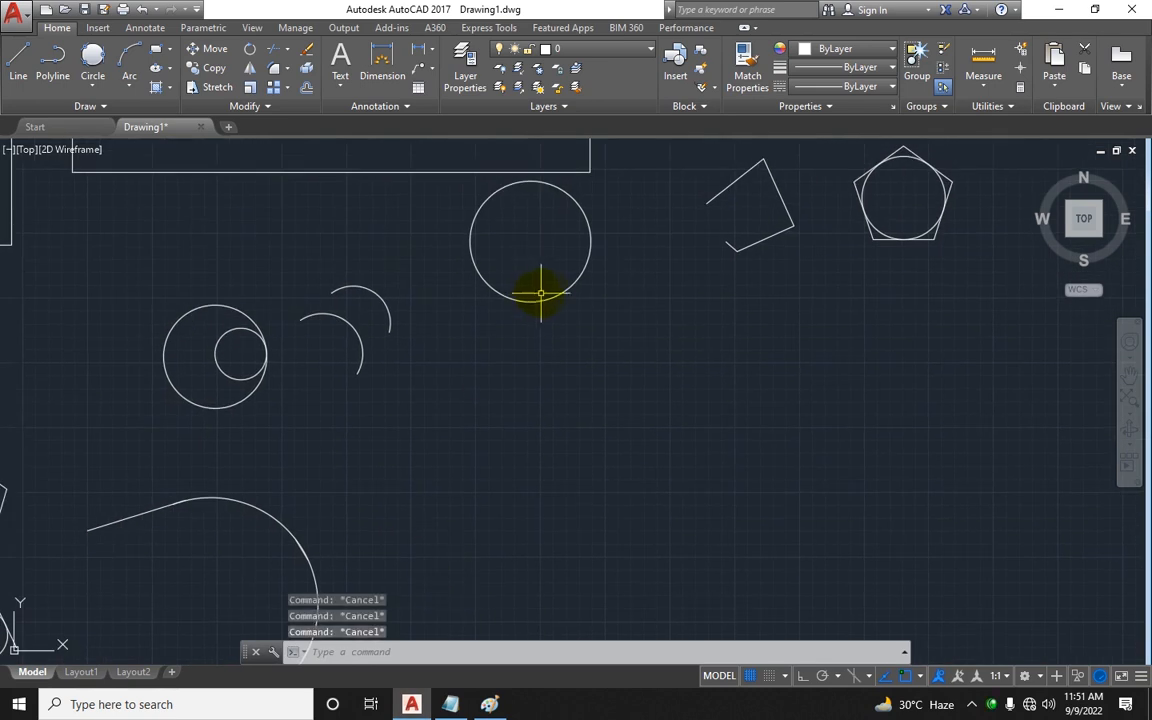
Step: Move the circle below the pentagon down and to the right with the Move command
text(m)
key(Return)
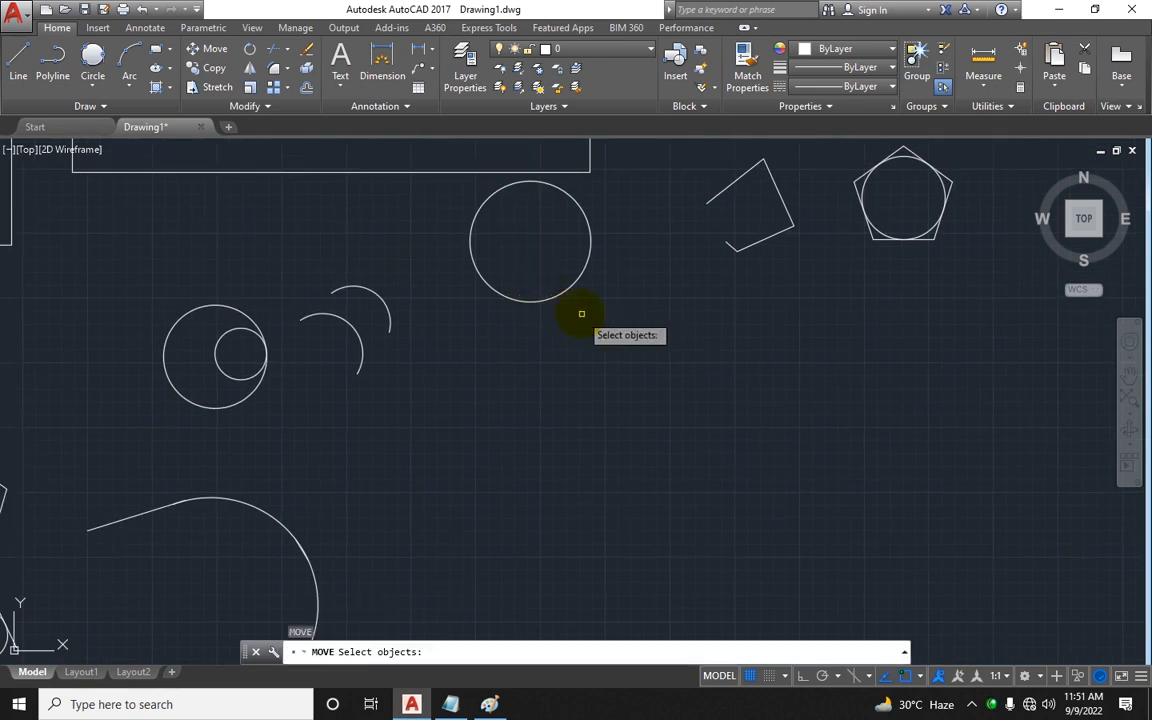
click(581, 314)
click(555, 267)
key(Return)
click(544, 247)
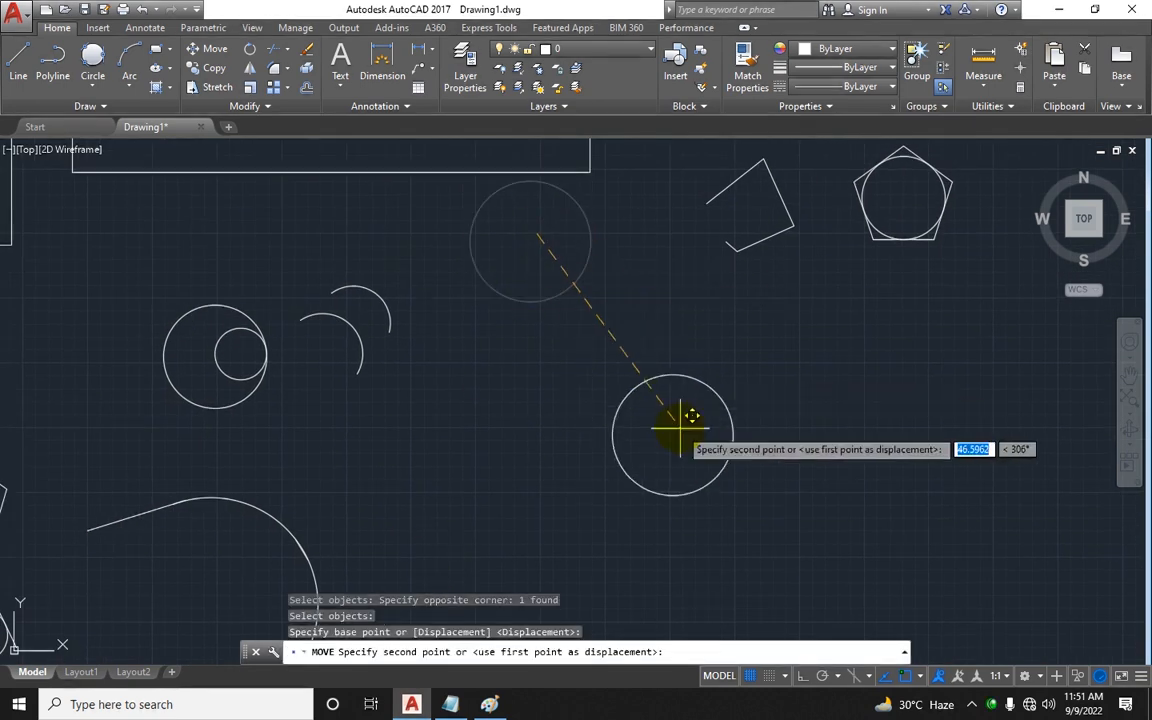
click(680, 428)
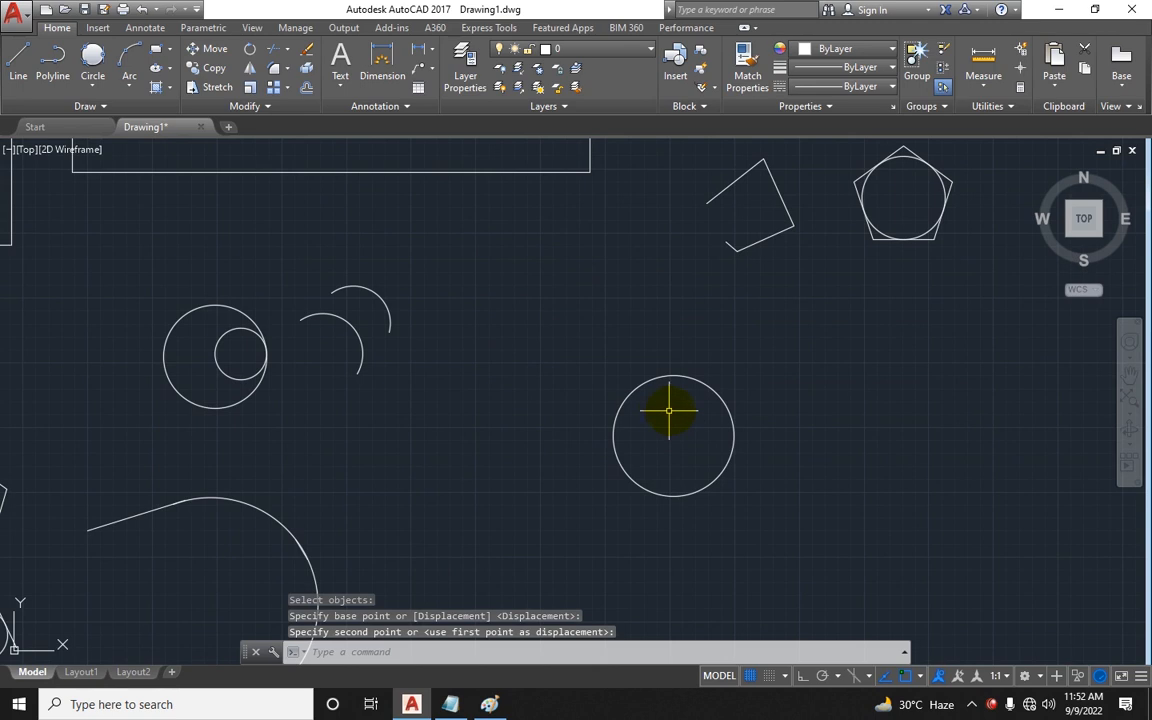
Step: Move the same circle back up next to the arcs, picking its centre as base point
text(m)
key(Return)
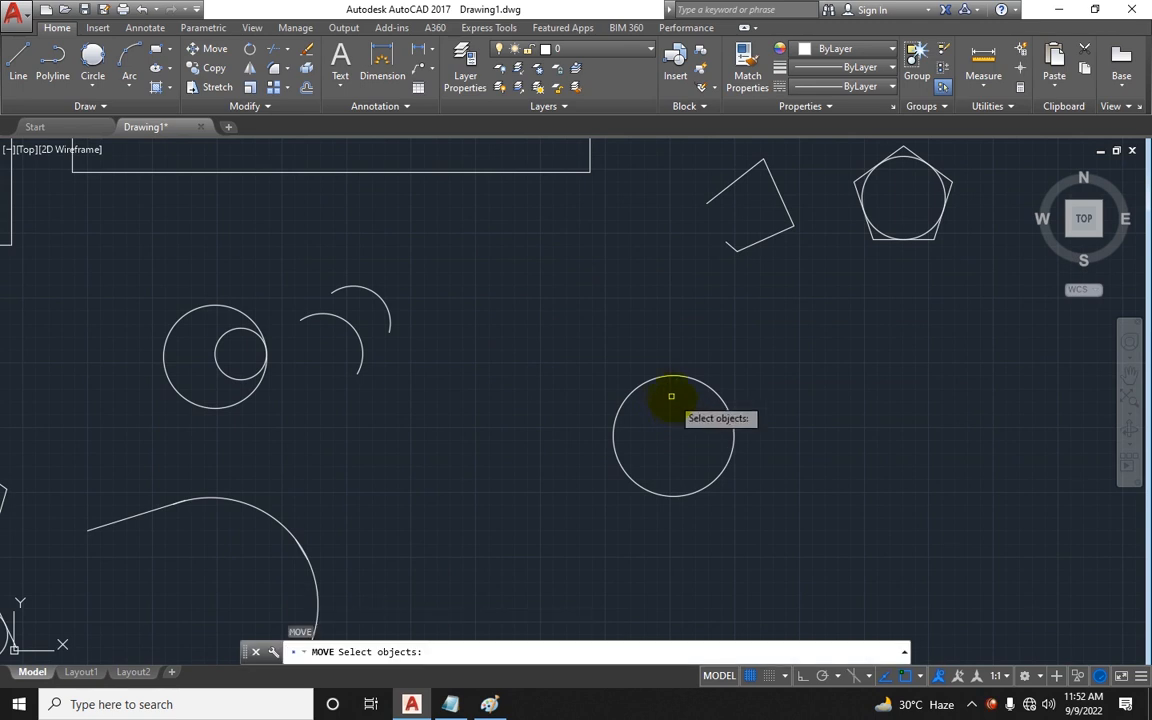
click(649, 382)
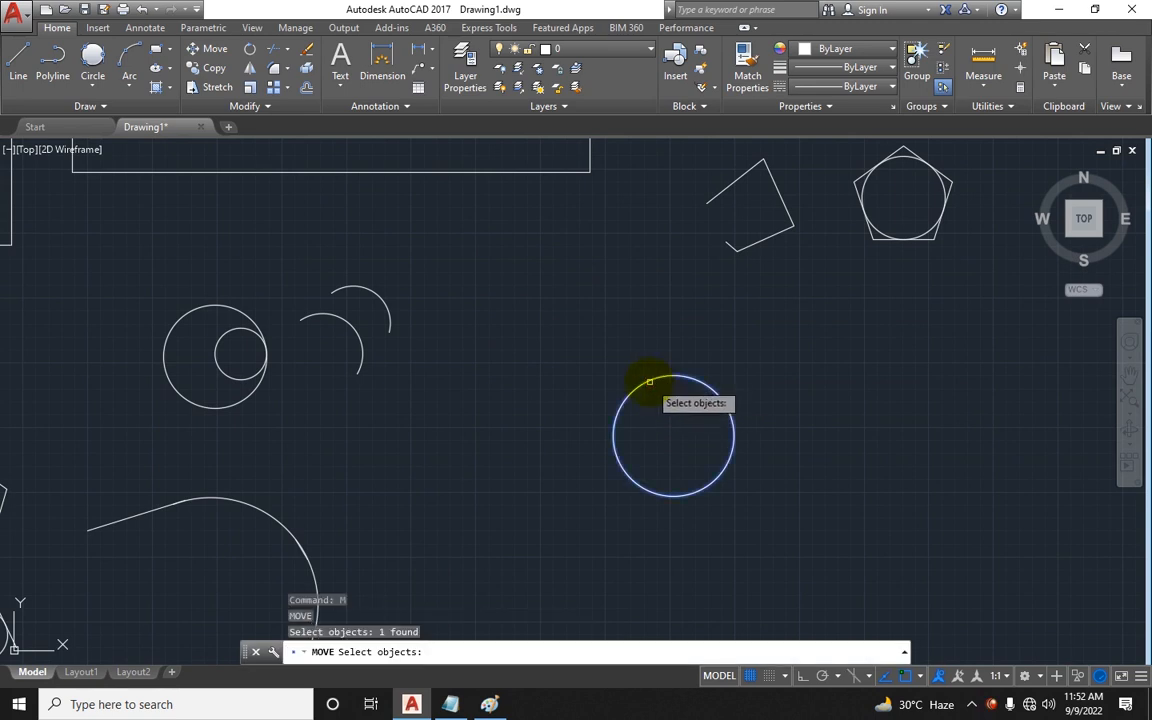
key(Return)
click(670, 430)
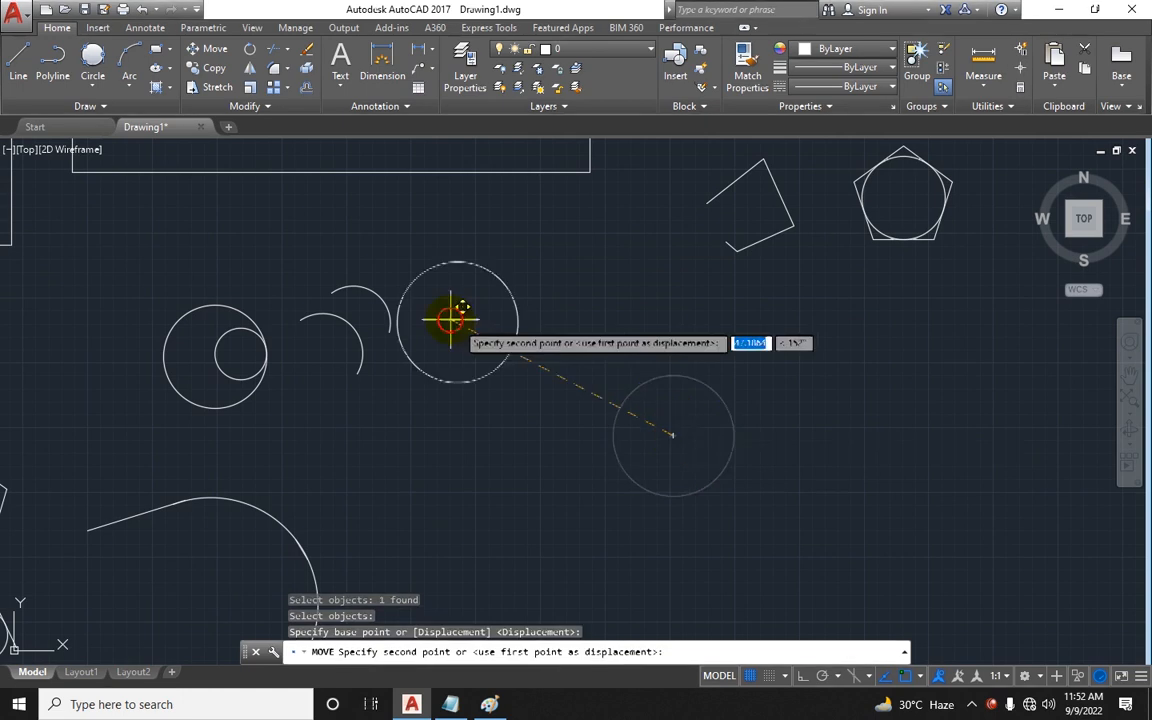
click(457, 329)
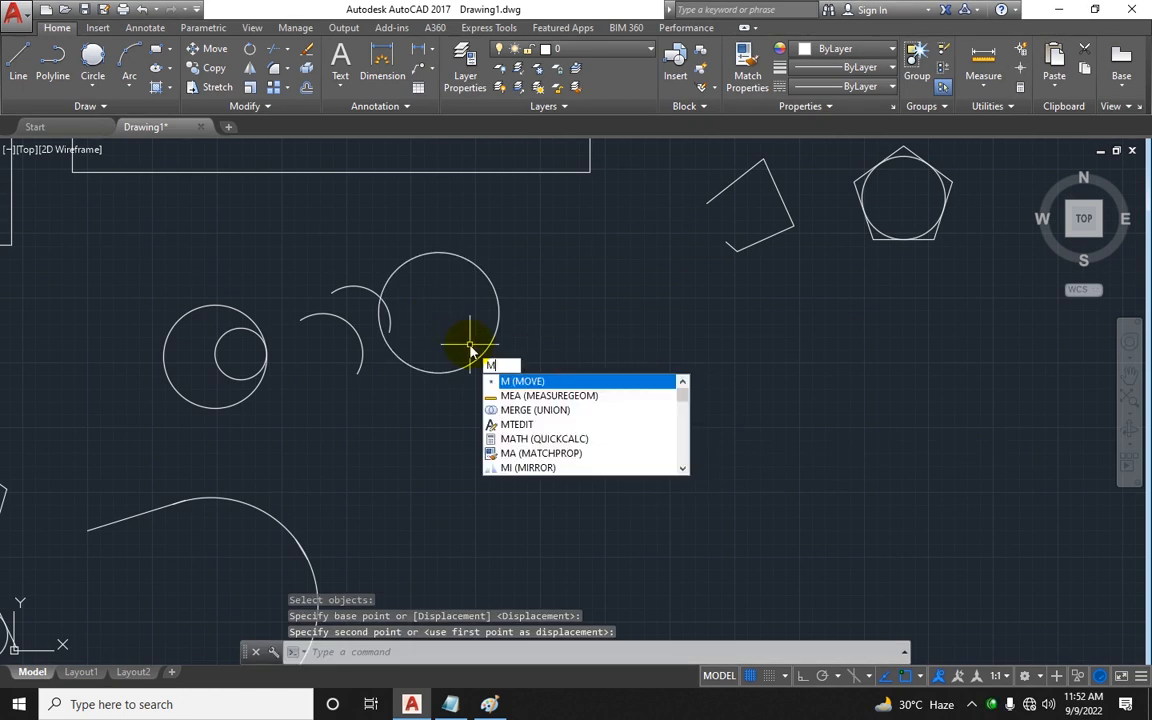
Step: Move the circle, the three-segment line and the concentric circles together down and to the right
key(Return)
click(481, 354)
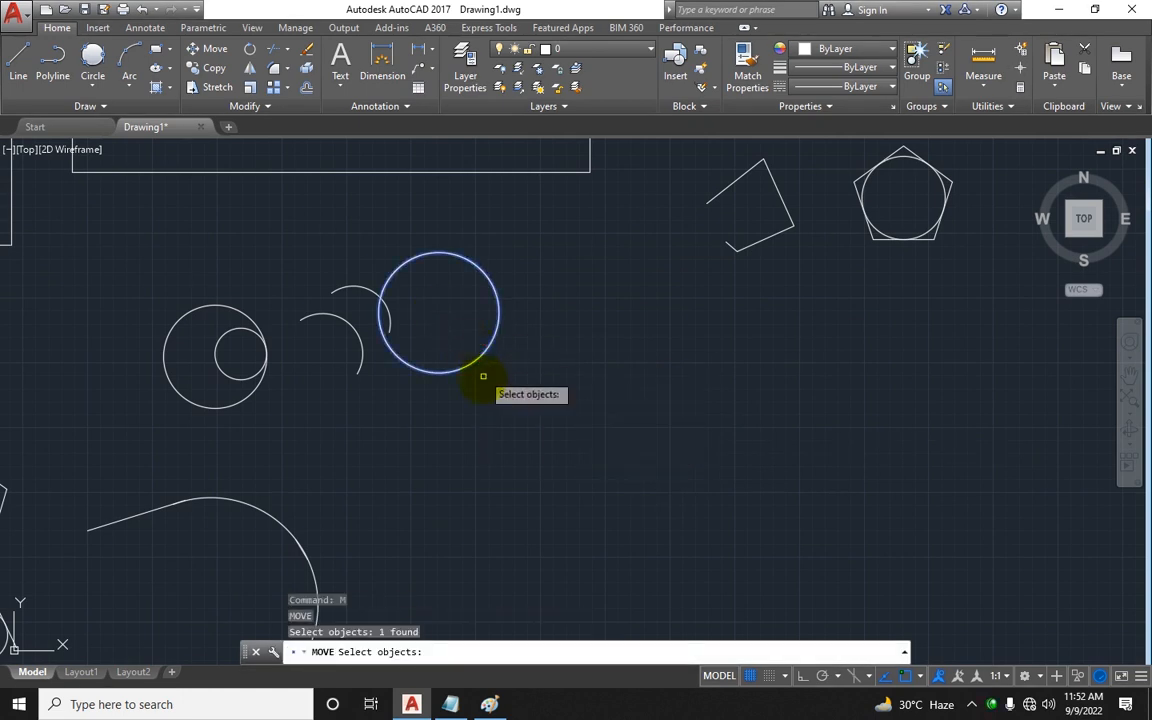
middle_drag(481, 375, 476, 440)
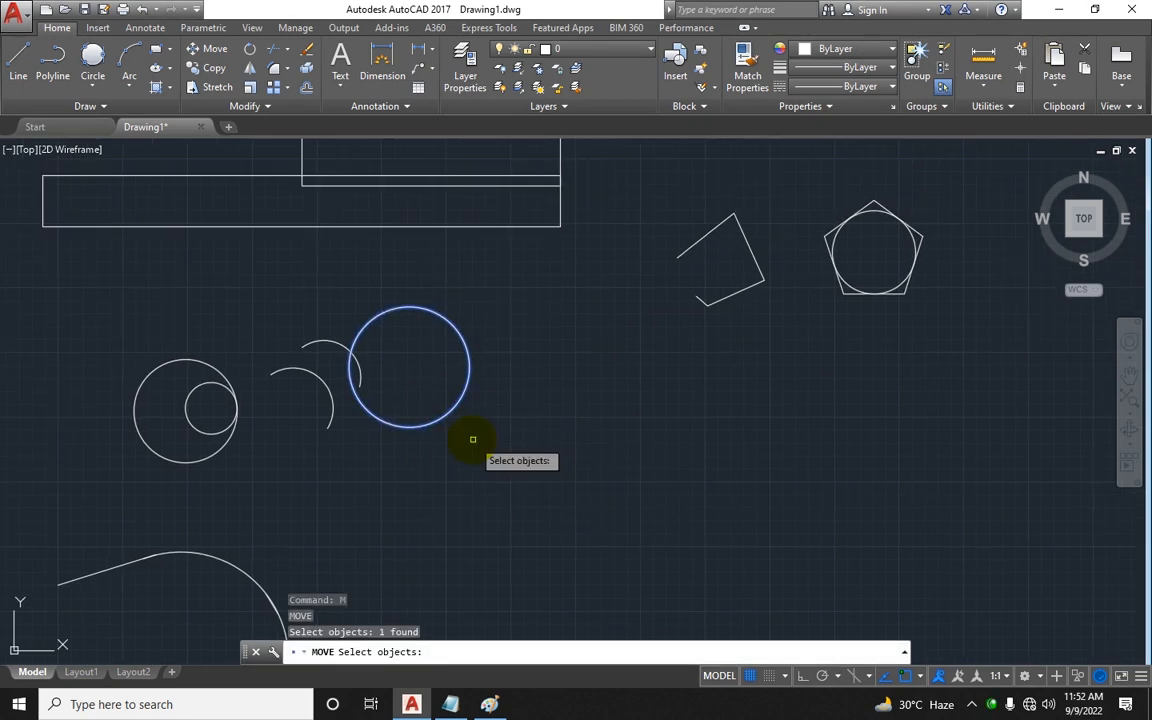
click(713, 296)
click(694, 304)
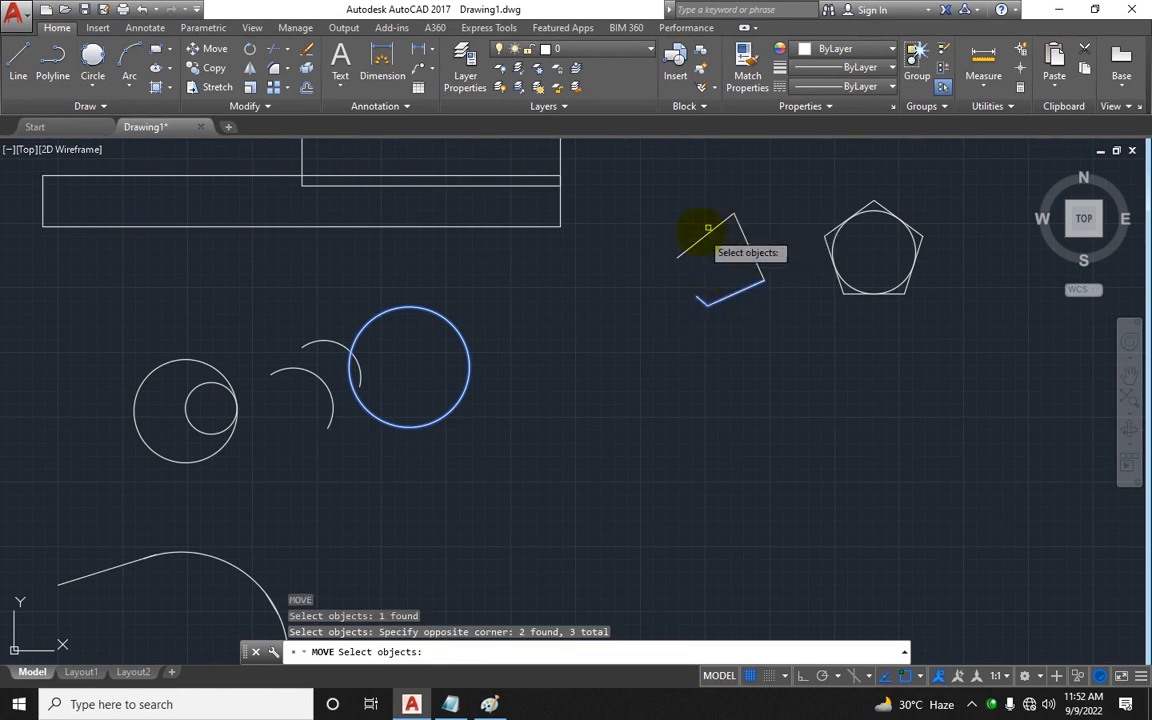
click(741, 203)
click(668, 254)
click(202, 357)
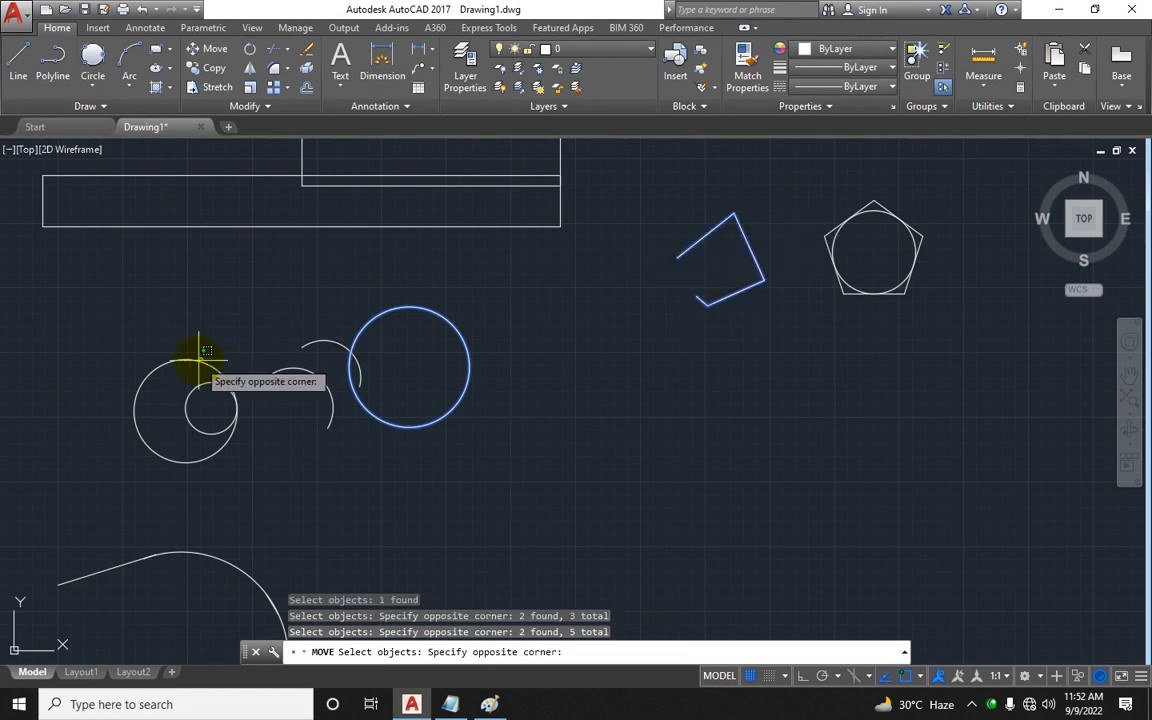
click(199, 376)
click(198, 386)
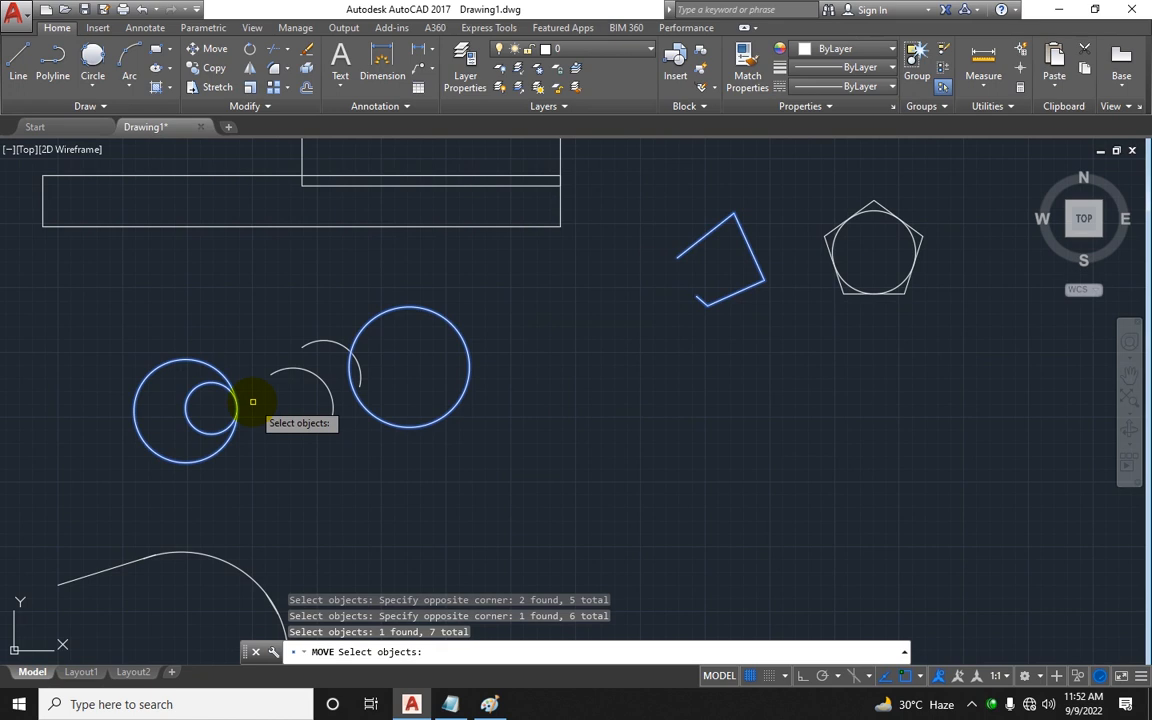
key(Return)
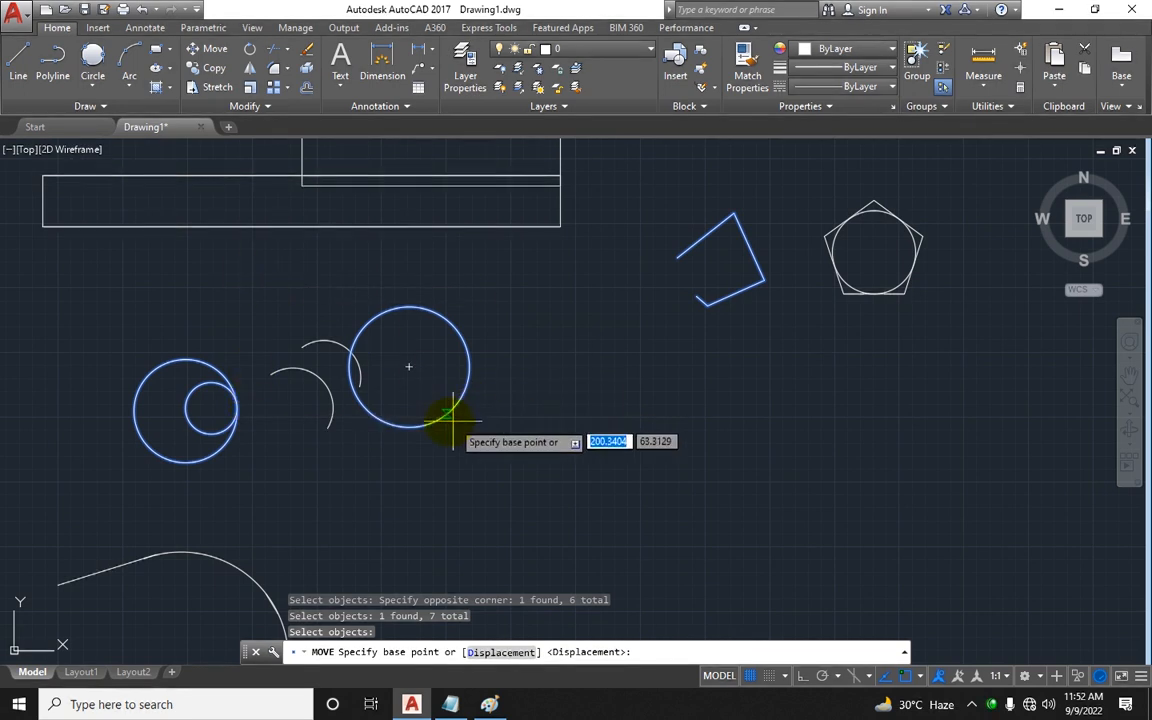
click(408, 362)
click(618, 468)
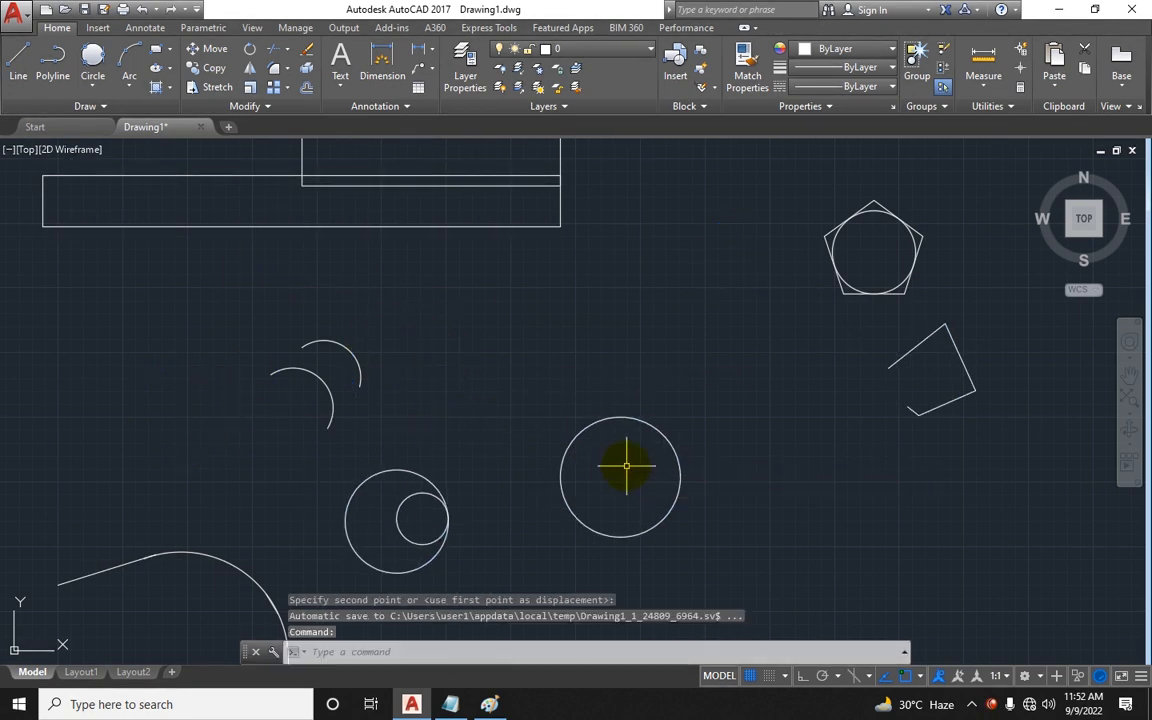
Step: Move the single circle down and to the left with the Move command
key(Return)
click(643, 418)
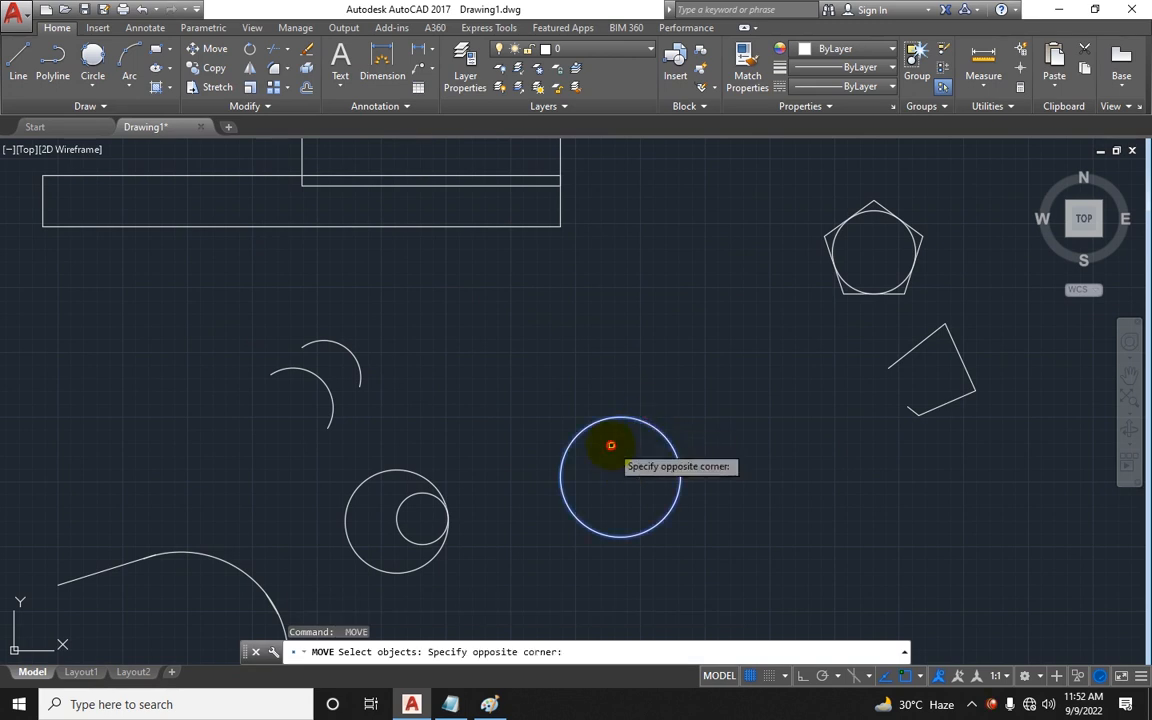
click(610, 445)
key(Return)
click(716, 199)
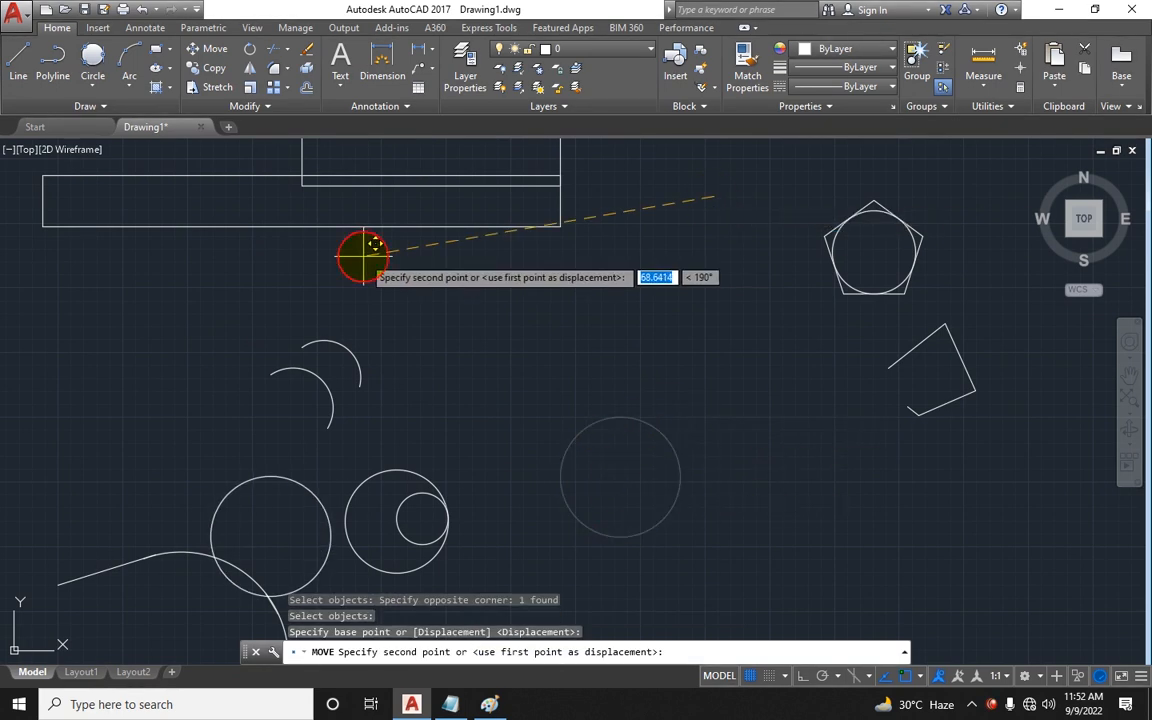
click(655, 263)
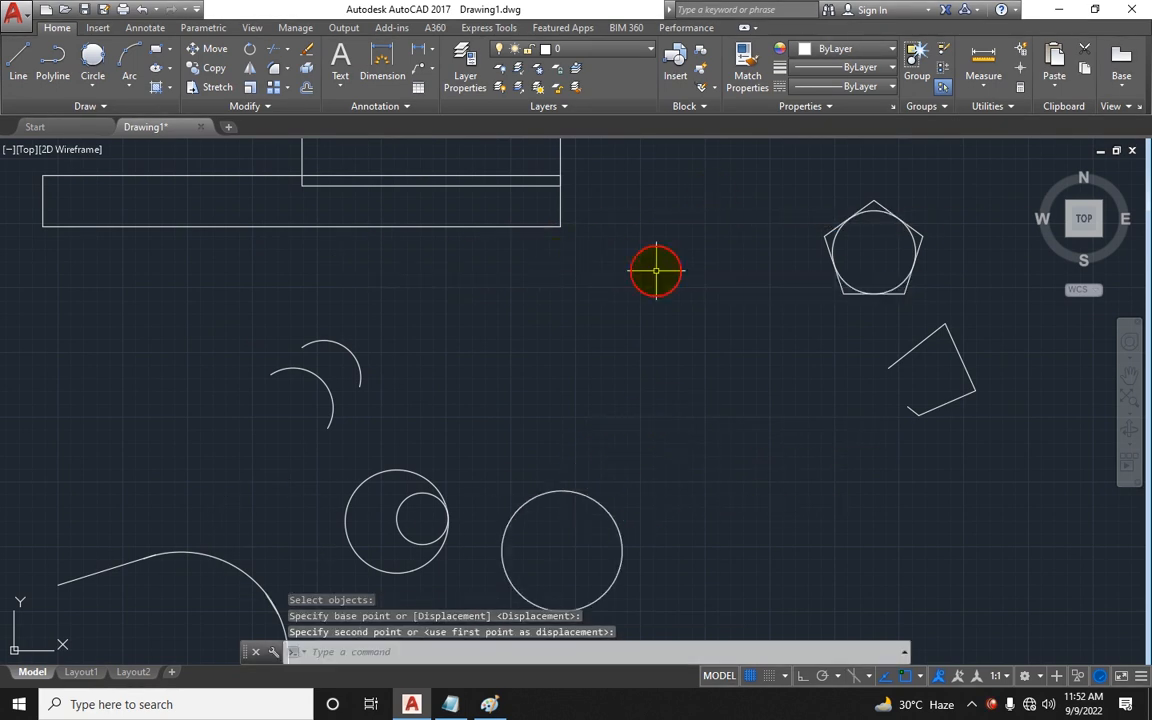
Step: In Notepad, add a Snap row directly below the Ortho Mode row
scroll(643, 334, down, 3)
middle_drag(639, 338, 638, 334)
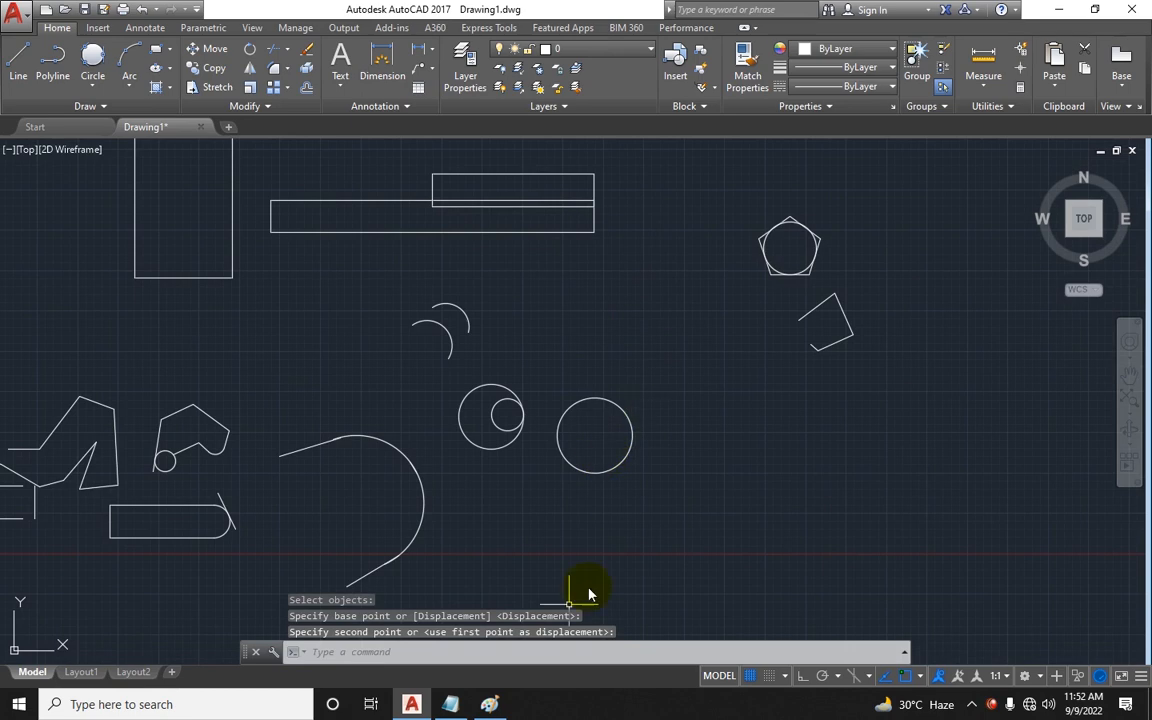
click(450, 704)
click(814, 472)
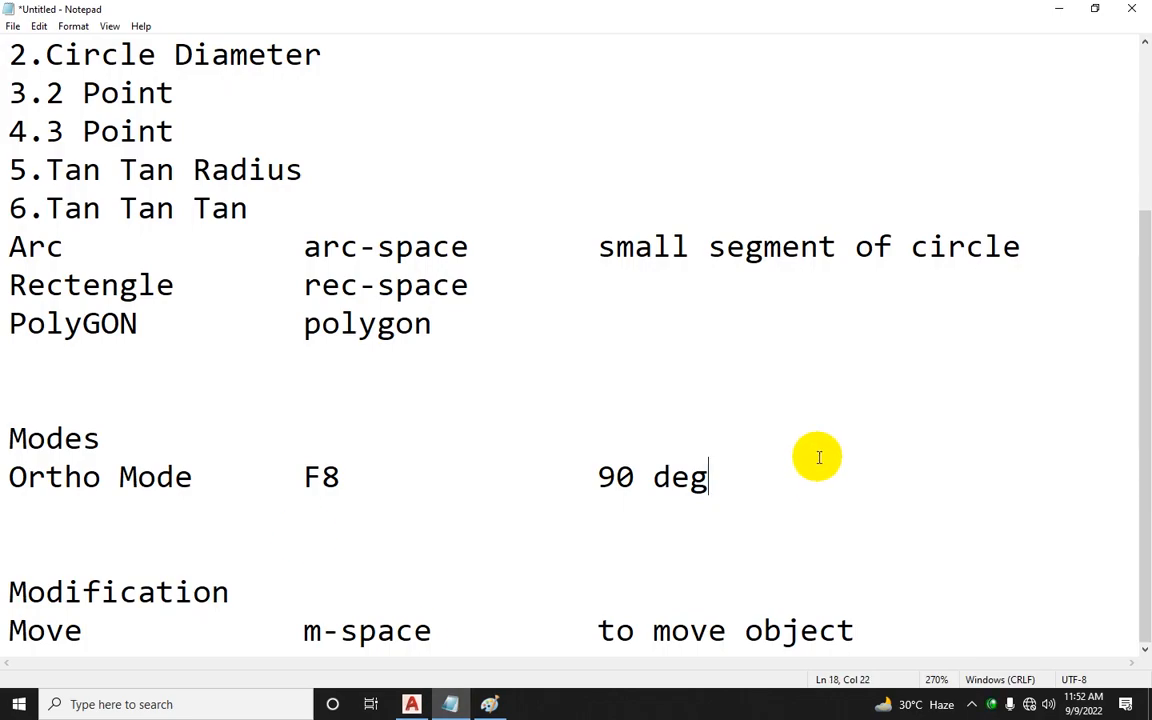
key(Return)
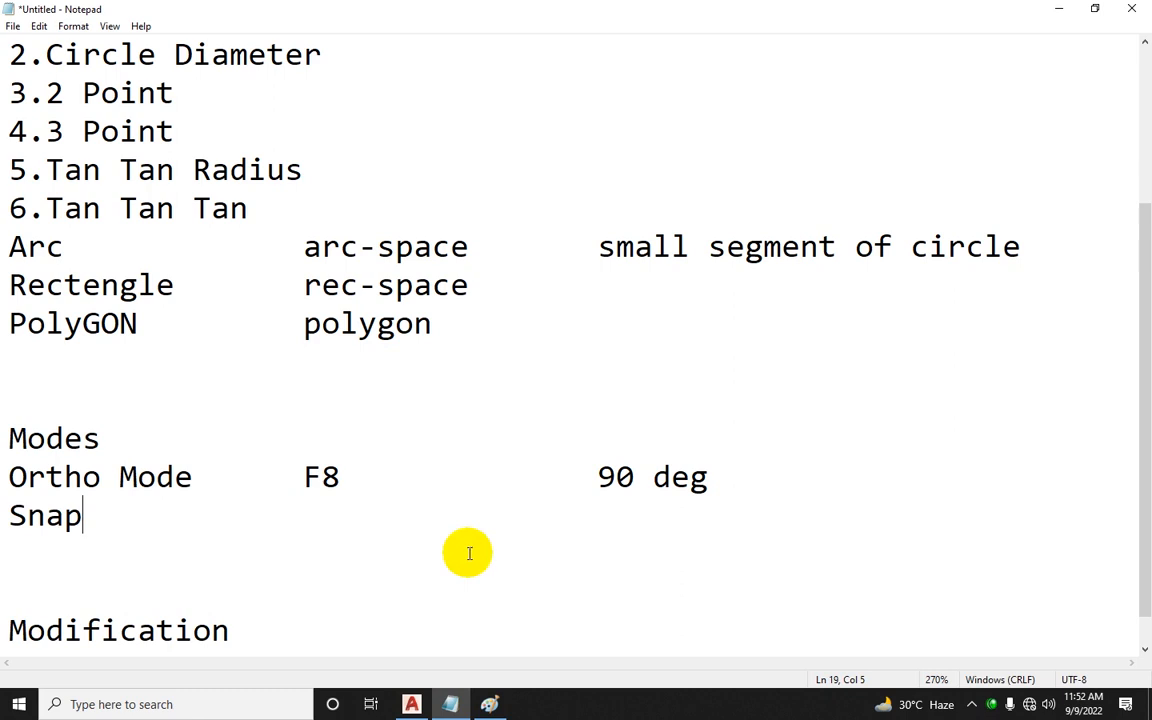
Step: Back in AutoCAD, turn on all object snap modes in the Drafting Settings
click(411, 704)
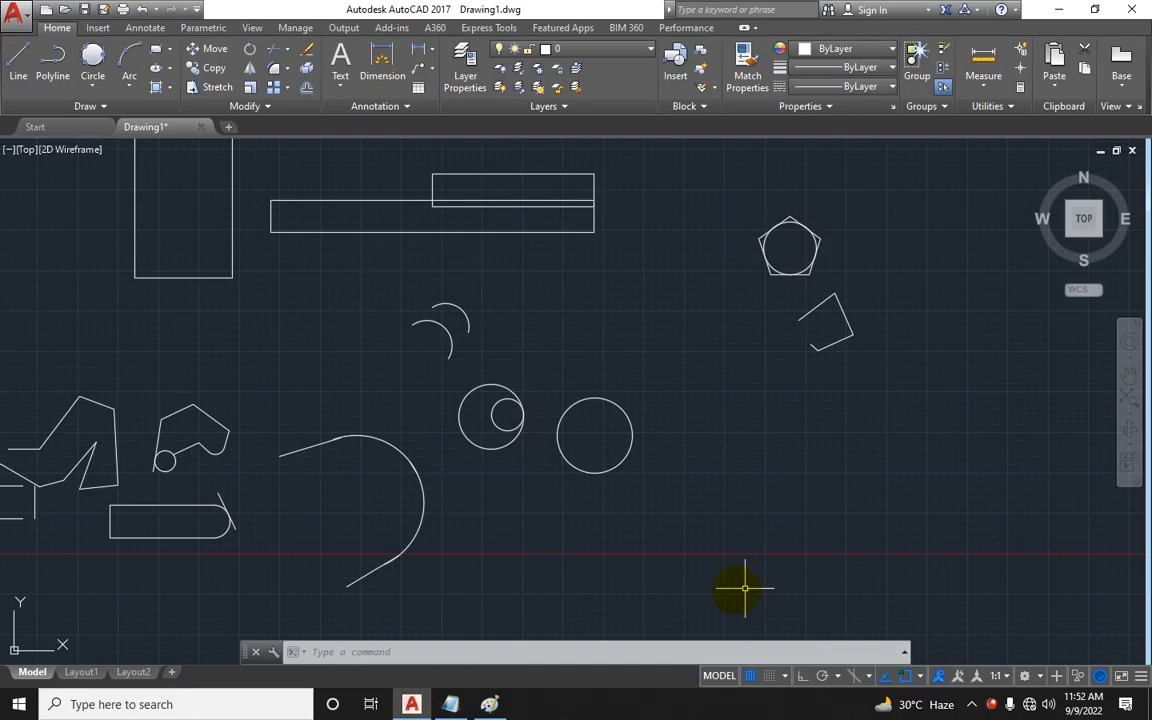
click(922, 680)
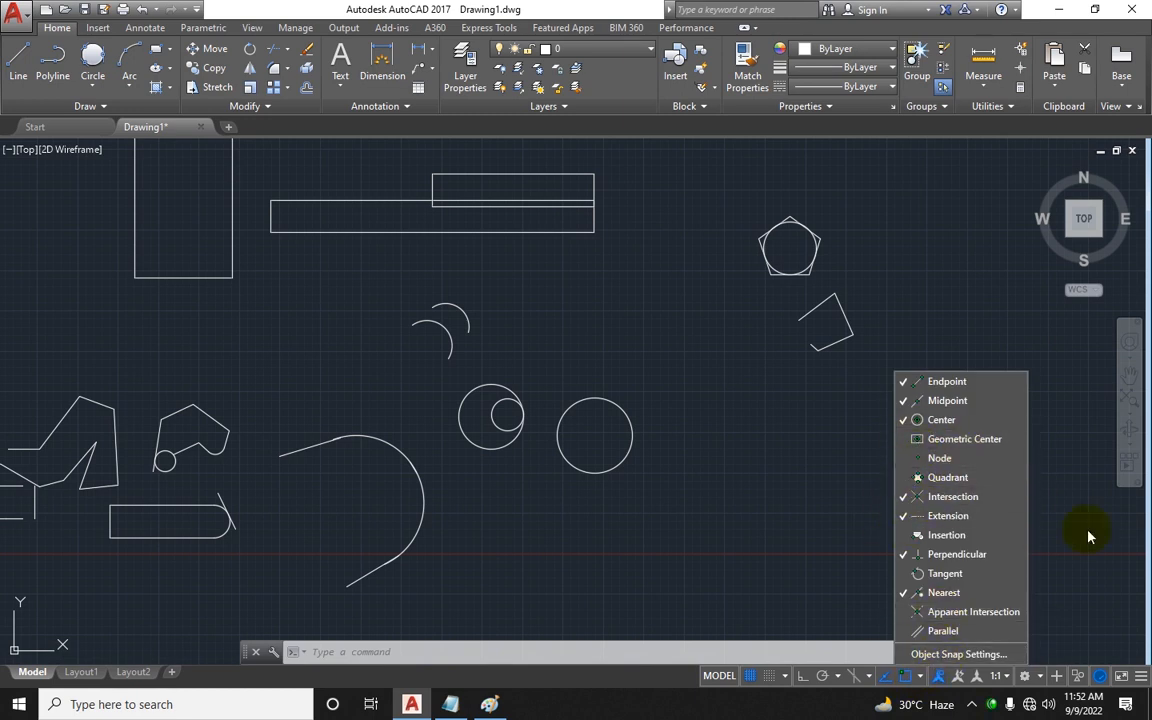
click(938, 655)
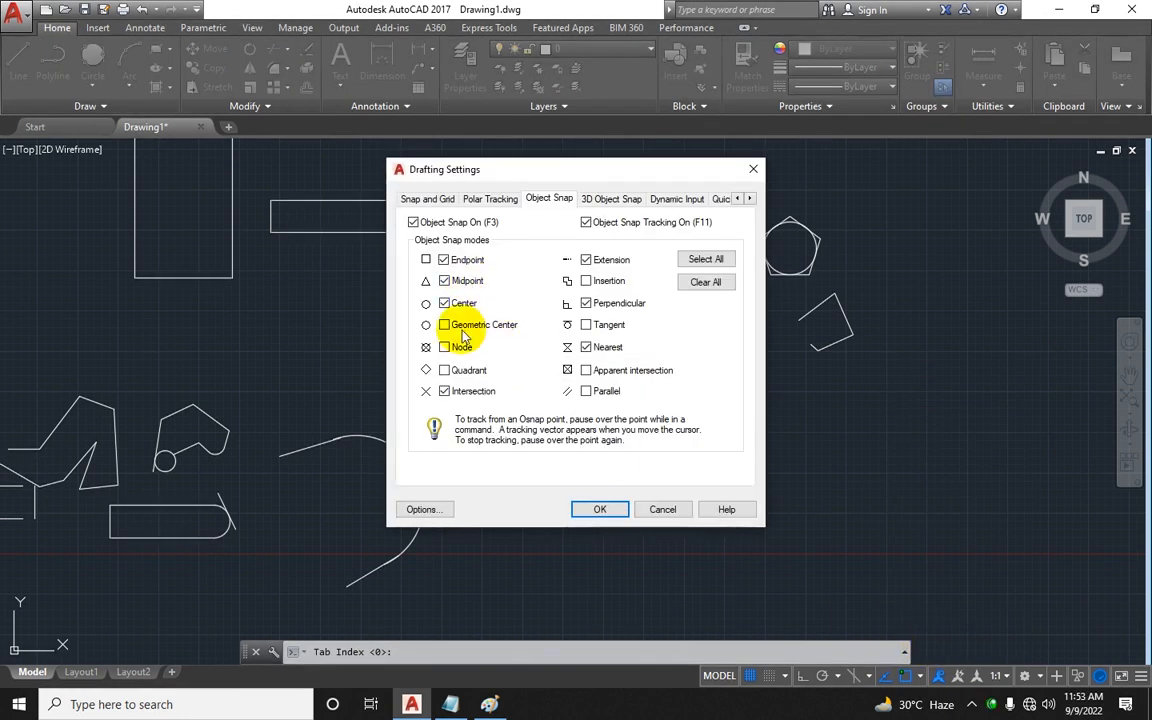
click(705, 260)
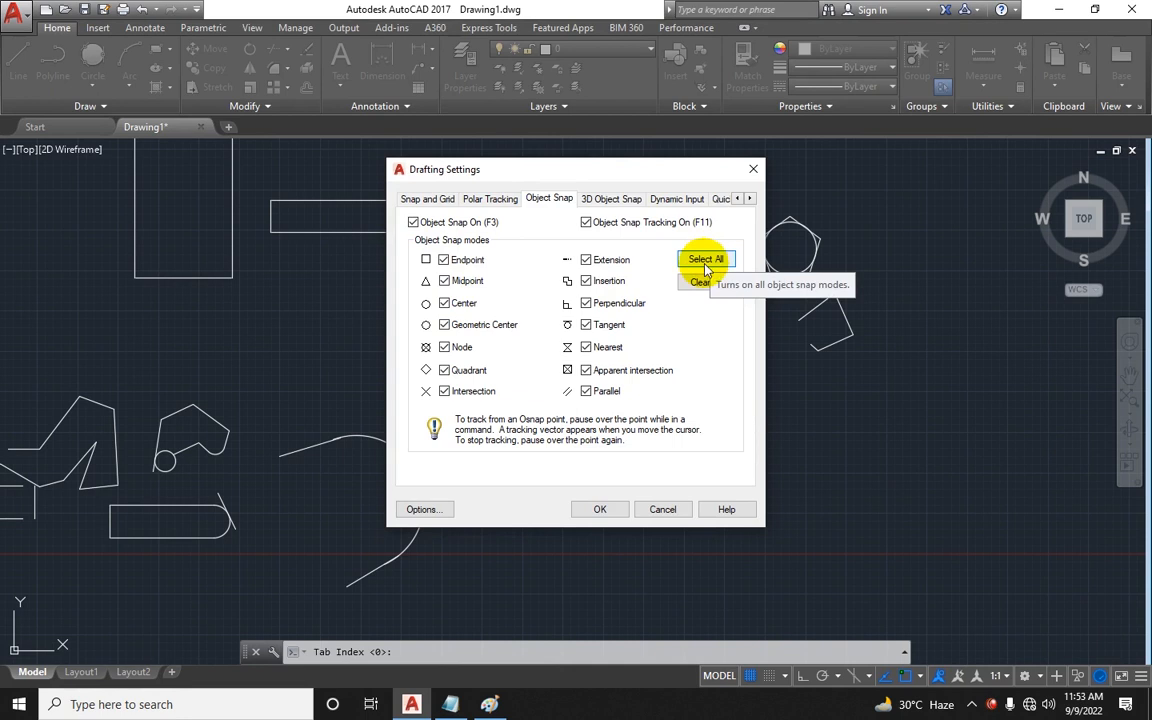
click(599, 507)
middle_drag(462, 416, 489, 448)
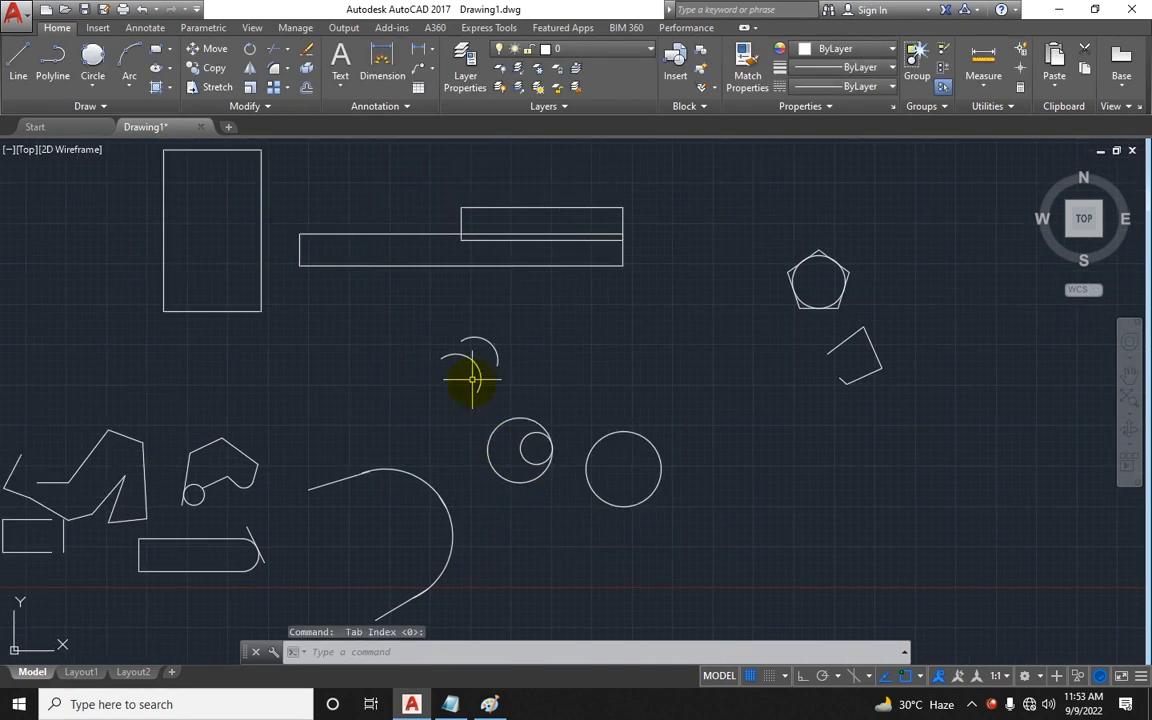
middle_drag(317, 352, 357, 466)
middle_drag(558, 443, 669, 380)
text(m)
key(Return)
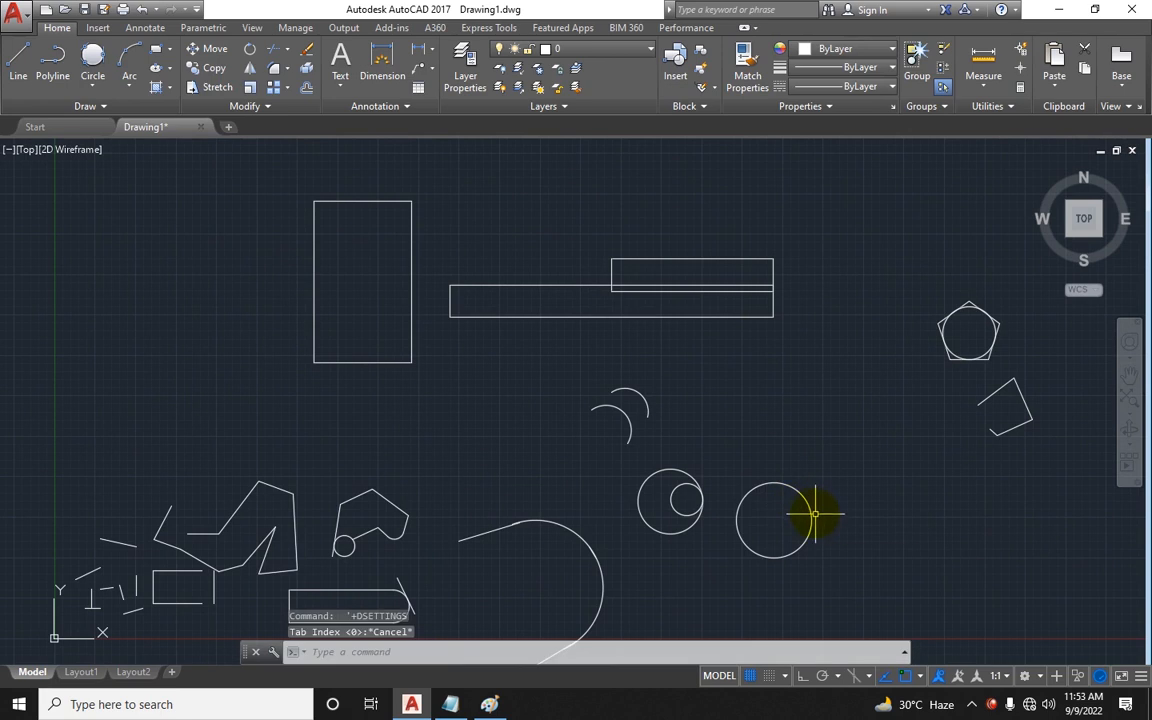
click(811, 519)
key(Return)
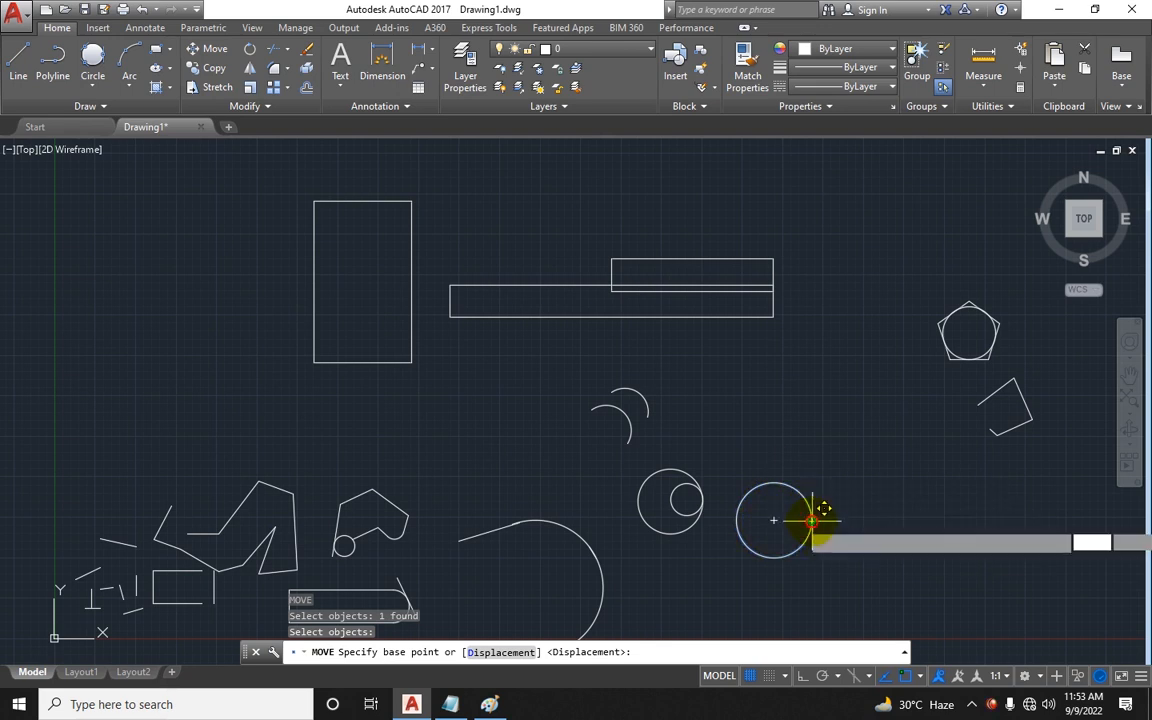
click(811, 520)
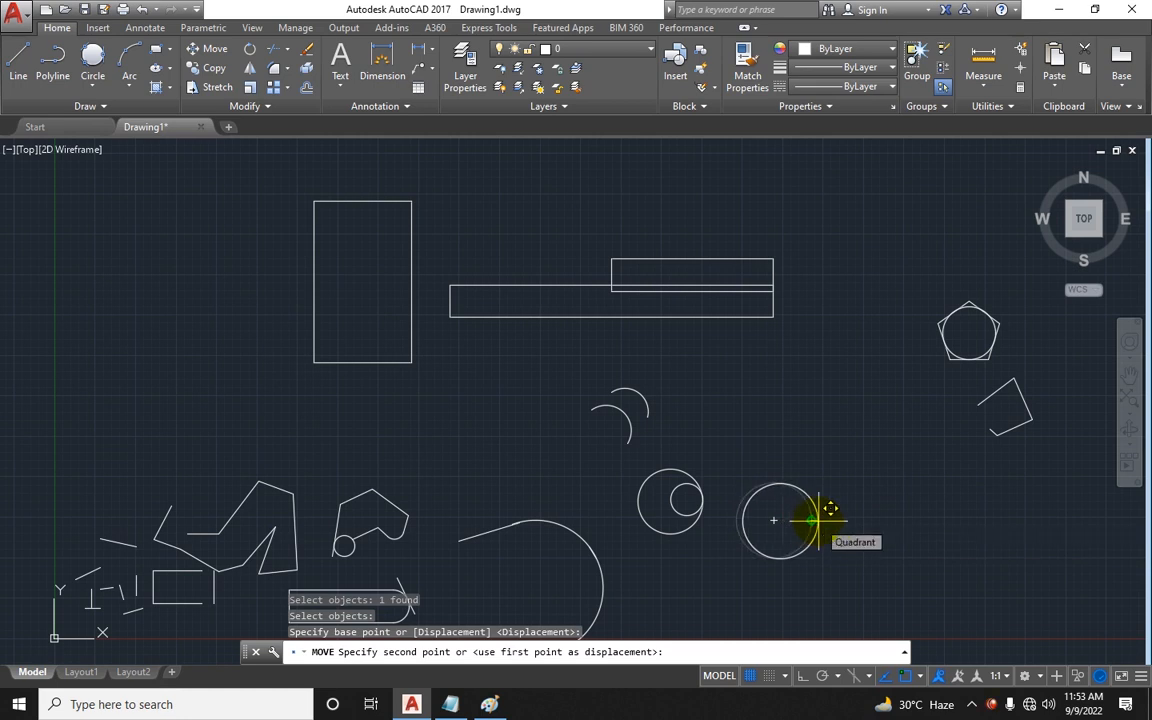
key(Escape)
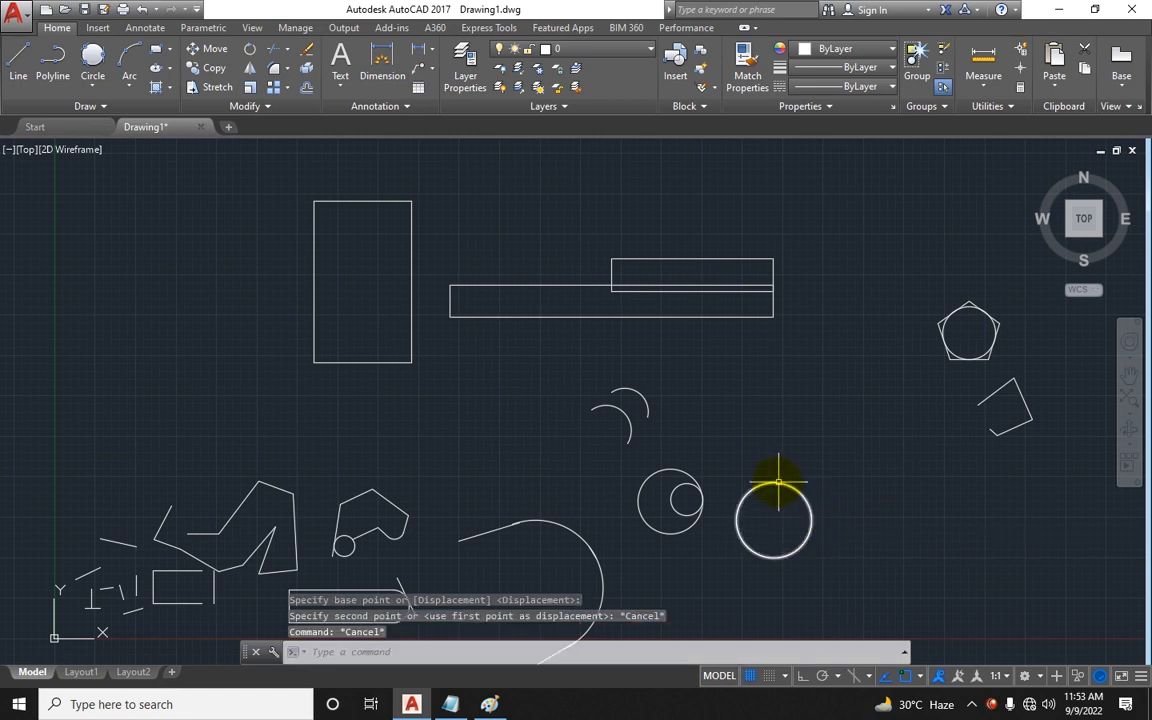
Step: Move the single circle from its centre to just below the tall rectangle
text(m)
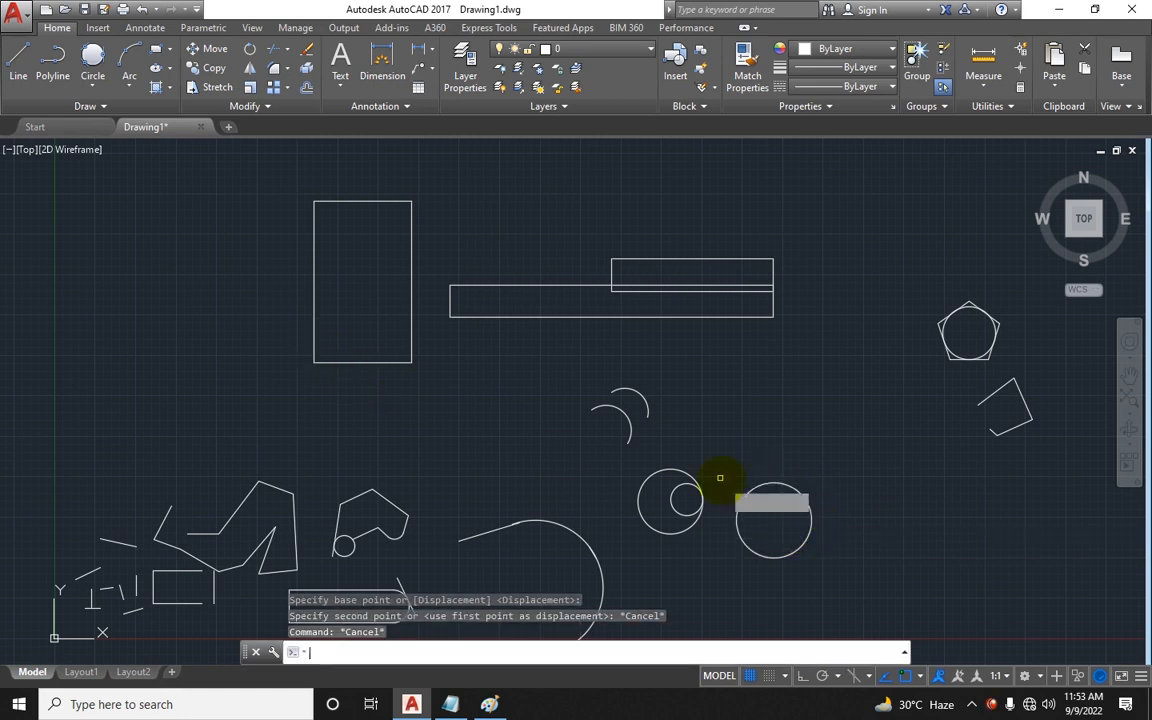
key(Return)
click(754, 553)
key(Return)
click(773, 556)
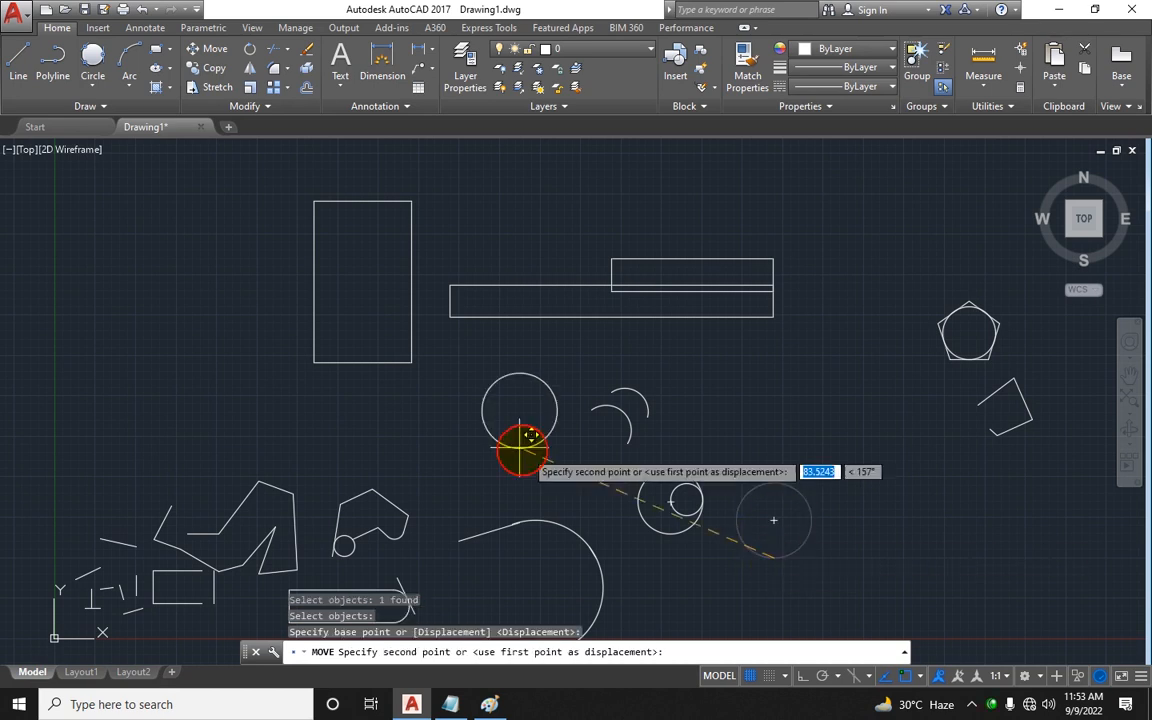
click(361, 437)
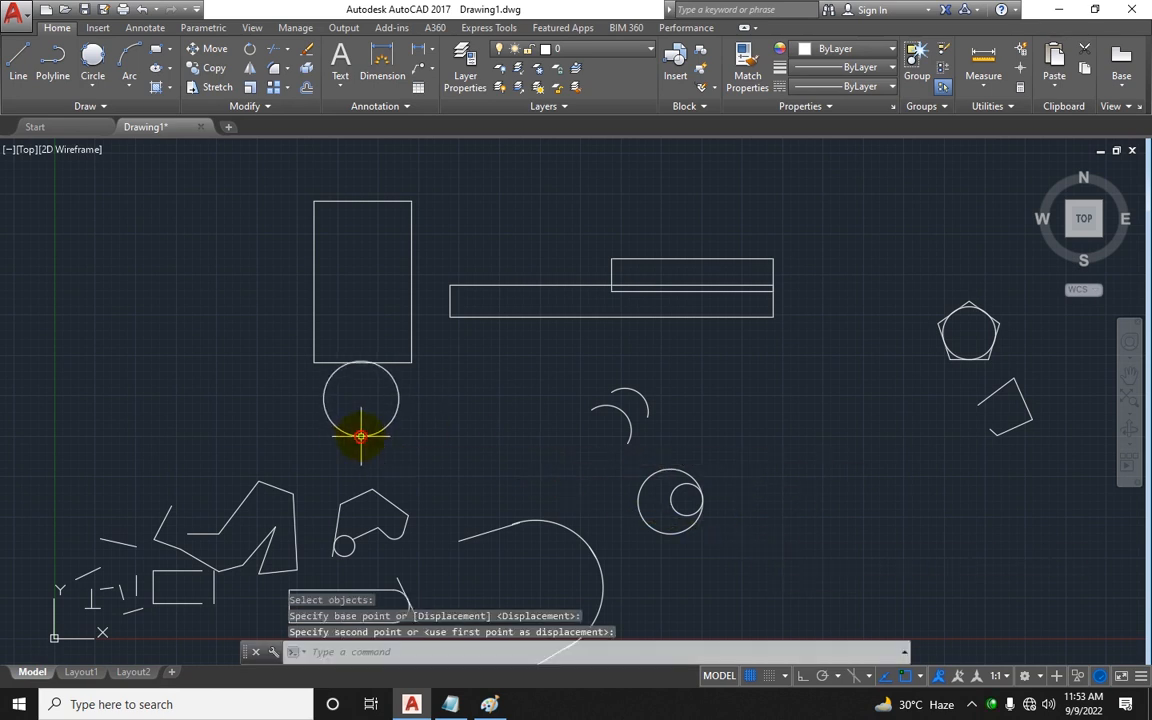
Step: Move the single circle so it sits on top of the tall rectangle, snapping to the rectangle's top edge
scroll(364, 375, up, 8)
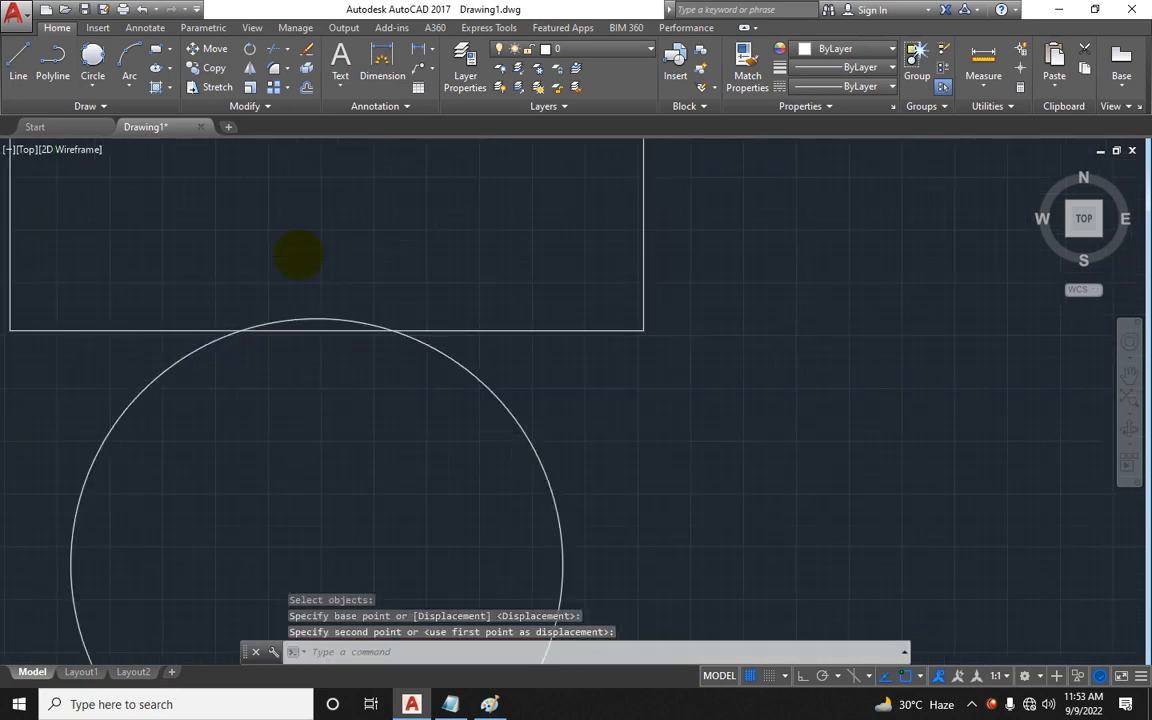
scroll(300, 260, down, 6)
key(space)
middle_drag(398, 319, 527, 386)
drag(527, 386, 429, 414)
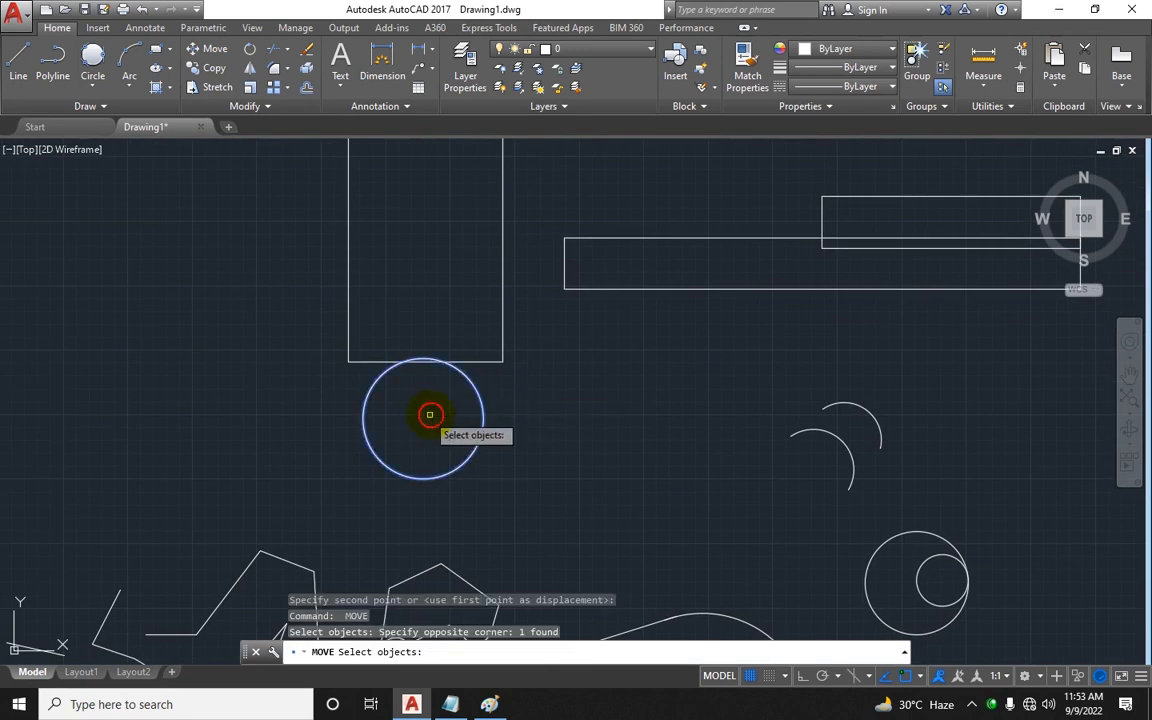
key(Return)
click(423, 478)
middle_drag(453, 191, 453, 463)
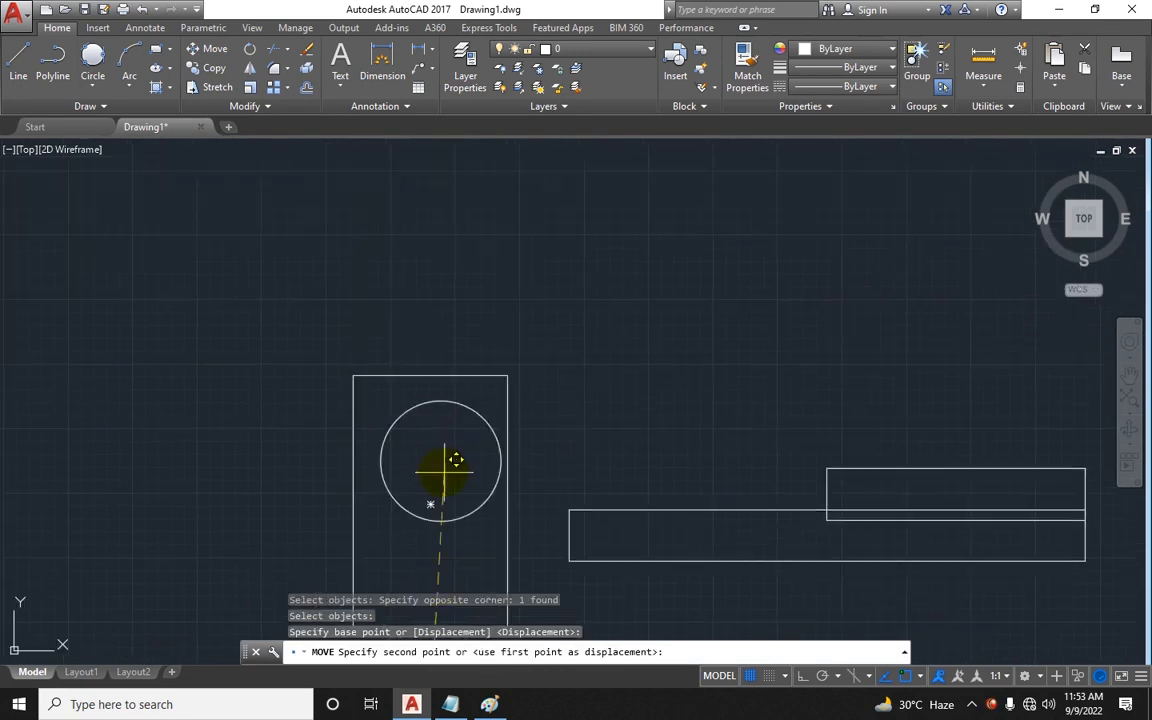
click(436, 376)
Step: Move the circle from its right quadrant to the tall rectangle's left edge
scroll(313, 340, up, 6)
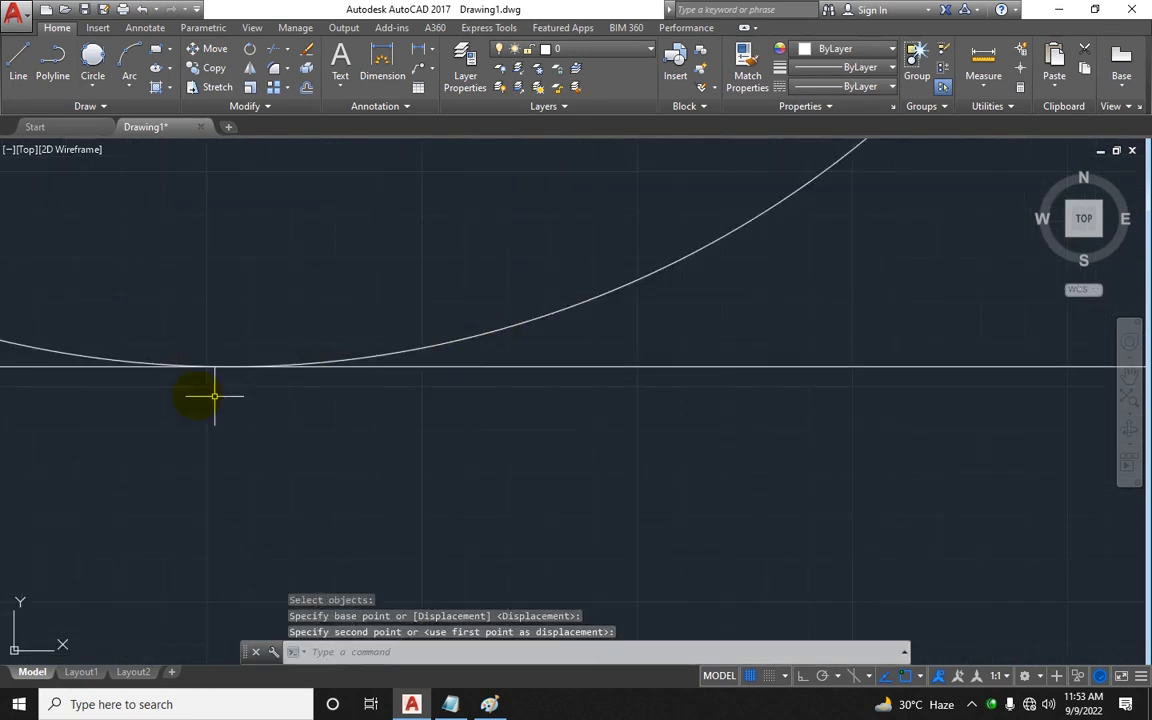
scroll(504, 337, down, 6)
key(space)
click(609, 278)
click(540, 283)
key(Return)
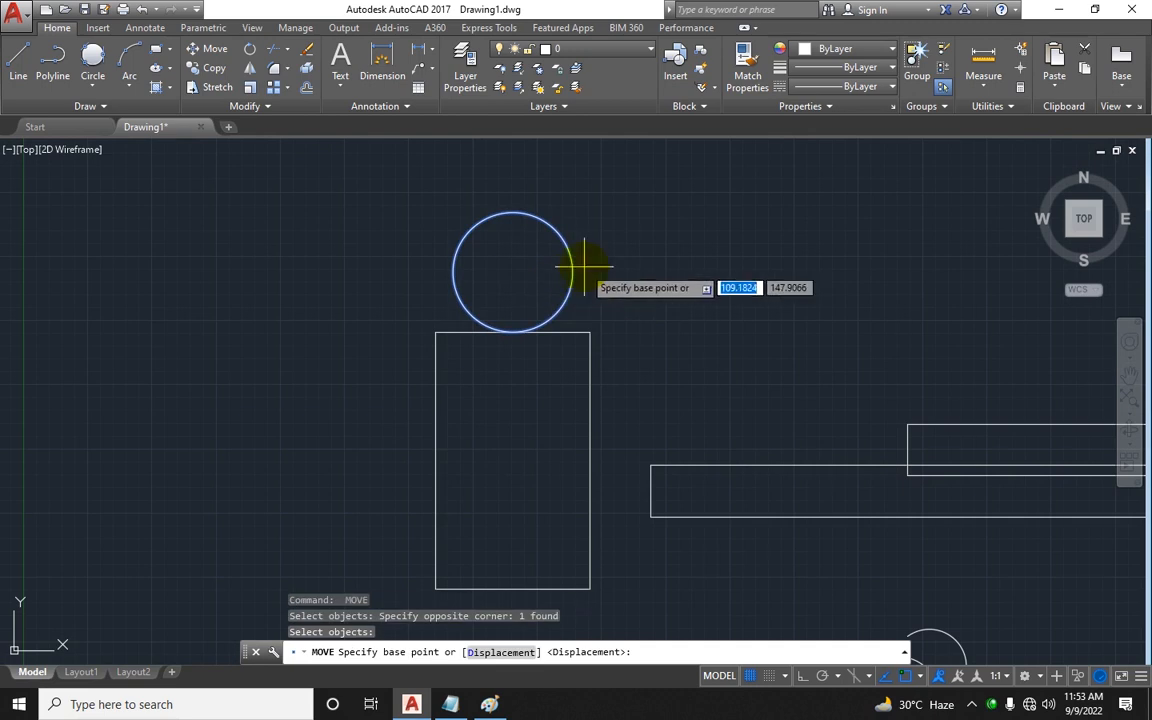
click(570, 271)
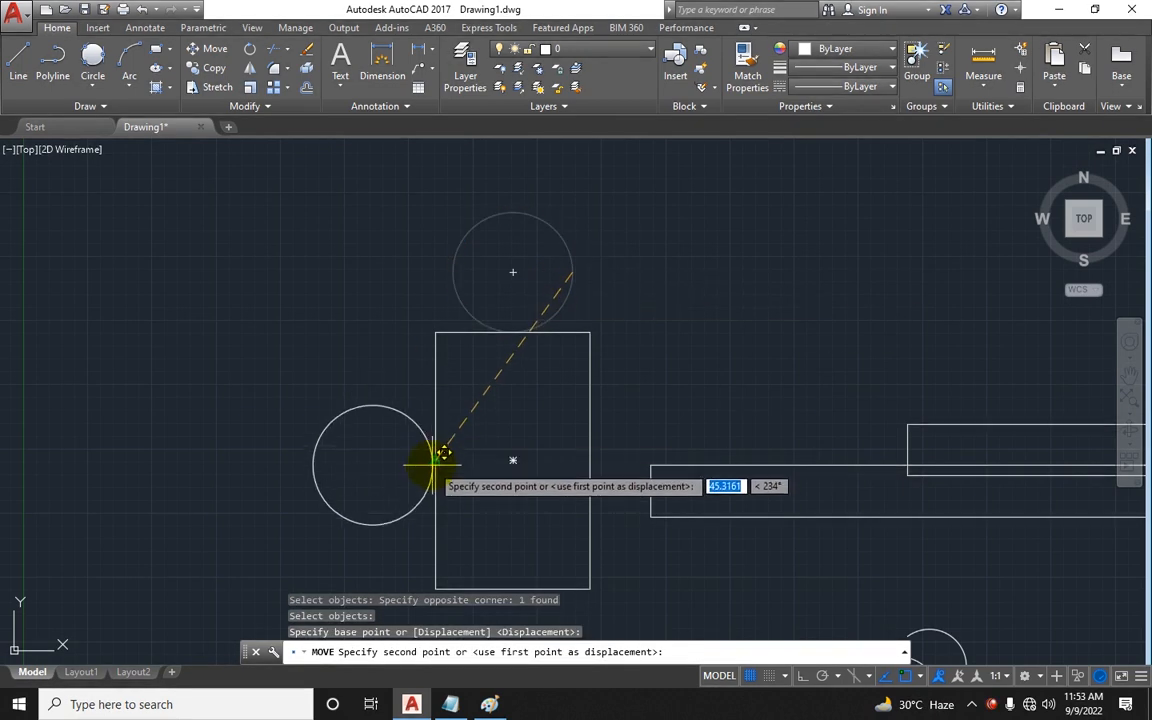
click(434, 463)
Step: Move the circle from its left quadrant to the tall rectangle's right edge
key(space)
click(380, 391)
click(330, 434)
key(space)
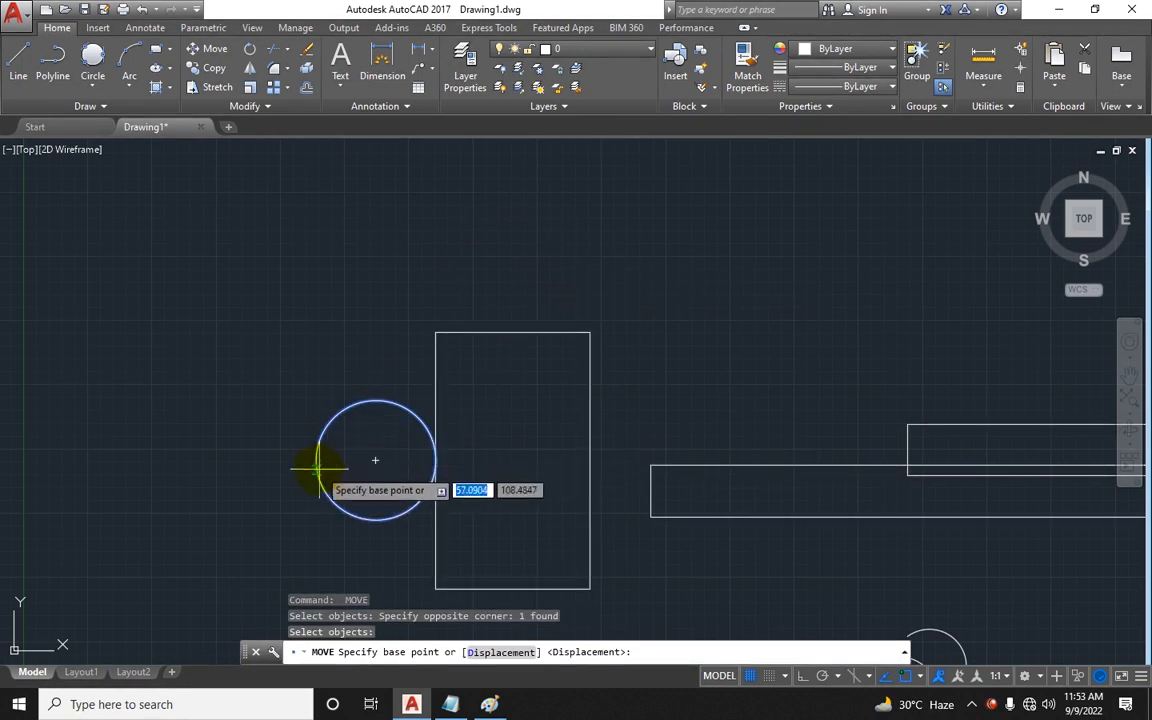
click(317, 461)
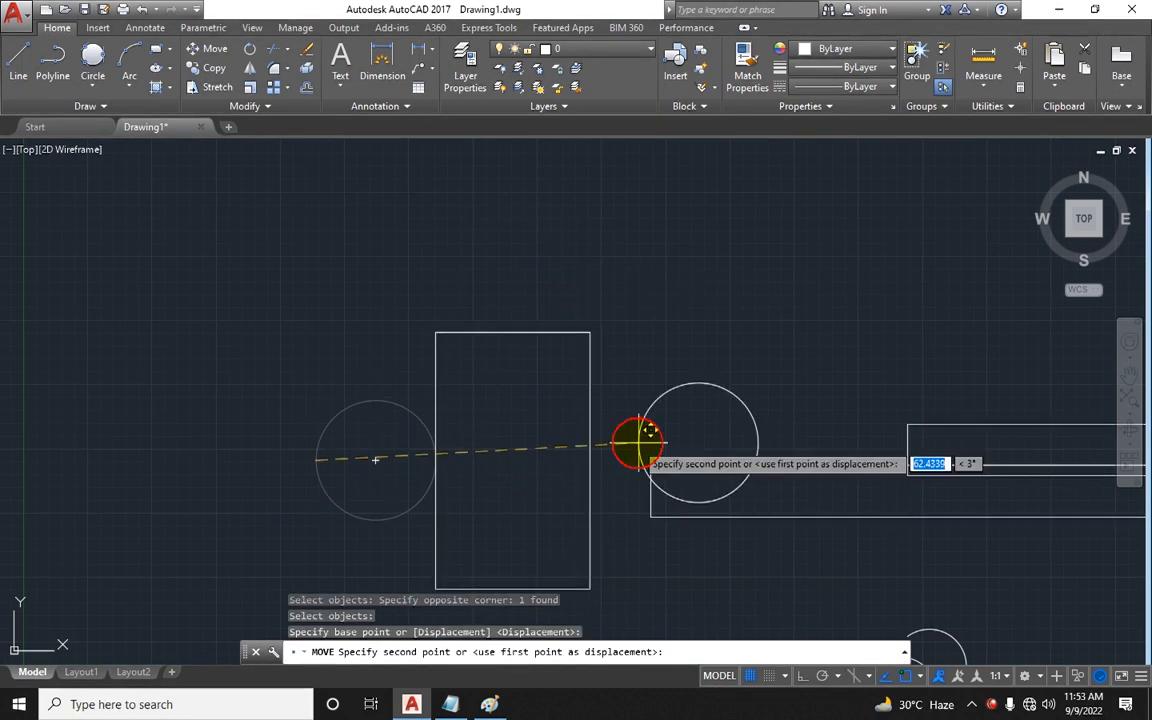
click(590, 456)
scroll(657, 418, down, 4)
mouse_move(657, 418)
middle_down()
mouse_move(597, 373)
mouse_move(532, 368)
mouse_move(520, 341)
mouse_move(481, 329)
middle_up()
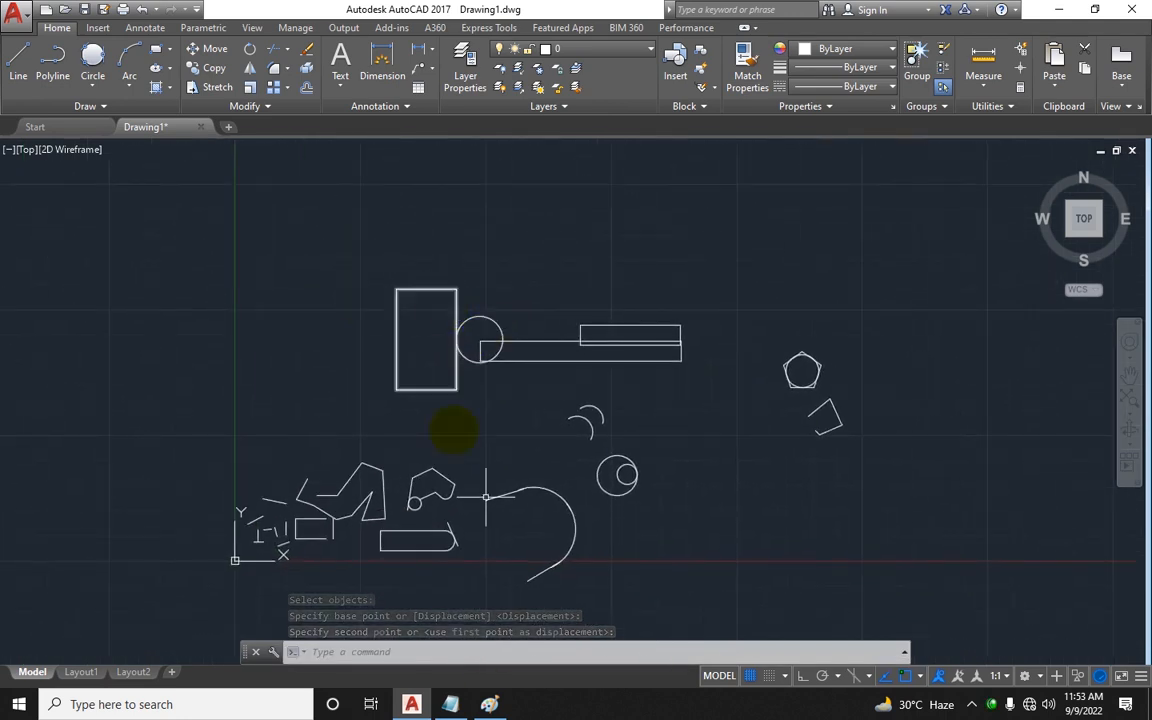
Step: In Notepad, add a Copy row with the command Co-space under the Modification heading
click(453, 704)
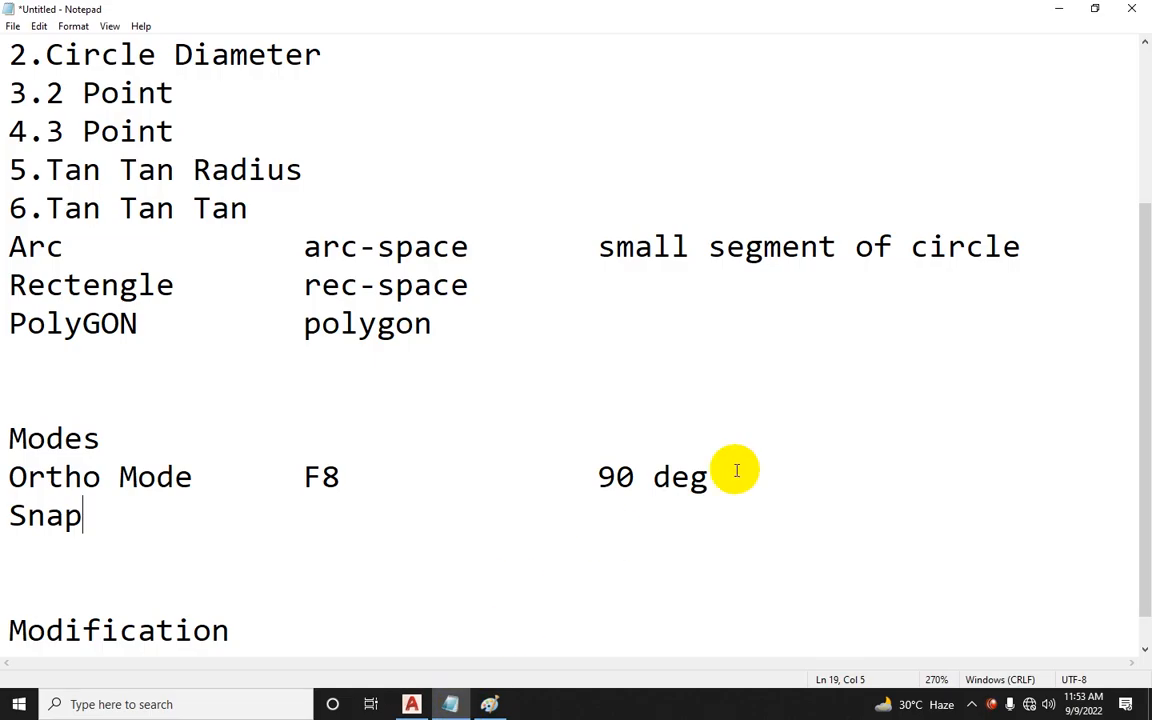
scroll(625, 495, down, 1)
drag(896, 619, 901, 609)
key(Right)
key(Return)
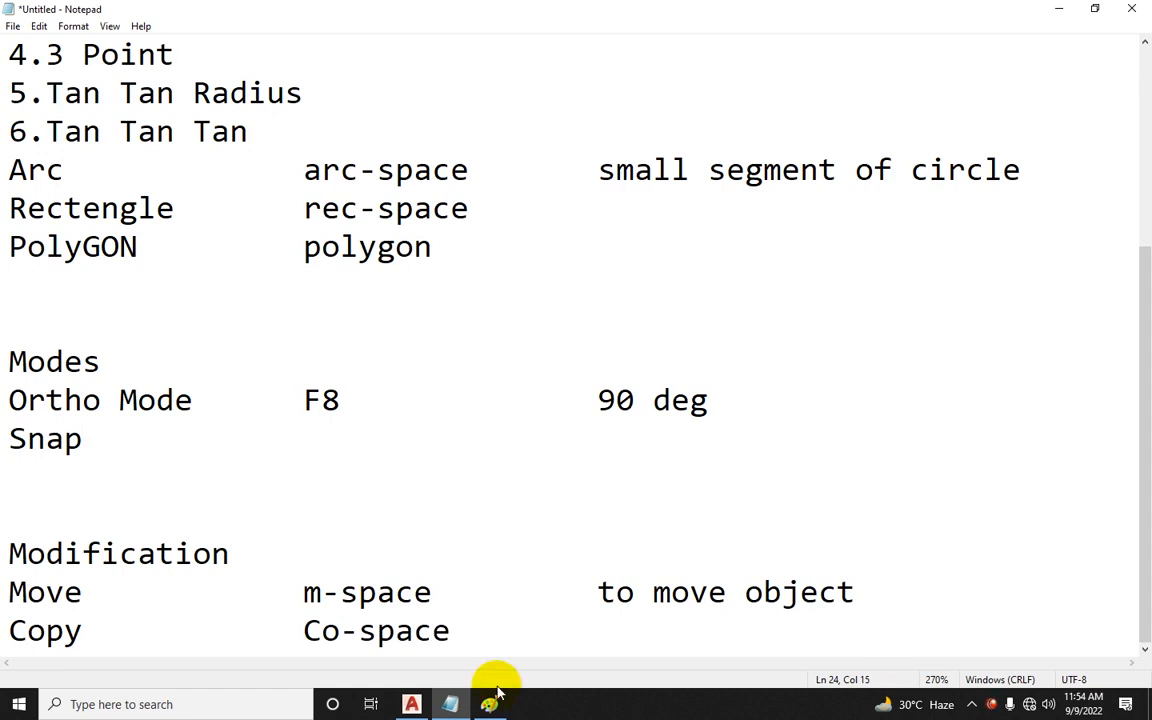
Step: Back in AutoCAD, copy the pentagon with its inscribed circle three times in a horizontal row beside the original
click(428, 704)
text(c)
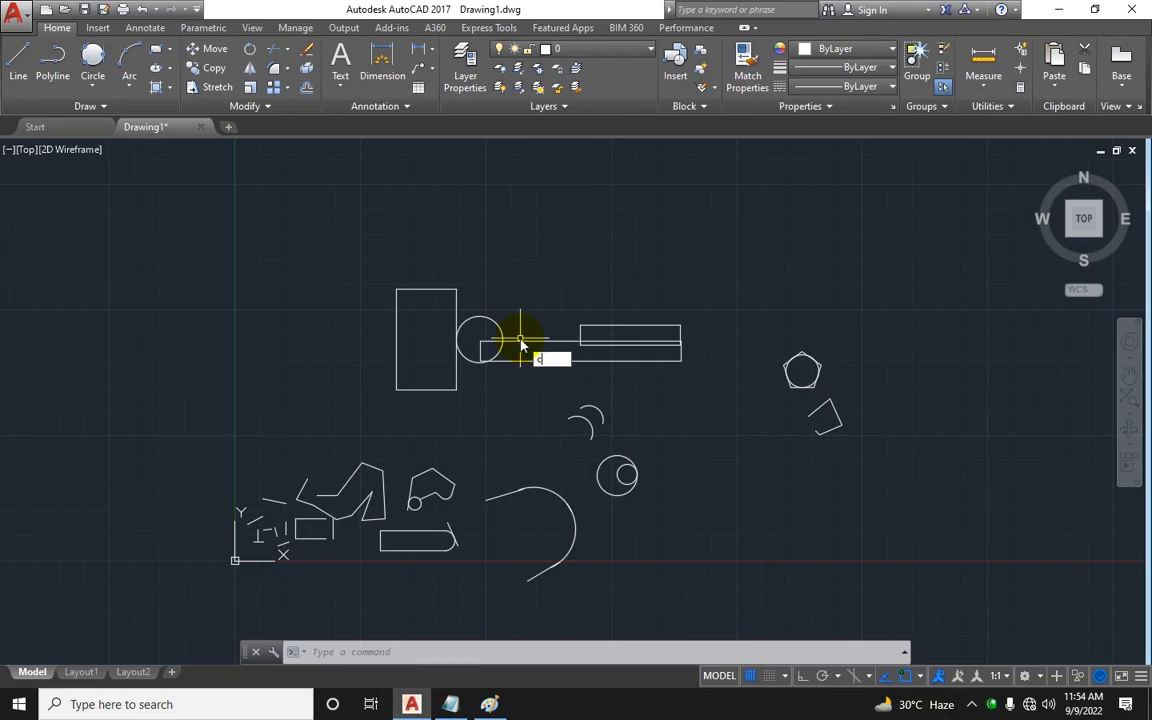
text(o)
key(Return)
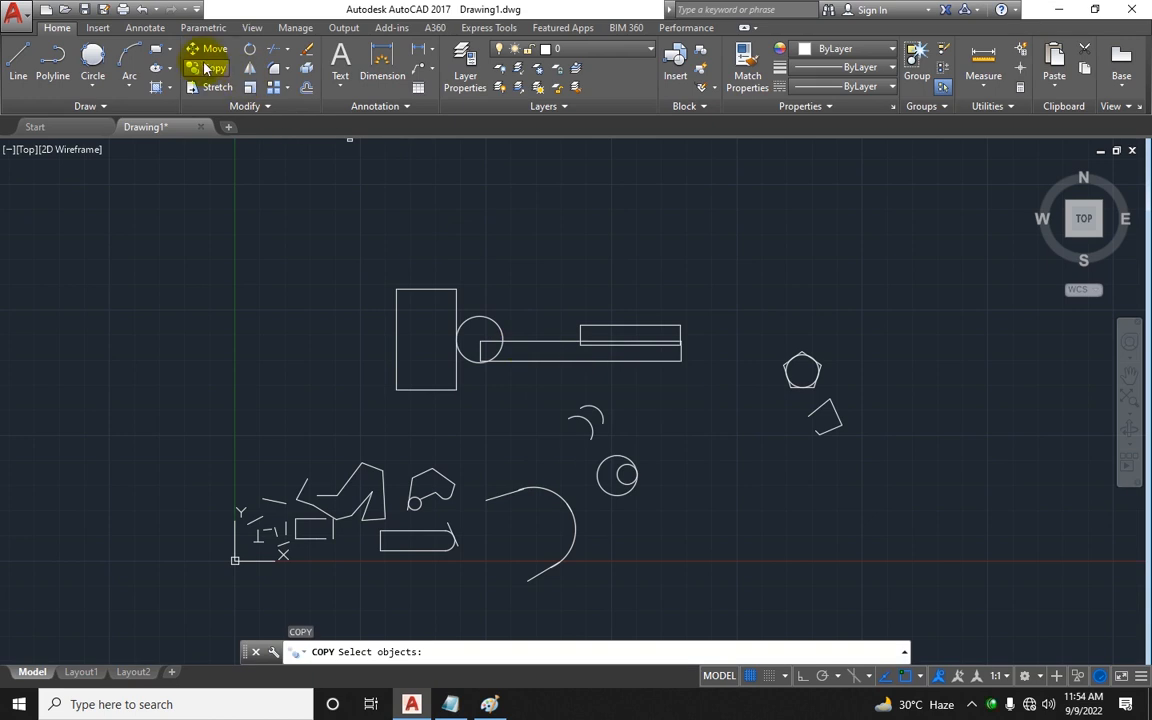
scroll(800, 372, up, 5)
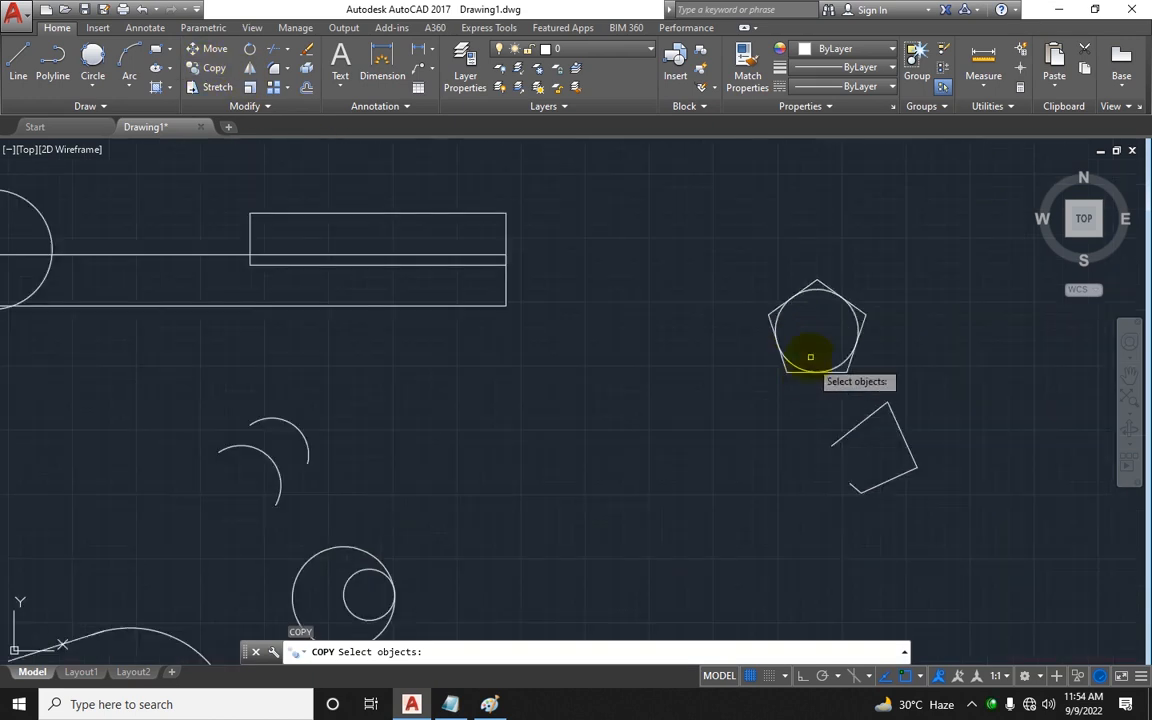
click(915, 228)
click(700, 395)
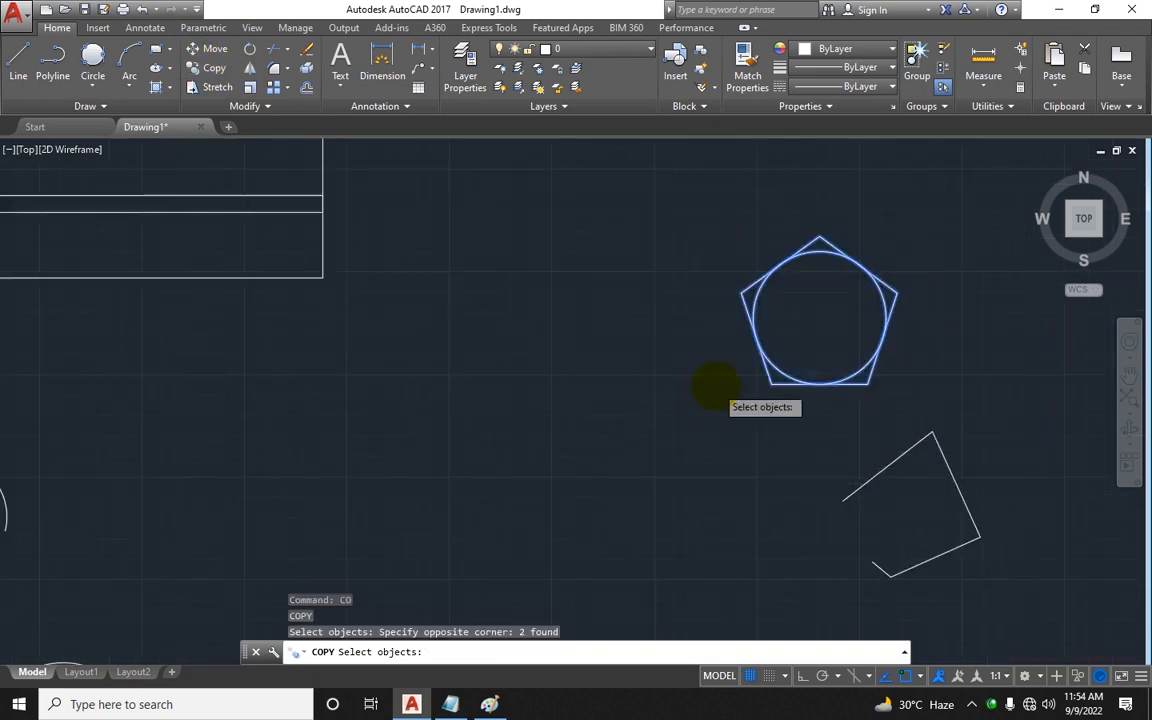
scroll(716, 387, down, 2)
middle_drag(716, 387, 462, 405)
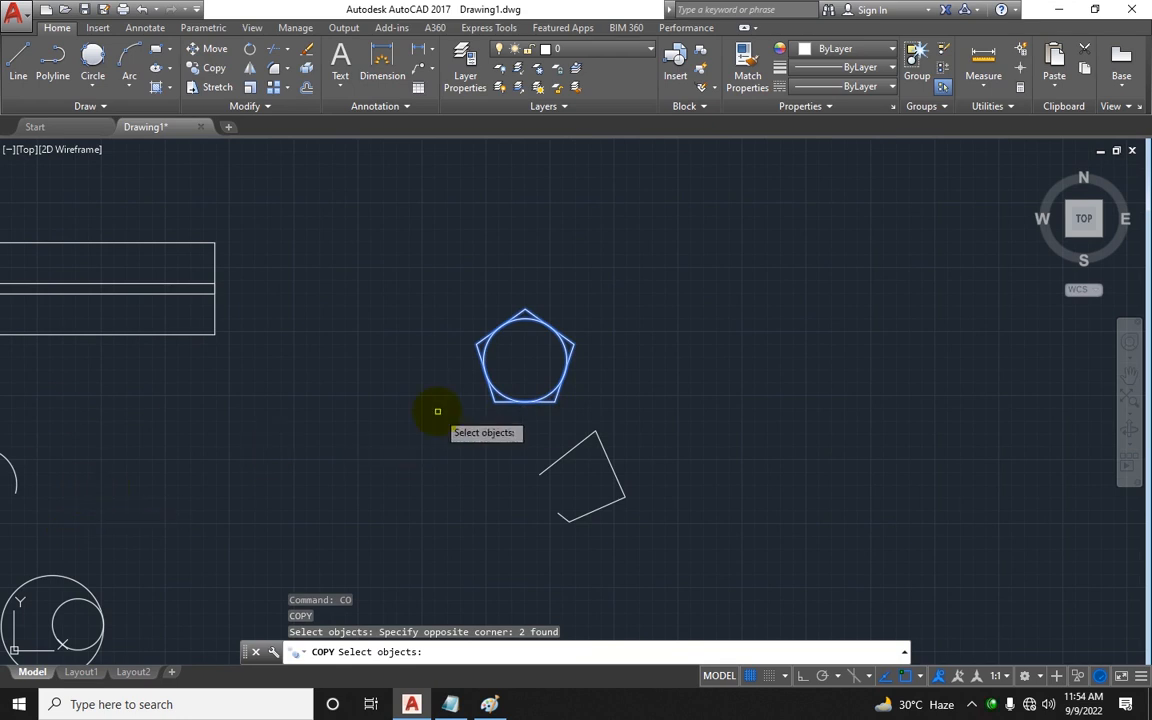
key(Return)
click(525, 360)
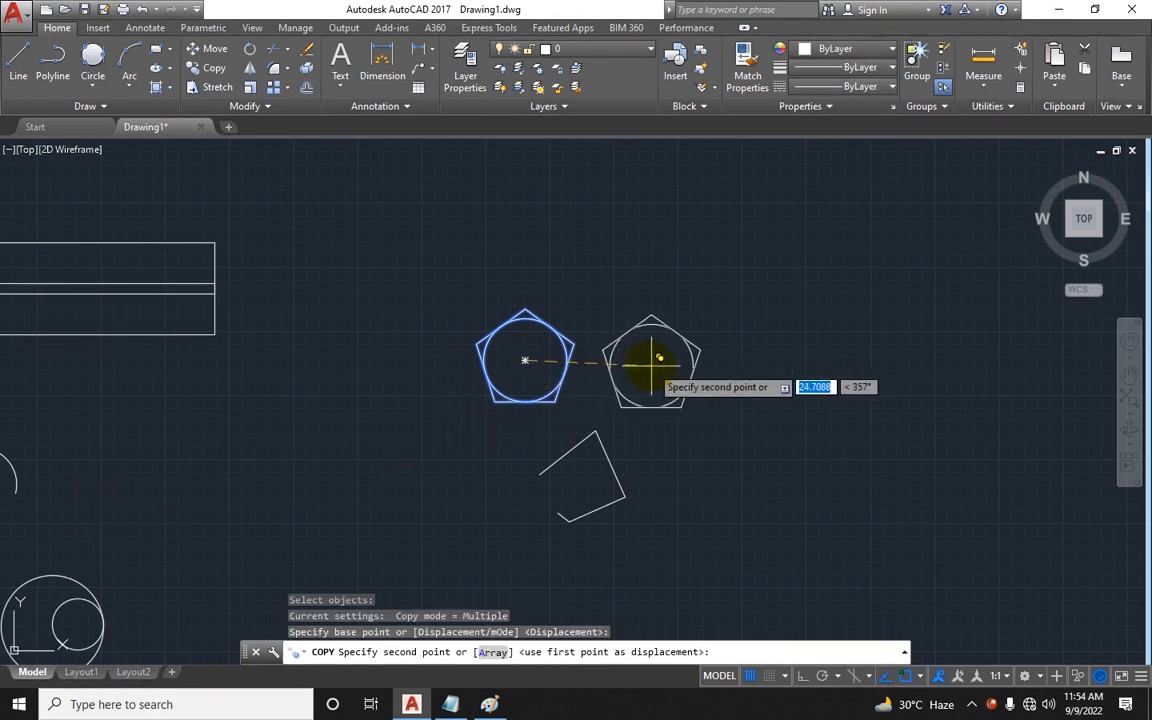
click(661, 358)
click(799, 358)
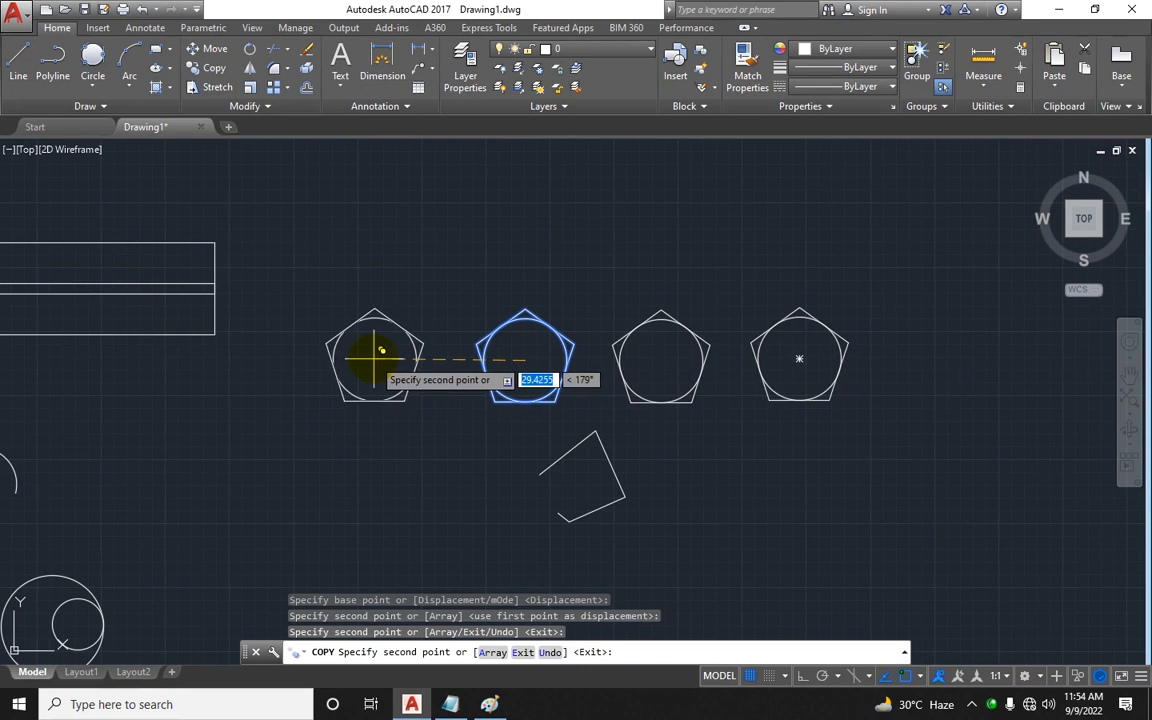
click(378, 357)
Step: Place eight more copies of the pentagon in two rows left of the drawing, then end the Copy command
scroll(843, 314, down, 4)
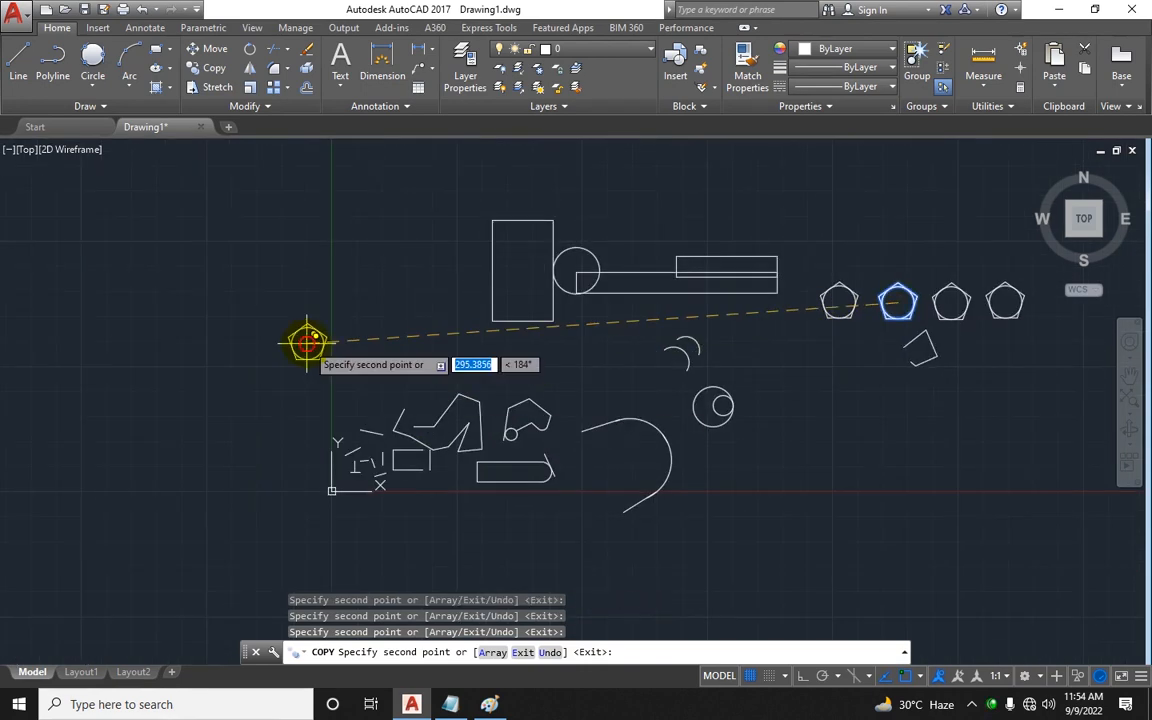
click(307, 343)
click(262, 343)
click(211, 343)
click(172, 344)
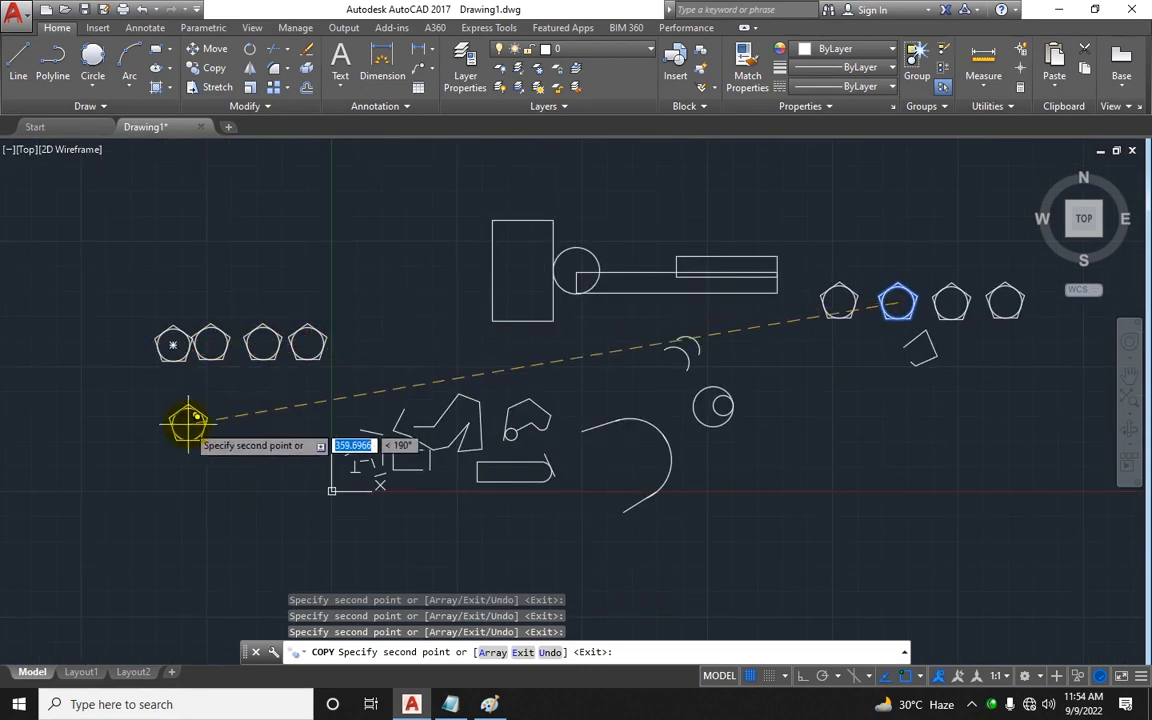
click(309, 297)
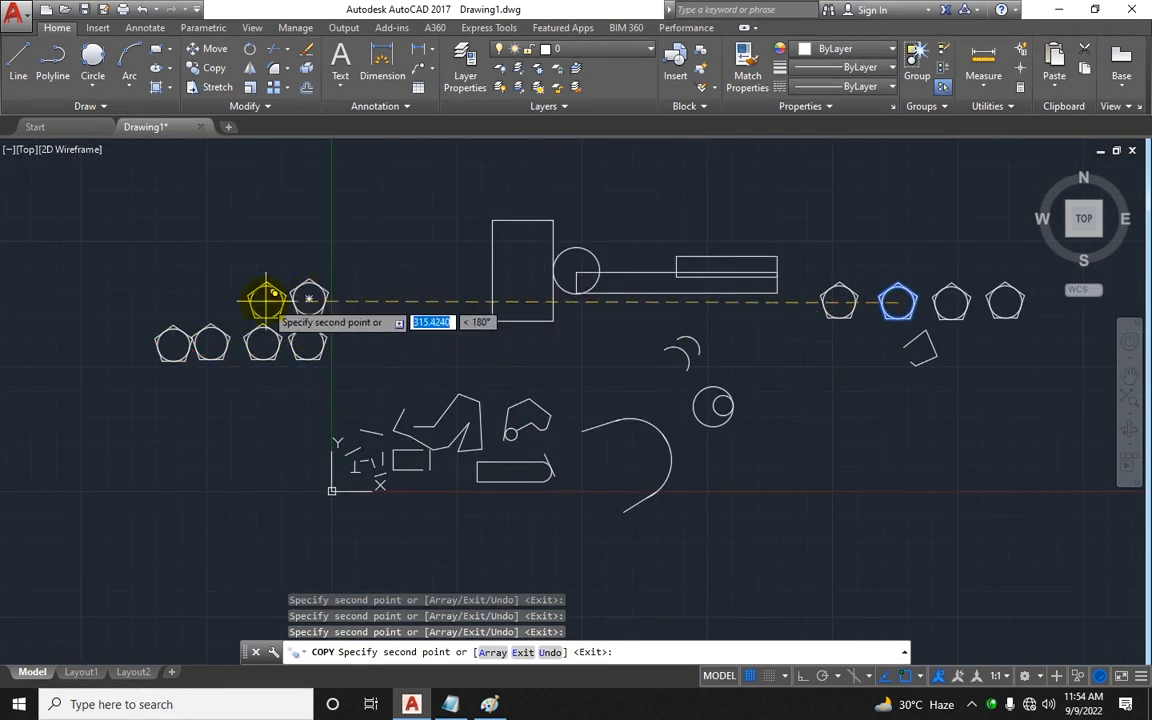
click(265, 298)
click(222, 299)
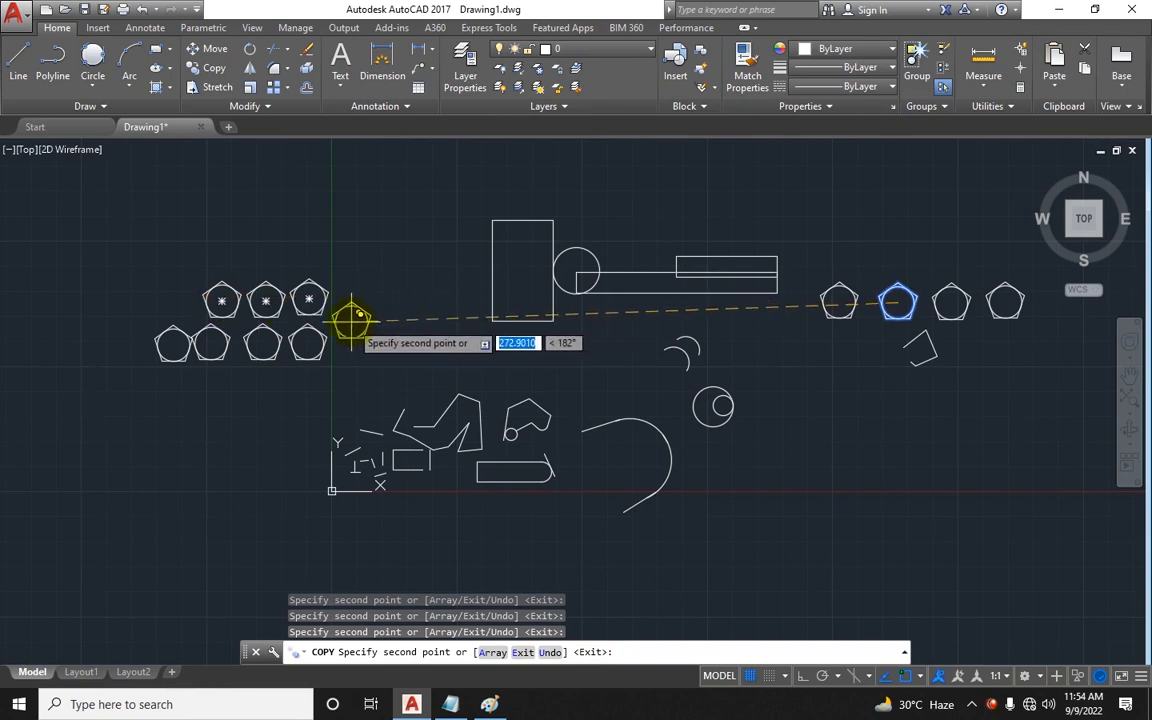
click(352, 320)
key(Escape)
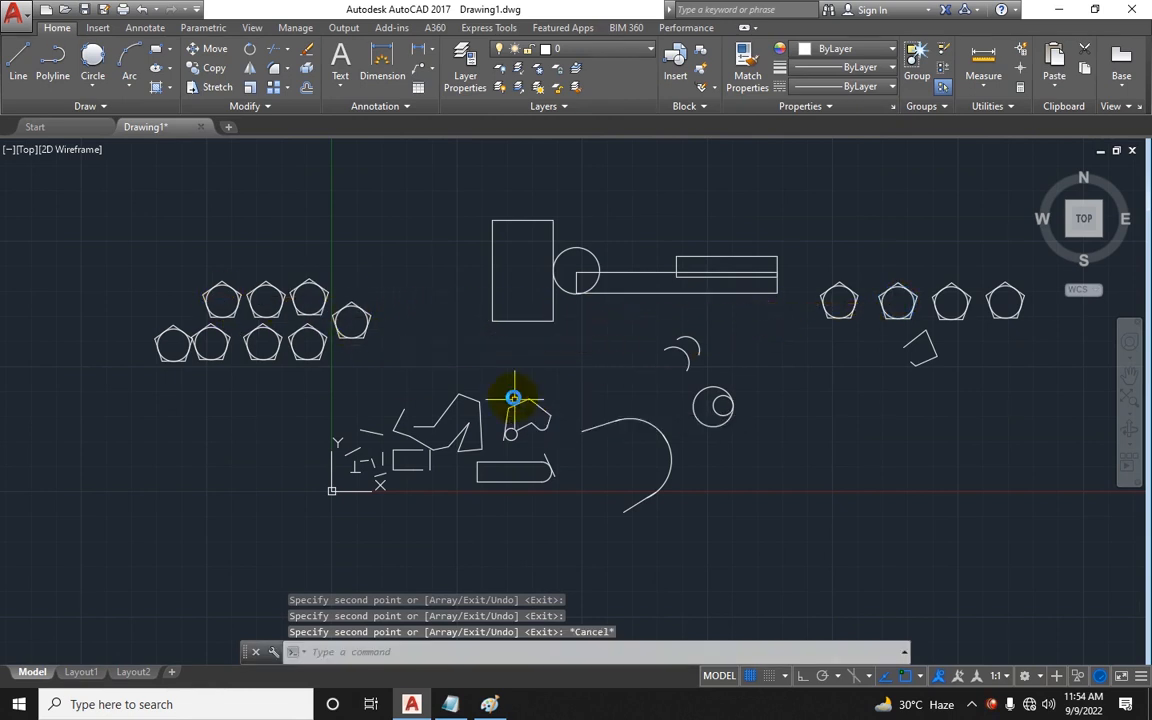
key(F1)
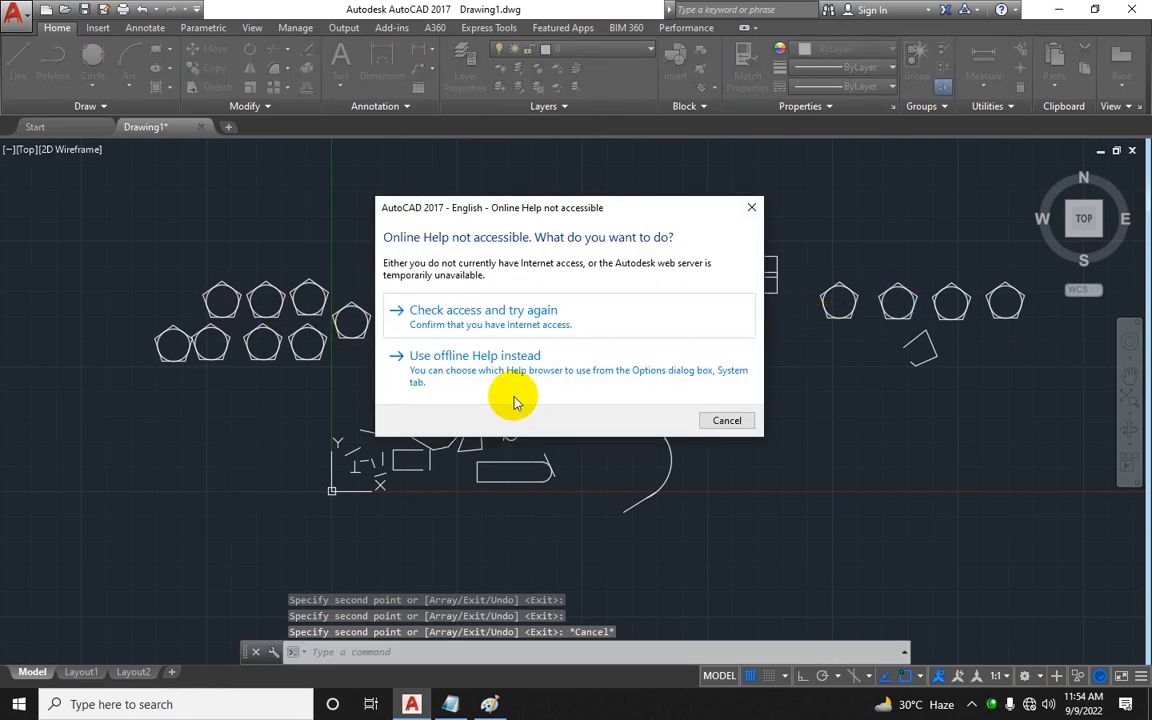
key(Escape)
key(Escape)
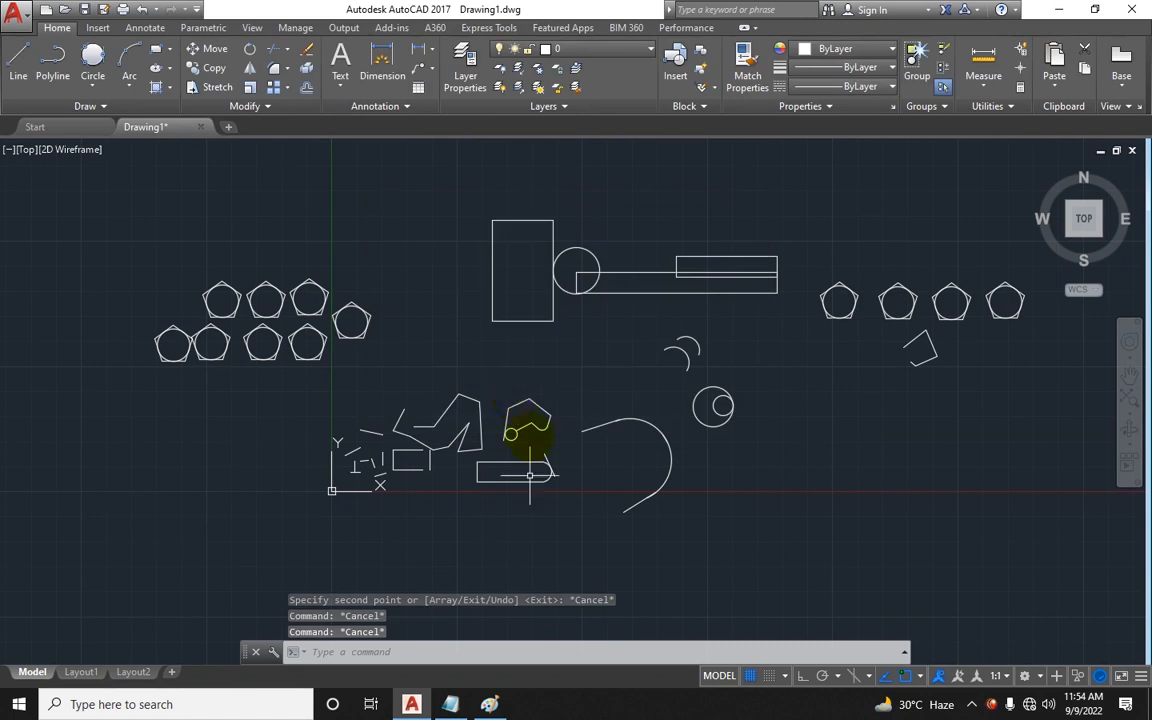
Step: In Notepad, add a Trim row with the command tr-space/Double Space
click(450, 704)
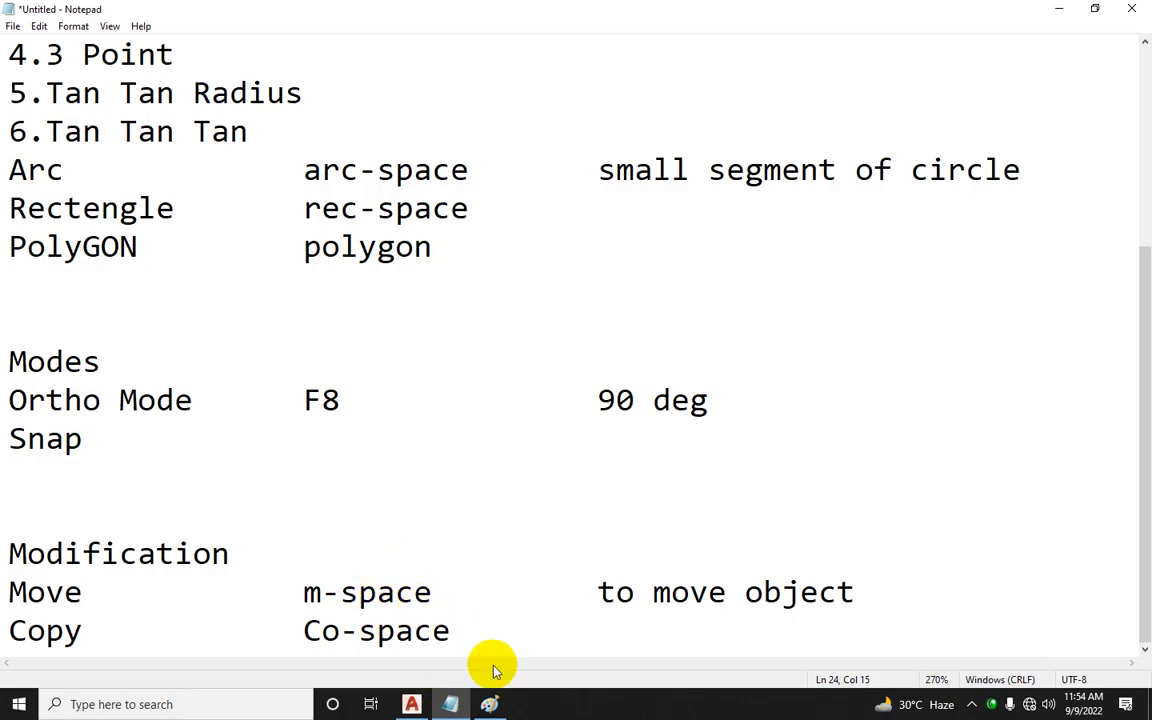
key(Return)
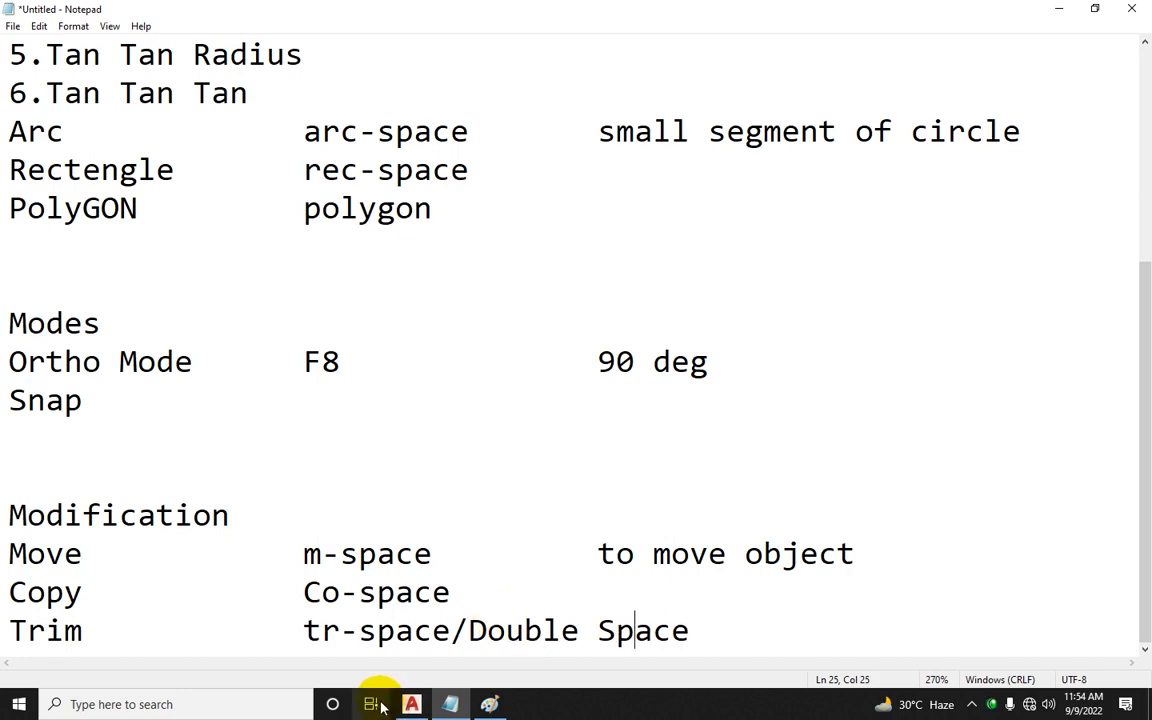
Step: Back in AutoCAD, draw a rectangle to the right of the concentric circles
click(411, 704)
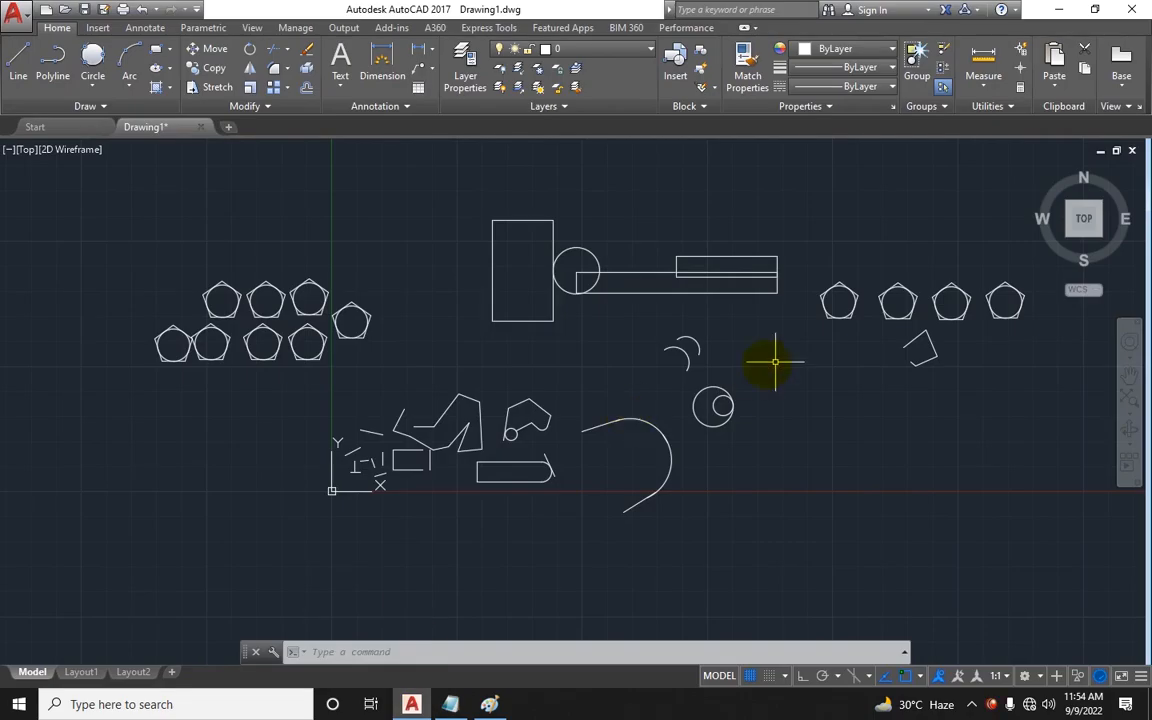
scroll(775, 362, up, 2)
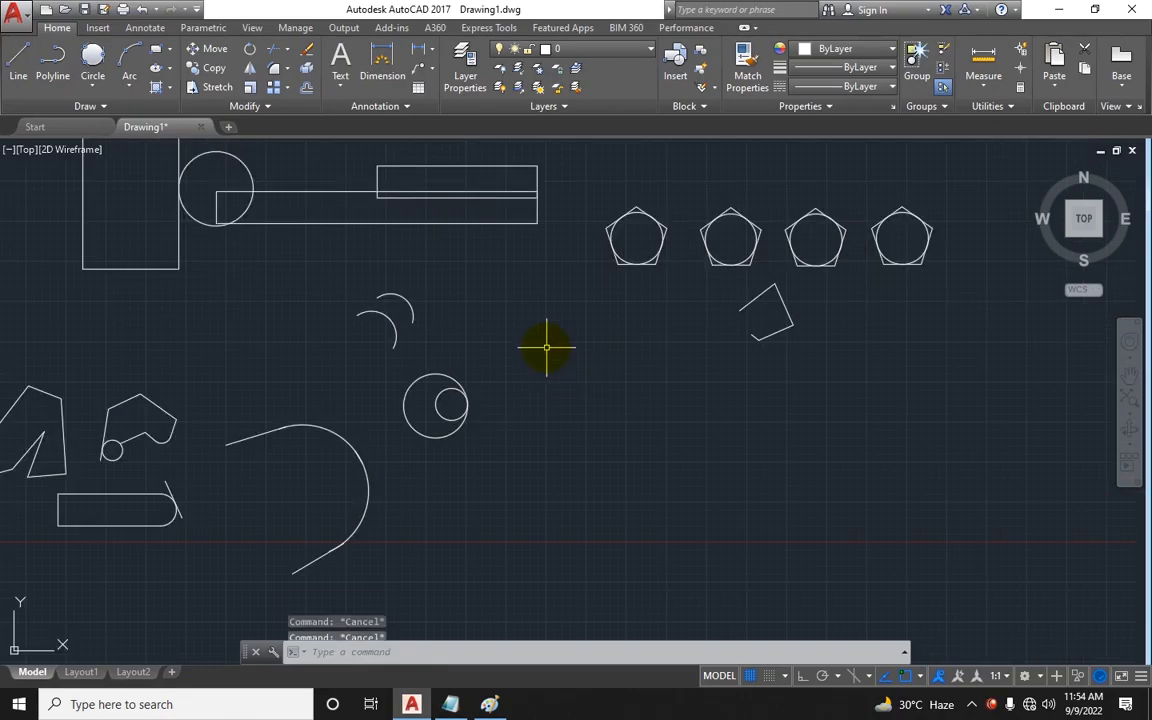
text(l)
key(Return)
key(Escape)
key(Escape)
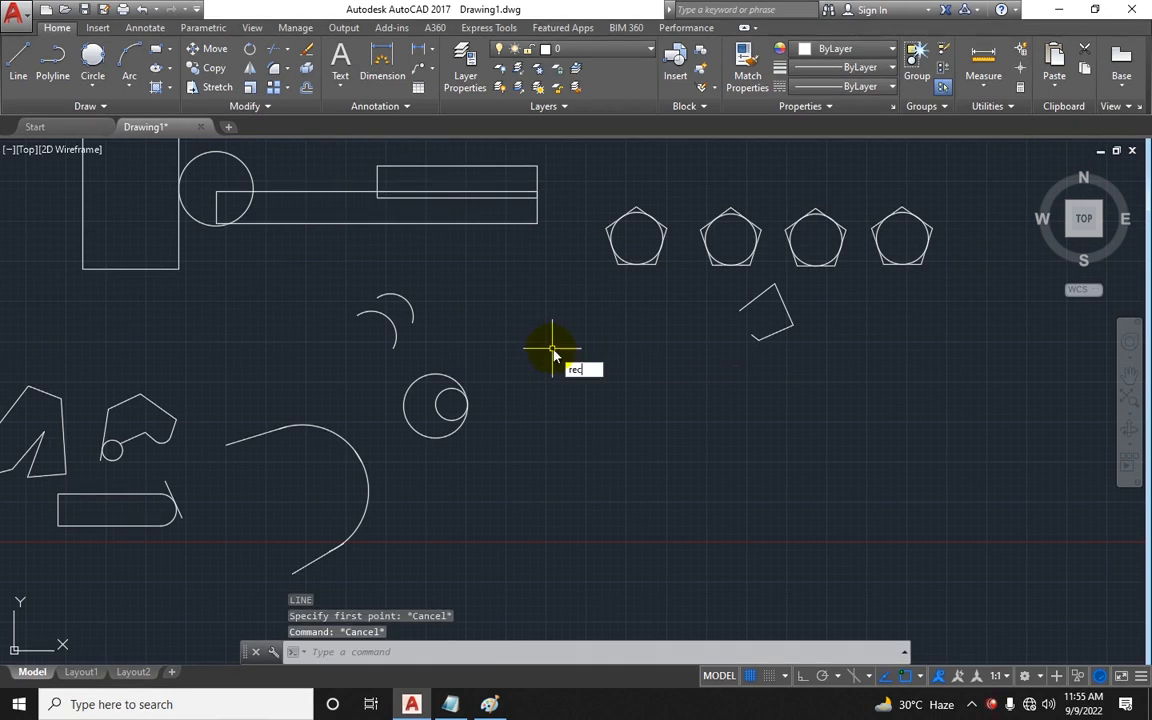
text(rec)
key(Return)
click(556, 373)
click(698, 462)
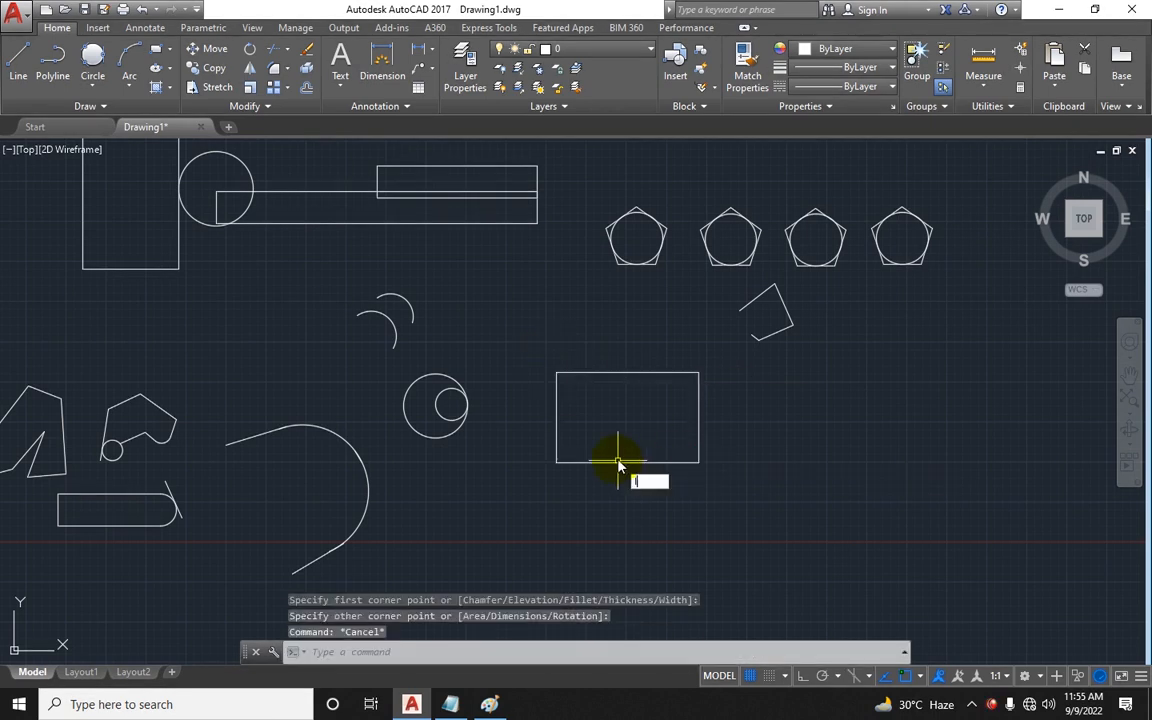
Step: Draw a five-pointed star with the Line command overlapping the new rectangle
text(l)
key(Return)
click(590, 488)
click(672, 303)
click(795, 565)
click(478, 398)
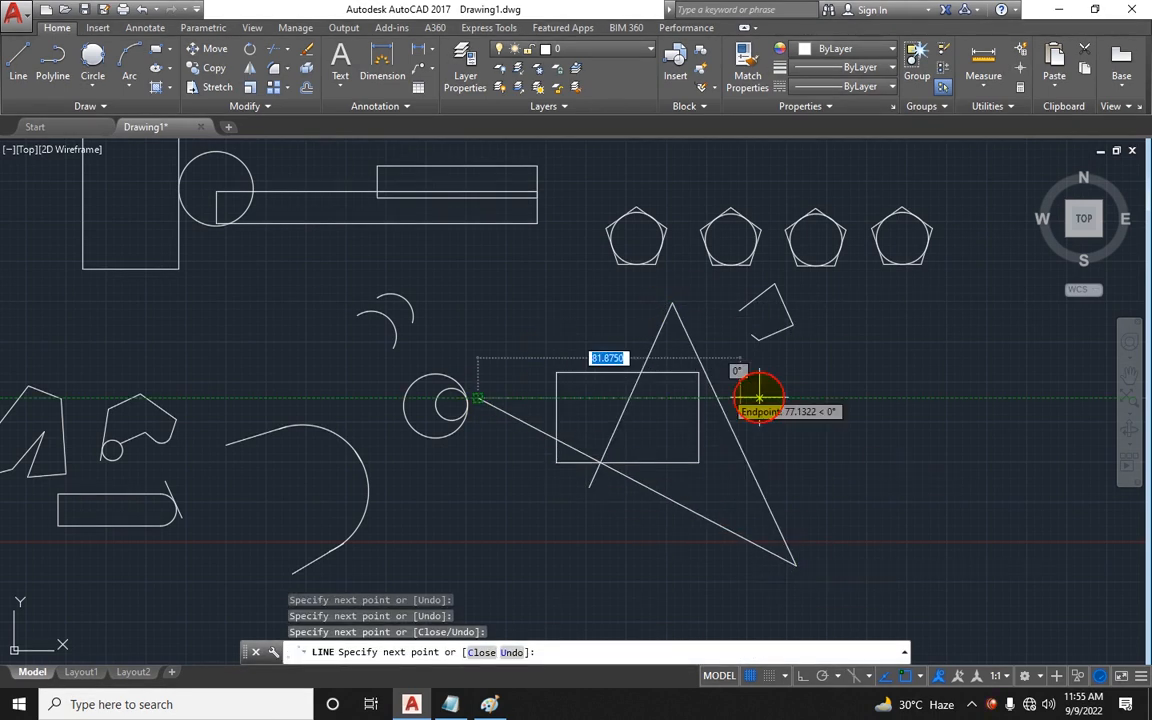
click(825, 398)
click(422, 478)
key(Escape)
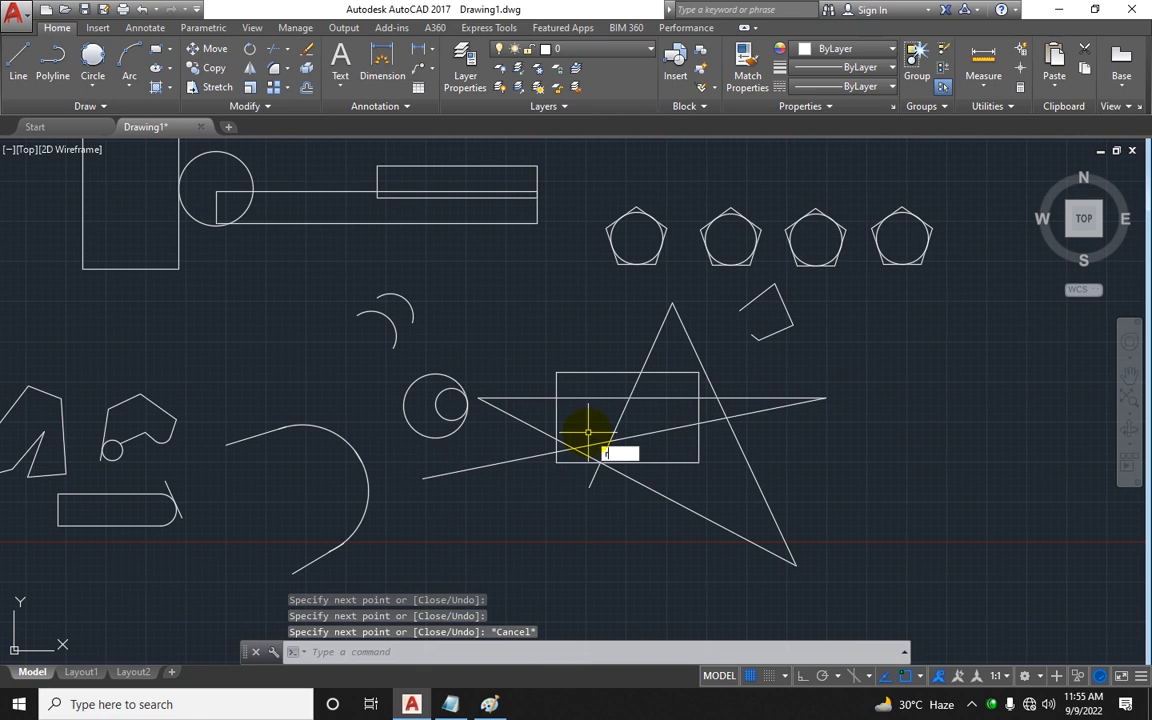
text(rec)
key(Return)
key(Escape)
Step: Draw a circle centred inside the star and rectangle
key(Escape)
text(c)
key(Return)
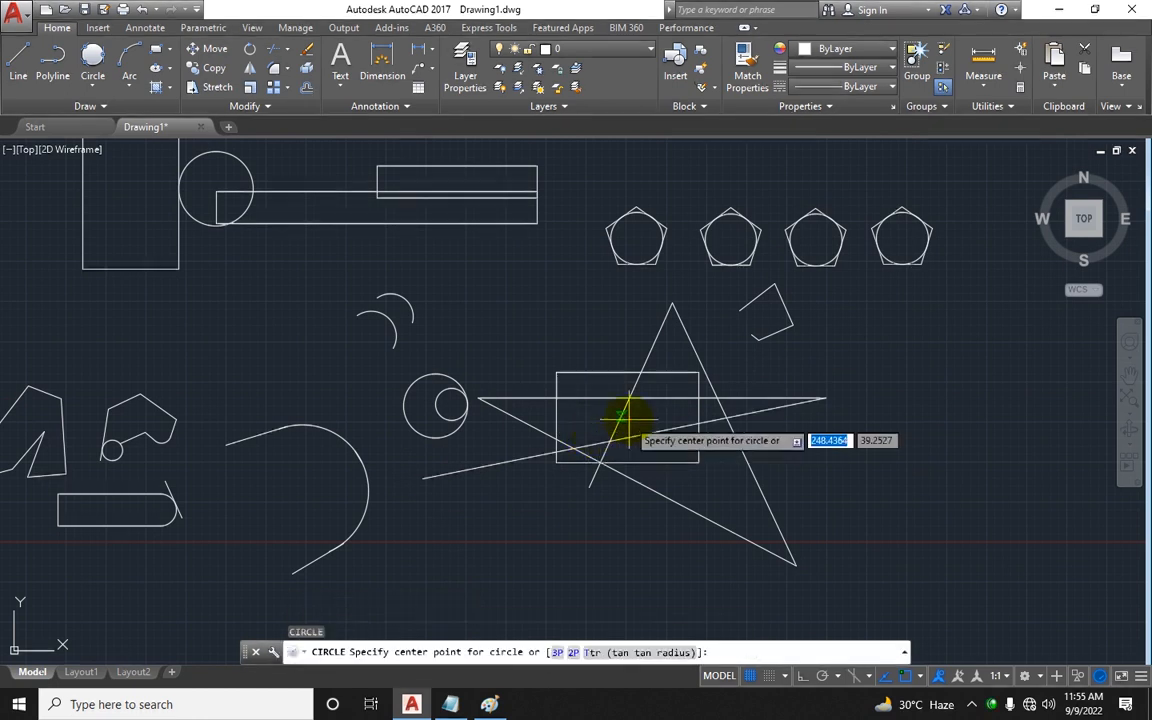
click(621, 417)
click(663, 442)
key(Escape)
key(Escape)
scroll(639, 428, up, 4)
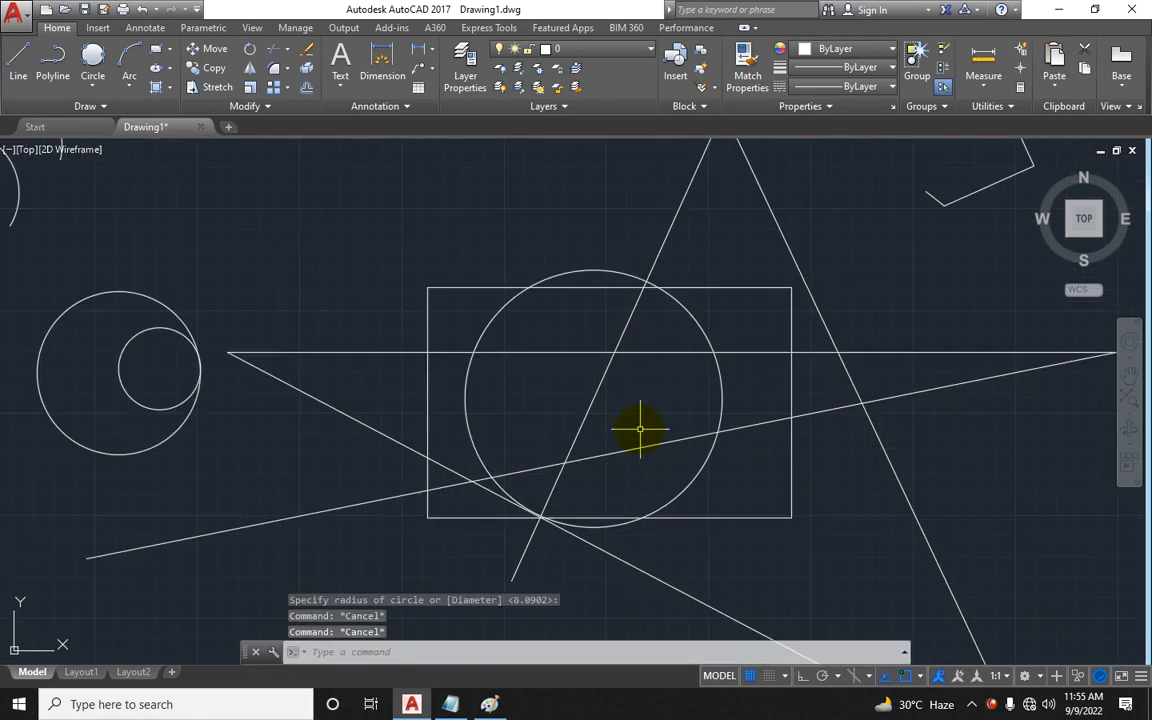
scroll(600, 435, down, 5)
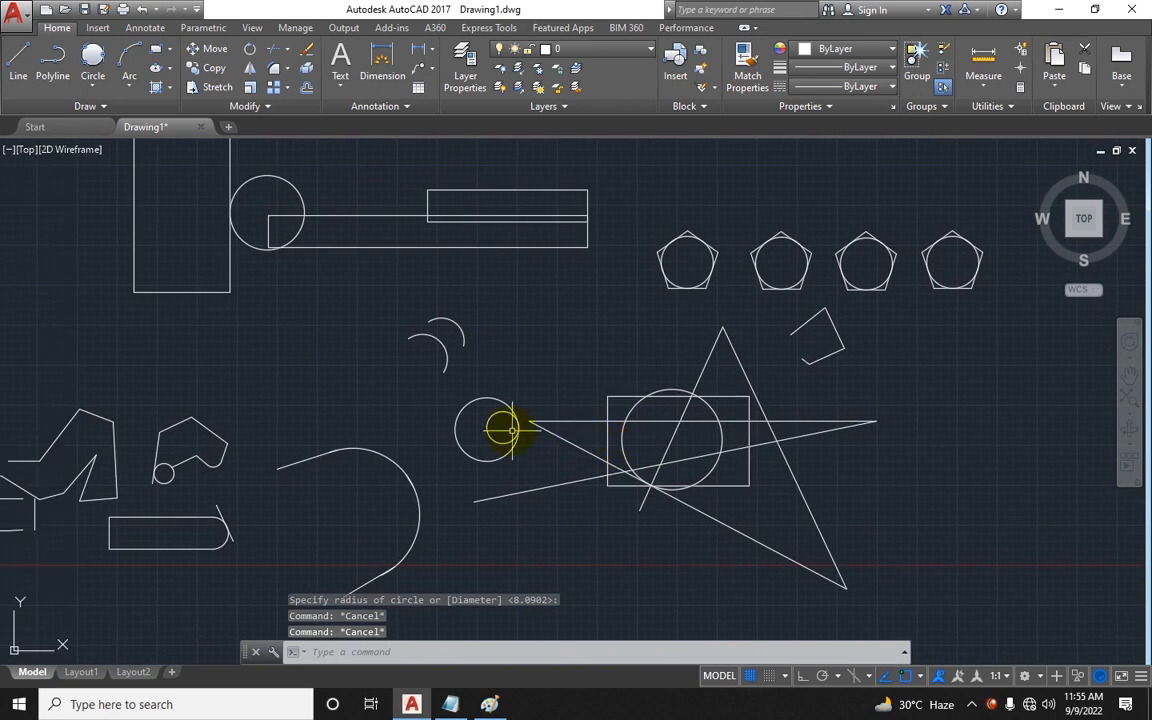
middle_drag(373, 476, 765, 462)
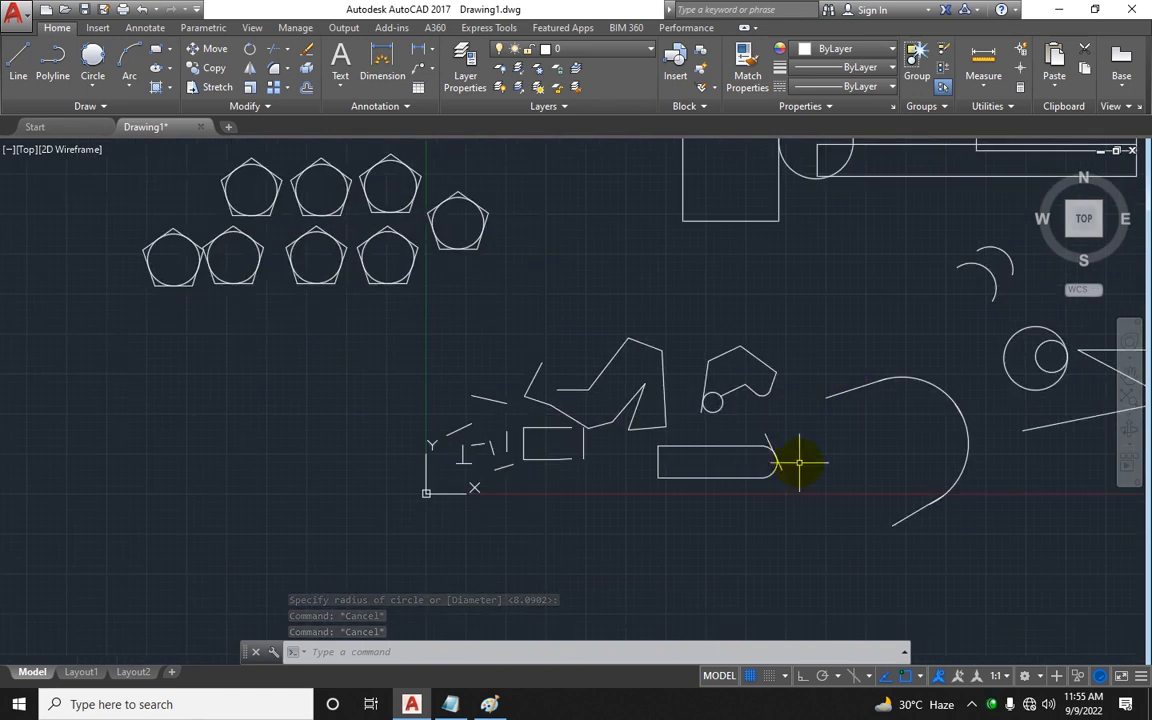
scroll(840, 440, up, 2)
scroll(913, 404, up, 2)
middle_drag(867, 388, 416, 450)
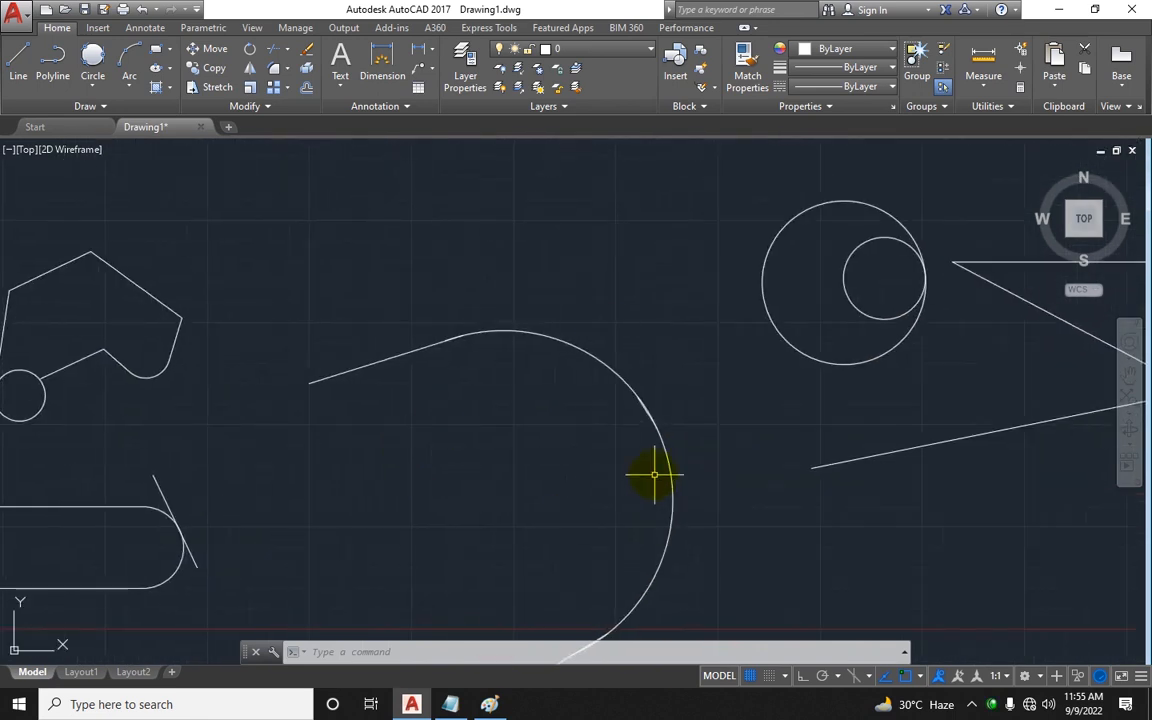
scroll(650, 450, up, 4)
scroll(733, 404, down, 5)
middle_drag(733, 404, 393, 438)
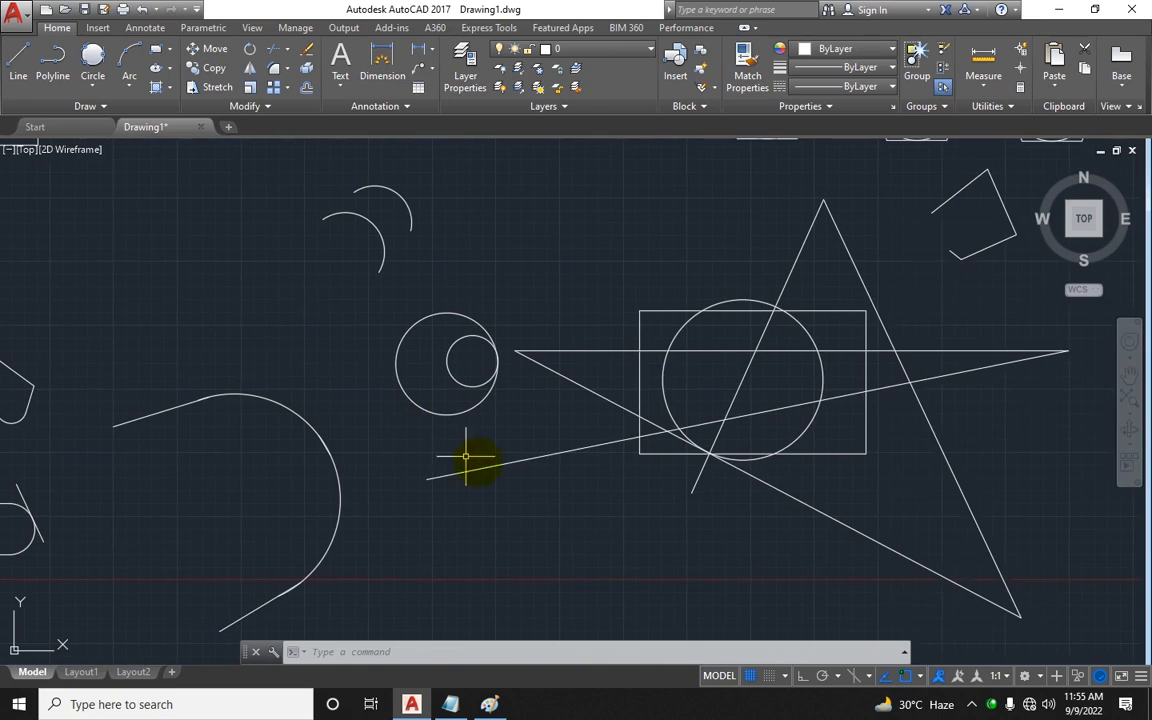
key(Escape)
key(Escape)
key(Escape)
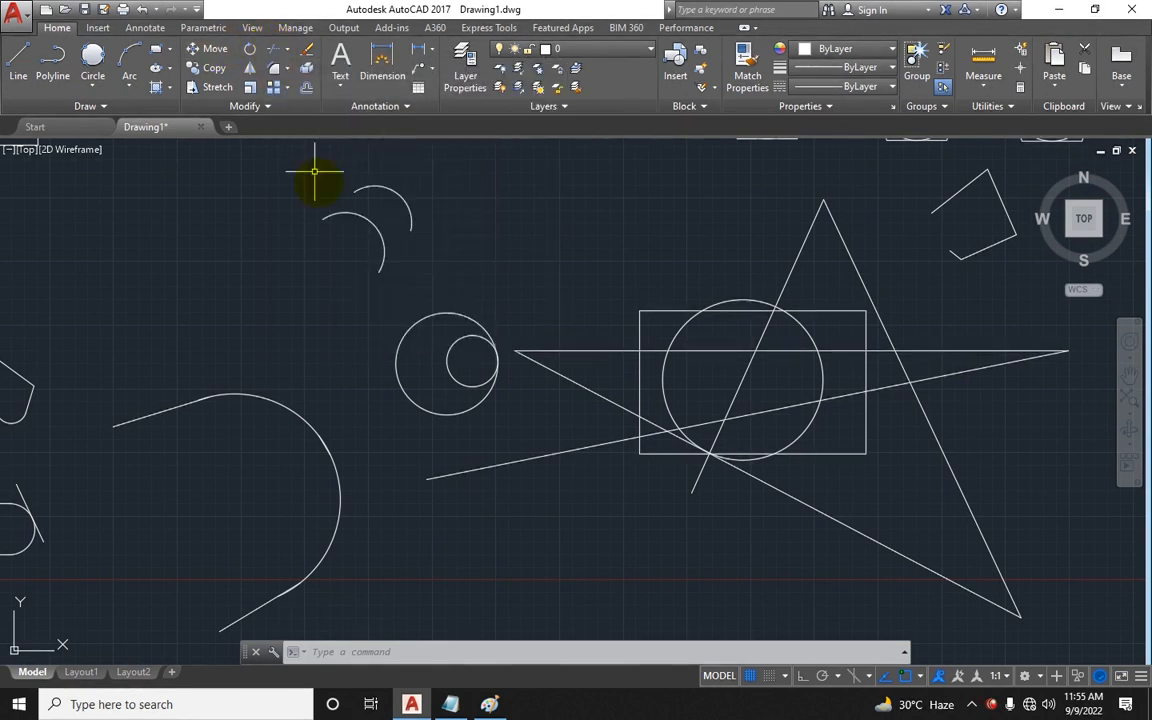
Step: Start Trim and select the star, rectangle and centre circle as cutting edges with a crossing window
text(r)
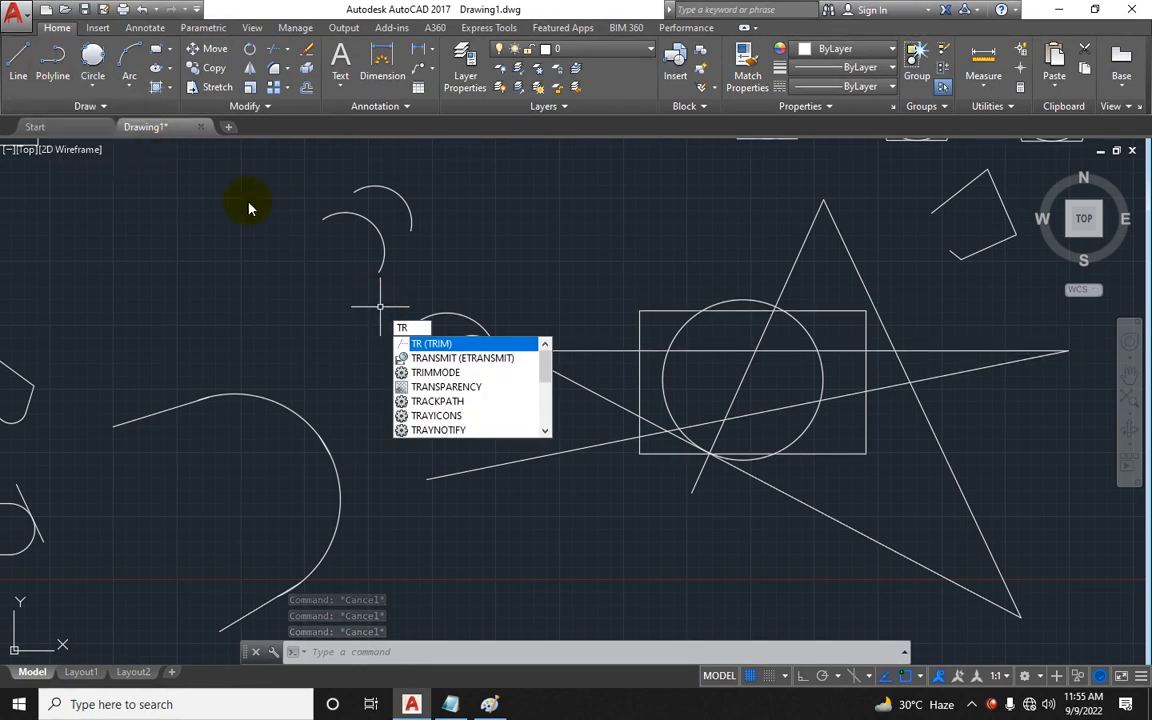
click(452, 702)
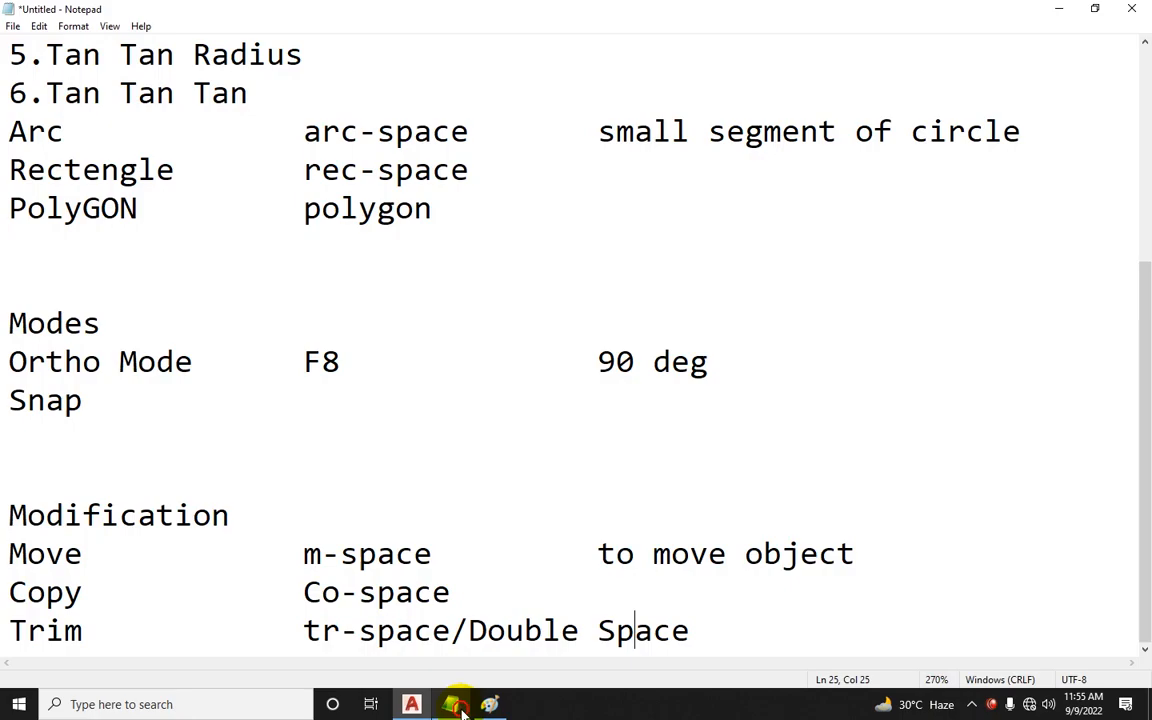
scroll(275, 355, up, 3)
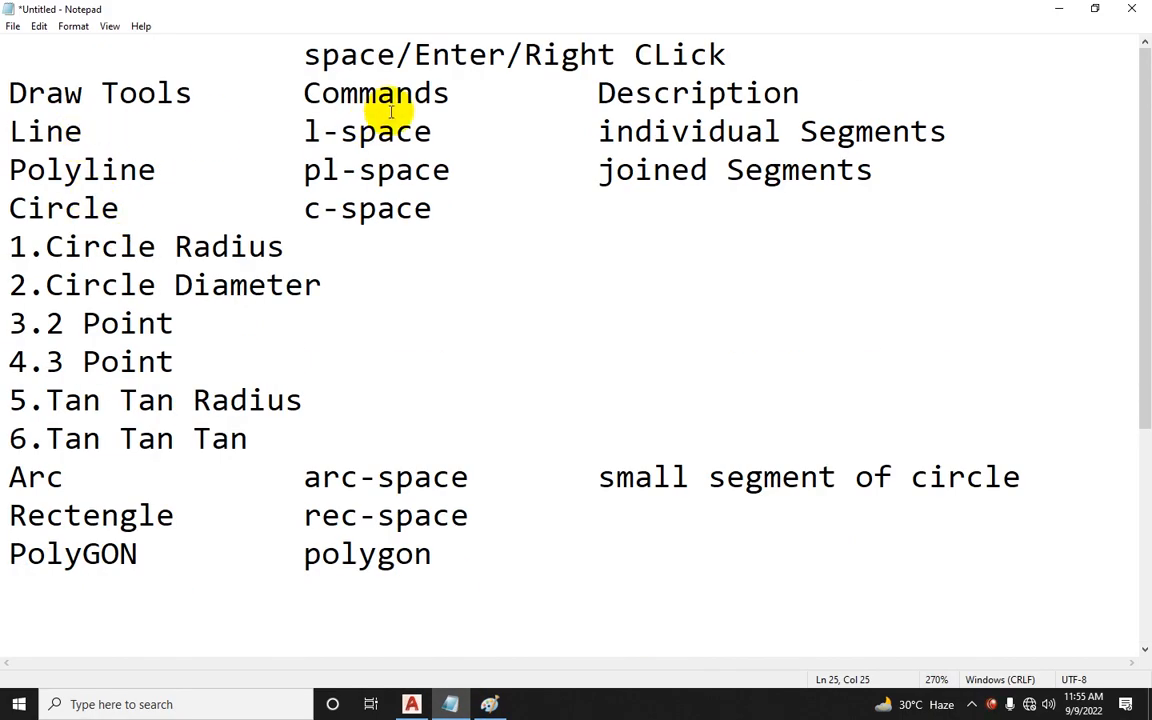
click(452, 704)
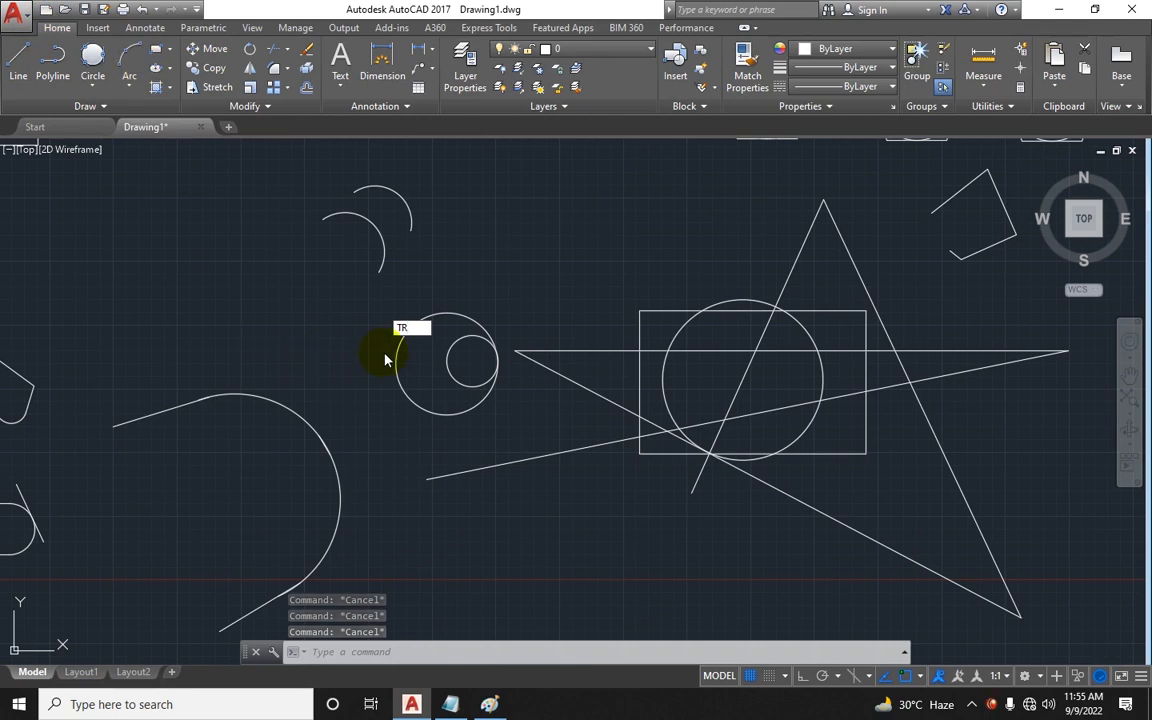
key(Return)
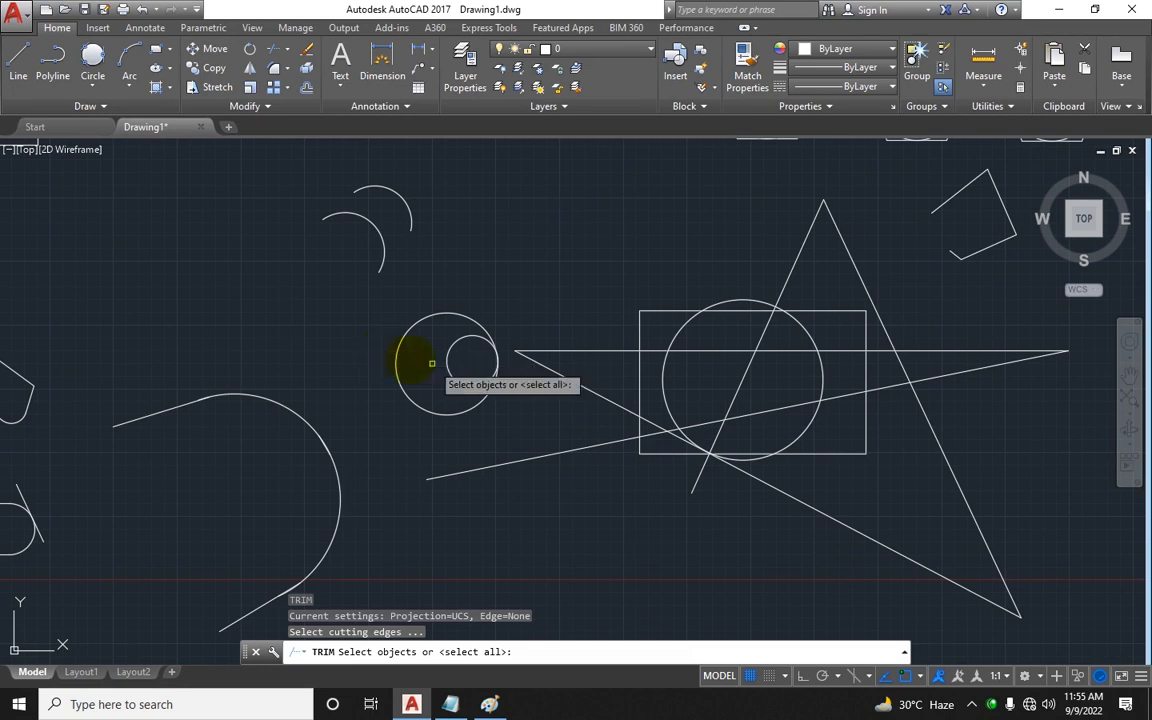
scroll(650, 380, down, 3)
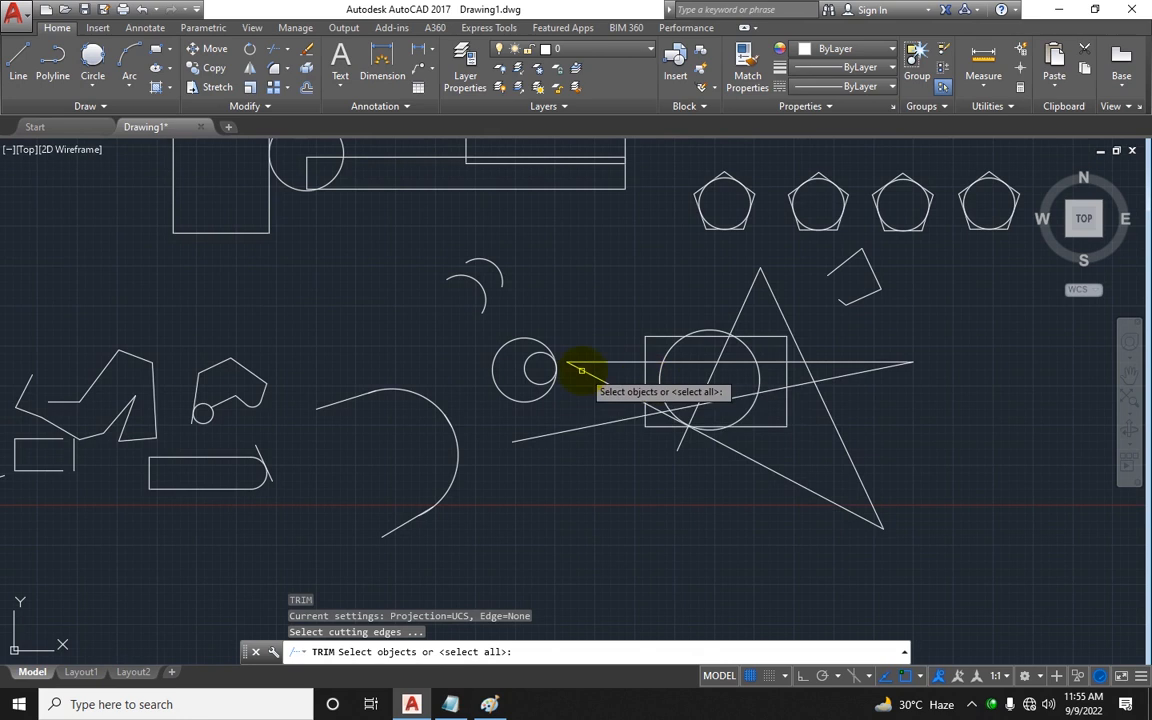
scroll(753, 425, up, 3)
click(970, 457)
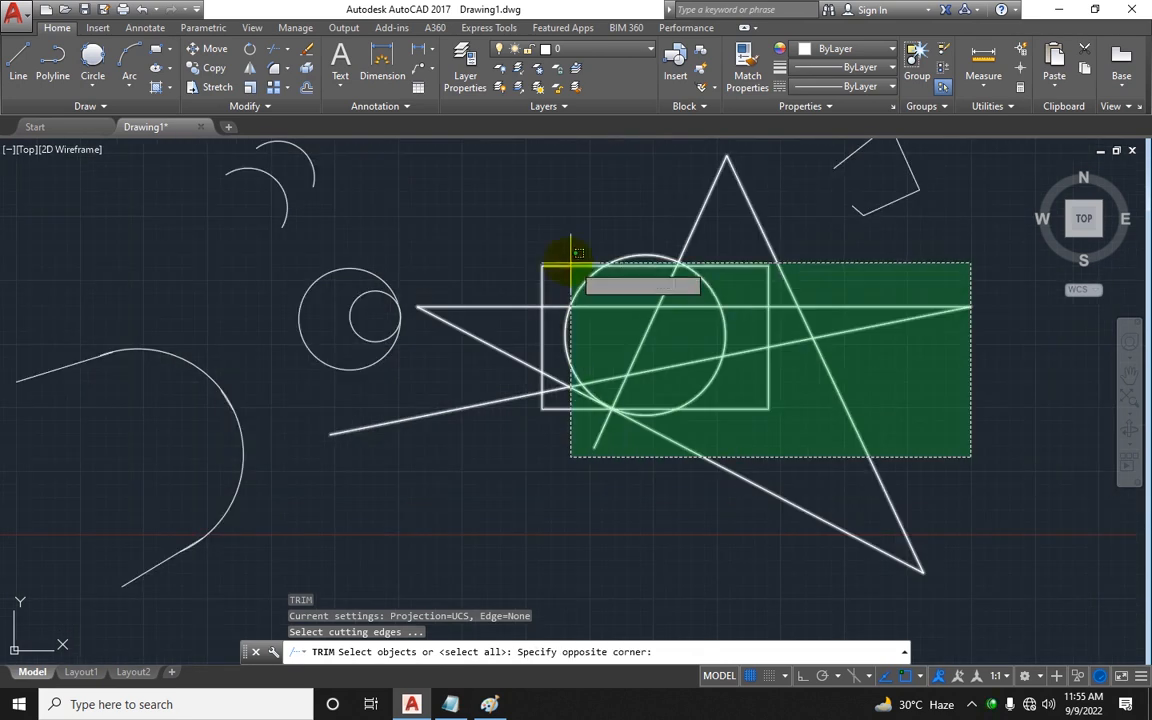
click(517, 243)
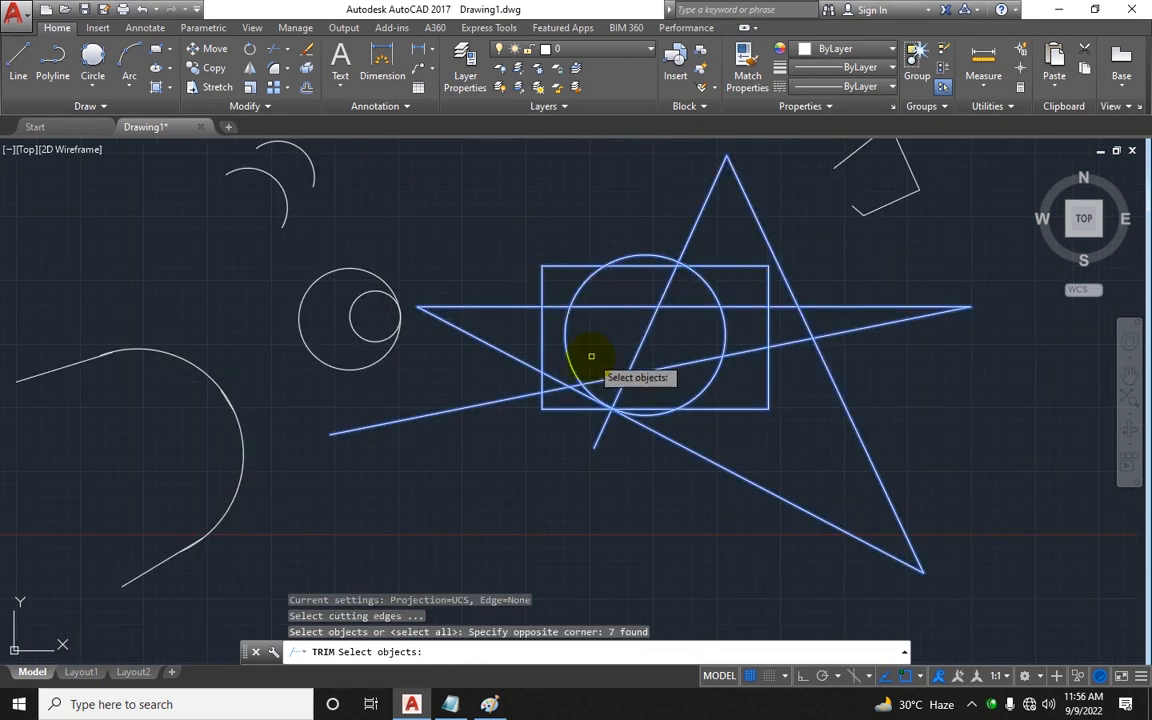
key(Return)
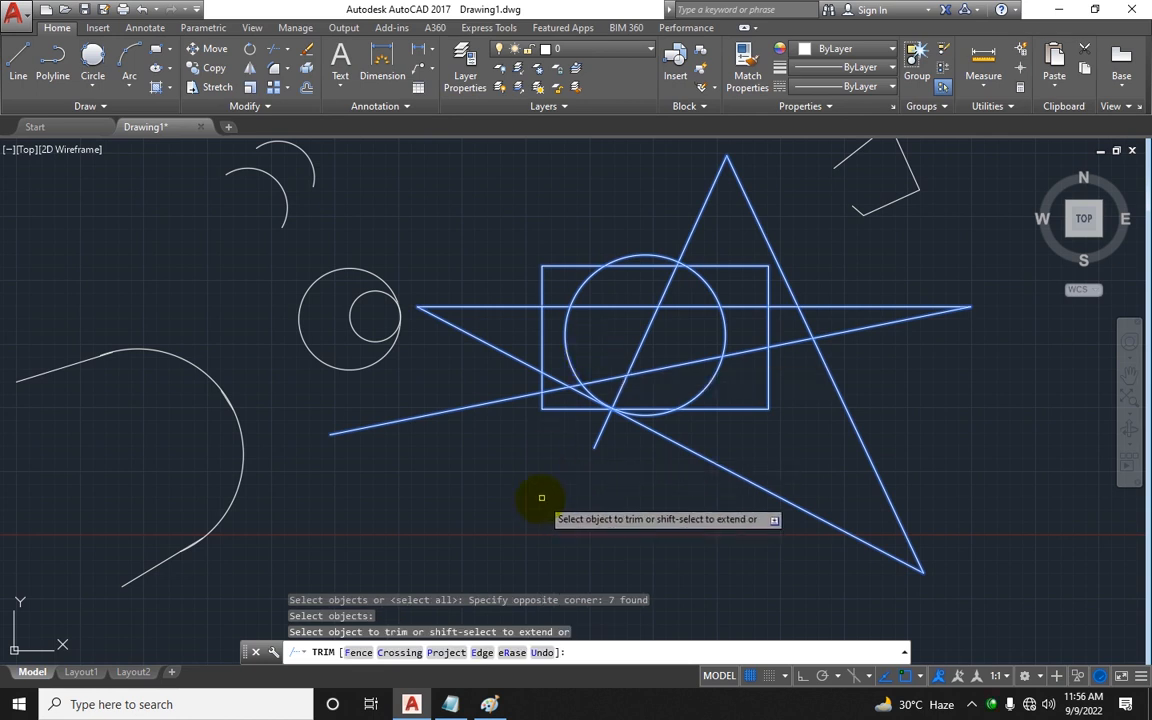
Step: Trim away the star's outer points extending beyond the rectangle and circle
click(464, 408)
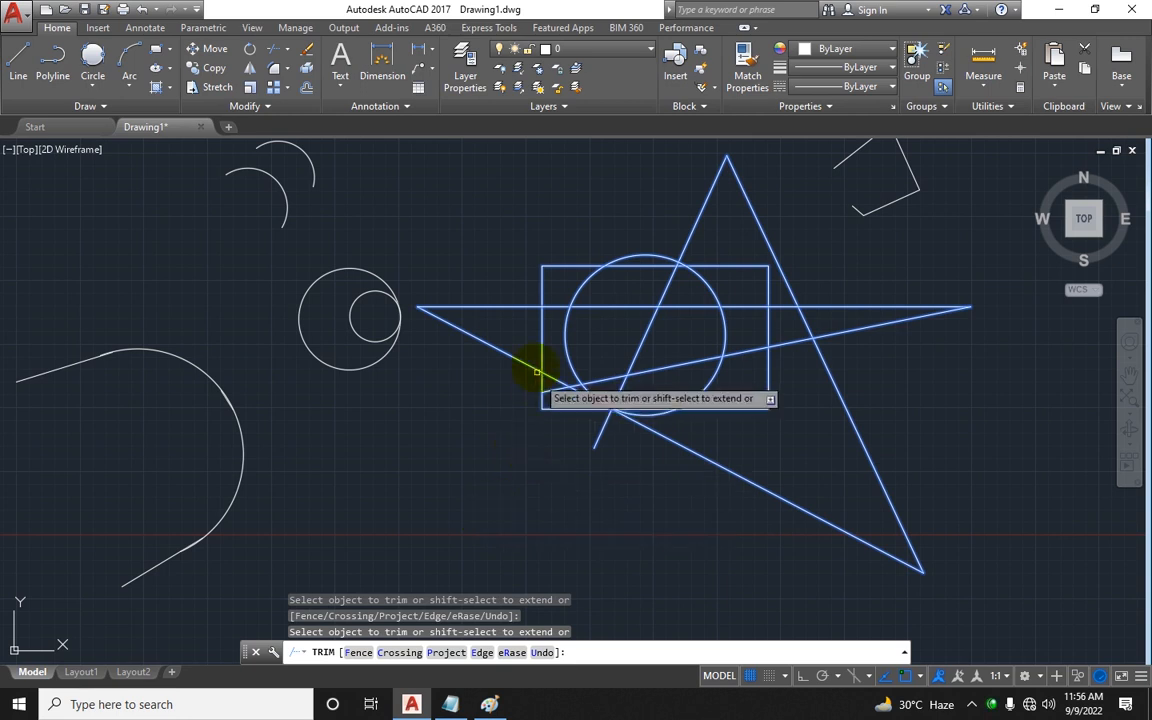
click(525, 307)
click(514, 356)
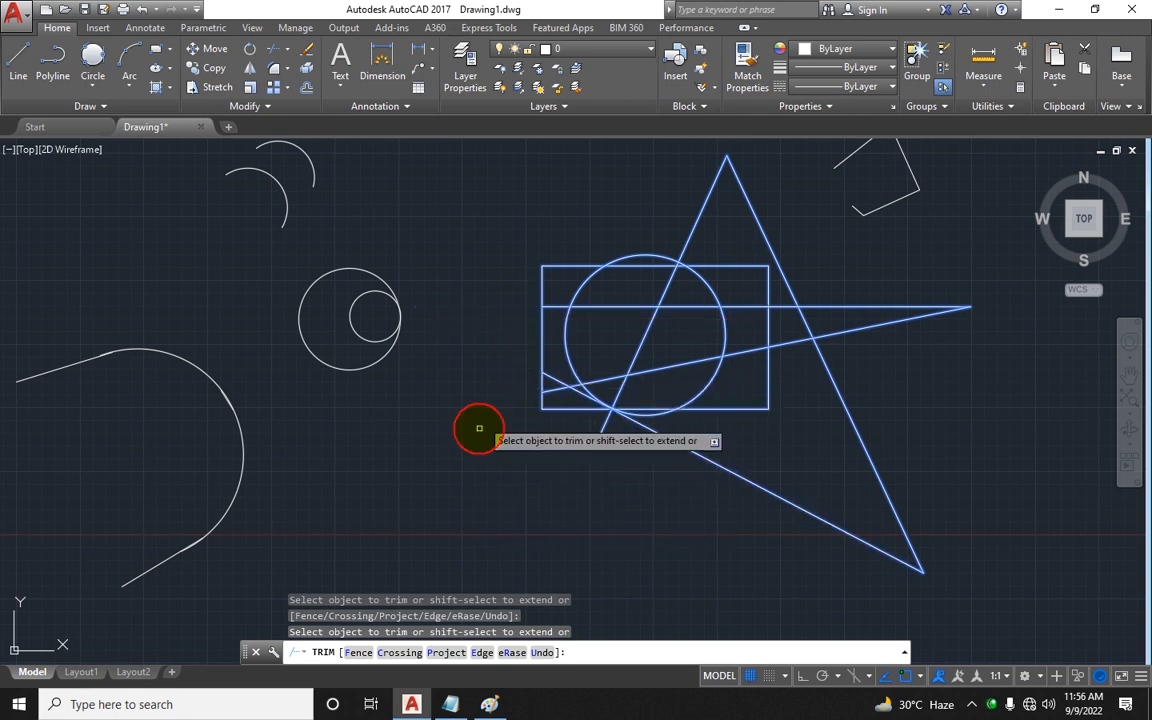
click(891, 276)
click(740, 504)
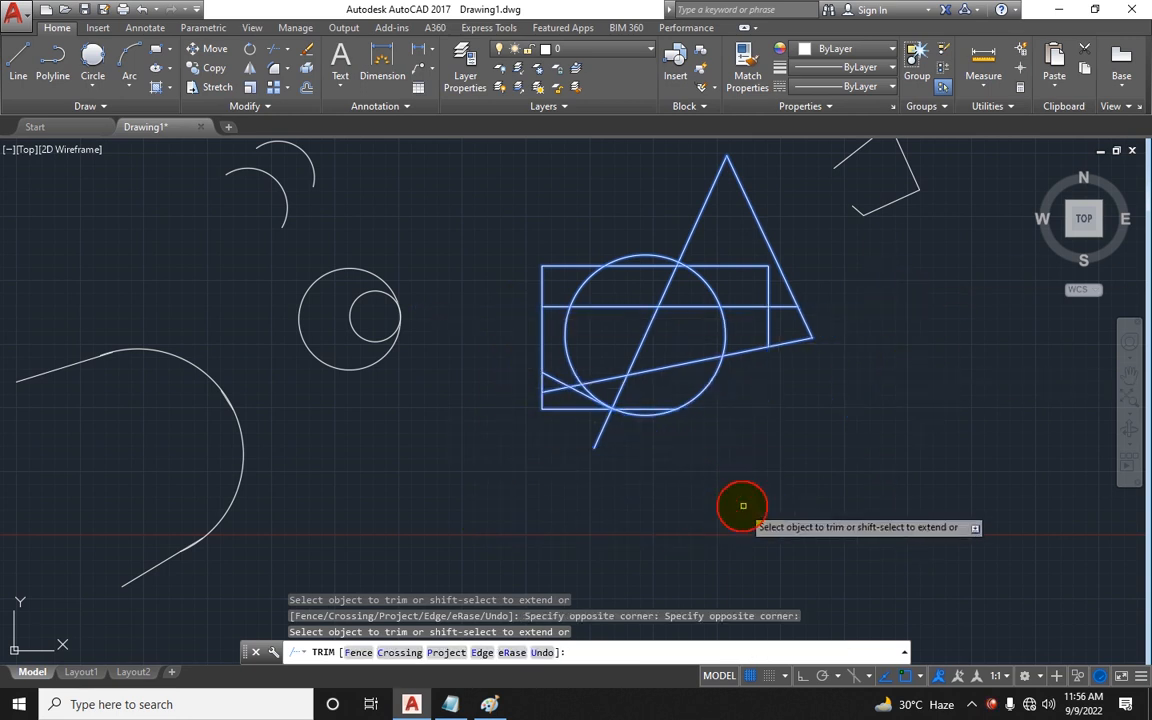
click(710, 196)
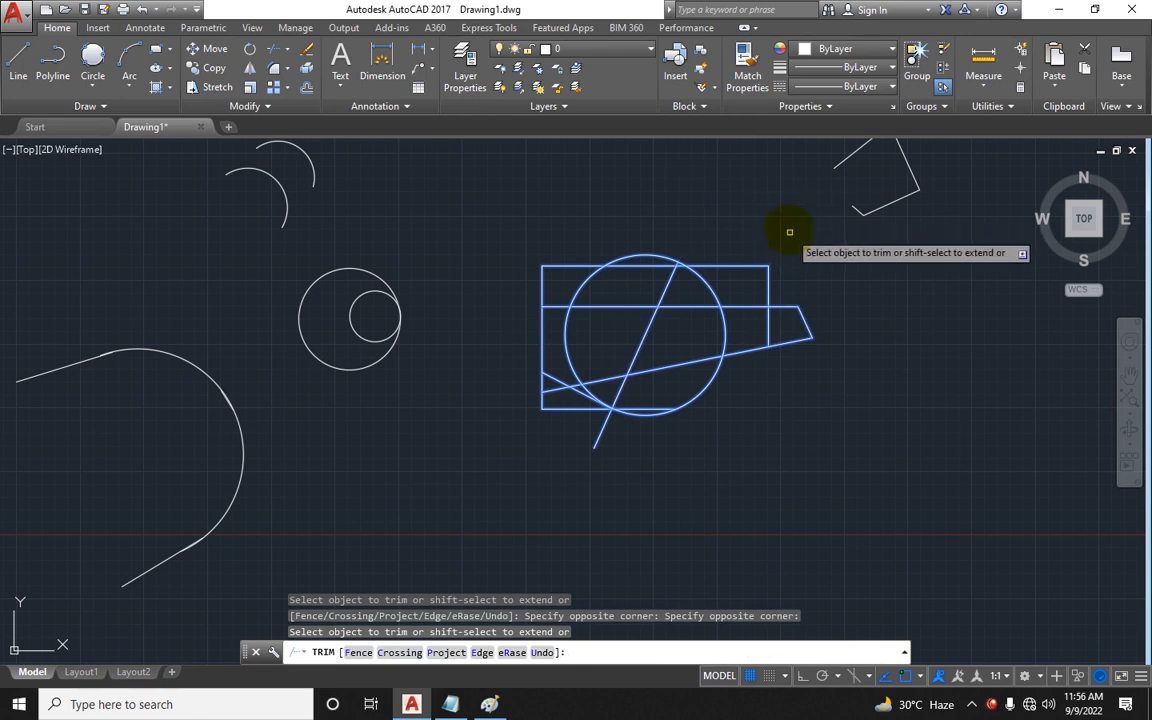
Step: Trim the remaining star line segments inside the circle and beyond the rectangle's right side
scroll(723, 299, up, 2)
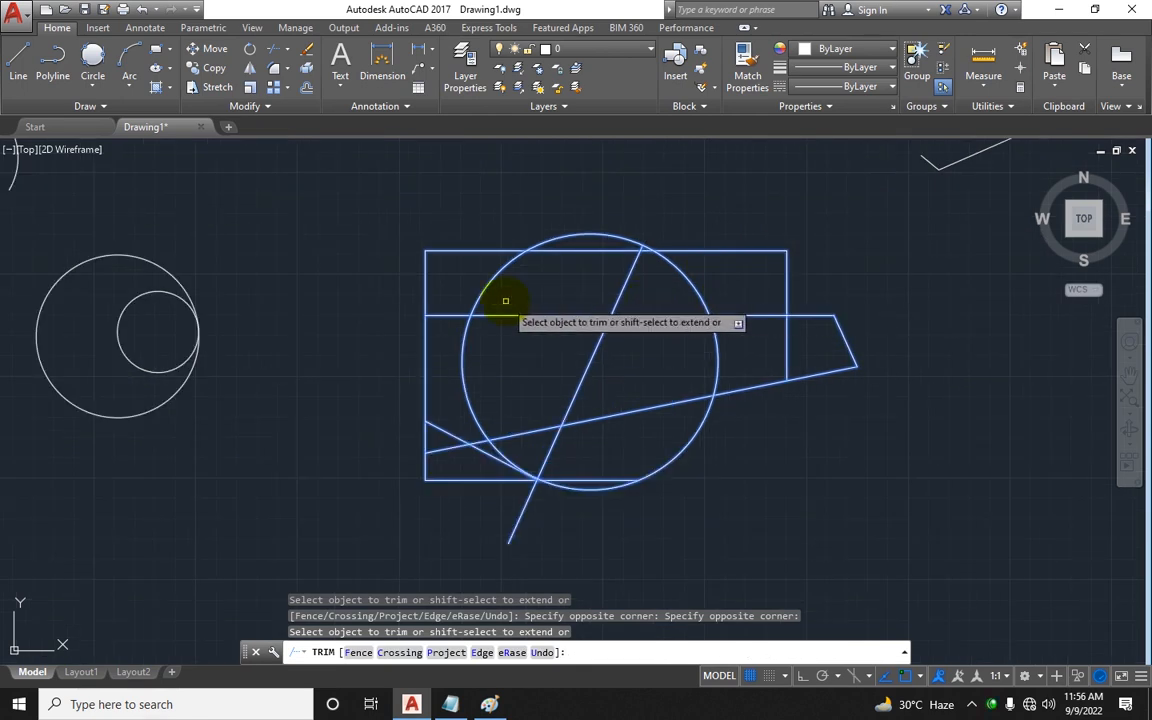
click(626, 290)
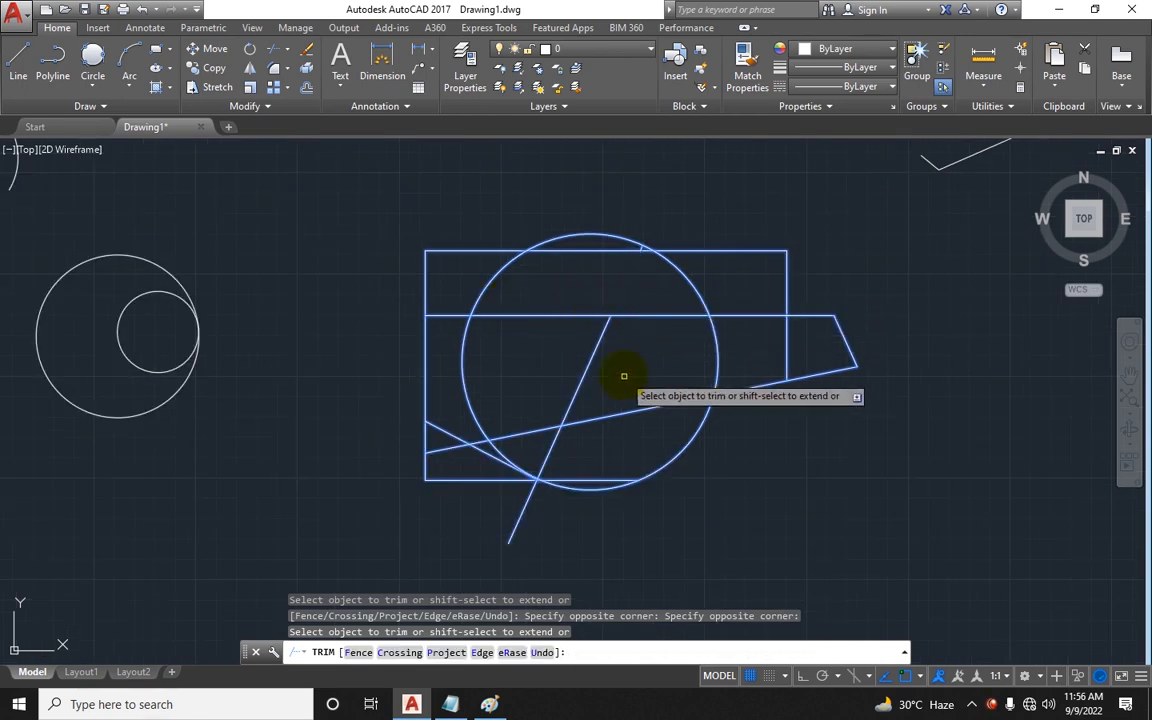
click(575, 487)
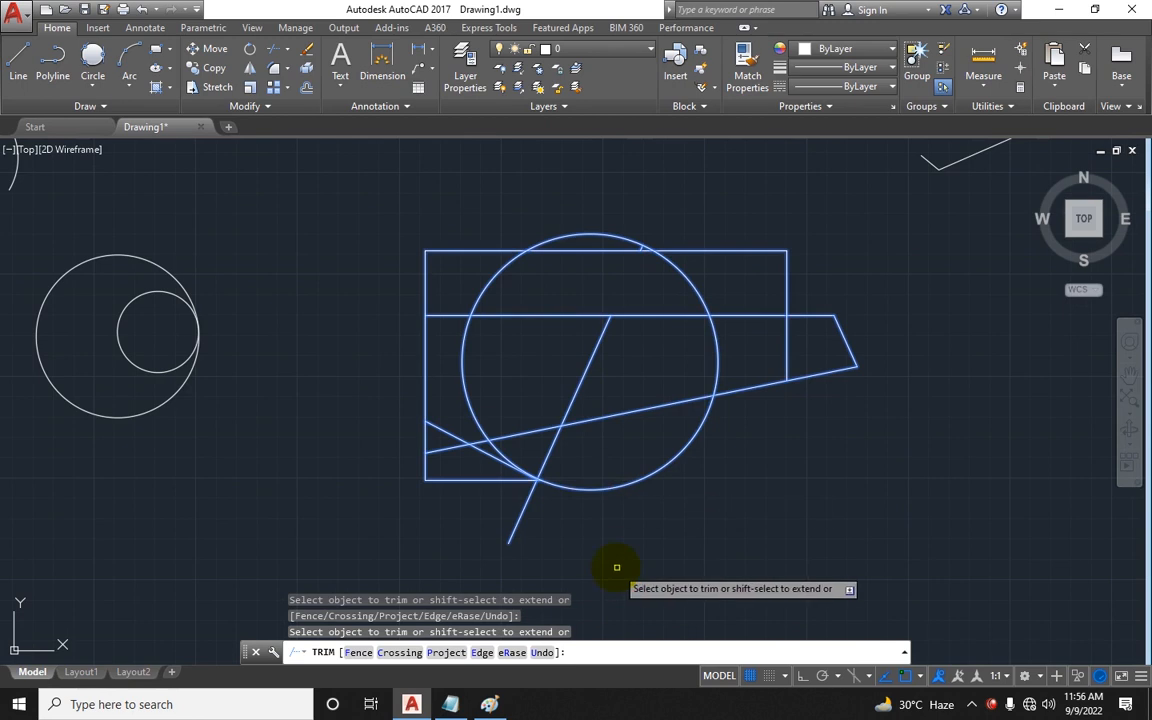
click(478, 442)
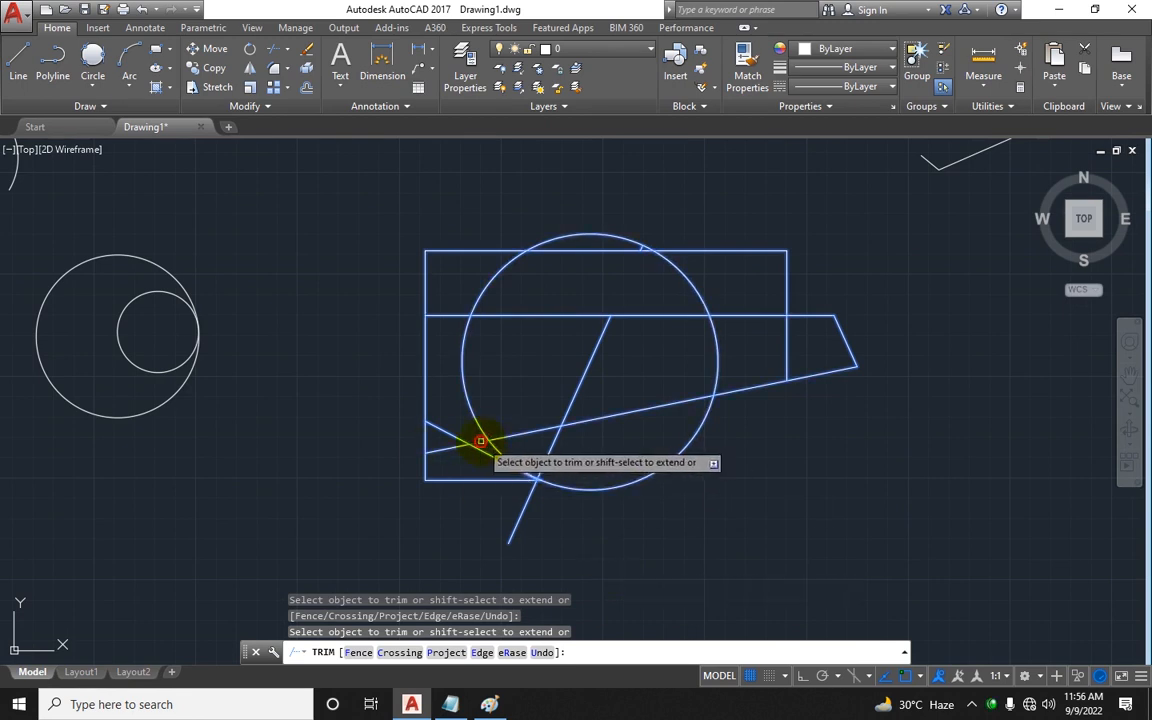
click(803, 318)
click(870, 385)
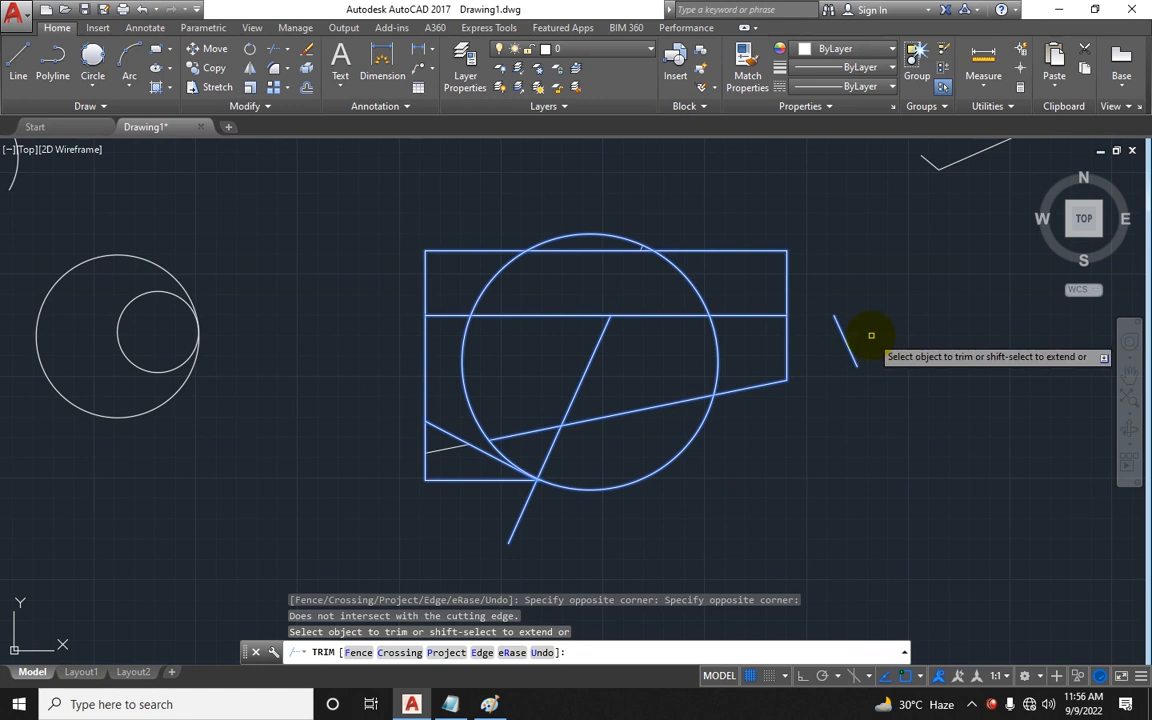
Step: Trim the circle's lower arcs and the line pieces below the rectangle
scroll(553, 211, up, 4)
click(658, 359)
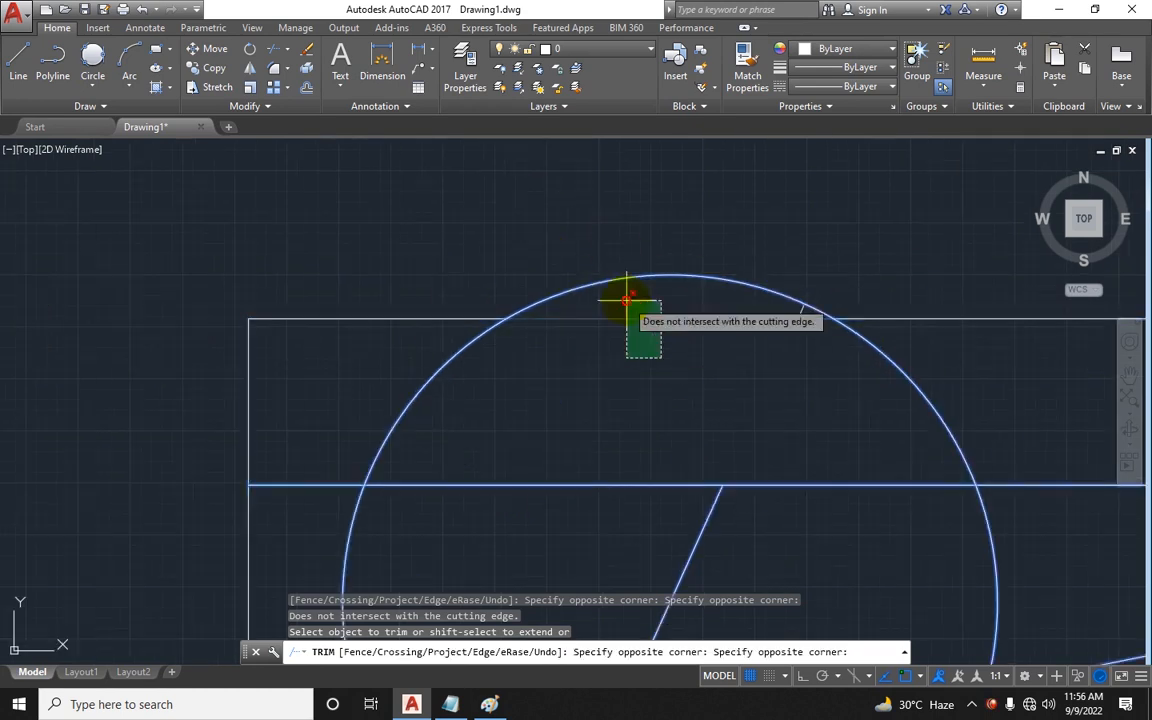
click(625, 301)
scroll(630, 350, down, 4)
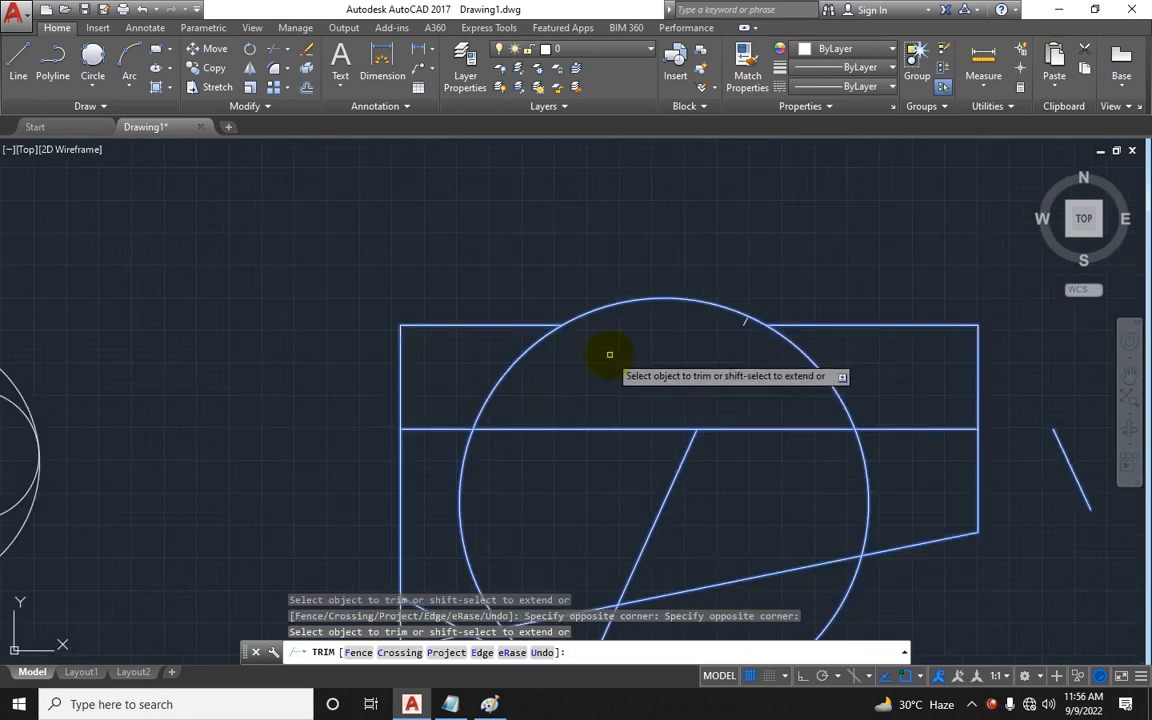
middle_drag(648, 364, 692, 307)
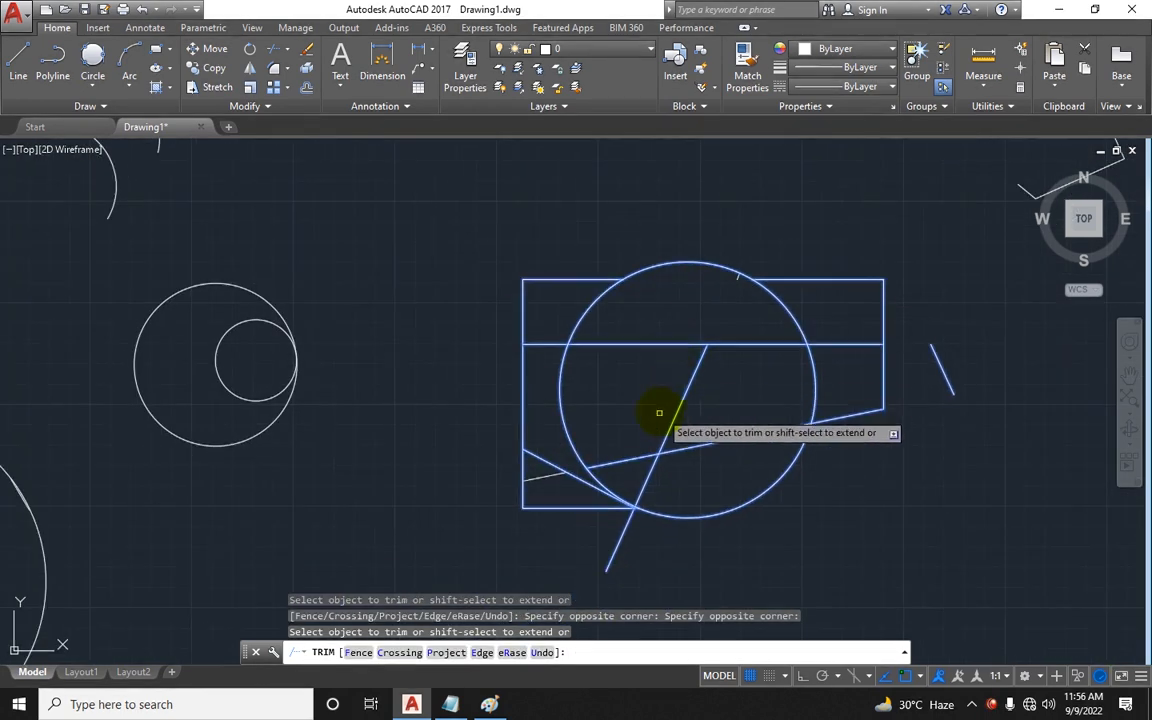
click(733, 496)
click(741, 527)
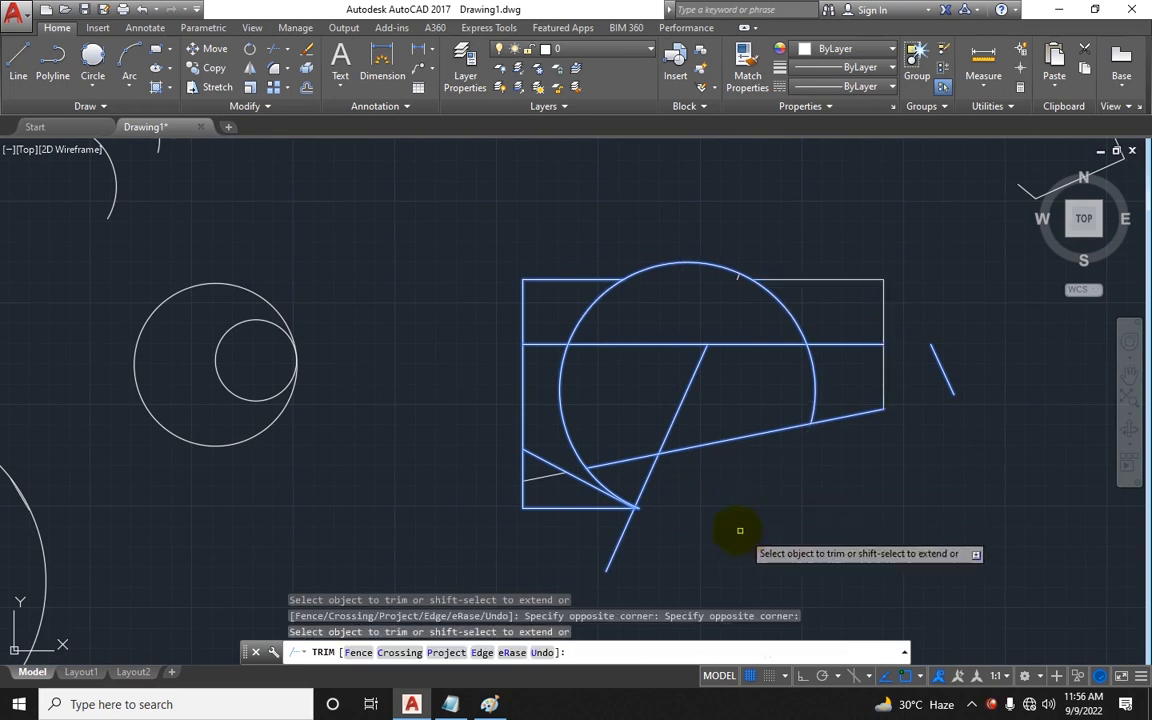
click(714, 482)
click(547, 533)
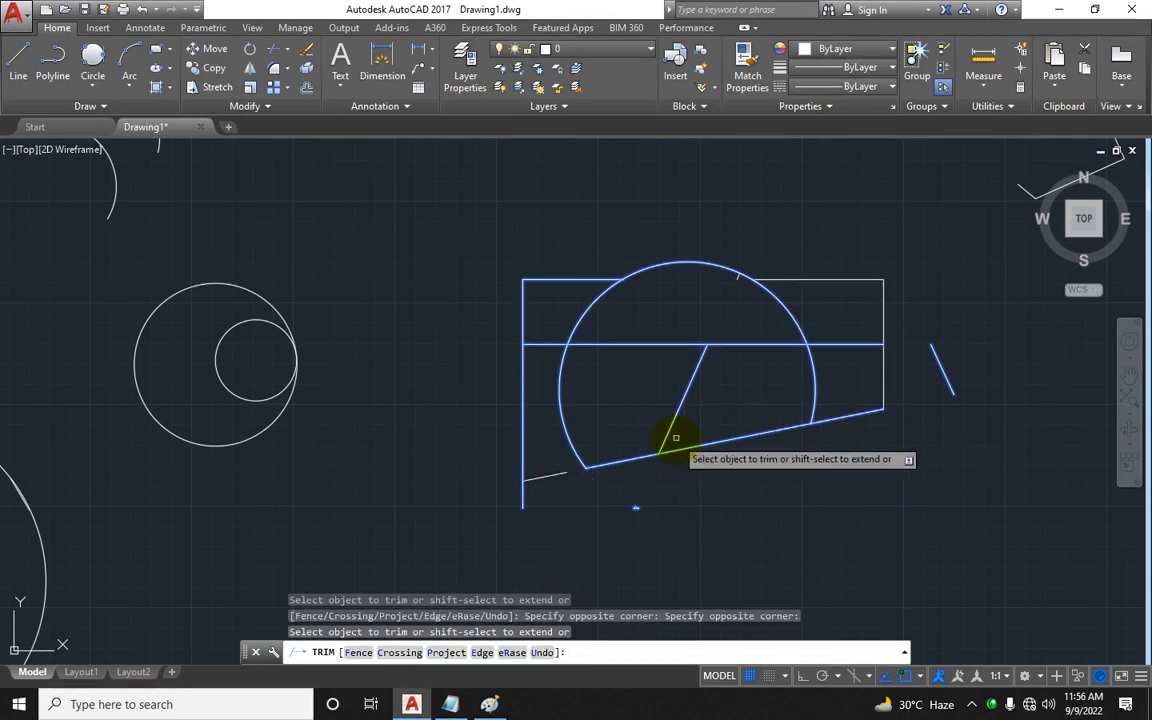
Step: Try to trim the small circle and other shapes elsewhere in the drawing
scroll(663, 420, down, 4)
middle_drag(563, 437, 771, 403)
scroll(388, 472, up, 4)
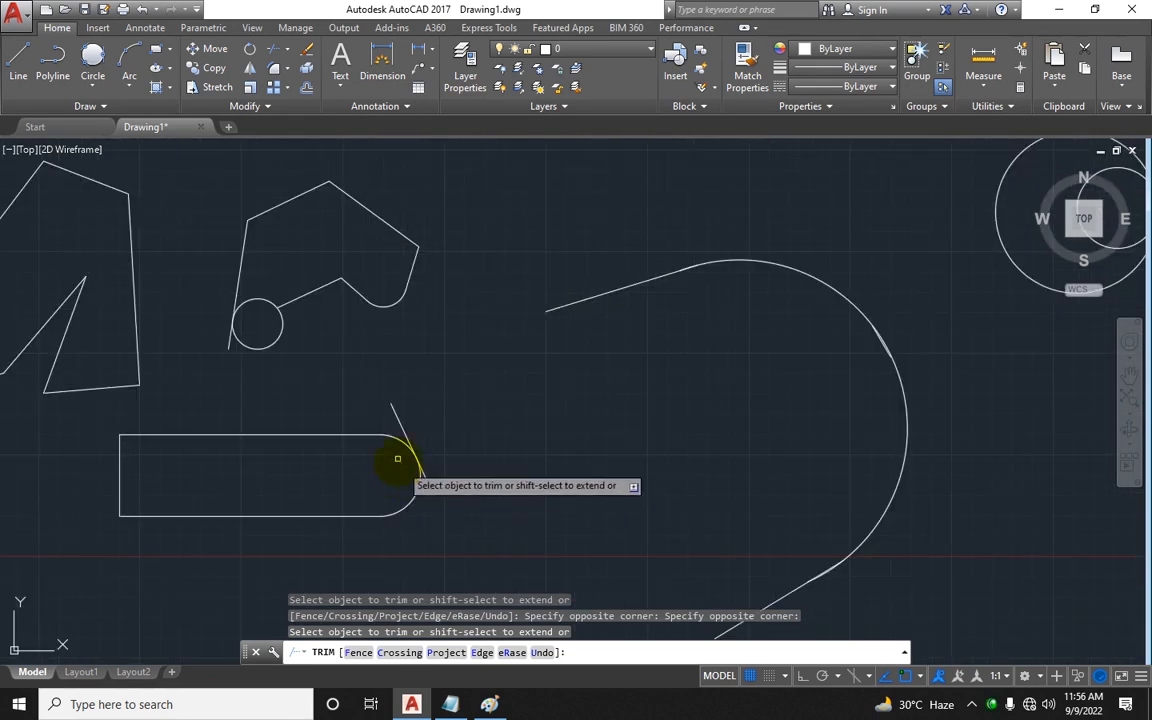
click(281, 331)
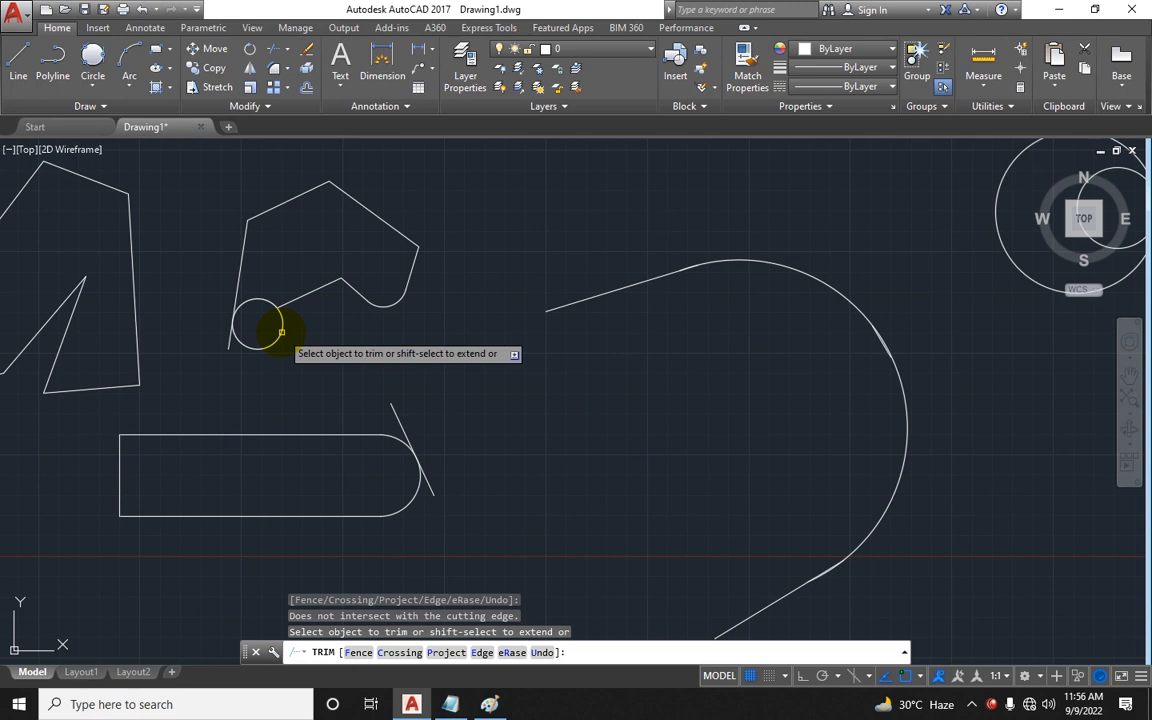
scroll(420, 340, down, 2)
mouse_move(481, 363)
middle_down()
mouse_move(261, 436)
mouse_move(249, 429)
middle_up()
scroll(257, 417, down, 2)
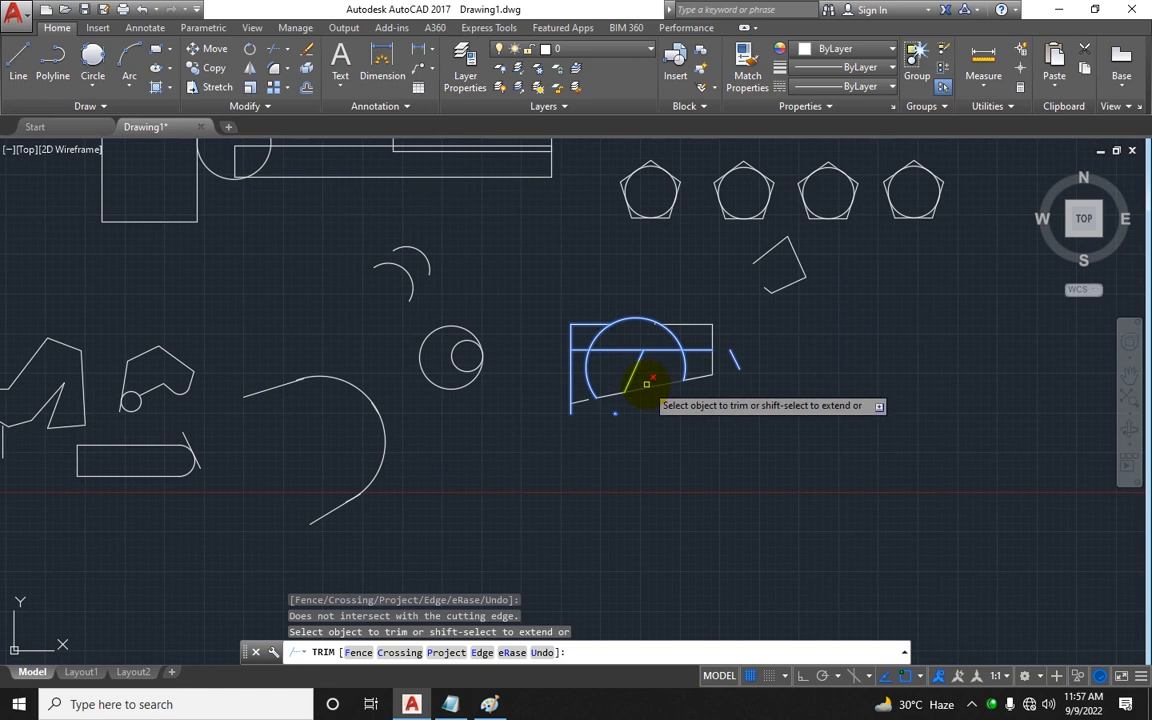
click(660, 200)
middle_drag(635, 323, 679, 485)
click(288, 318)
click(296, 306)
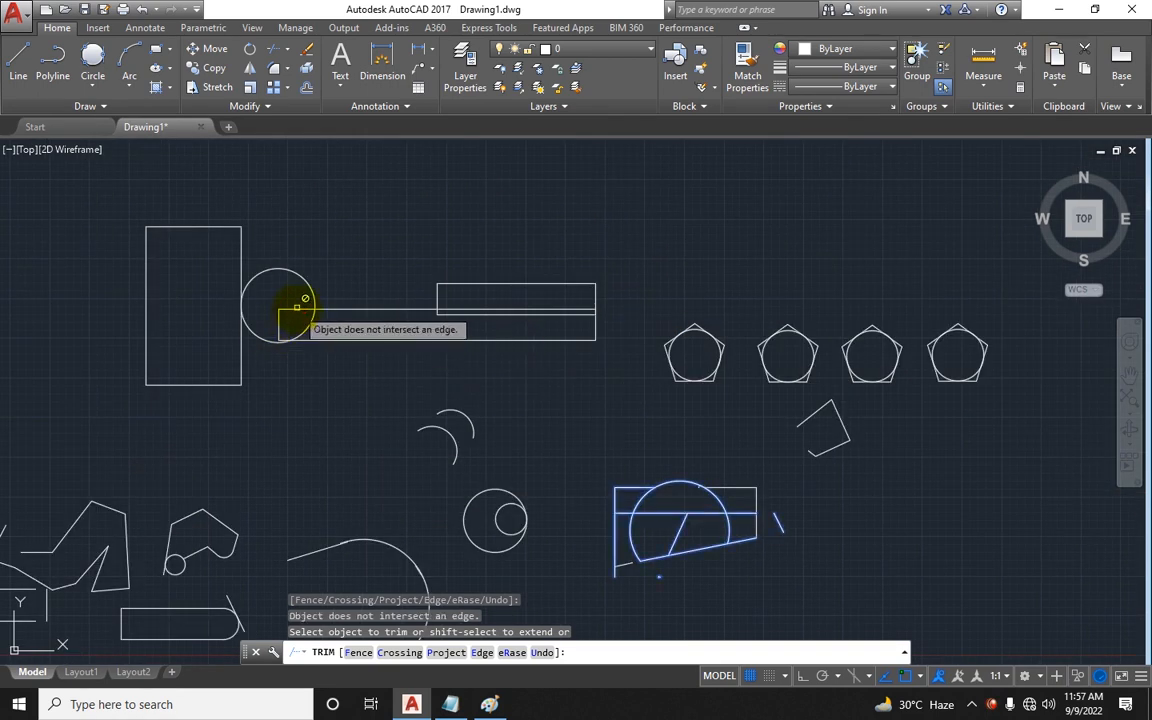
scroll(748, 504, down, 2)
middle_drag(733, 476, 743, 430)
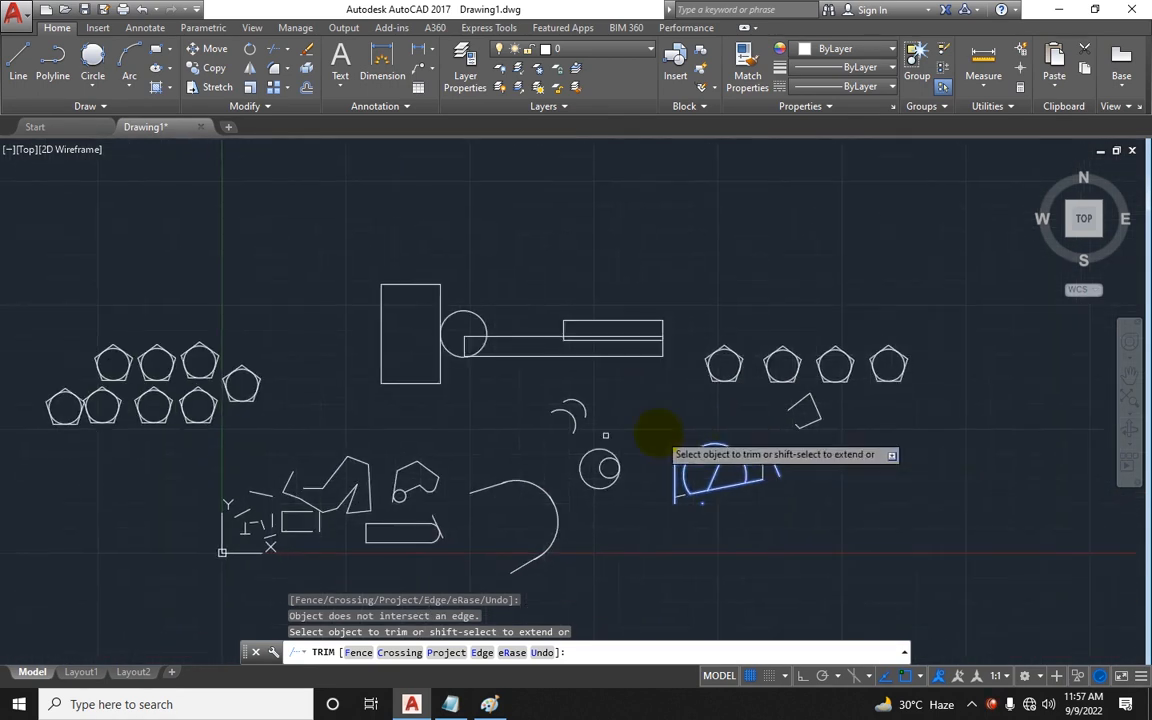
Step: Restart Trim with all objects as cutting edges and trim the small circle and the line beside it in the lower-left shape
key(Escape)
text(tr)
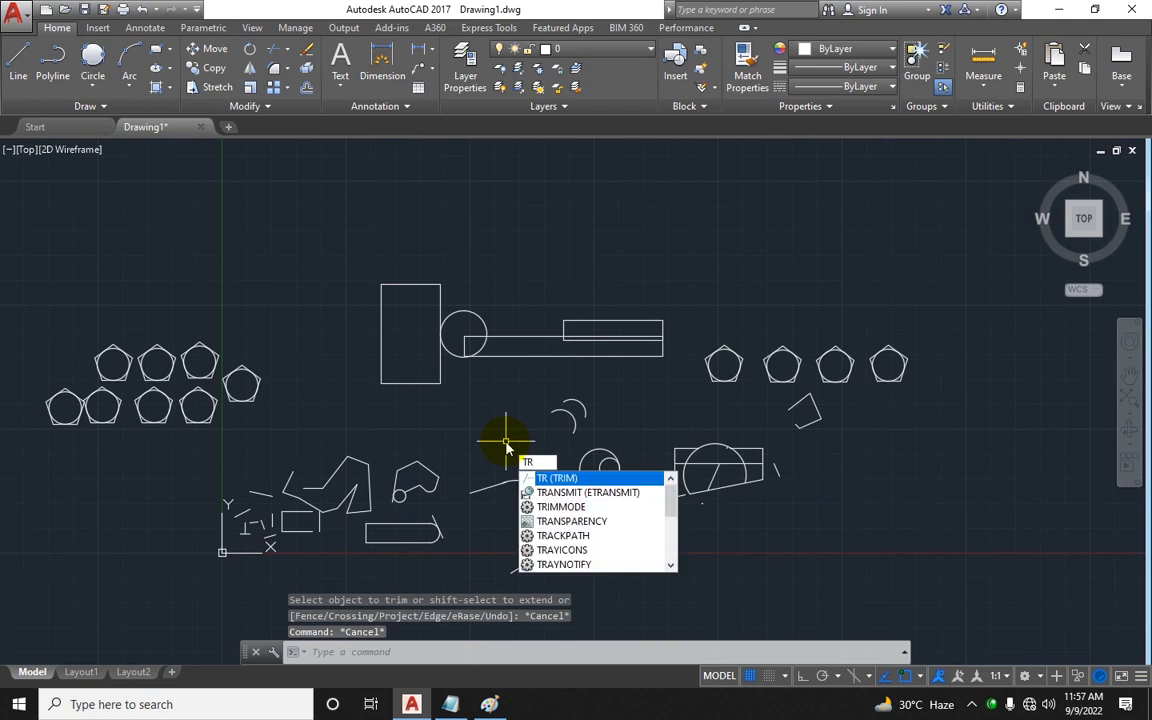
key(Return)
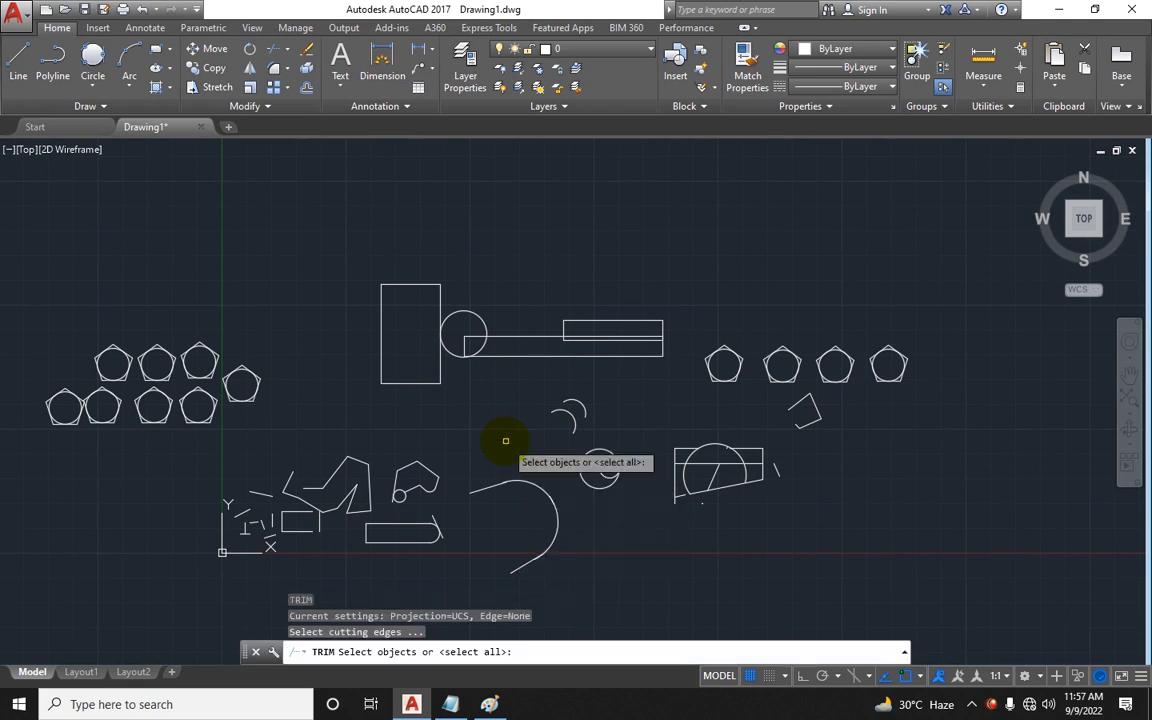
key(Return)
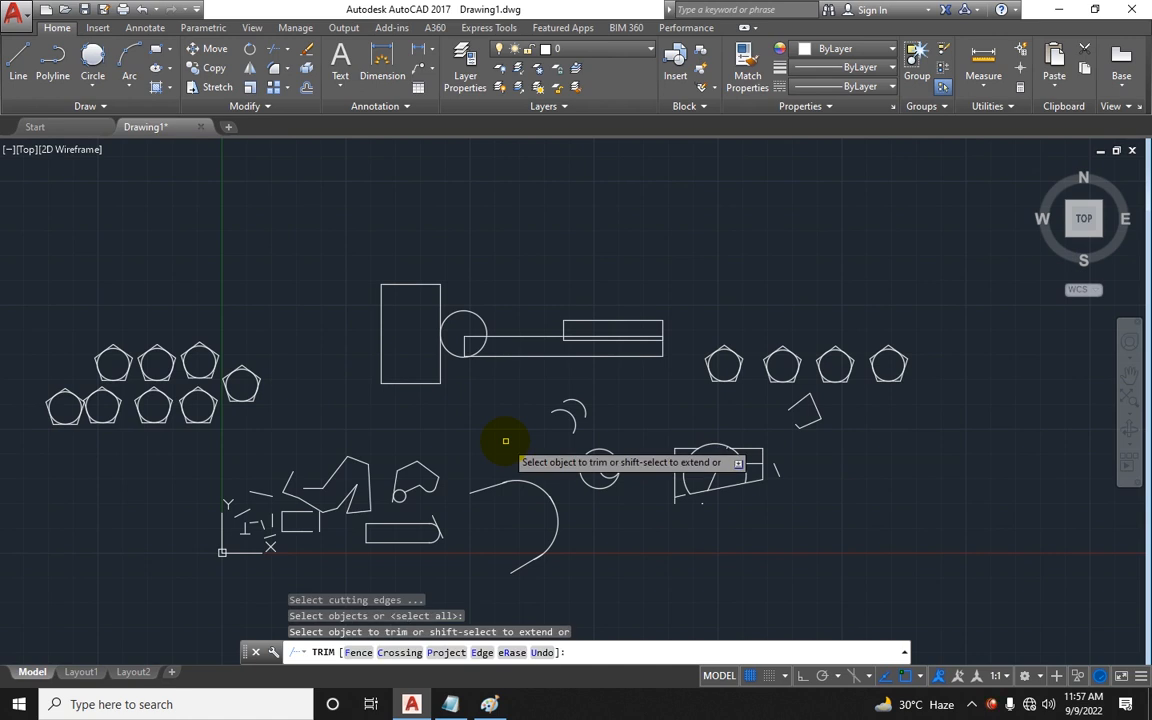
scroll(458, 486, up, 5)
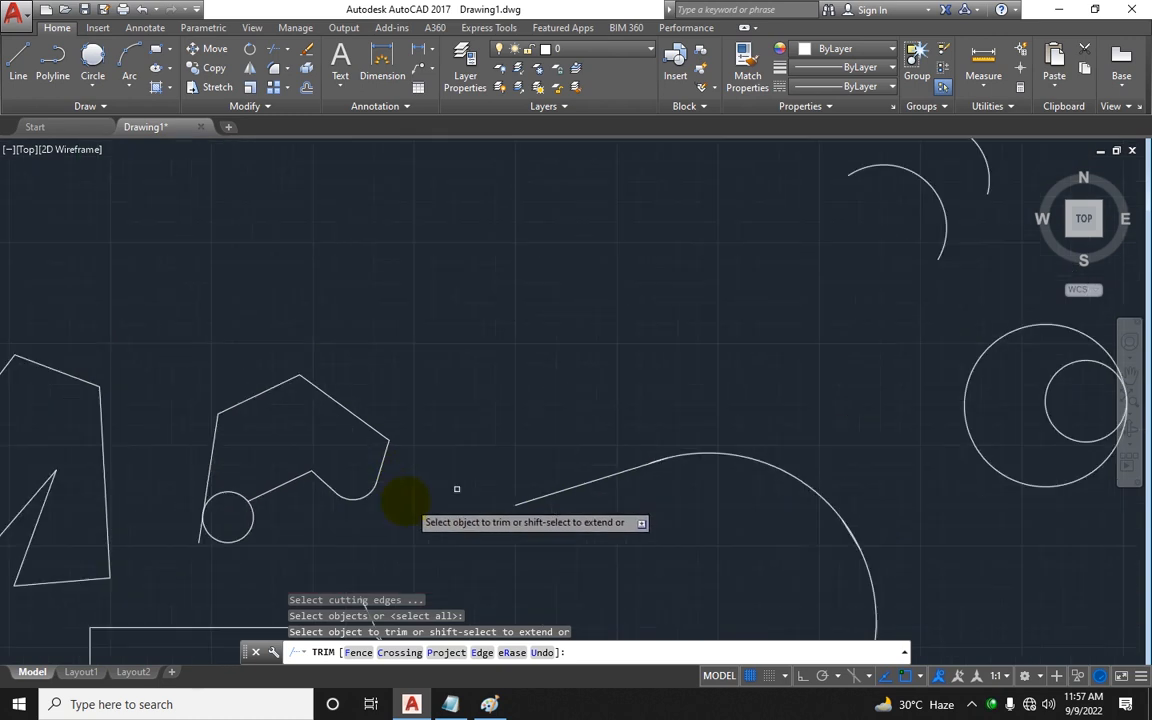
click(255, 508)
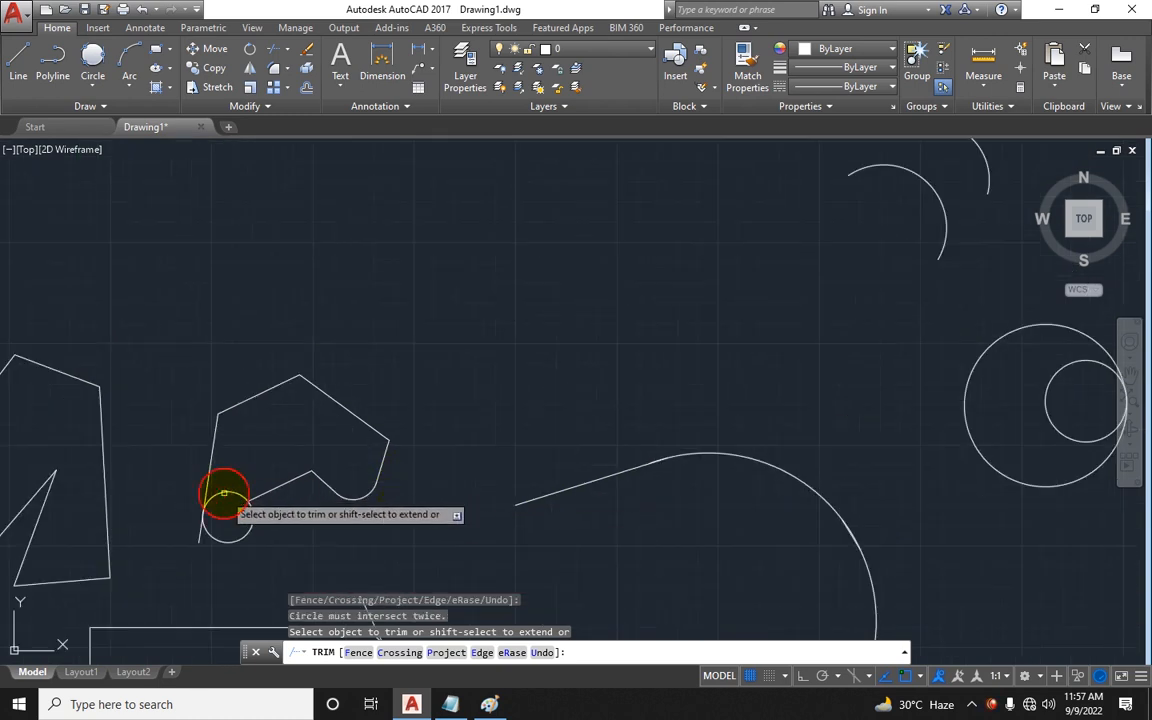
click(262, 488)
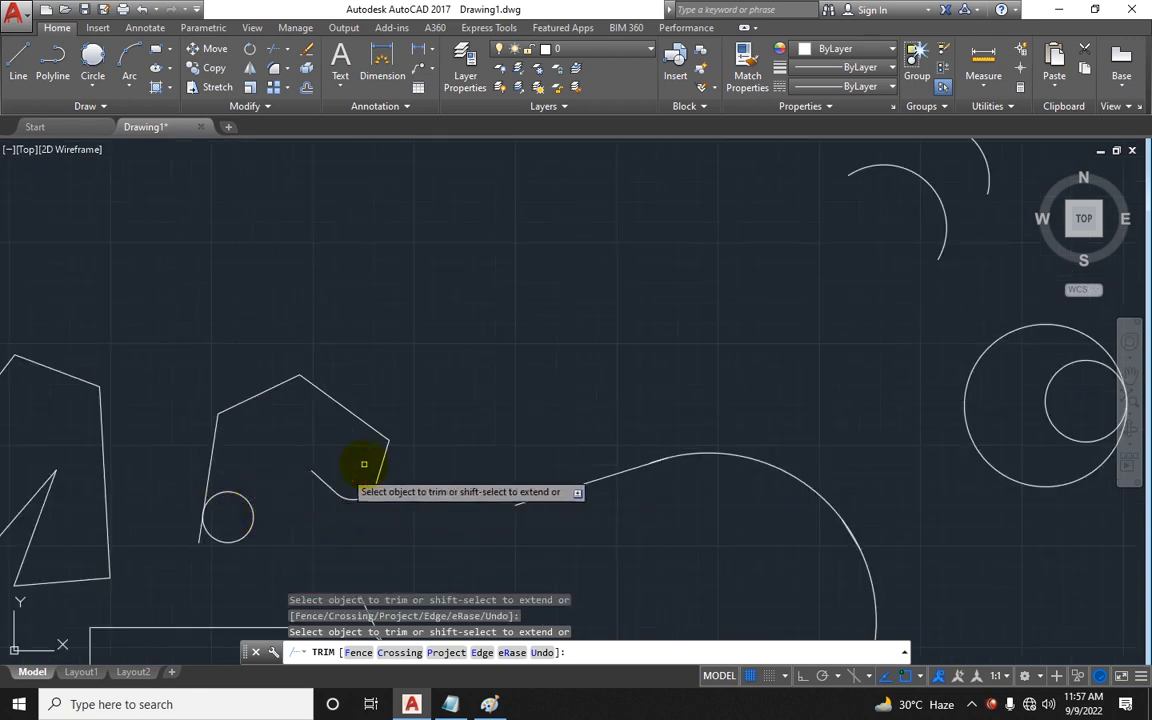
Step: Trim further segments of the circle-and-rectangle figure and neighbouring lines
scroll(700, 480, down, 5)
scroll(924, 457, up, 2)
click(920, 388)
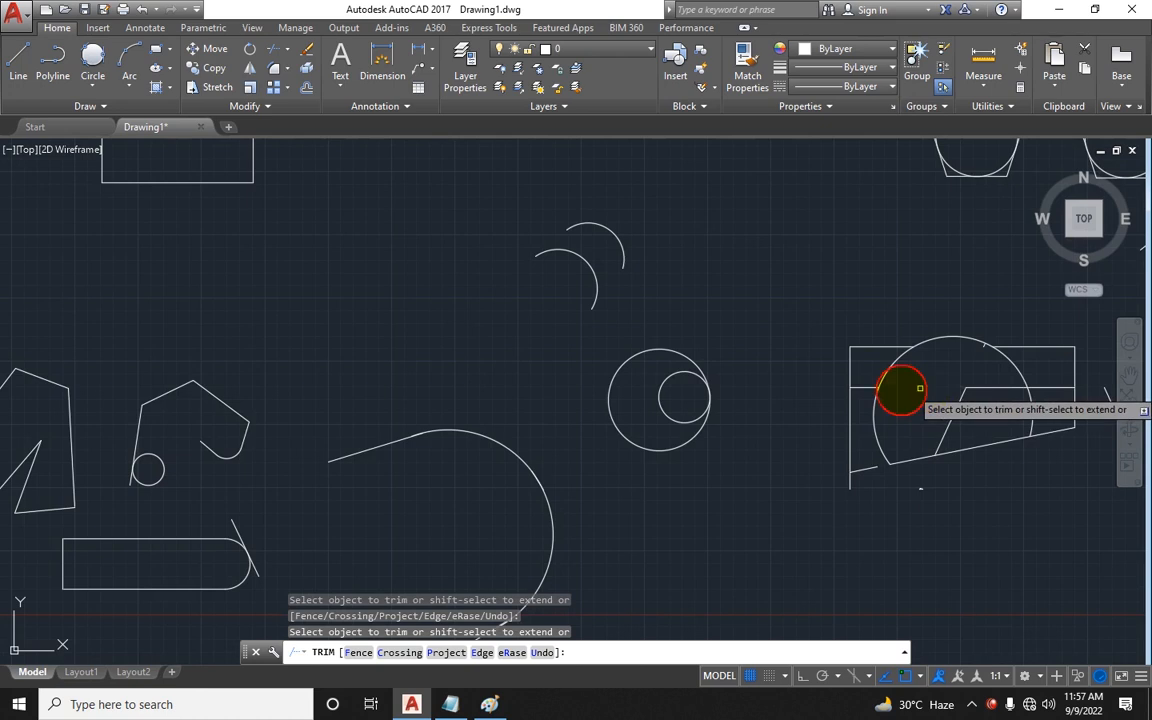
scroll(332, 272, down, 2)
middle_drag(342, 287, 403, 404)
click(409, 271)
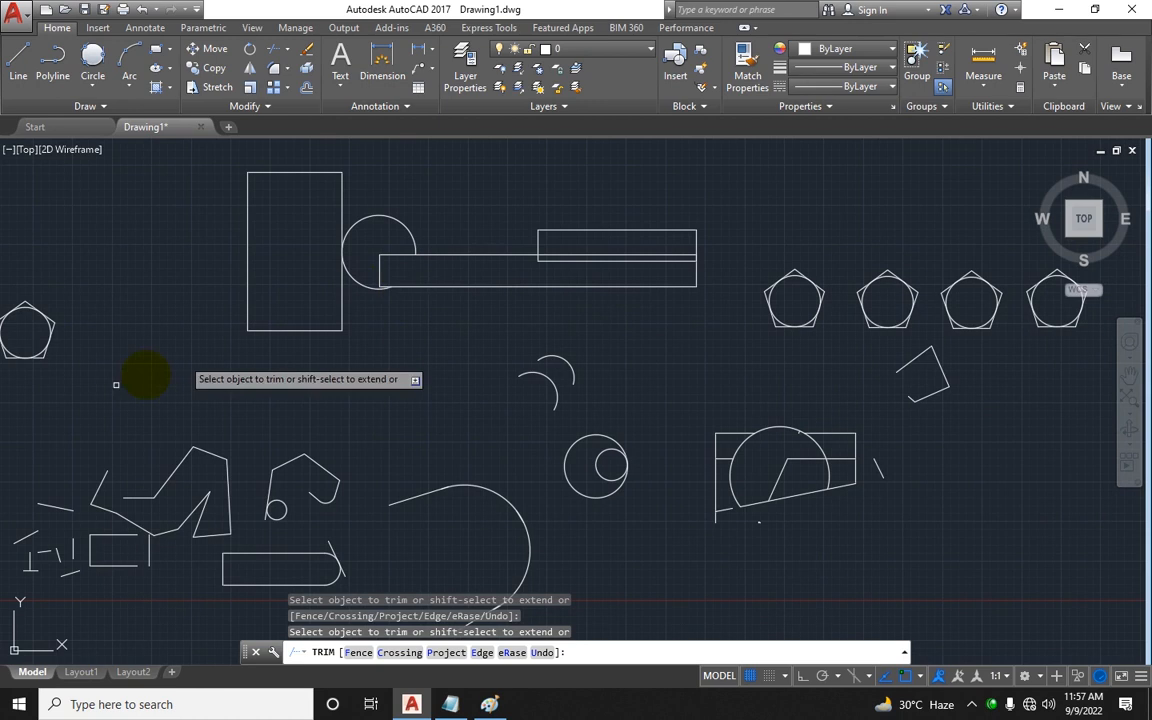
Step: Trim the pentagon corners sticking out beyond their inscribed circle, then exit Trim
mouse_move(13, 378)
middle_down()
mouse_move(267, 419)
mouse_move(250, 376)
middle_up()
scroll(250, 376, up, 4)
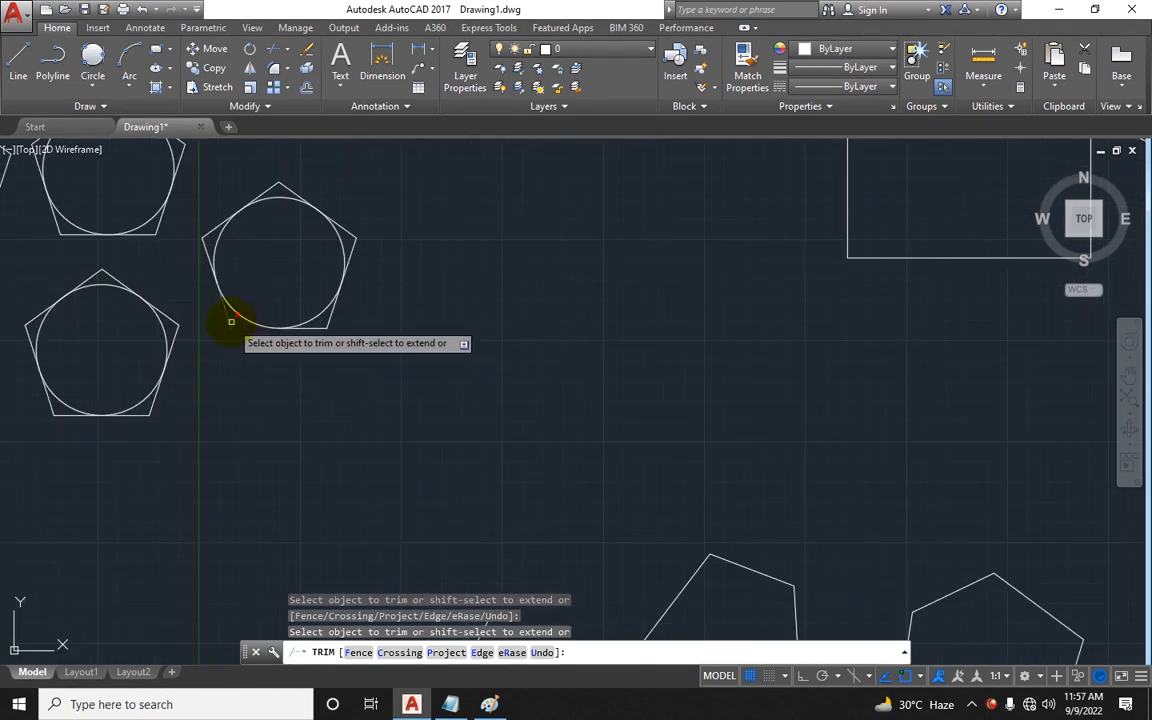
click(231, 325)
click(317, 329)
click(328, 322)
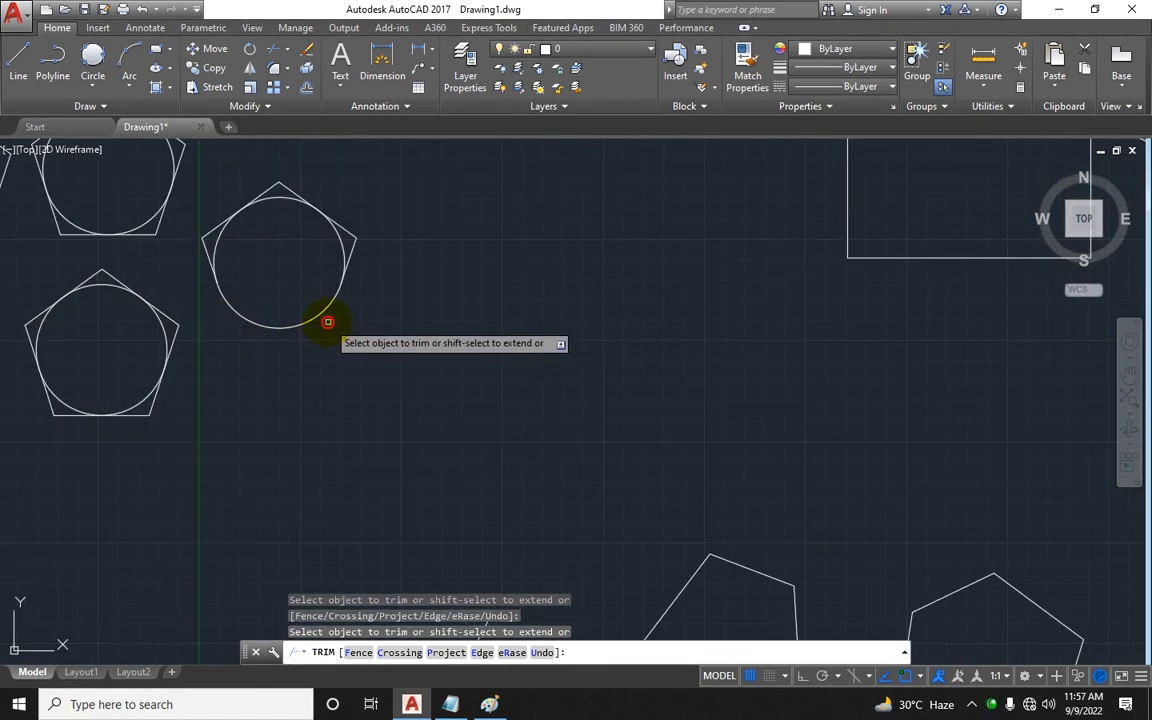
click(353, 244)
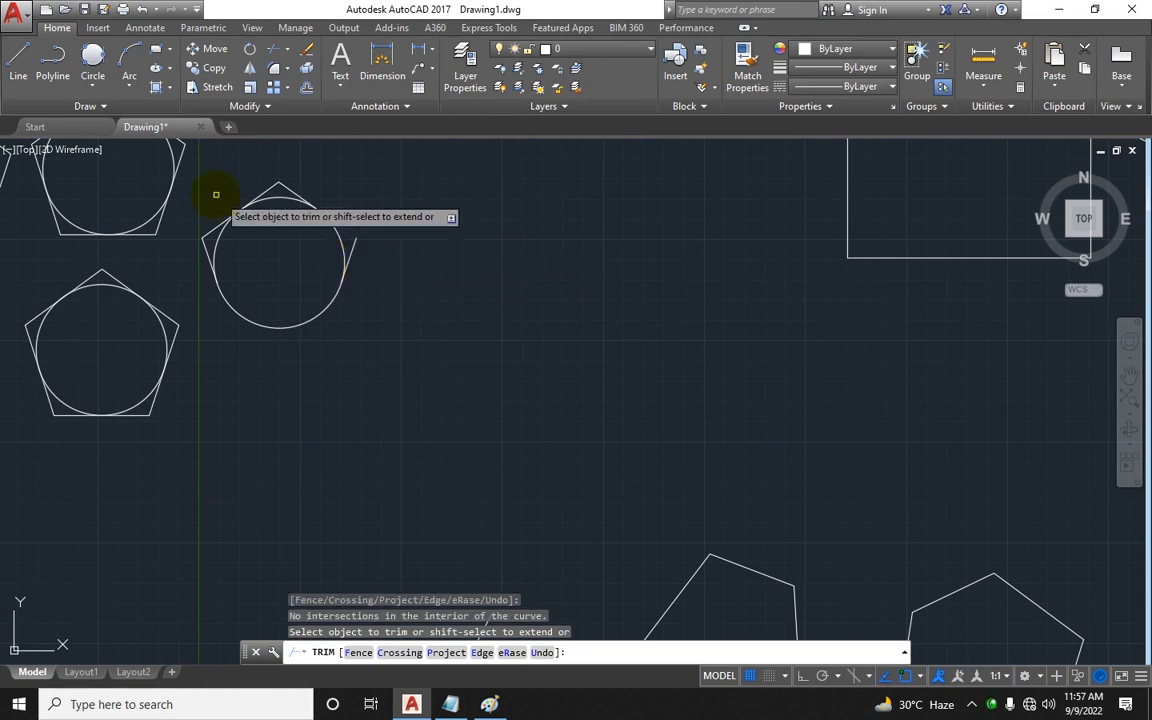
click(211, 229)
click(209, 243)
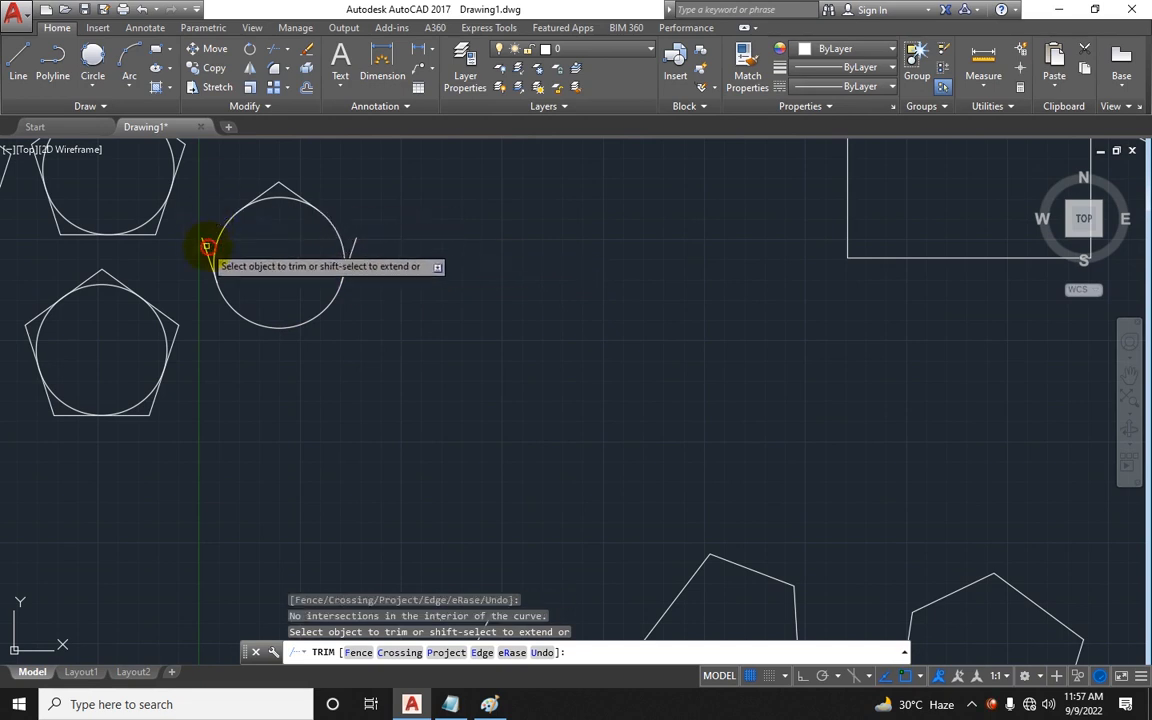
key(Escape)
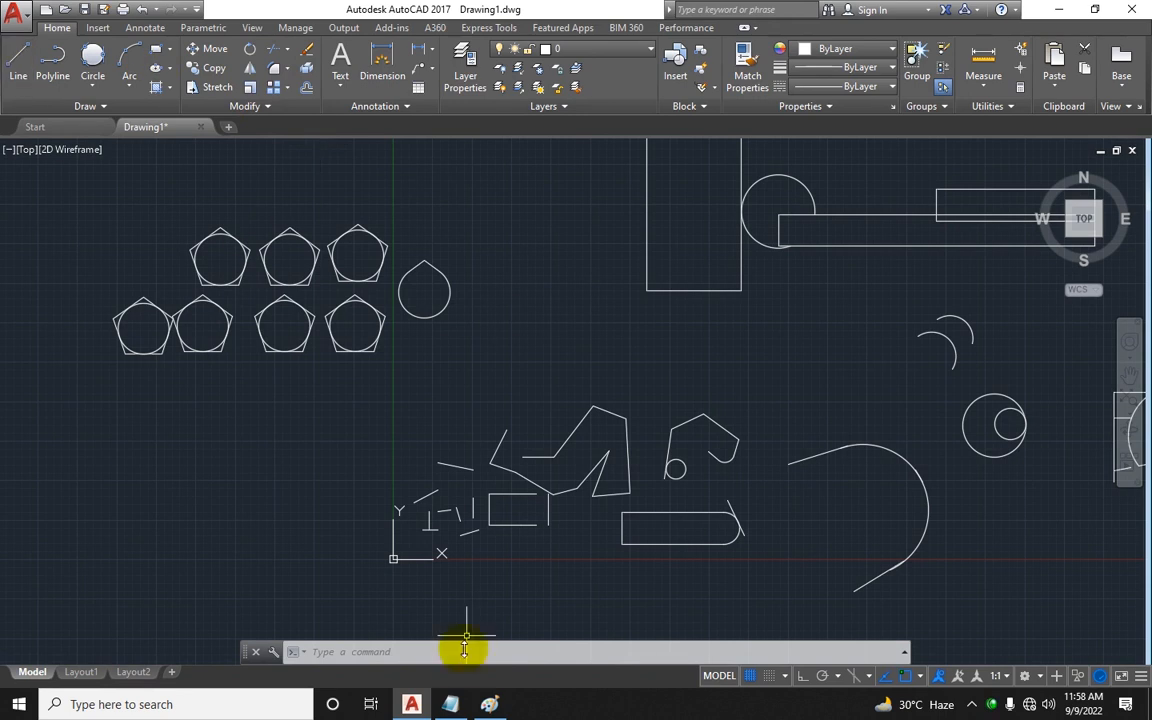
Step: Switch to Notepad and extend the Modification heading to read Modification Tool
click(455, 706)
scroll(386, 411, down, 3)
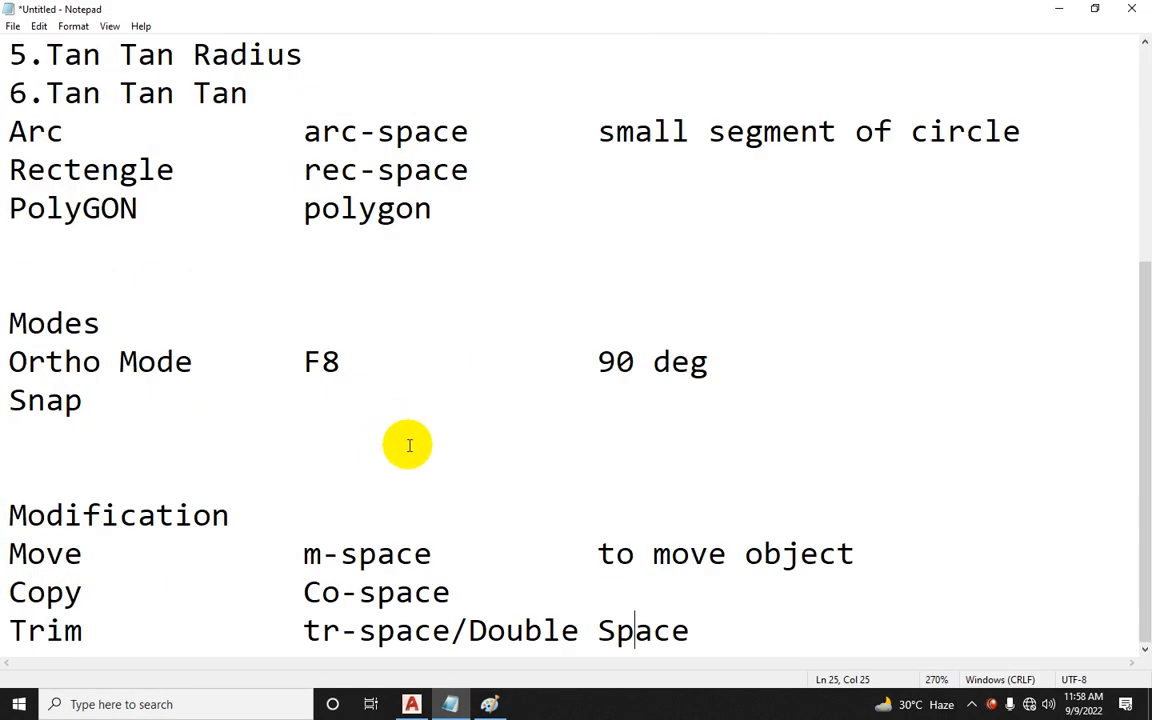
click(352, 516)
text(To)
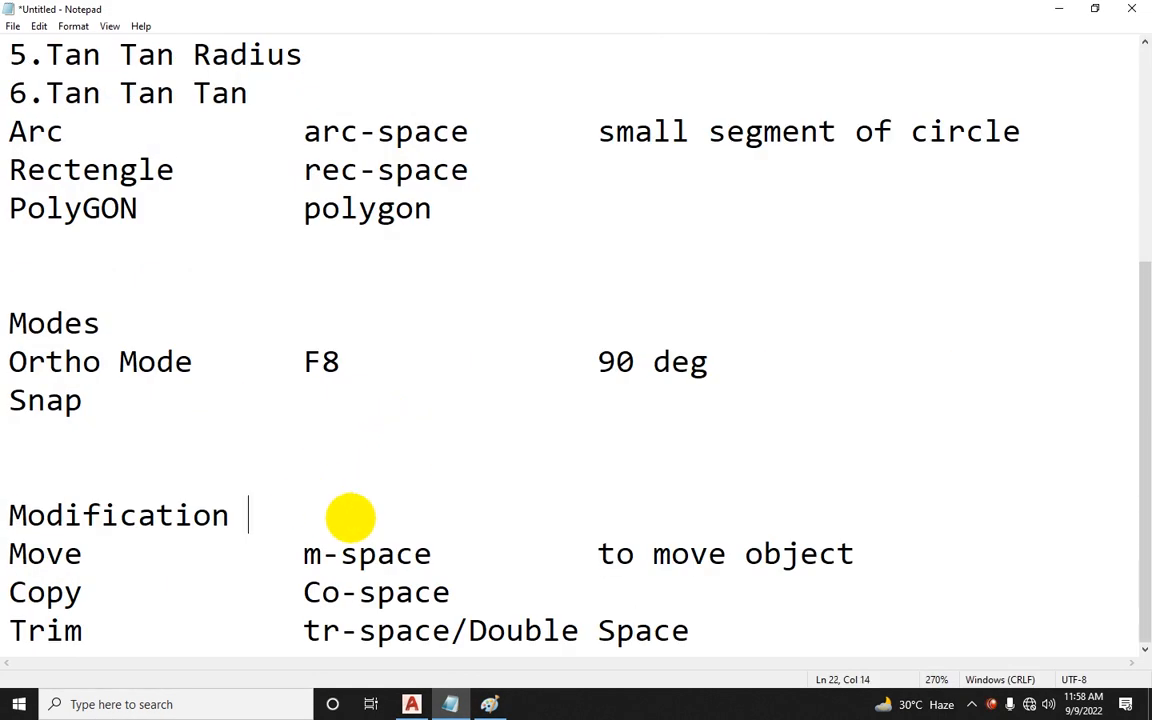
text(ol)
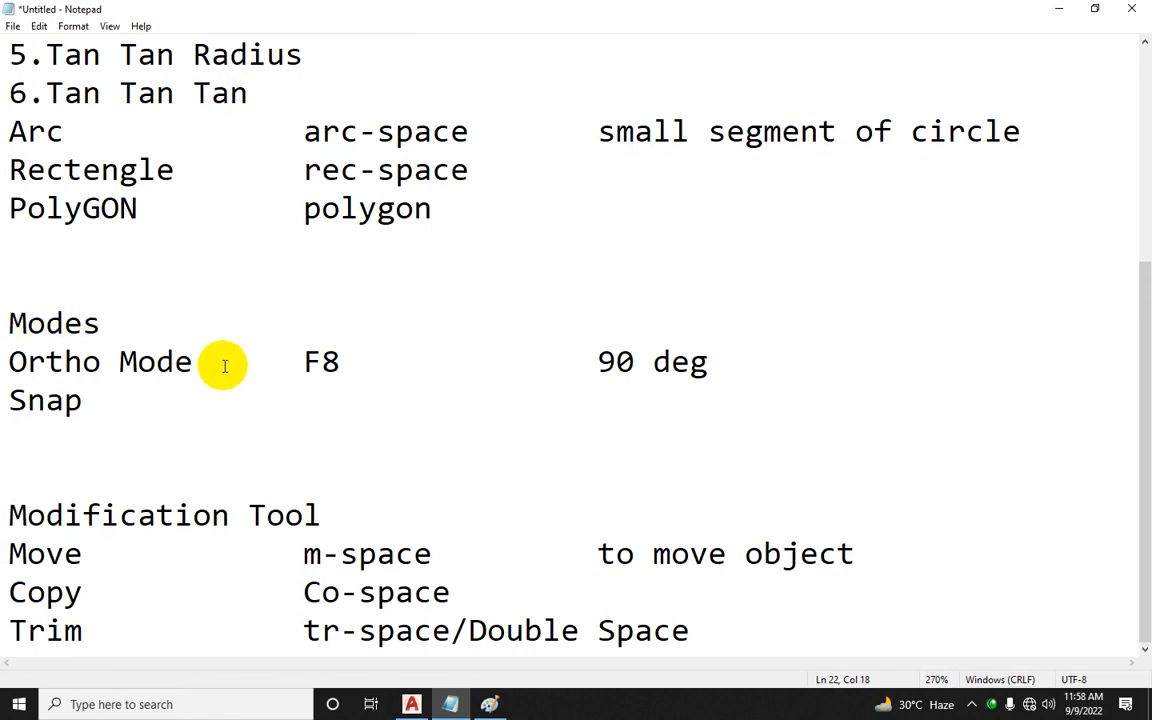
scroll(226, 363, up, 3)
scroll(183, 260, down, 3)
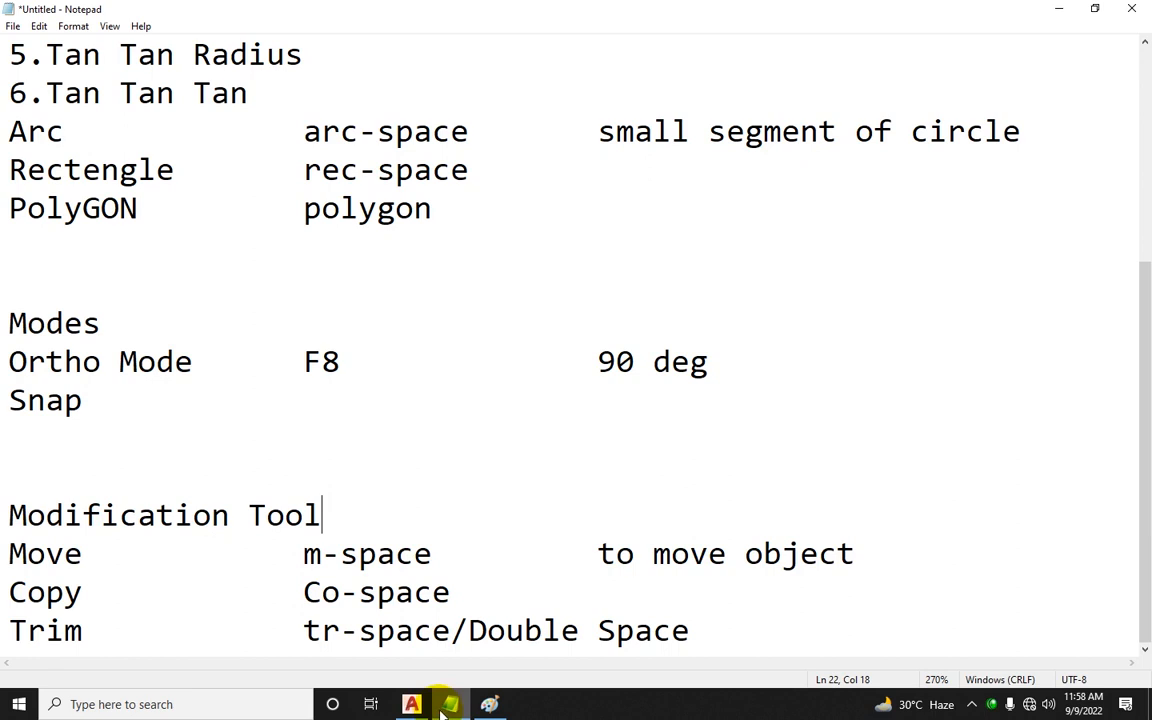
Step: Return to AutoCAD and start a new blank drawing
click(411, 704)
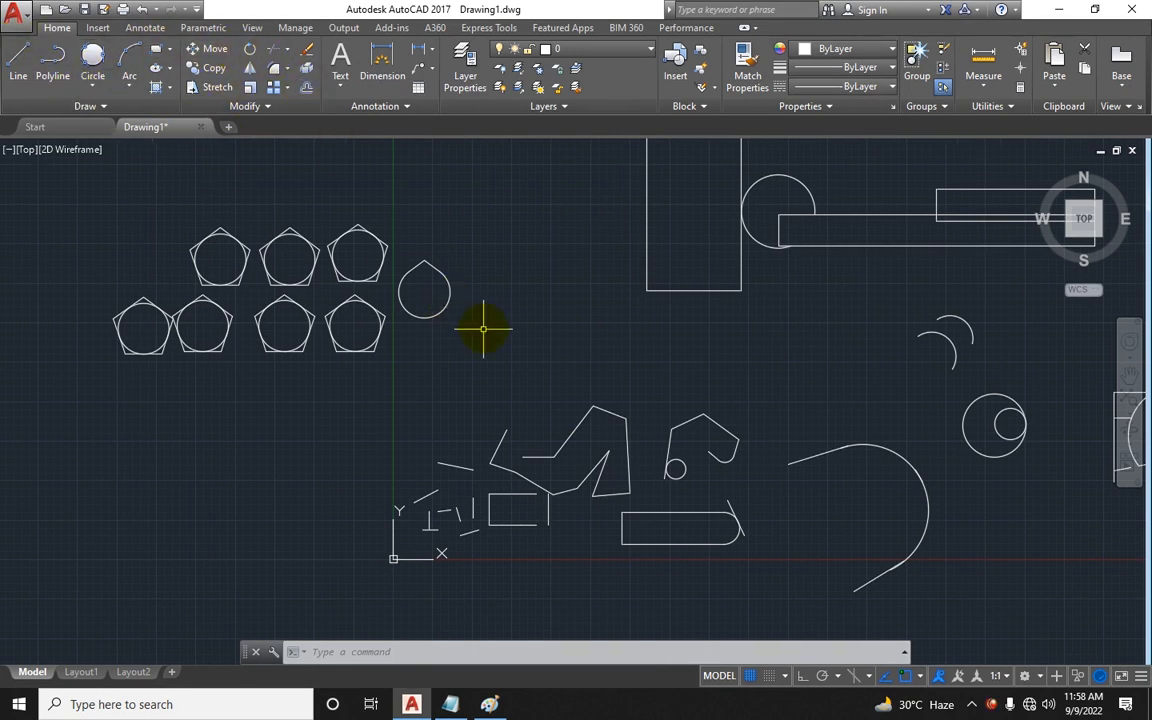
key(ctrl+n)
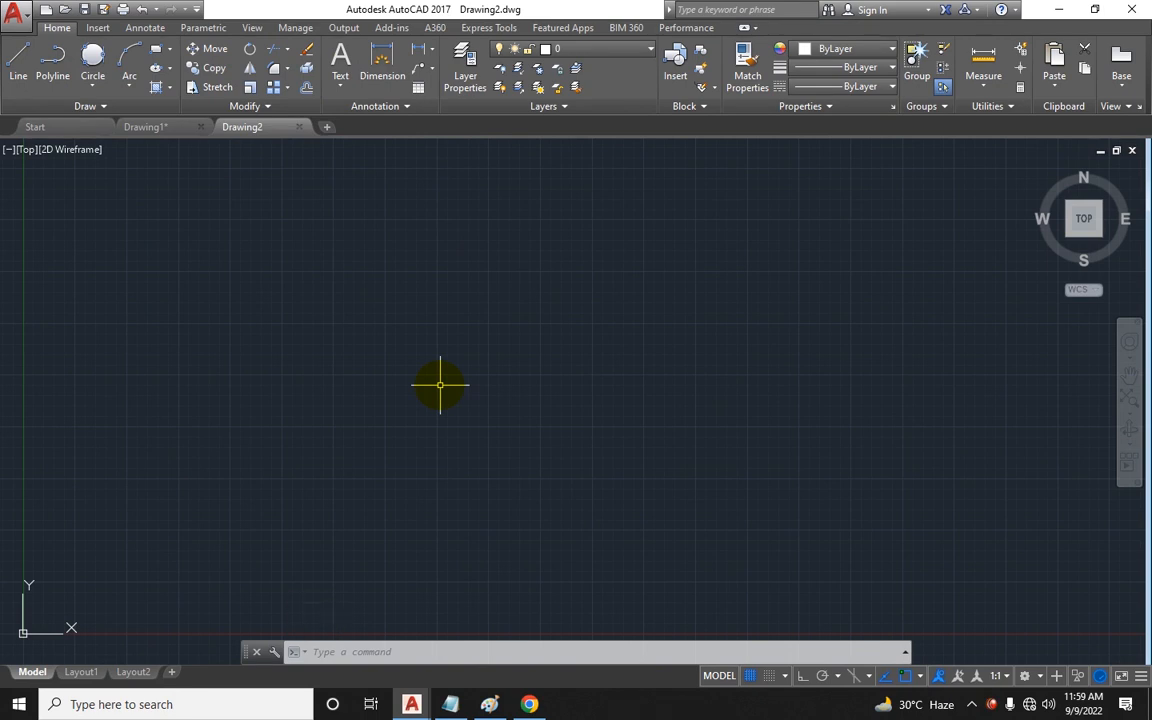
key(Escape)
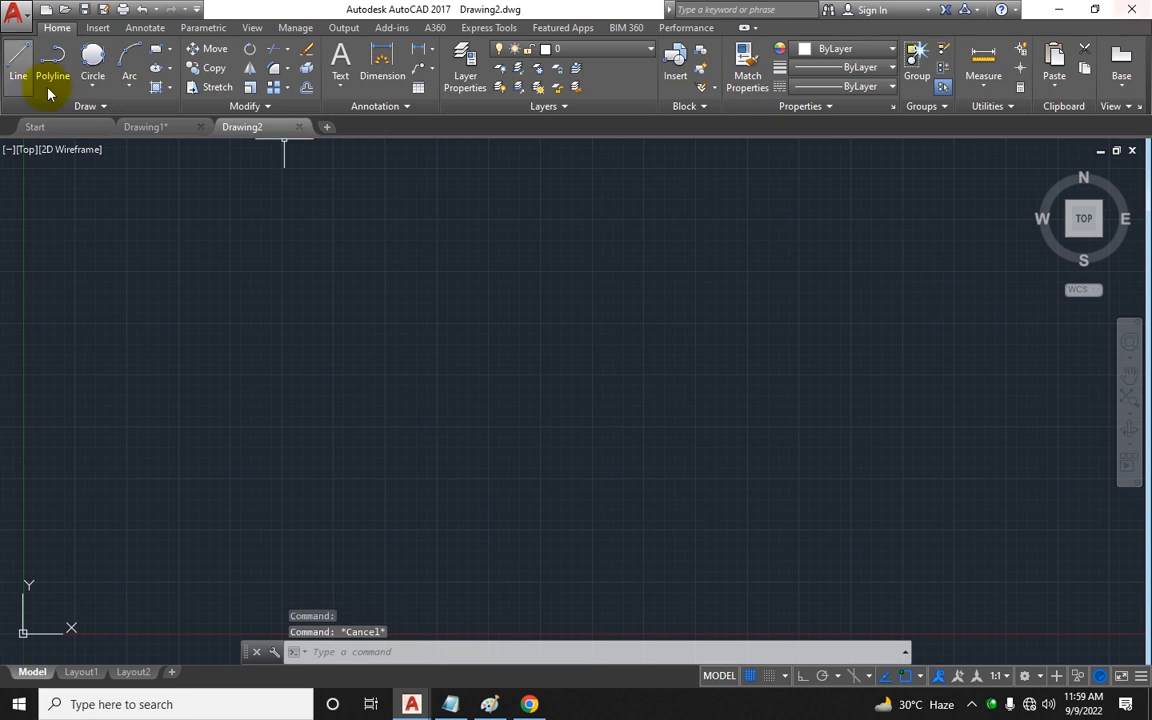
Step: Draw a 70 by 60 rectangle with the Rectangle command
text(rec)
key(Return)
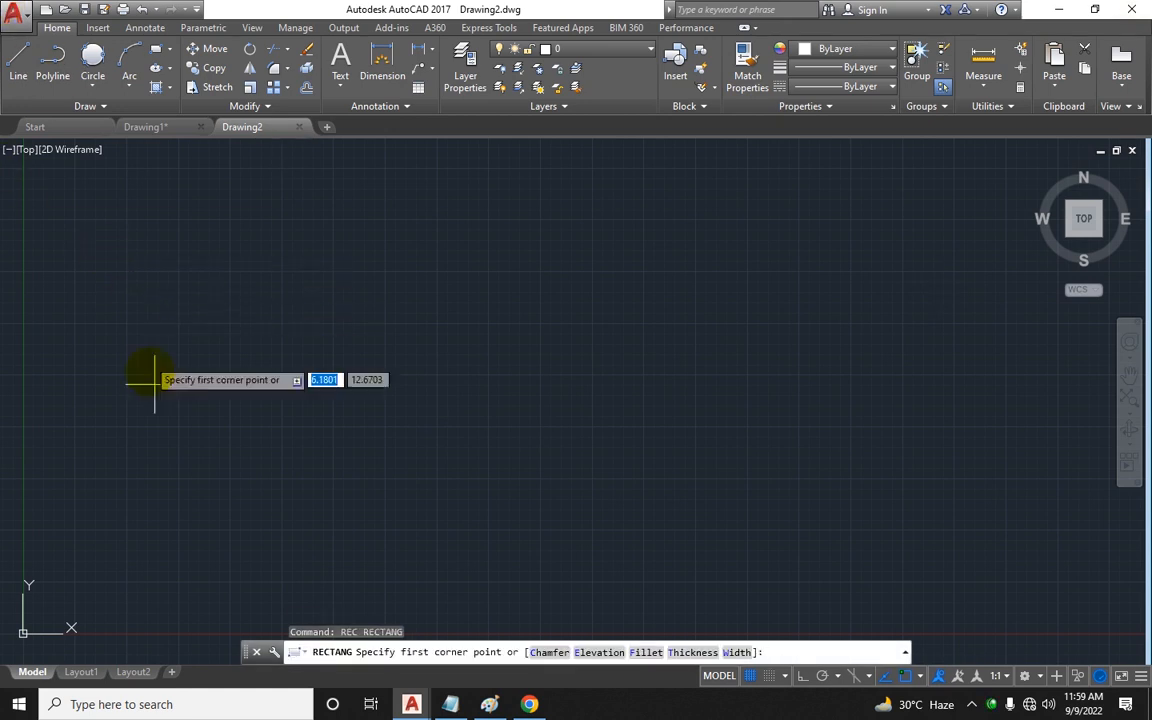
click(185, 502)
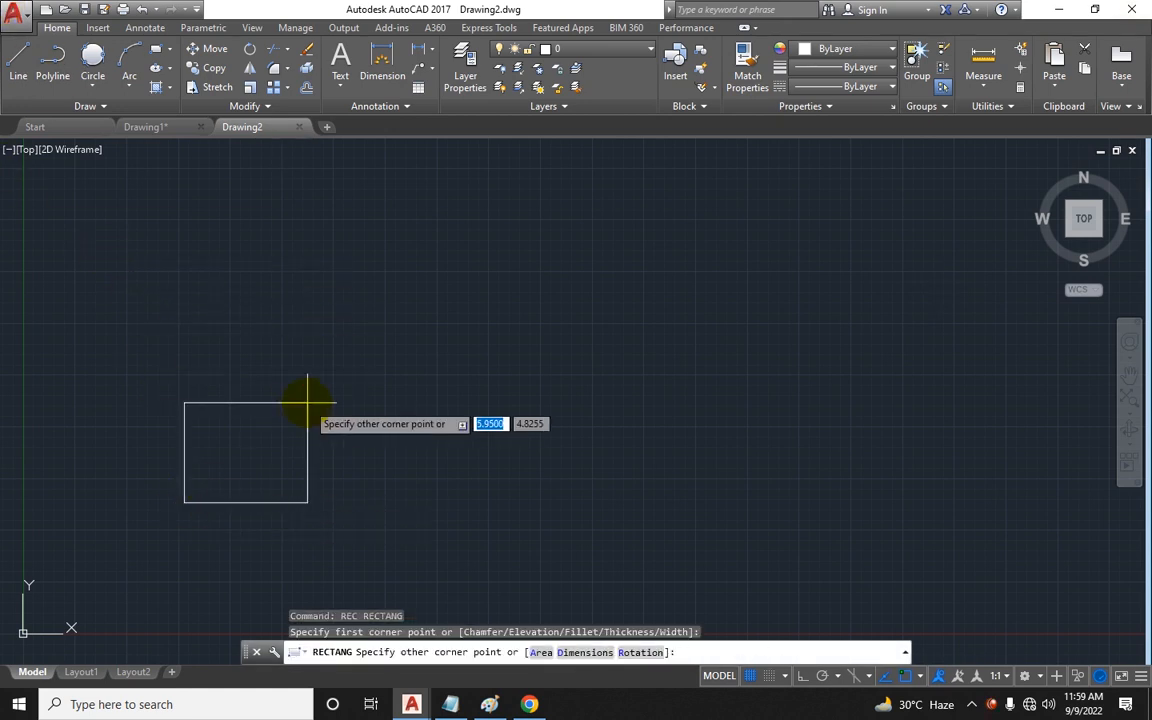
text(70)
key(Tab)
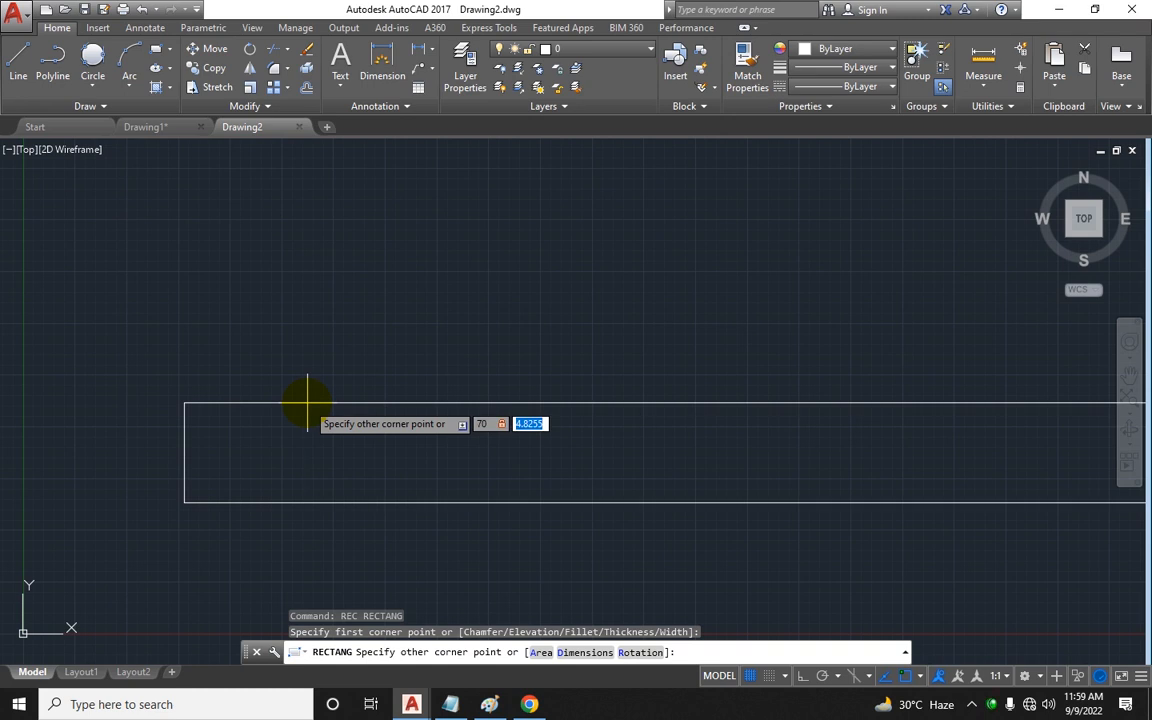
key(BackSpace)
key(Return)
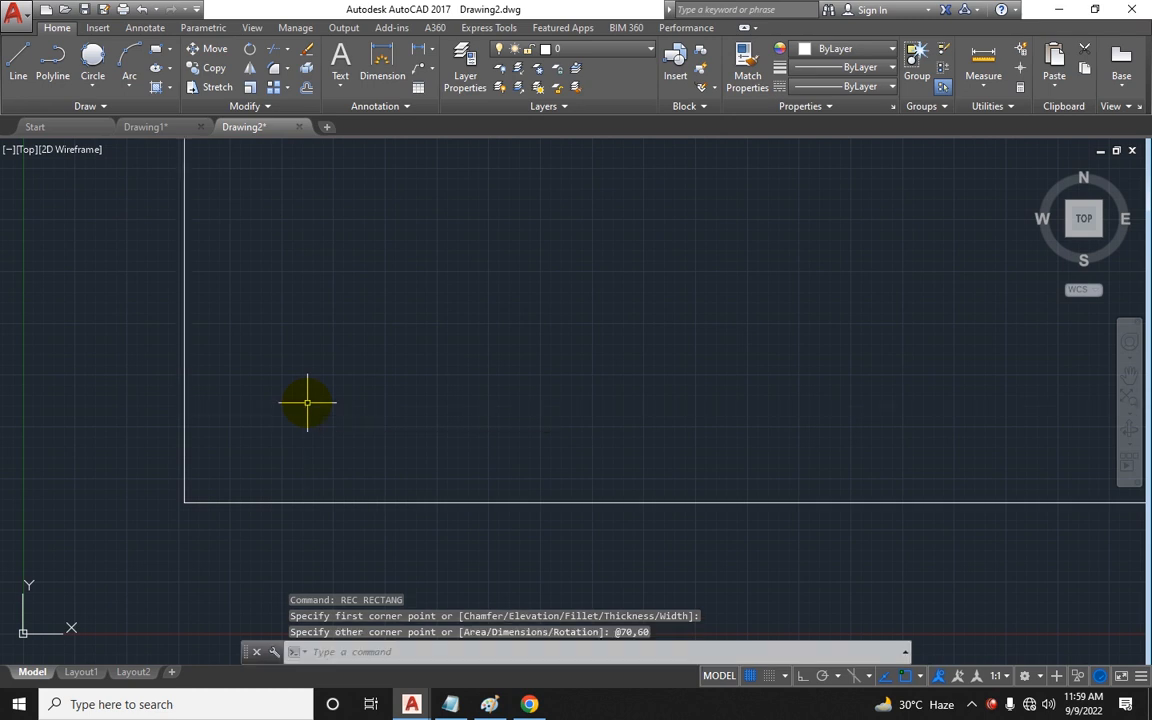
Step: Draw a Center, Radius circle of radius 35 centered on the midpoint of the rectangle's top edge
scroll(340, 393, down, 3)
scroll(345, 385, down, 5)
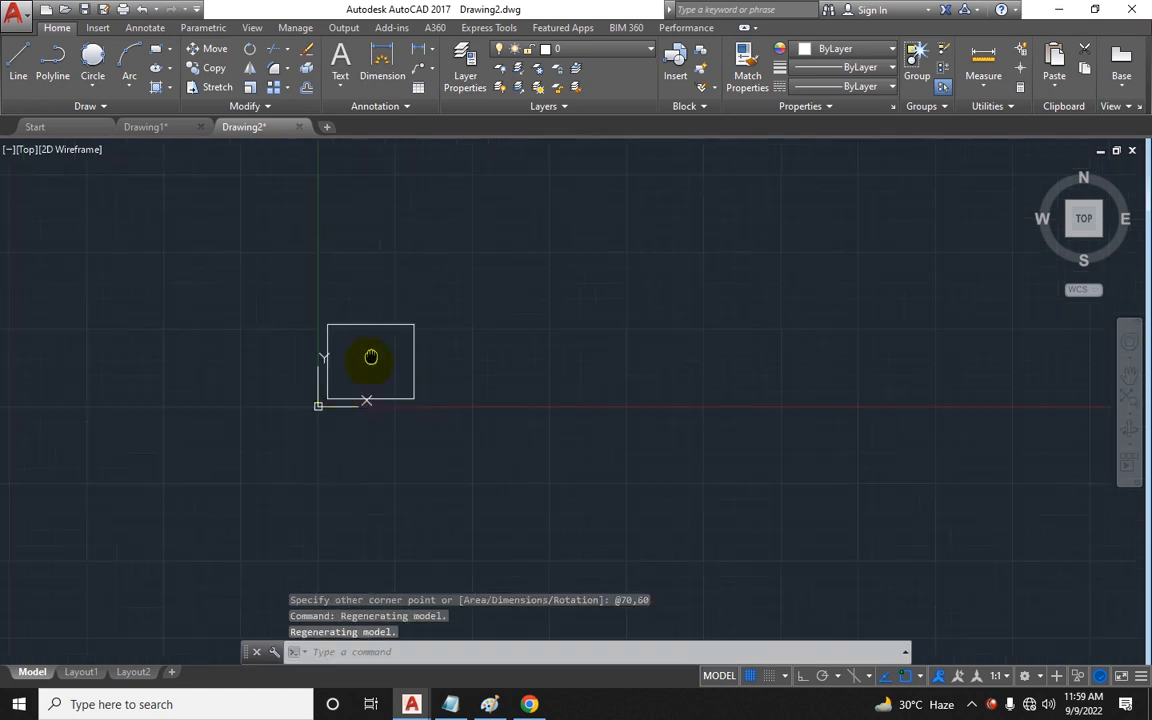
scroll(356, 382, up, 4)
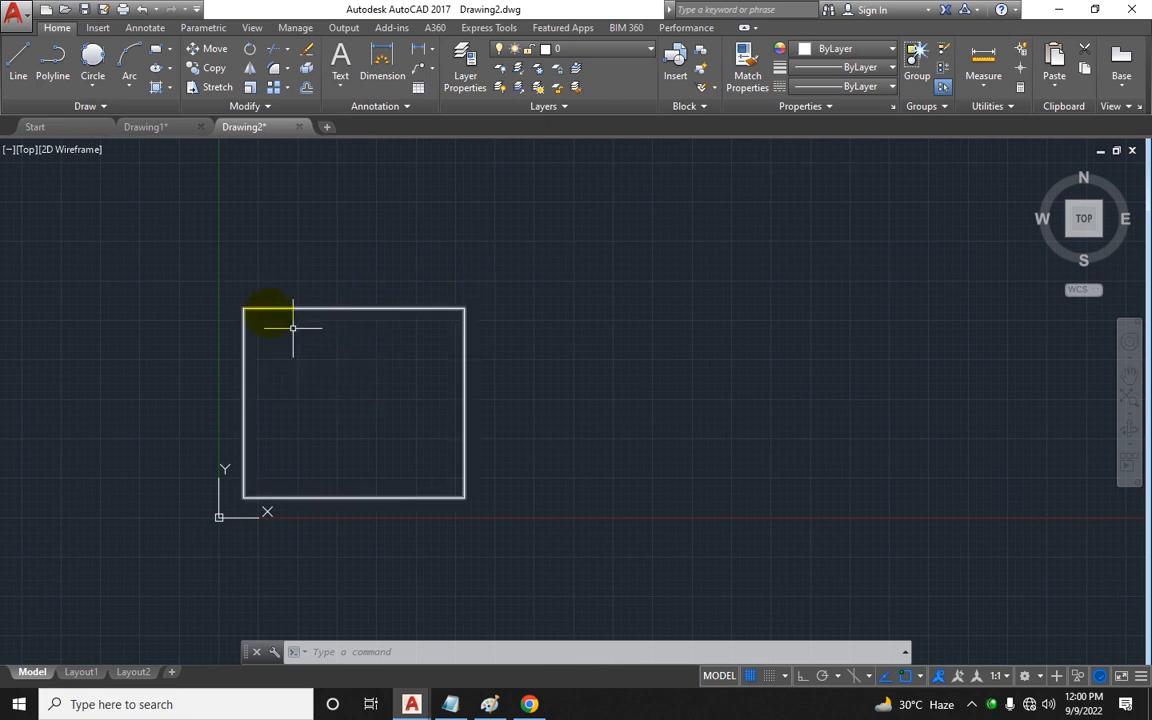
click(97, 80)
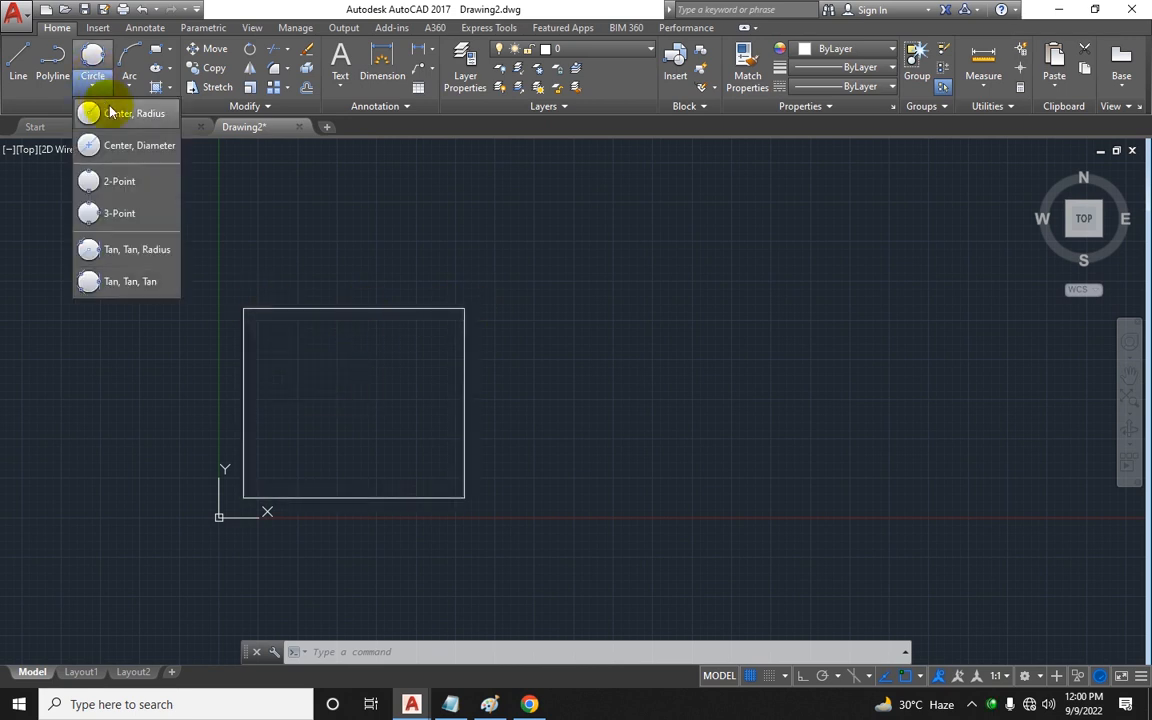
click(92, 110)
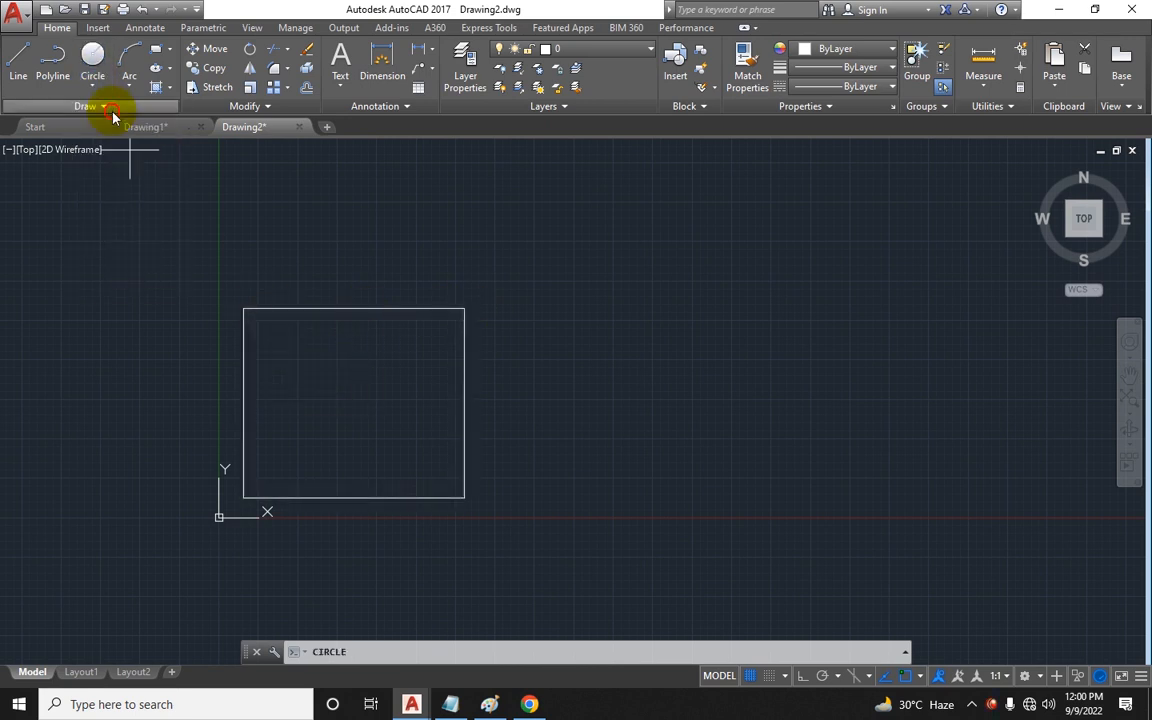
click(353, 309)
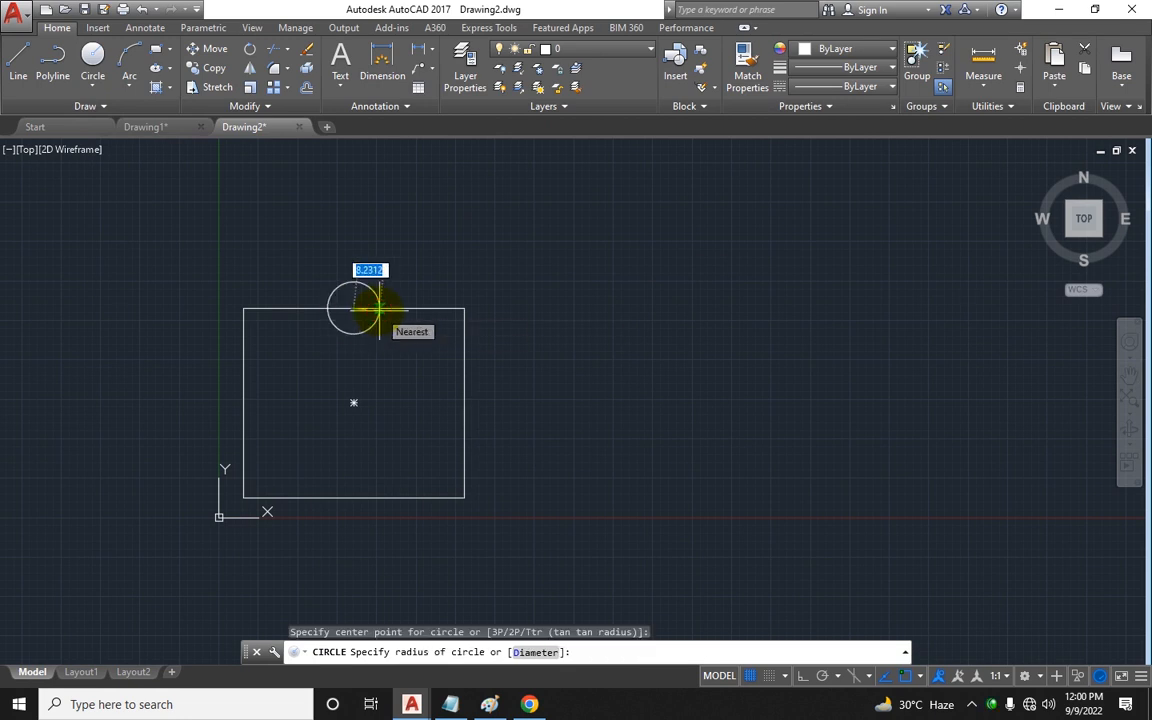
text(3)
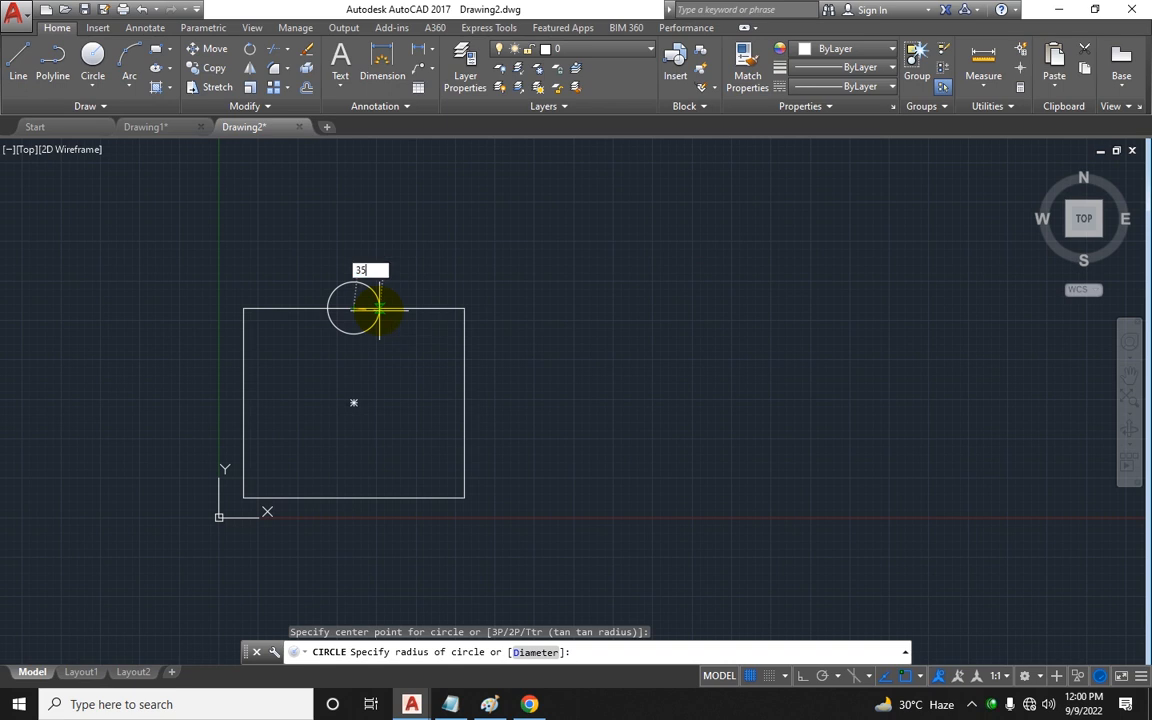
text(5)
key(Return)
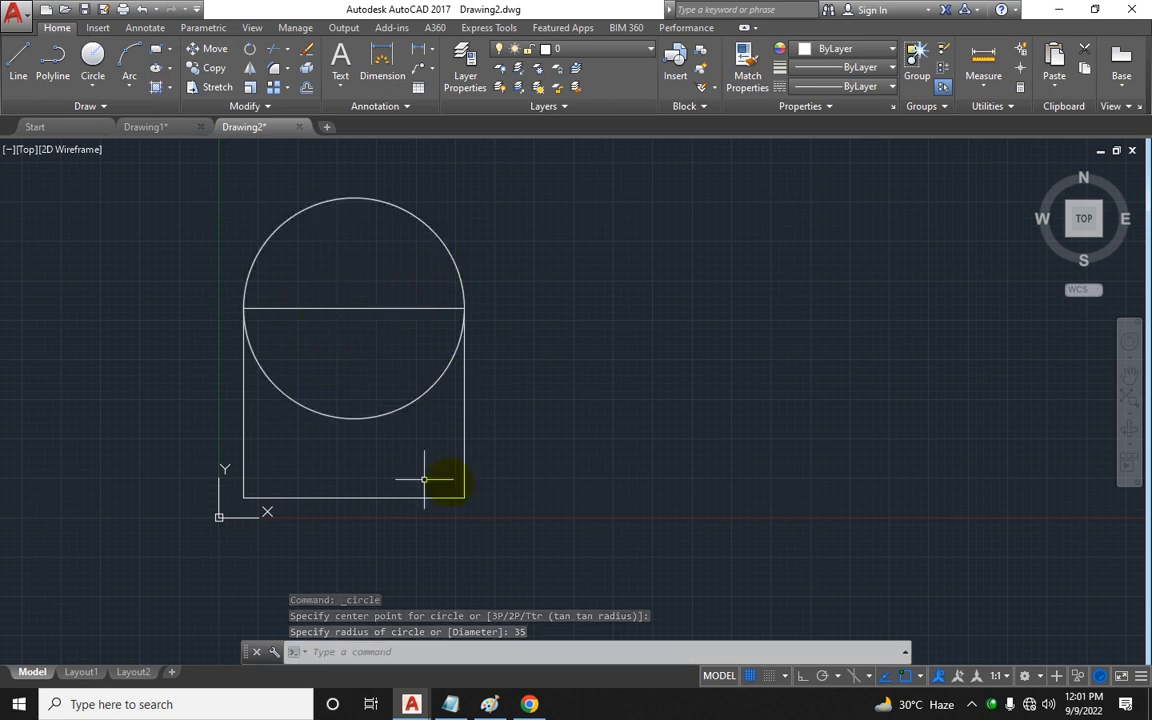
Step: Trim the circle's lower arc and the rectangle's top edge to form an arched shape
key(Escape)
key(Escape)
text(tr)
key(Return)
key(Return)
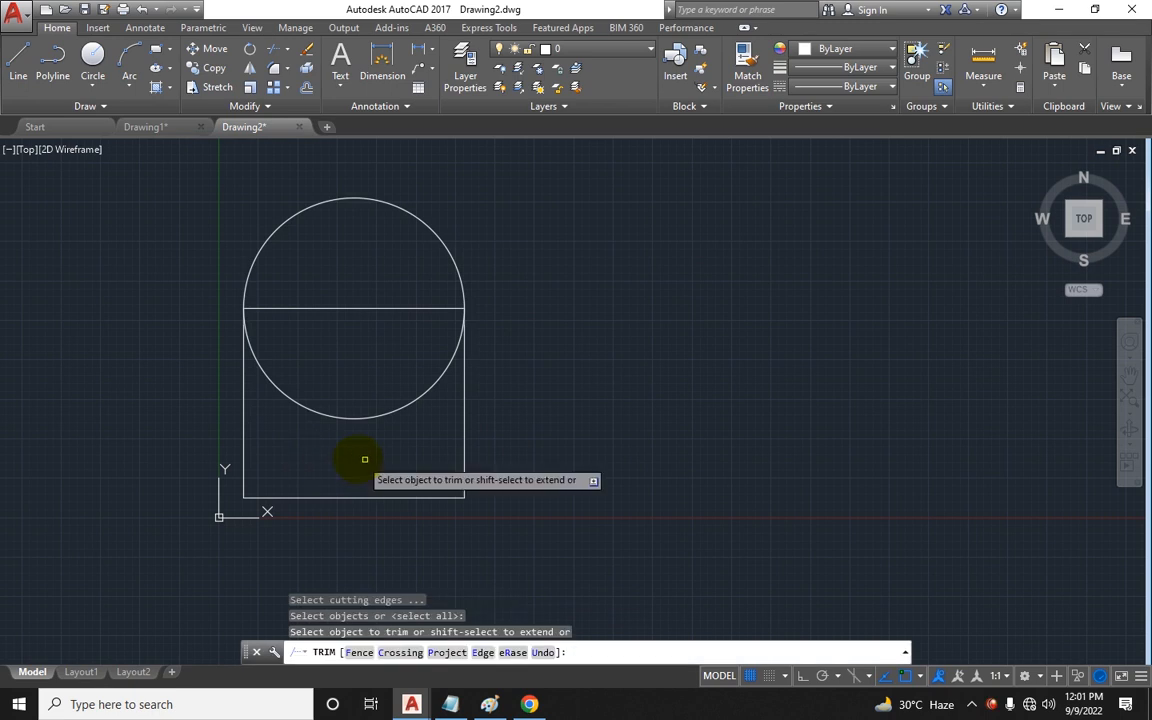
click(364, 459)
click(360, 306)
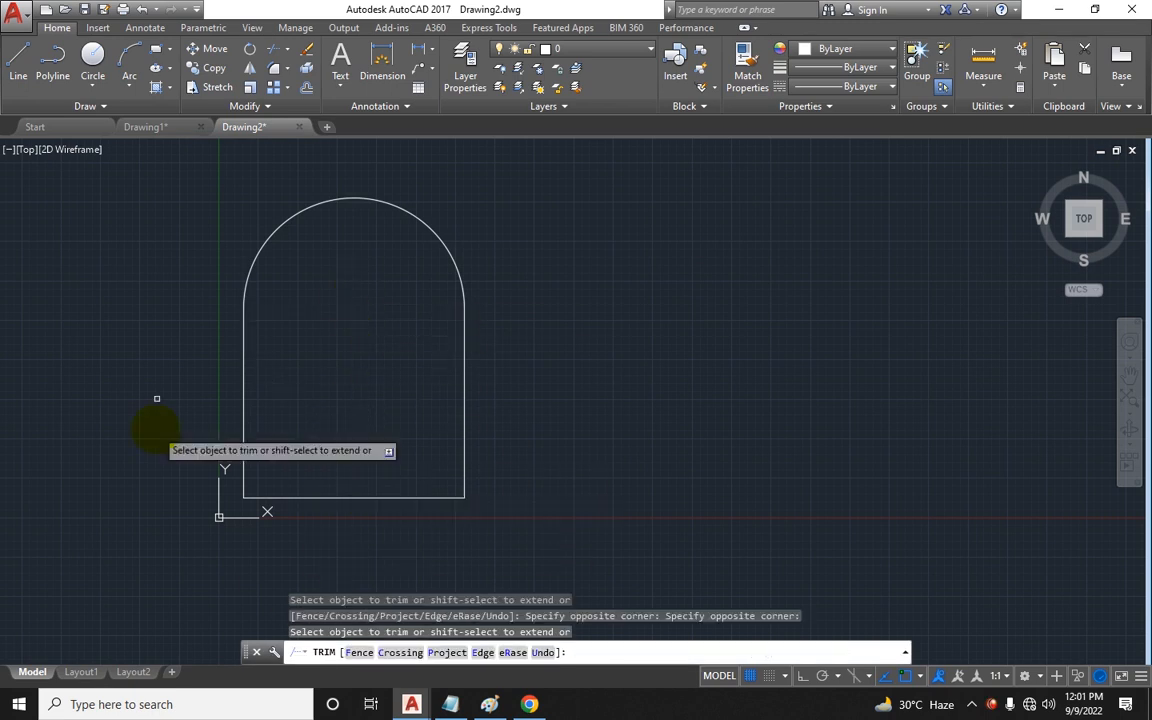
key(Escape)
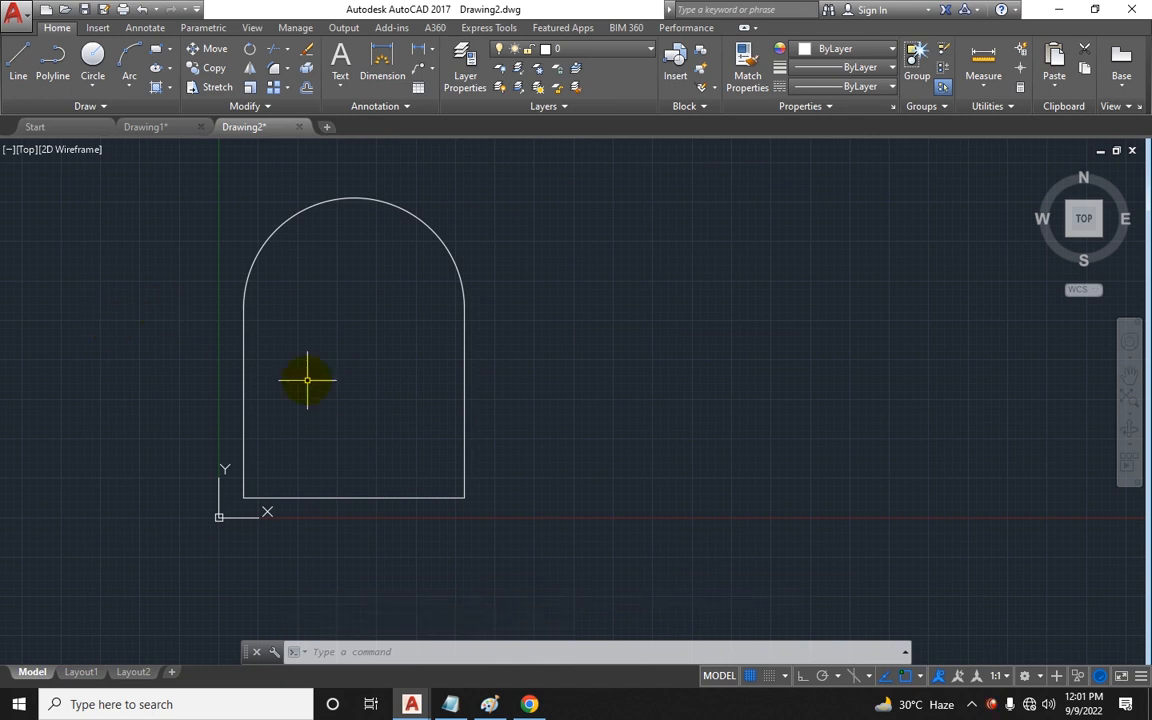
Step: Draw a Center, Radius circle of radius 20 inside the arched shape, below the arc
key(Escape)
key(Escape)
click(100, 89)
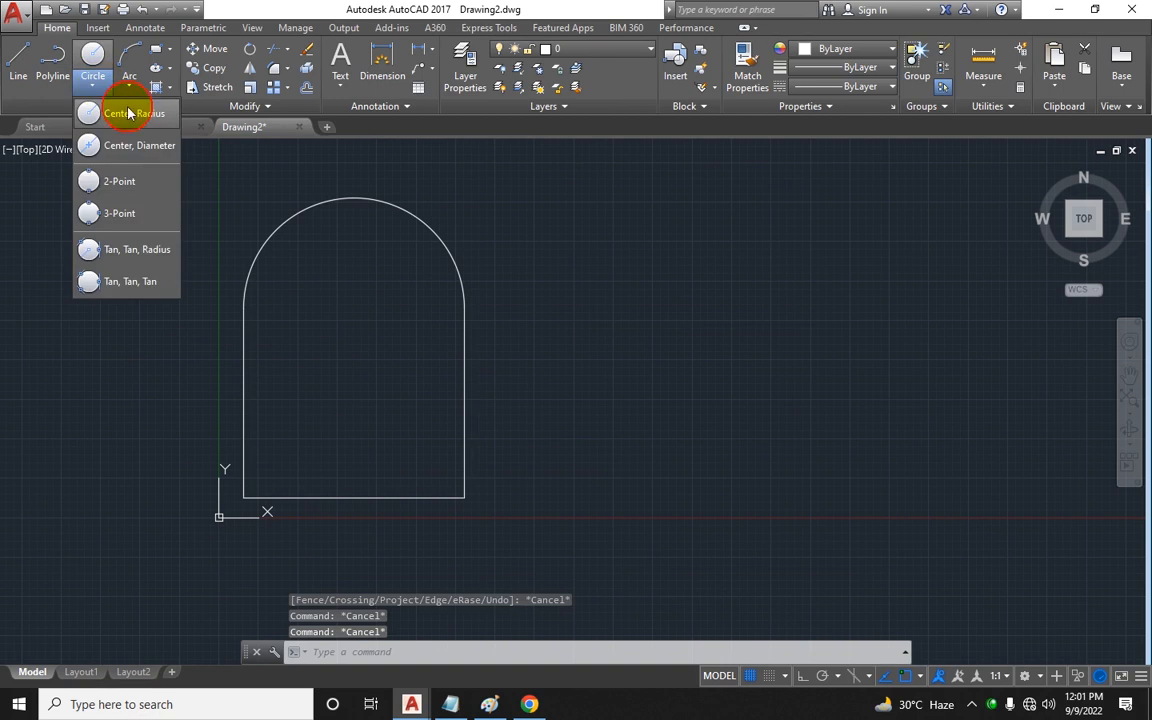
click(135, 114)
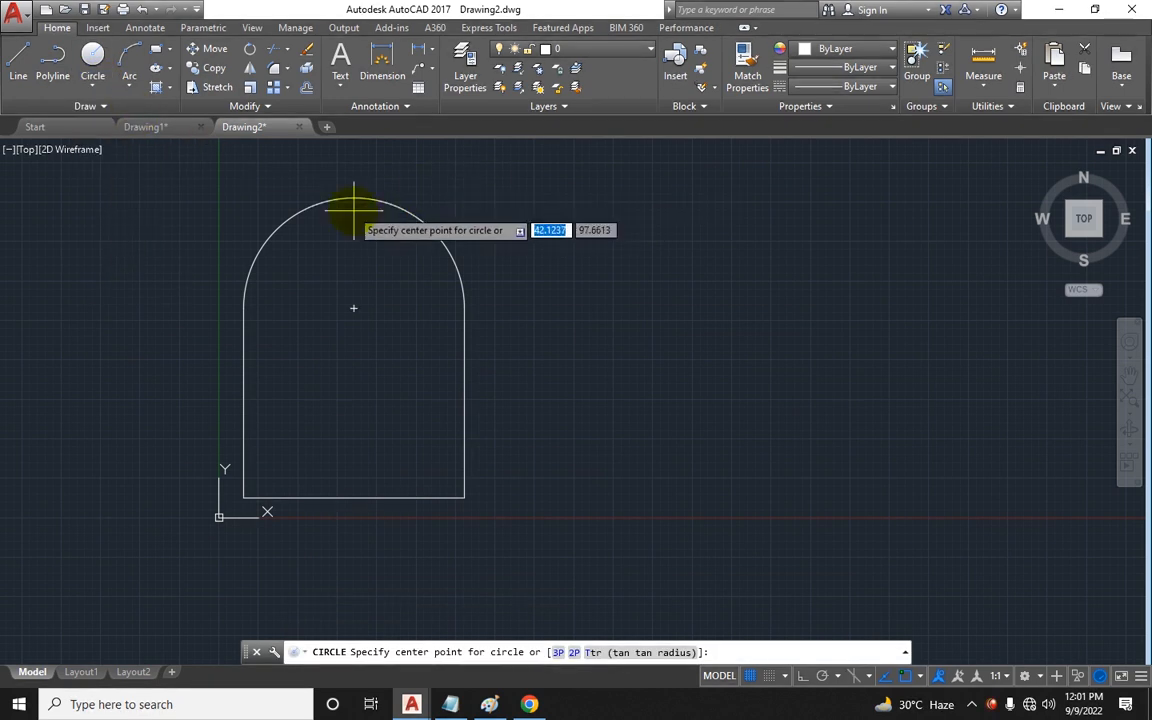
click(353, 308)
text(20)
key(Return)
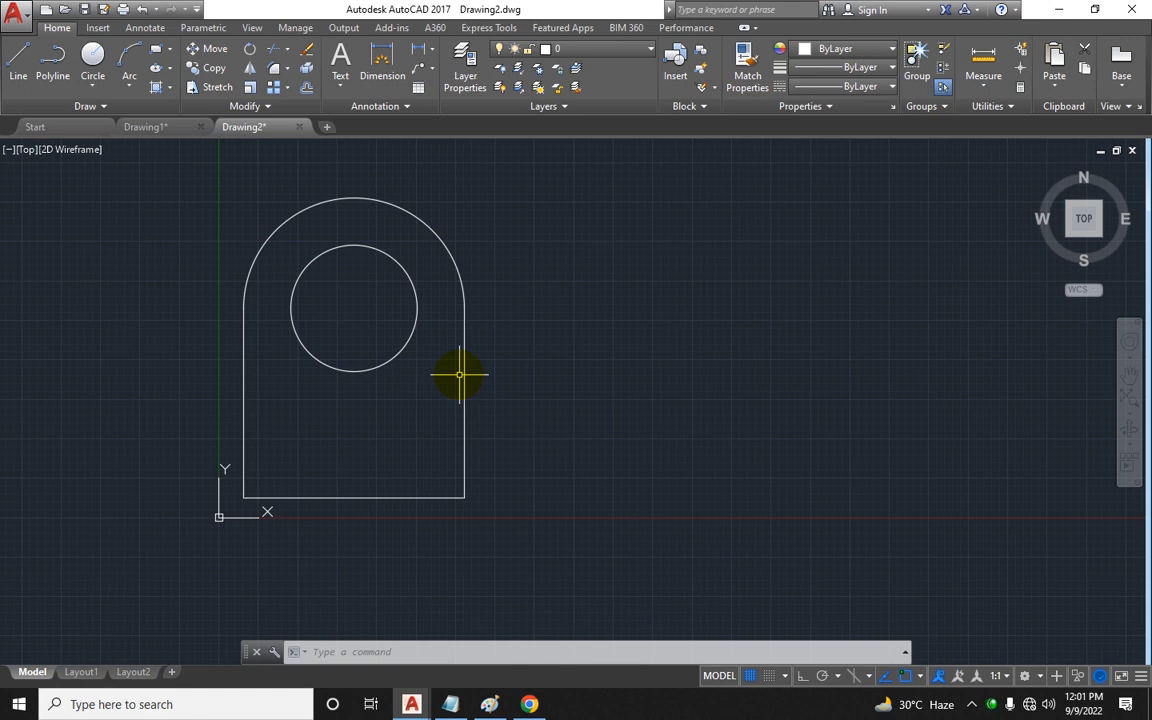
Step: Draw a 50 by 15 rectangle inside the lower part of the arched shape with the Rectangle command
key(Escape)
key(Escape)
text(rec)
key(Return)
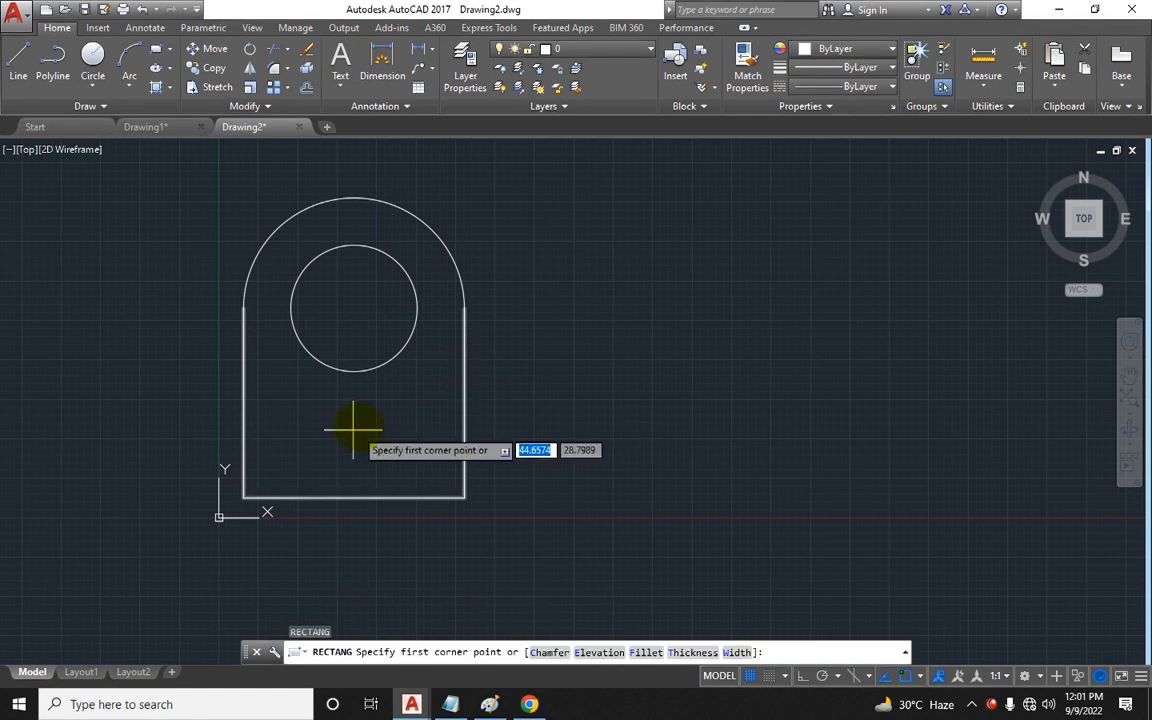
click(288, 459)
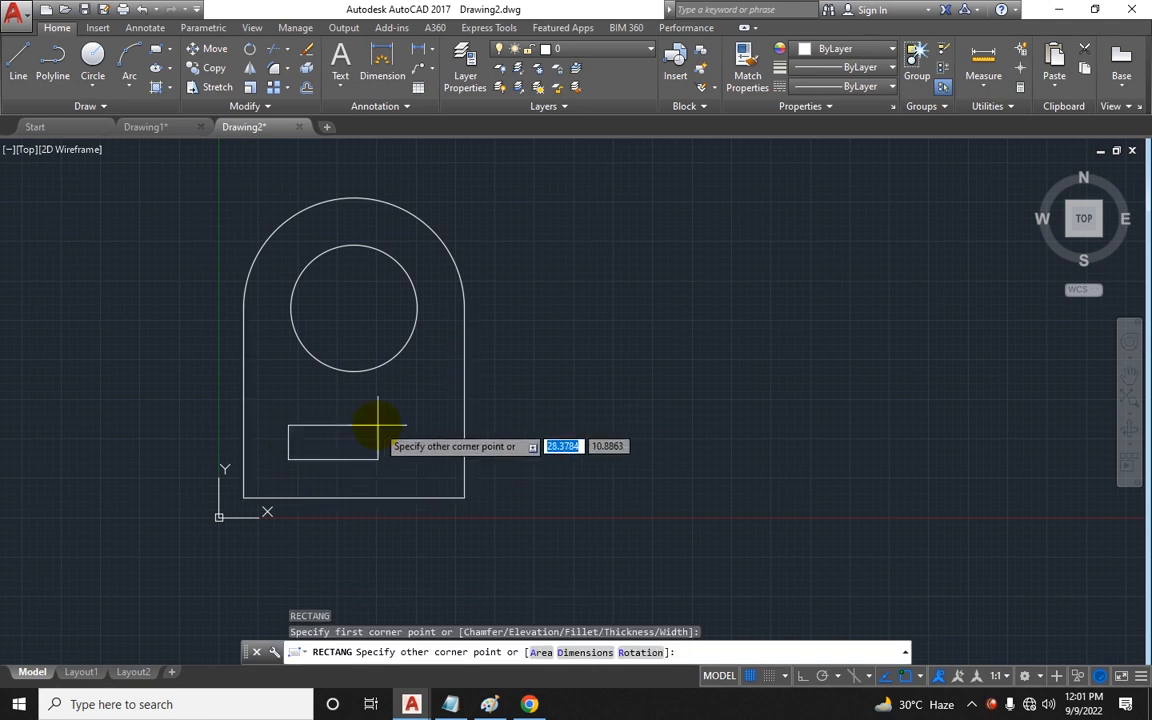
text(50)
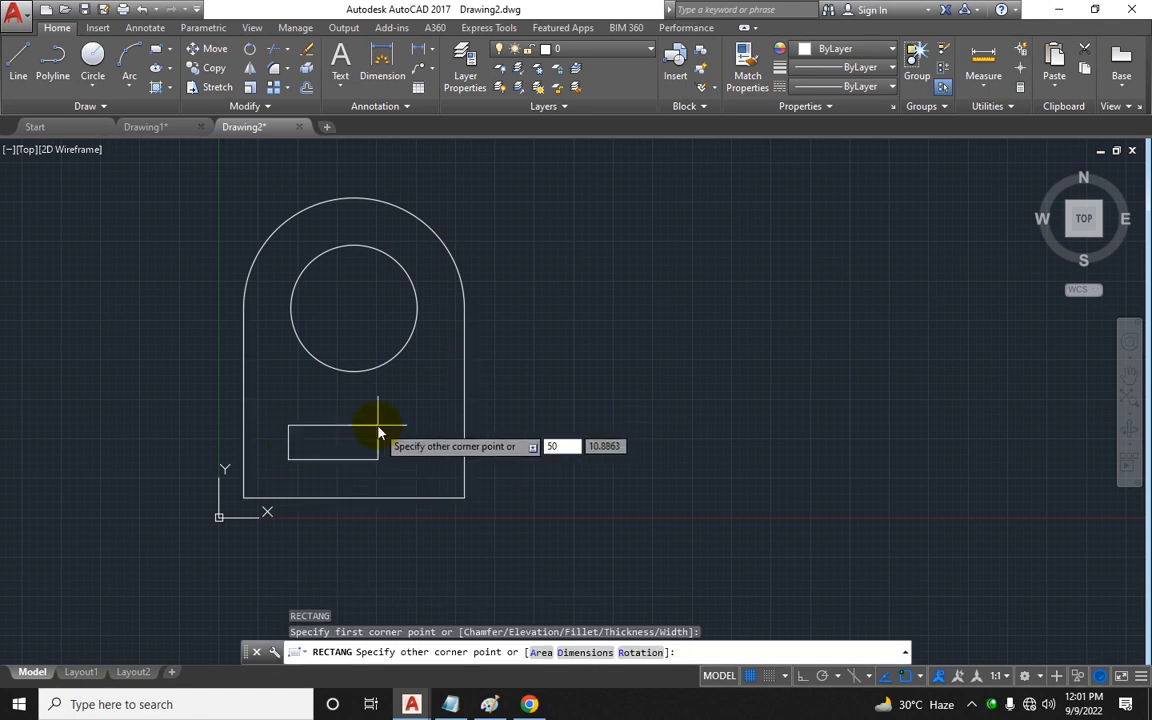
key(Tab)
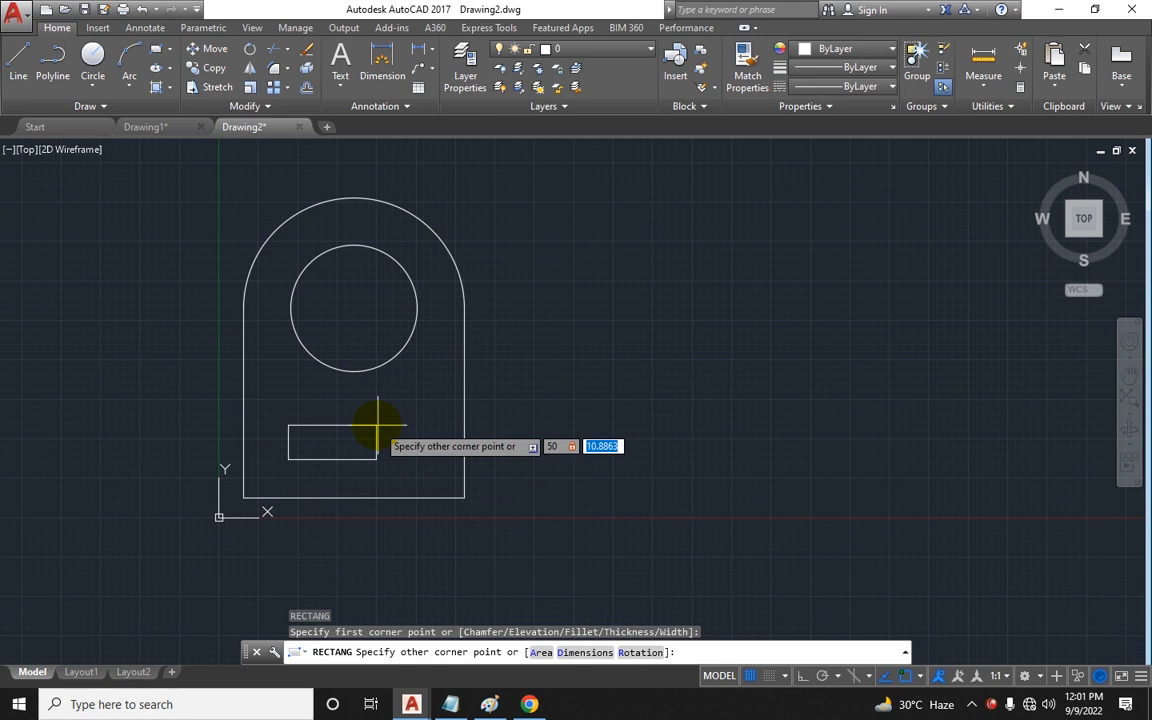
text(15)
key(Return)
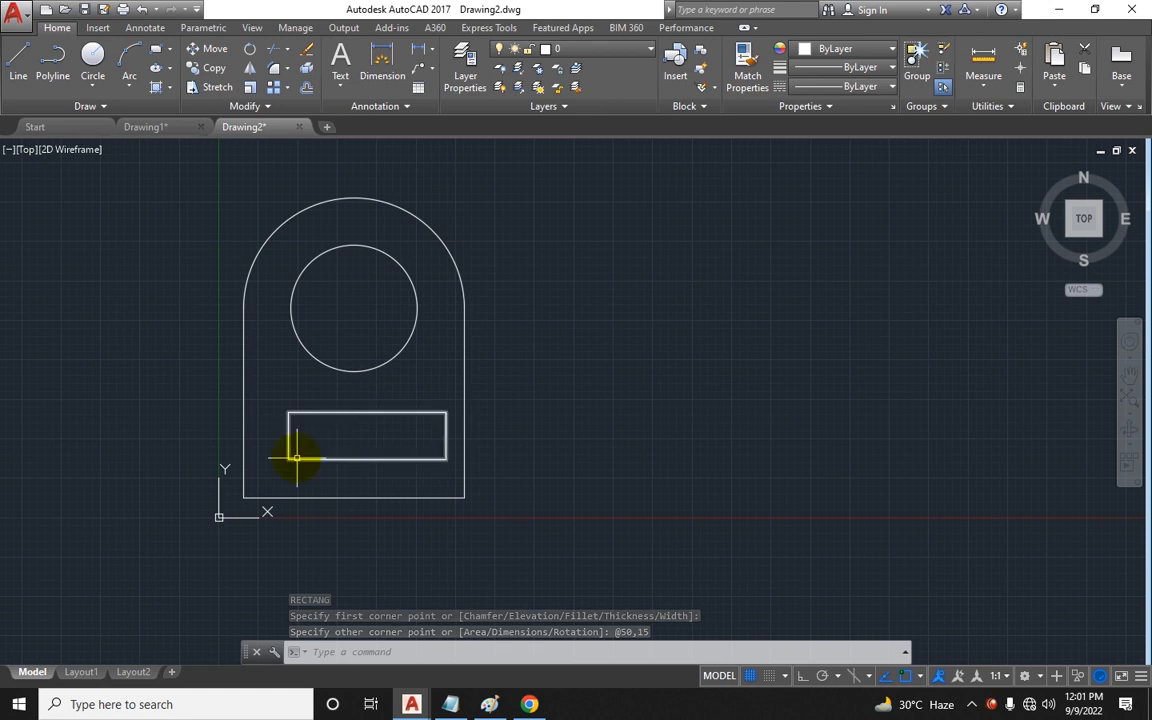
Step: Draw a 10-unit guide from the outline's left edge toward the slot rectangle
scroll(292, 448, up, 2)
key(Escape)
key(Escape)
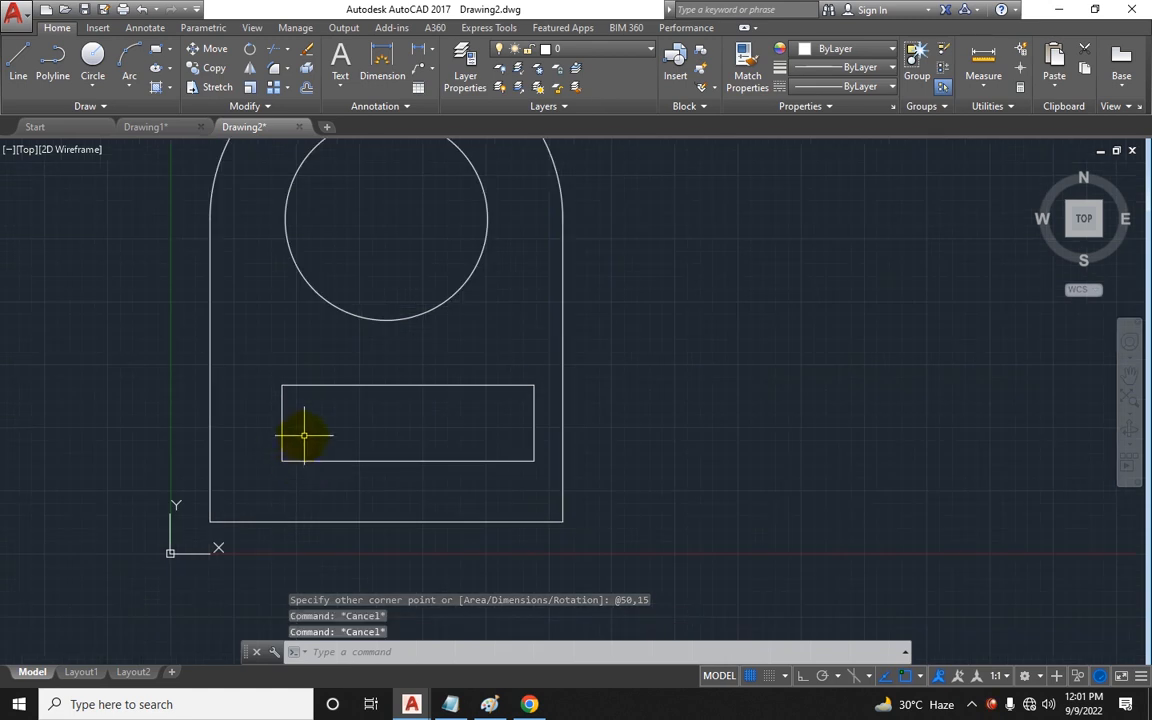
key(Return)
click(211, 421)
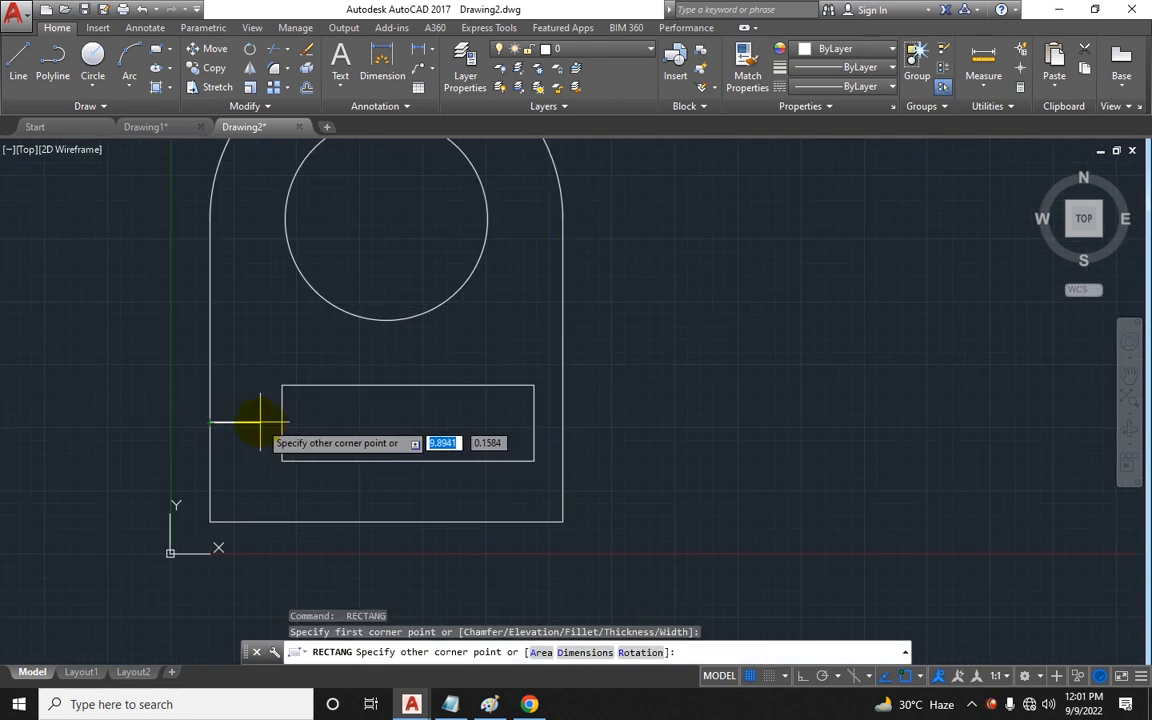
text(10)
key(Return)
key(Escape)
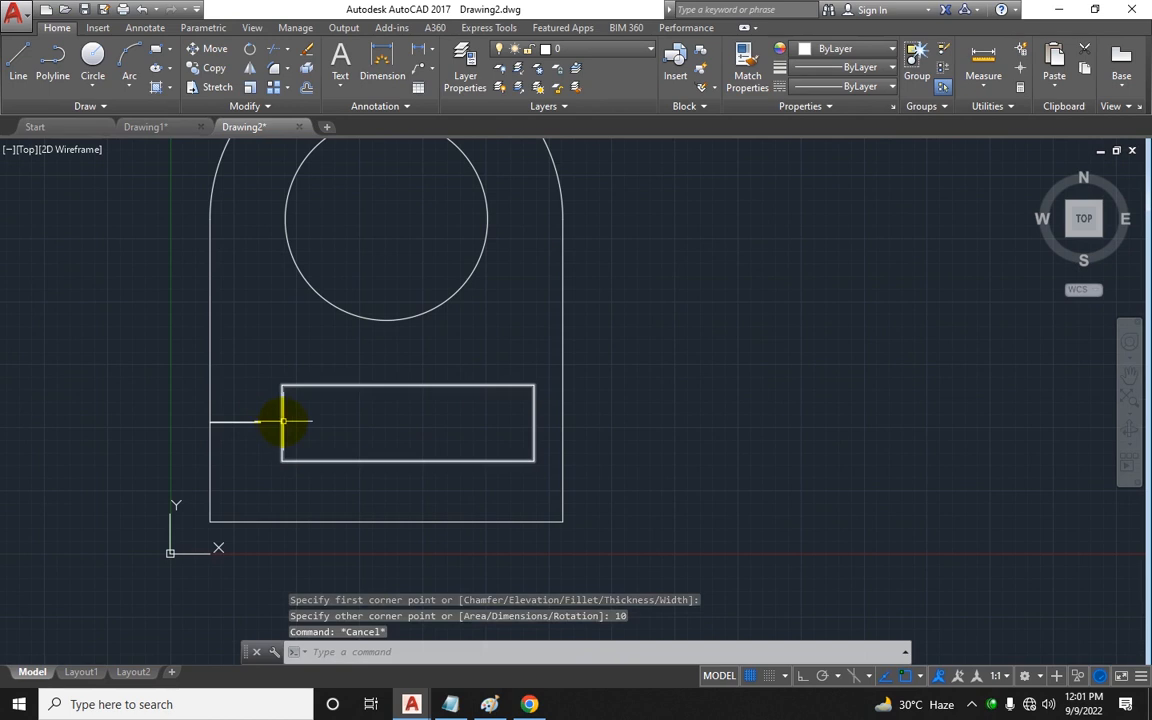
key(Return)
click(288, 405)
key(Escape)
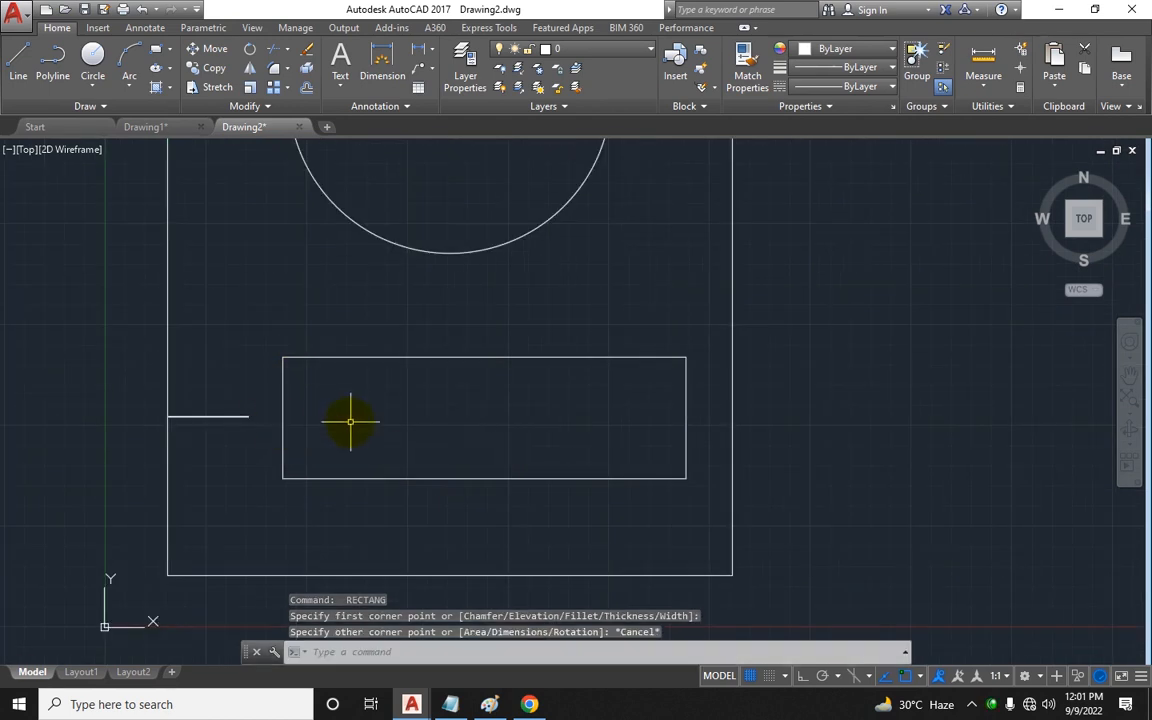
Step: Move the slot rectangle so its left edge meets the end of the 10-unit guide
text(m)
key(Return)
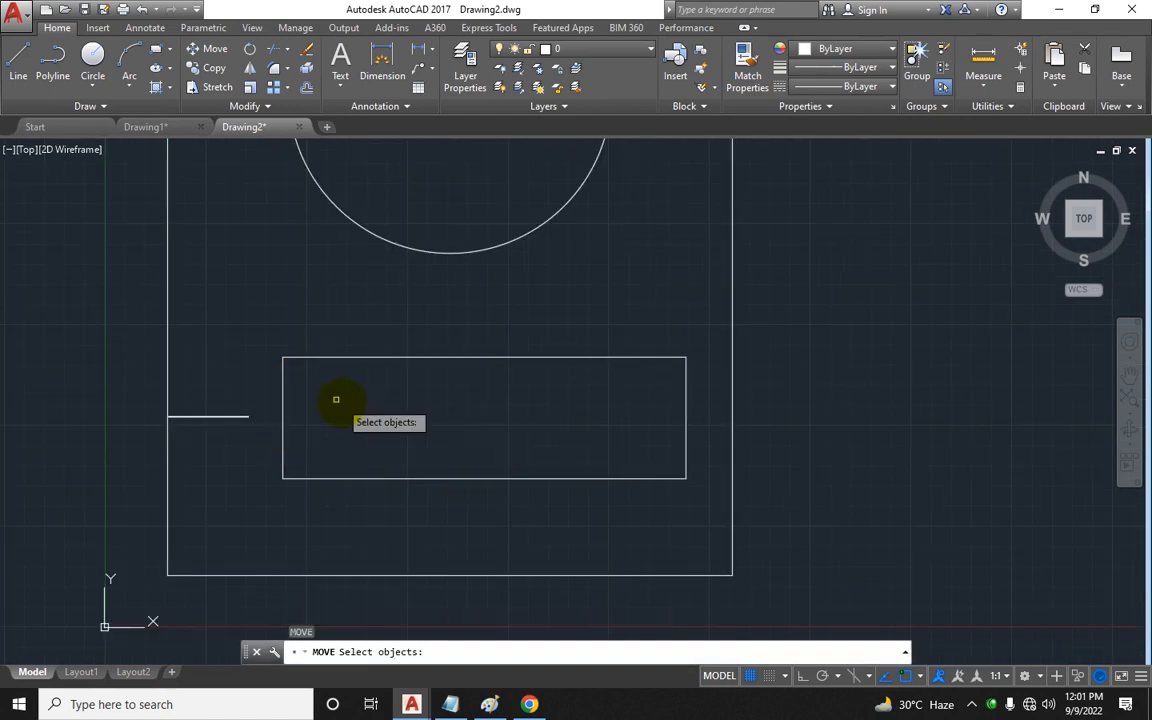
click(284, 405)
key(Return)
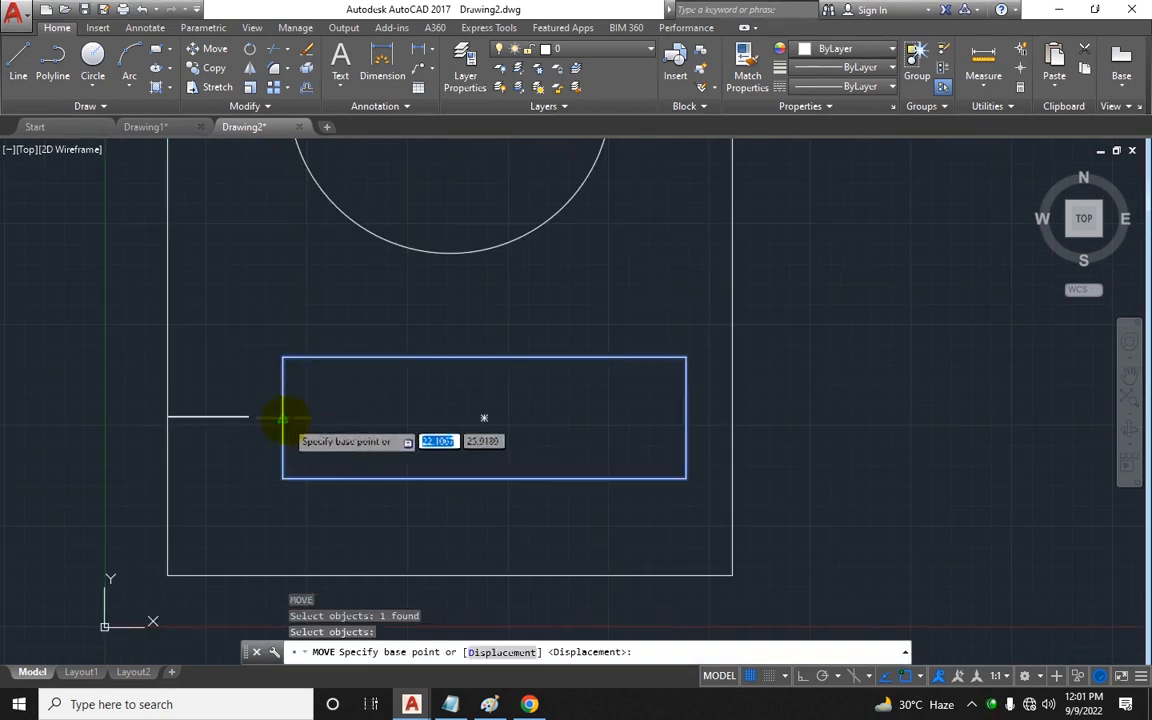
click(284, 417)
click(251, 417)
key(Escape)
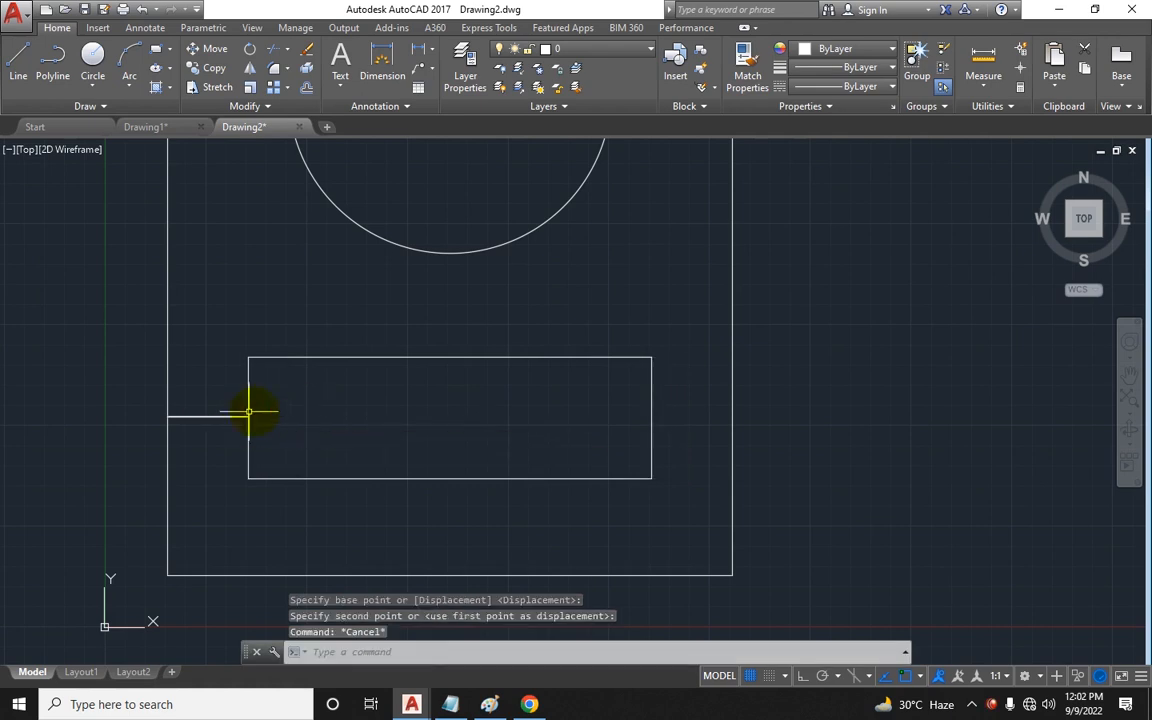
Step: Delete the horizontal guide line
click(148, 344)
click(215, 432)
key(Delete)
scroll(188, 423, down, 2)
middle_drag(188, 423, 132, 424)
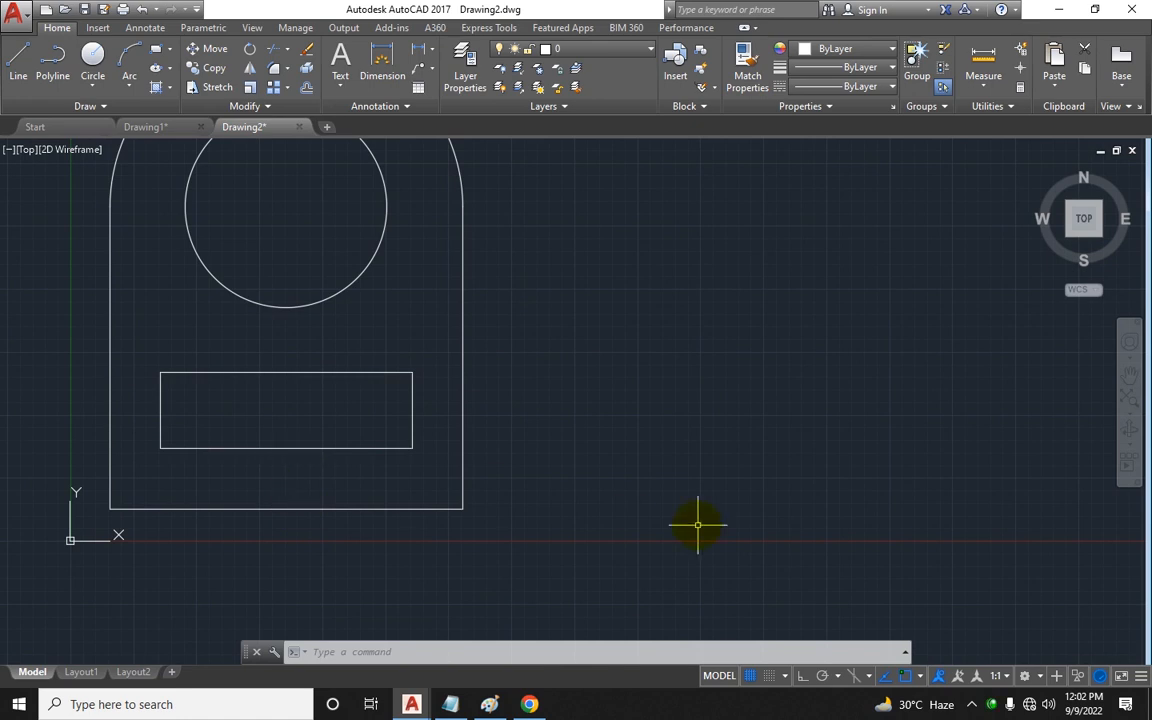
Step: Draw a 15-unit vertical guide line up from the outline's bottom edge
click(18, 62)
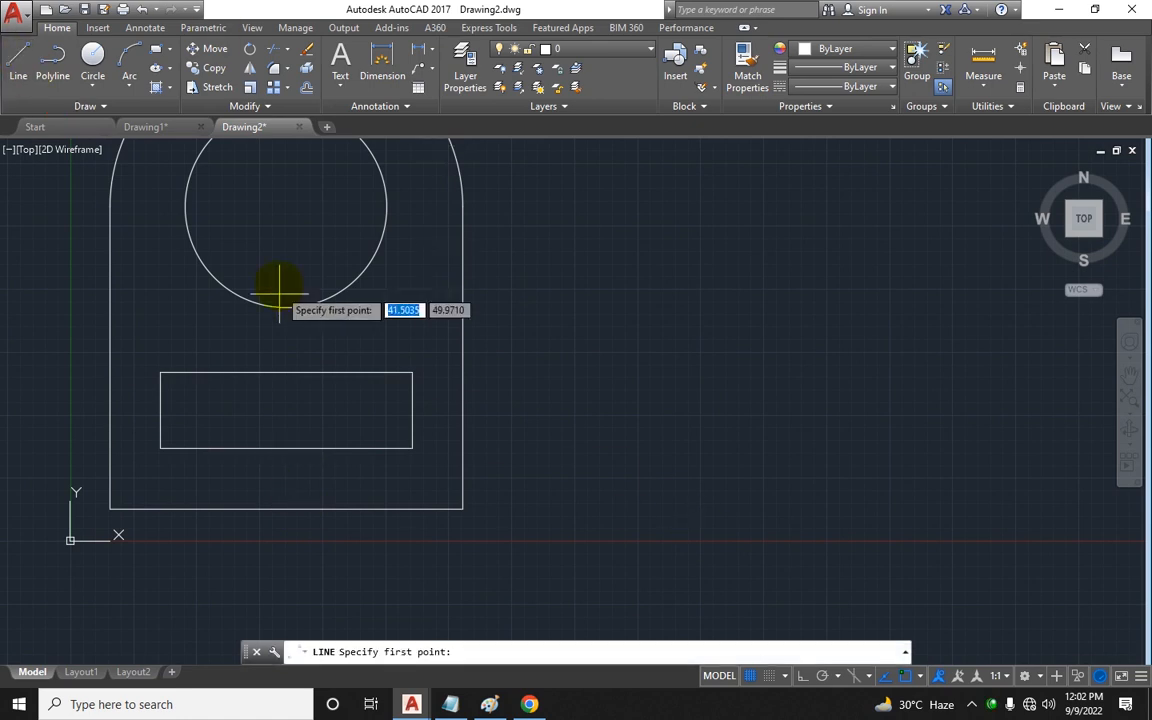
click(286, 508)
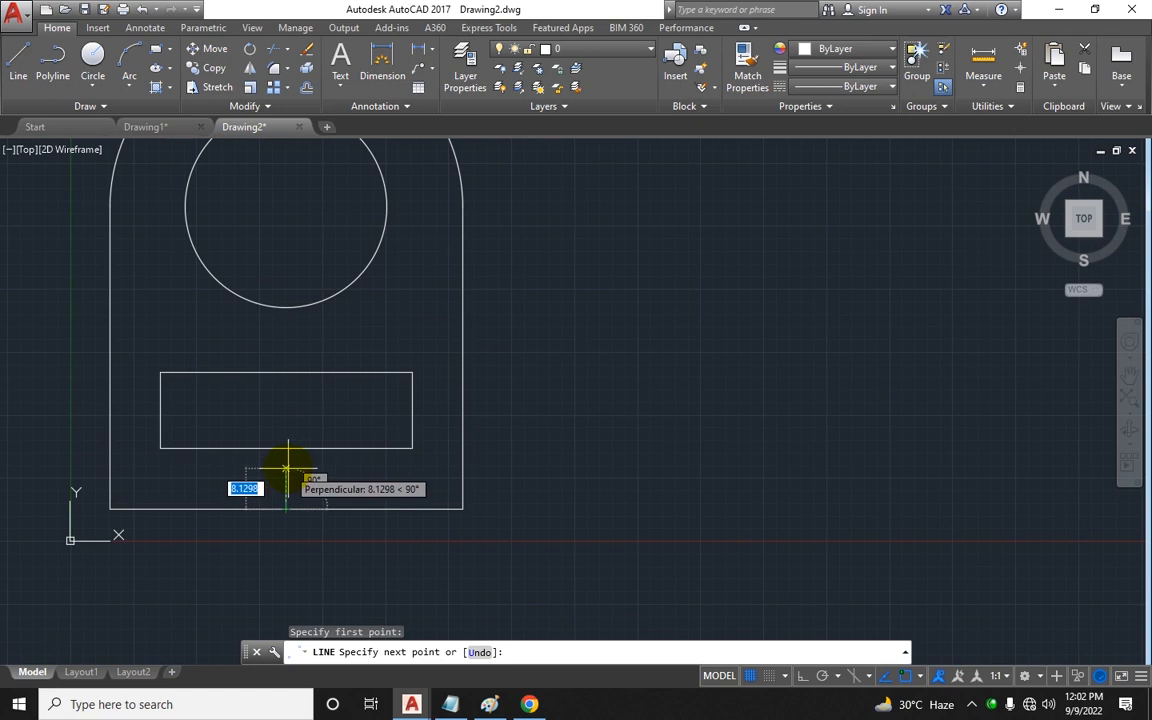
text(15)
key(Return)
key(Escape)
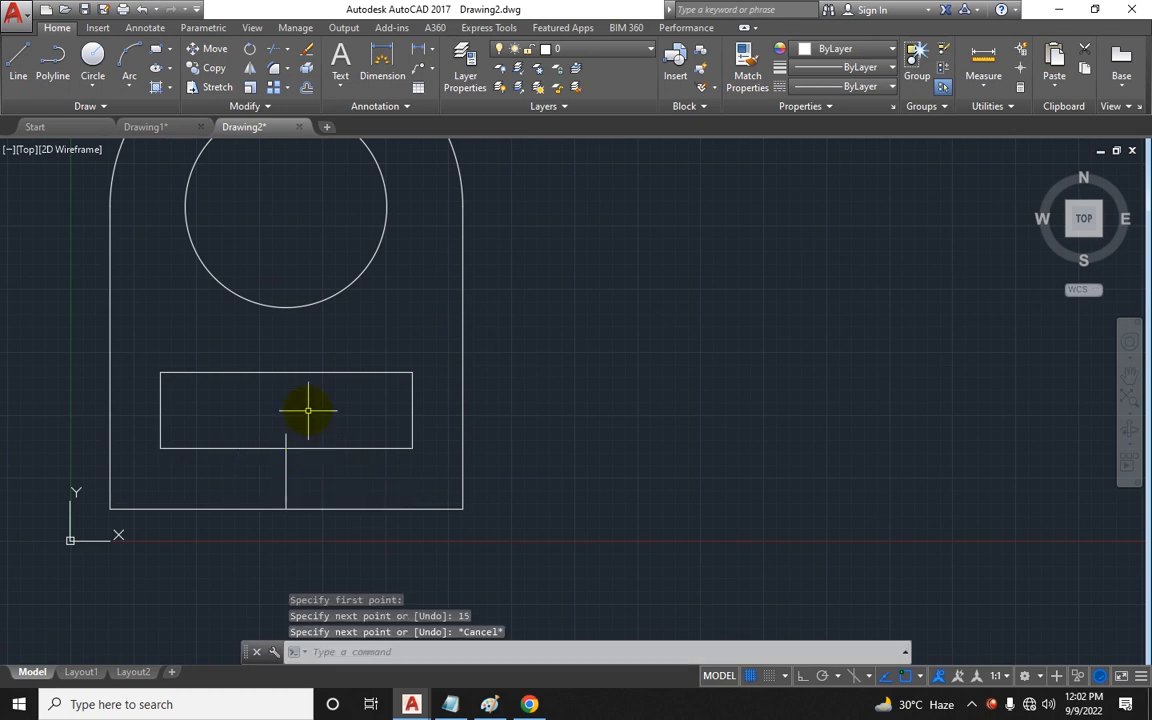
scroll(307, 422, up, 3)
key(Return)
click(309, 438)
key(Escape)
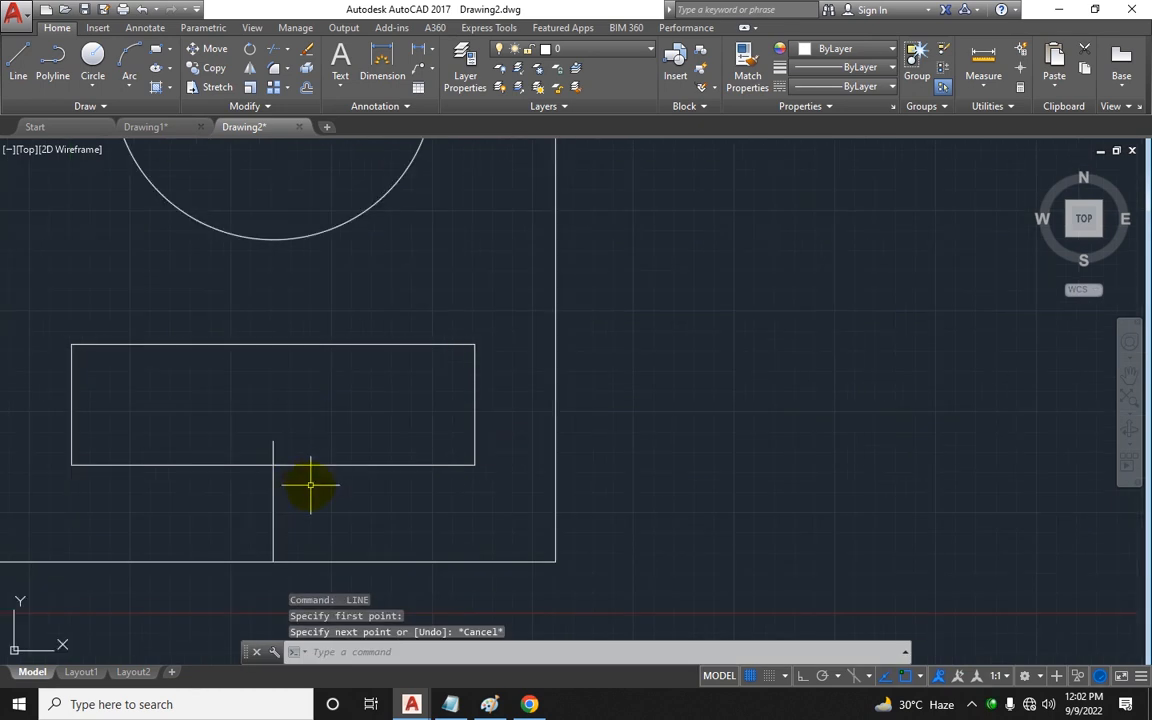
Step: Move the slot rectangle so its bottom edge sits on the top end of the 15-unit guide
text(m)
key(Return)
click(300, 464)
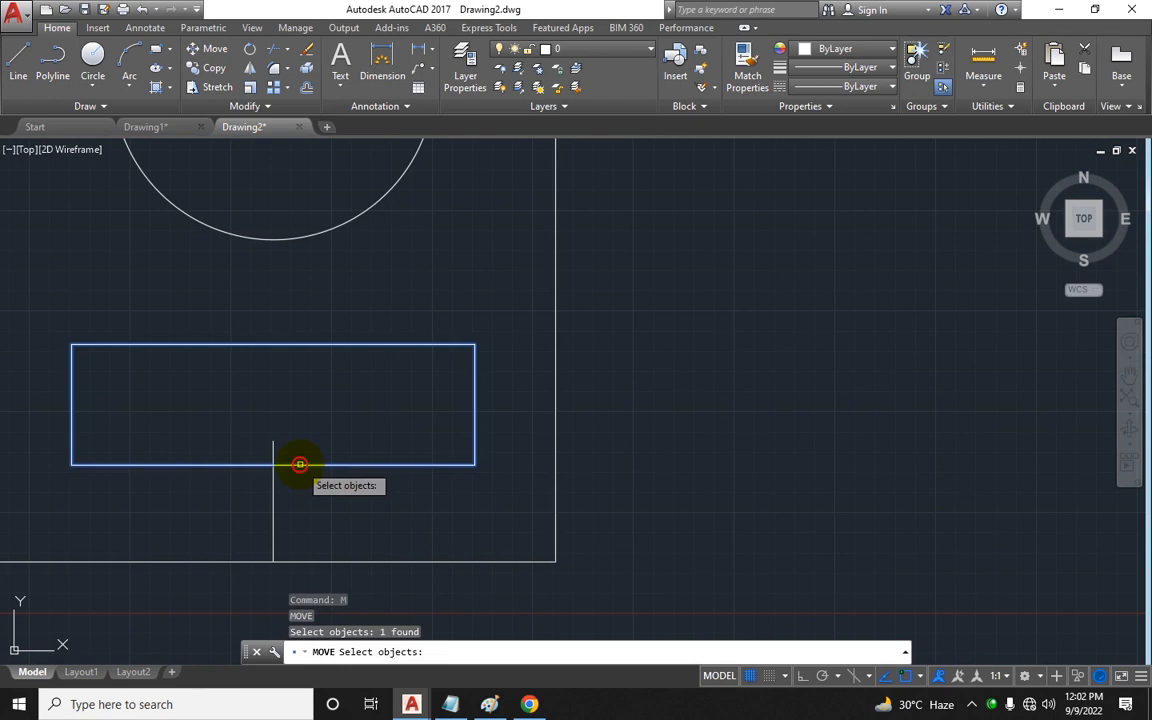
key(Return)
click(273, 464)
click(274, 441)
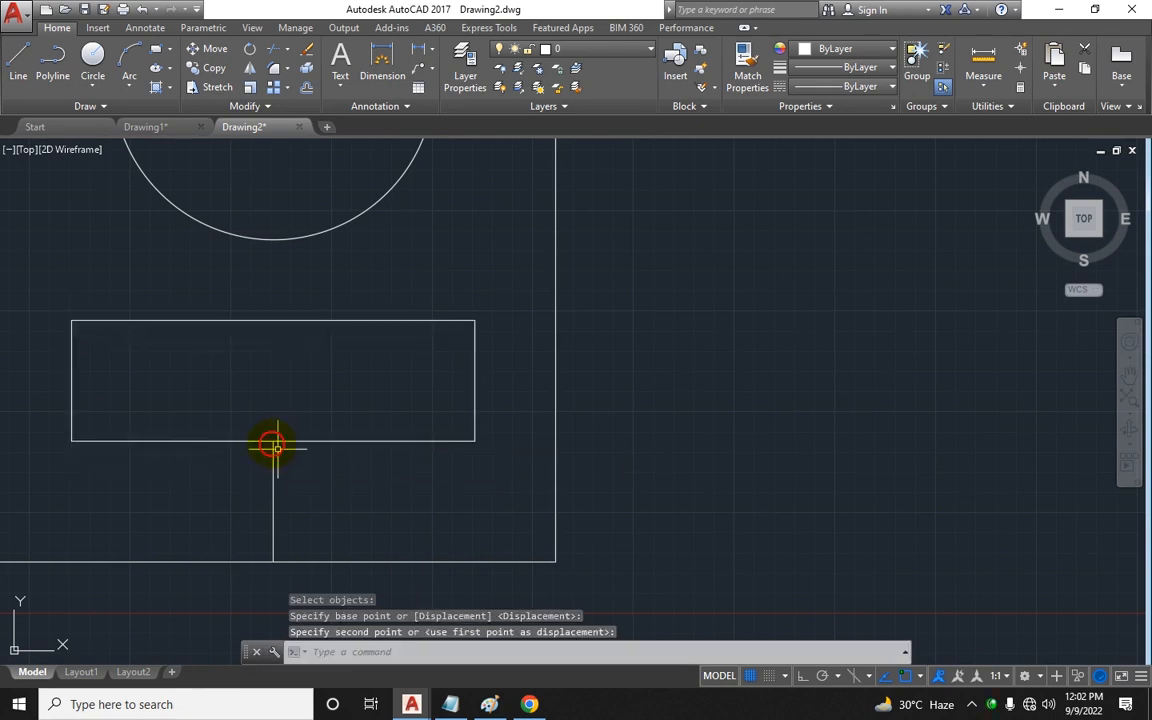
key(Escape)
key(Escape)
Step: Delete the vertical guide line
drag(305, 478, 249, 483)
key(Delete)
scroll(268, 492, down, 4)
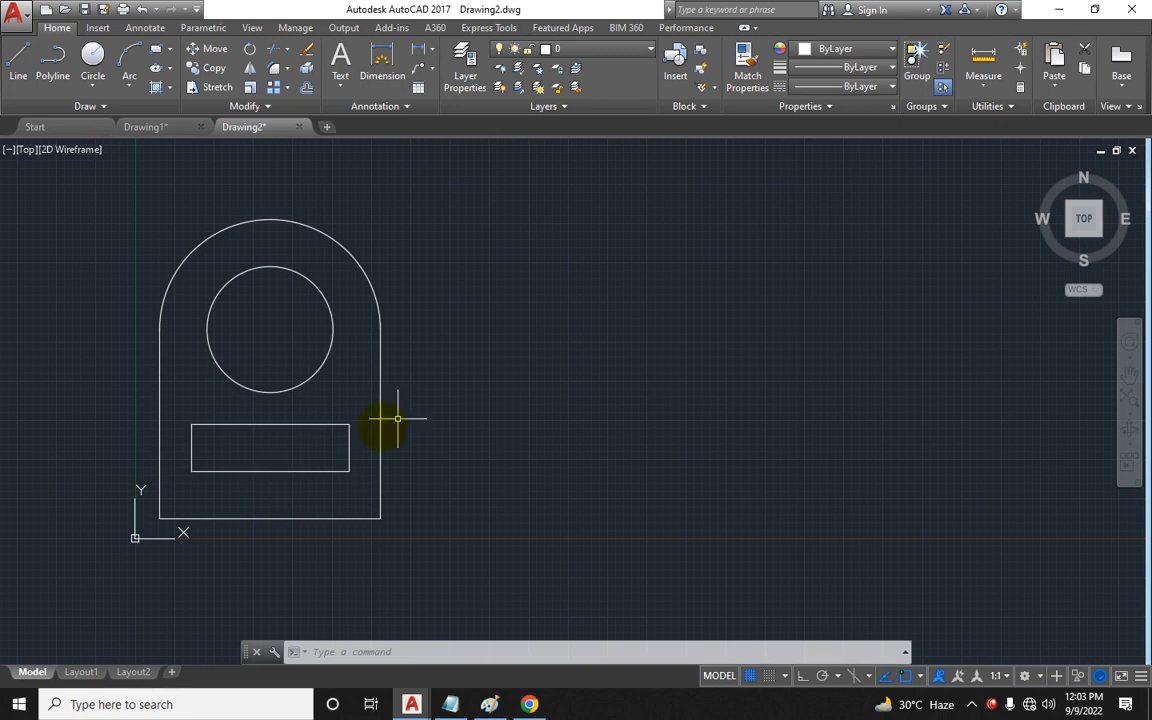
Step: Draw a long horizontal rectangle to the right of the arched part
middle_drag(397, 419, 260, 441)
text(rec)
key(Return)
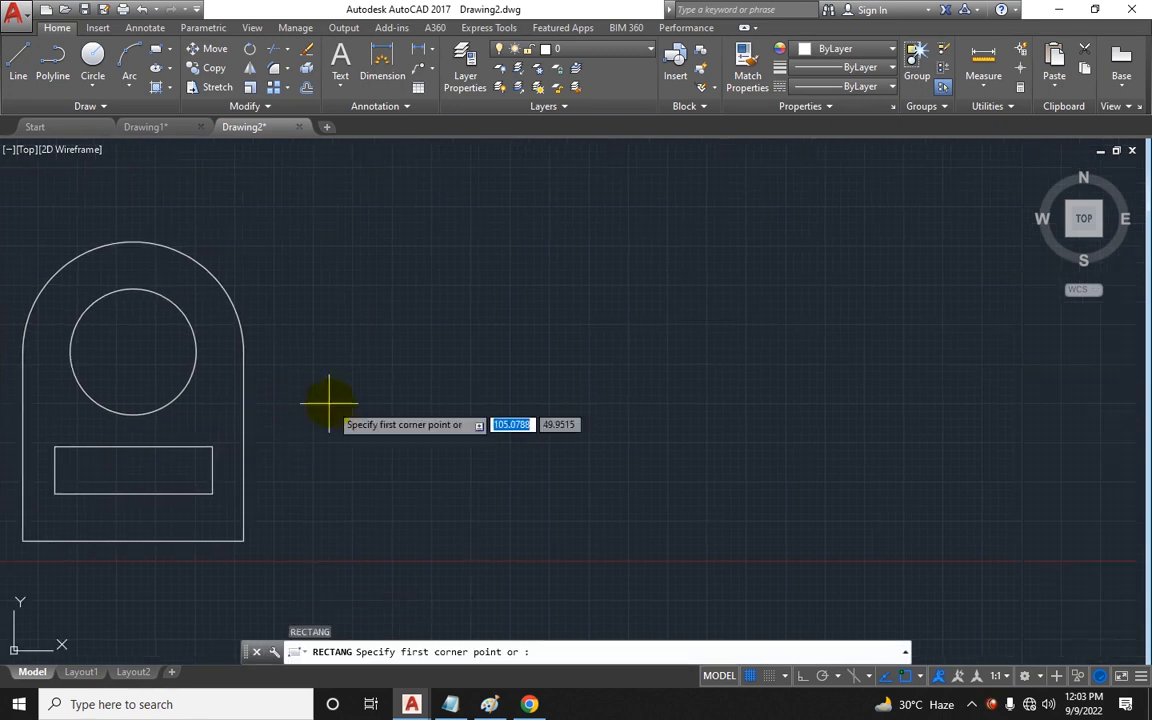
middle_drag(298, 404, 174, 389)
middle_drag(318, 358, 290, 362)
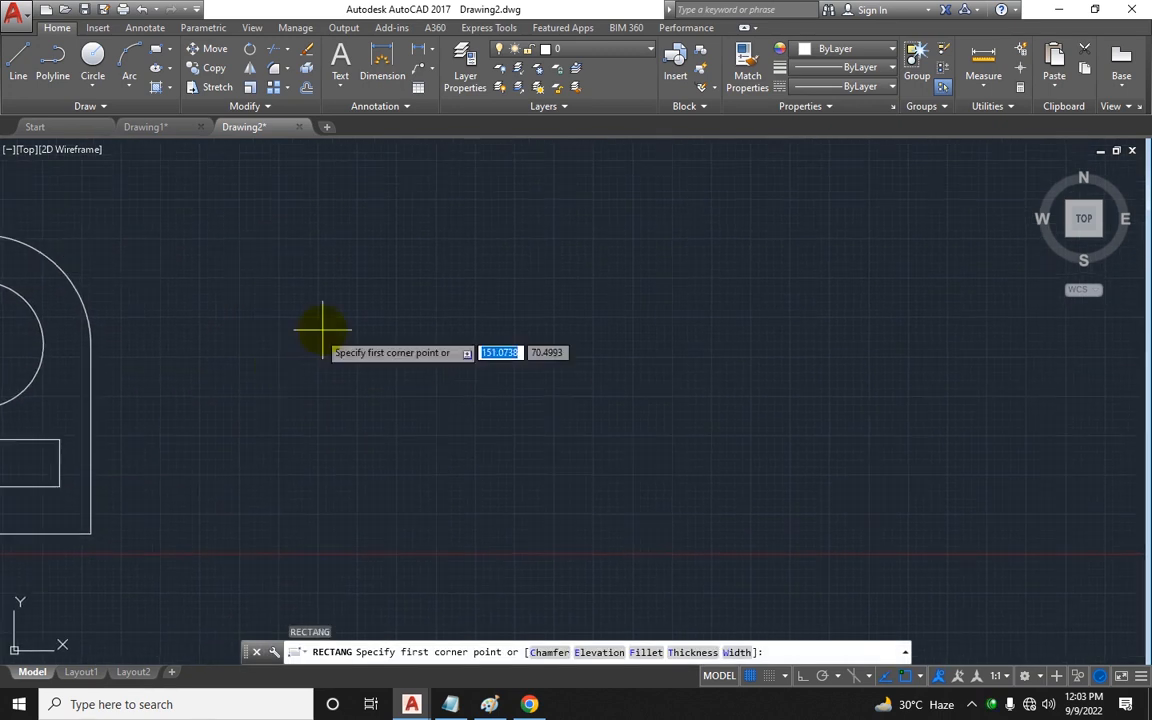
click(386, 317)
click(787, 394)
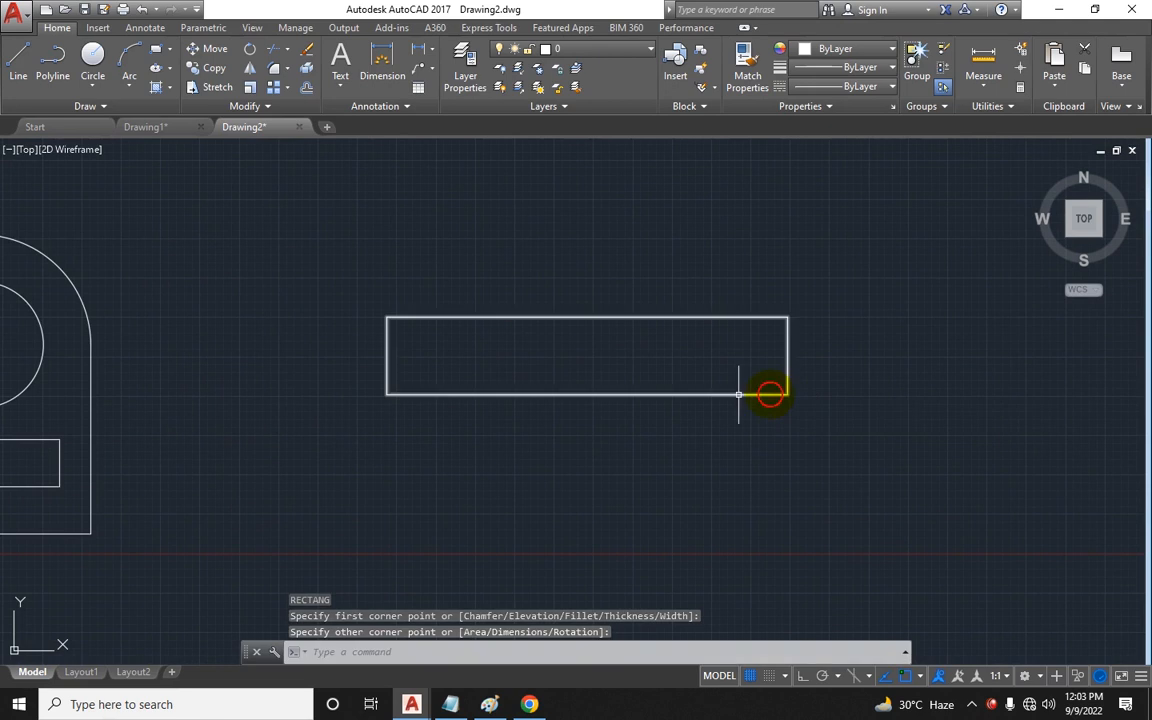
middle_drag(473, 428, 364, 429)
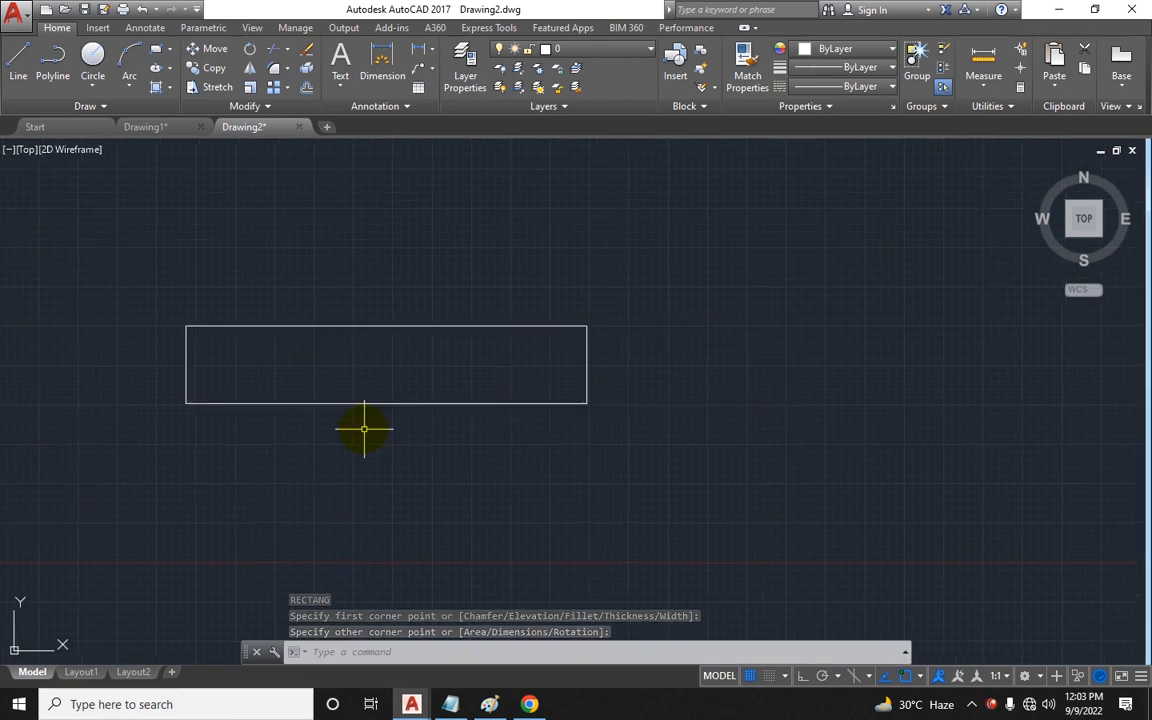
key(Escape)
key(Escape)
Step: Draw a circle to the left of the new rectangle, its edge passing near the rectangle's lower-left corner
click(92, 60)
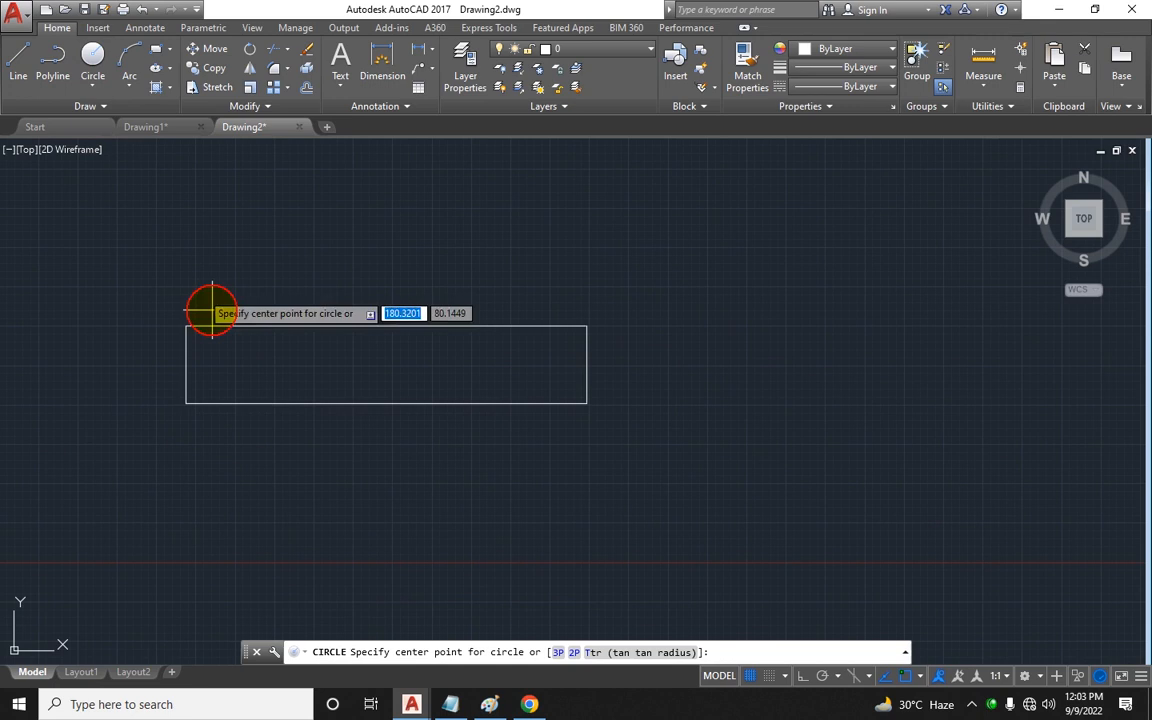
middle_drag(206, 309, 239, 309)
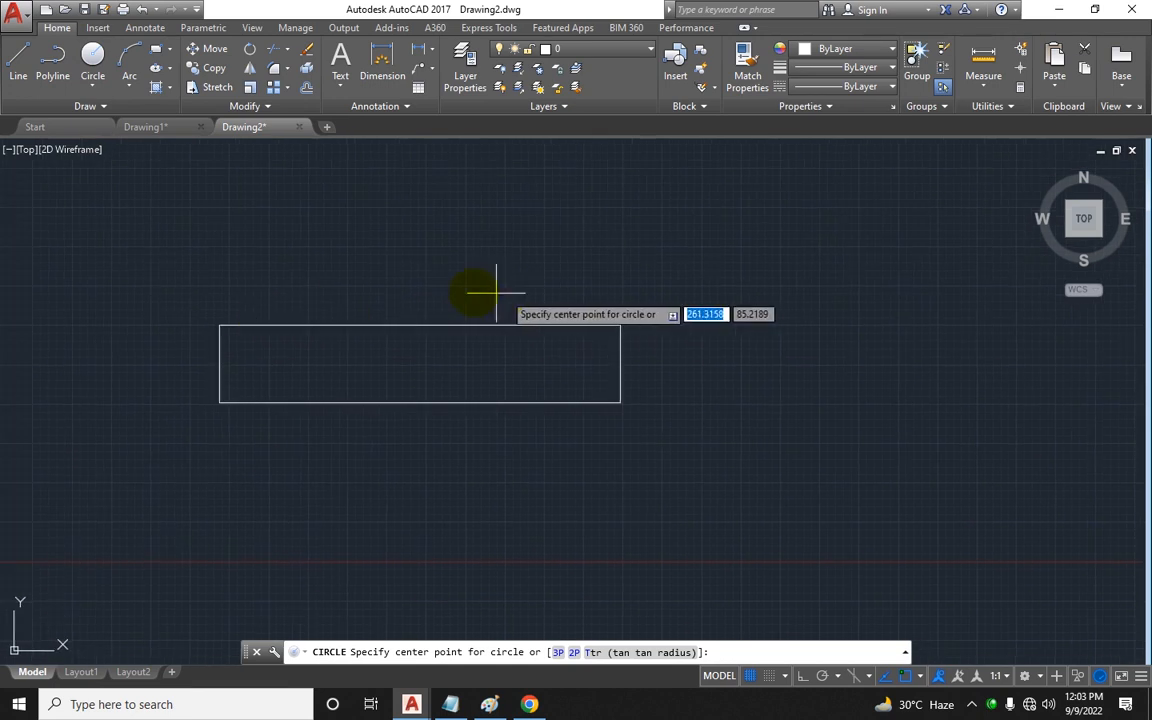
click(88, 347)
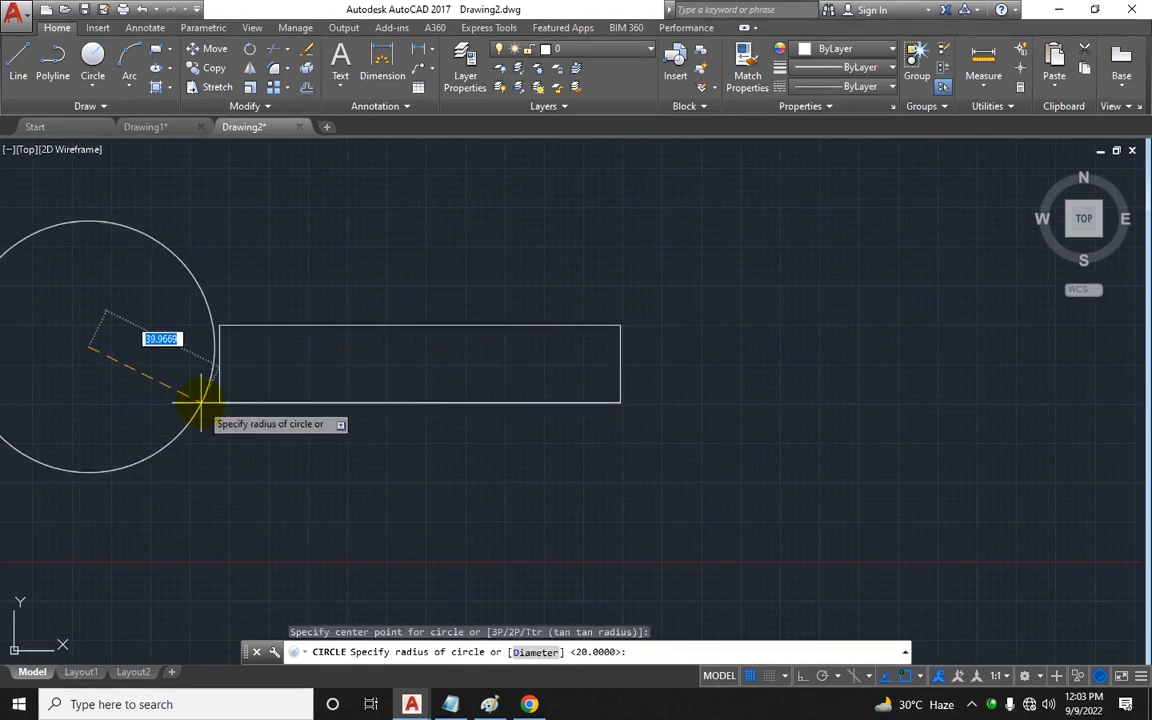
click(199, 430)
Step: Move the circle so it overlaps the rectangle's left end, centred on the rectangle's height
scroll(199, 430, down, 2)
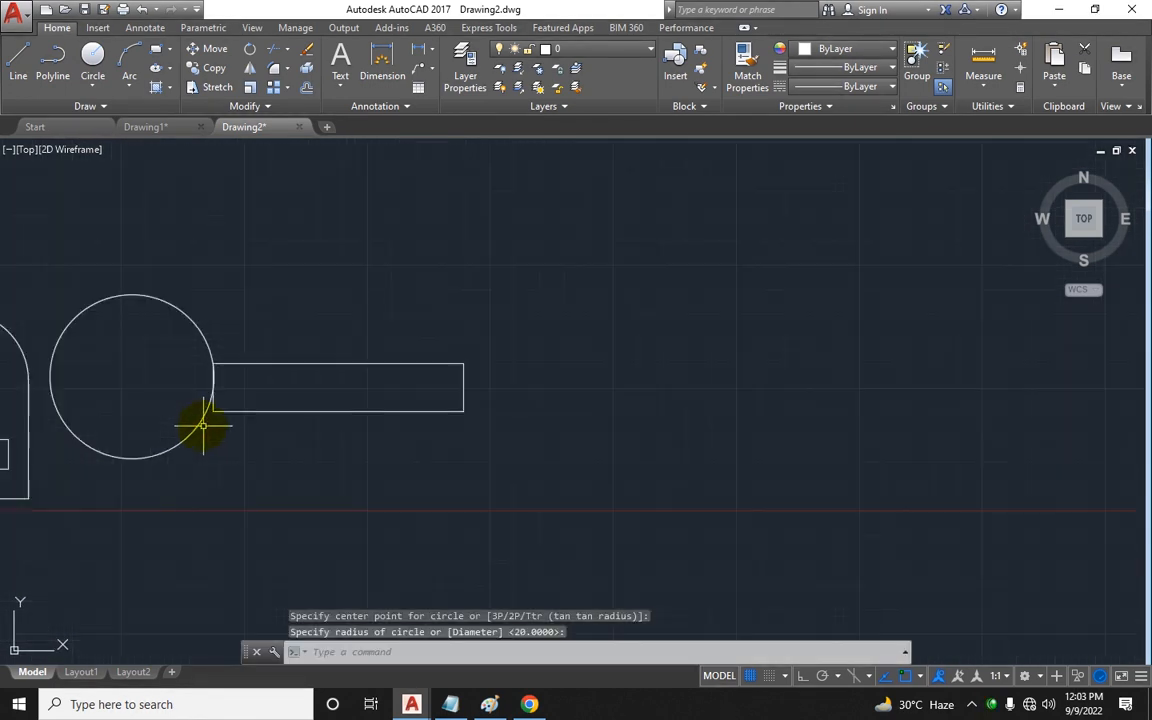
click(185, 322)
click(173, 369)
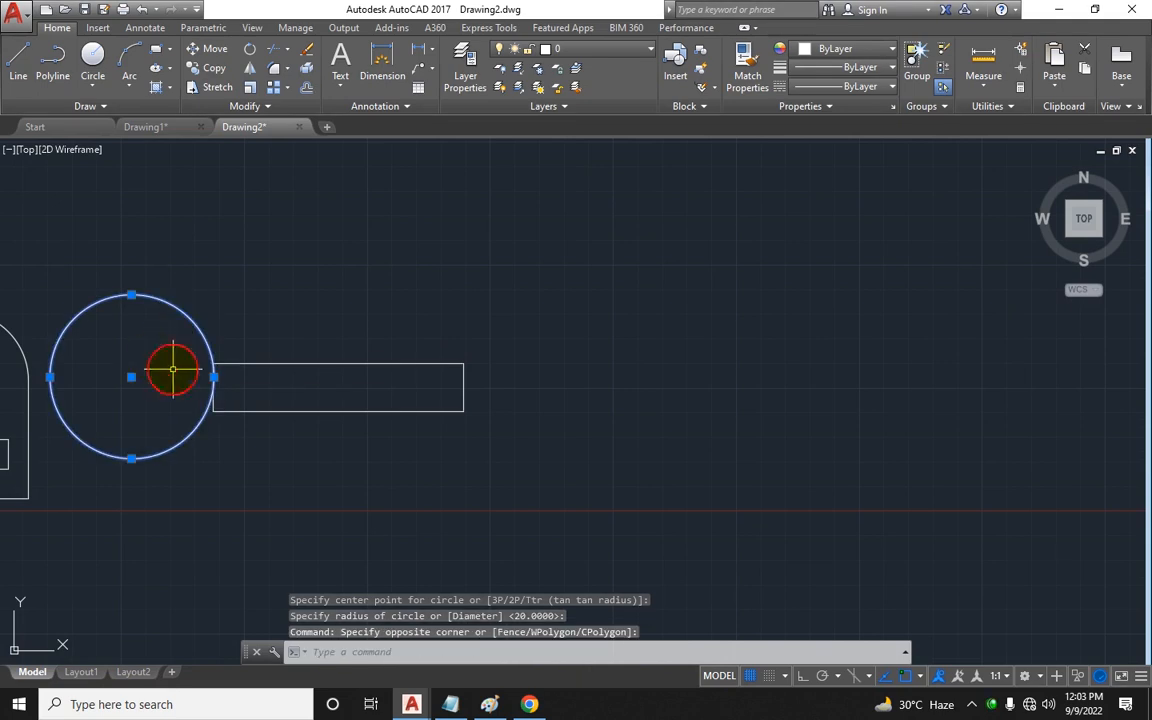
key(Return)
scroll(175, 345, up, 4)
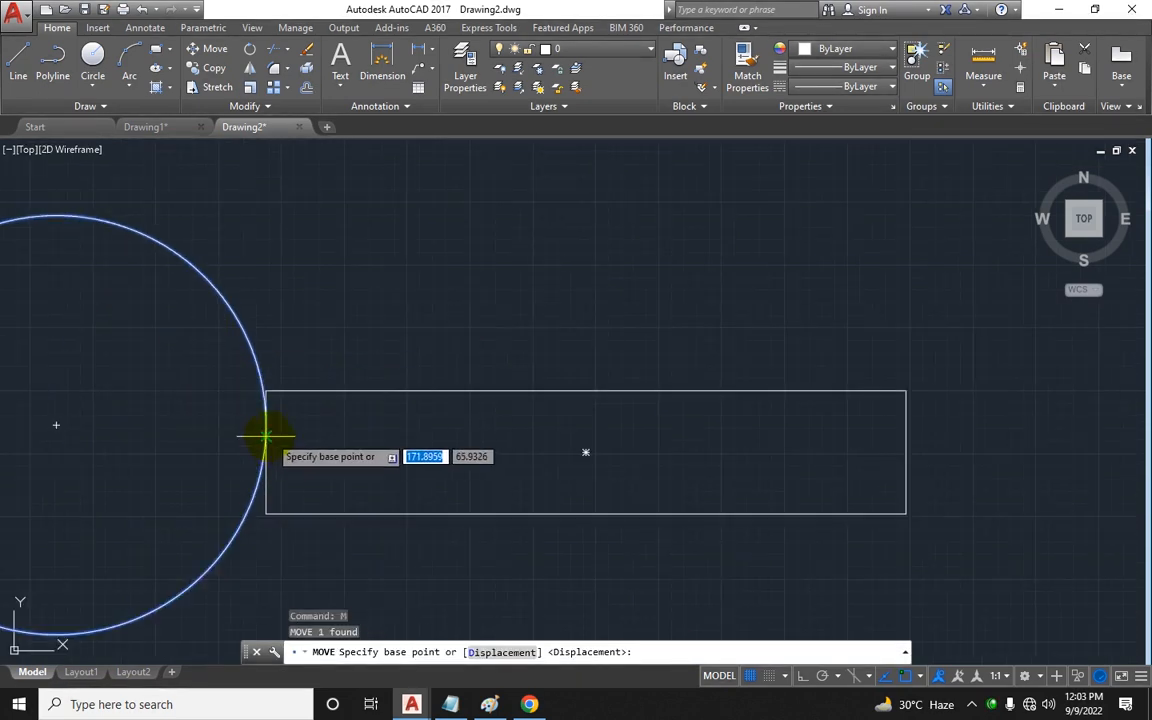
click(271, 438)
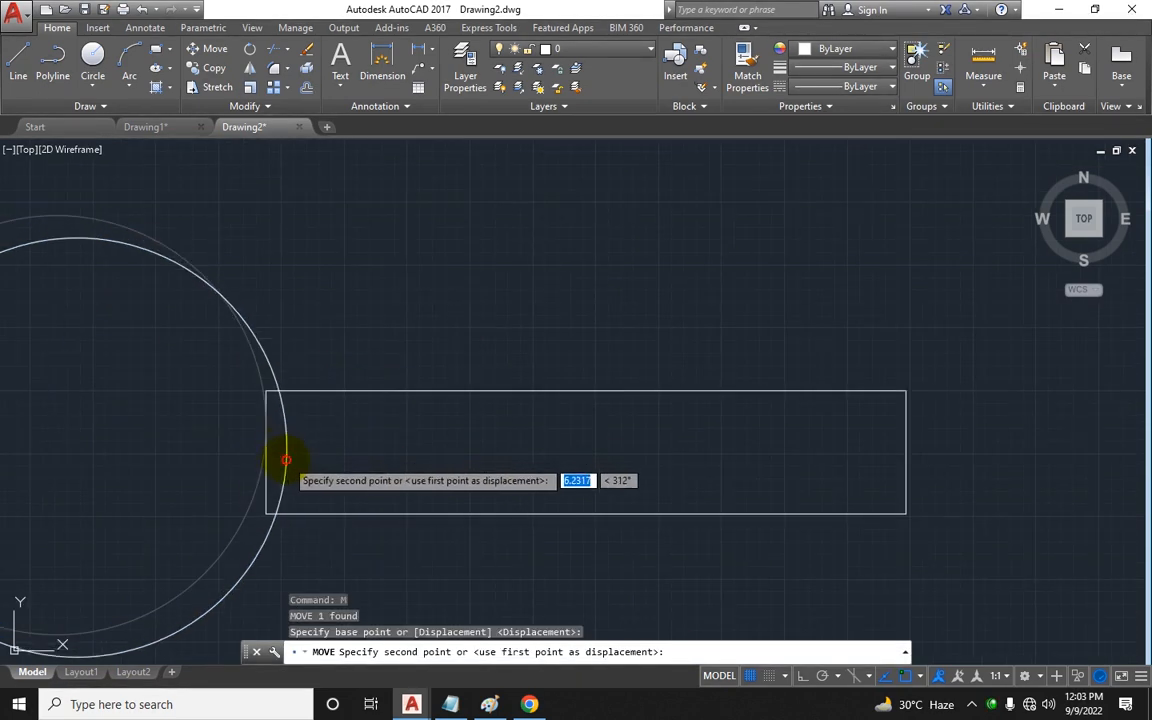
click(286, 458)
scroll(286, 458, down, 2)
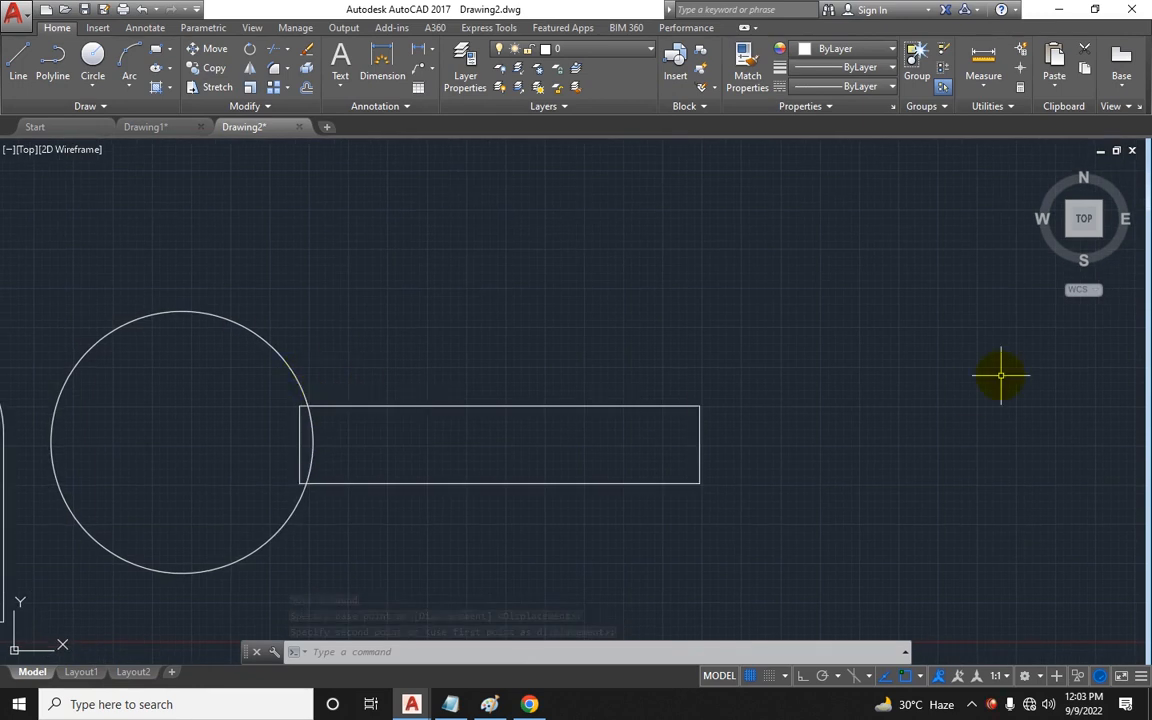
Step: Draw a six-sided polygon inscribed in a circle, centred on the left circle's centre
key(Escape)
key(Escape)
click(170, 49)
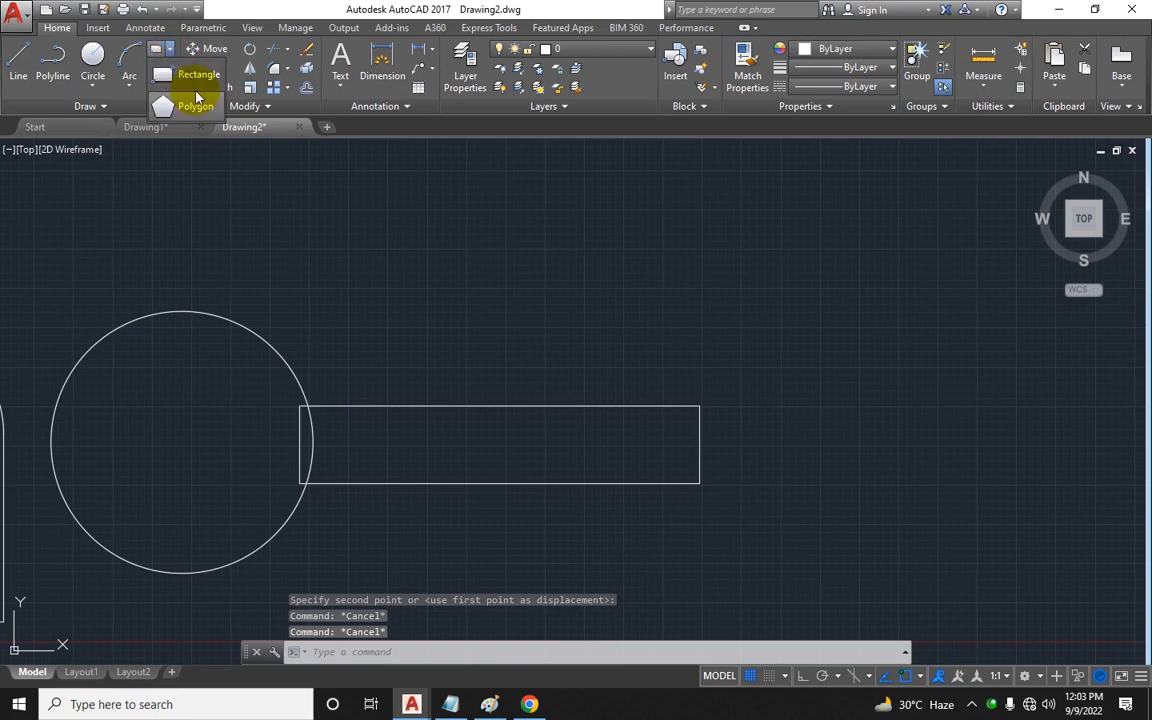
click(185, 100)
text(6)
key(Return)
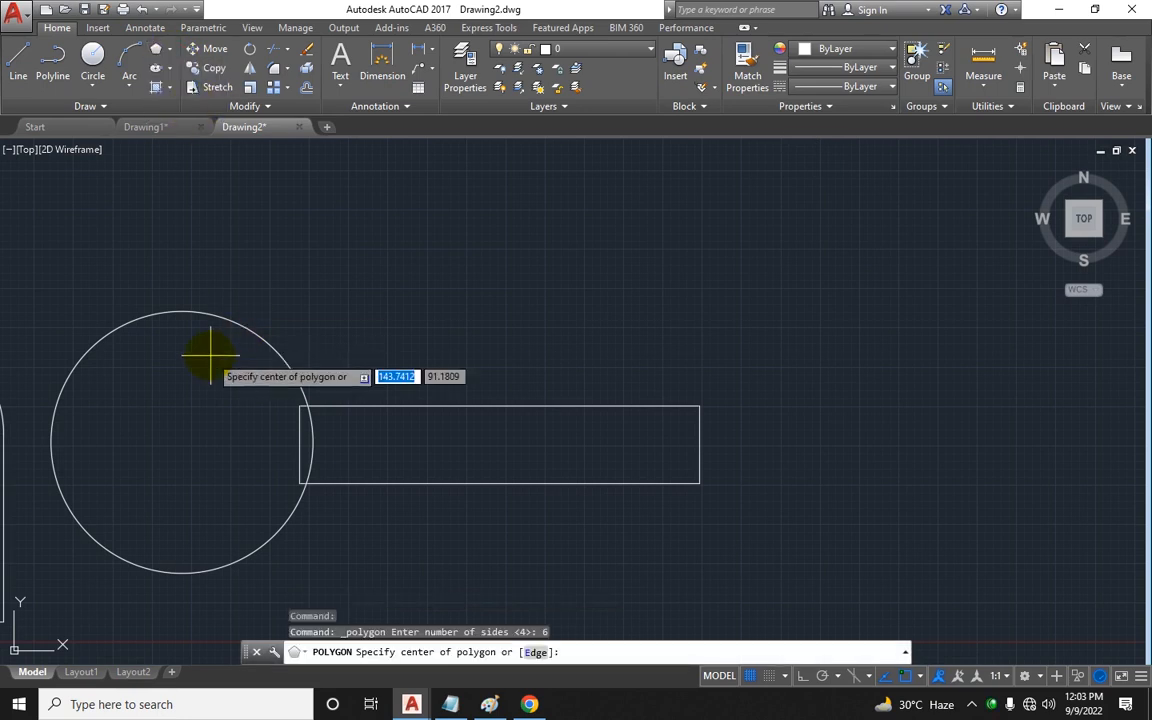
click(182, 443)
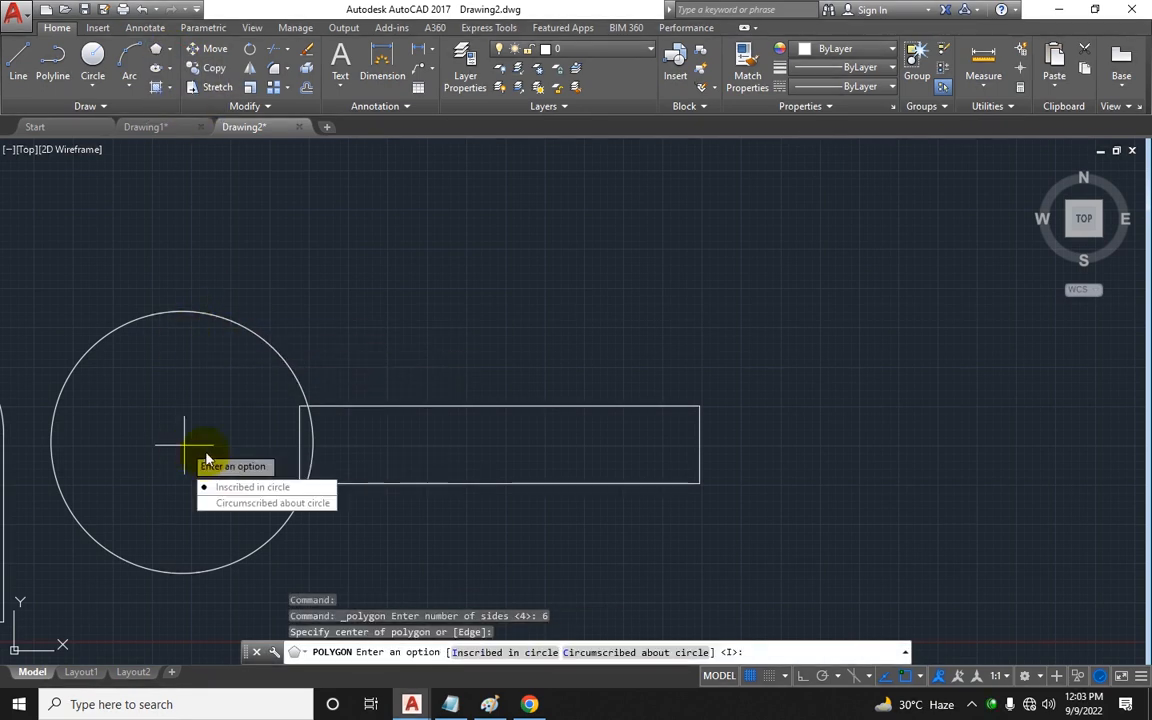
text(I)
key(Return)
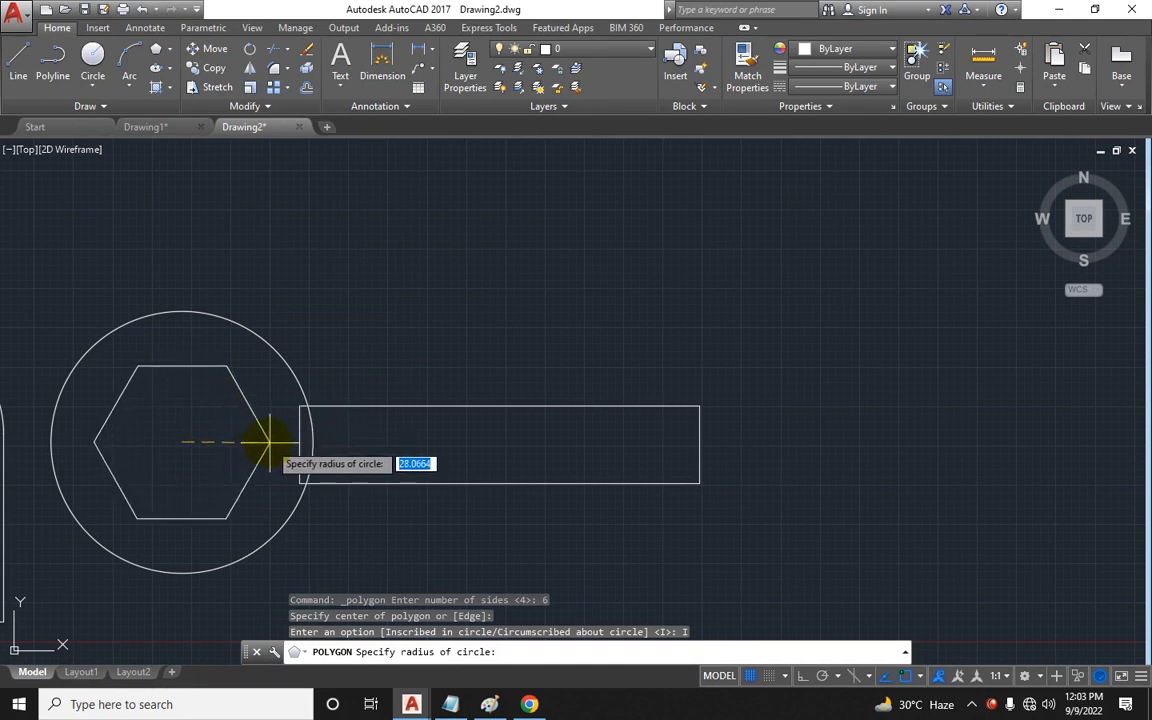
click(270, 442)
Step: Draw a circle centred on the rectangle's right end
middle_drag(275, 455, 112, 466)
text(c)
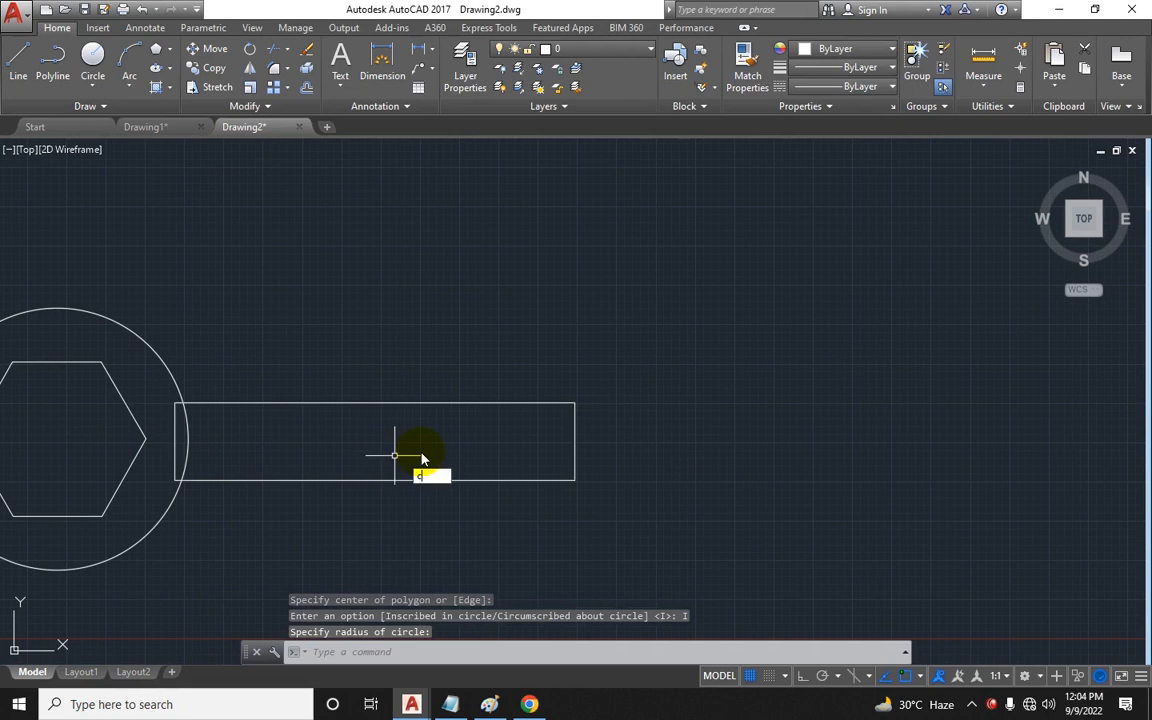
key(Return)
click(622, 444)
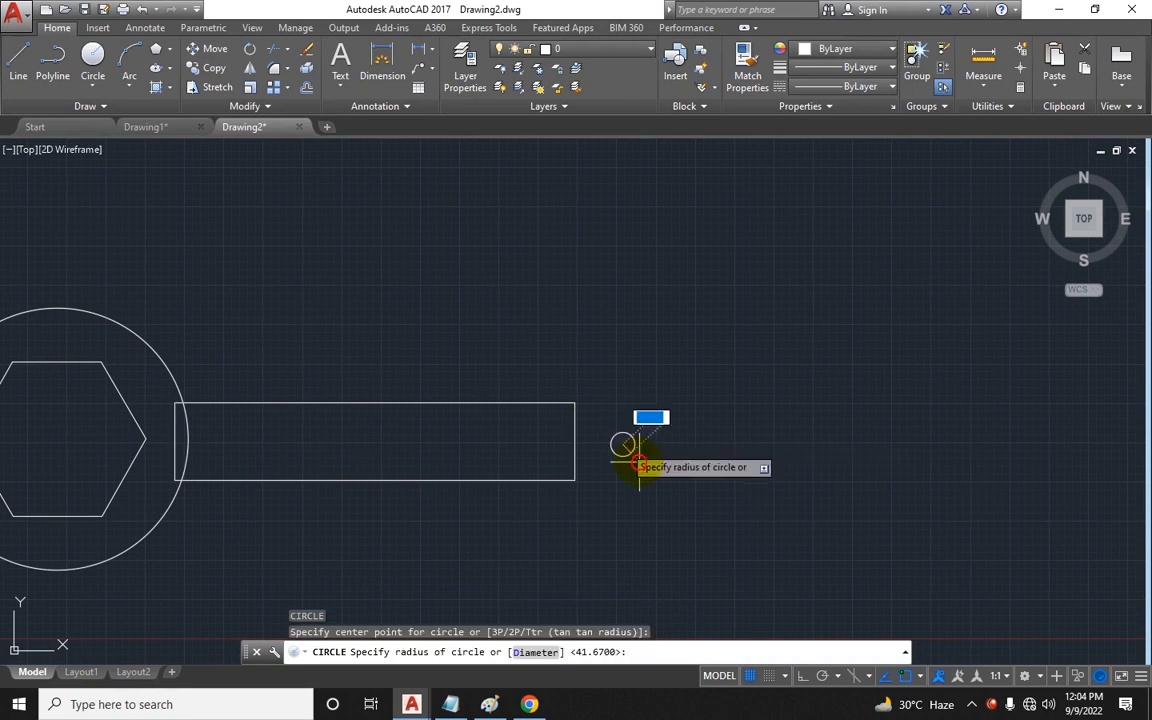
click(684, 496)
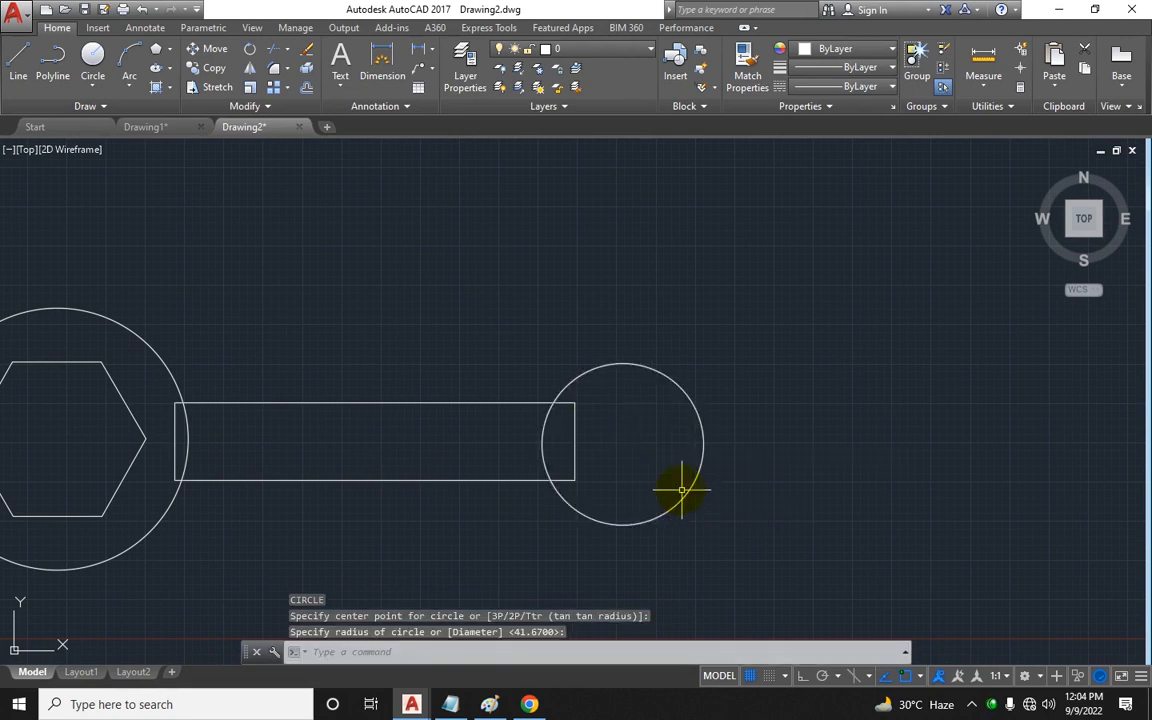
Step: Draw a five-sided inscribed polygon centred in the right circle
click(155, 50)
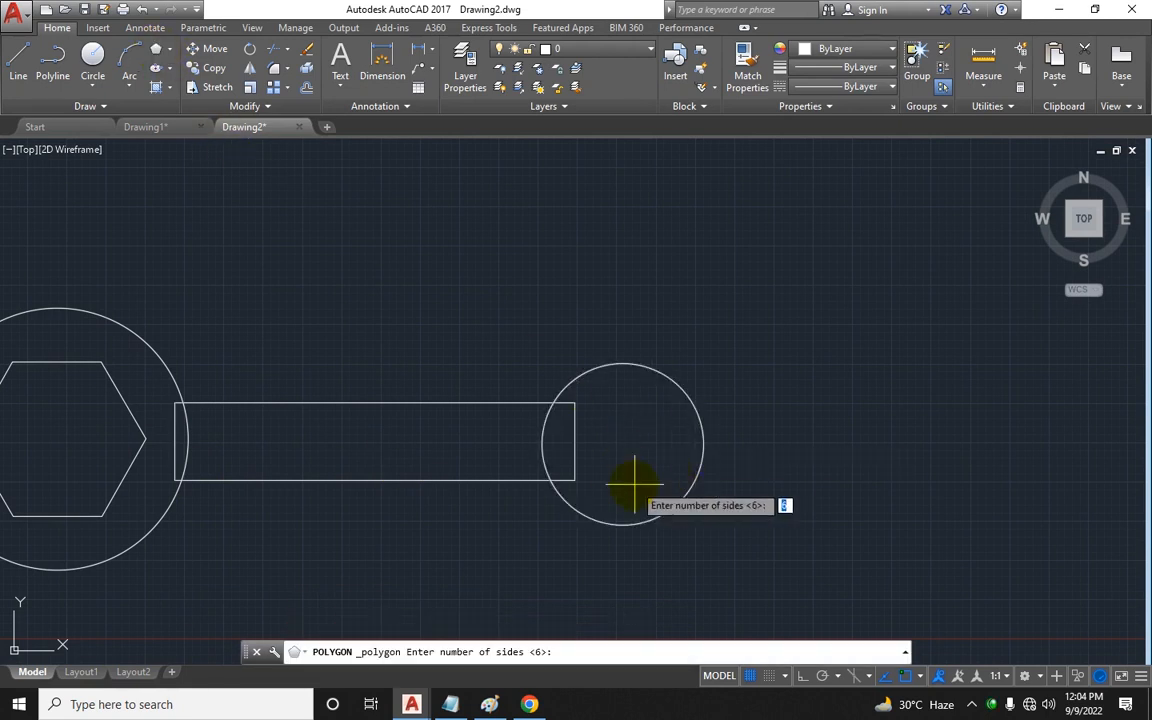
key(Return)
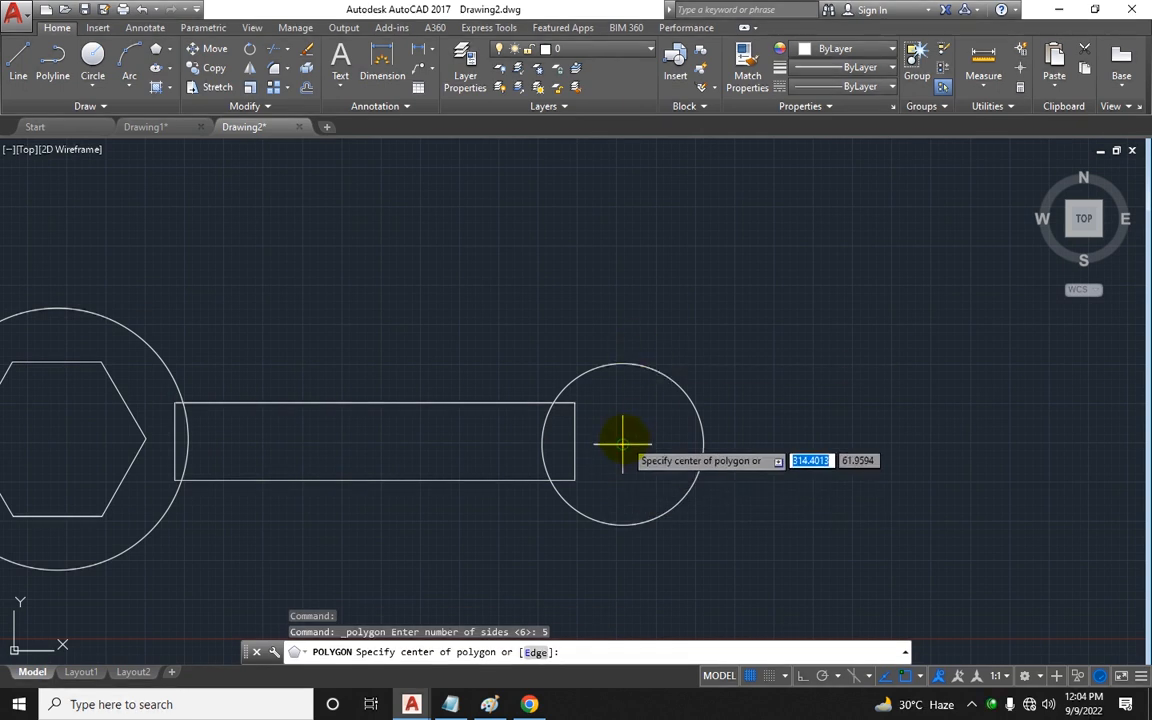
click(624, 442)
click(655, 484)
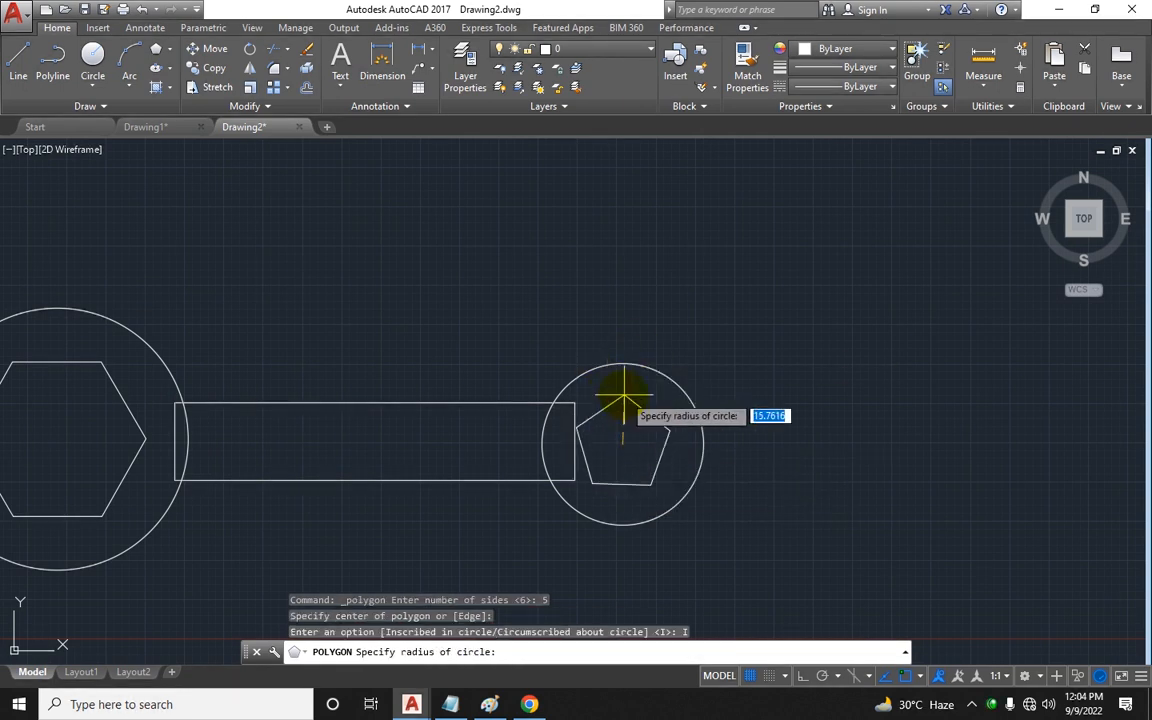
click(623, 397)
key(Escape)
key(Escape)
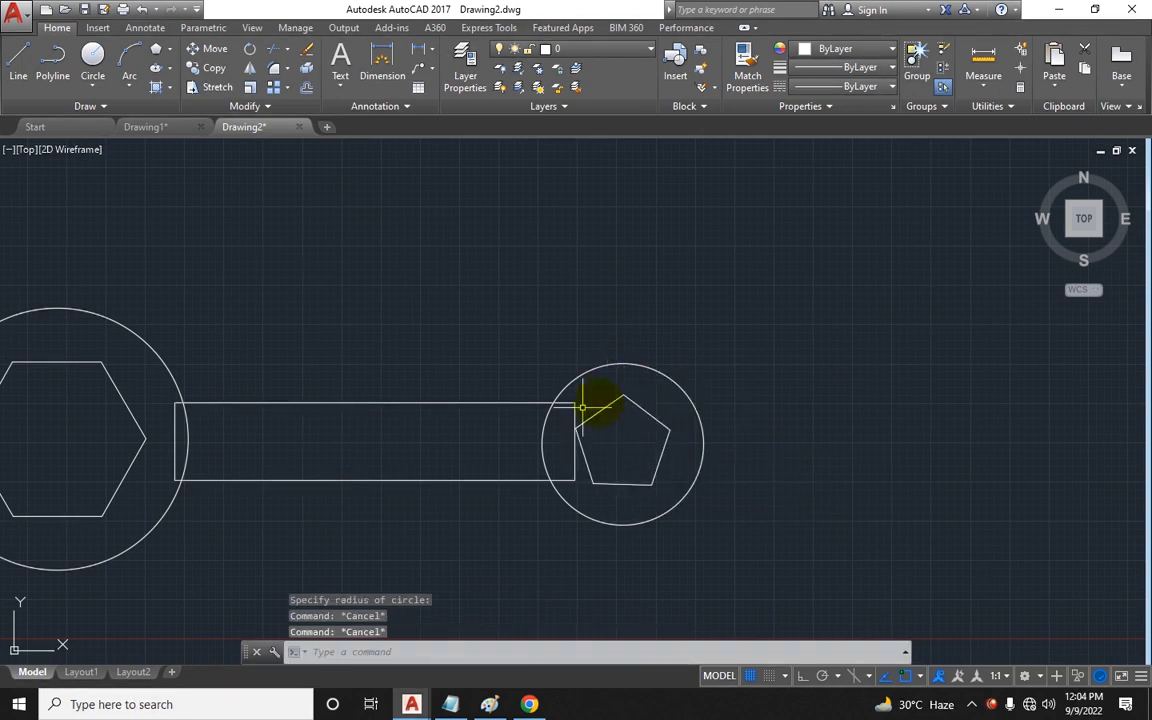
Step: Trim the rectangle's ends inside both circles and the circle arcs inside the rectangle
text(tr)
key(Return)
key(Return)
scroll(187, 436, up, 4)
click(180, 418)
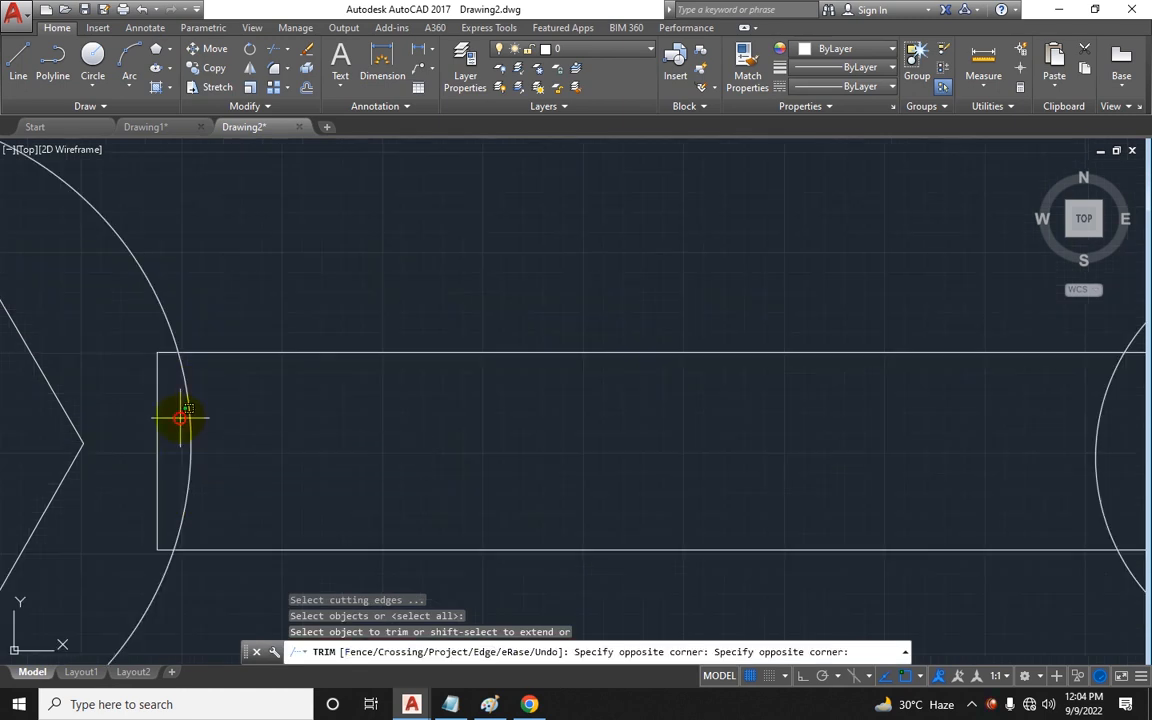
click(133, 395)
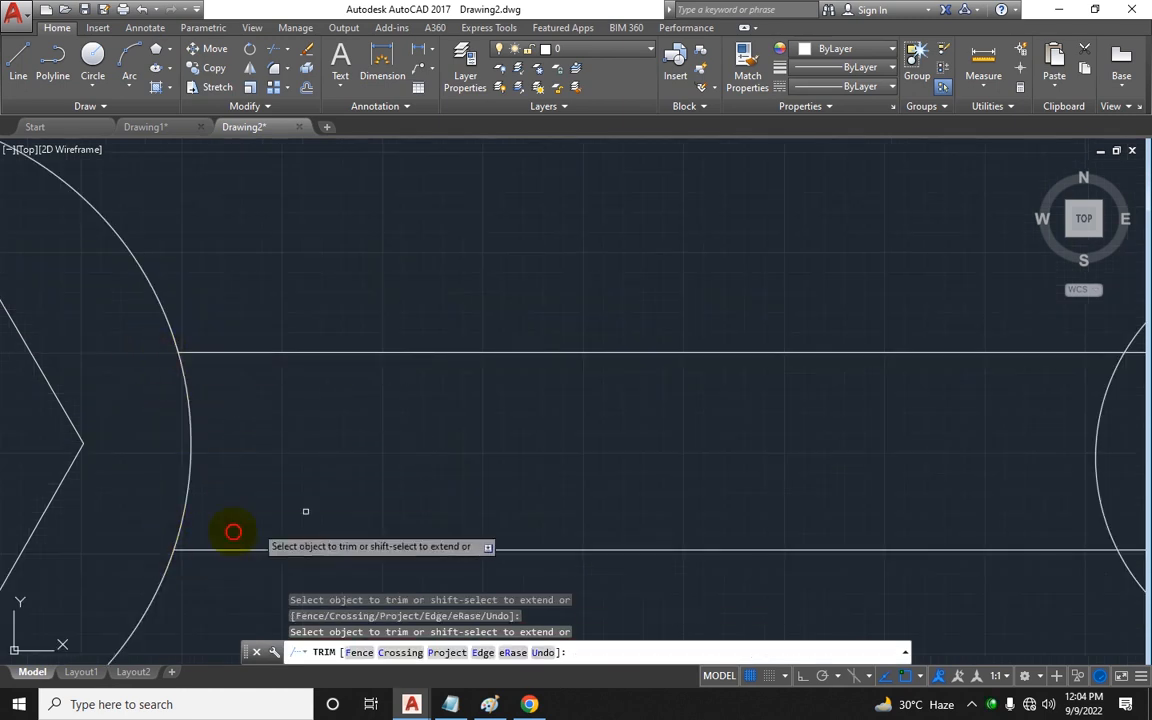
middle_drag(478, 461, 93, 463)
click(813, 344)
click(773, 364)
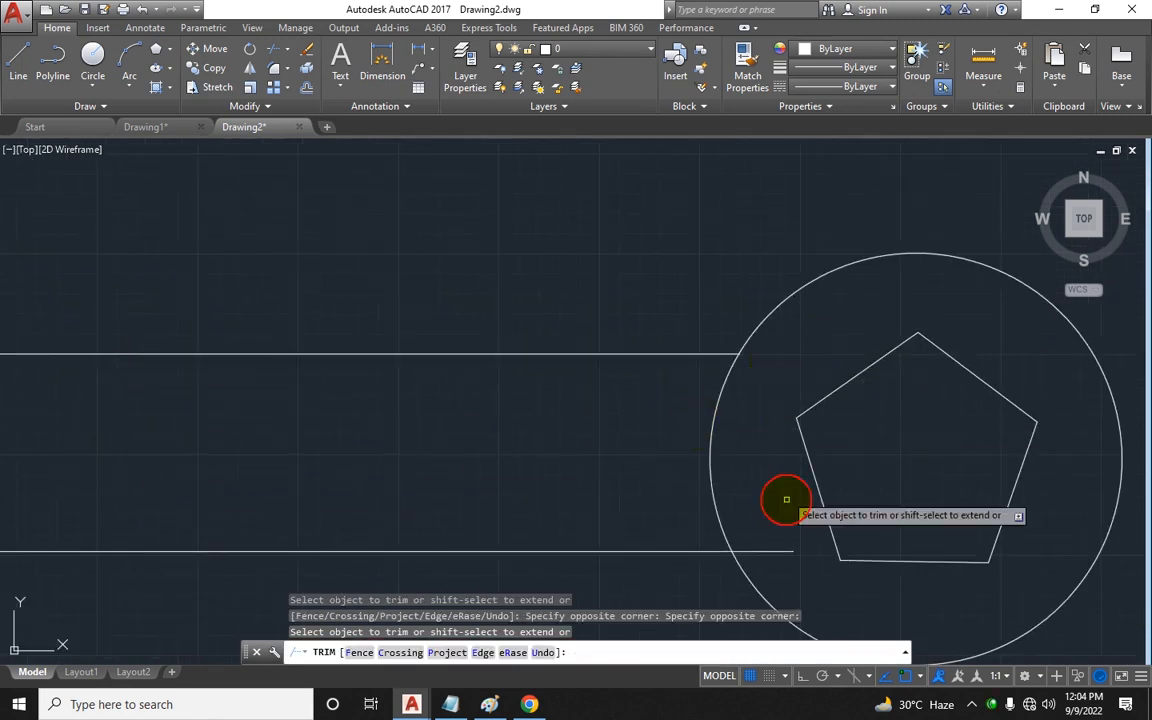
click(788, 527)
click(770, 541)
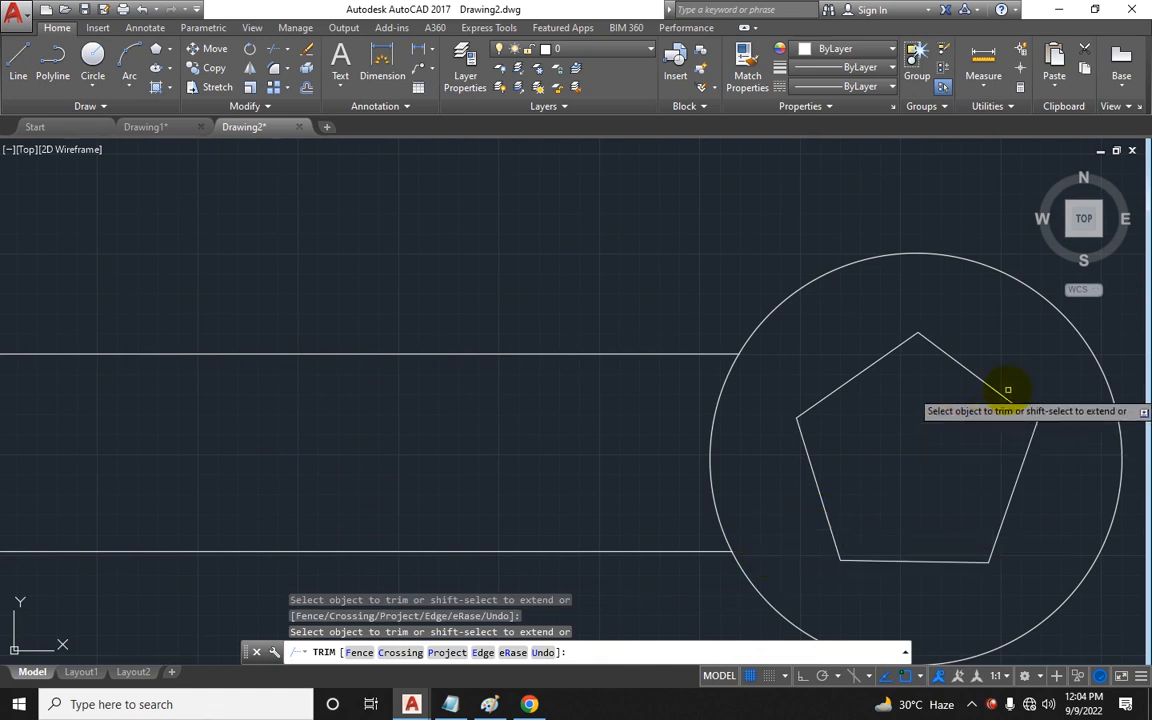
key(Escape)
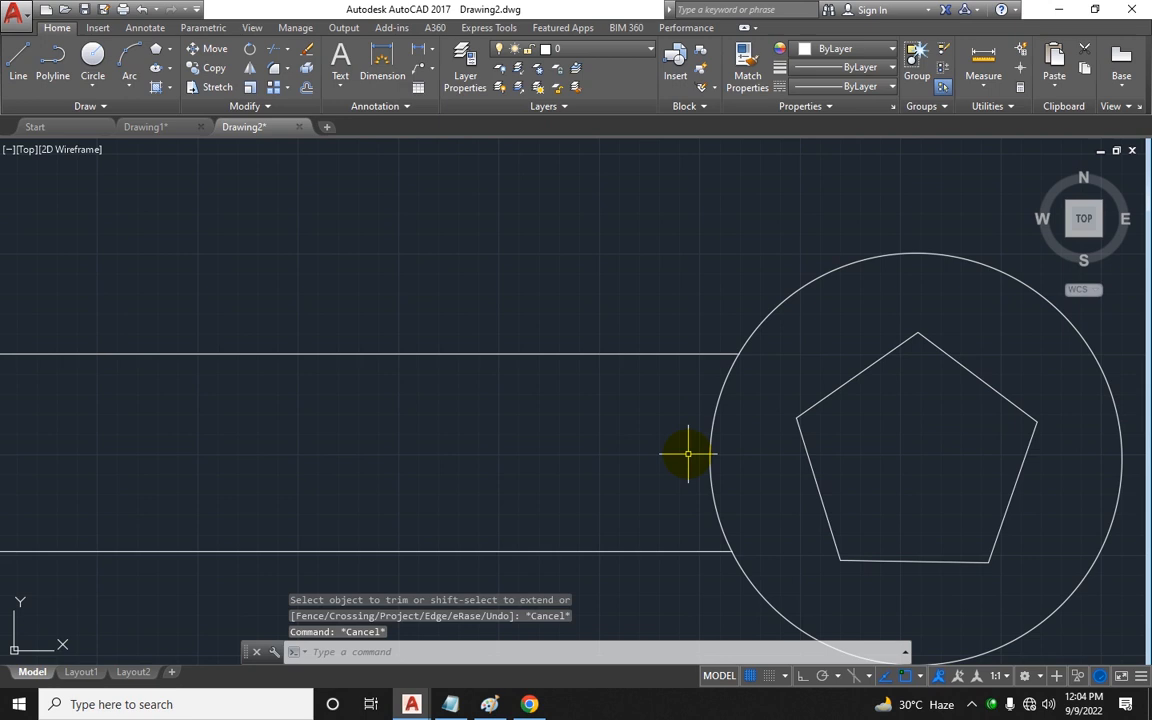
Step: Draw a smaller rectangle inside the handle between the two circles
scroll(185, 487, down, 5)
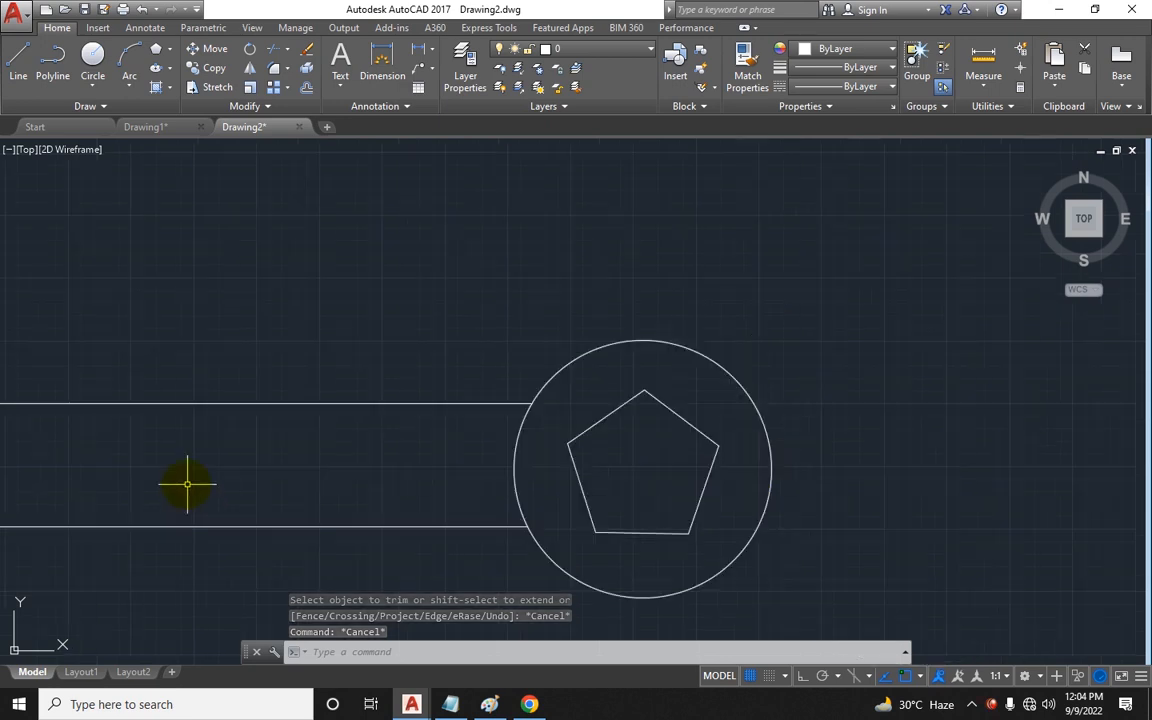
text(rec)
key(Return)
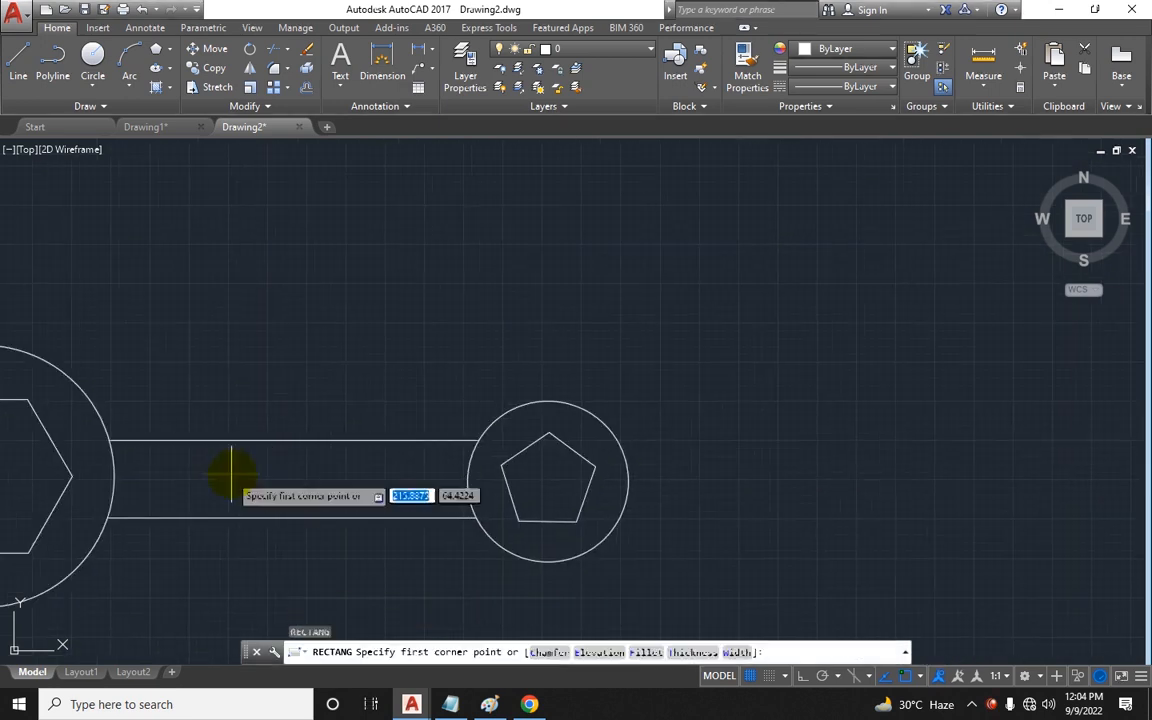
click(168, 465)
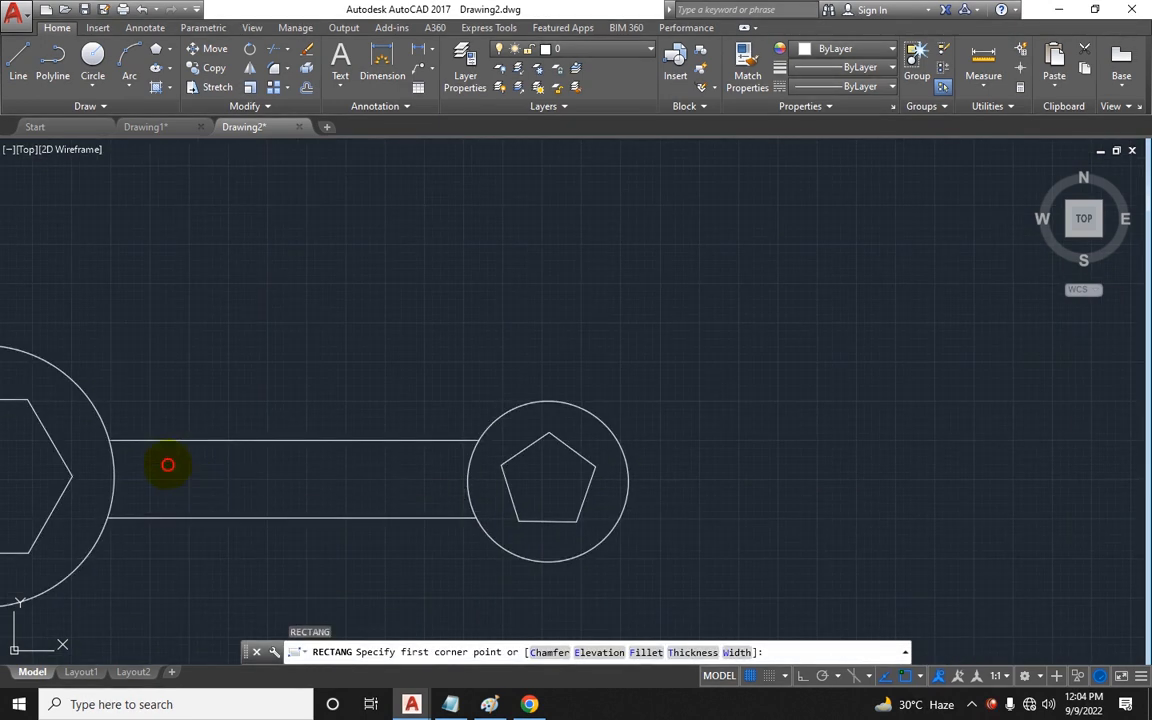
click(413, 503)
key(Escape)
Step: Draw a 2-point circle across the inner rectangle's left end
scroll(185, 495, up, 2)
middle_drag(180, 488, 238, 473)
key(Escape)
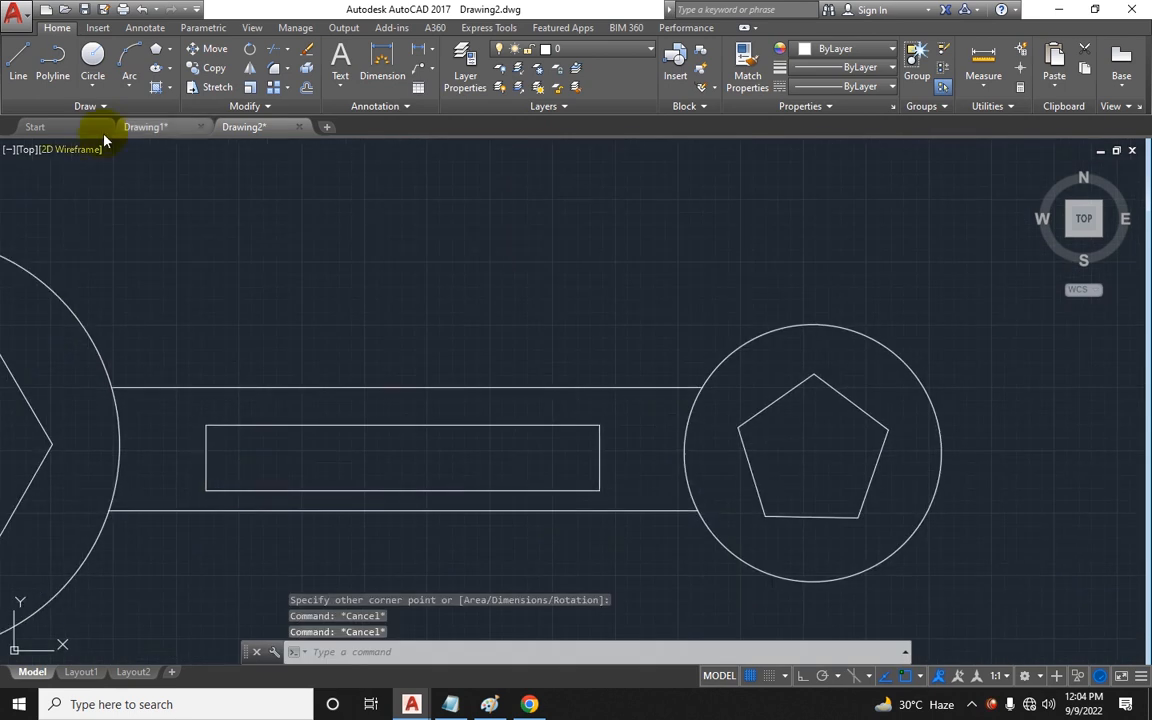
click(93, 106)
click(88, 84)
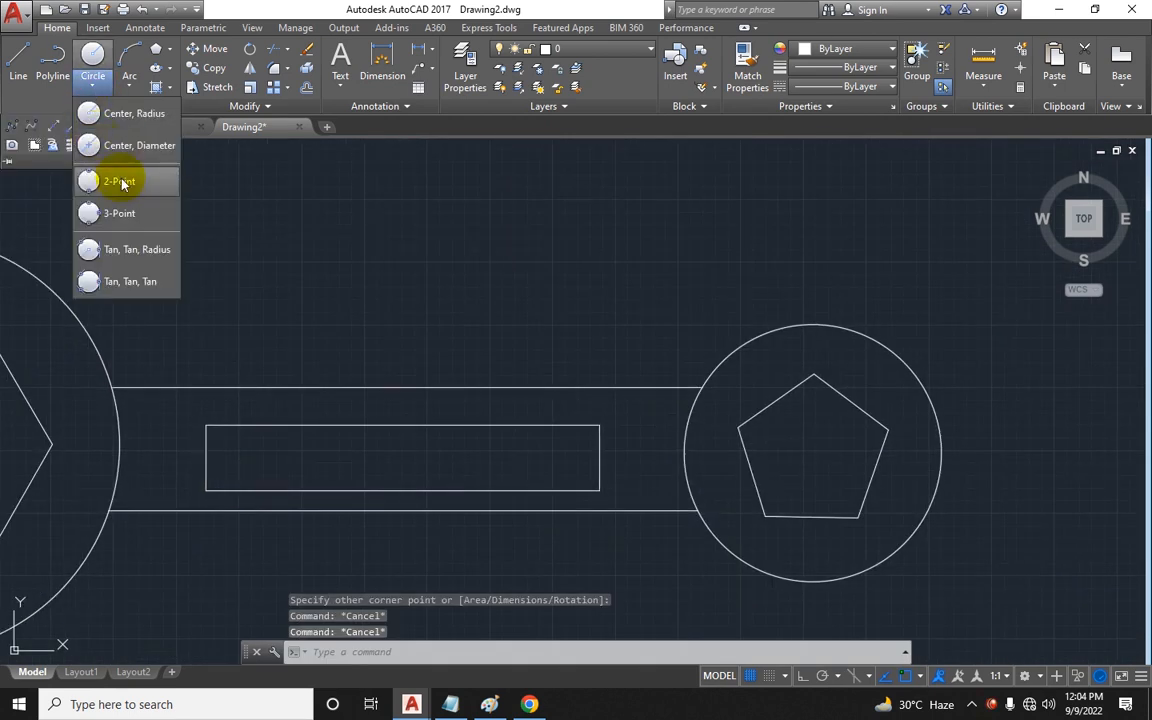
click(118, 181)
click(207, 425)
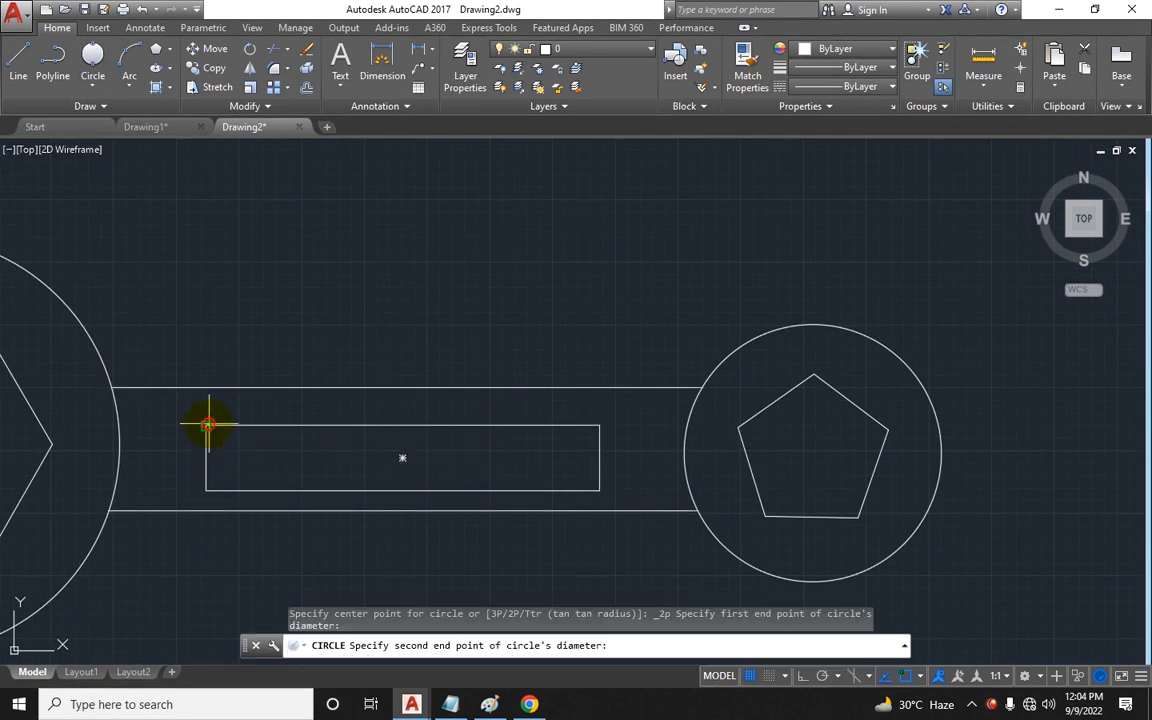
click(206, 490)
key(space)
click(599, 426)
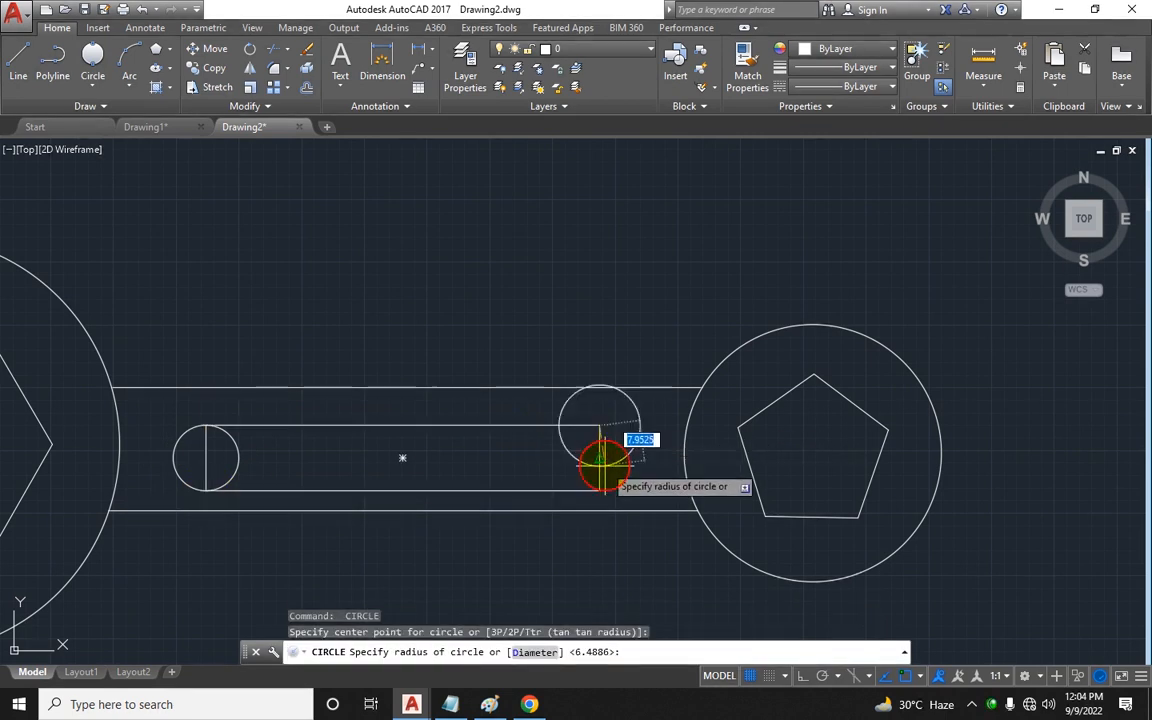
key(Escape)
Step: Draw a 2-point circle across the inner rectangle's right end
click(91, 52)
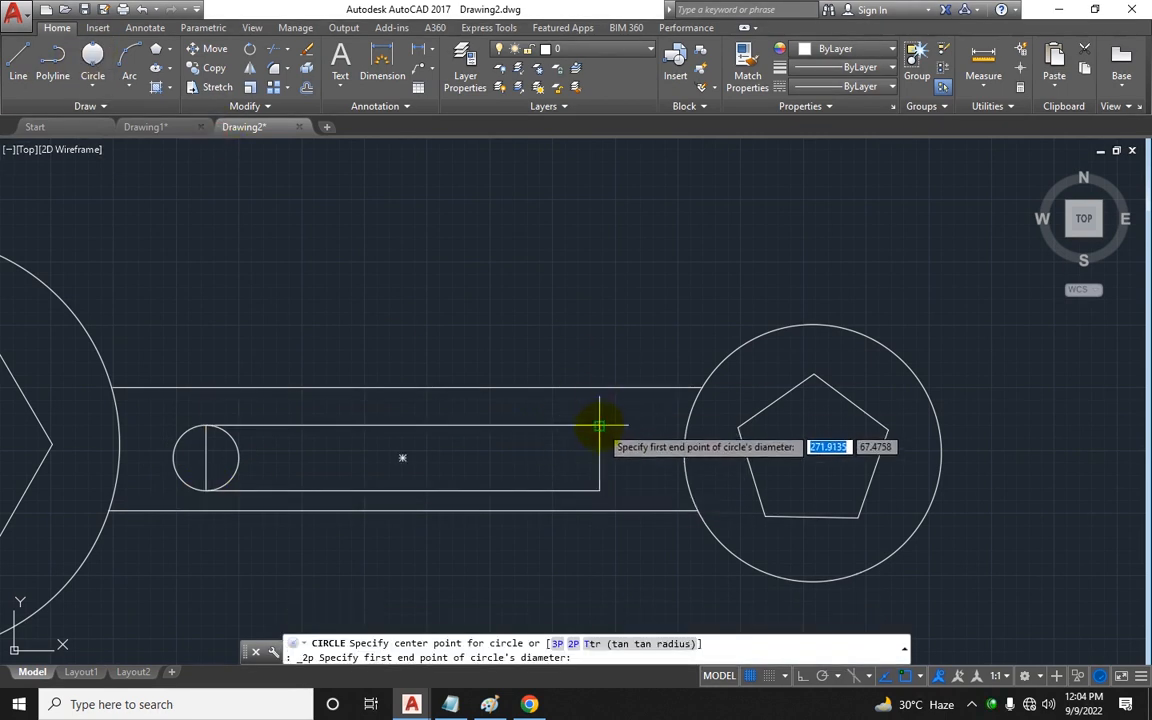
click(599, 426)
click(599, 490)
key(Escape)
key(Escape)
Step: Trim the inner rectangle's short ends and inner circle halves to form a rounded slot
text(tr)
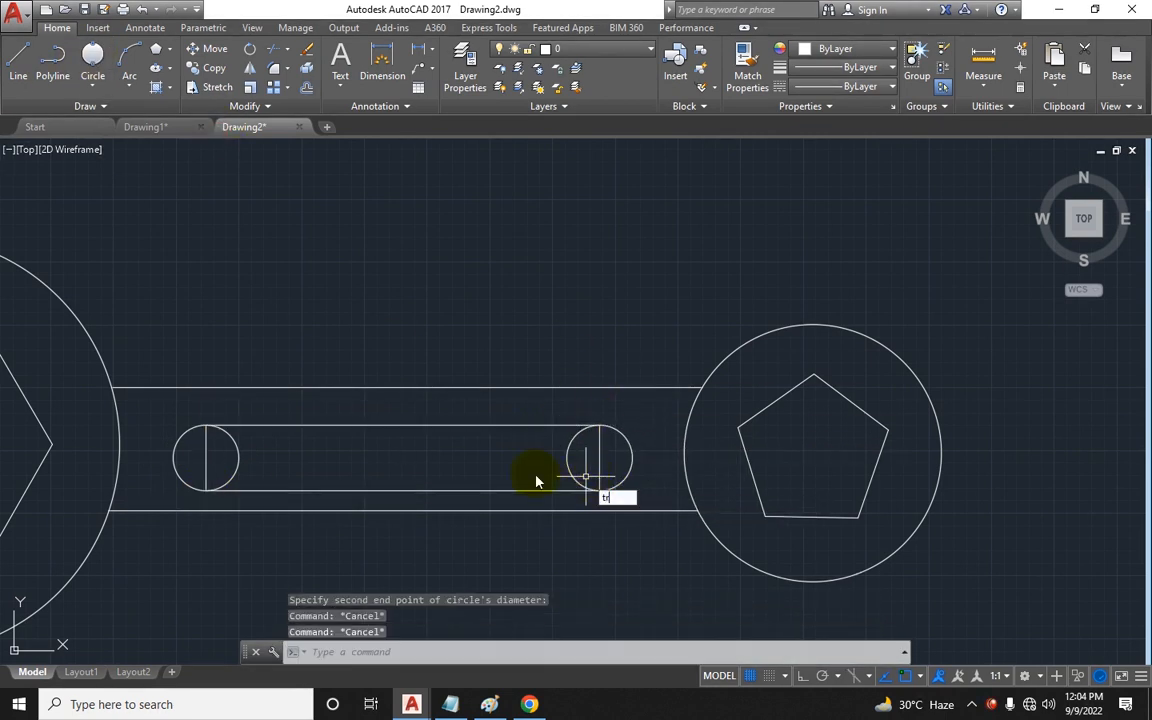
key(space)
key(space)
click(198, 465)
click(198, 465)
click(263, 457)
click(182, 463)
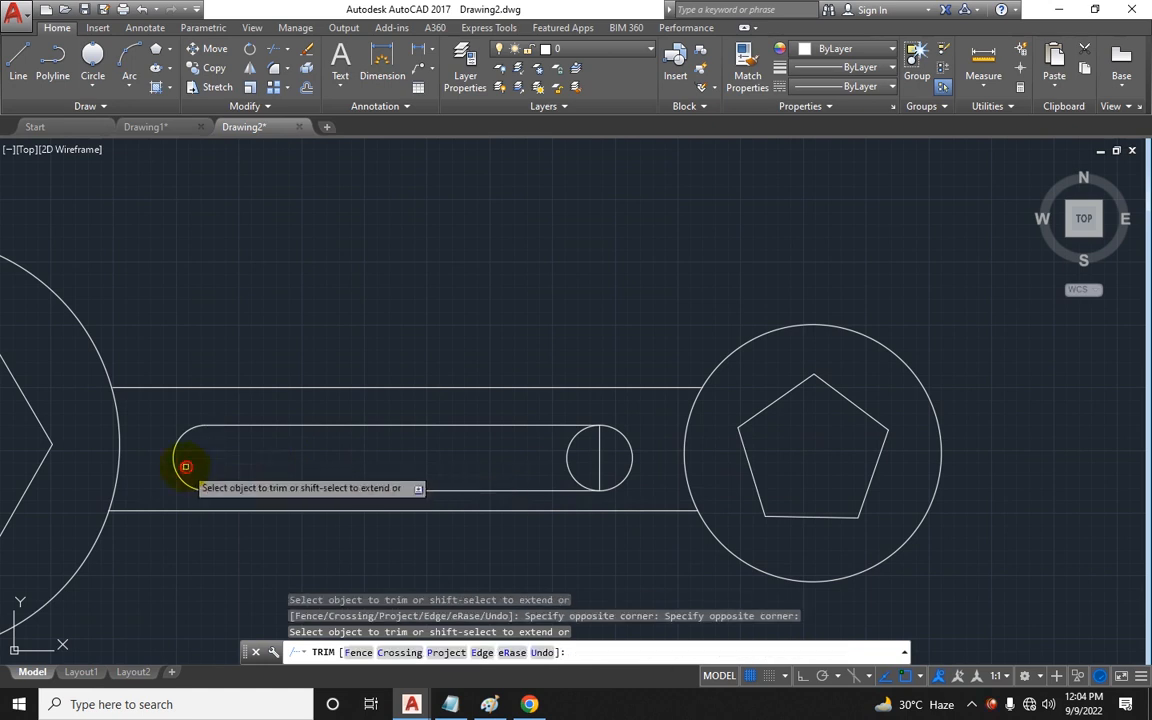
click(470, 452)
click(607, 463)
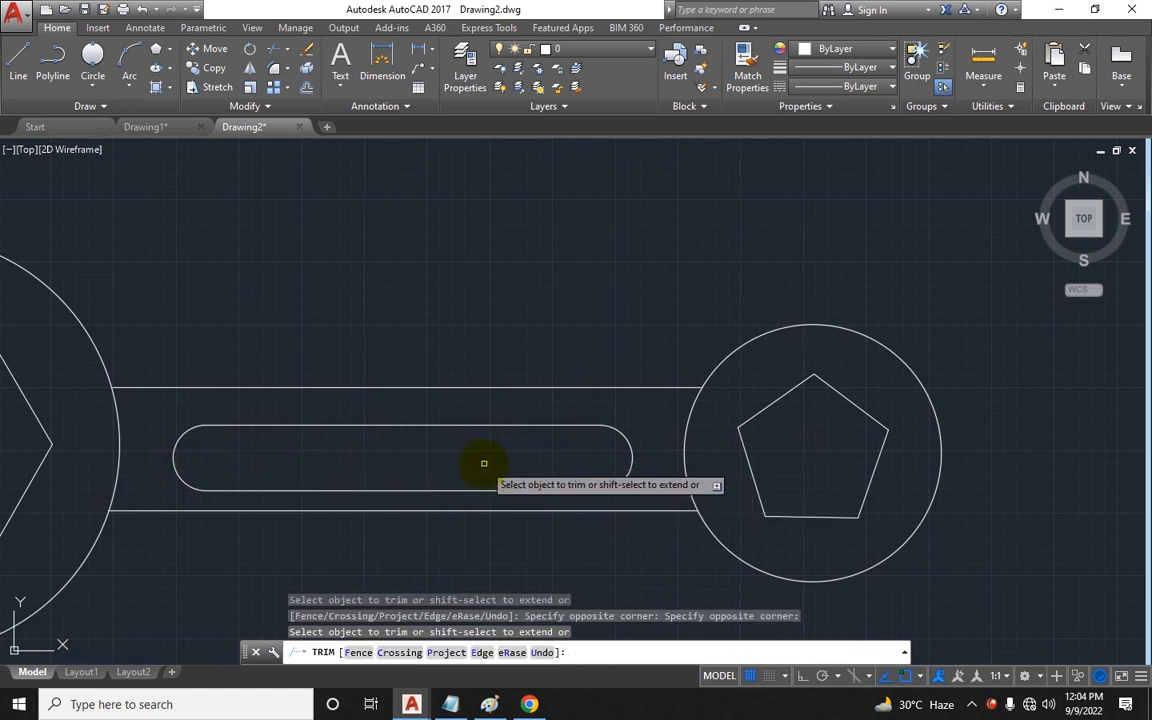
scroll(463, 418, down, 2)
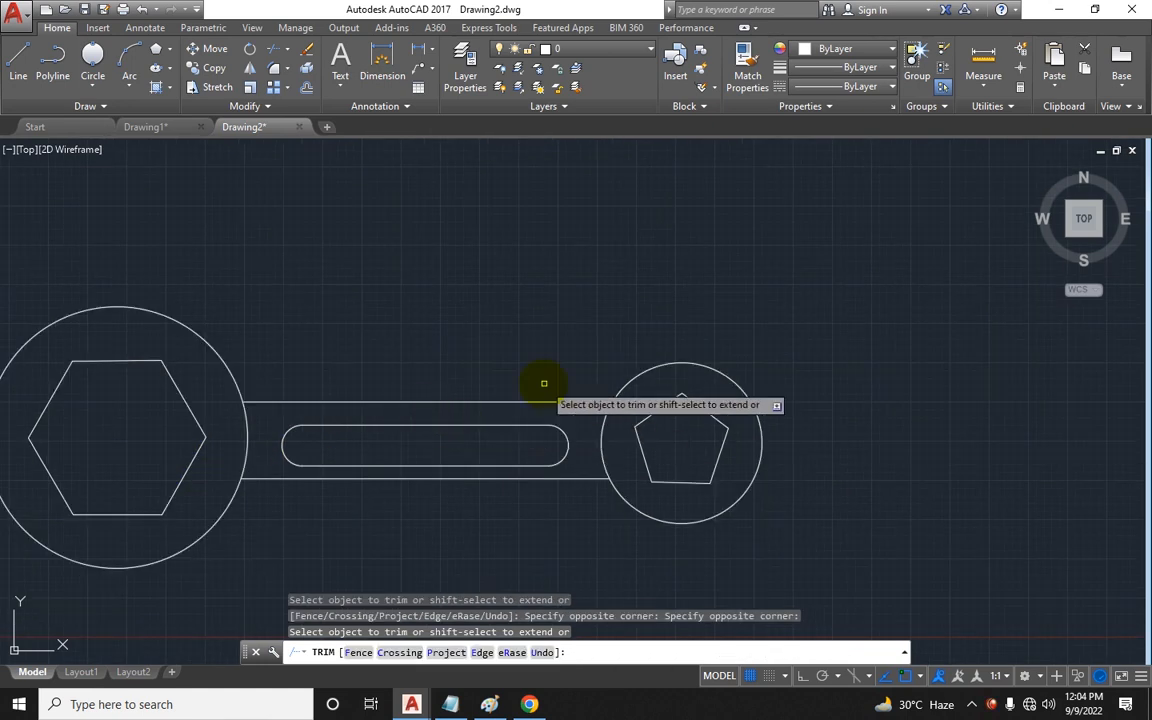
key(Escape)
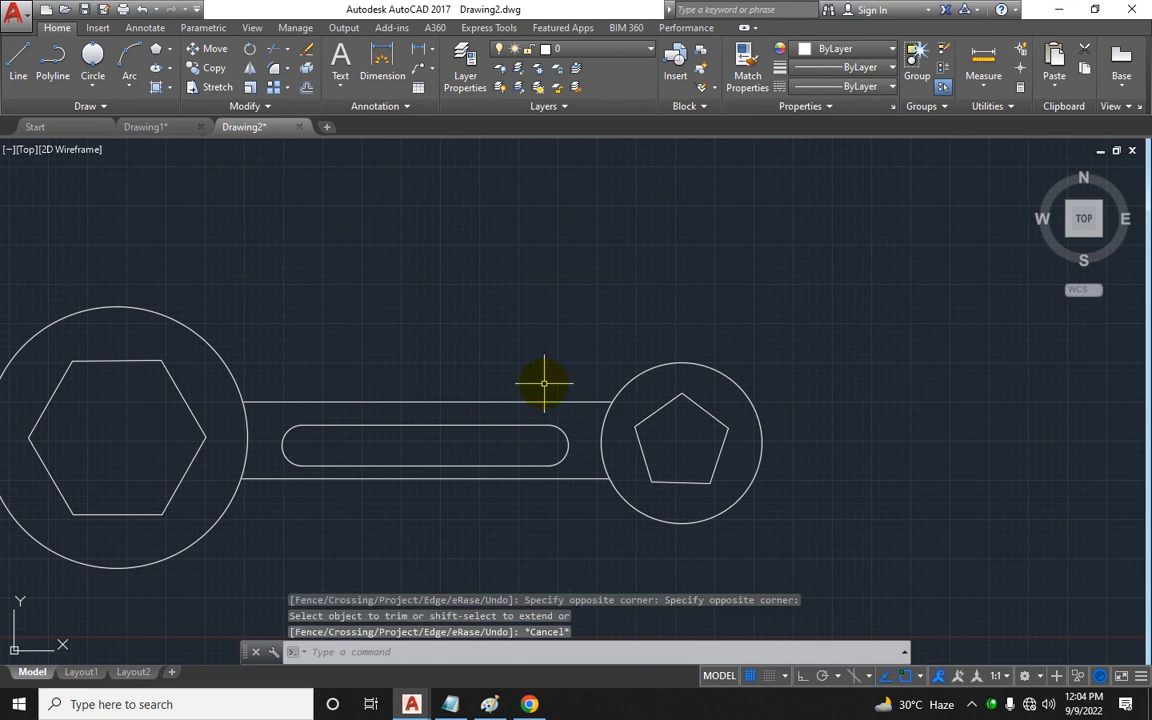
Step: Draw a Tan, Tan, Radius circle of radius 10 tangent to the large left circle and the handle's upper edge
click(92, 82)
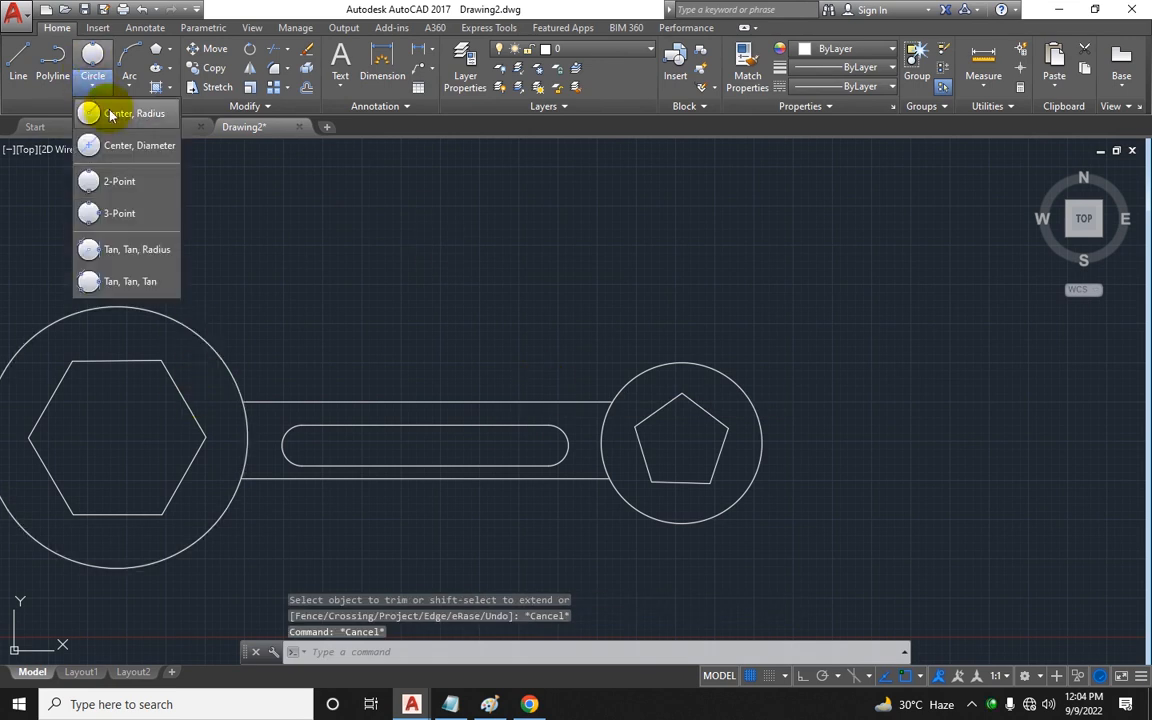
click(148, 263)
scroll(190, 300, up, 3)
click(231, 360)
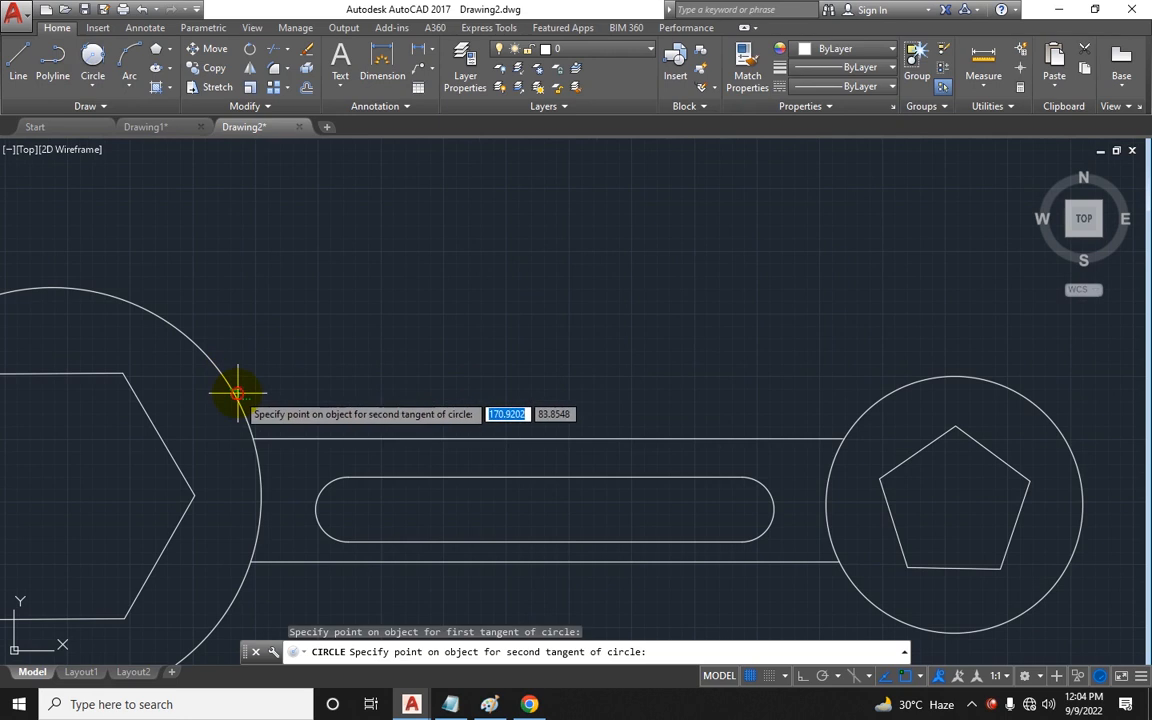
click(316, 438)
text(10)
key(Return)
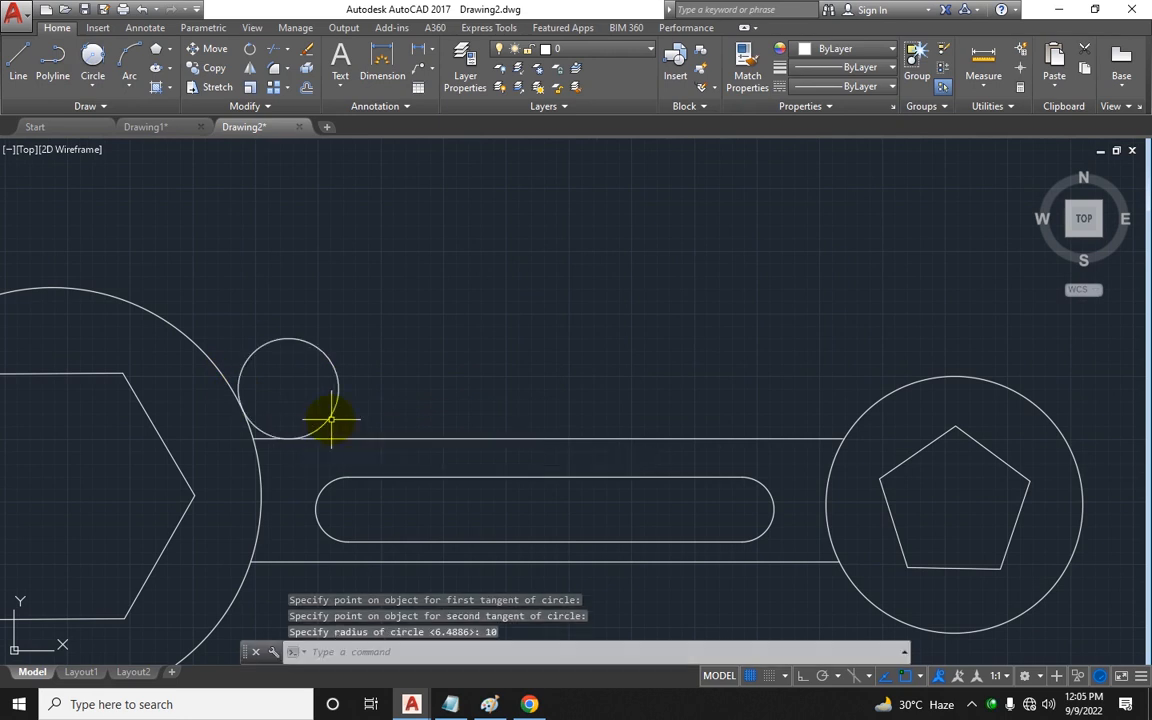
key(Escape)
key(Escape)
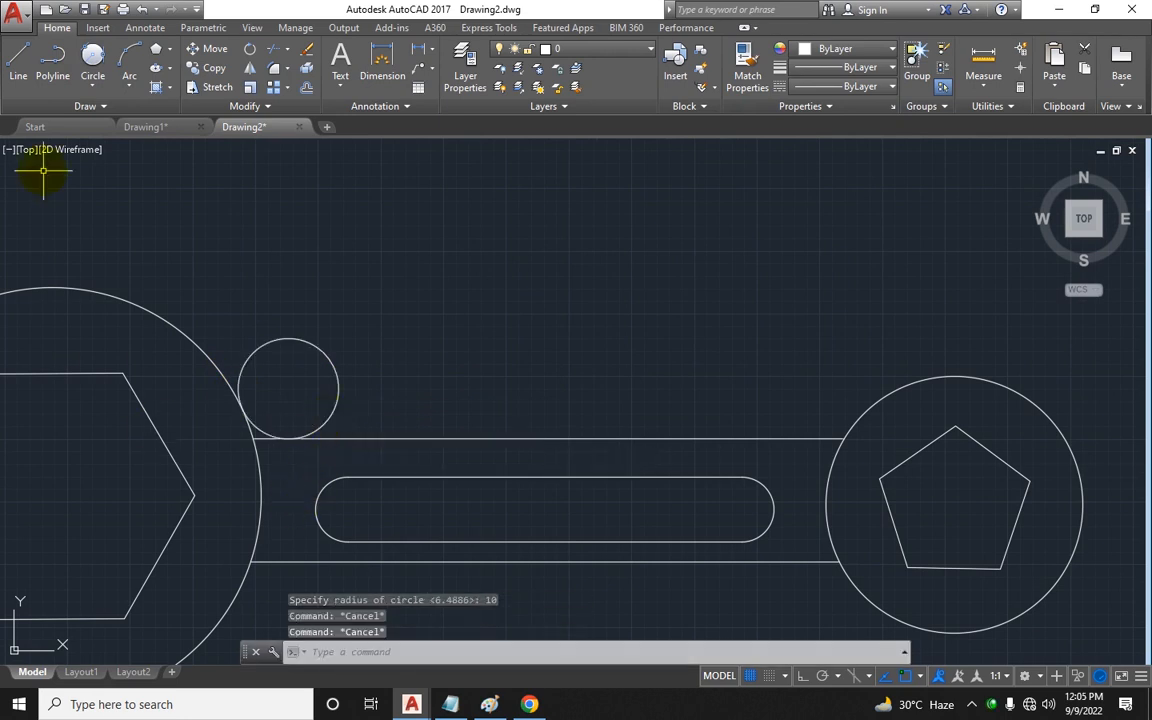
Step: Draw another radius 10 tangent circle touching the large left circle and the handle's lower edge
click(93, 57)
middle_drag(253, 442, 239, 345)
click(224, 482)
click(285, 459)
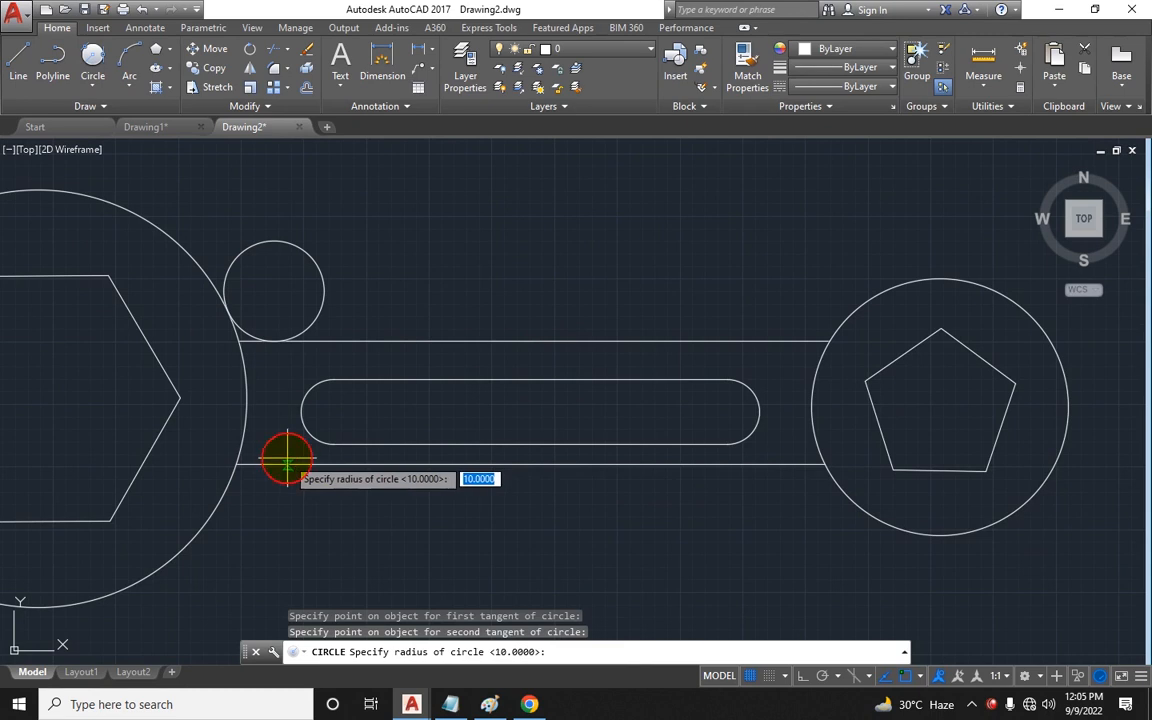
text(10)
key(Return)
key(Escape)
key(Escape)
Step: Try trimming the upper tangent circle and the large left circle at the handle's upper junction, then undo that trim
key(Return)
key(Return)
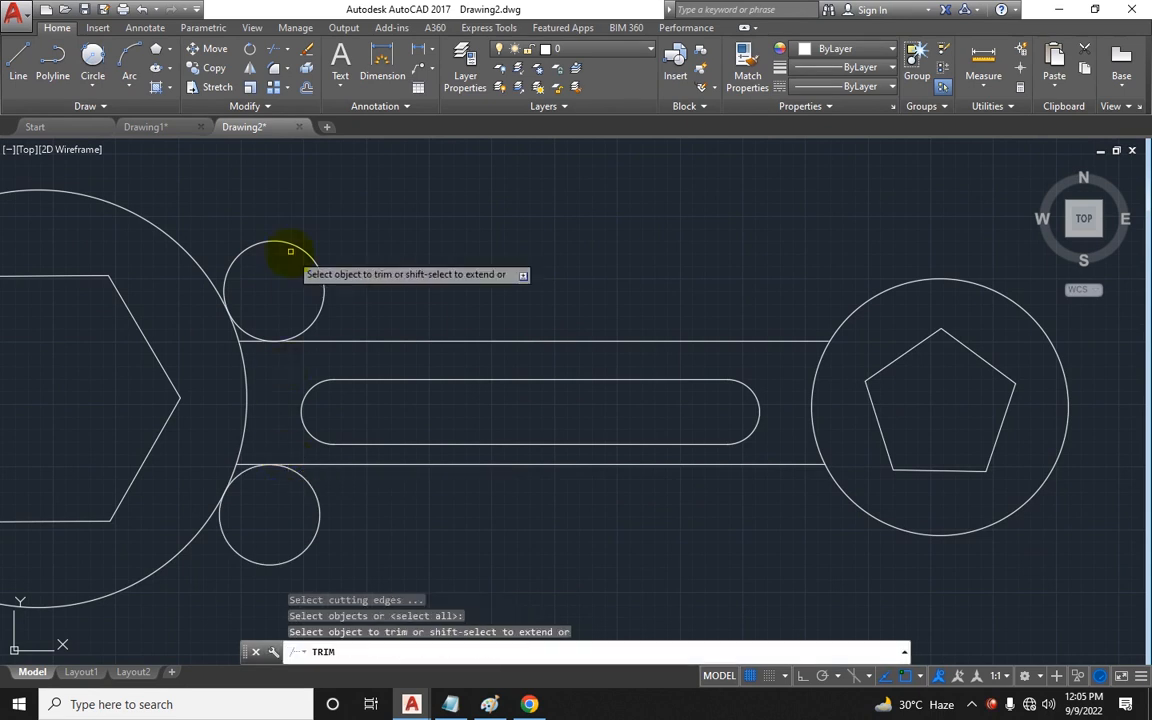
click(290, 247)
click(312, 226)
click(208, 324)
key(Escape)
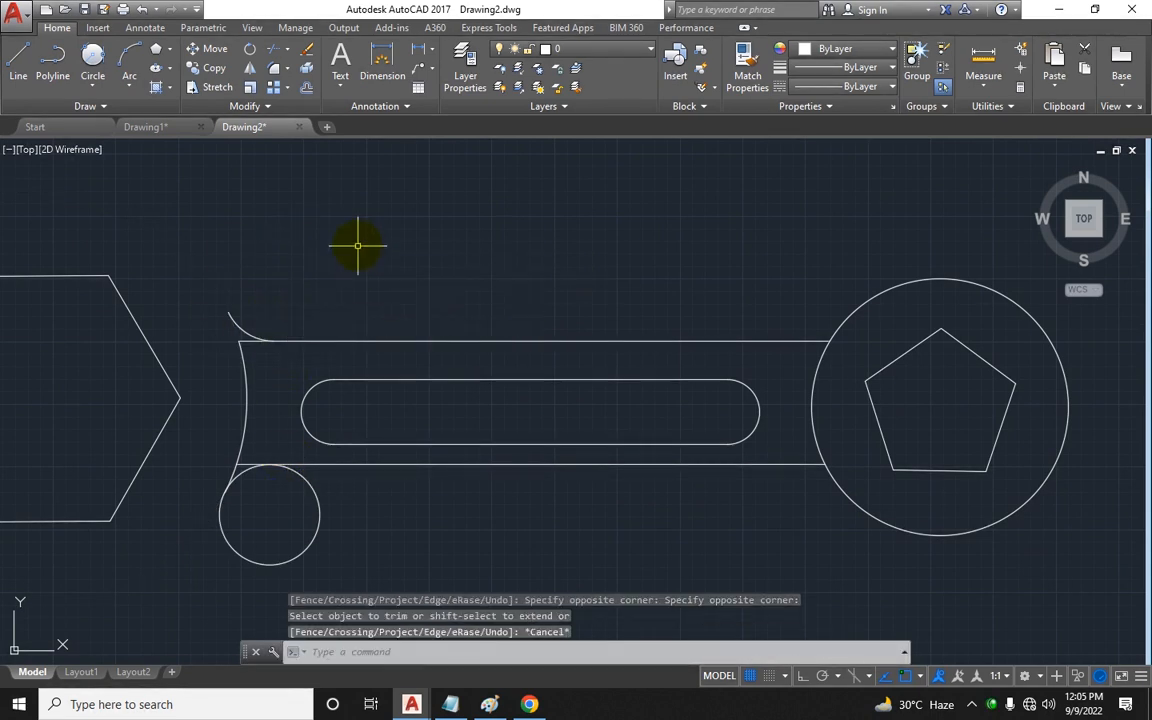
key(ctrl+z)
key(Escape)
key(ctrl+shift+i)
key(Escape)
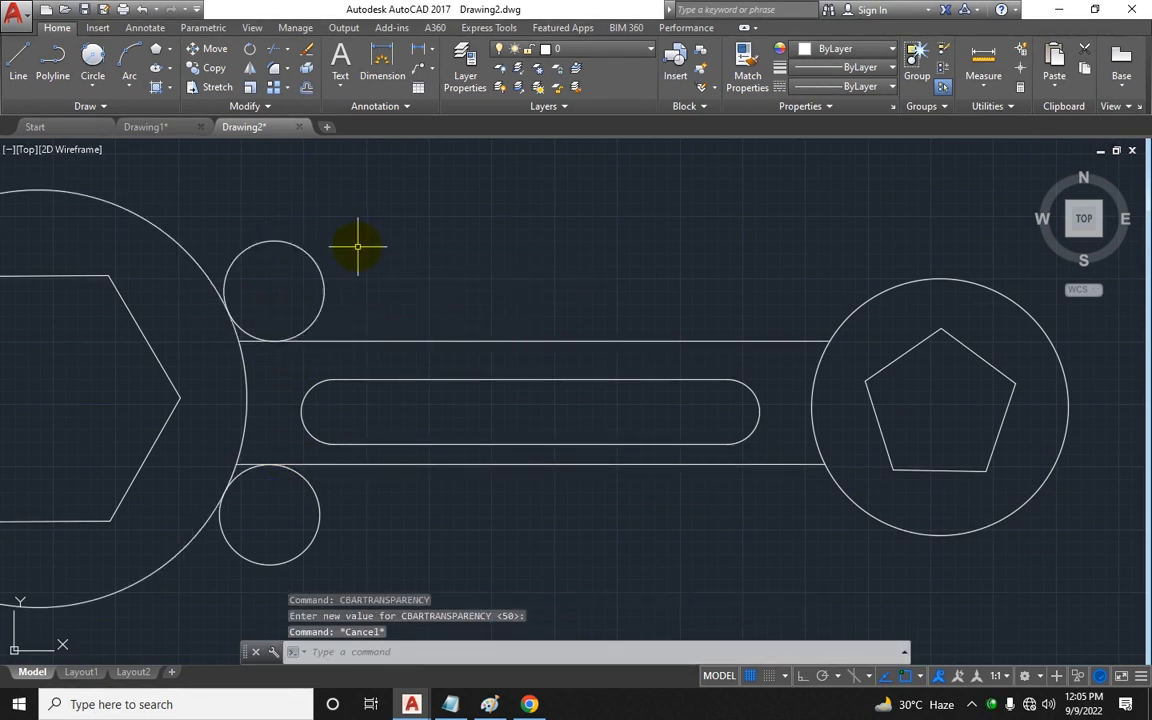
Step: Trim the upper and lower tangent circles and the large left circle's arc between them to form rounded joints with the handle
key(Escape)
text(tr)
key(Return)
key(Return)
click(342, 241)
click(305, 263)
scroll(285, 335, up, 2)
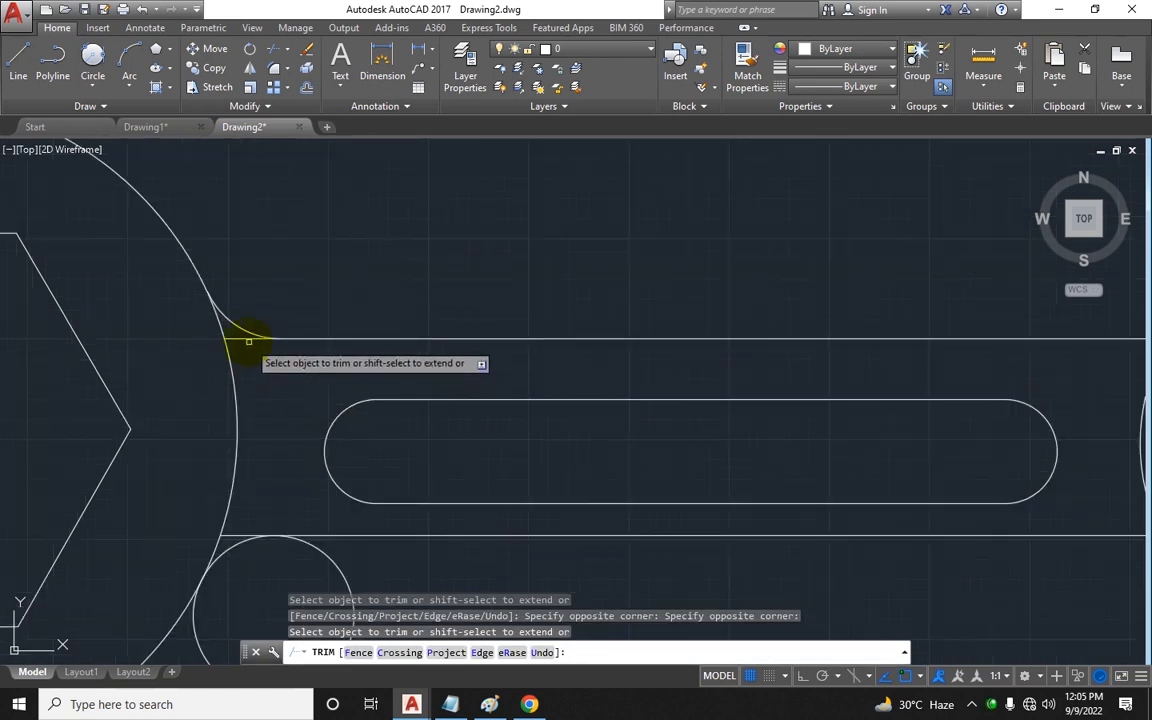
click(268, 336)
click(233, 348)
middle_drag(265, 396, 292, 327)
click(395, 519)
click(338, 510)
scroll(263, 467, down, 5)
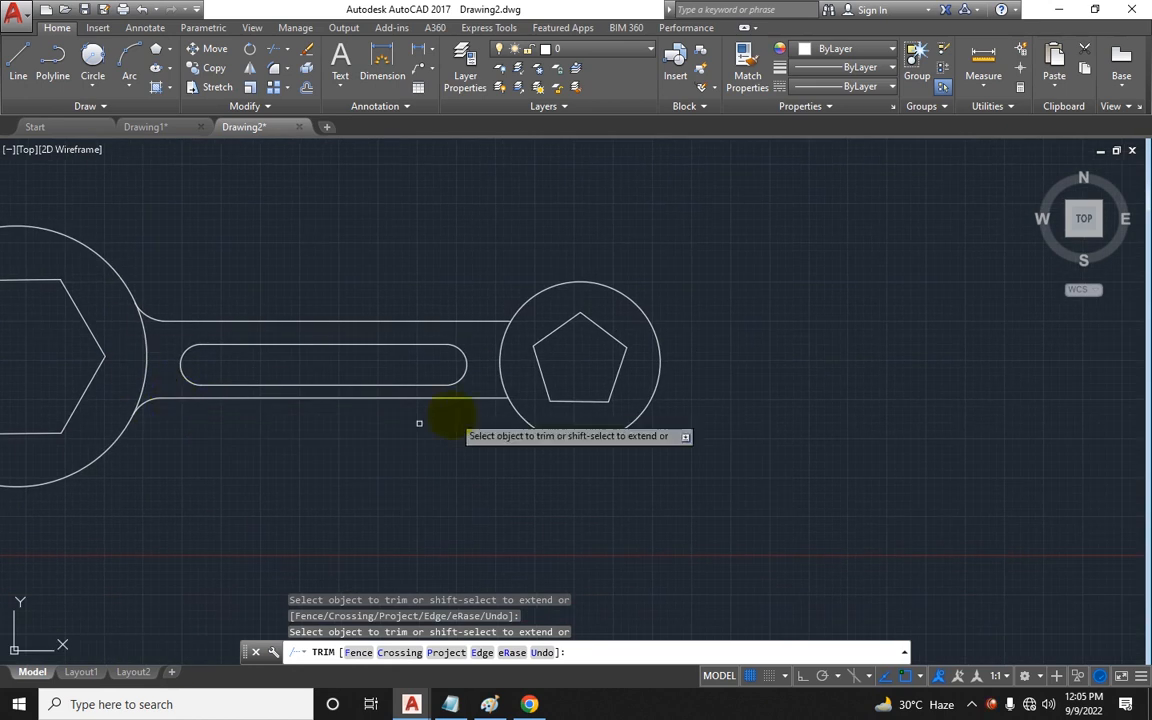
key(Escape)
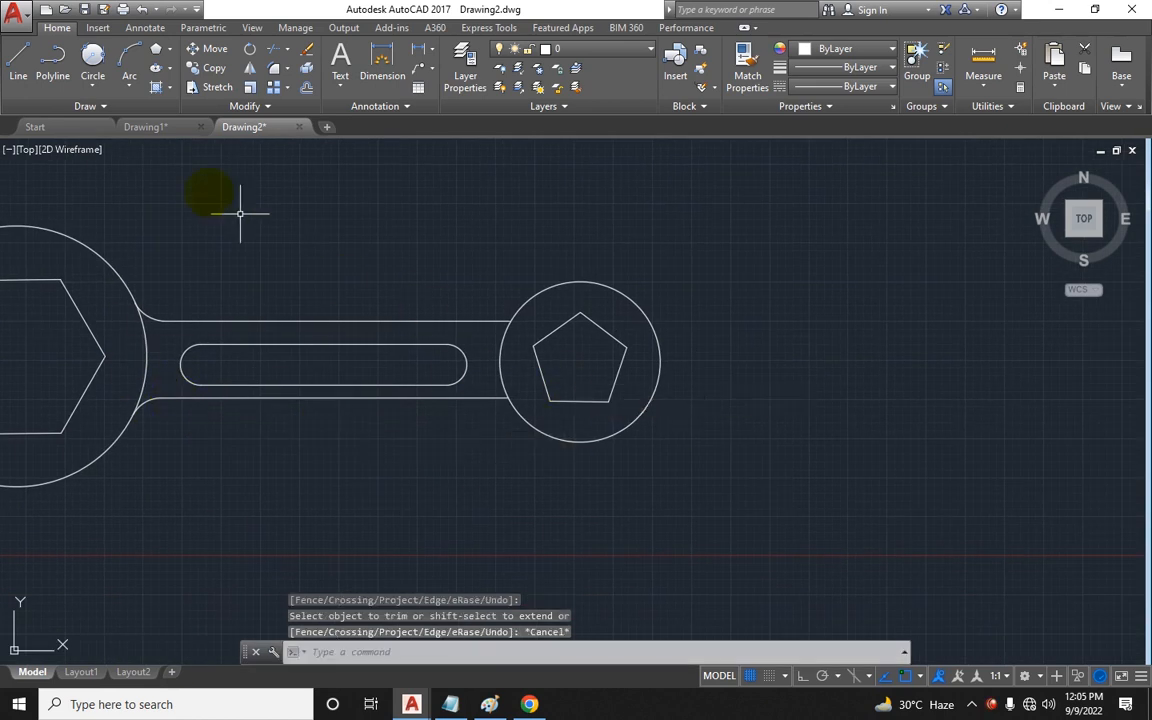
Step: Draw a Tan, Tan, Radius circle of radius 10 tangent to the right head circle and the handle's upper edge
click(98, 96)
click(159, 249)
scroll(496, 303, up, 4)
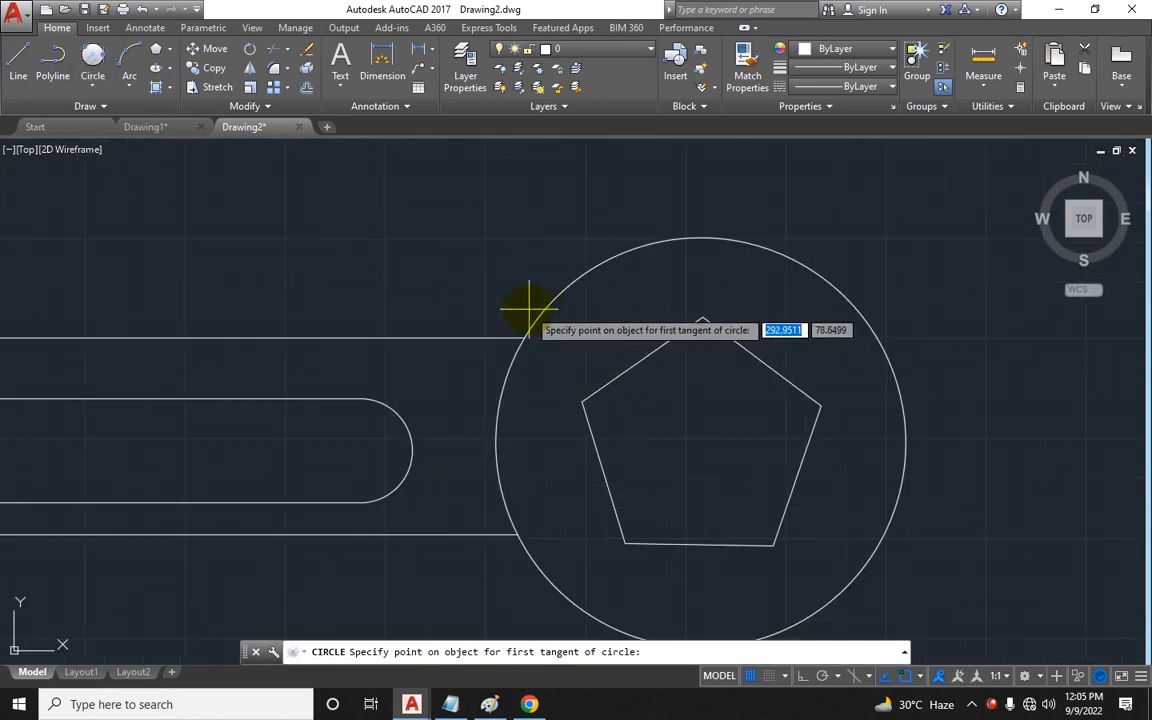
click(524, 318)
click(484, 338)
text(1)
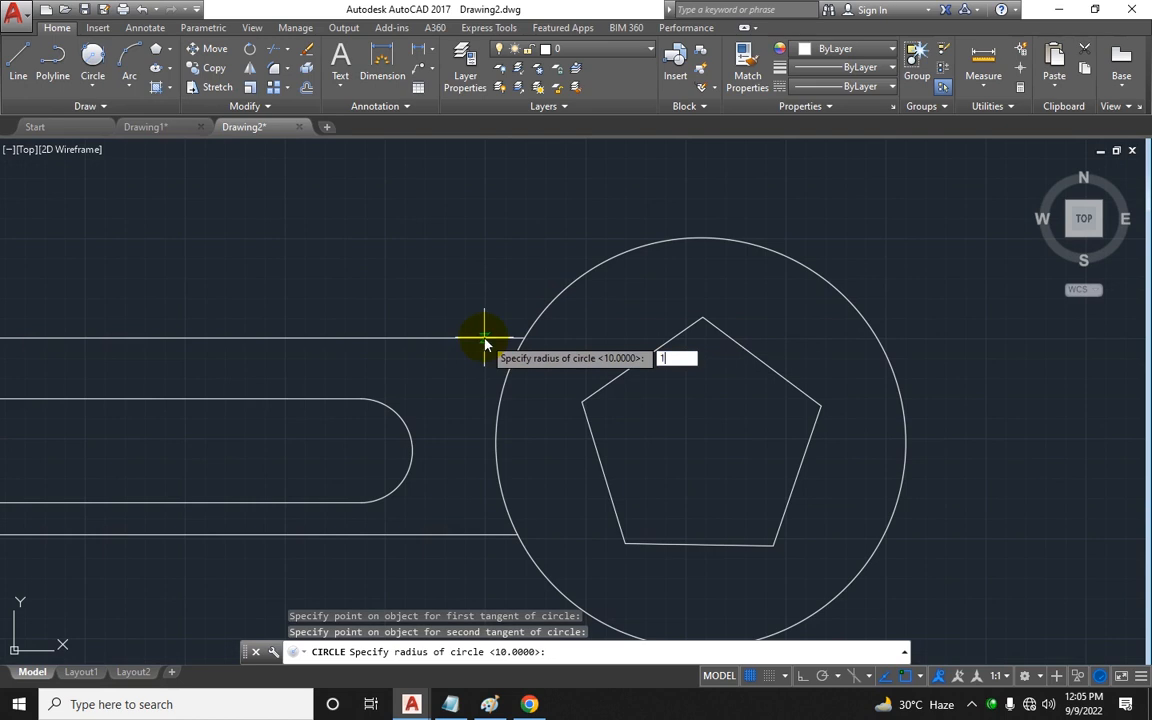
text(0)
key(Return)
key(Escape)
Step: Draw another radius 10 tangent circle touching the right head circle and the handle's lower edge
middle_drag(470, 477, 436, 343)
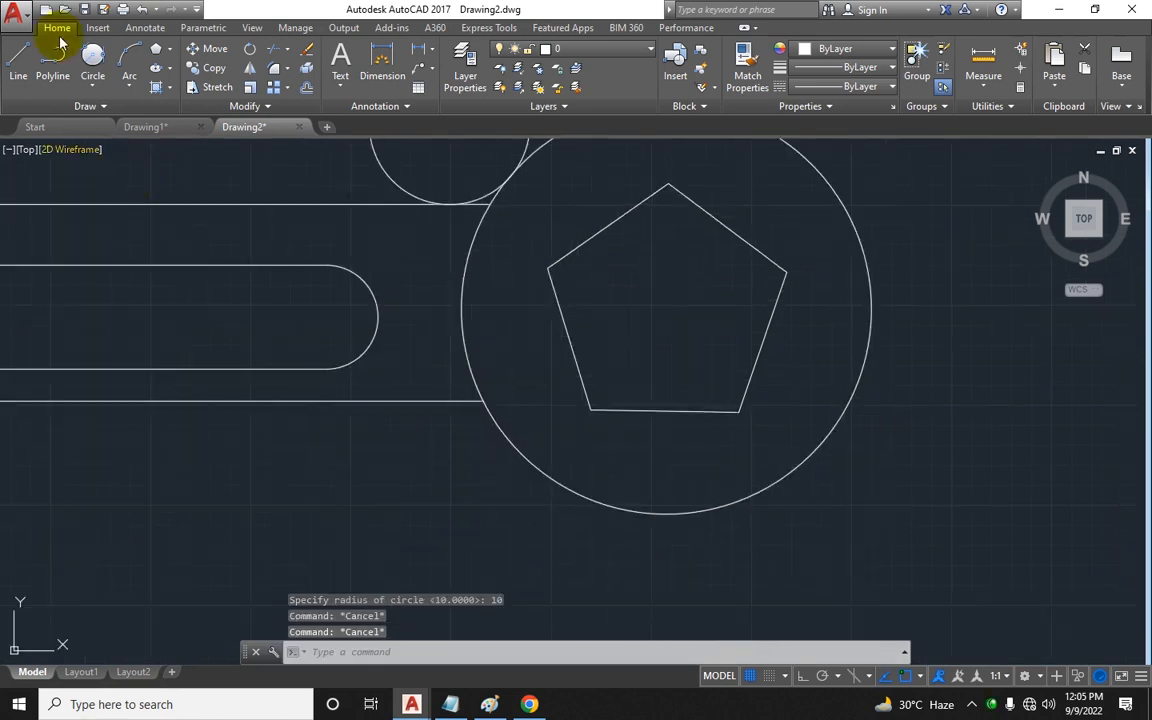
click(91, 60)
click(516, 458)
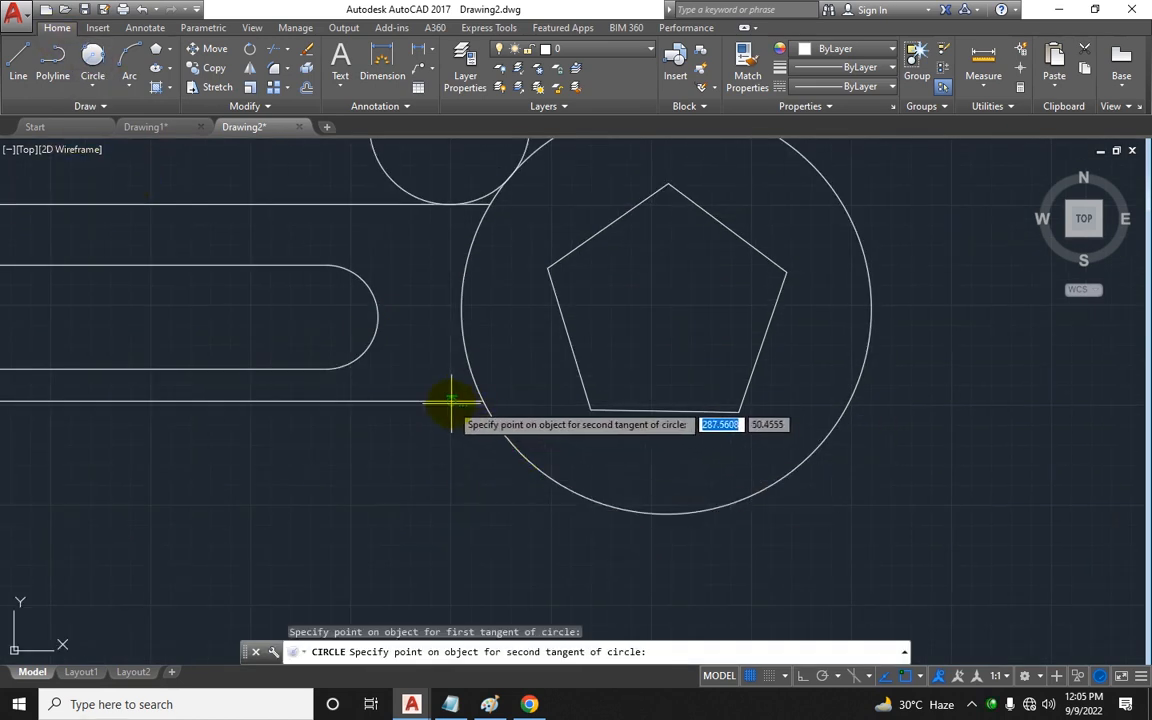
click(462, 401)
text(10)
key(Return)
key(Escape)
key(Escape)
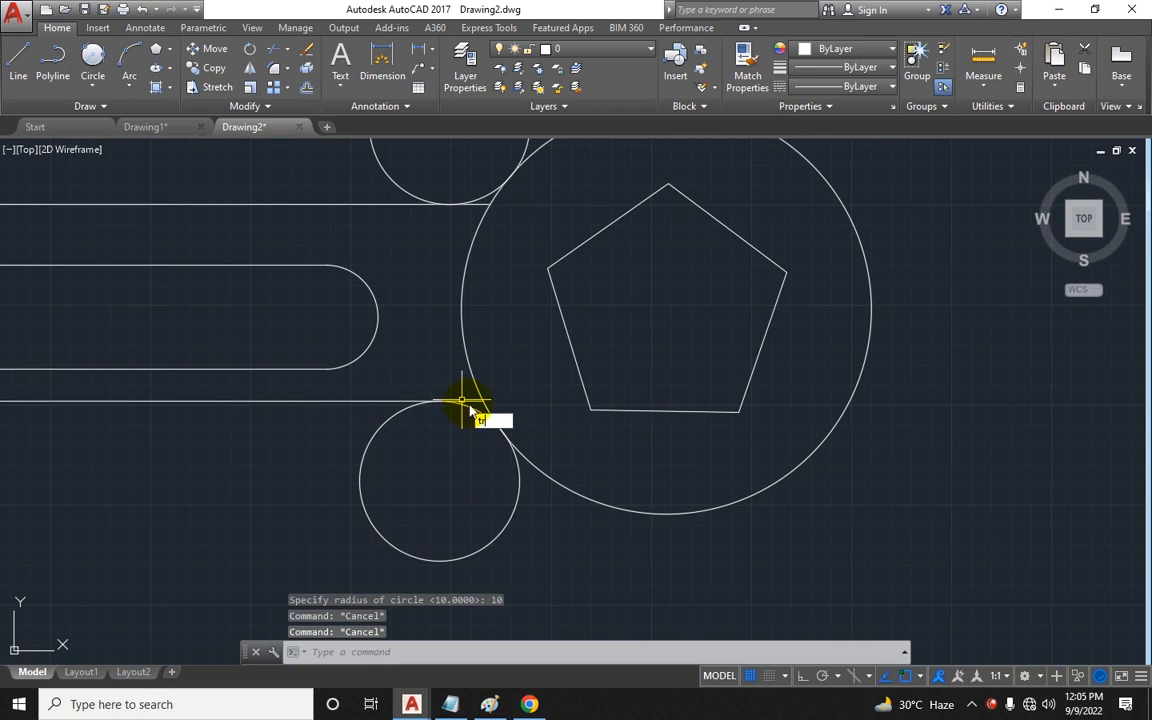
Step: Trim the two right tangent circles and the right head circle's arc to round the handle's joints with the right head
text(tr)
key(Return)
key(Return)
click(517, 530)
click(485, 513)
click(470, 401)
middle_drag(439, 349, 507, 501)
drag(442, 270, 357, 271)
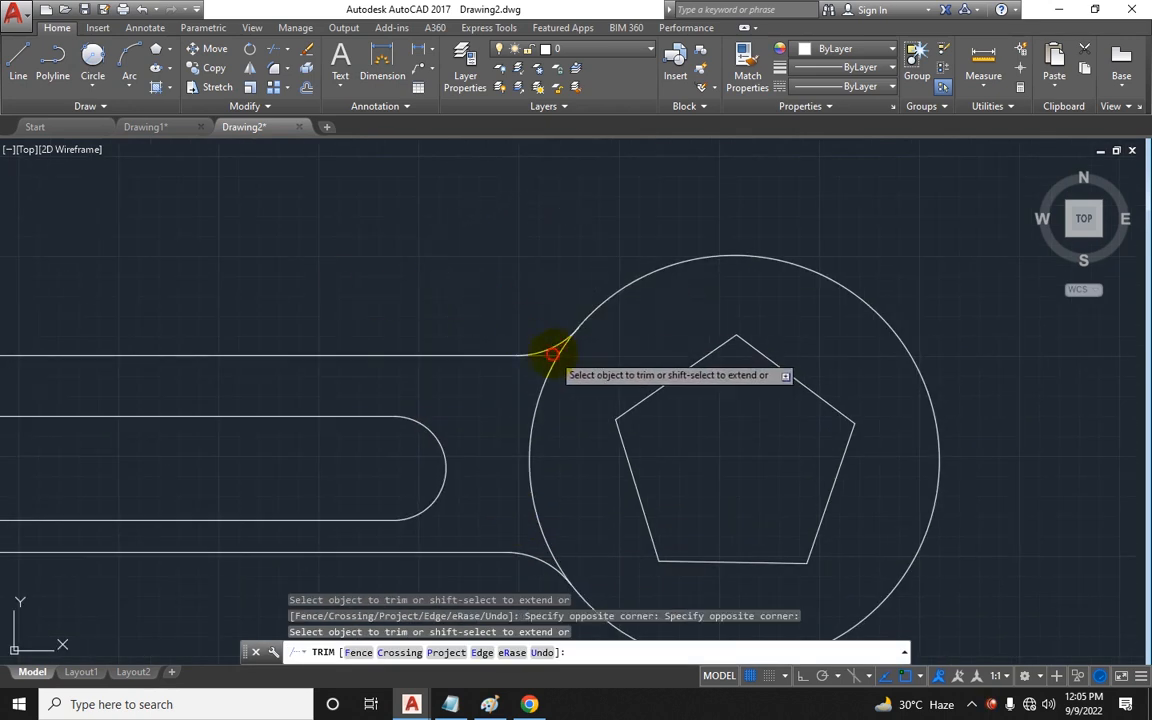
click(551, 354)
scroll(540, 360, down, 6)
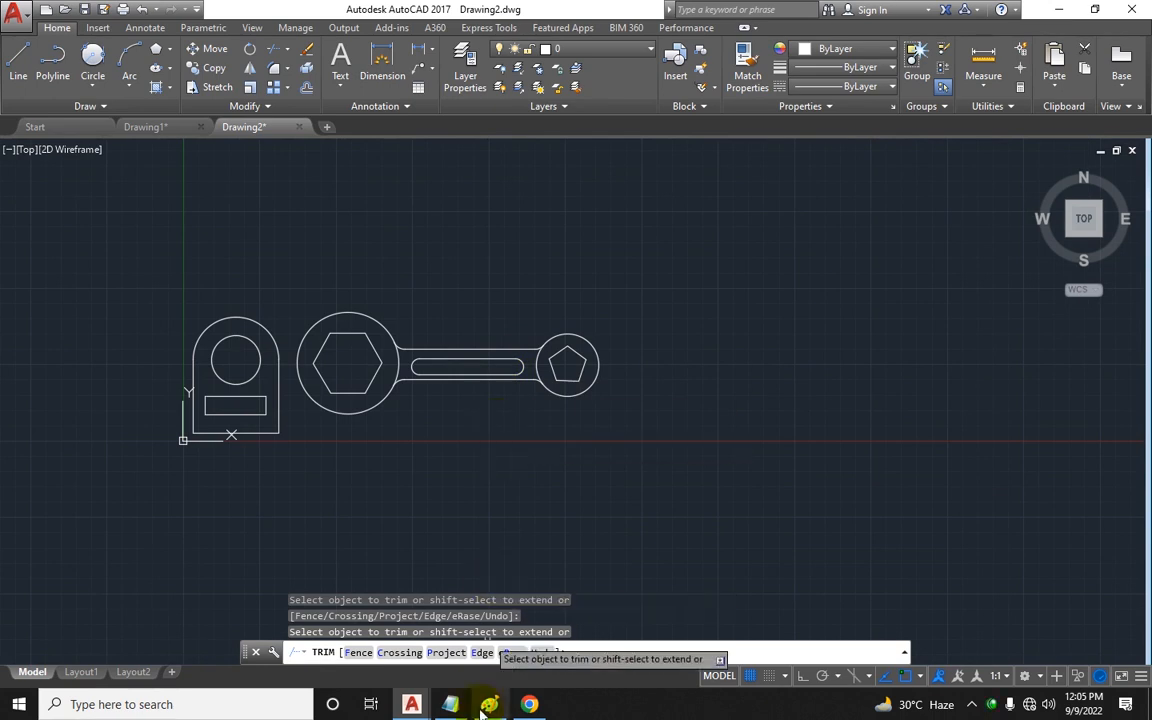
Step: Switch to Notepad to review the draw and modification tool table, then return to AutoCAD
mouse_move(458, 704)
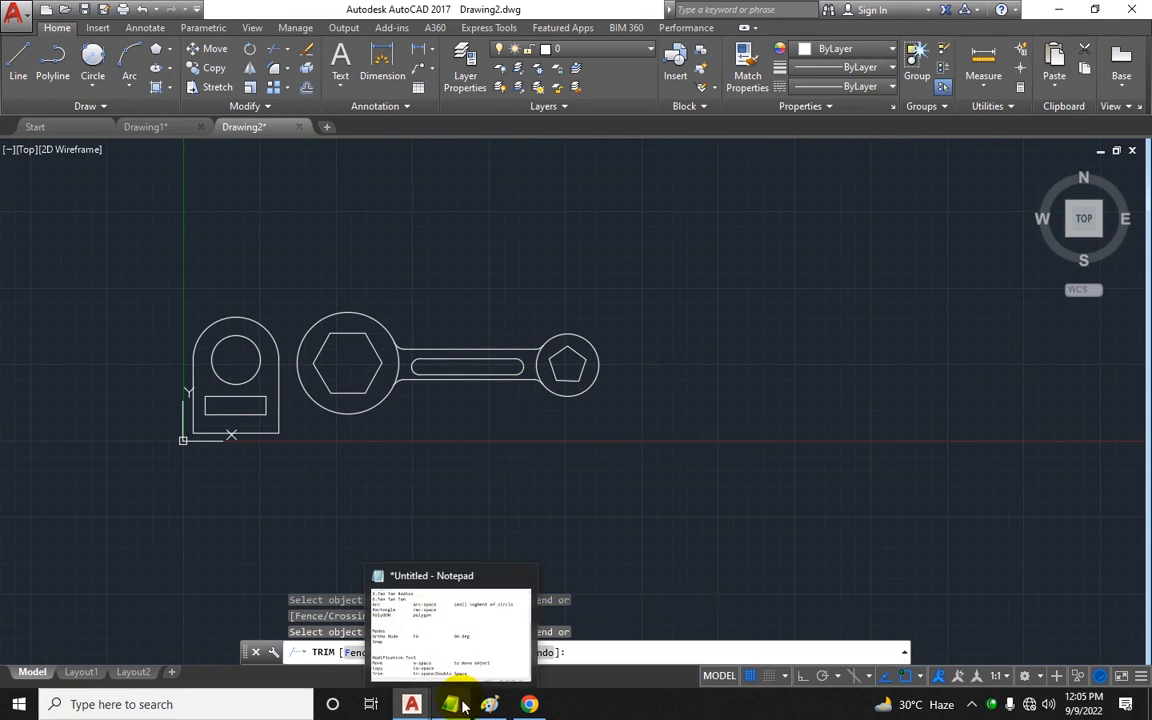
click(476, 663)
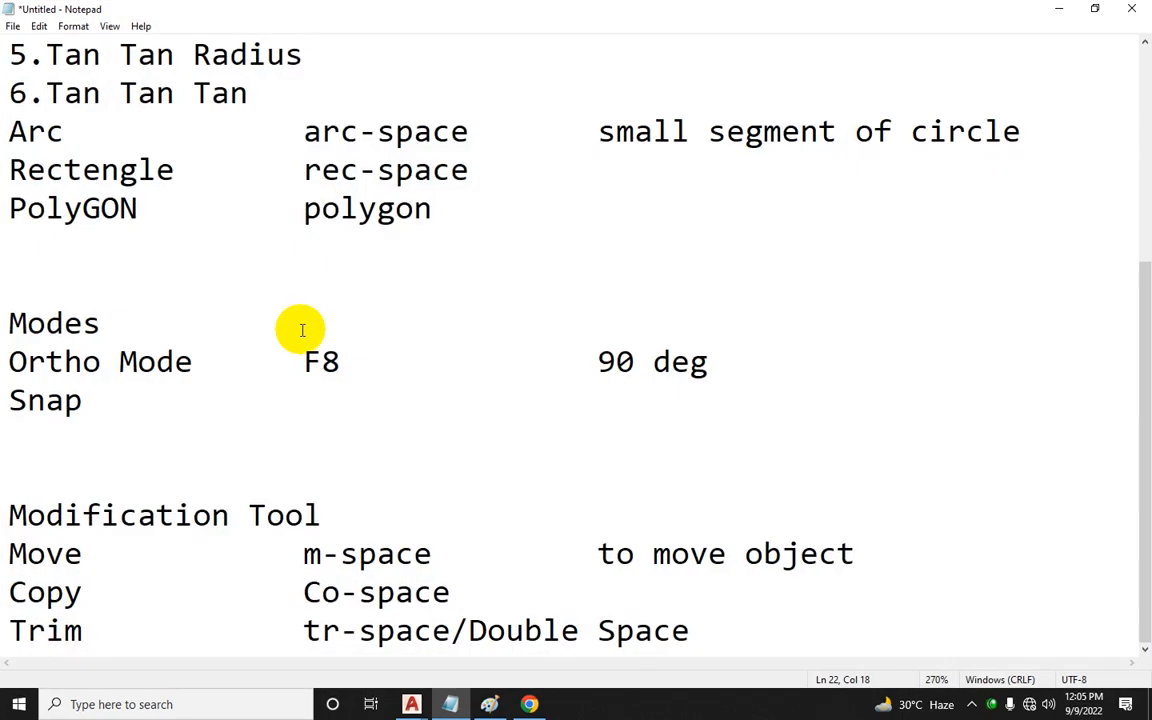
scroll(301, 327, up, 3)
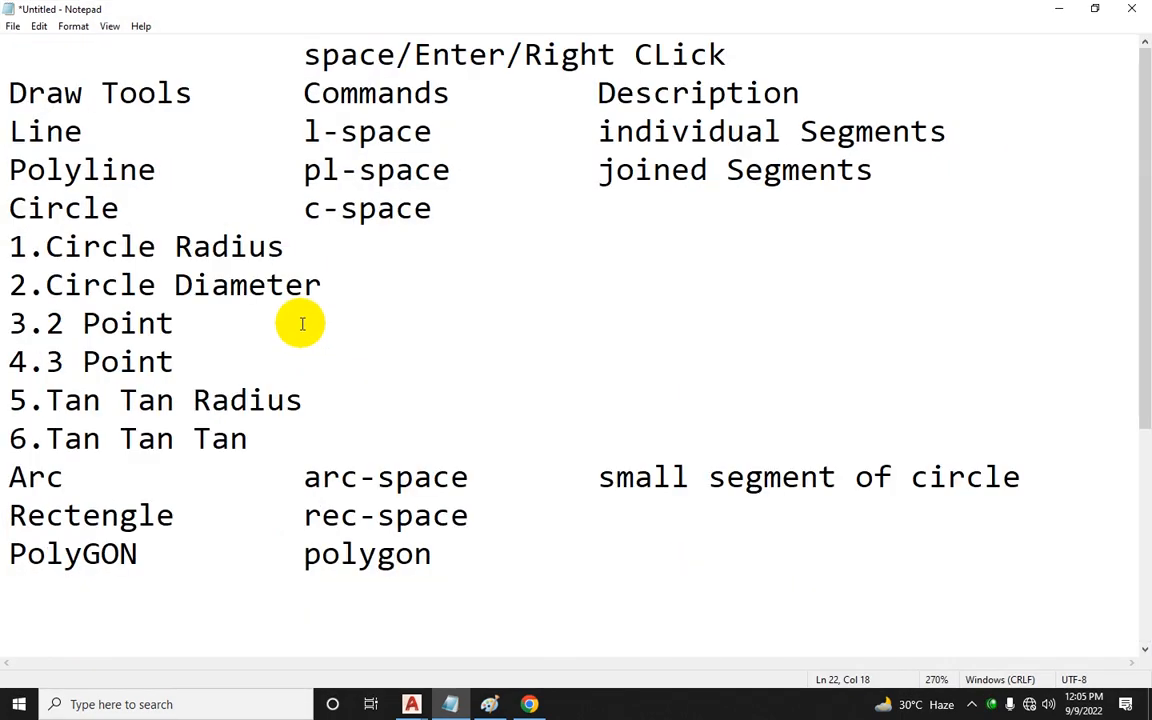
scroll(301, 318, down, 3)
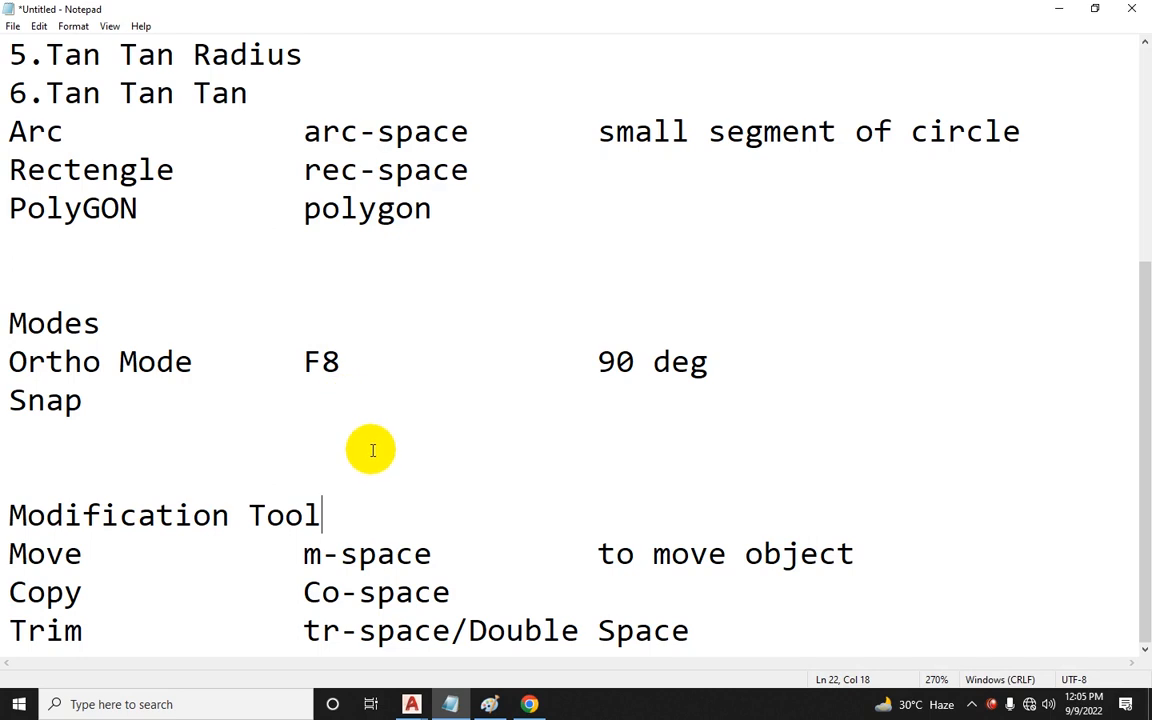
scroll(190, 305, up, 3)
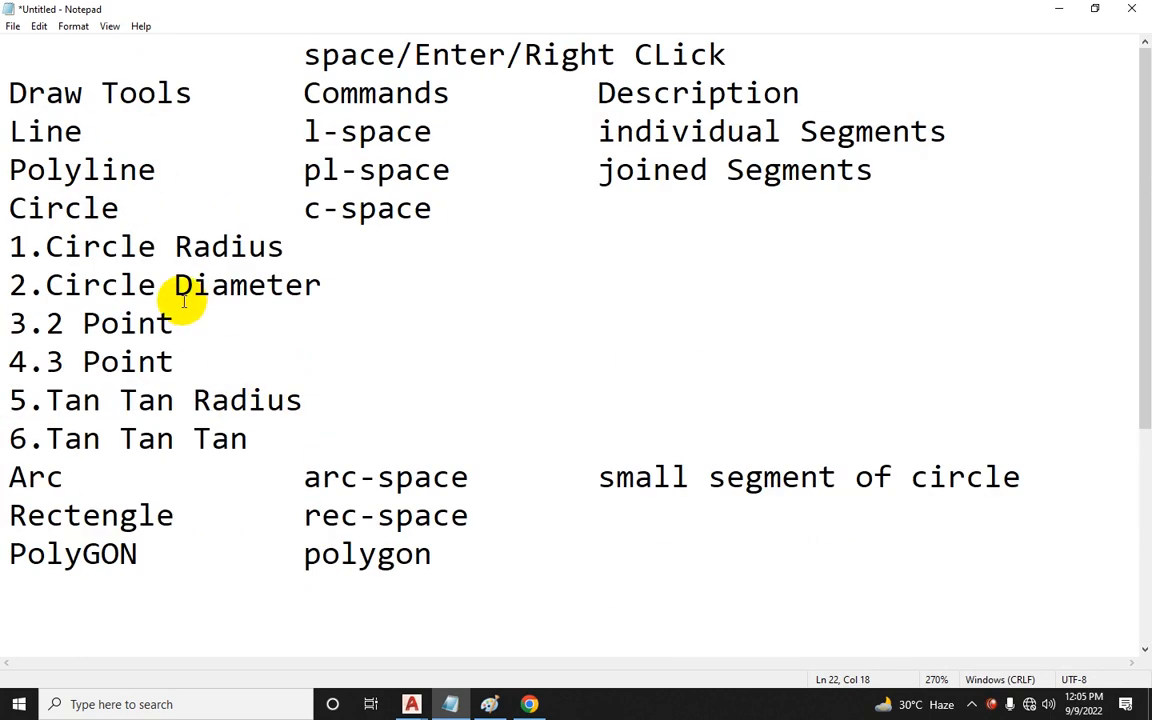
scroll(193, 315, down, 3)
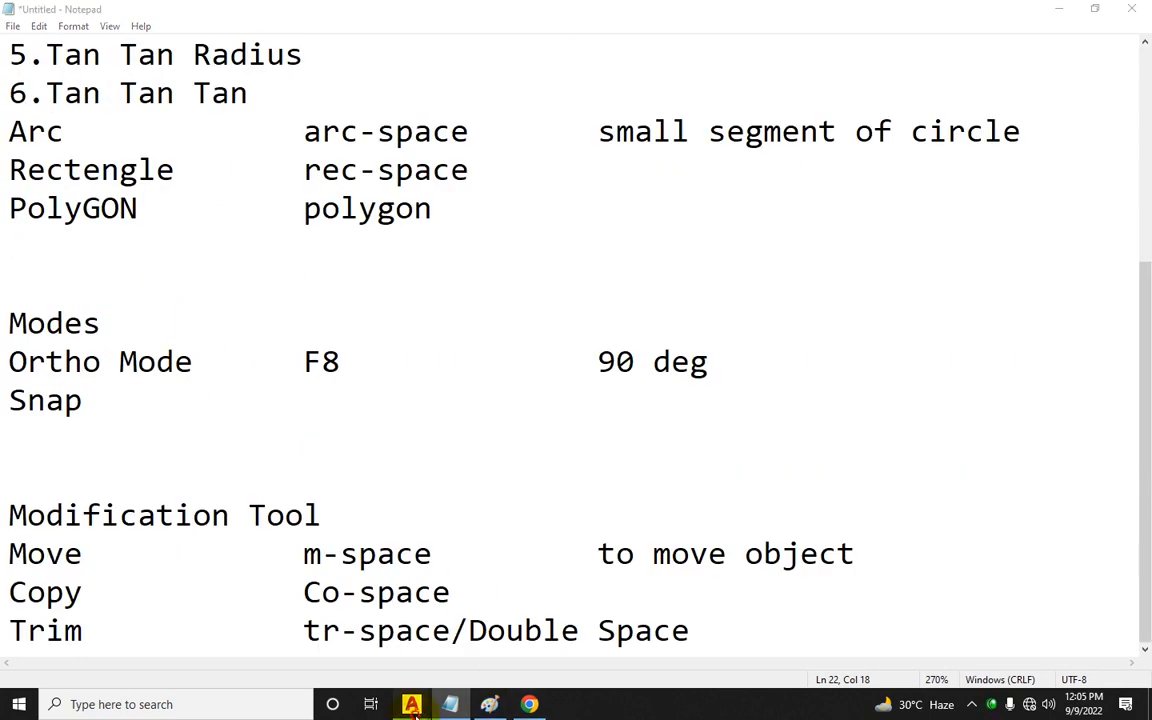
mouse_move(413, 706)
click(389, 645)
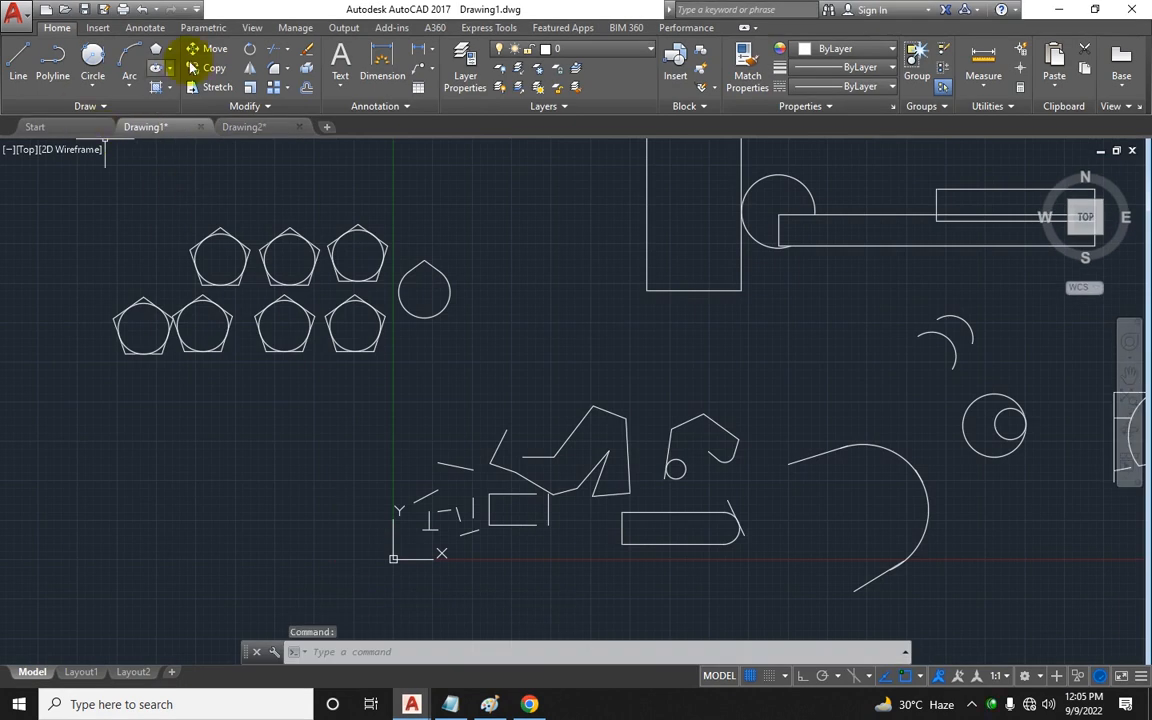